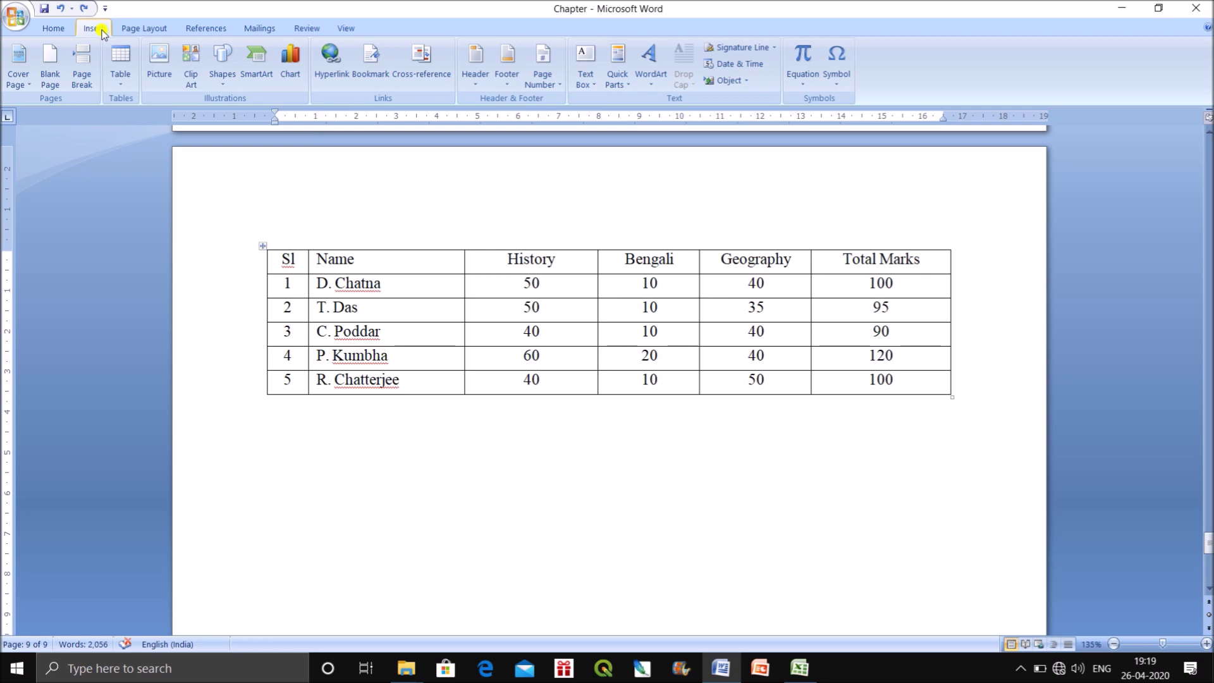
pyautogui.click(263, 246)
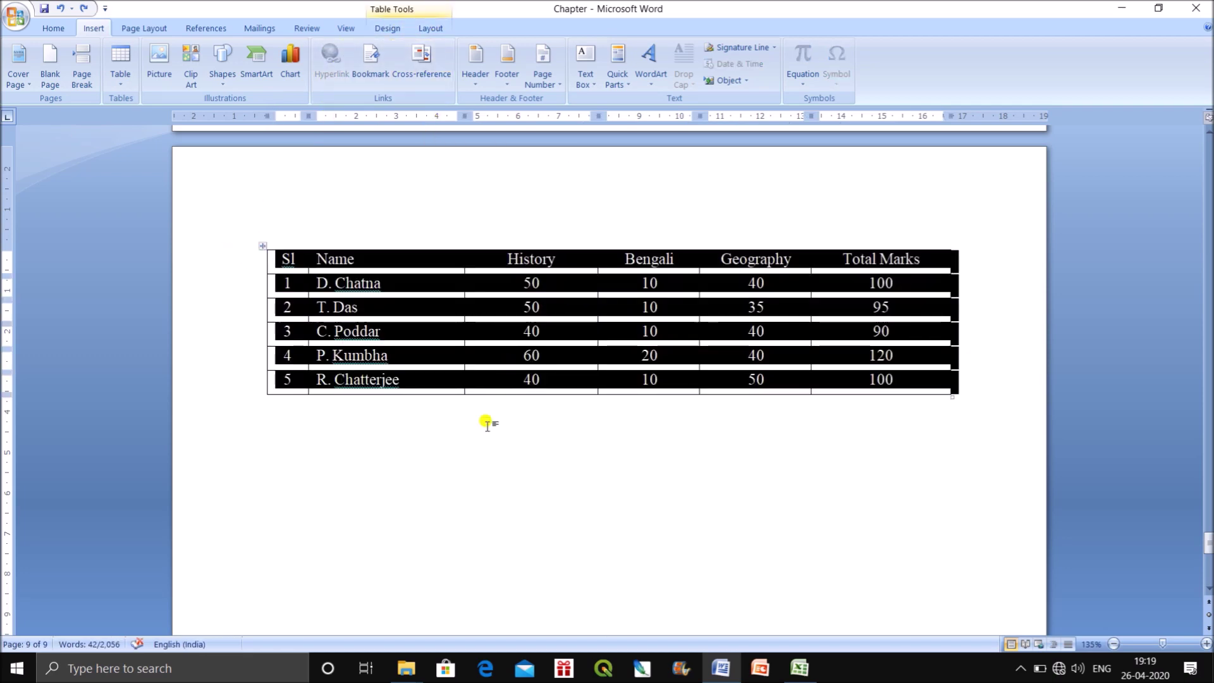
pyautogui.click(468, 459)
pyautogui.click(263, 245)
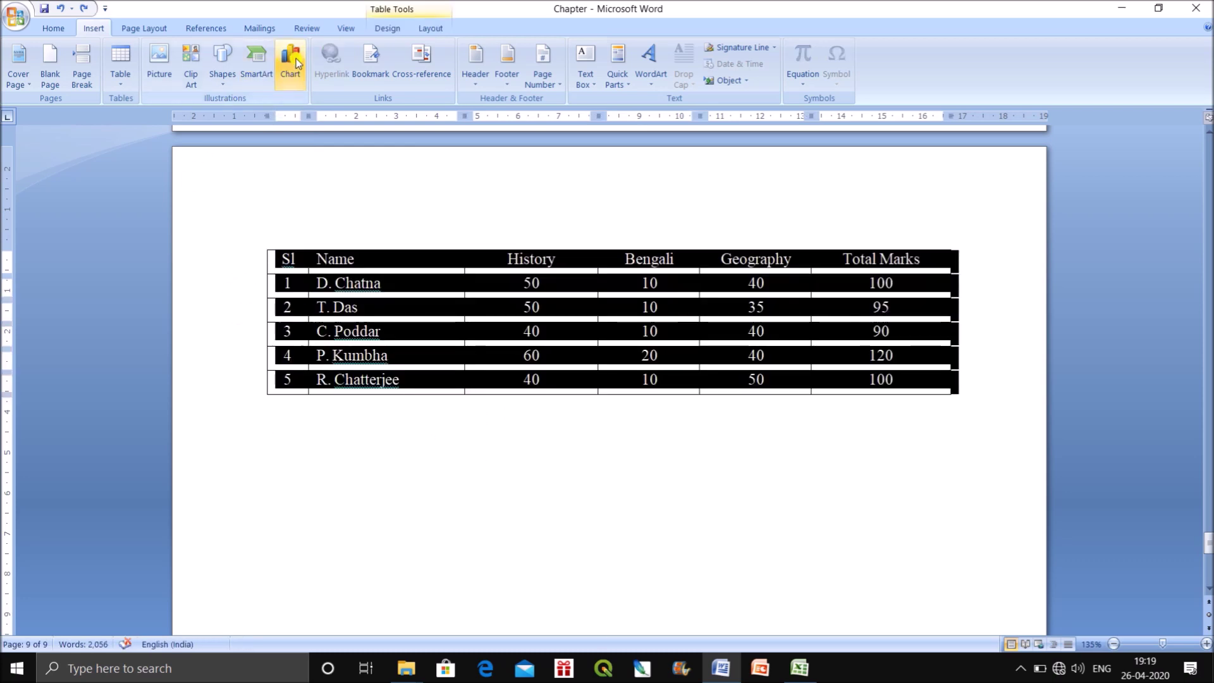
pyautogui.click(387, 28)
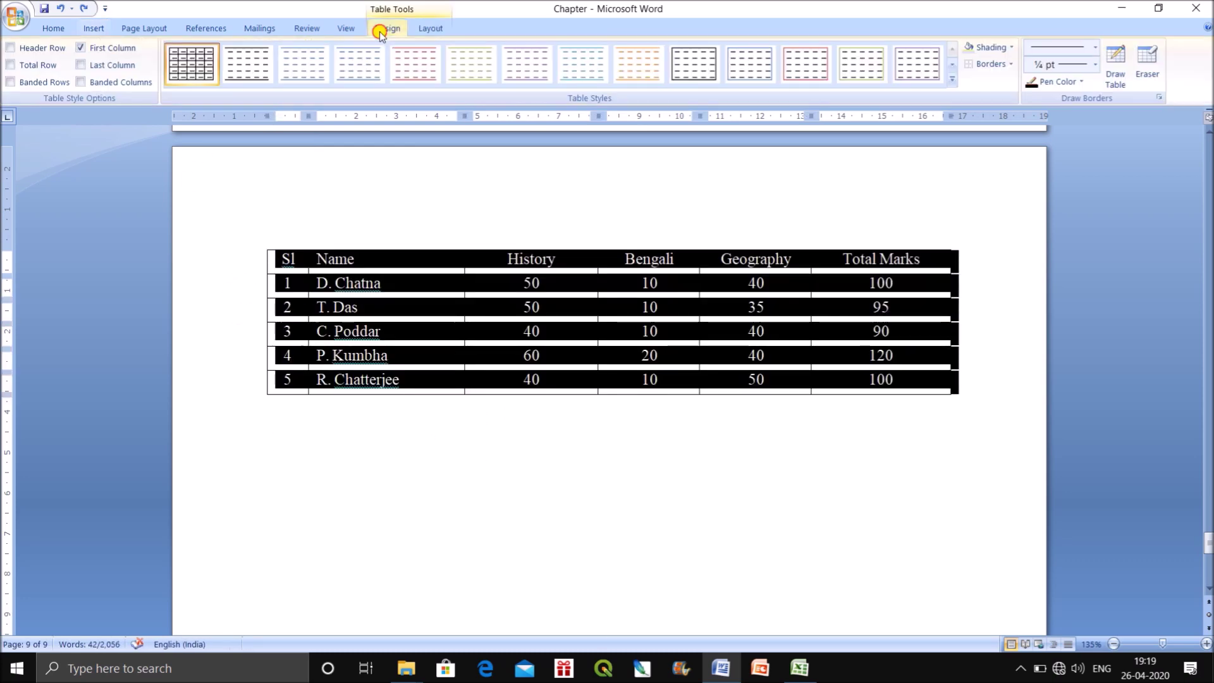
pyautogui.click(379, 202)
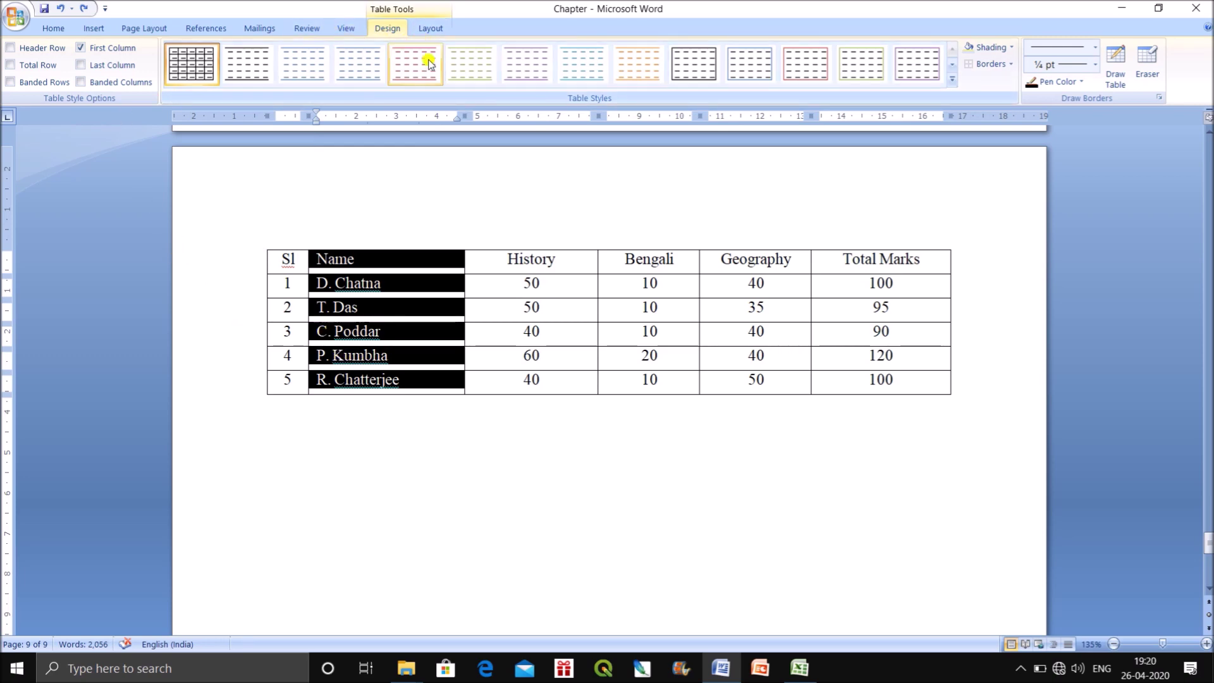
pyautogui.click(493, 436)
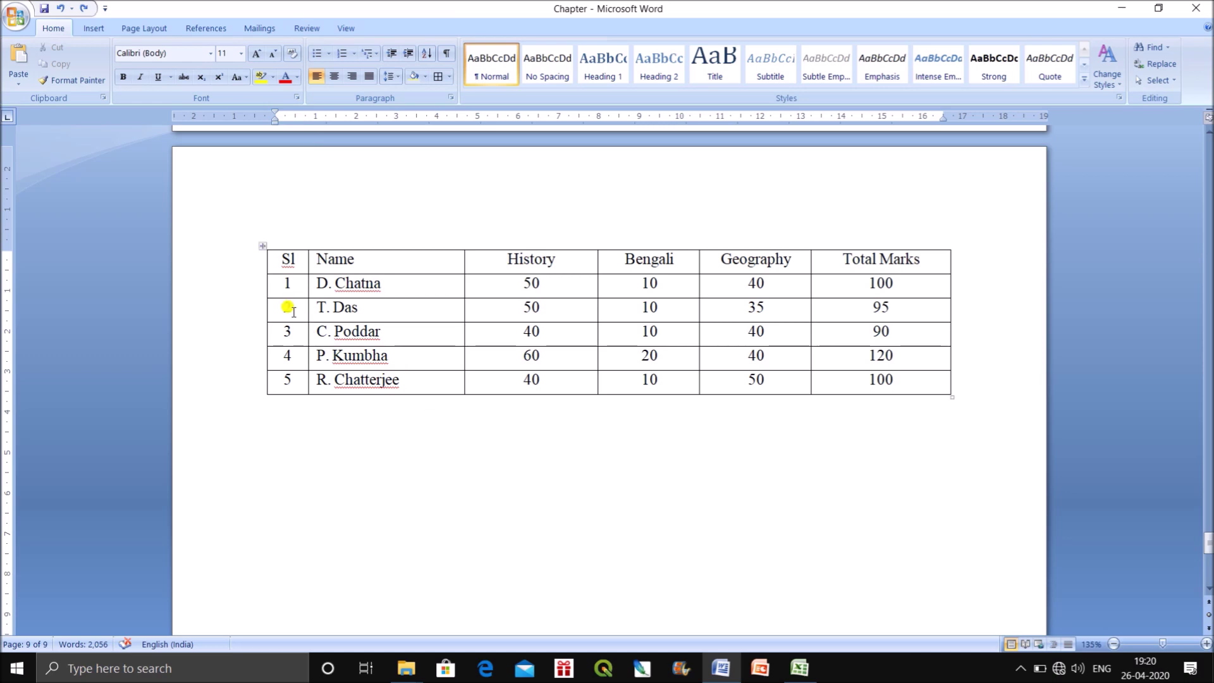
pyautogui.moveTo(259, 248)
pyautogui.click(263, 248)
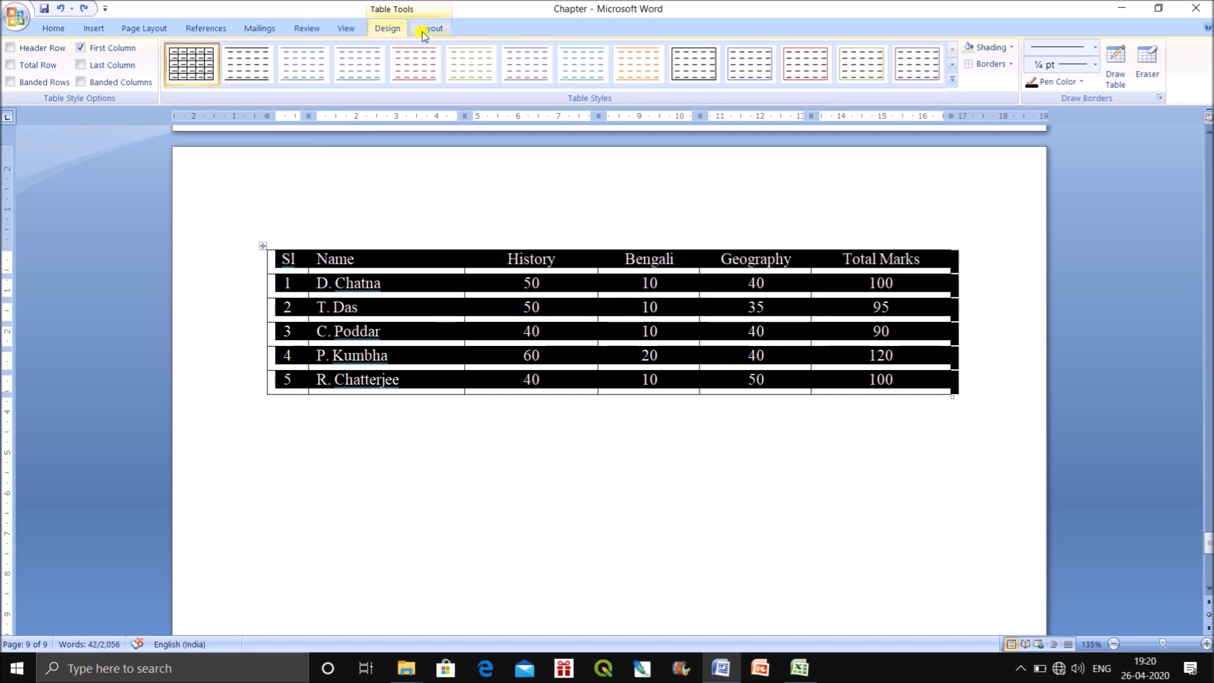
pyautogui.click(405, 442)
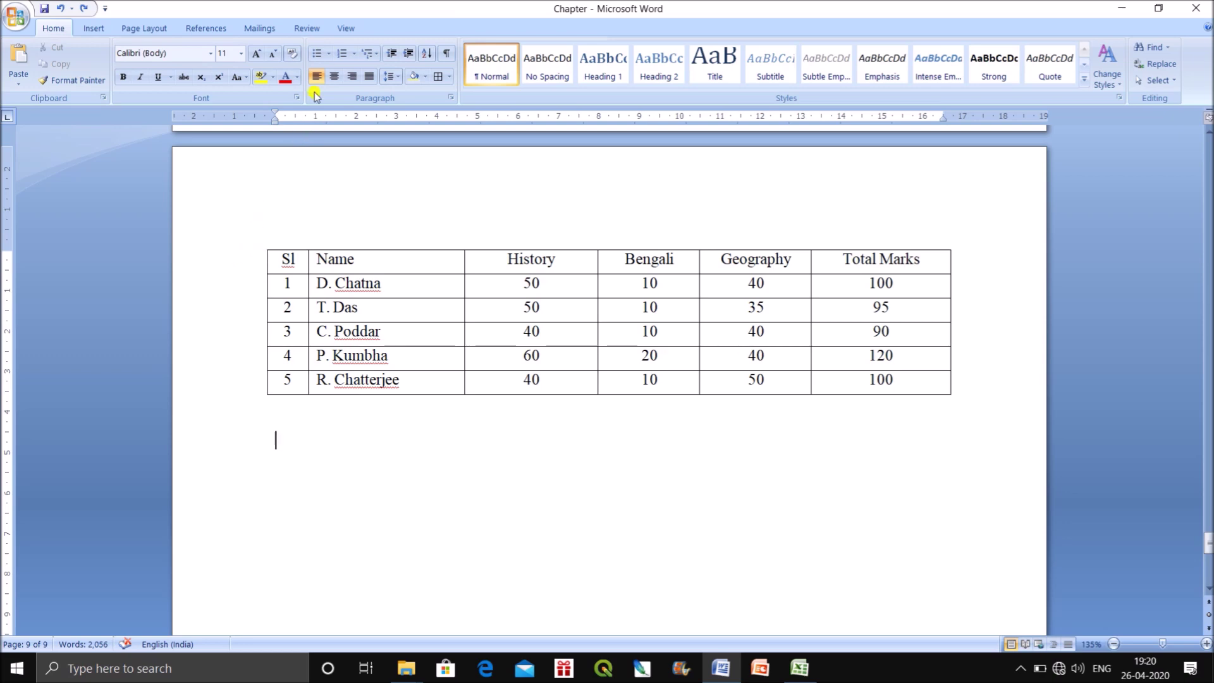
# Apply the aqua built-in table style from the second row of the style gallery to the whole marks table
pyautogui.click(262, 248)
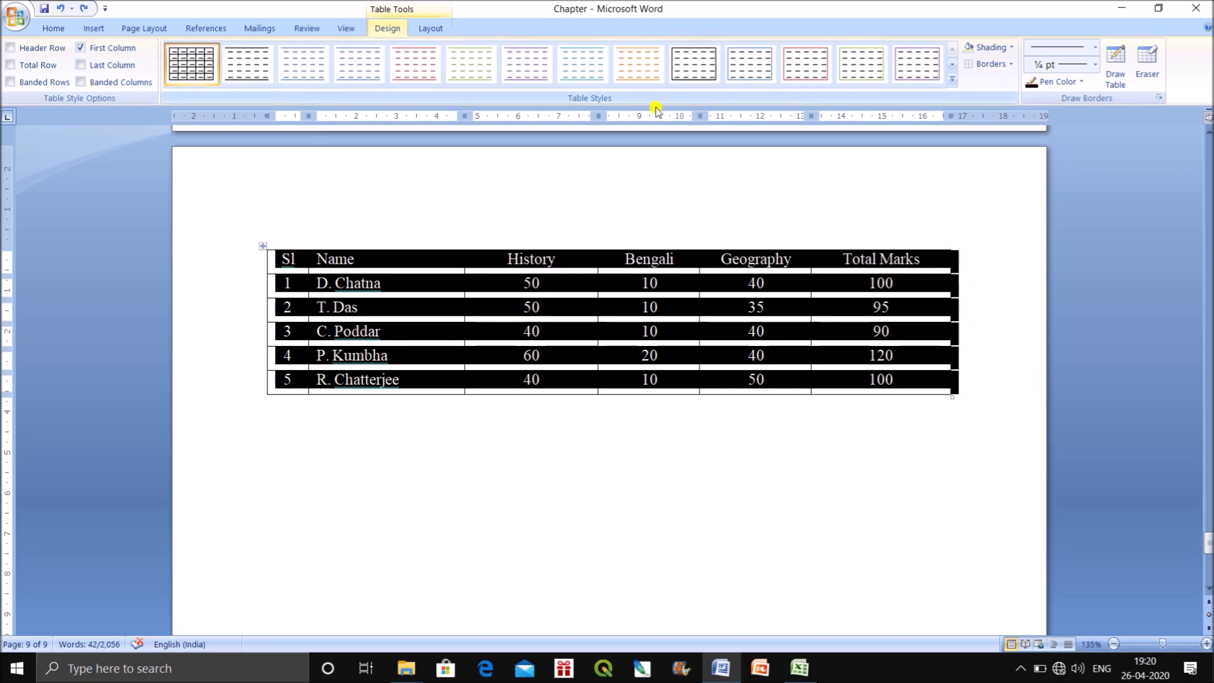
pyautogui.click(951, 78)
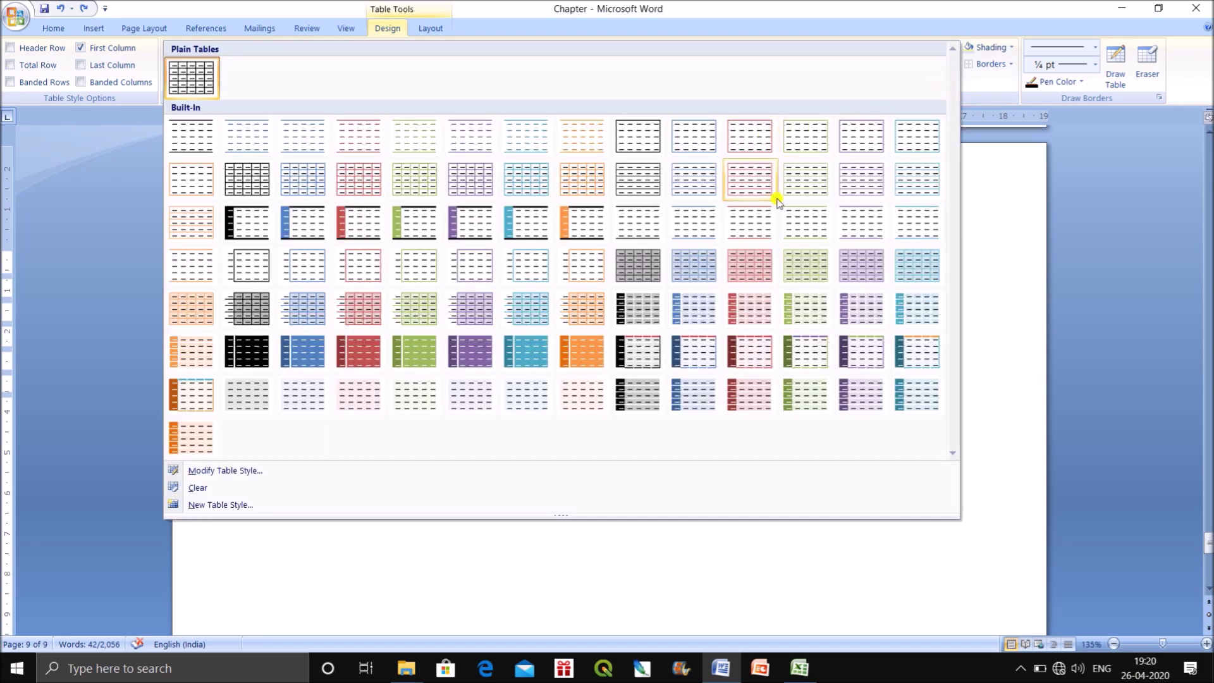
pyautogui.click(921, 176)
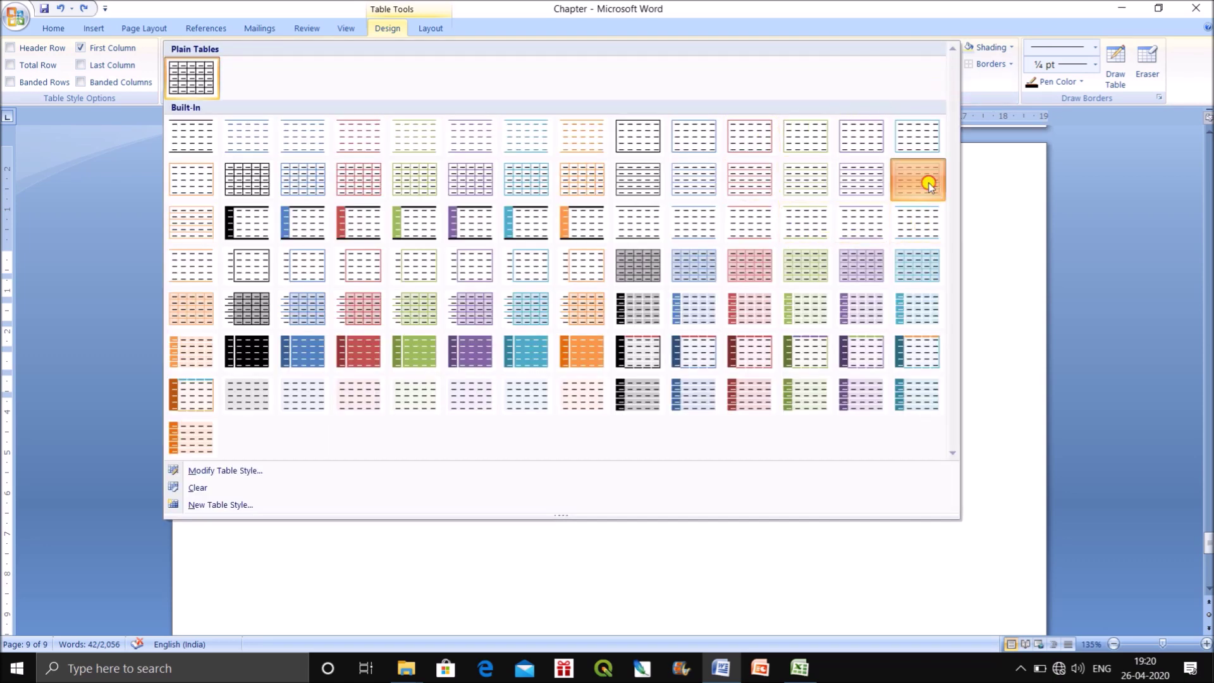
pyautogui.click(682, 478)
pyautogui.click(530, 308)
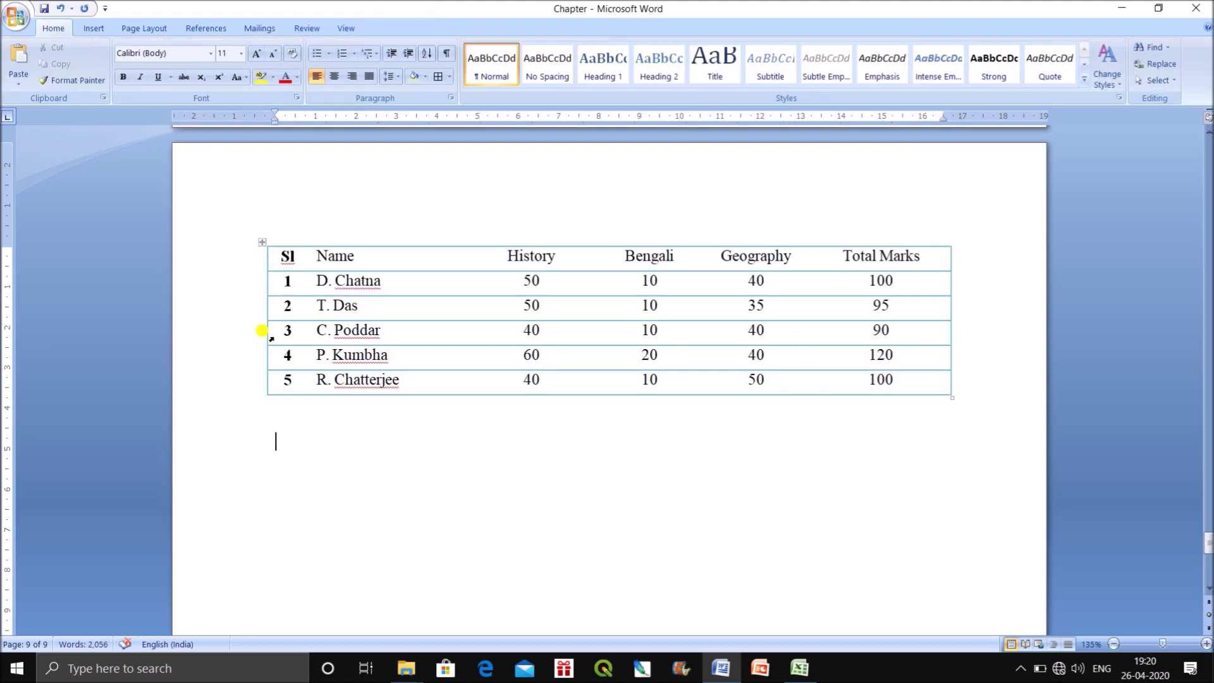
# Turn off the First Column style option for the marks table
pyautogui.click(261, 242)
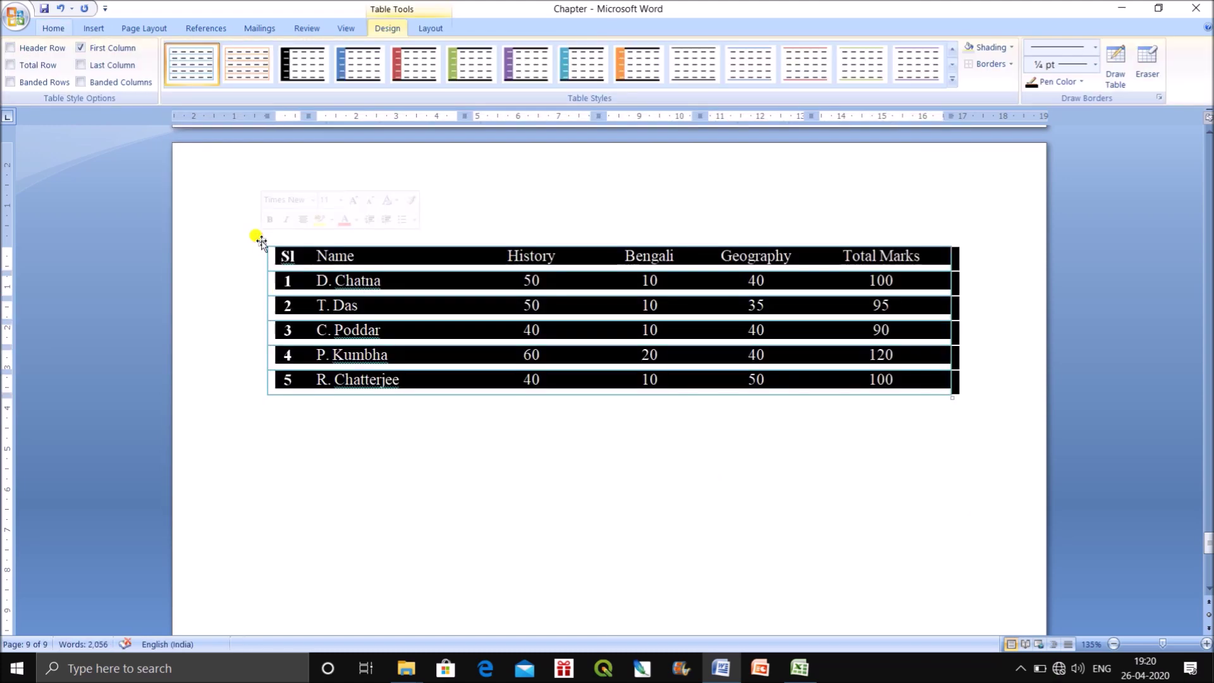
pyautogui.click(86, 49)
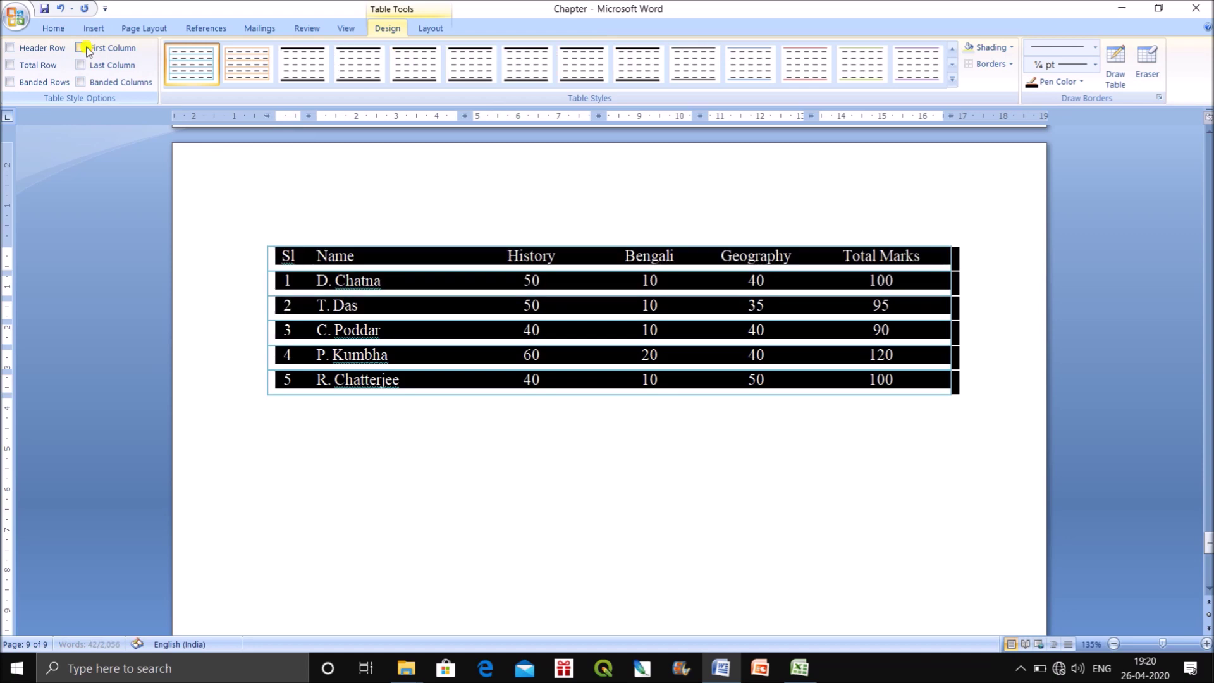
pyautogui.click(435, 484)
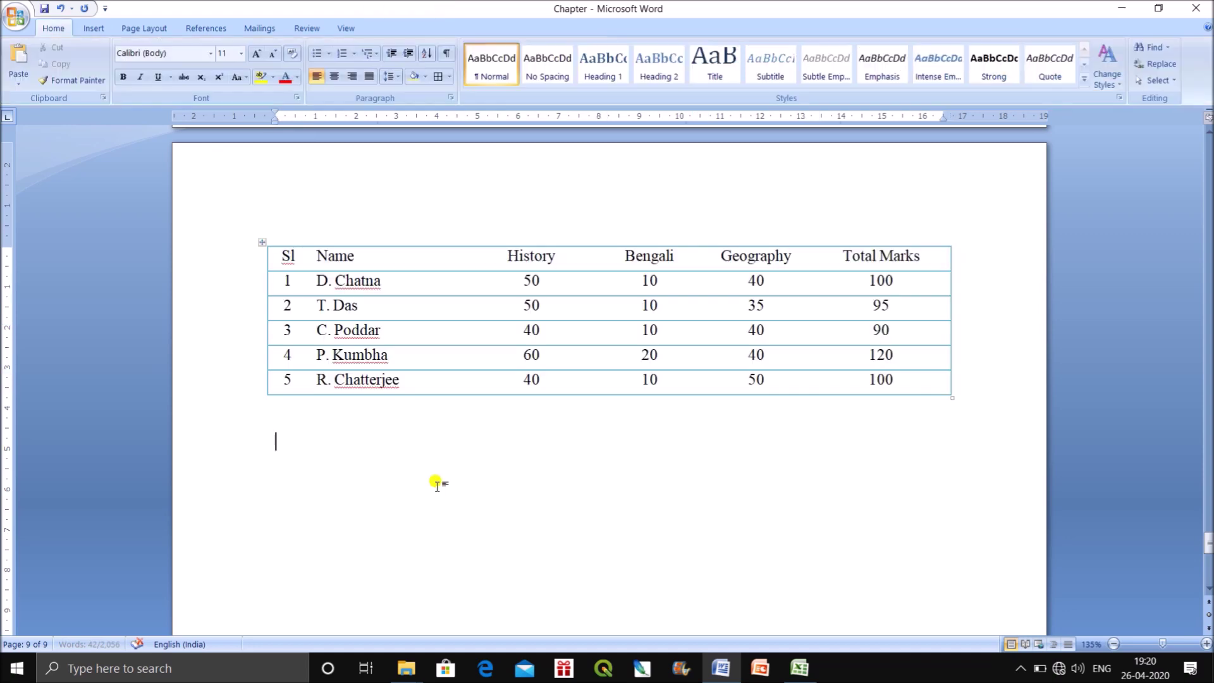
# Enable the Header Row style option for the whole marks table
pyautogui.click(261, 242)
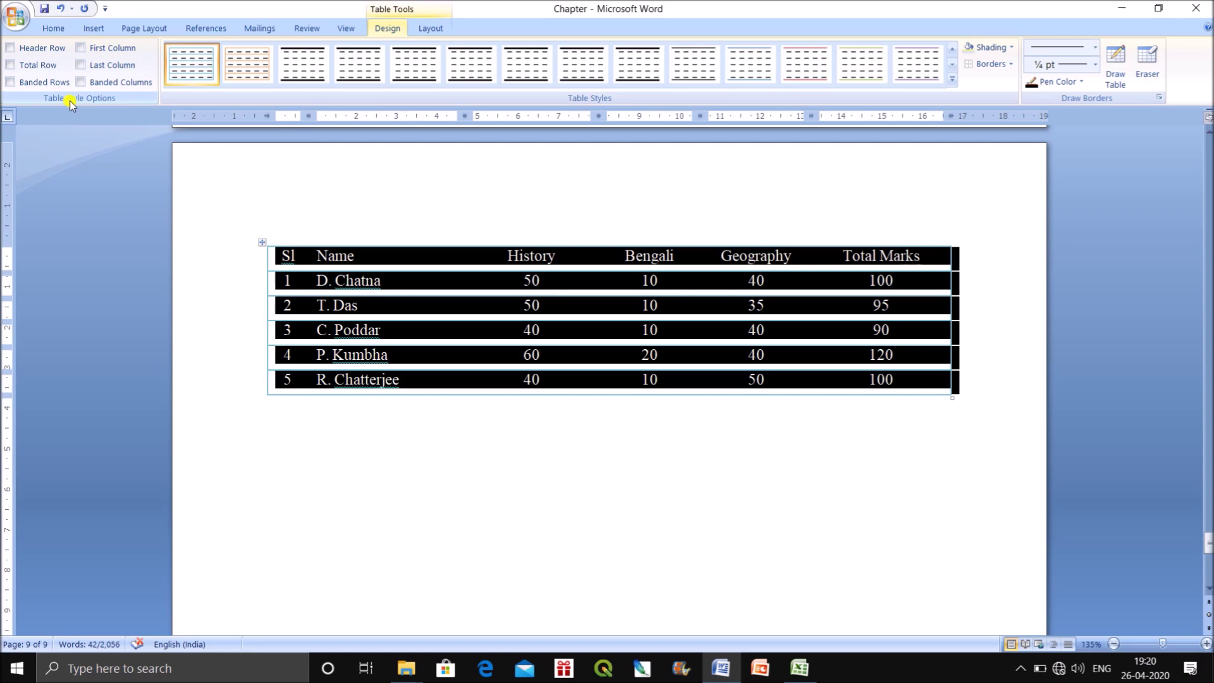
pyautogui.click(12, 49)
pyautogui.click(279, 409)
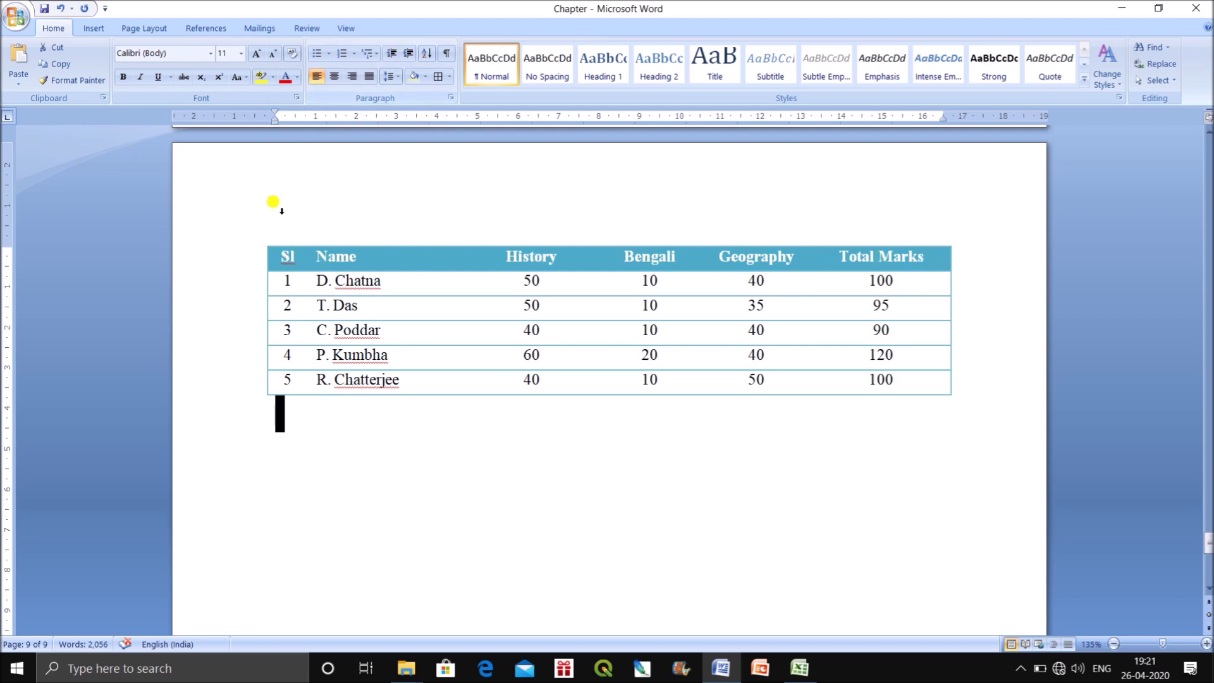
# Enable the Total Row style option so the marks table's last row gets special formatting
pyautogui.click(262, 241)
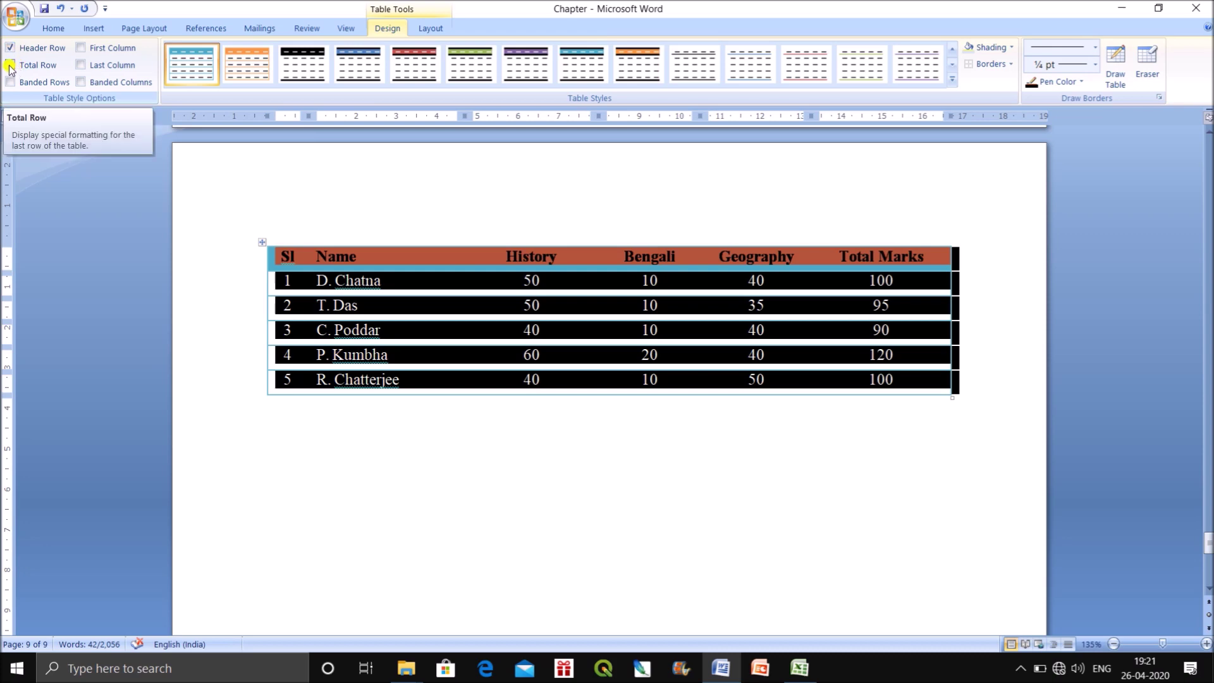
pyautogui.click(10, 66)
pyautogui.click(466, 466)
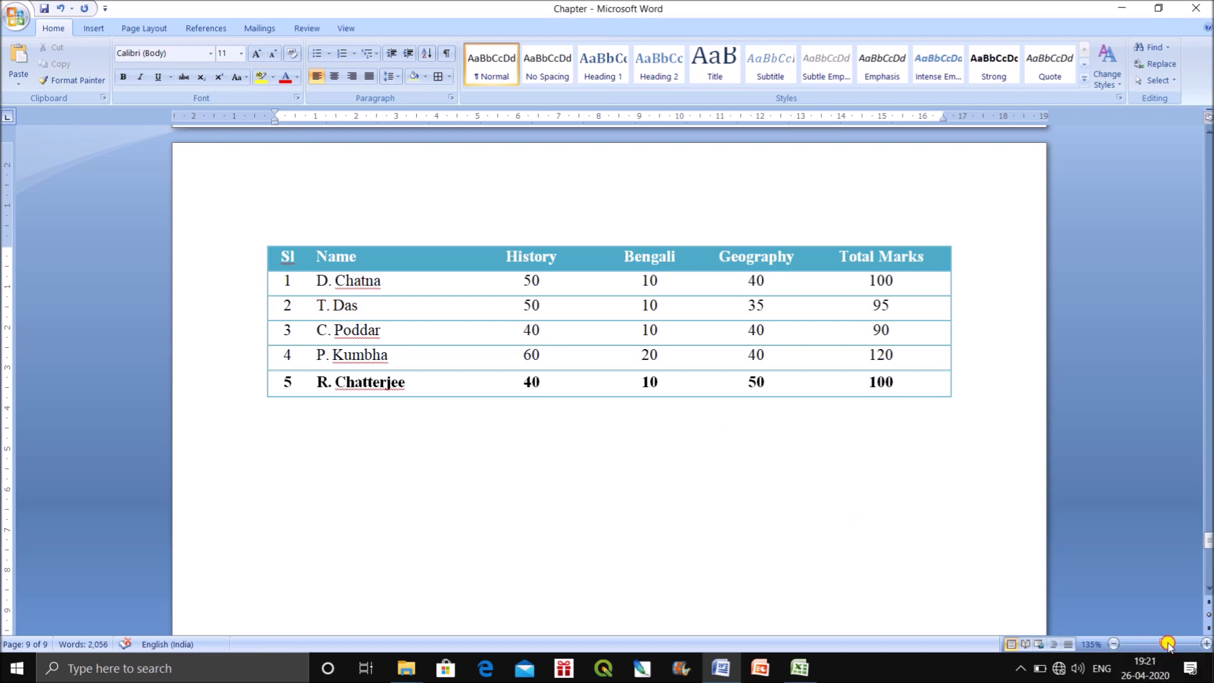
pyautogui.moveTo(1165, 644); pyautogui.dragTo(1169, 644)
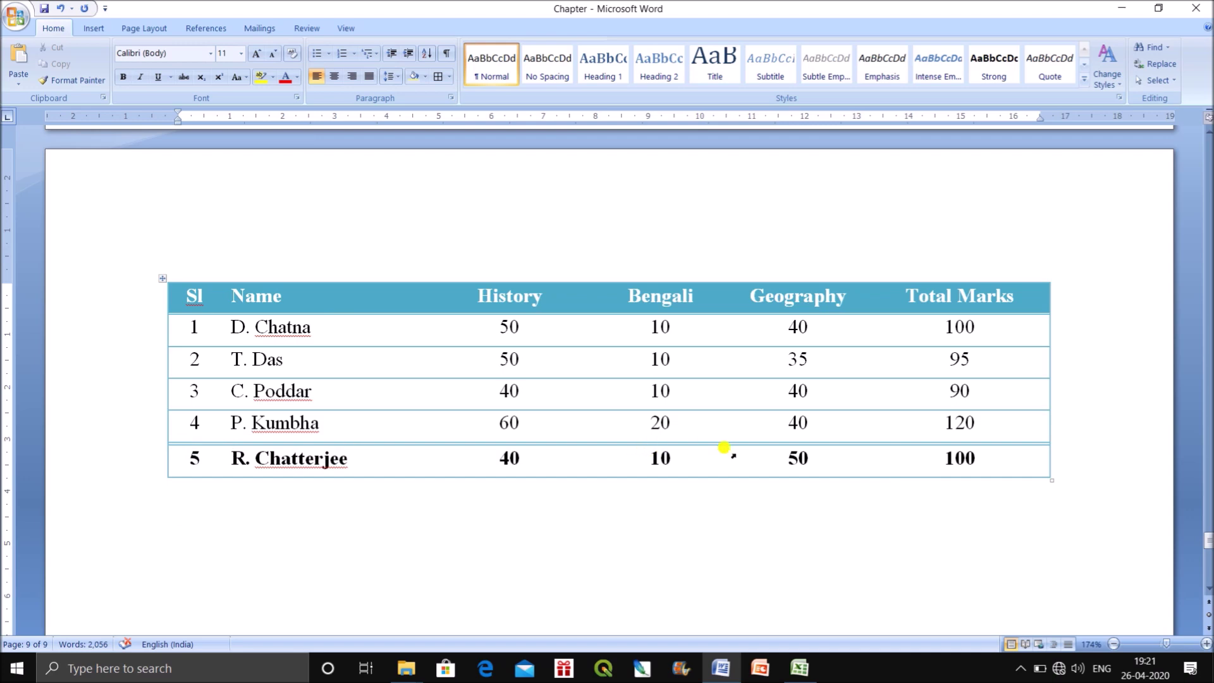
# Turn off the Total Row style option for the marks table
pyautogui.click(162, 279)
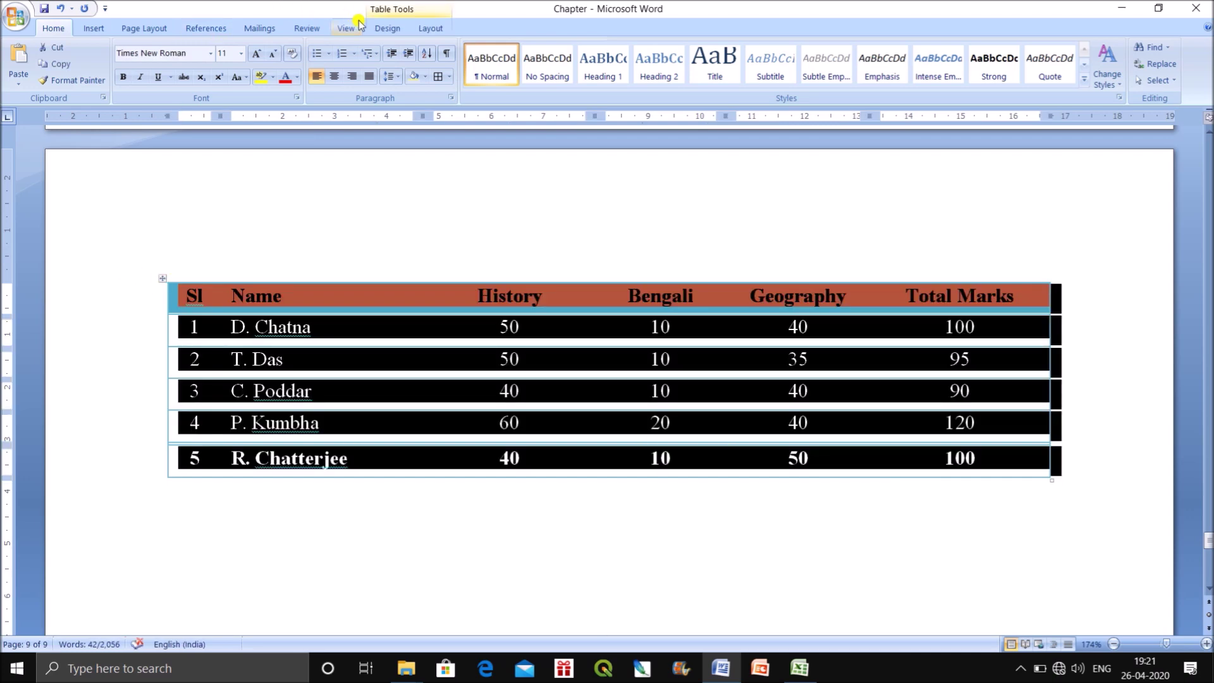
pyautogui.click(400, 37)
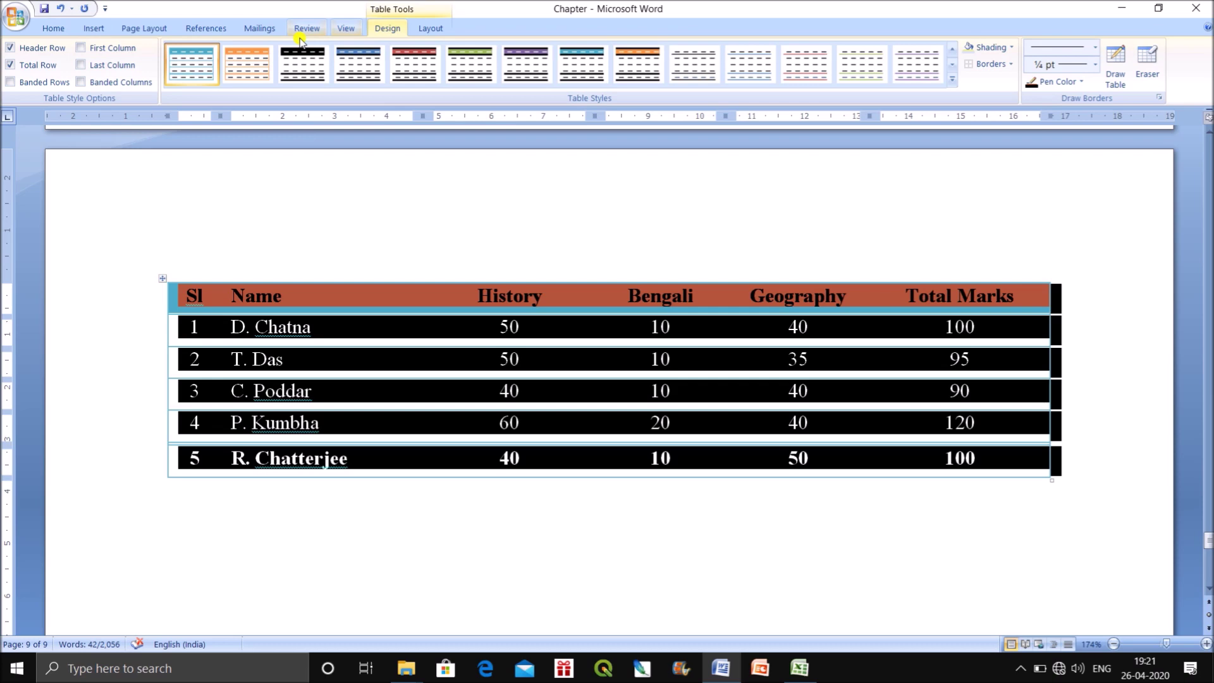
pyautogui.click(6, 65)
pyautogui.click(203, 559)
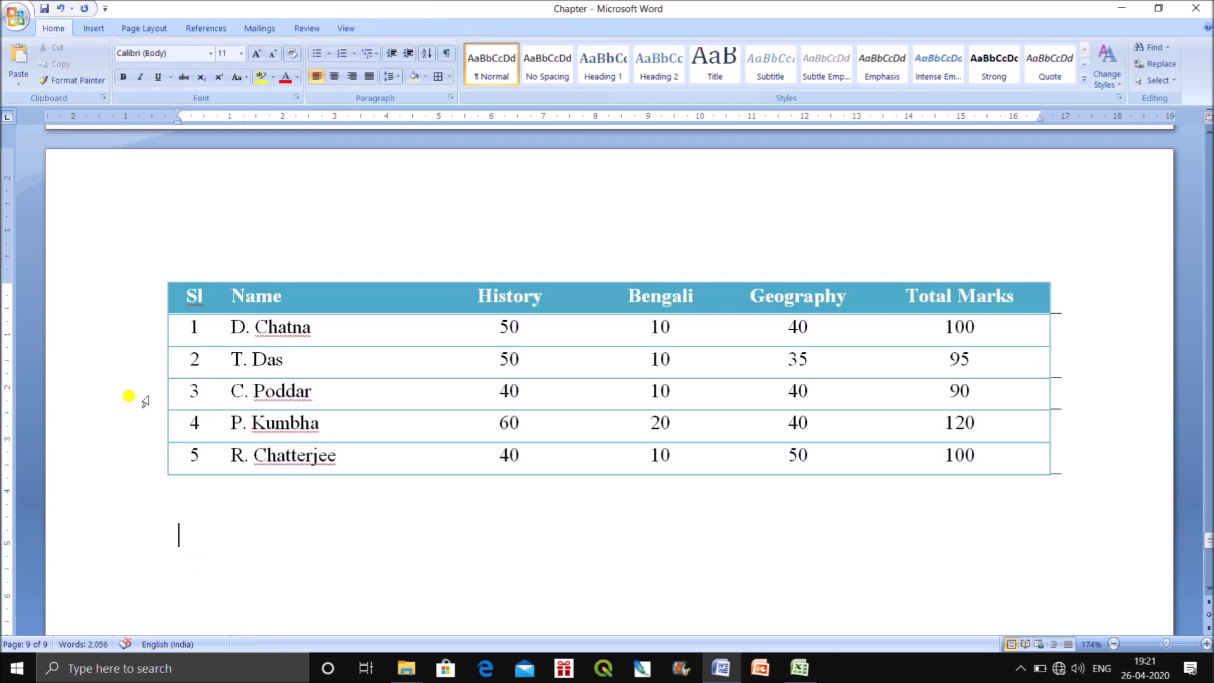
# Enable the Banded Rows style option to shade alternate rows of the marks table
pyautogui.click(162, 278)
pyautogui.click(388, 28)
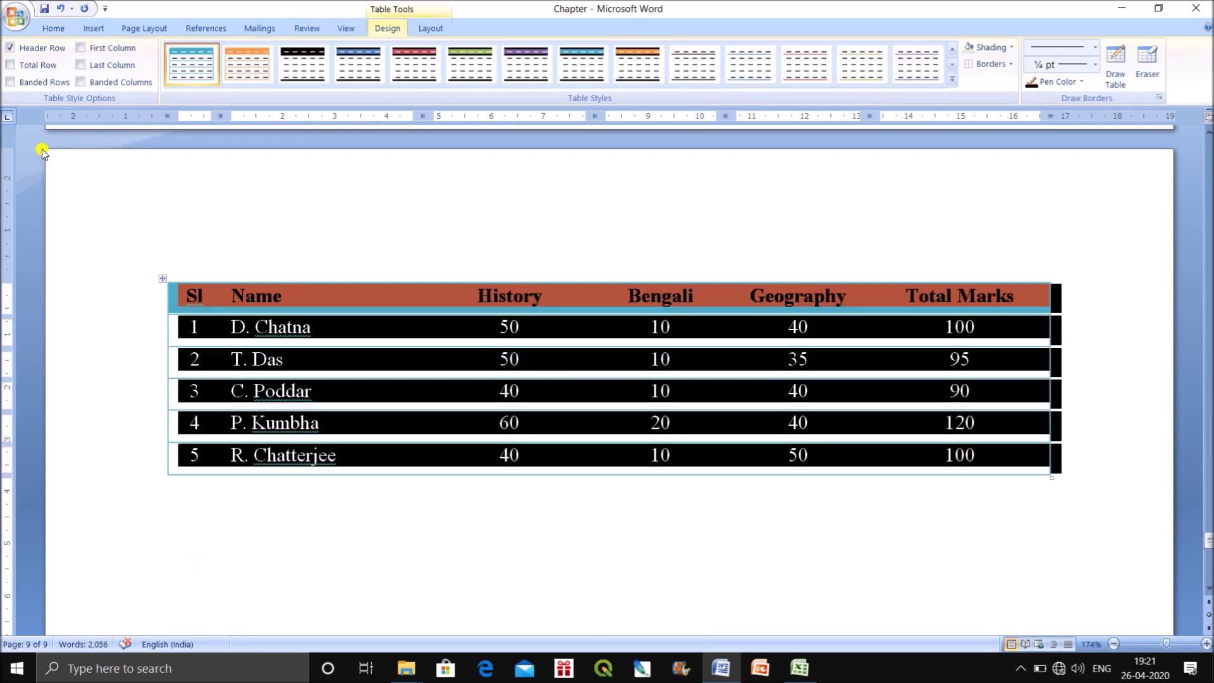
pyautogui.click(9, 82)
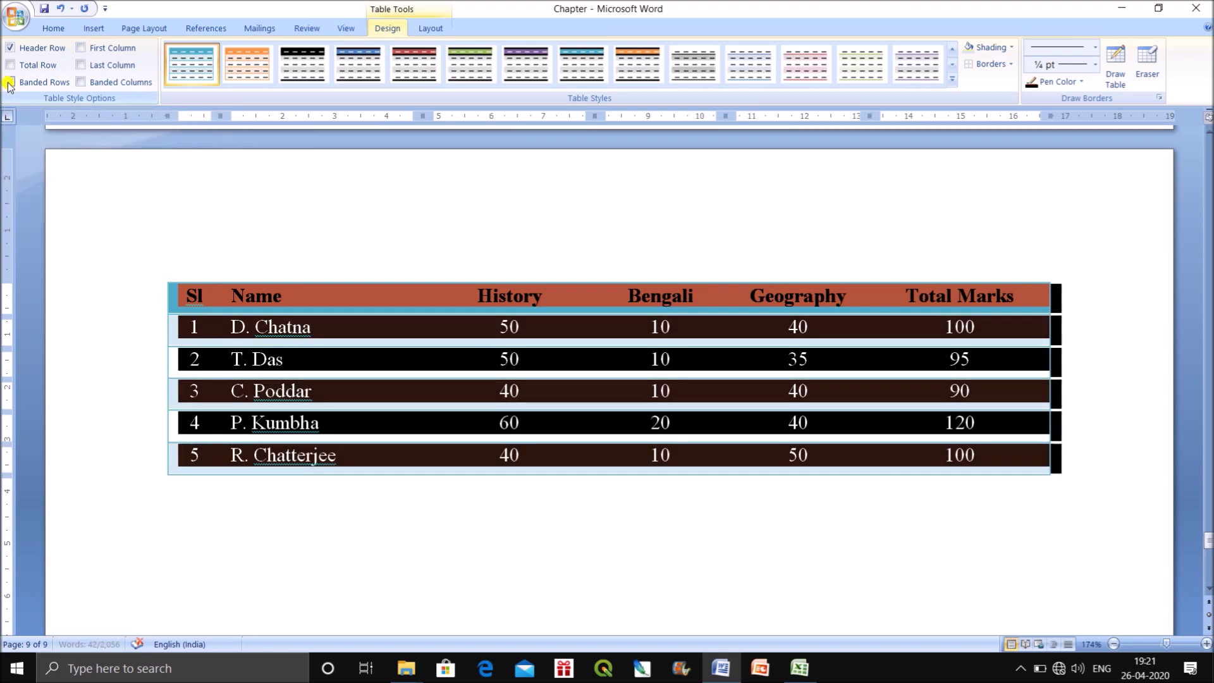
pyautogui.click(352, 533)
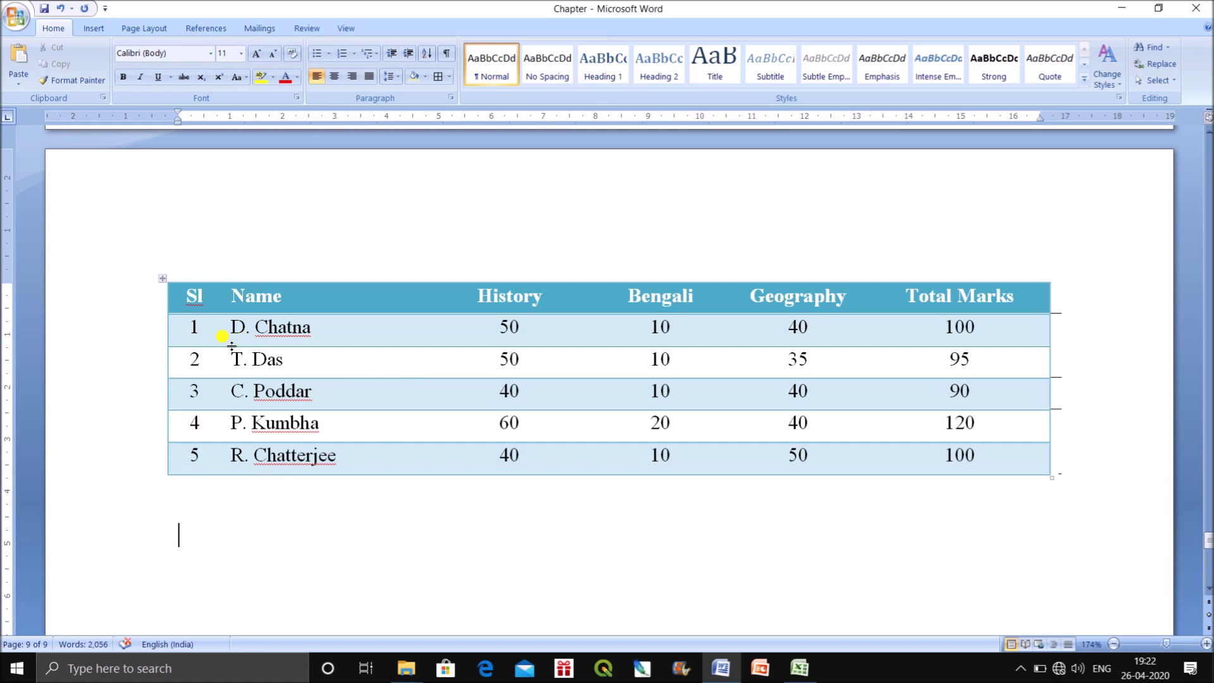
# Turn off Banded Rows and enable First Column formatting for the marks table
pyautogui.click(162, 278)
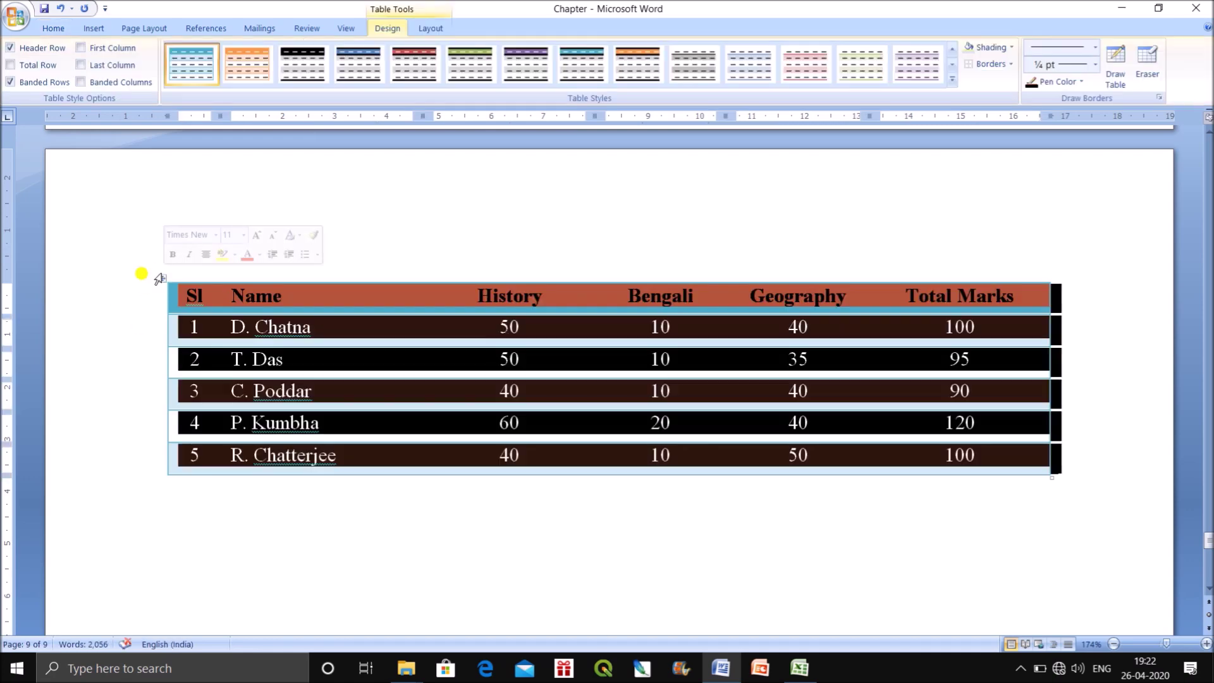
pyautogui.click(8, 82)
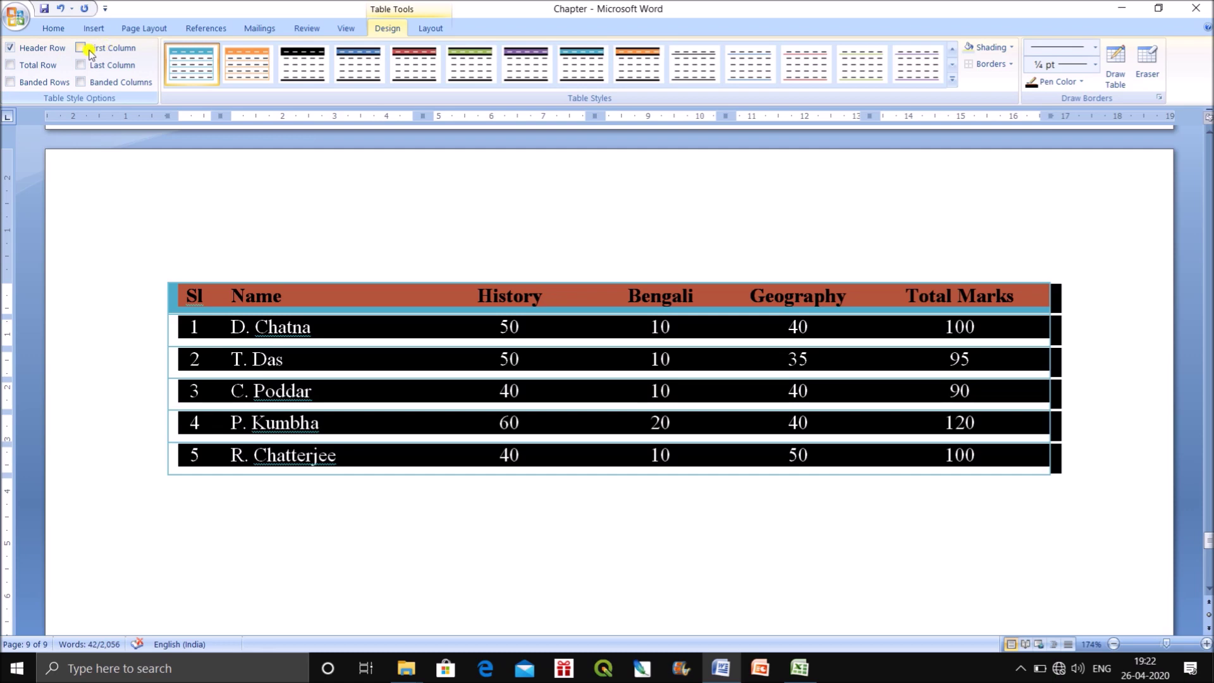
pyautogui.click(249, 483)
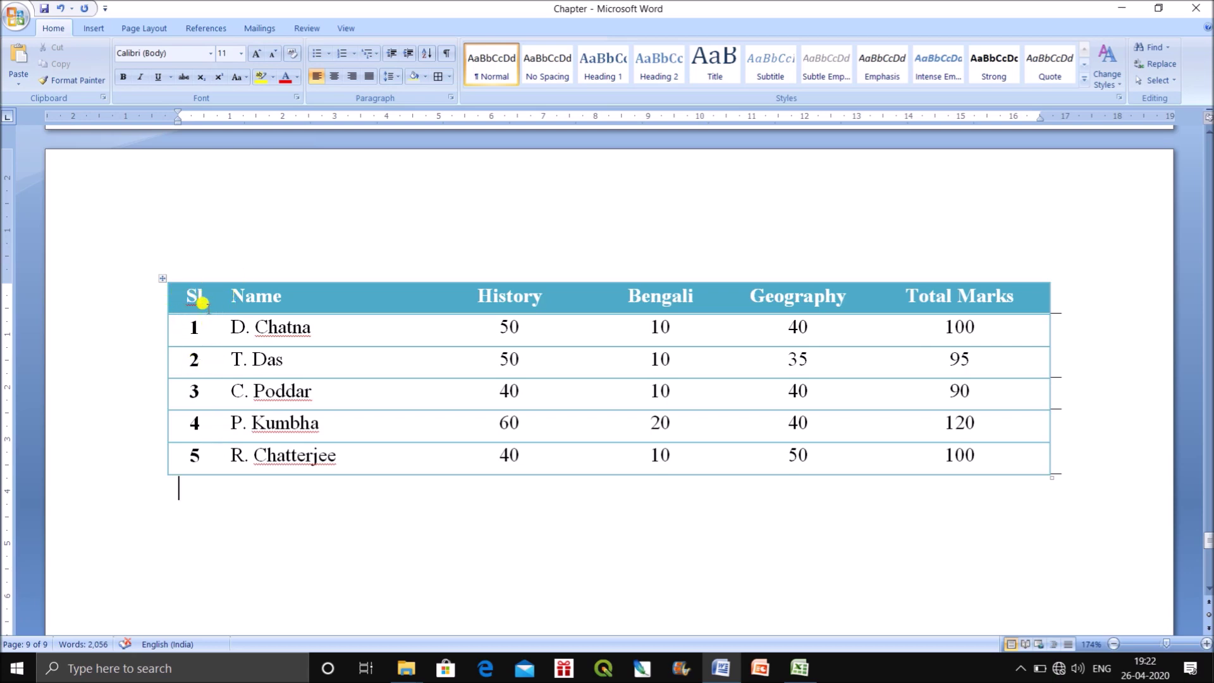
# Return the whole marks table to the plain black grid table style
pyautogui.click(162, 280)
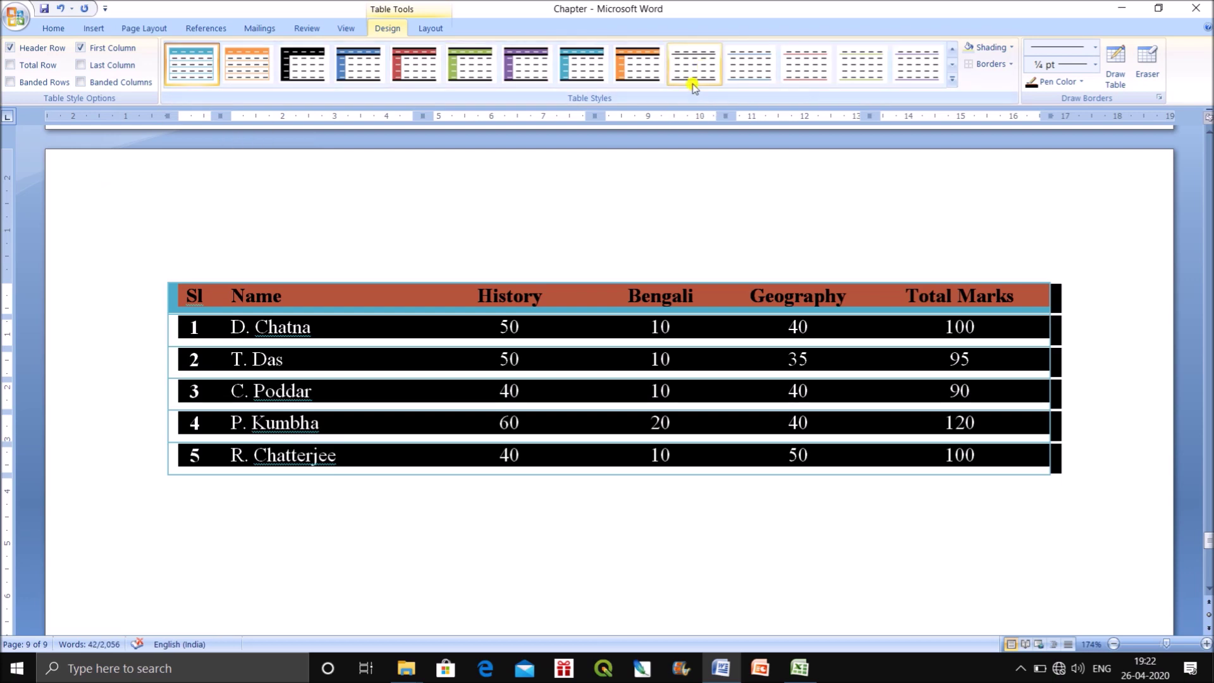
pyautogui.click(951, 79)
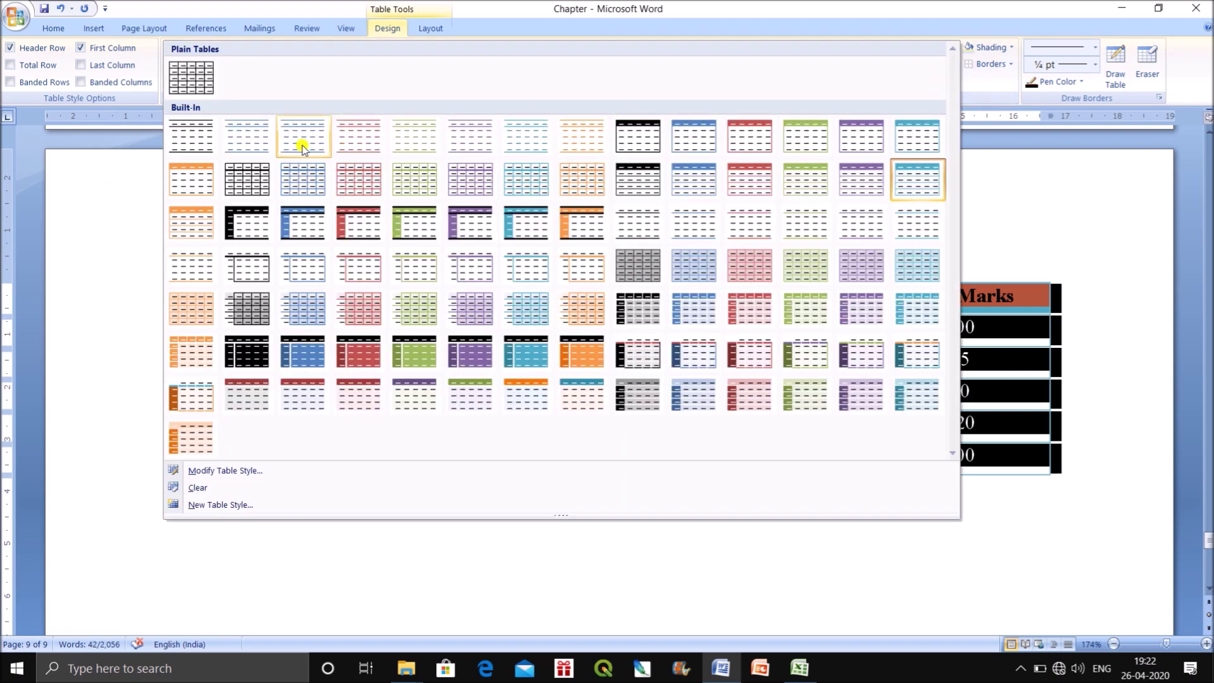
pyautogui.press('Escape')
pyautogui.click(284, 600)
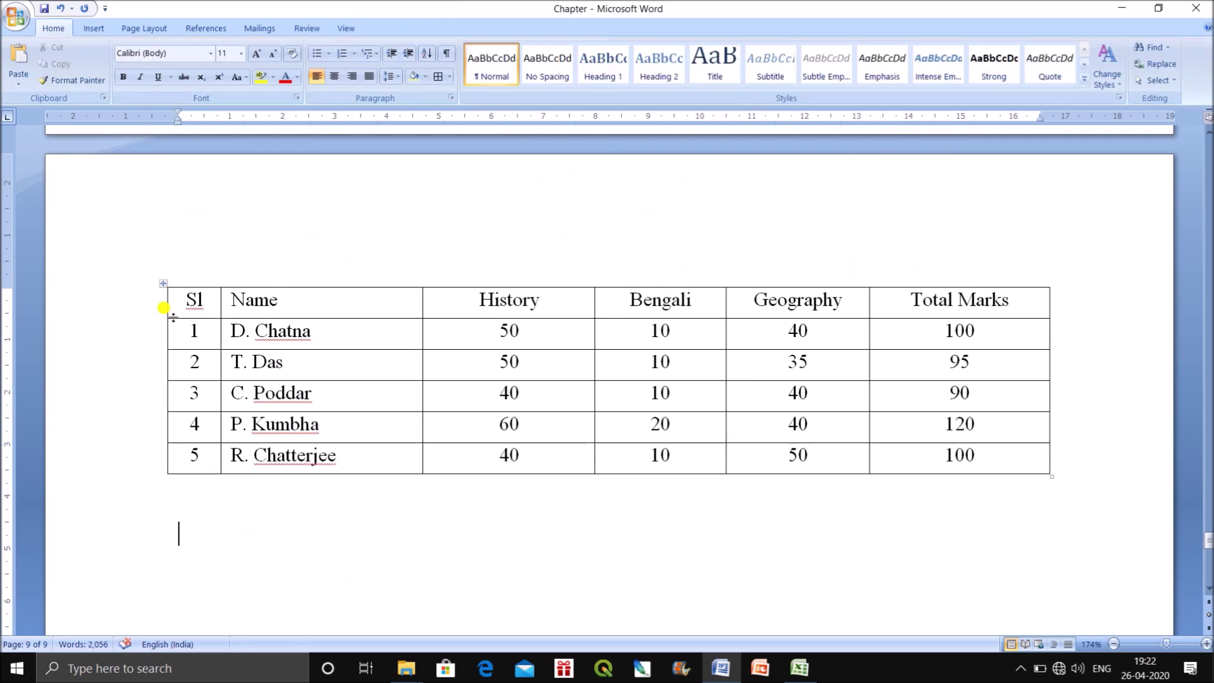
# Apply the built-in table style with an aqua header row and aqua horizontal lines to the whole marks table
pyautogui.click(163, 281)
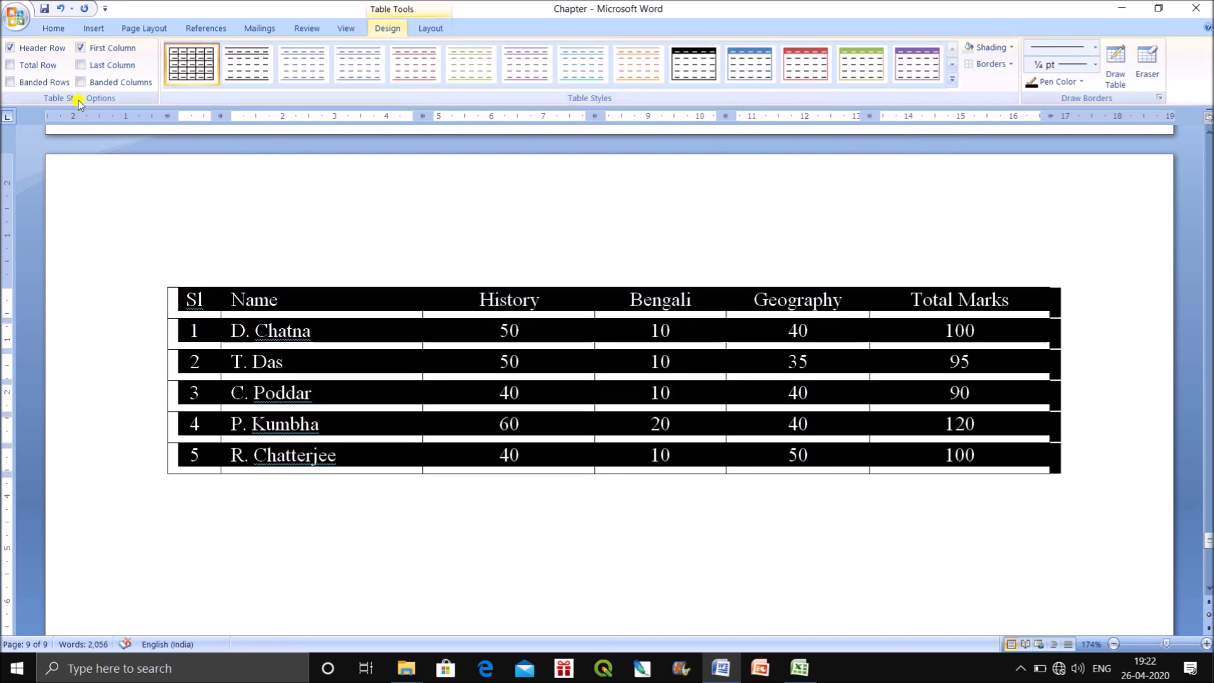
pyautogui.click(81, 48)
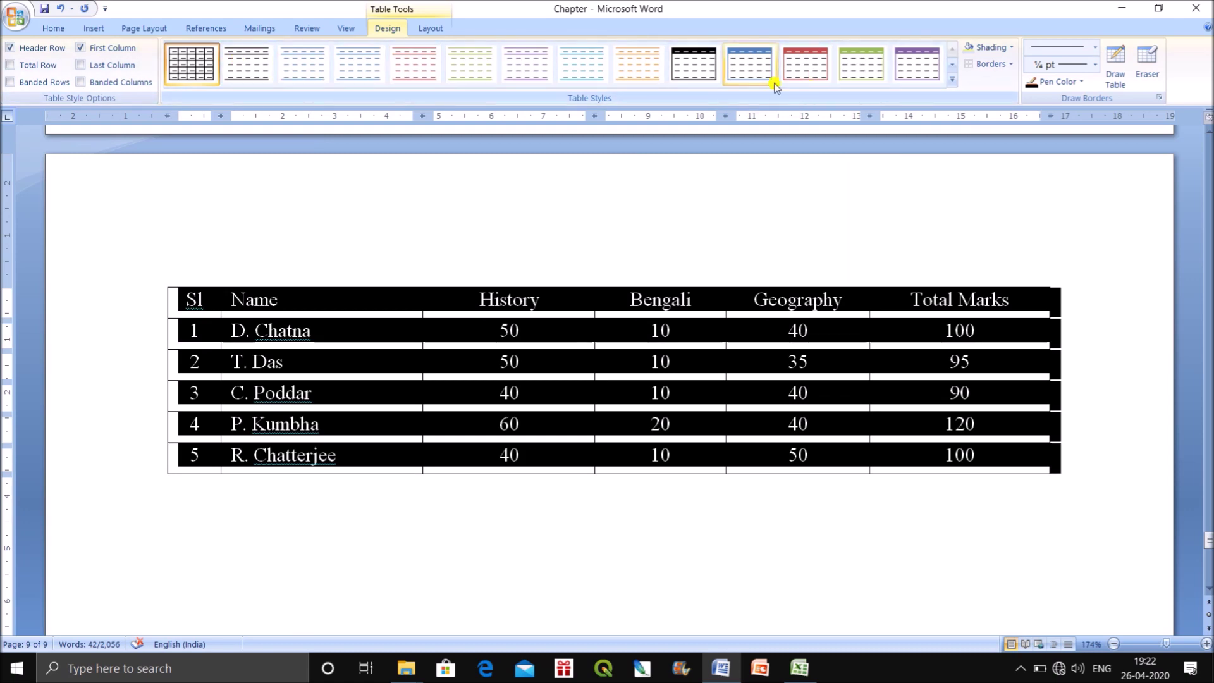
pyautogui.click(953, 79)
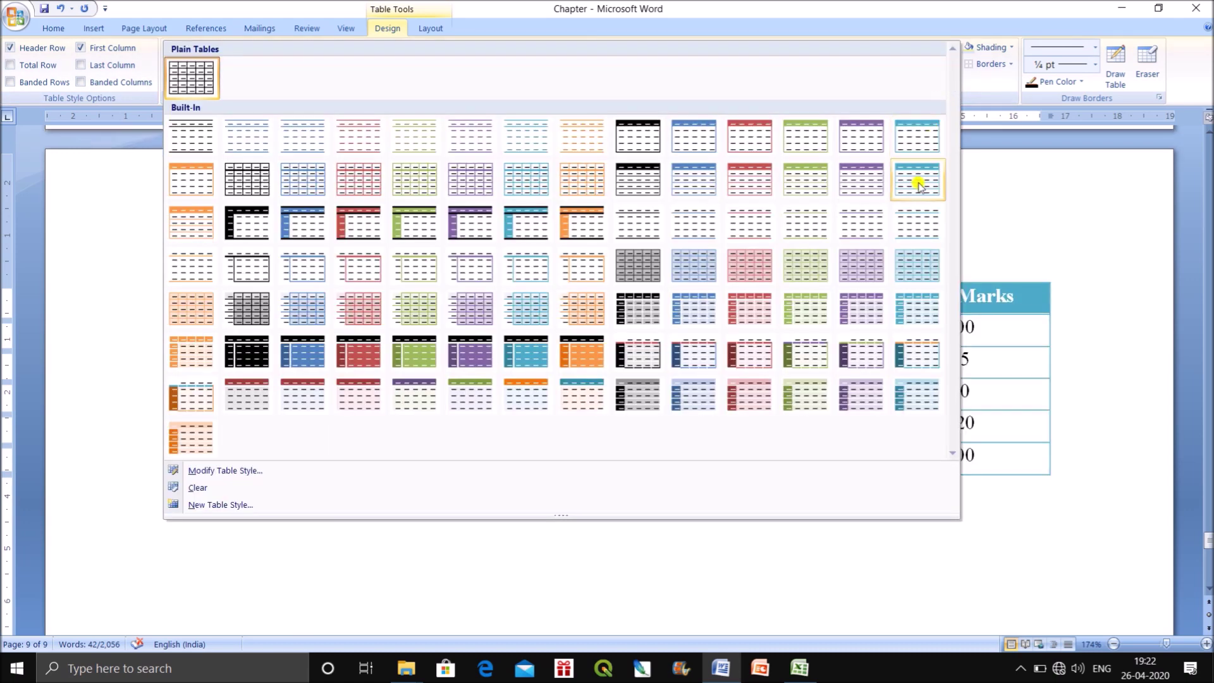
pyautogui.click(916, 134)
pyautogui.click(952, 80)
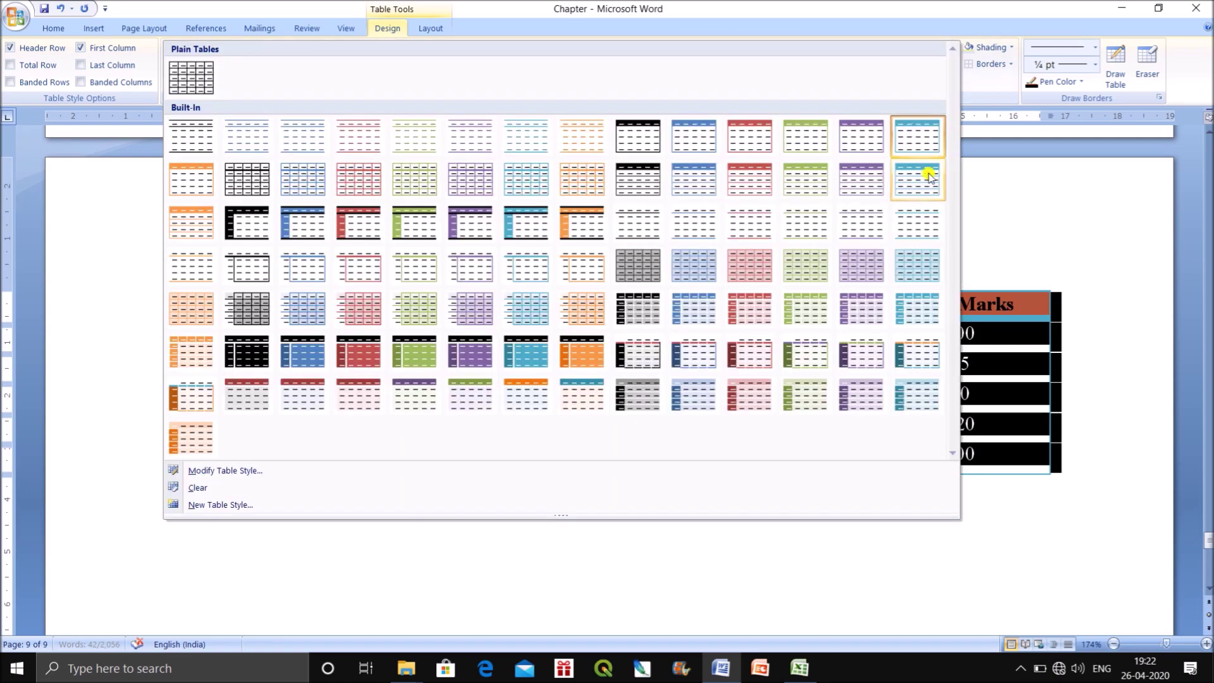
pyautogui.click(923, 177)
pyautogui.click(328, 583)
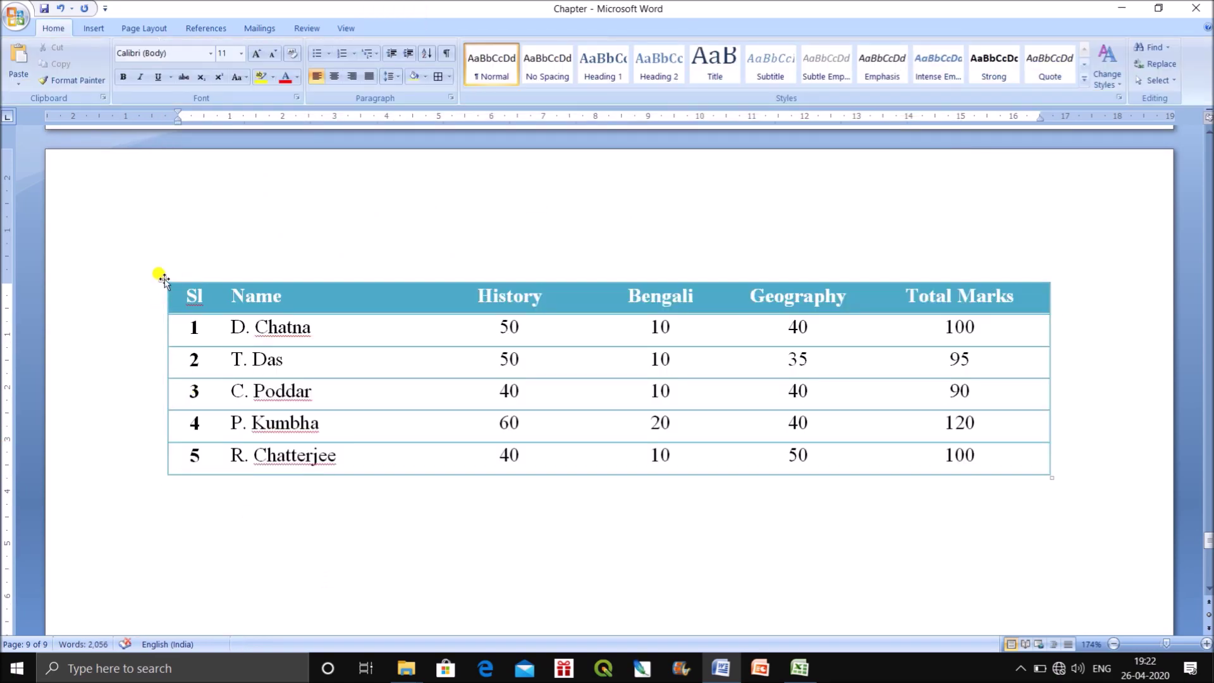
pyautogui.click(163, 278)
pyautogui.click(256, 510)
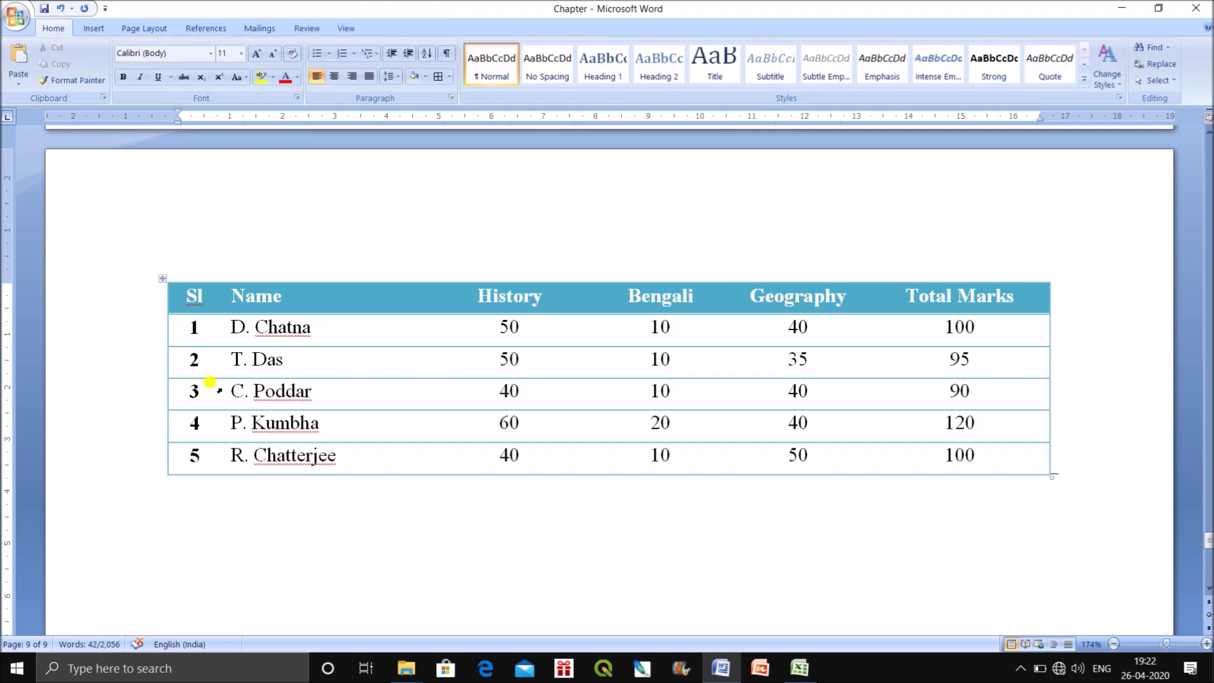
# Turn off First Column and enable Last Column formatting for the marks table
pyautogui.click(161, 278)
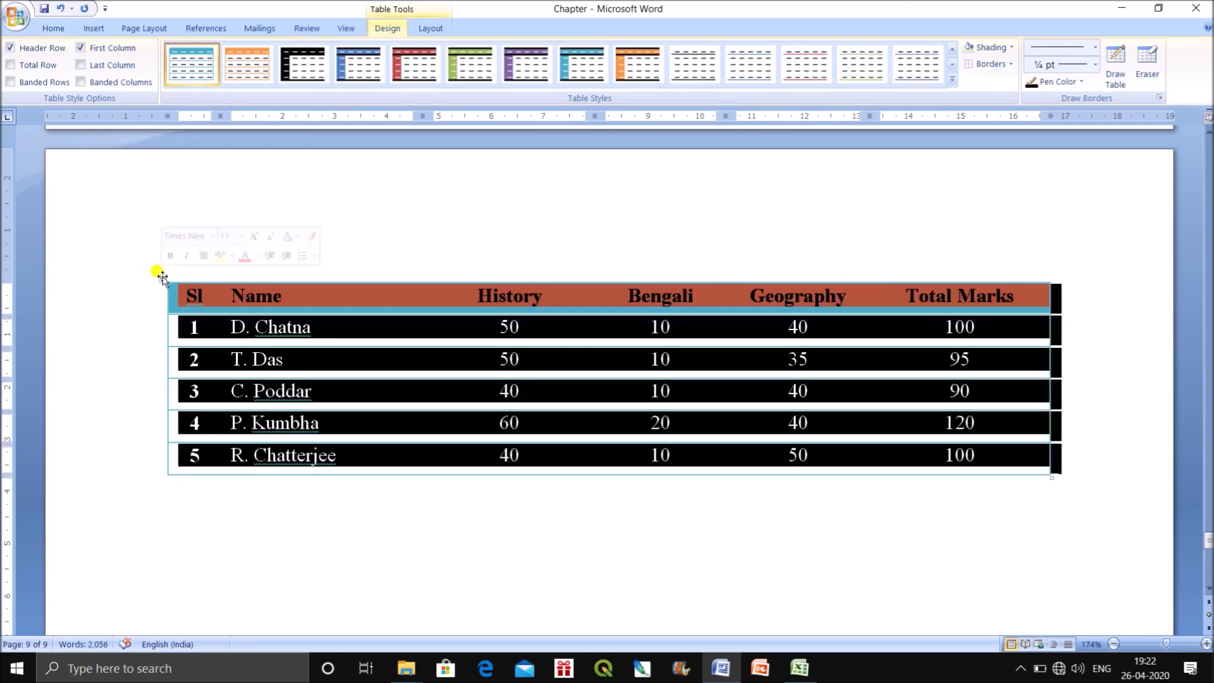
pyautogui.click(80, 65)
pyautogui.click(796, 583)
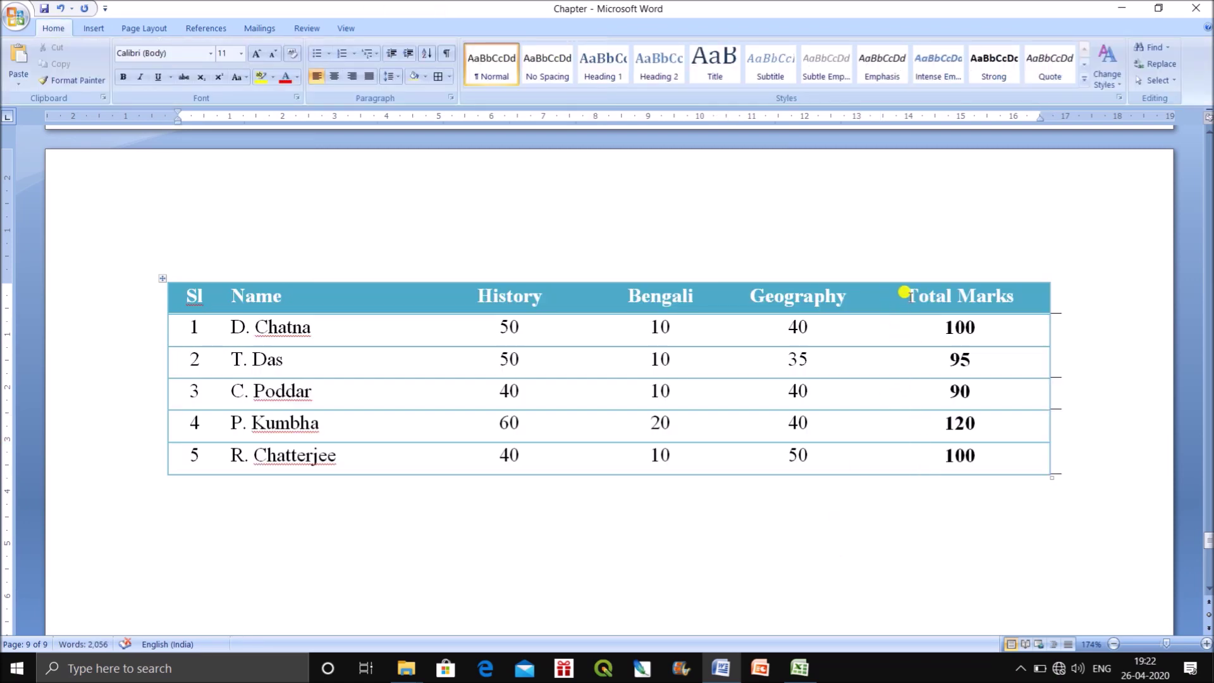
# Turn off Last Column and enable Banded Columns to shade alternate columns of the marks table
pyautogui.click(163, 282)
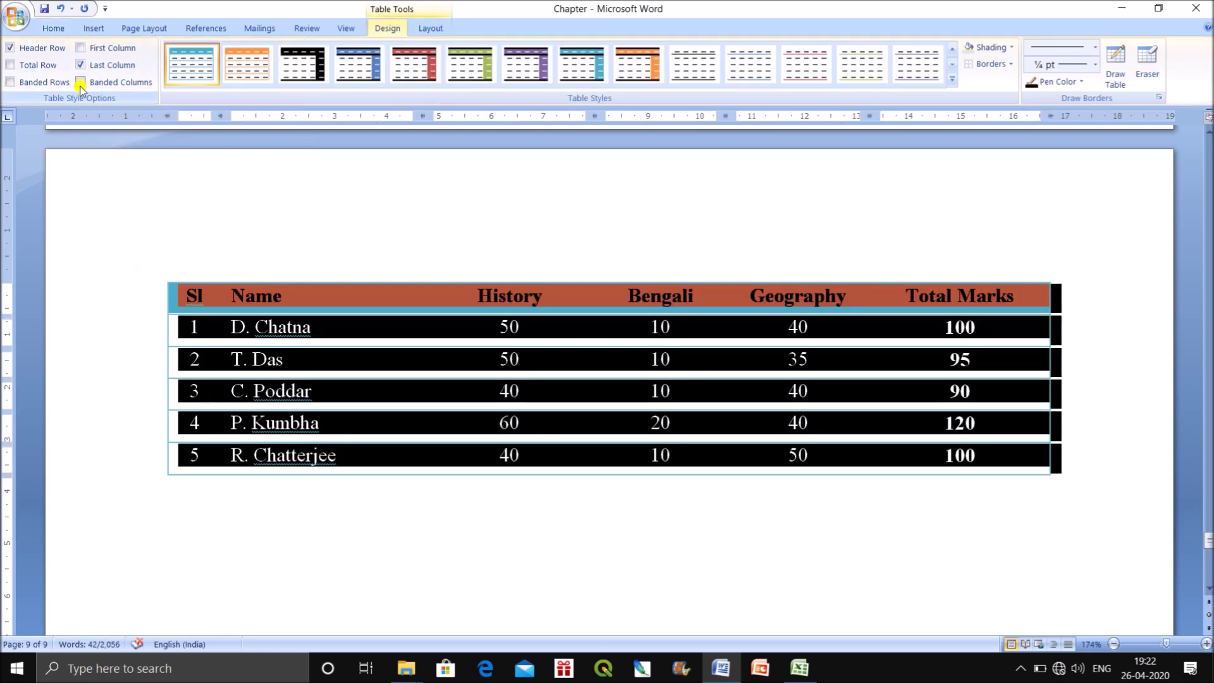
pyautogui.click(81, 82)
pyautogui.click(401, 514)
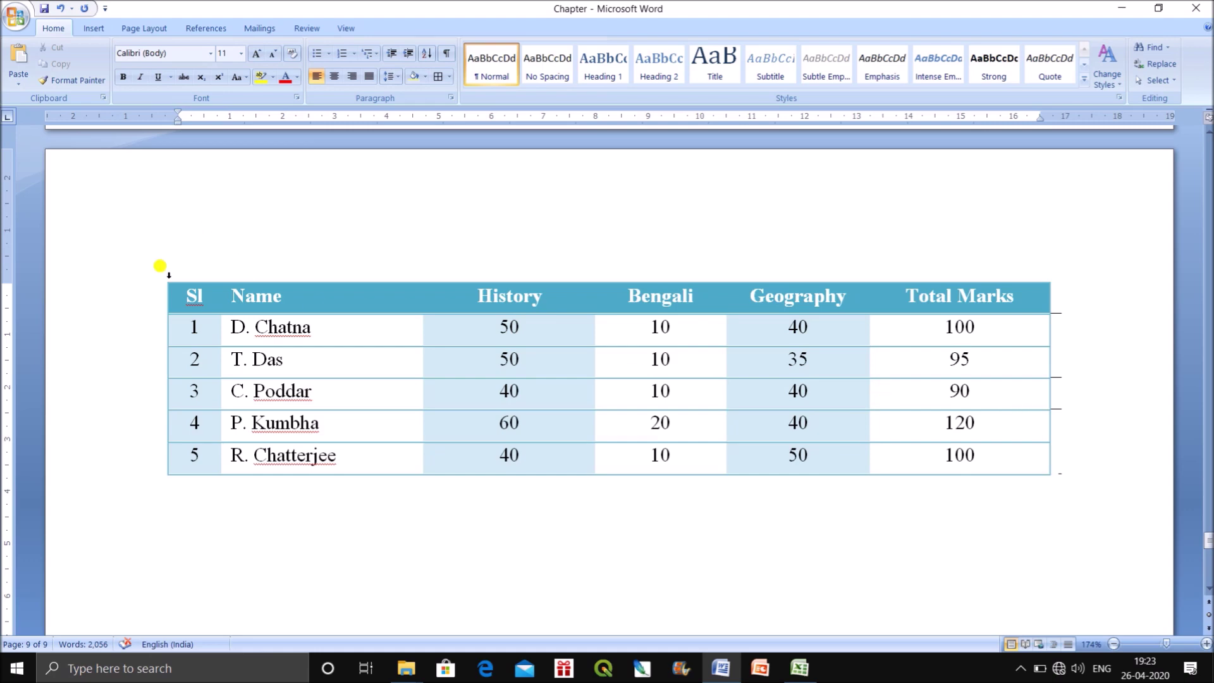
# Switch the Header Row option off and back on, and enable Total Row for the marks table
pyautogui.click(162, 278)
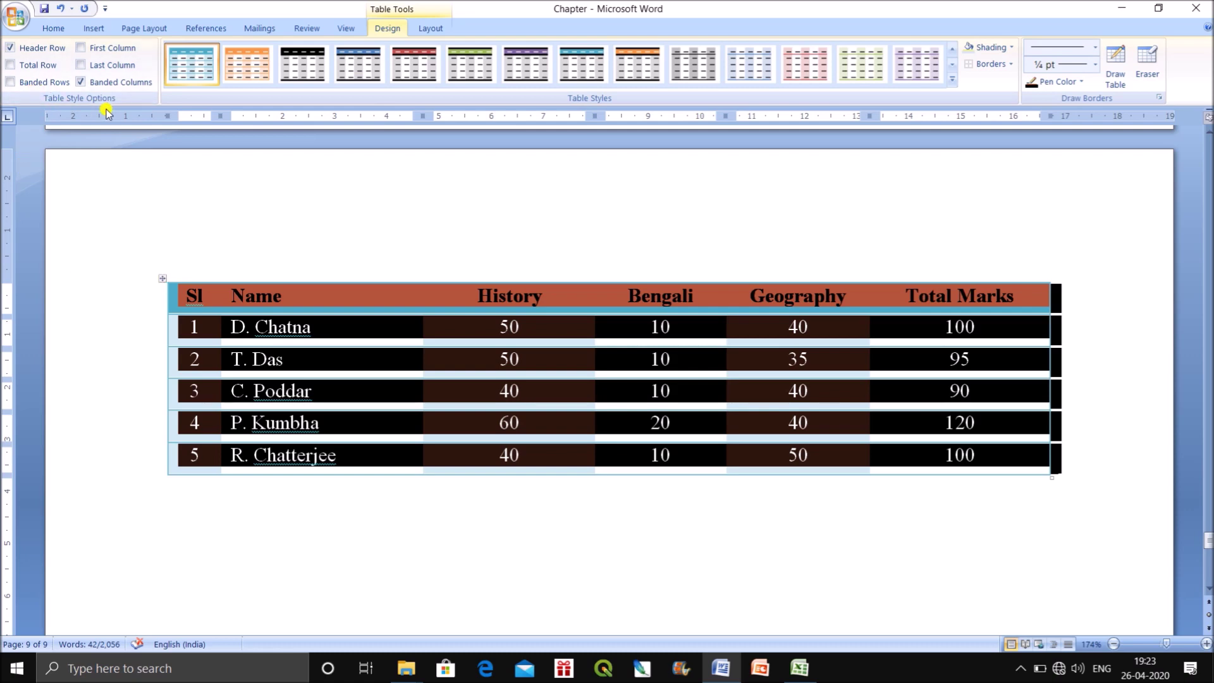
pyautogui.click(8, 52)
pyautogui.click(8, 50)
pyautogui.click(9, 67)
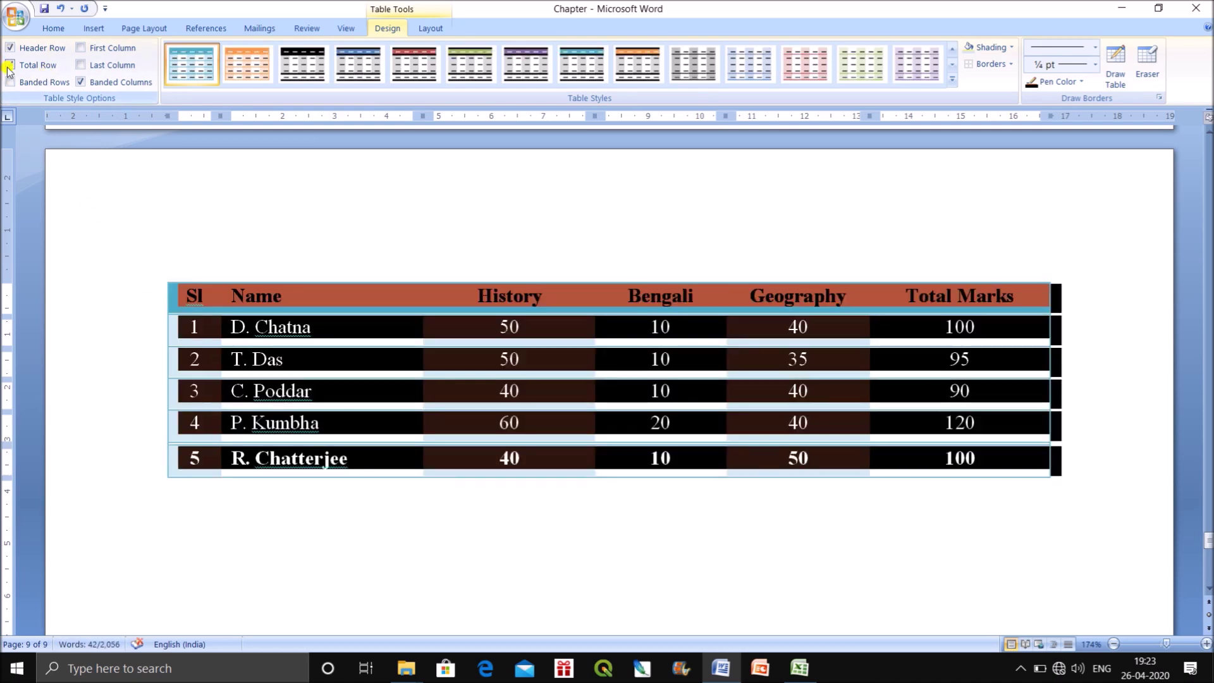
pyautogui.click(190, 496)
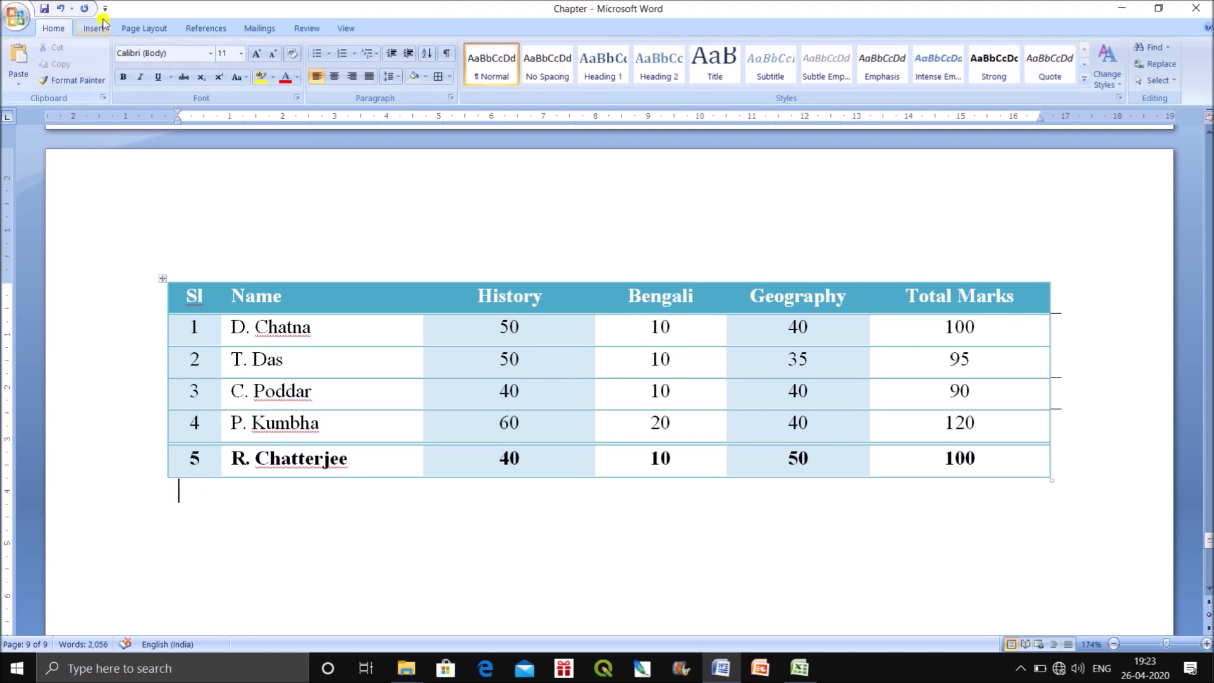
# Turn off Total Row and replace Banded Columns with Banded Rows for the marks table
pyautogui.click(159, 277)
pyautogui.click(11, 64)
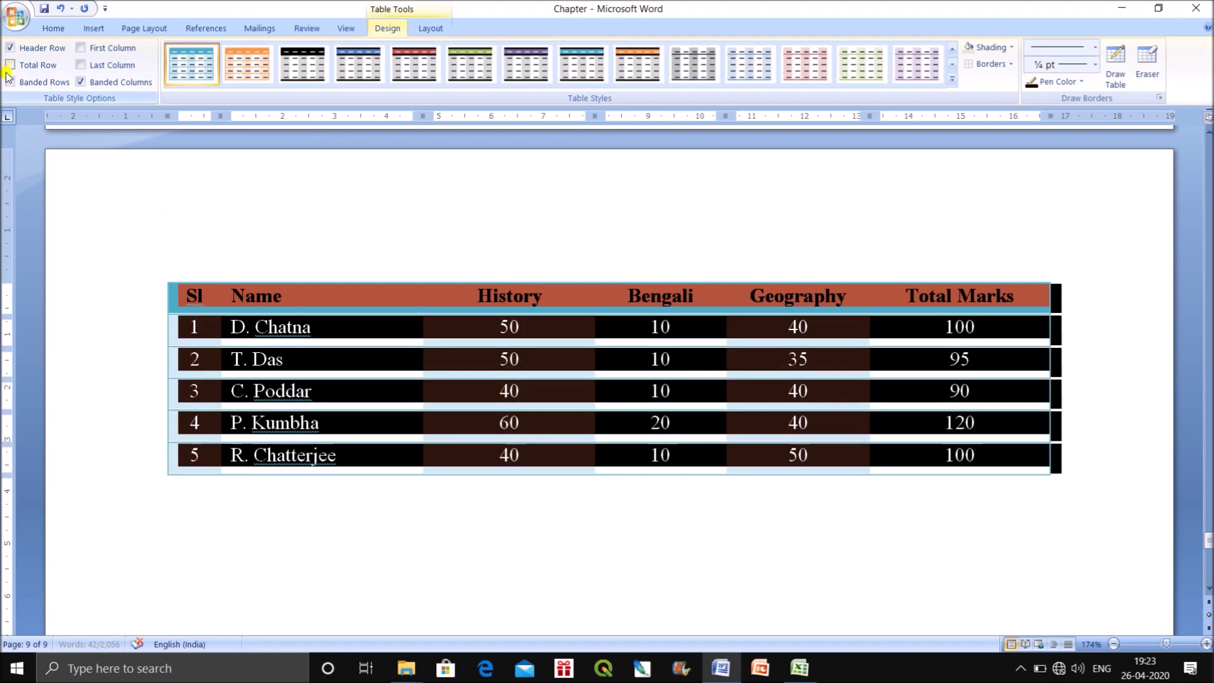
pyautogui.click(8, 83)
pyautogui.click(8, 82)
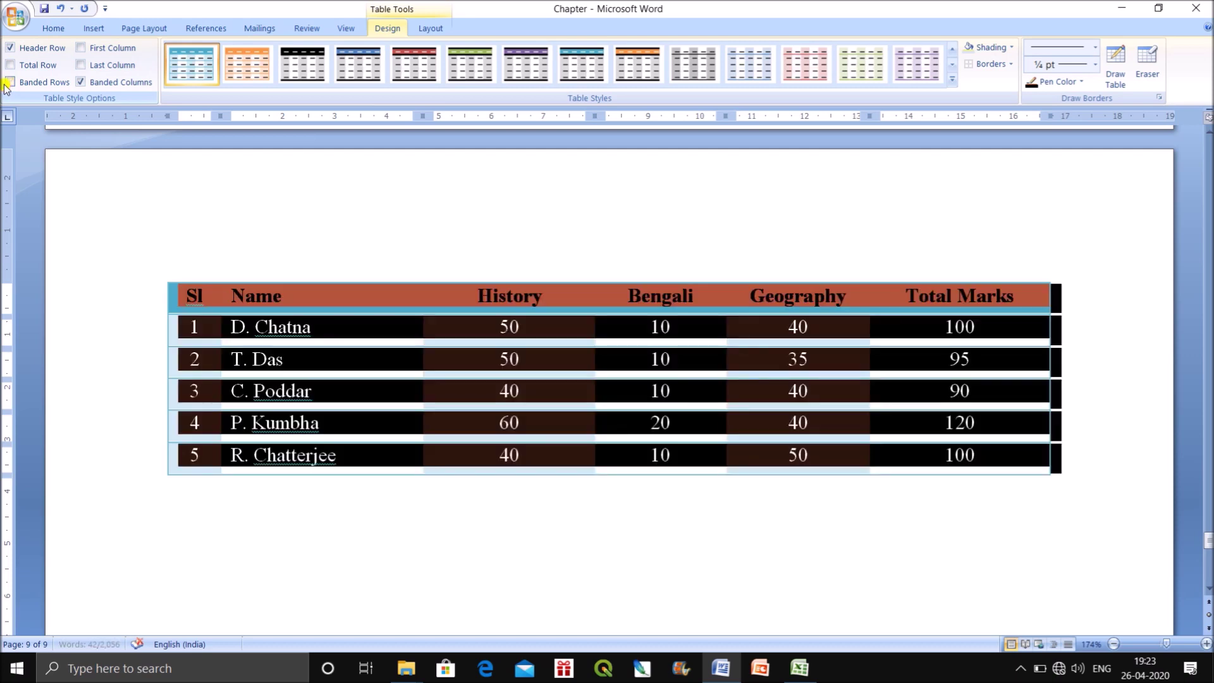
pyautogui.click(80, 82)
pyautogui.click(9, 83)
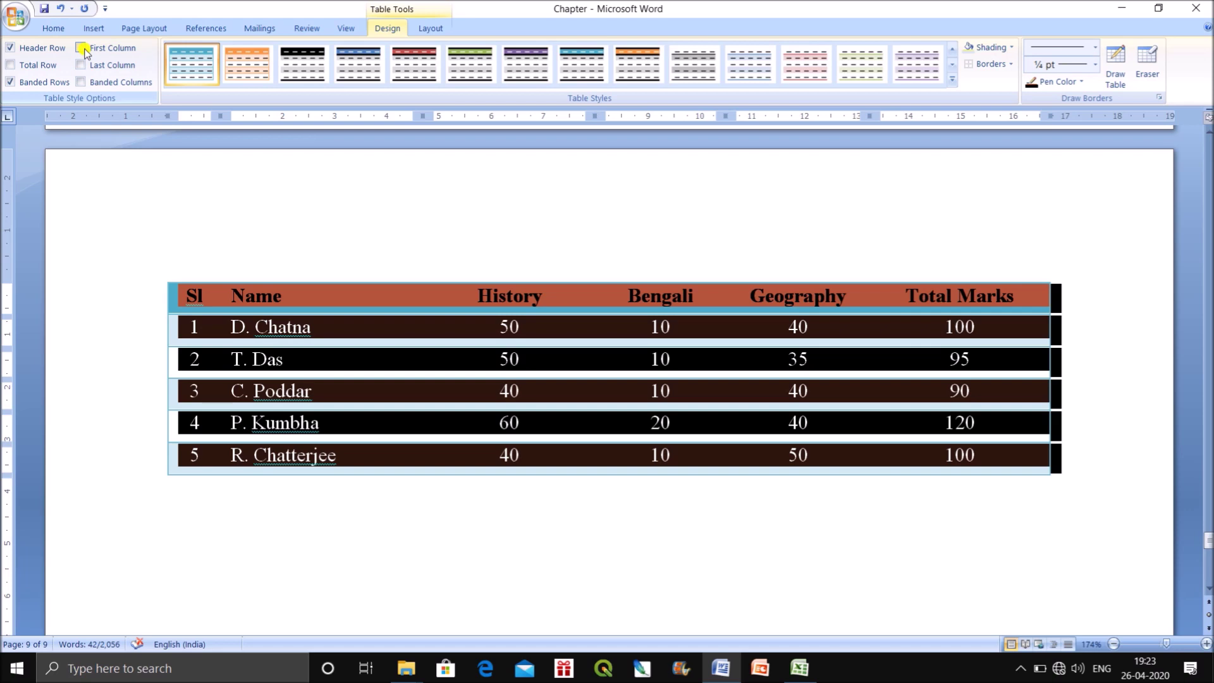
pyautogui.click(133, 220)
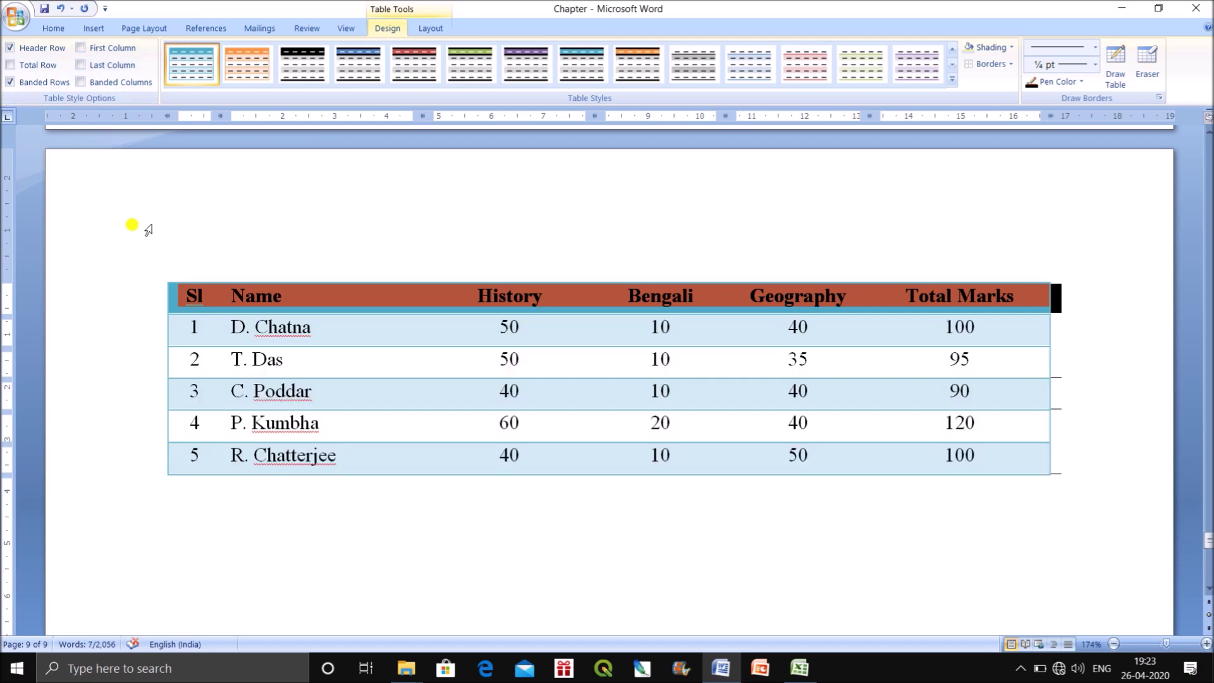
pyautogui.click(391, 523)
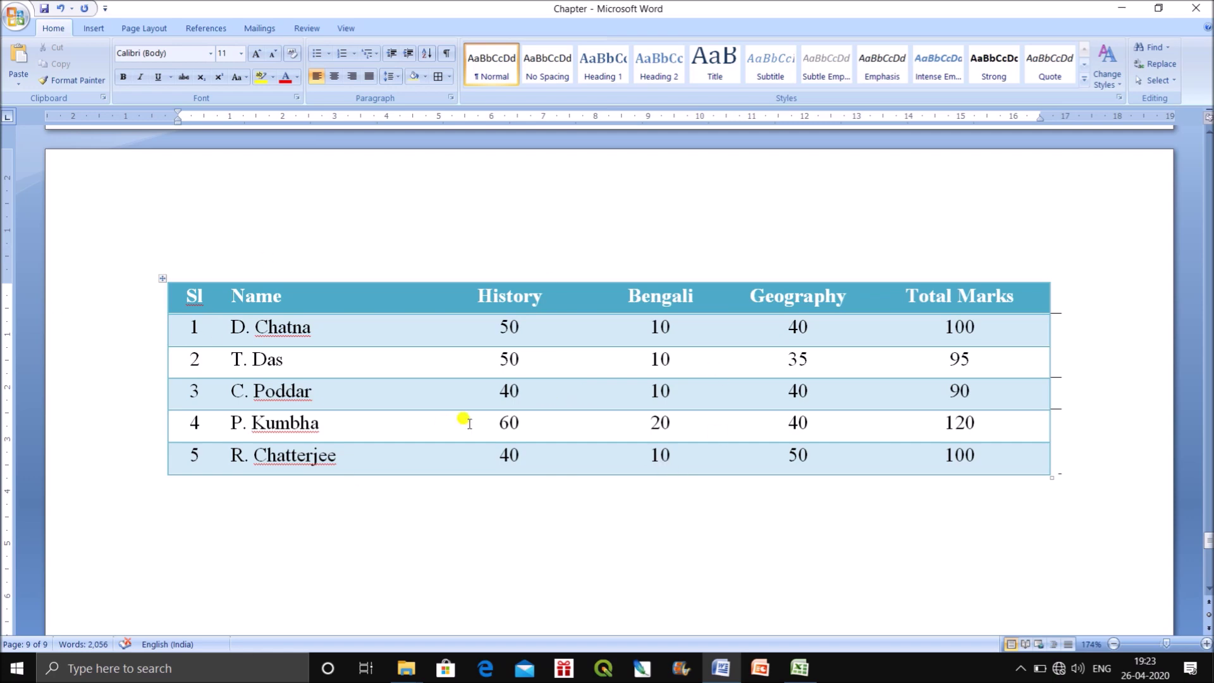
# Select the entire marks table and reset it to the plain black grid table style
pyautogui.click(173, 285)
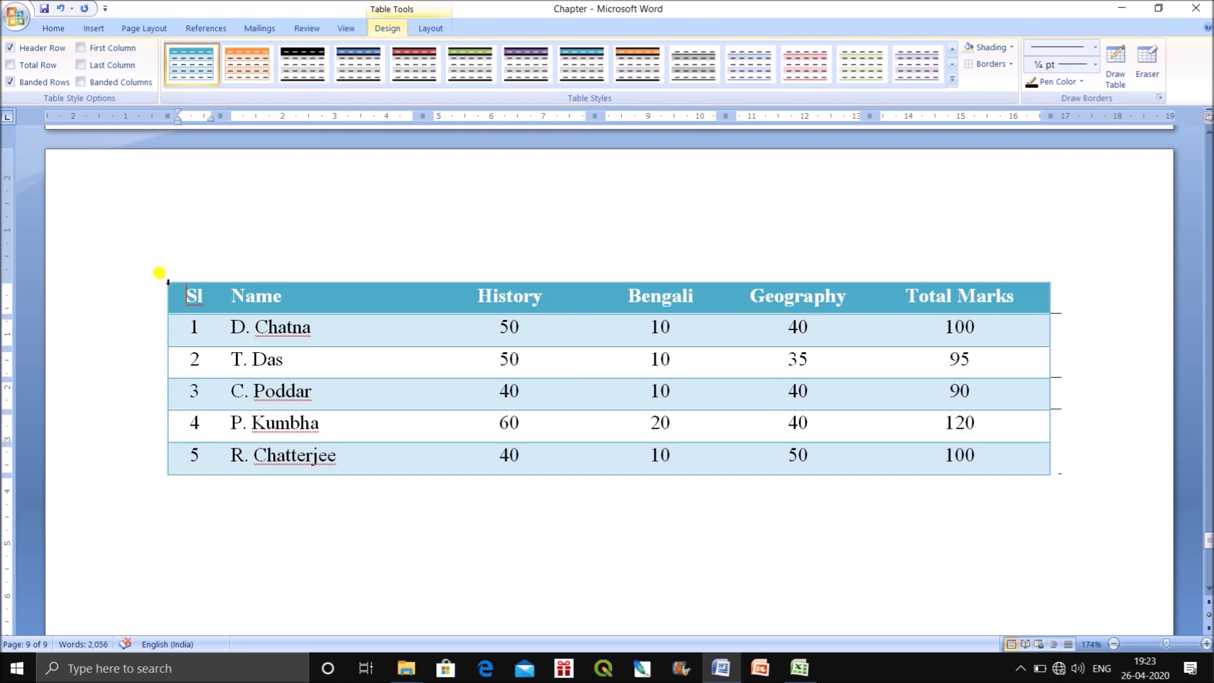
pyautogui.moveTo(204, 289); pyautogui.dragTo(954, 426)
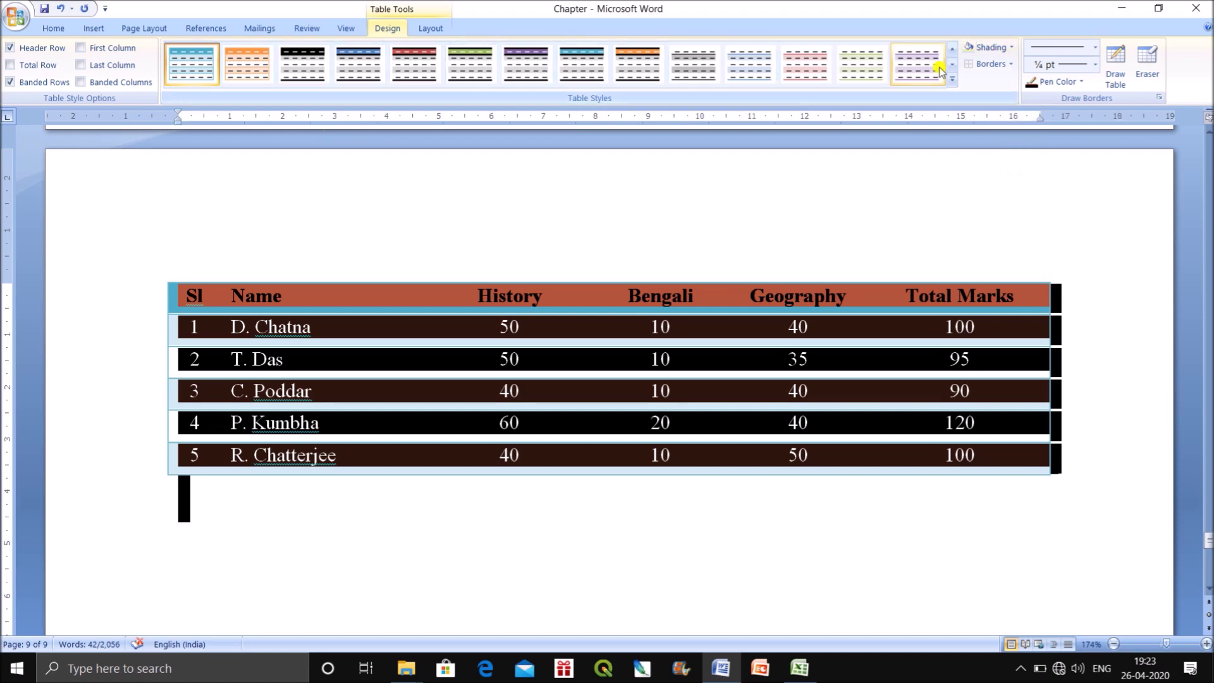
pyautogui.click(952, 79)
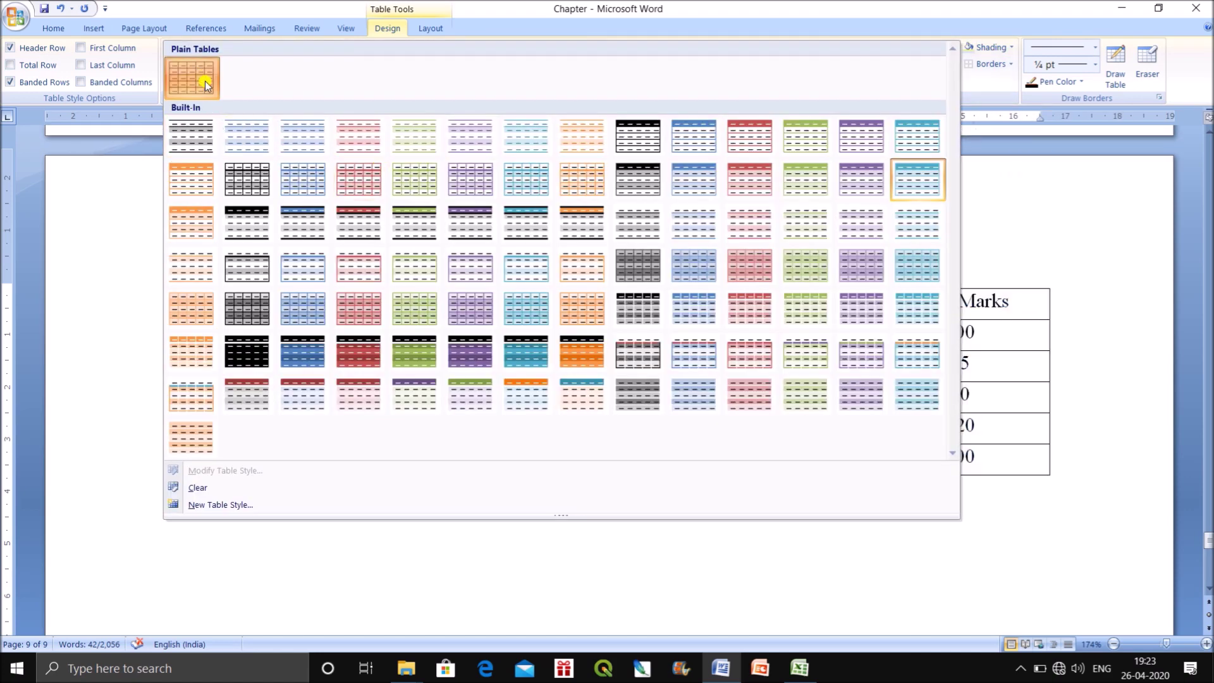
pyautogui.click(193, 81)
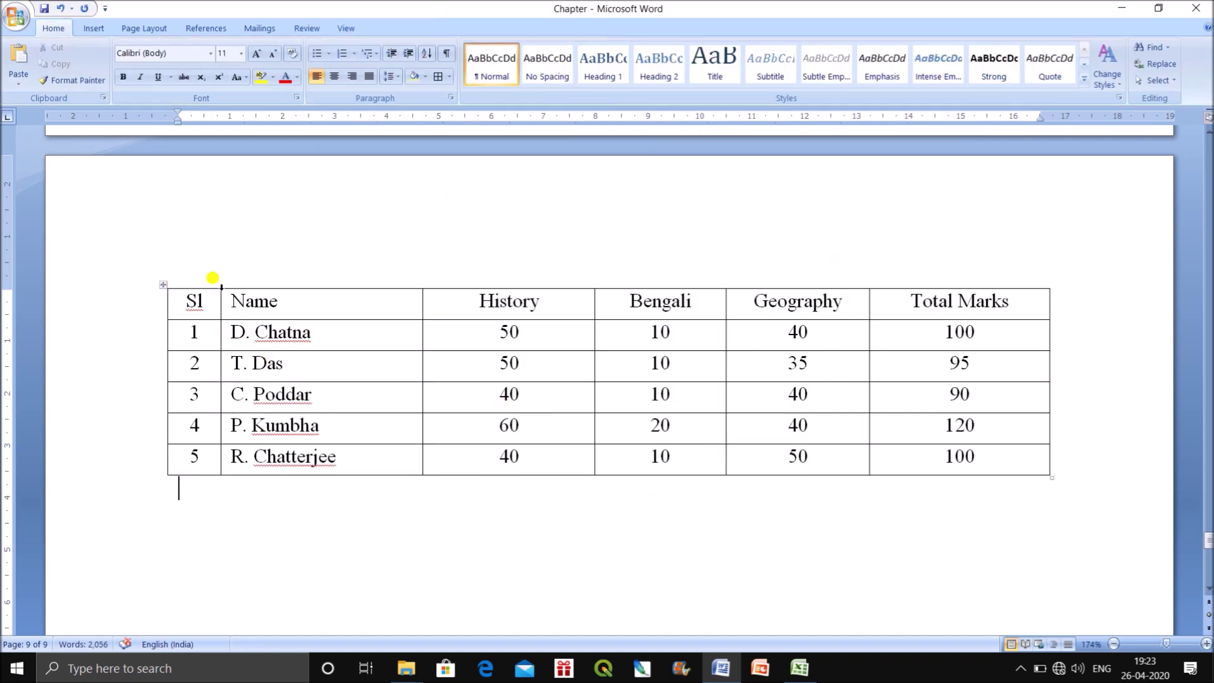
# Shade all cells of the marks table with the lightest aqua theme color
pyautogui.click(163, 284)
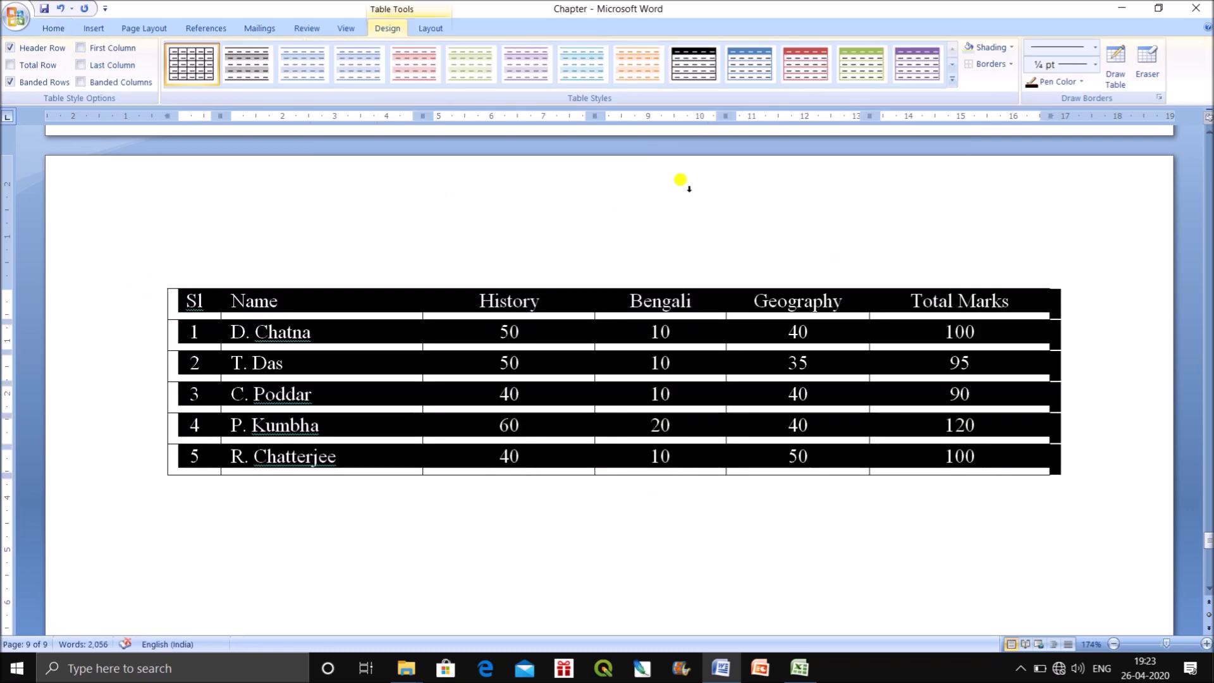
pyautogui.click(1002, 47)
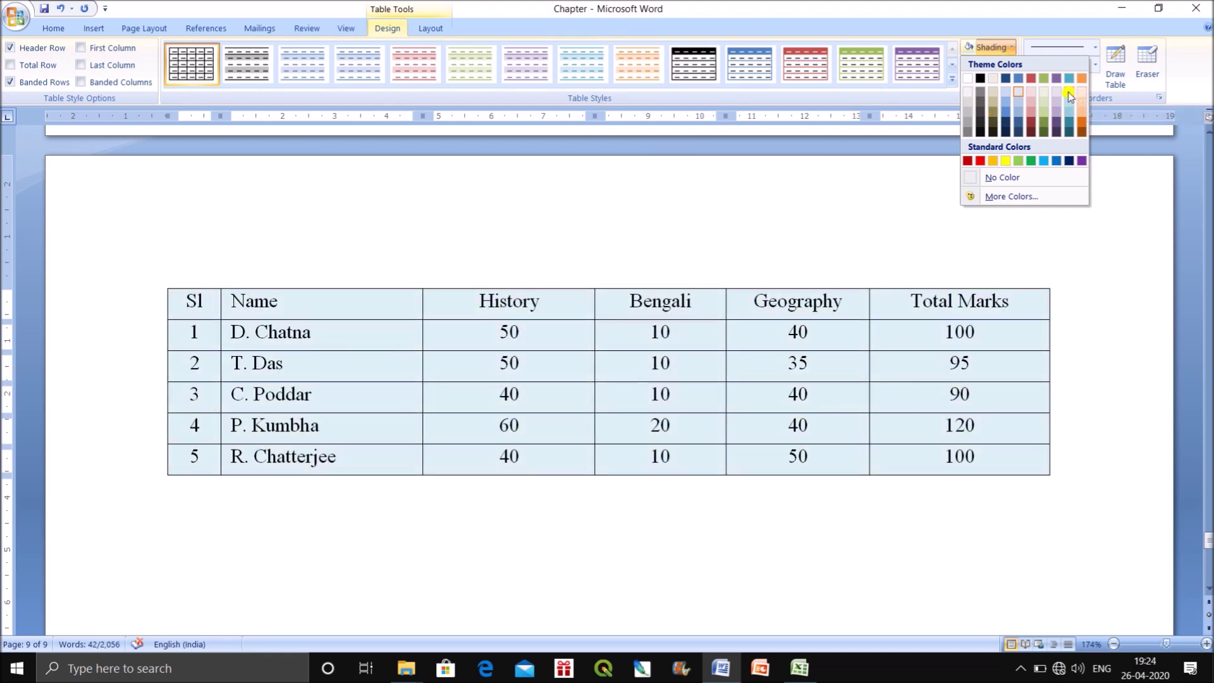
pyautogui.click(1068, 94)
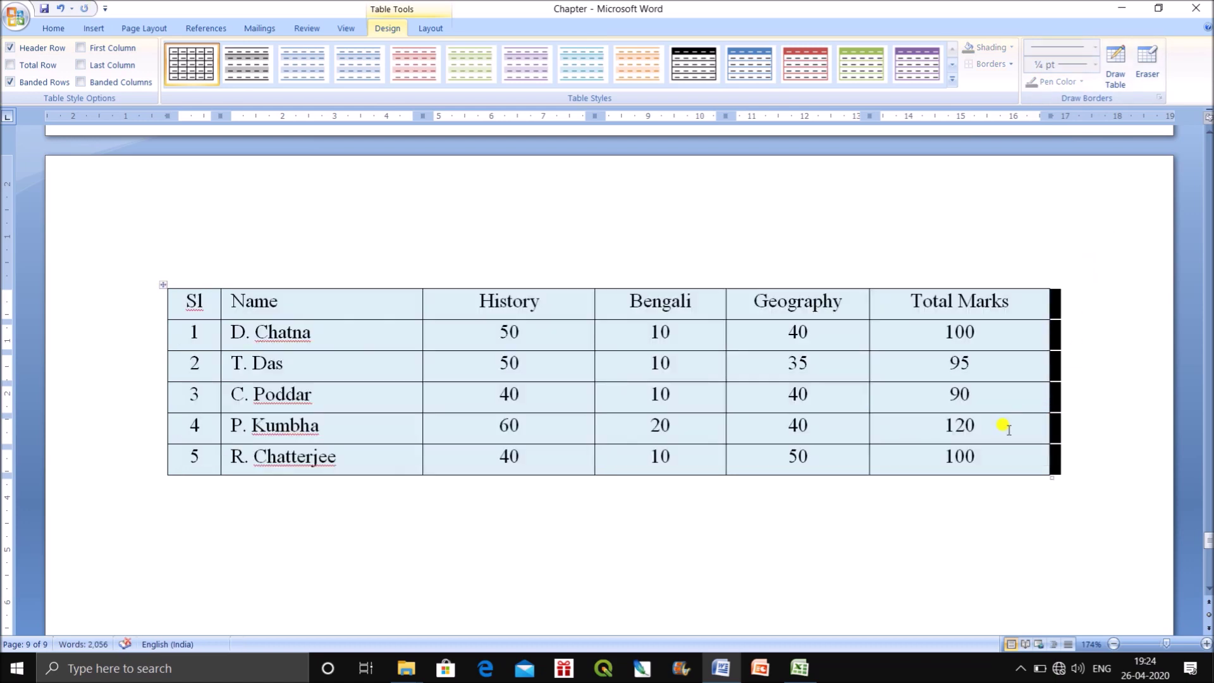
pyautogui.click(1005, 507)
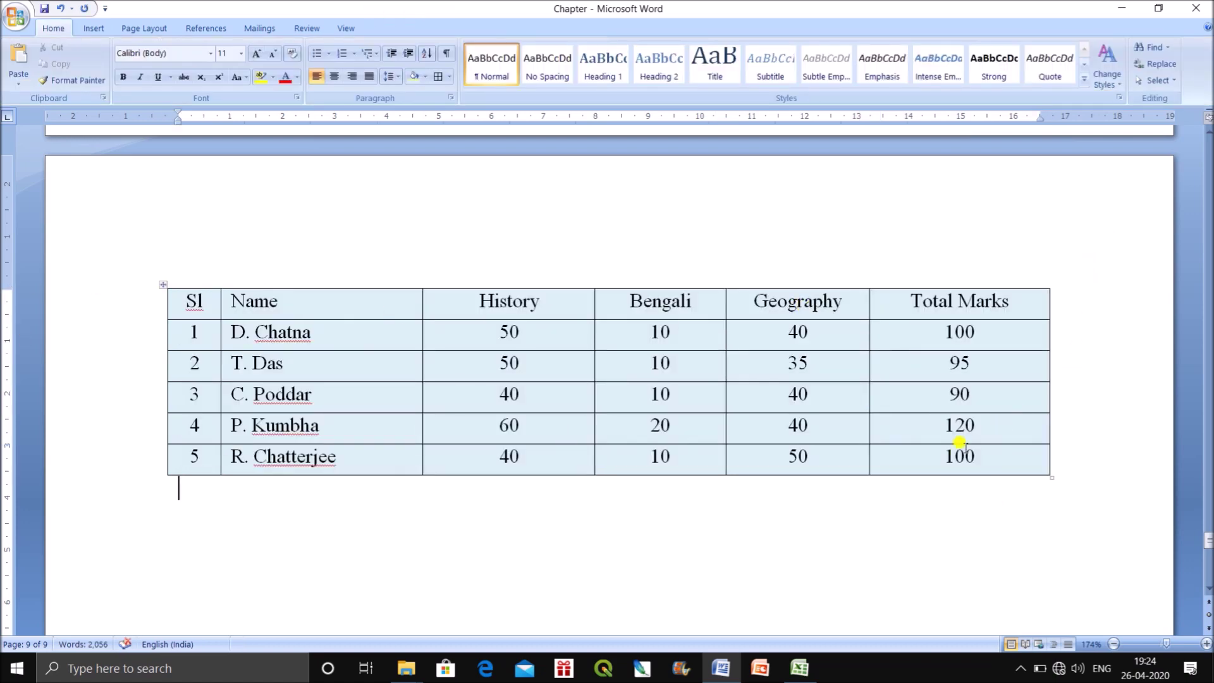
# Shade the whole marks table with a custom light pink color, RGB 239, 194, 244
pyautogui.click(163, 284)
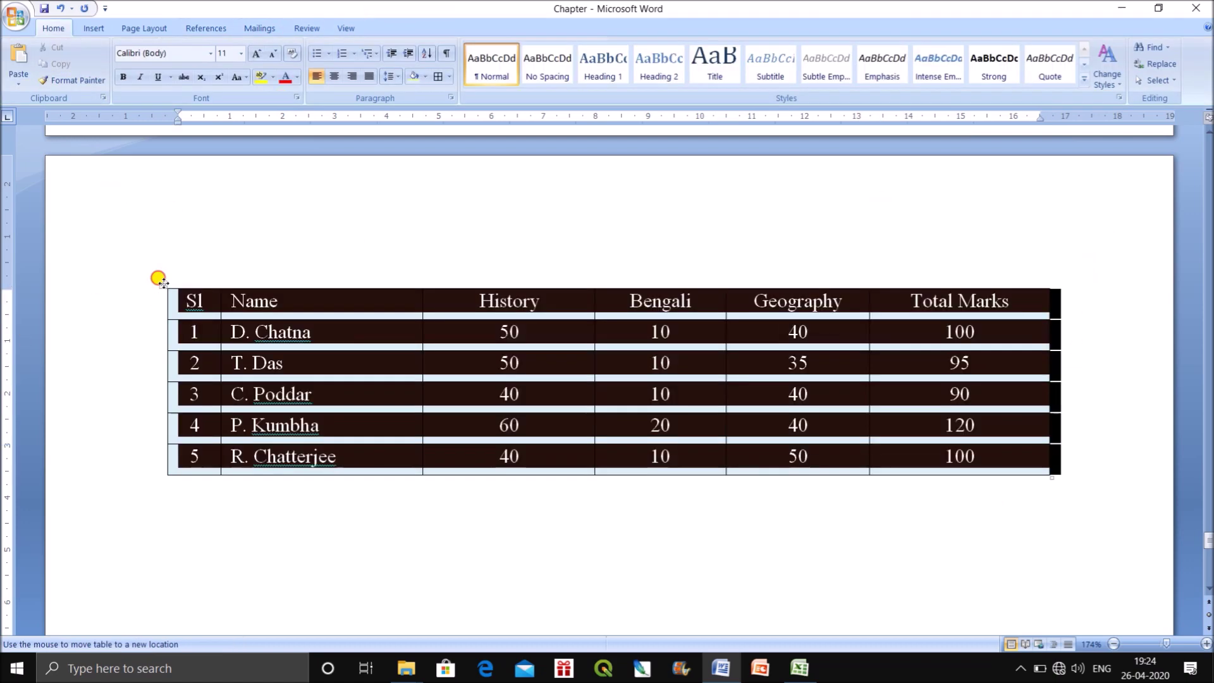
pyautogui.click(387, 28)
pyautogui.click(1005, 47)
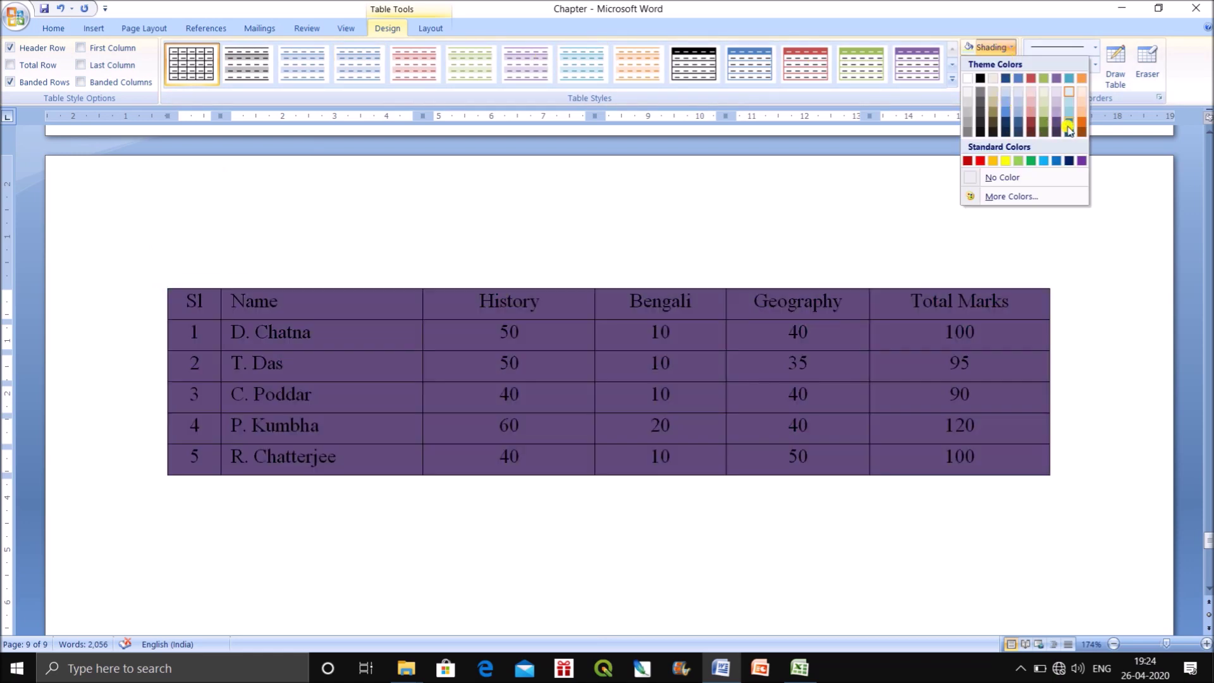
pyautogui.click(1015, 197)
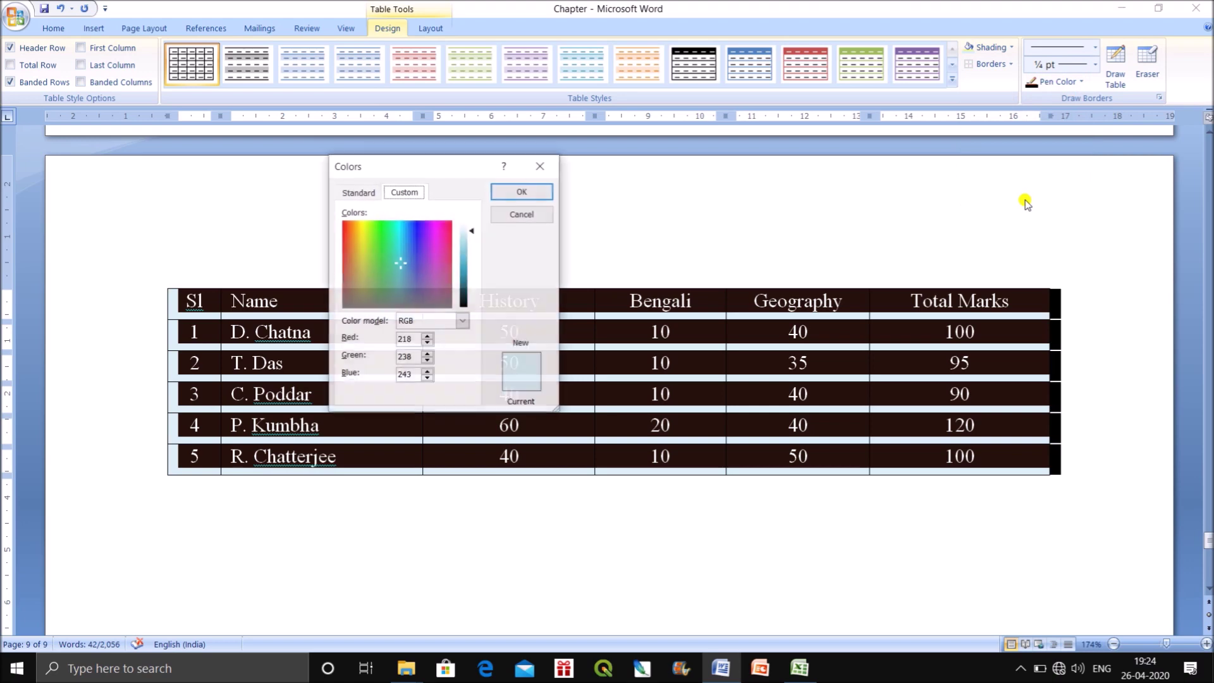
pyautogui.moveTo(483, 234)
pyautogui.mouseDown()
pyautogui.moveTo(473, 244)
pyautogui.moveTo(471, 232)
pyautogui.mouseUp()
pyautogui.click(432, 250)
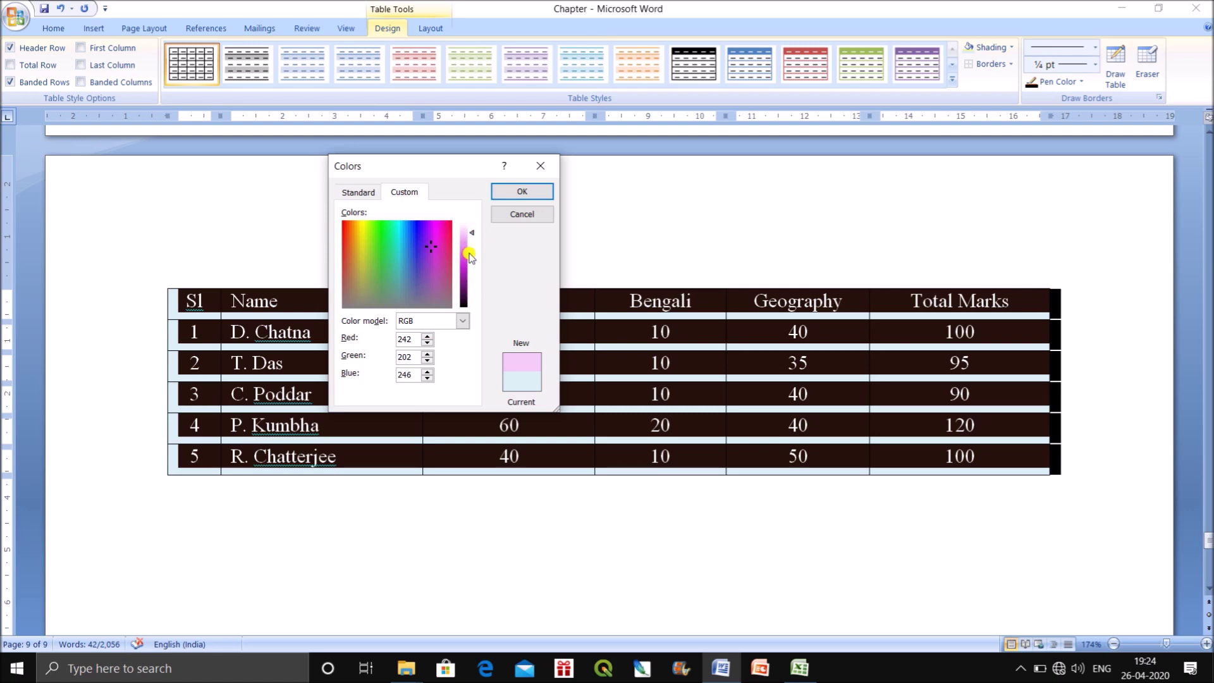
pyautogui.moveTo(469, 238)
pyautogui.mouseDown()
pyautogui.moveTo(468, 248)
pyautogui.moveTo(469, 234)
pyautogui.mouseUp()
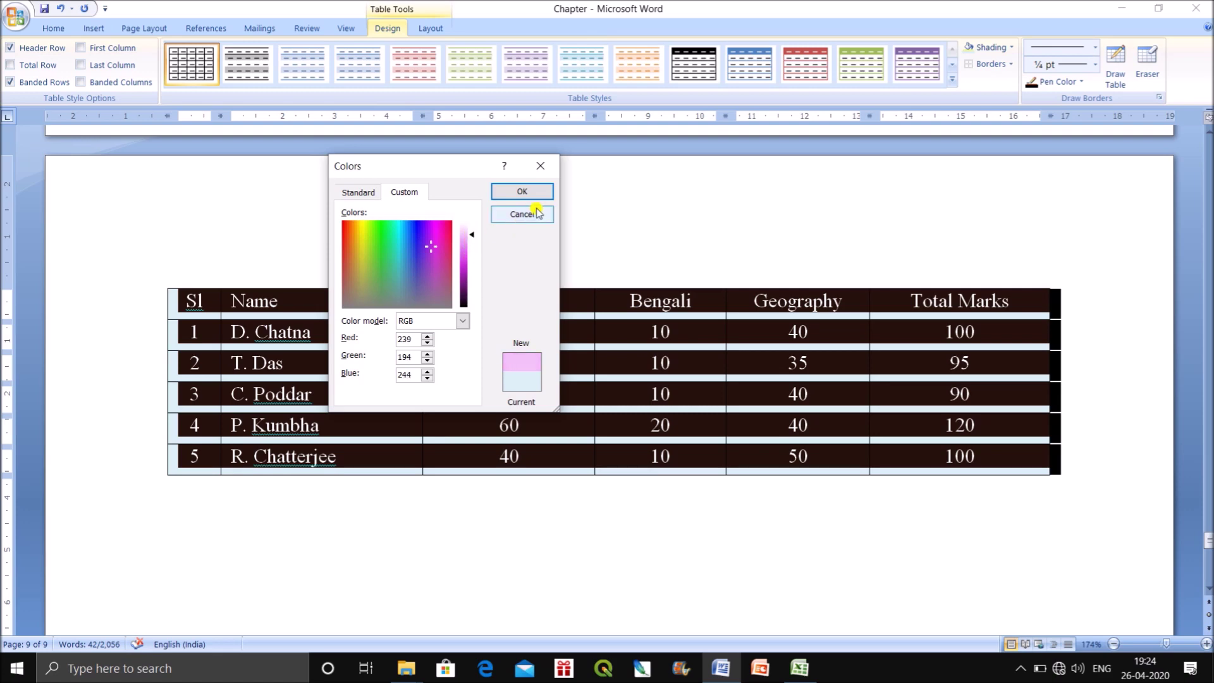
pyautogui.click(360, 191)
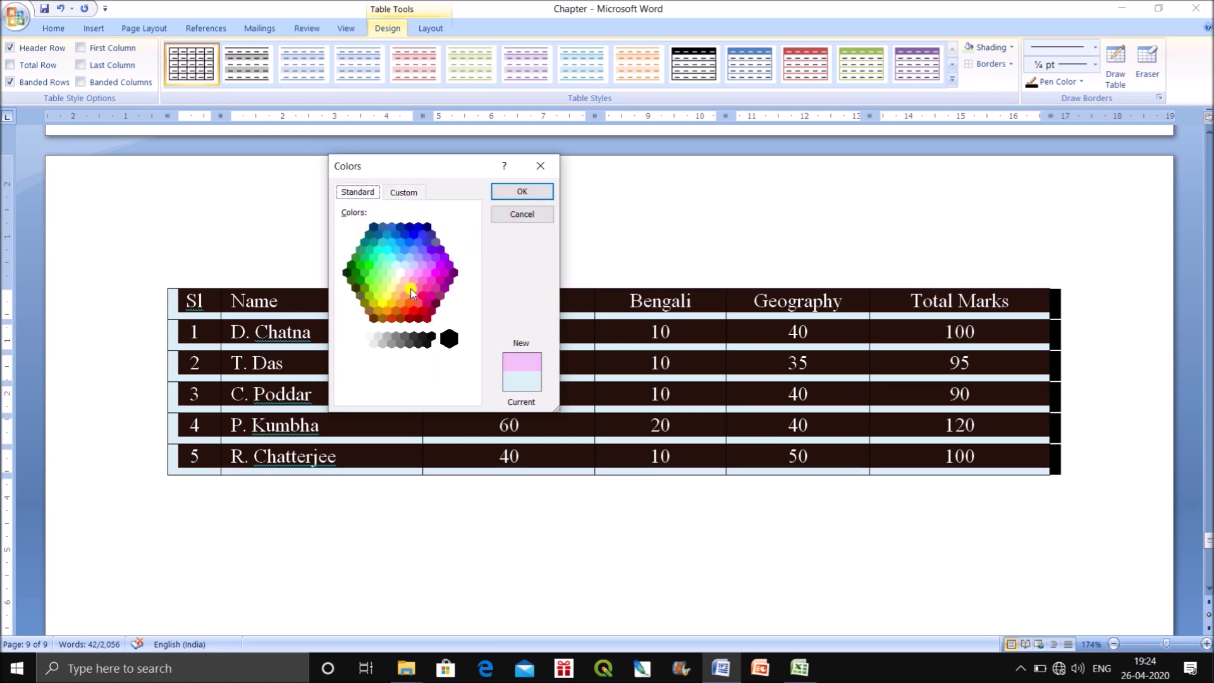
pyautogui.click(405, 192)
pyautogui.click(520, 191)
pyautogui.click(1113, 263)
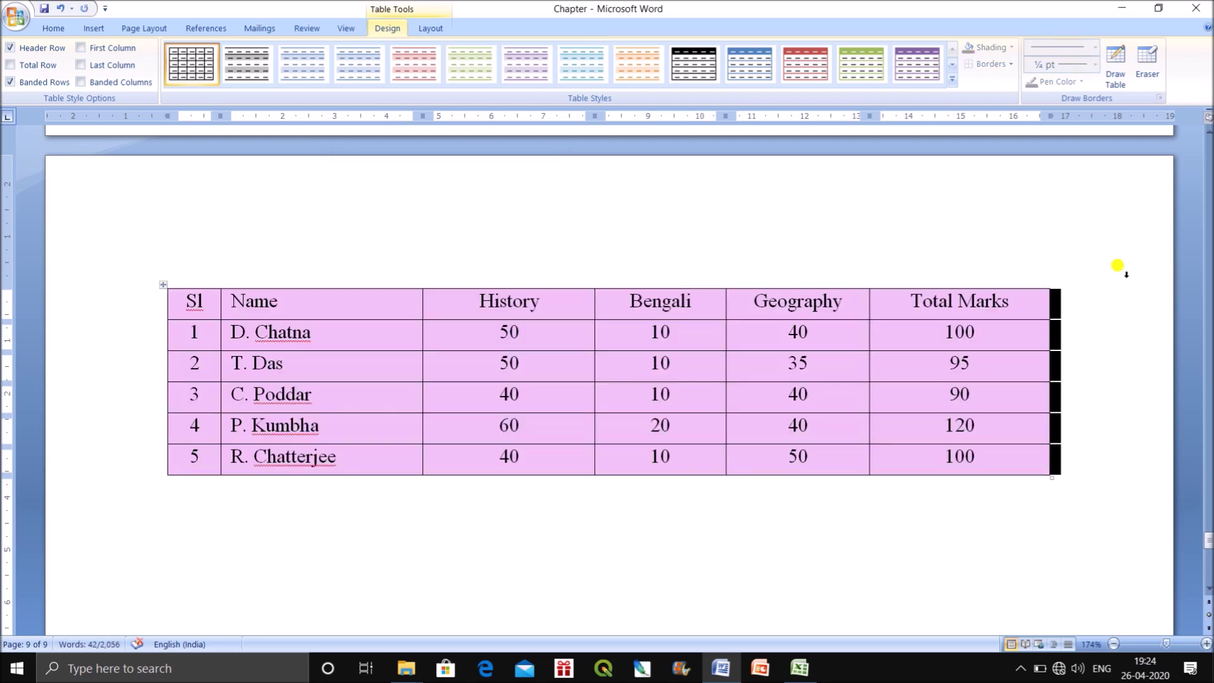
pyautogui.click(1132, 468)
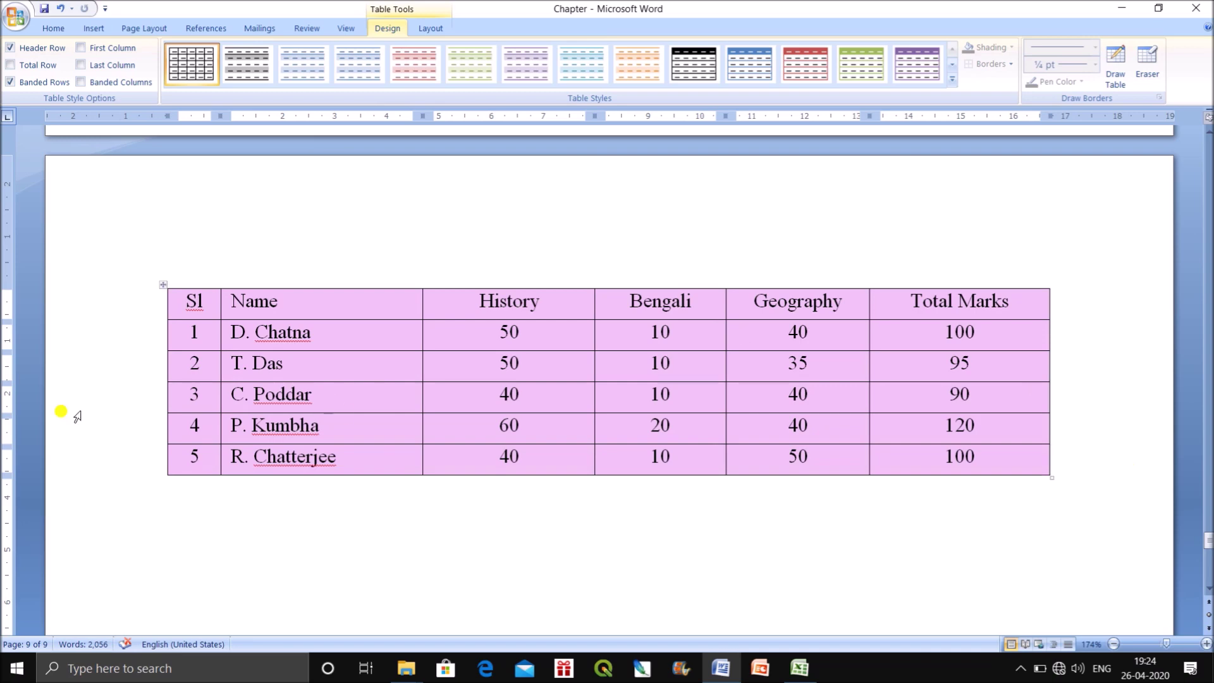
# Undo the pink and aqua shading of the marks table, back to the plain black grid
pyautogui.click(163, 284)
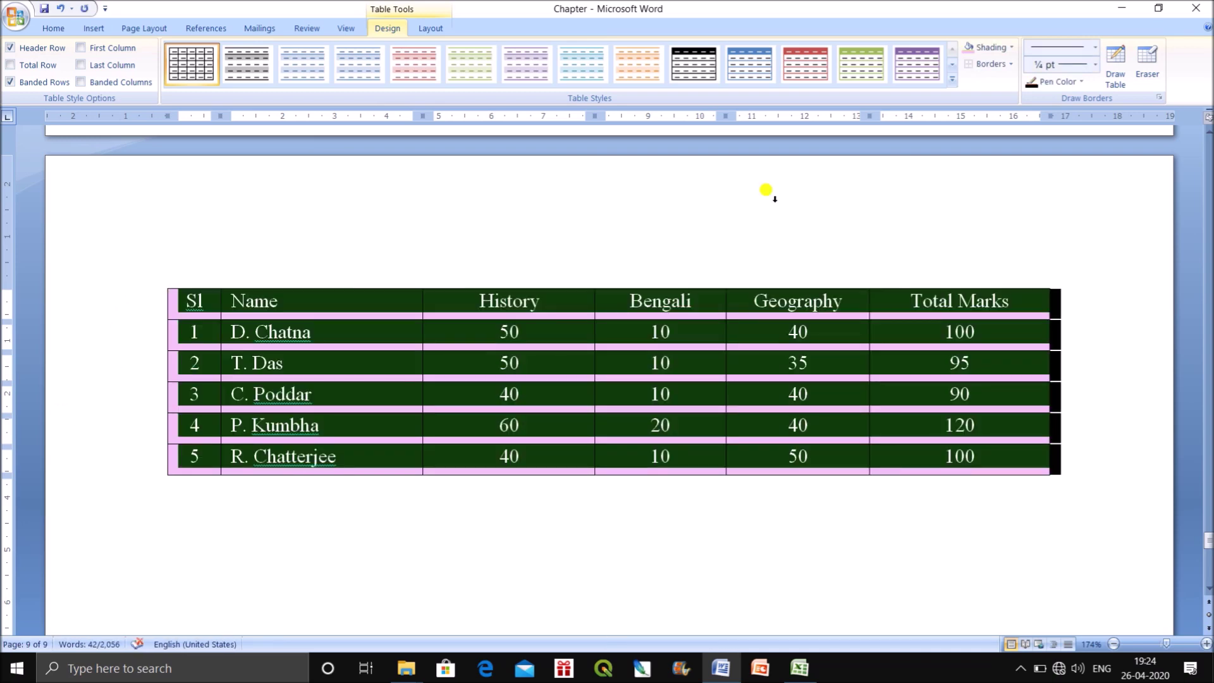
pyautogui.click(968, 201)
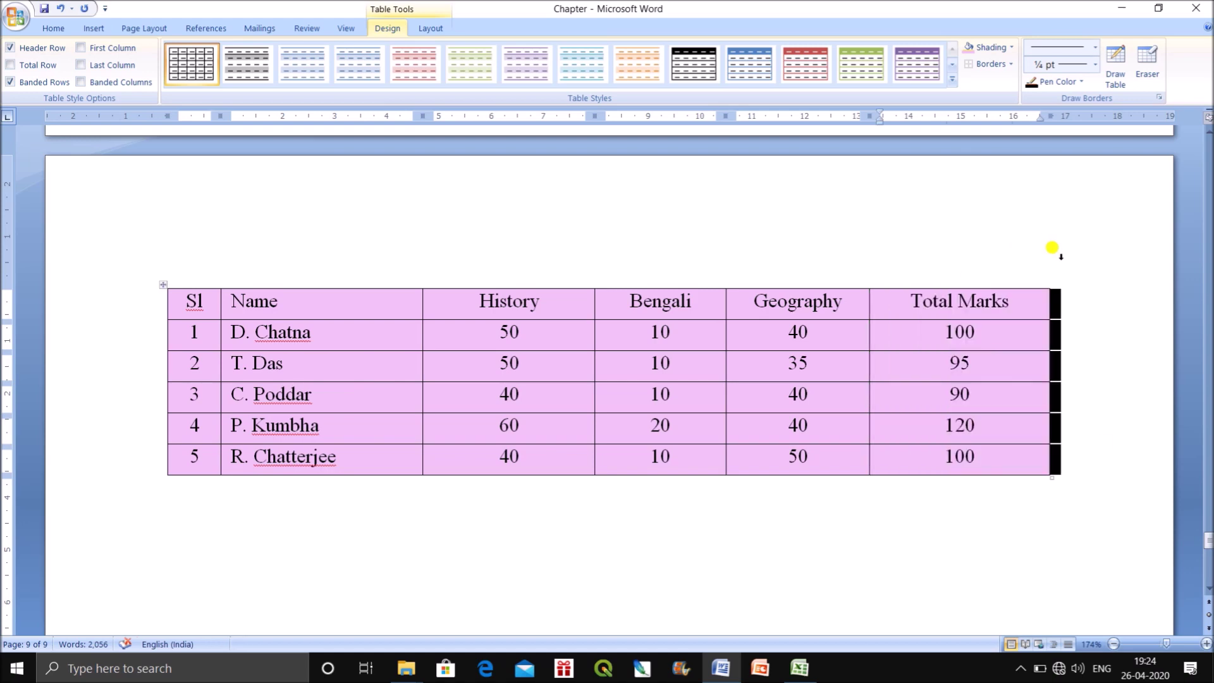
pyautogui.click(1075, 525)
pyautogui.click(163, 284)
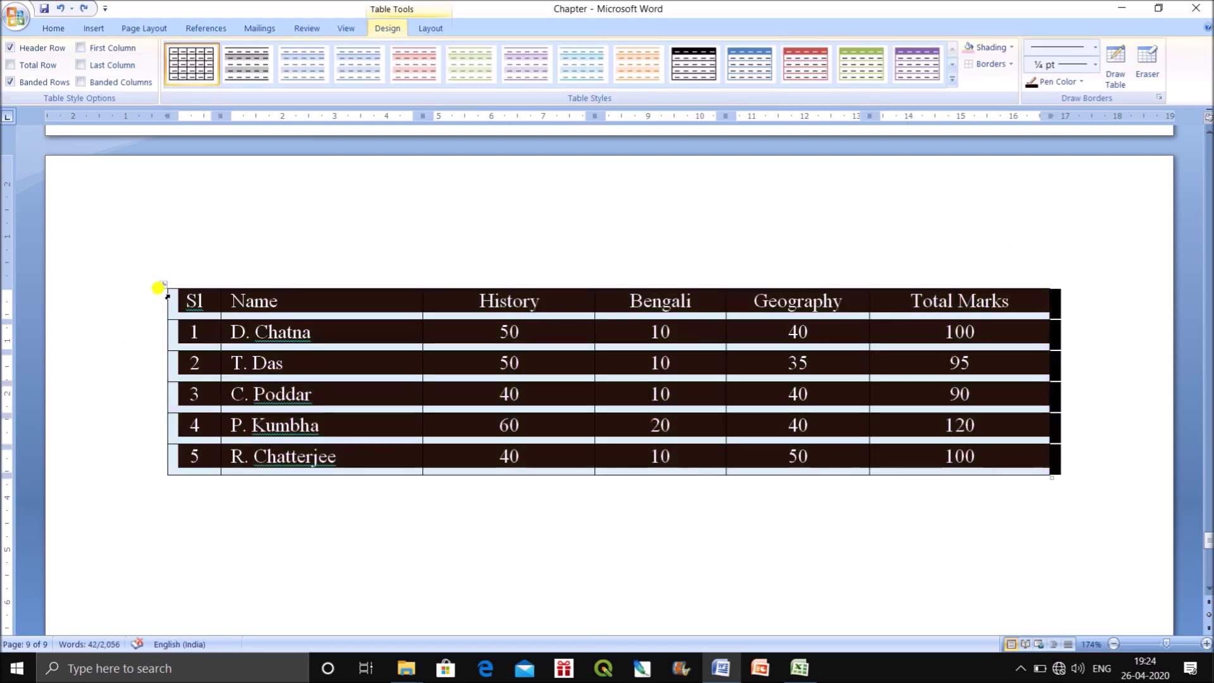
pyautogui.click(158, 288)
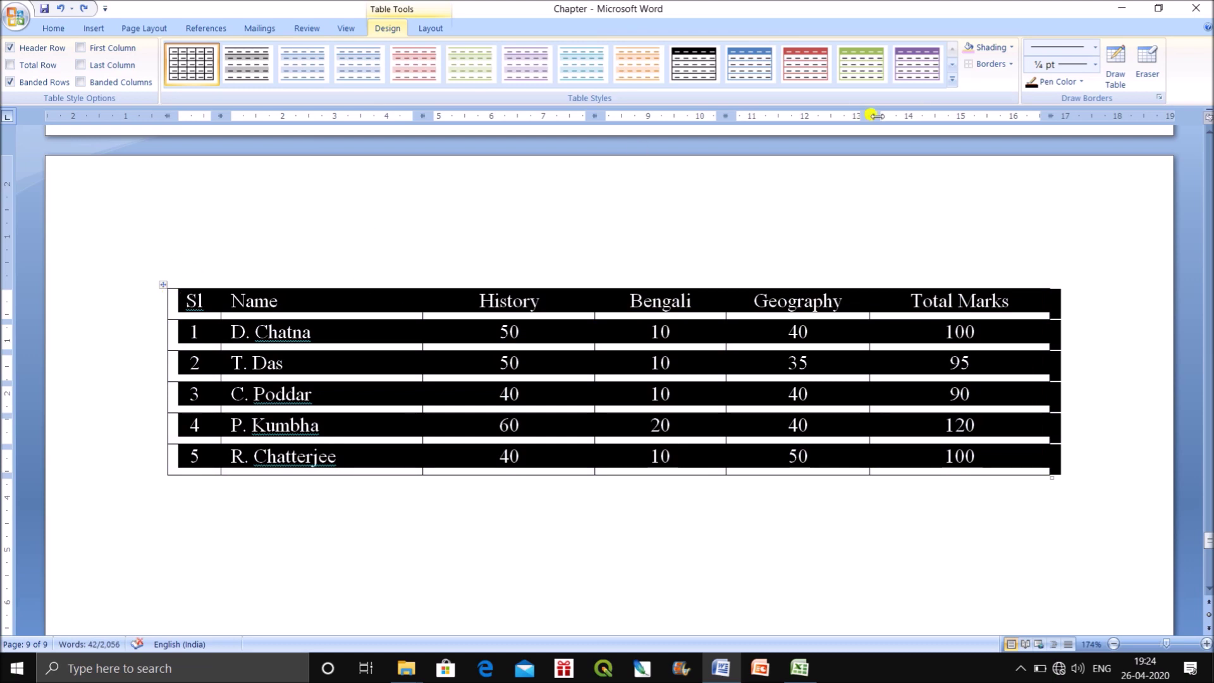
pyautogui.click(961, 283)
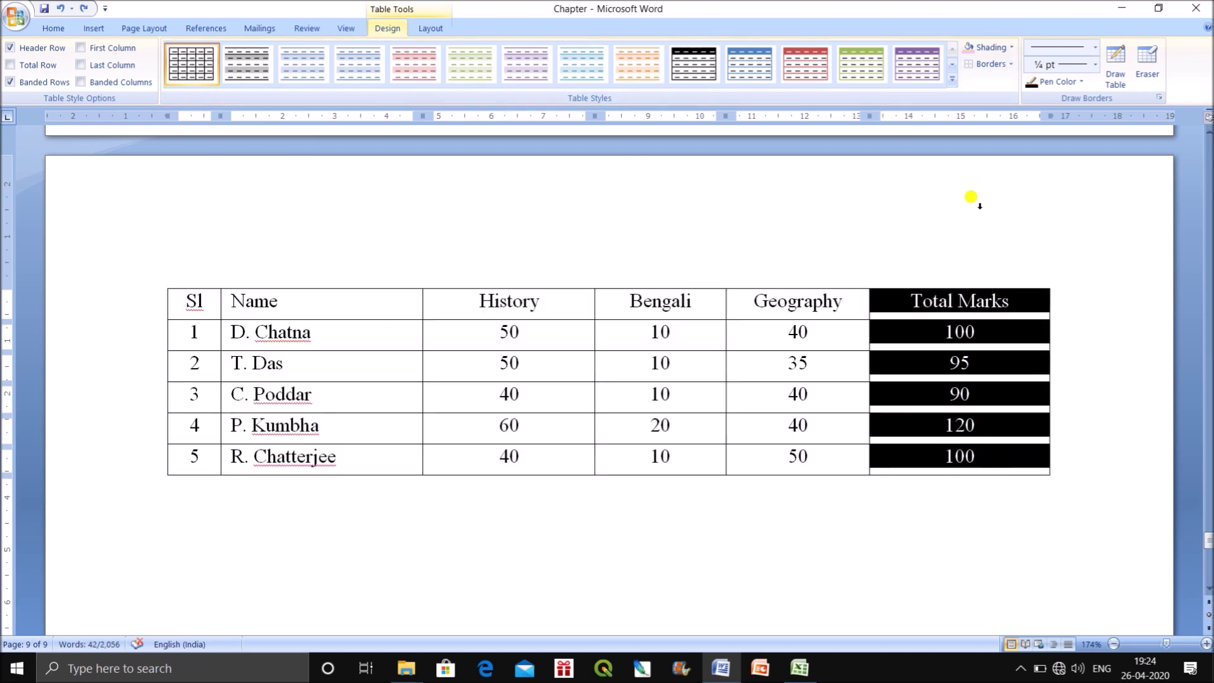
pyautogui.click(624, 552)
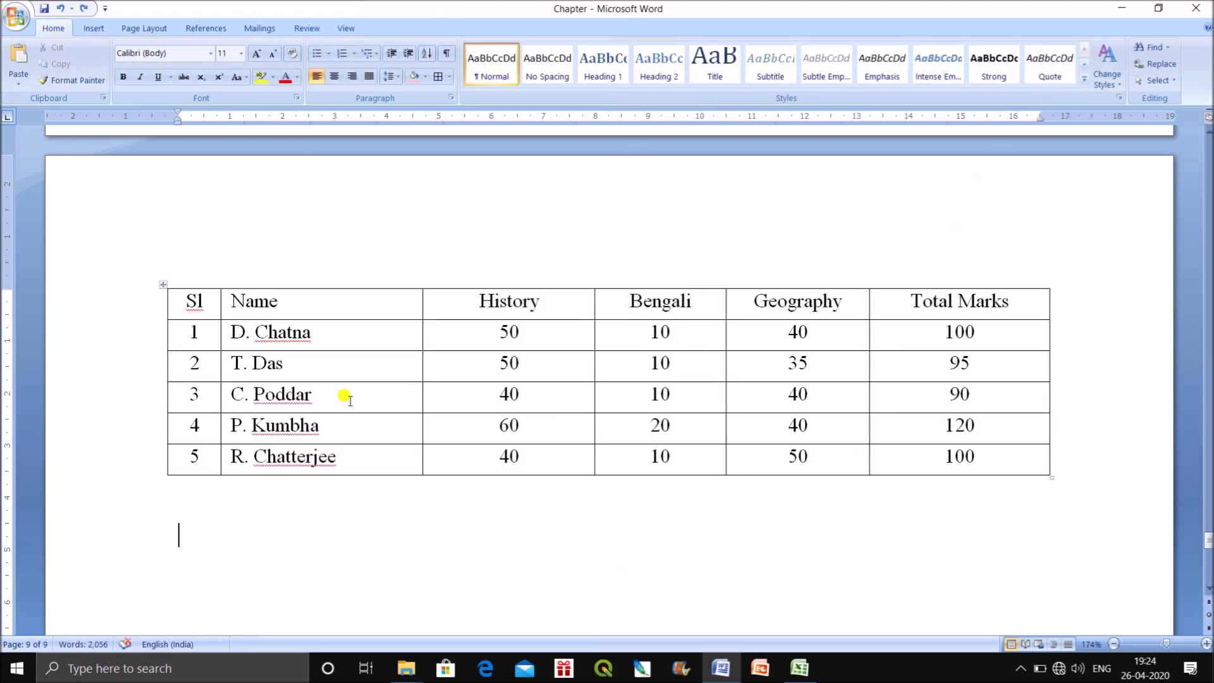
# Remove all borders from the whole marks table with the No Border option
pyautogui.click(161, 288)
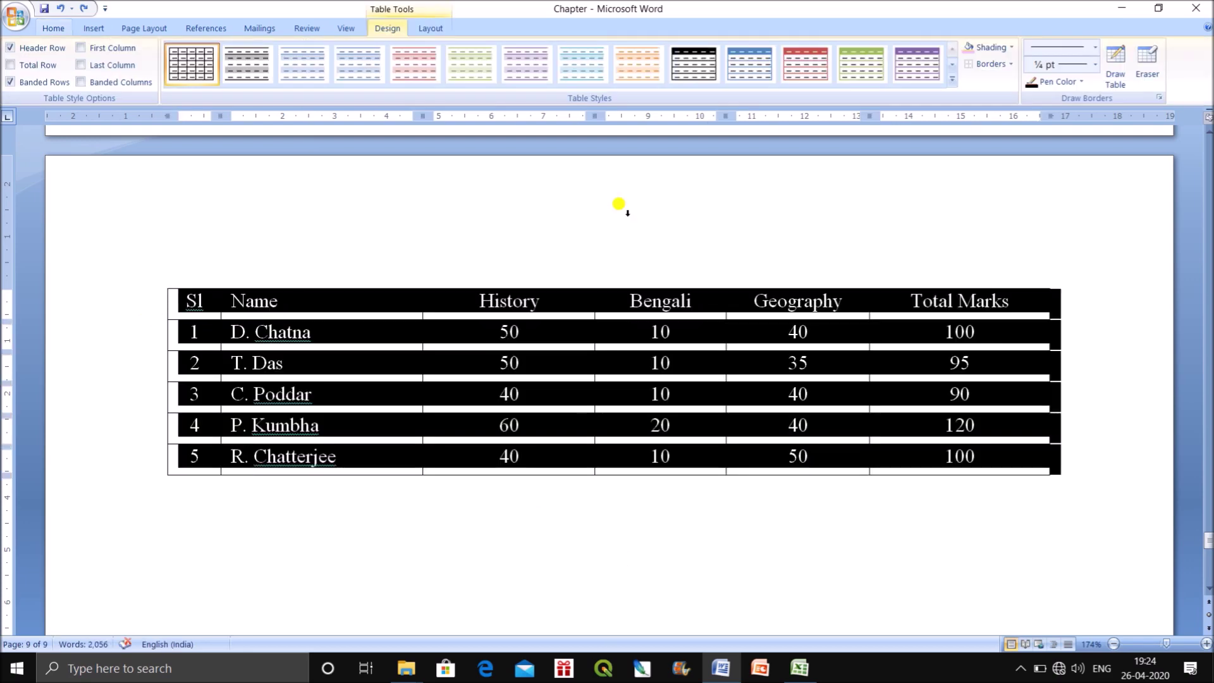
pyautogui.click(1011, 64)
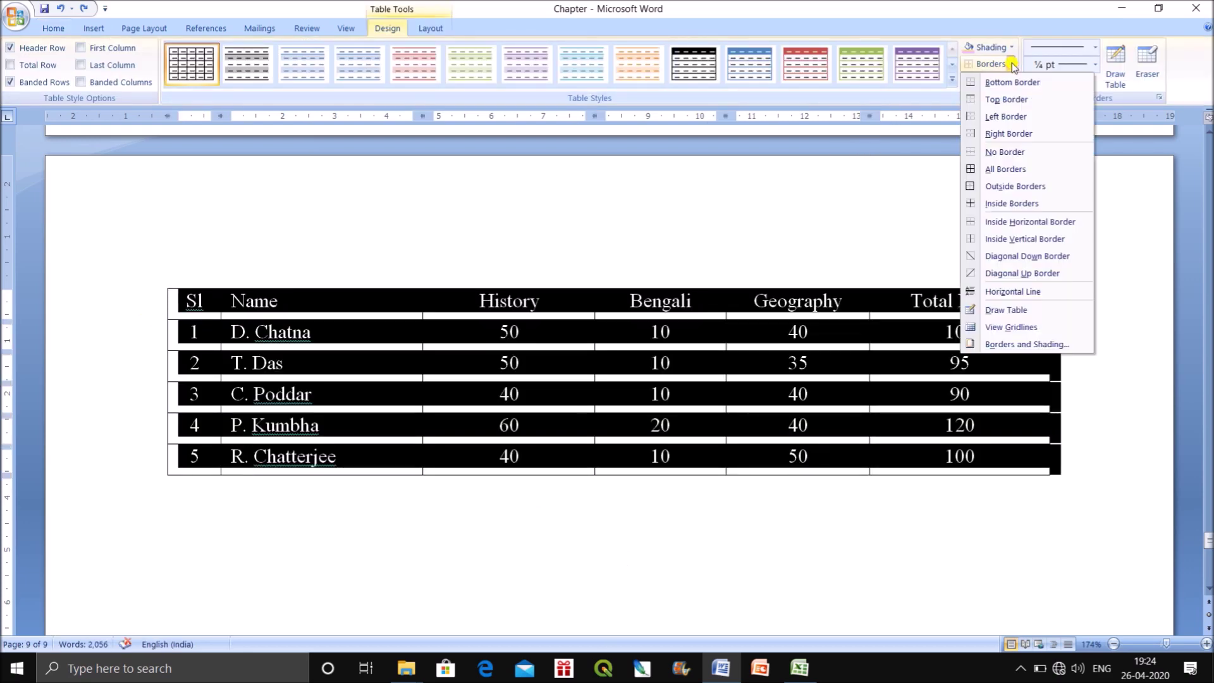
pyautogui.click(997, 155)
pyautogui.click(921, 577)
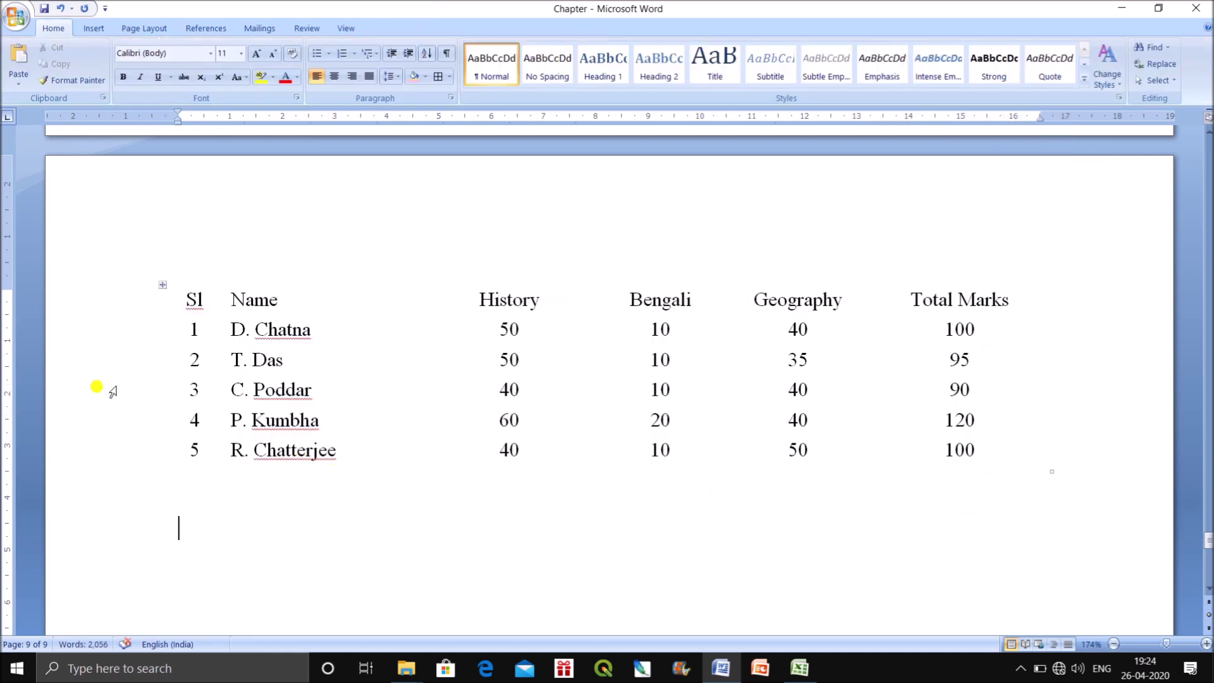
# Apply Outside Borders to the entire marks table
pyautogui.click(163, 285)
pyautogui.click(386, 27)
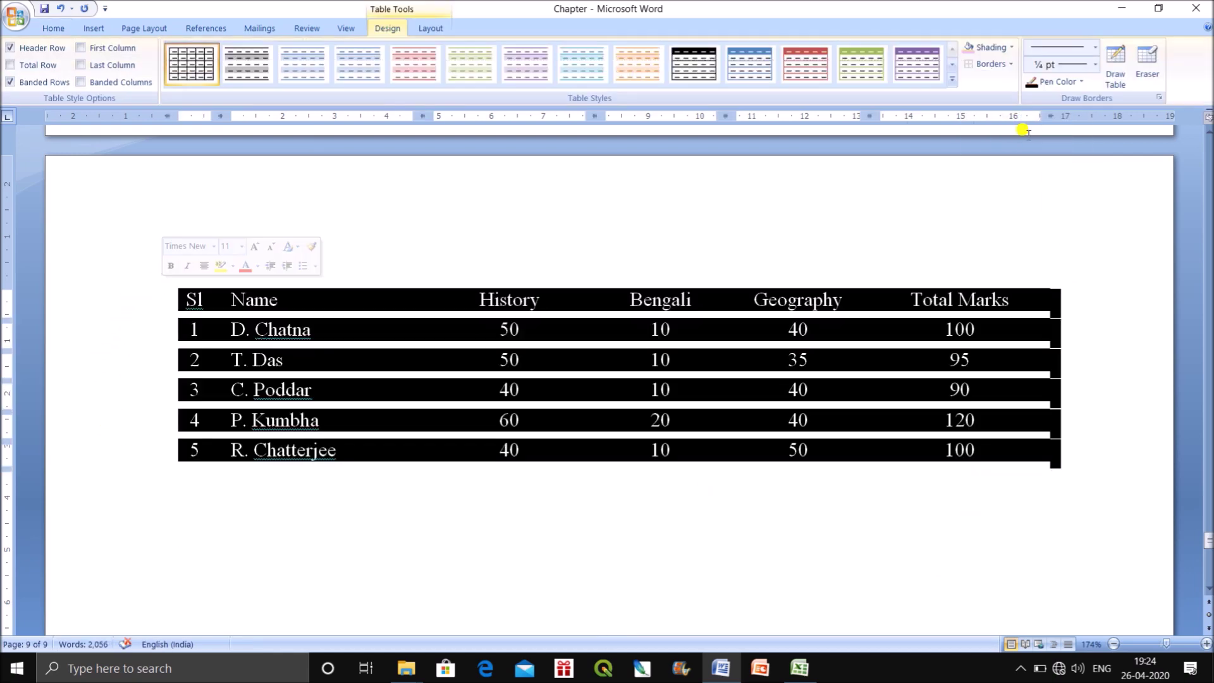
pyautogui.click(1011, 66)
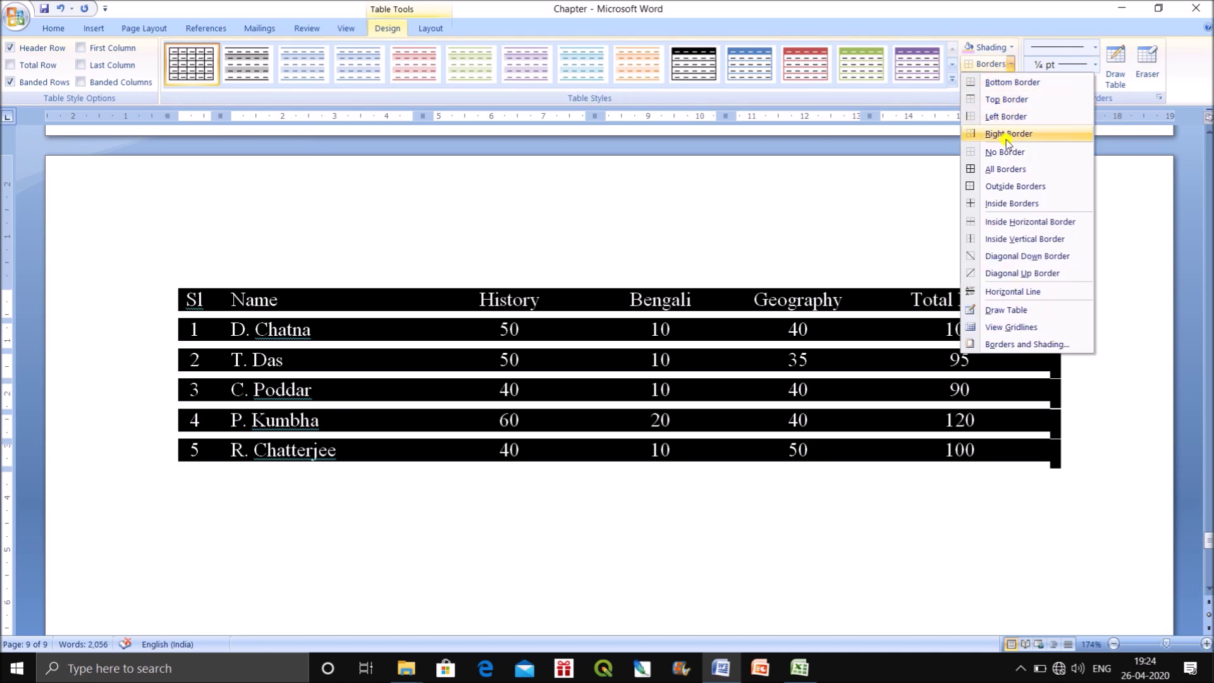
pyautogui.click(985, 186)
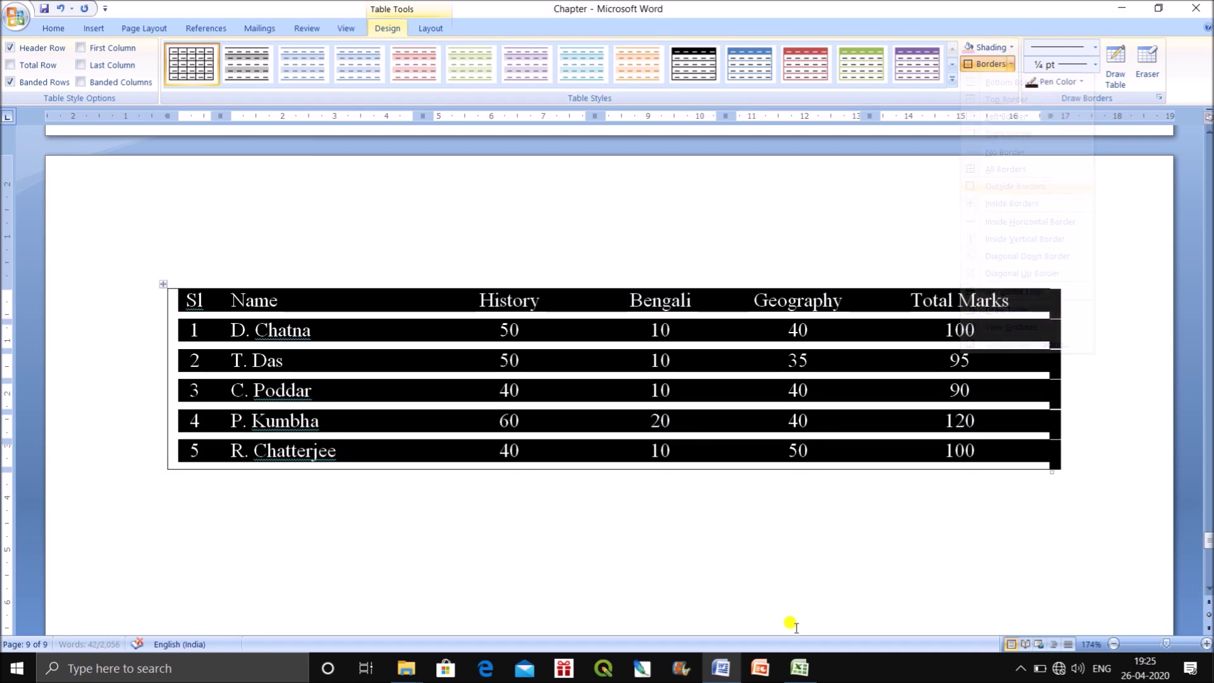
pyautogui.click(243, 420)
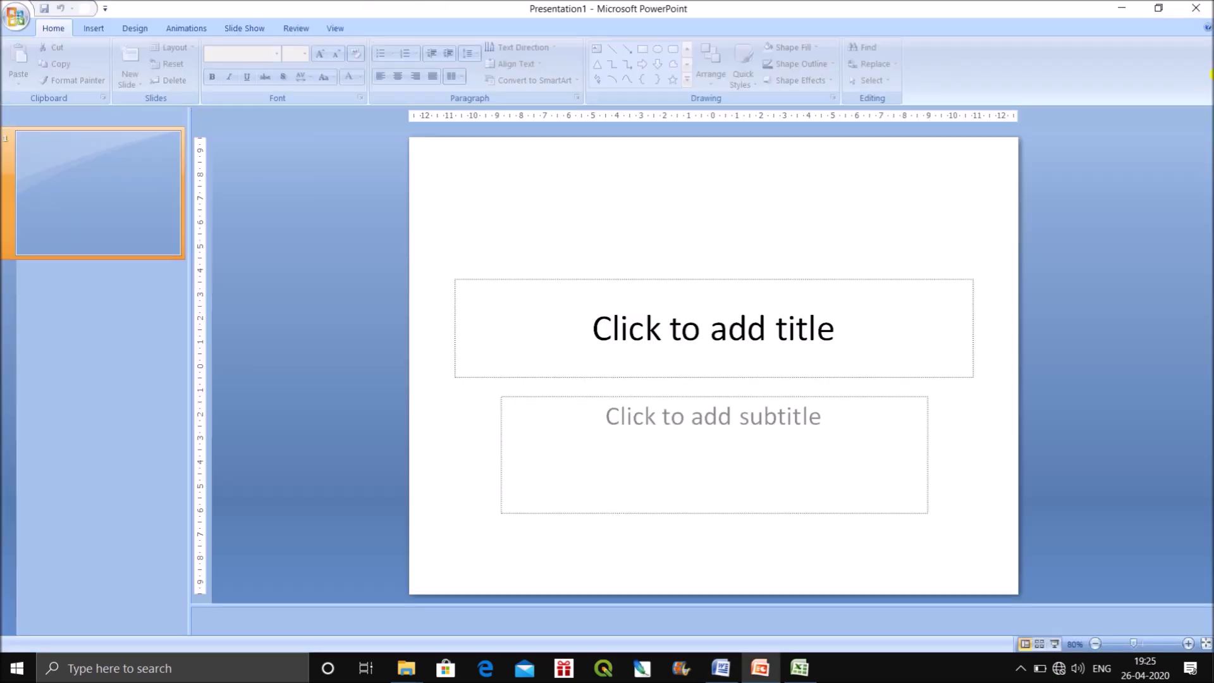
pyautogui.click(1208, 11)
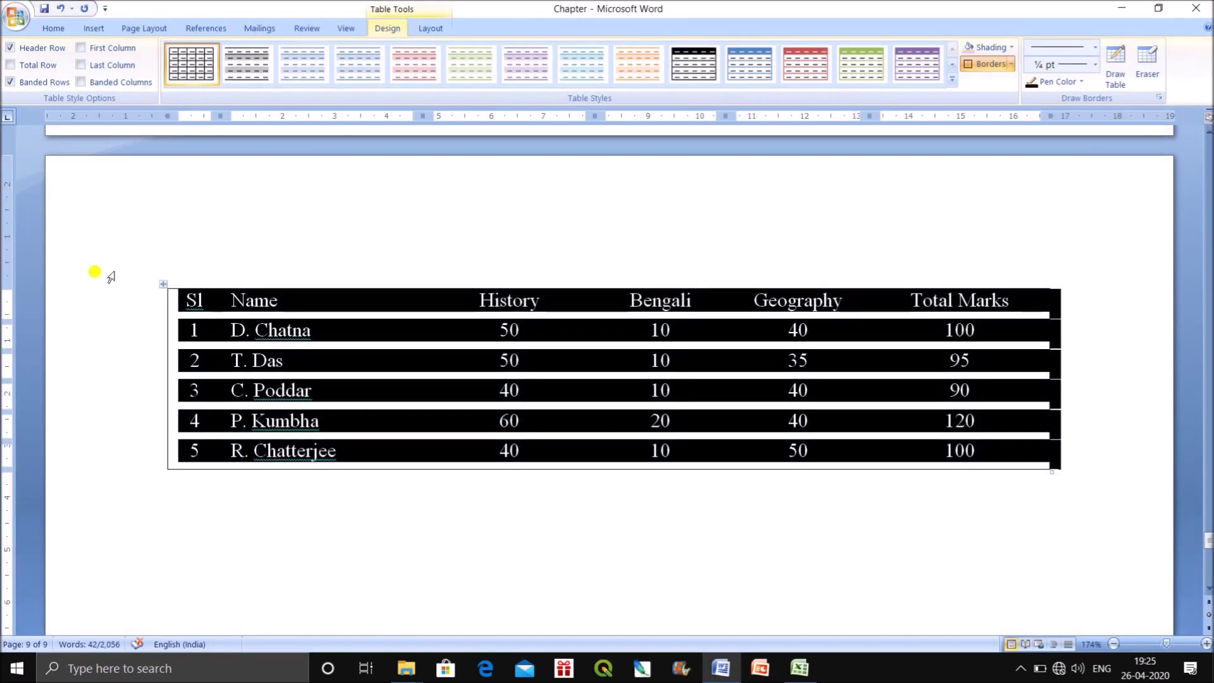
# Add Inside Borders to the entire marks table
pyautogui.click(158, 286)
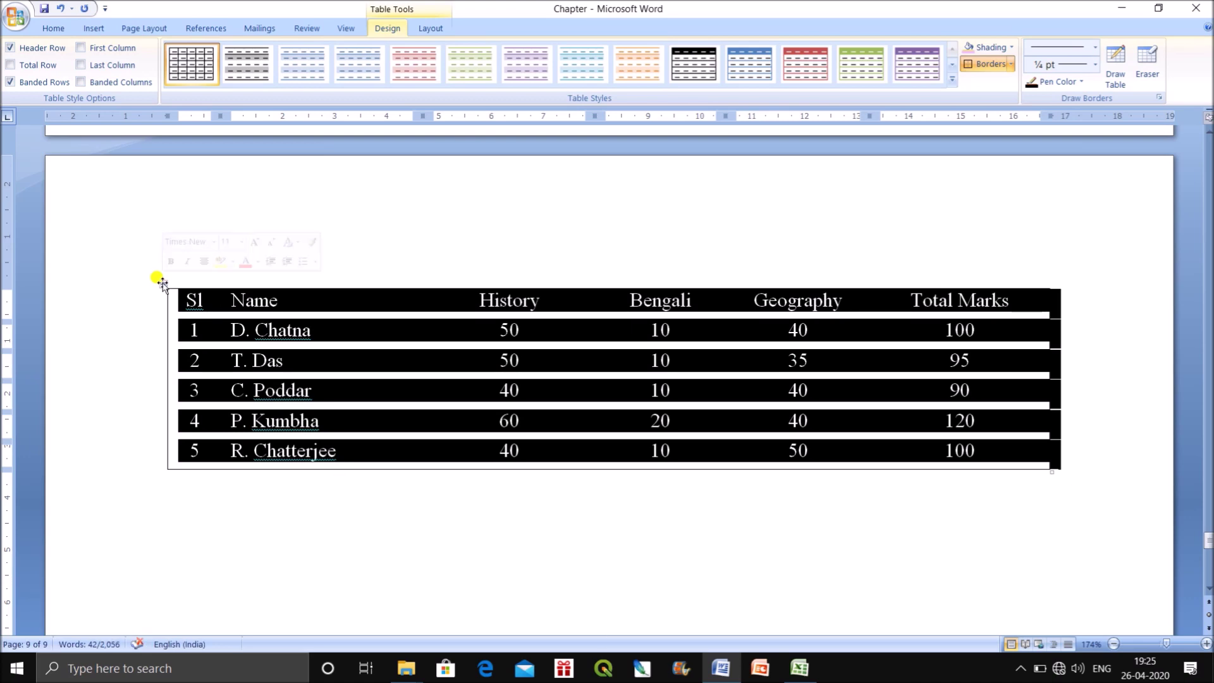
pyautogui.click(1010, 64)
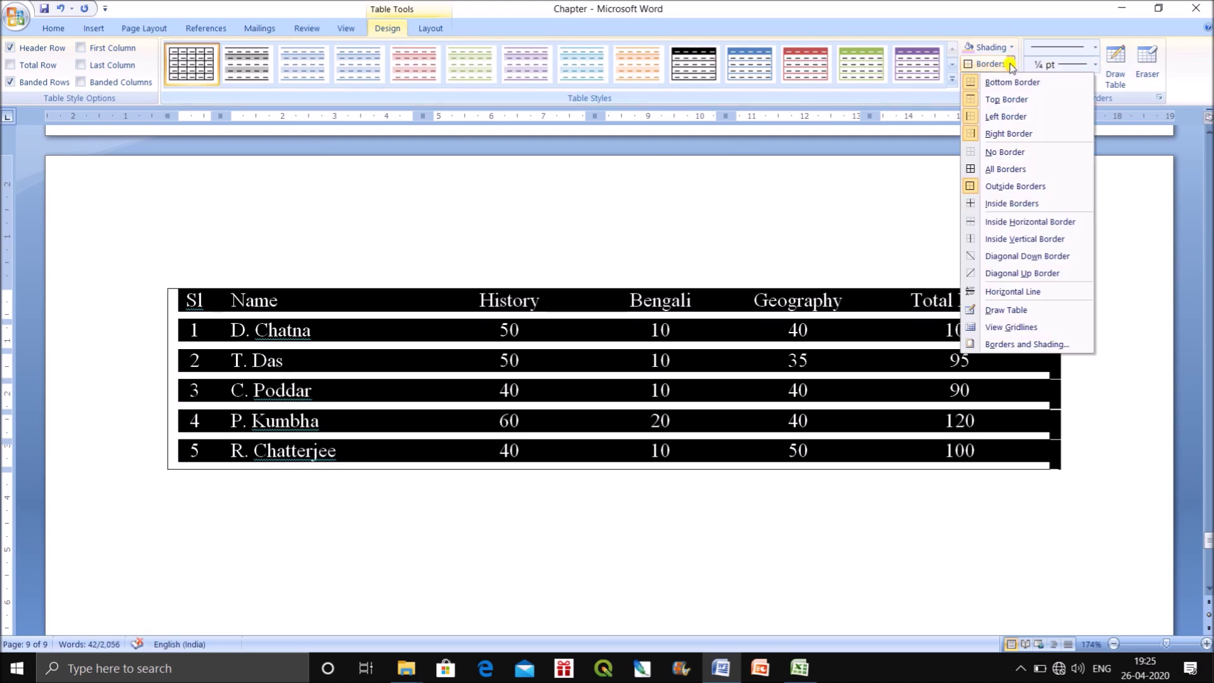
pyautogui.click(977, 203)
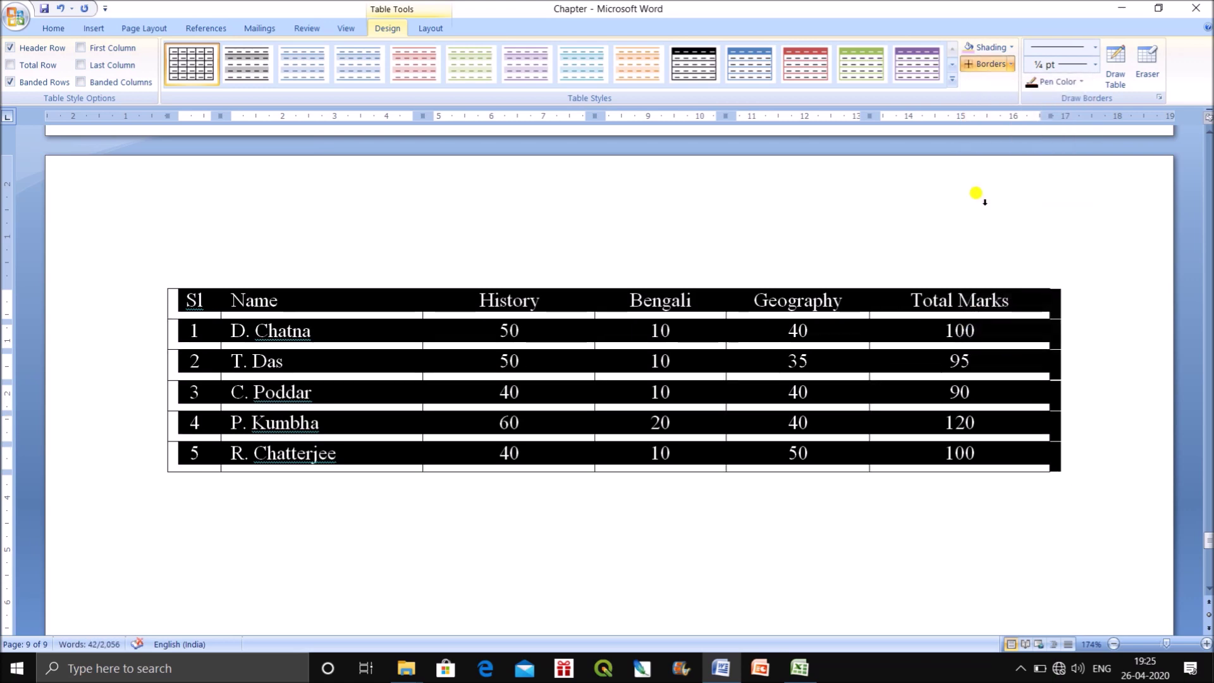
# Turn off the Outside Borders of the marks table, keeping only the inside lines
pyautogui.click(1011, 64)
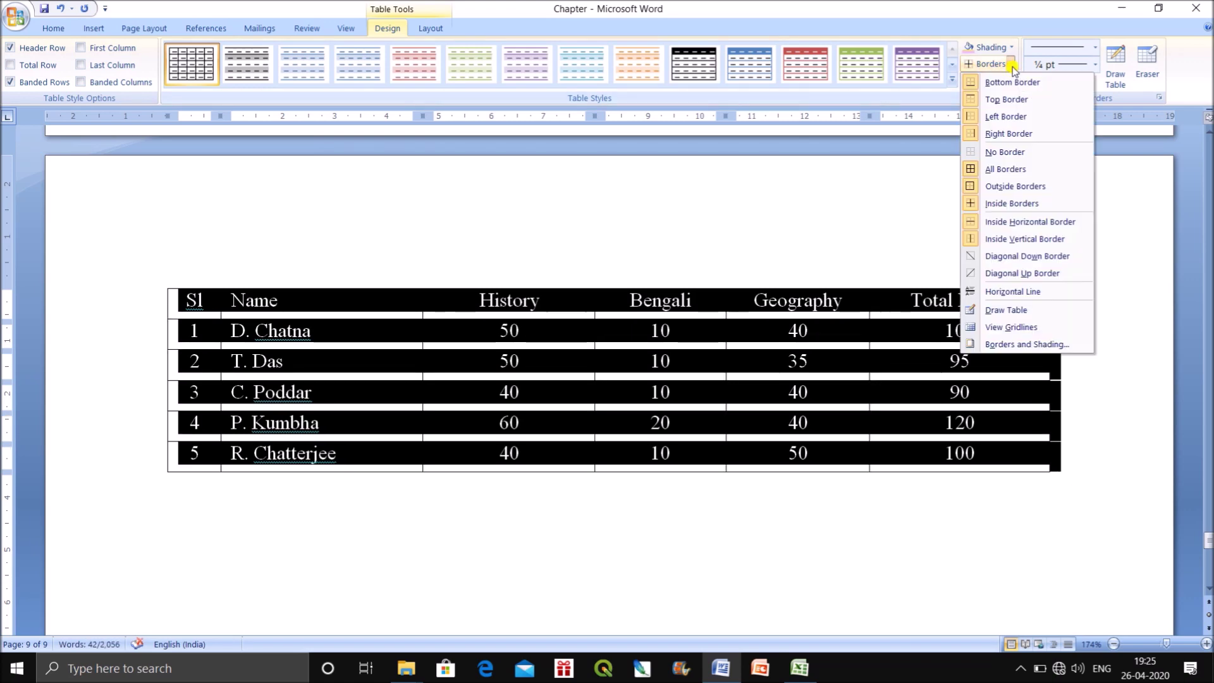
pyautogui.click(1013, 188)
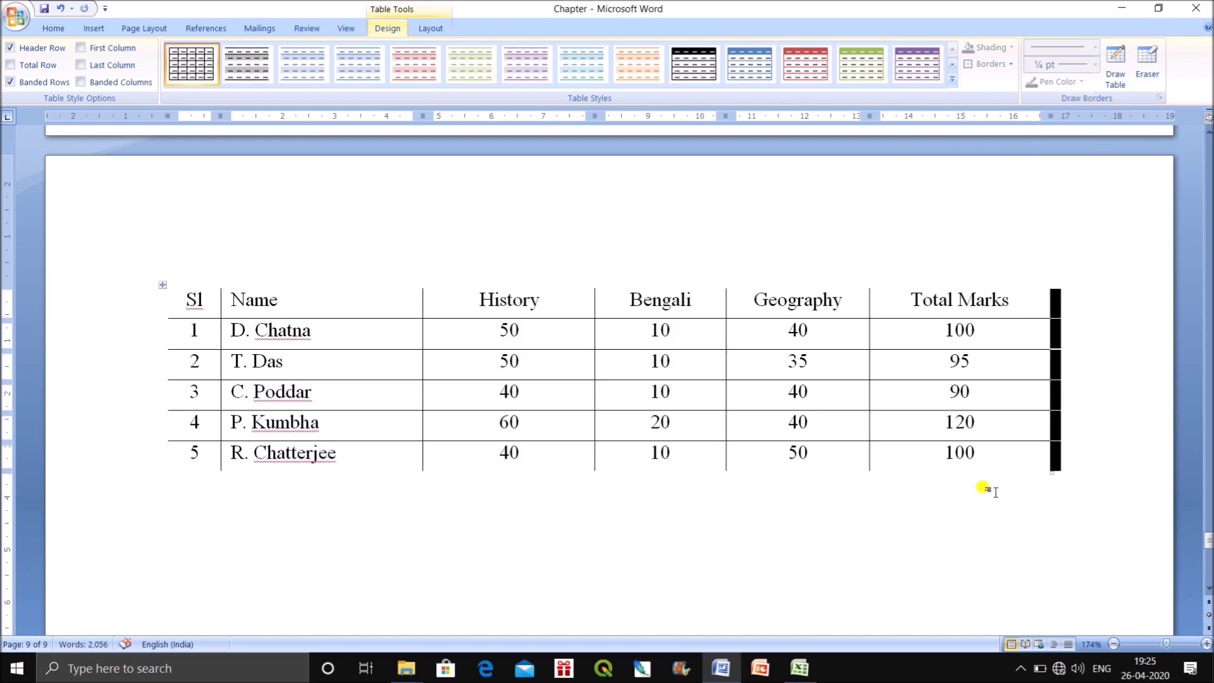
pyautogui.click(1011, 512)
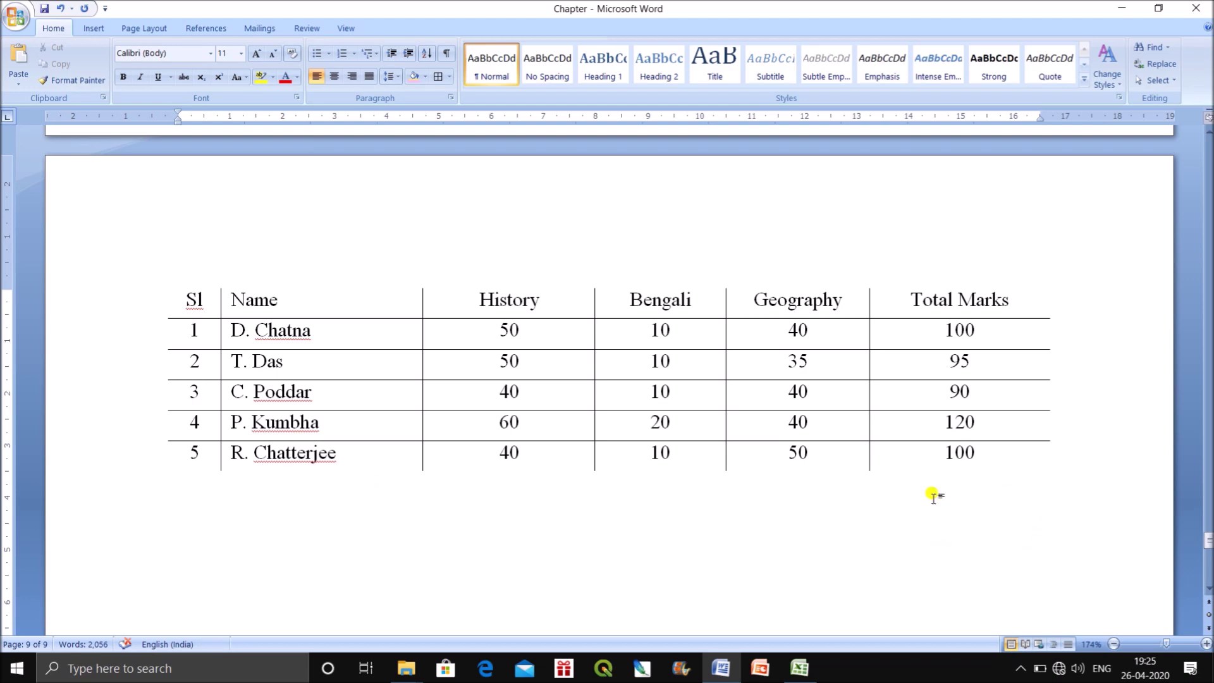
# Select the whole marks table and apply All Borders
pyautogui.click(162, 285)
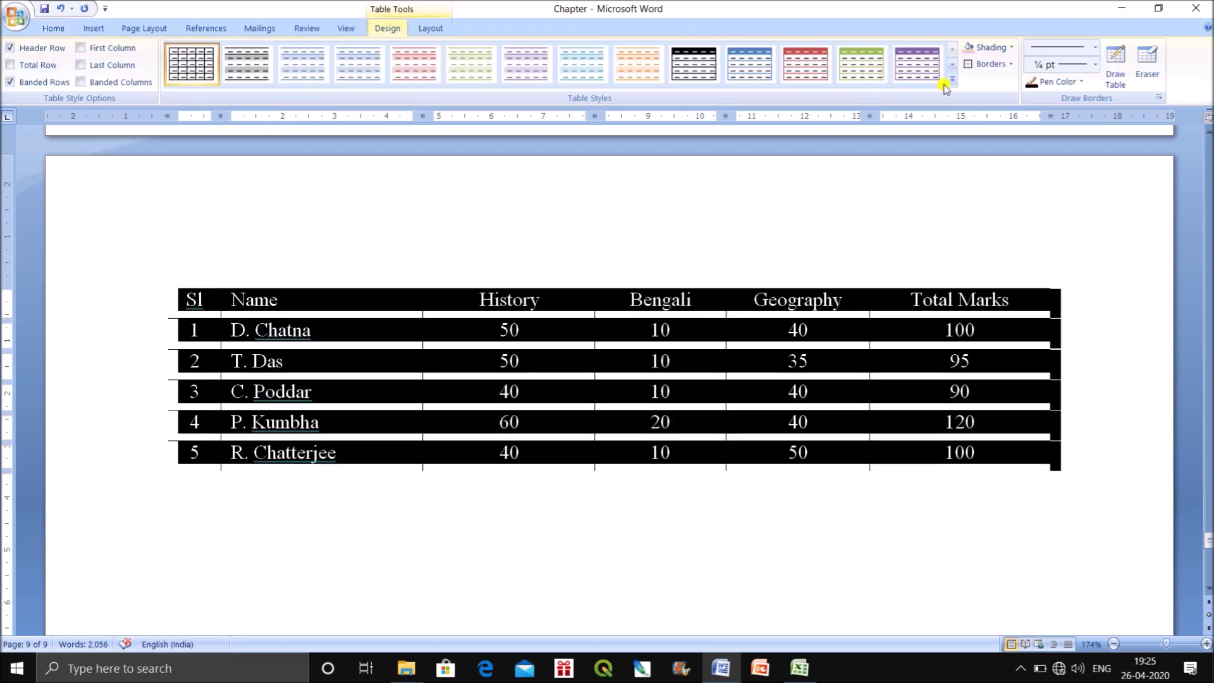
pyautogui.click(1011, 64)
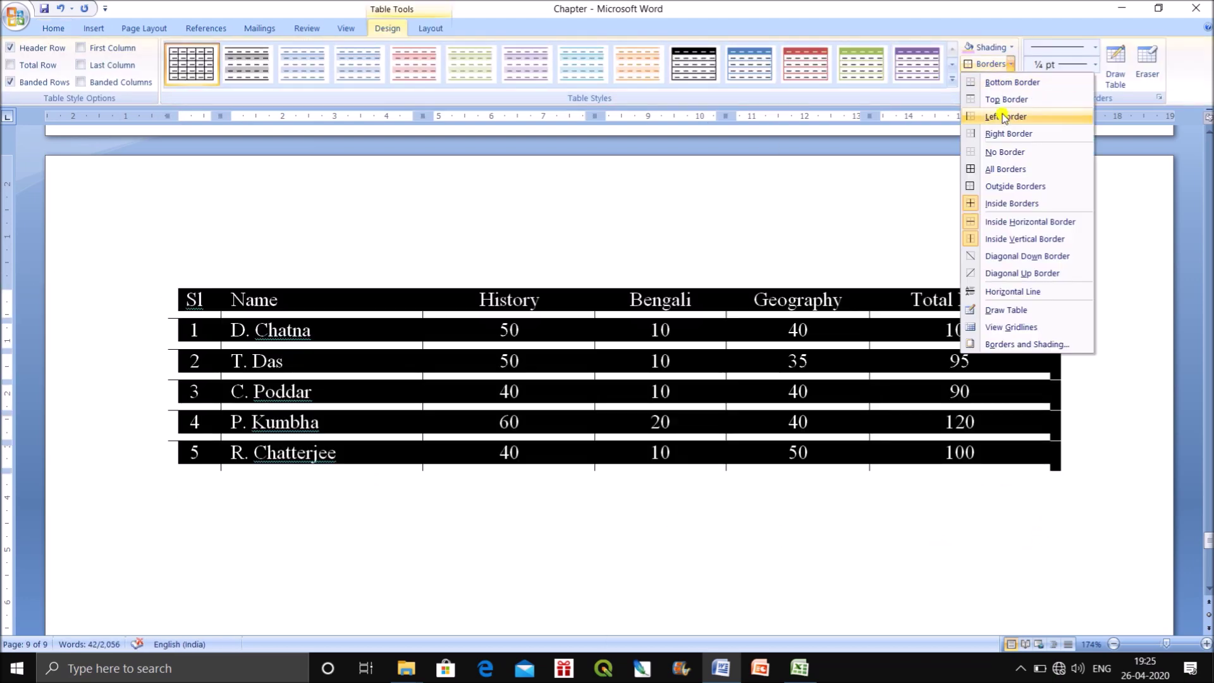
pyautogui.click(983, 168)
pyautogui.click(1010, 64)
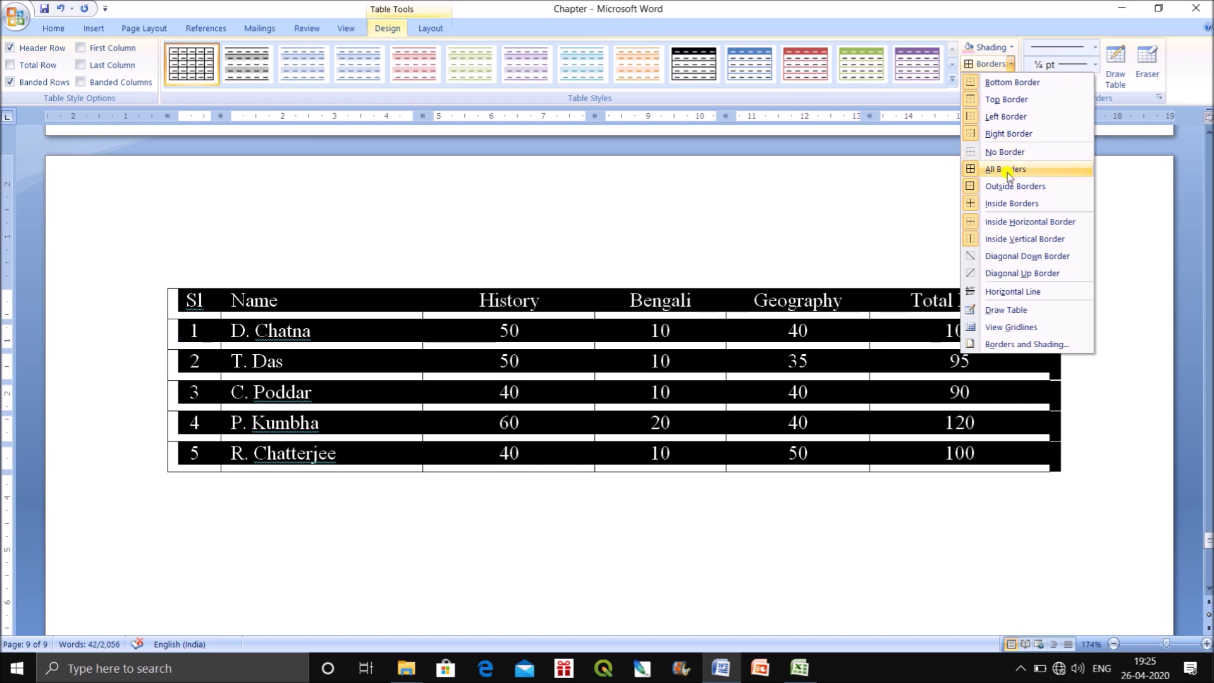
pyautogui.click(1120, 342)
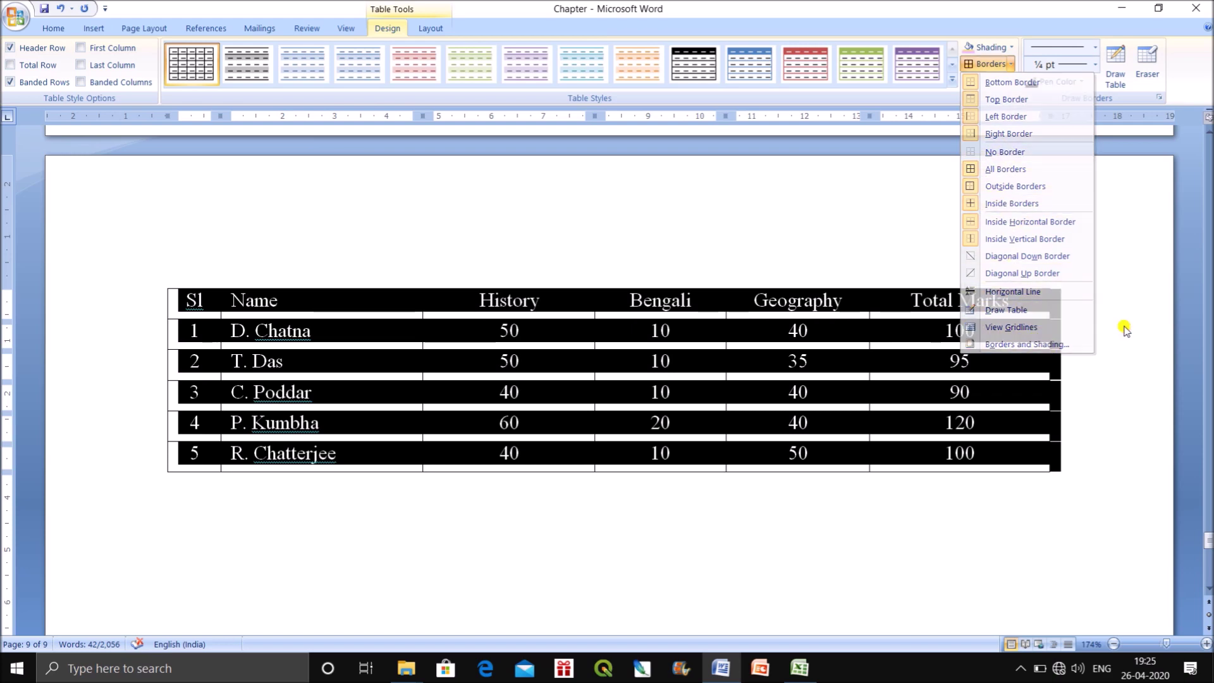
pyautogui.click(1012, 63)
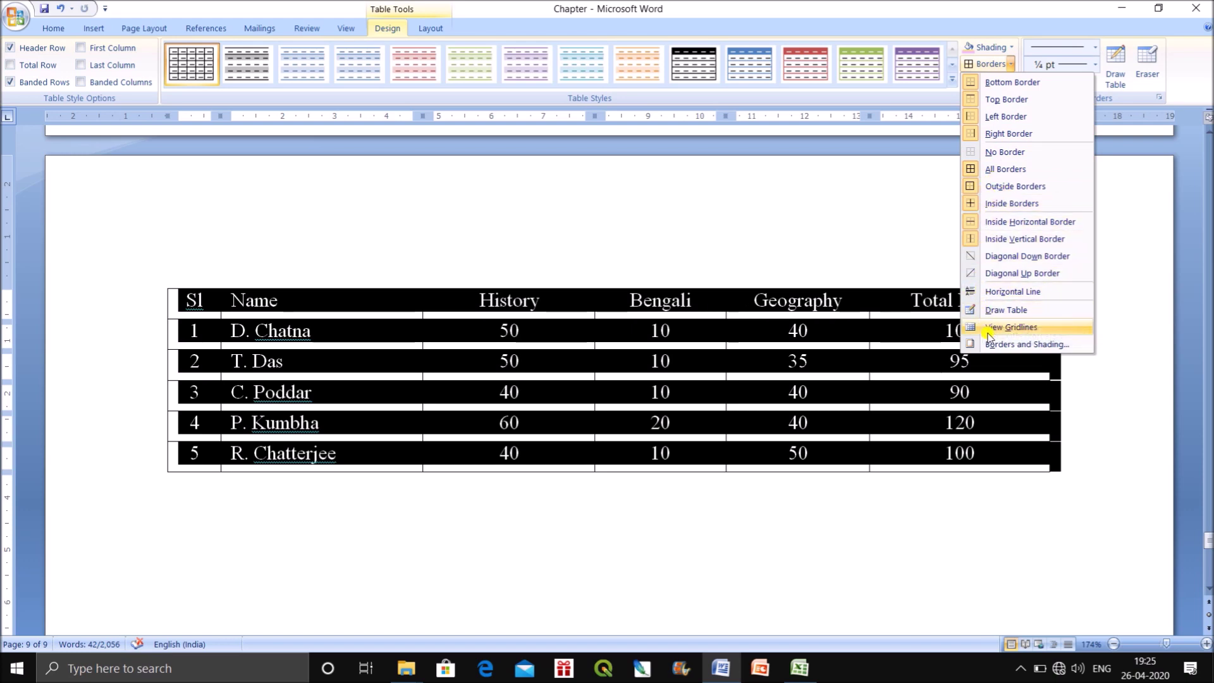
pyautogui.click(1040, 480)
# Select the entire marks table and set it to No Border
pyautogui.click(161, 285)
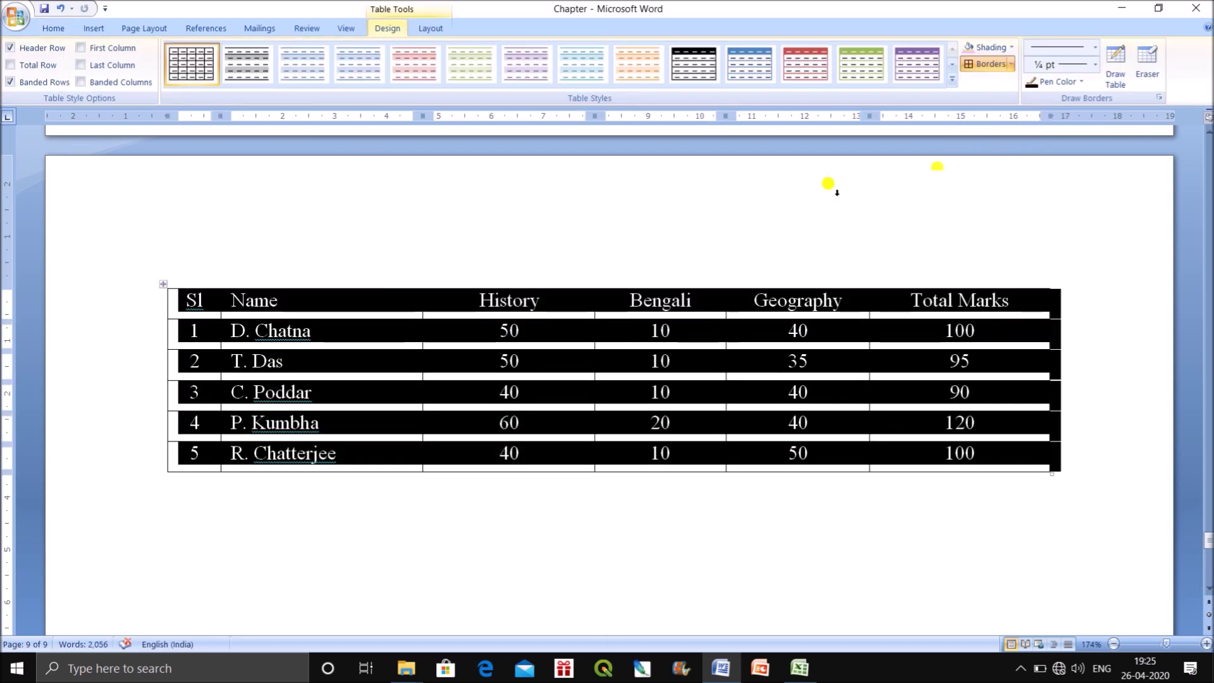
pyautogui.click(1010, 63)
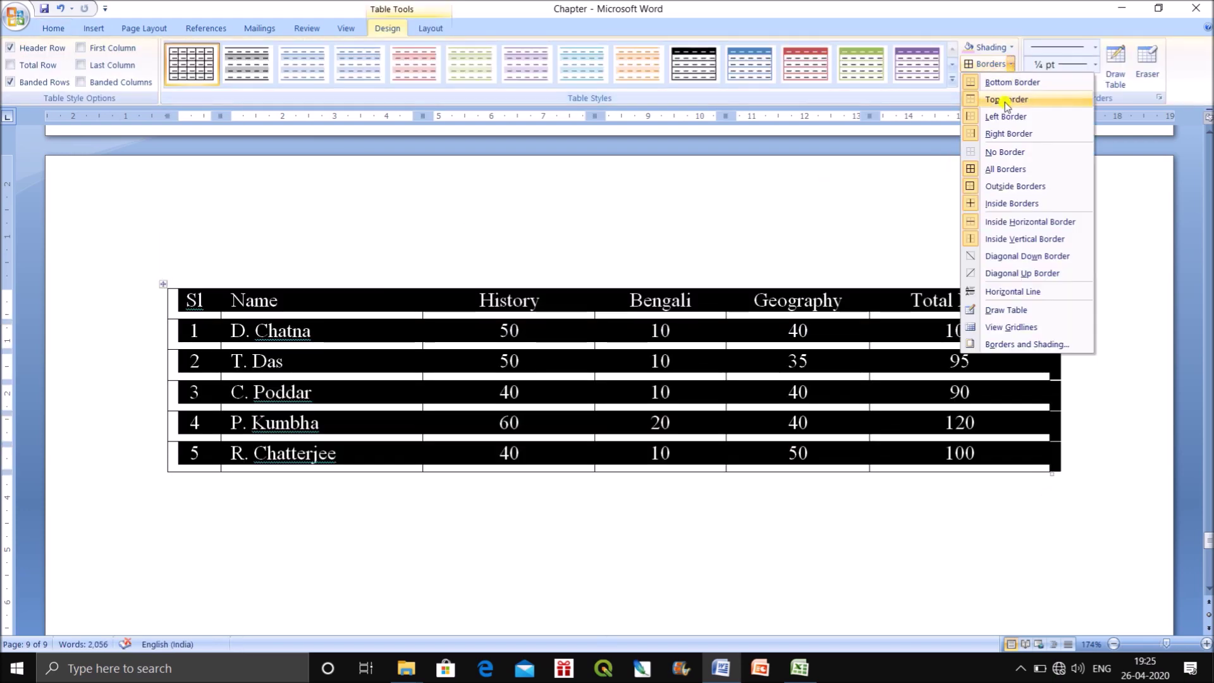
pyautogui.click(997, 155)
pyautogui.click(720, 496)
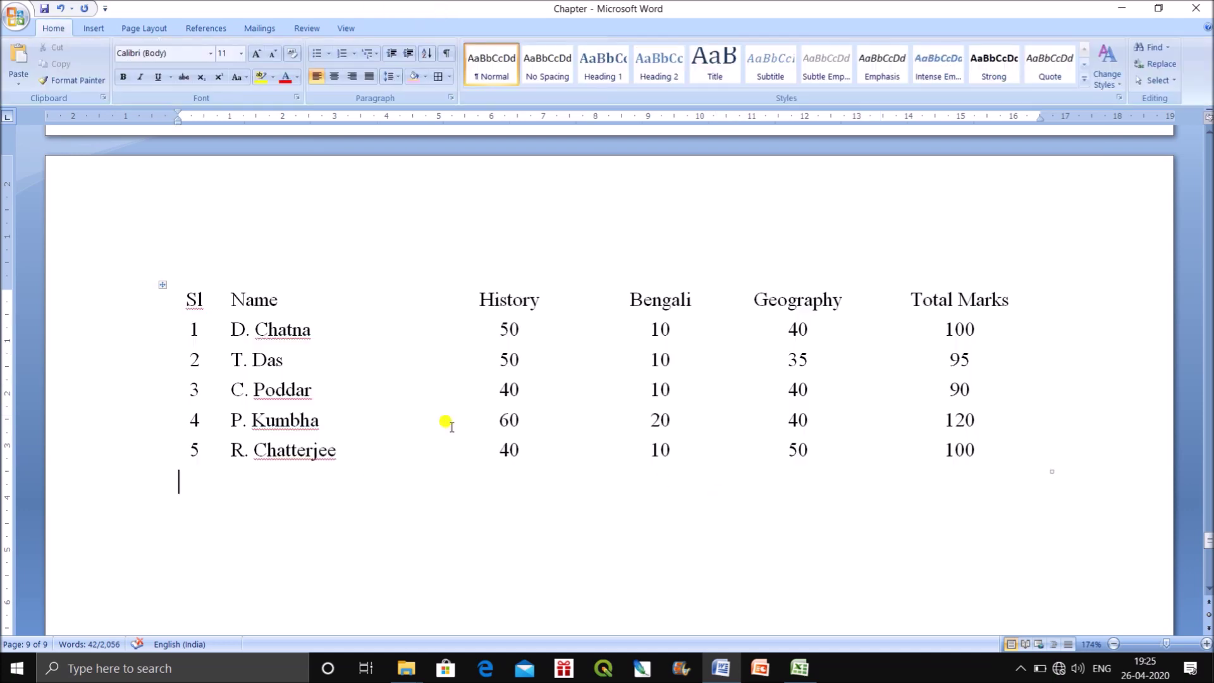
# Turn on View Gridlines for the borderless marks table
pyautogui.click(162, 285)
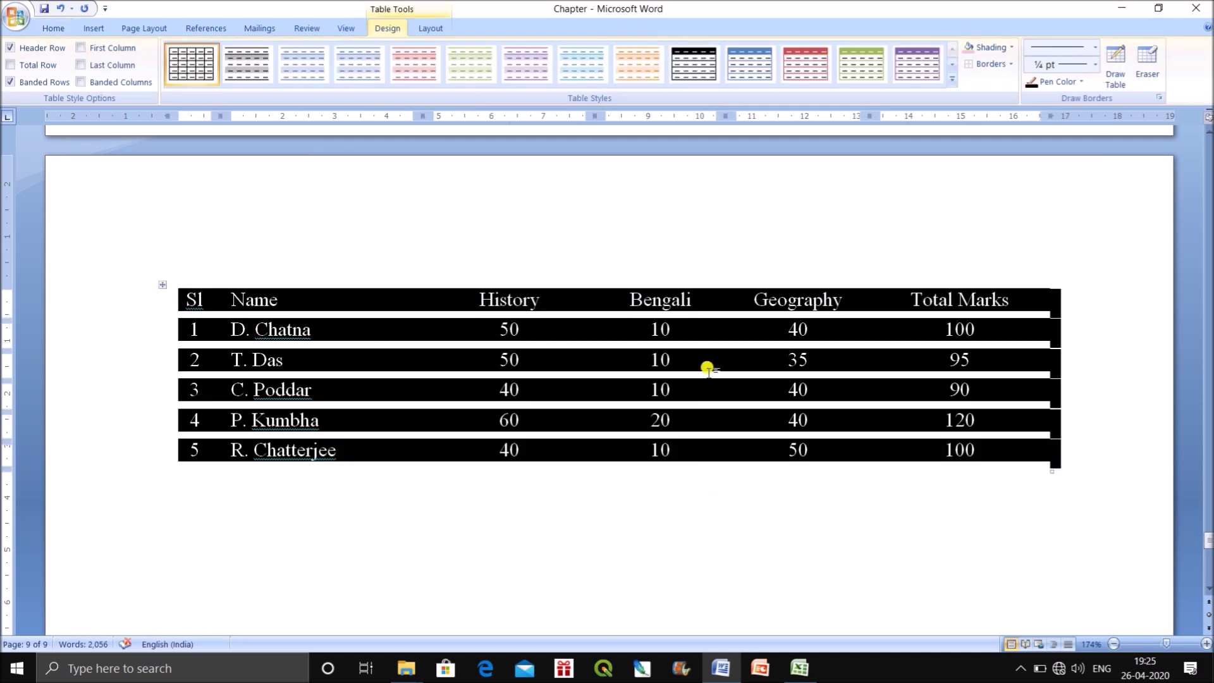
pyautogui.click(1011, 64)
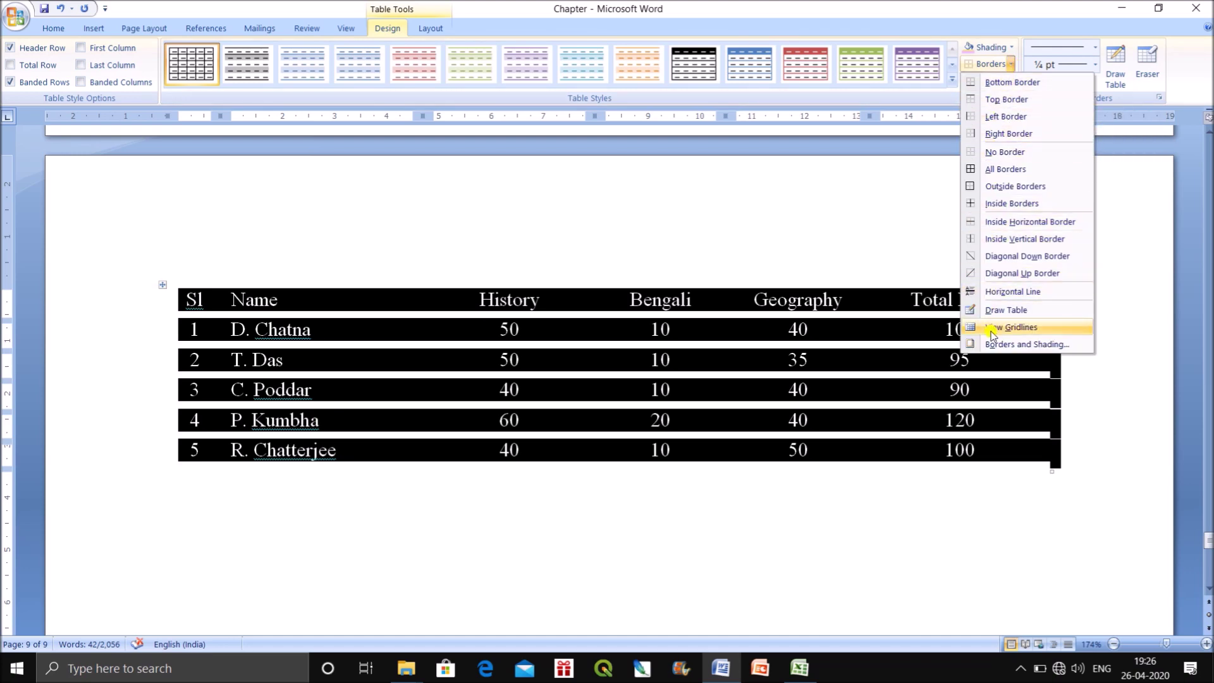
pyautogui.click(992, 327)
pyautogui.click(935, 525)
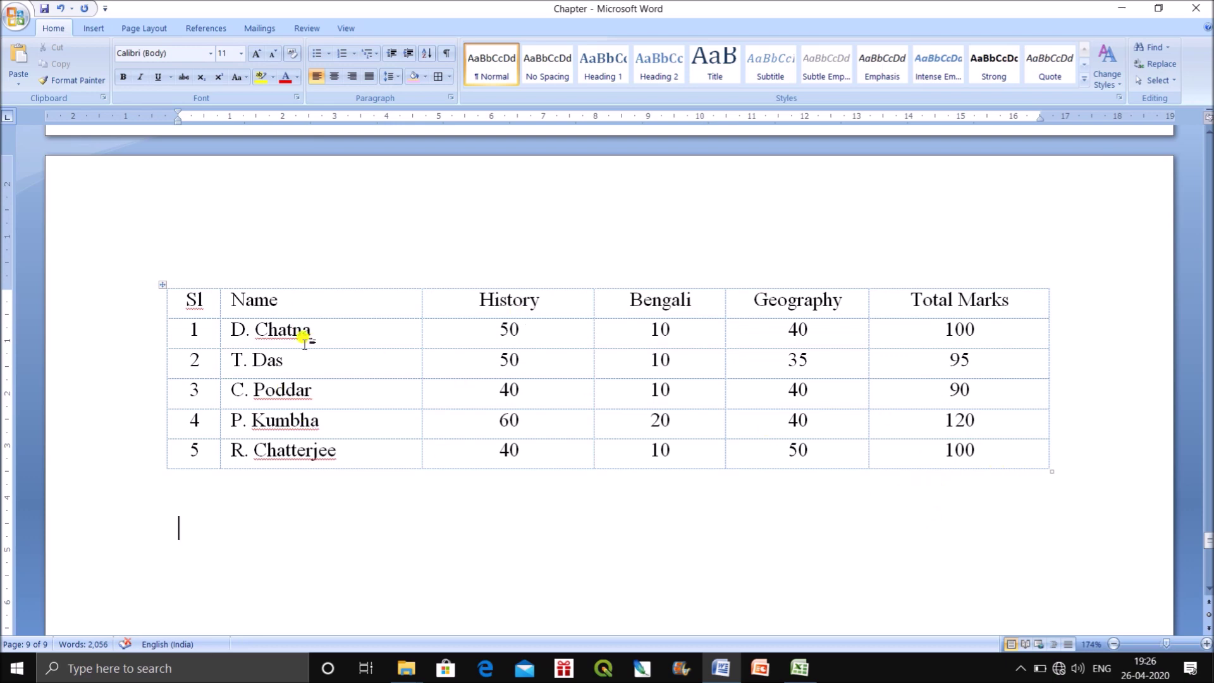
# Examine the marks table page in Print Preview at 100% to see whether the gridlines print, and close the preview
pyautogui.click(15, 17)
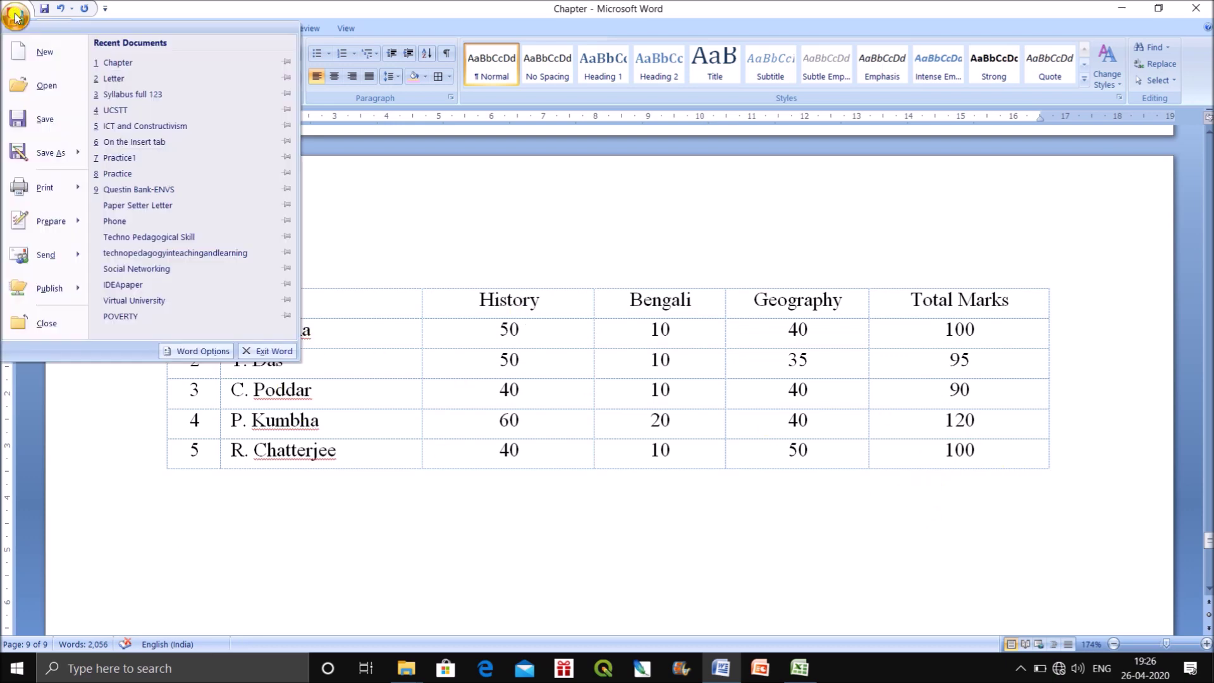
pyautogui.moveTo(45, 187)
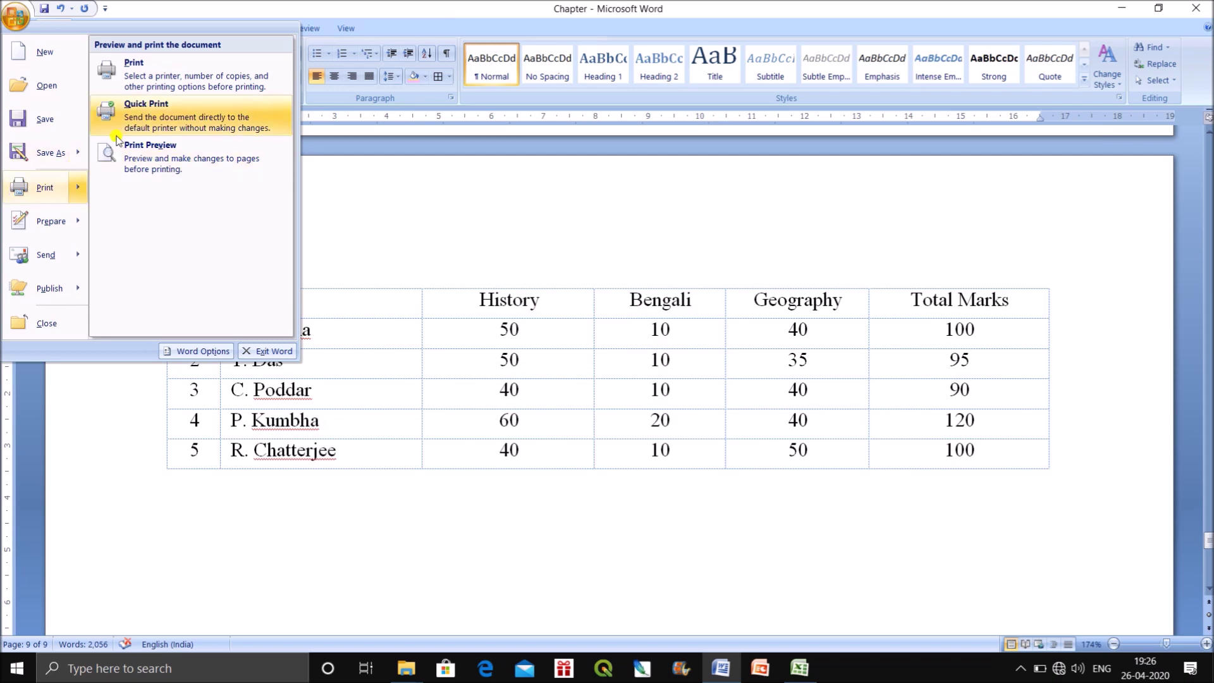
pyautogui.click(165, 143)
pyautogui.click(697, 230)
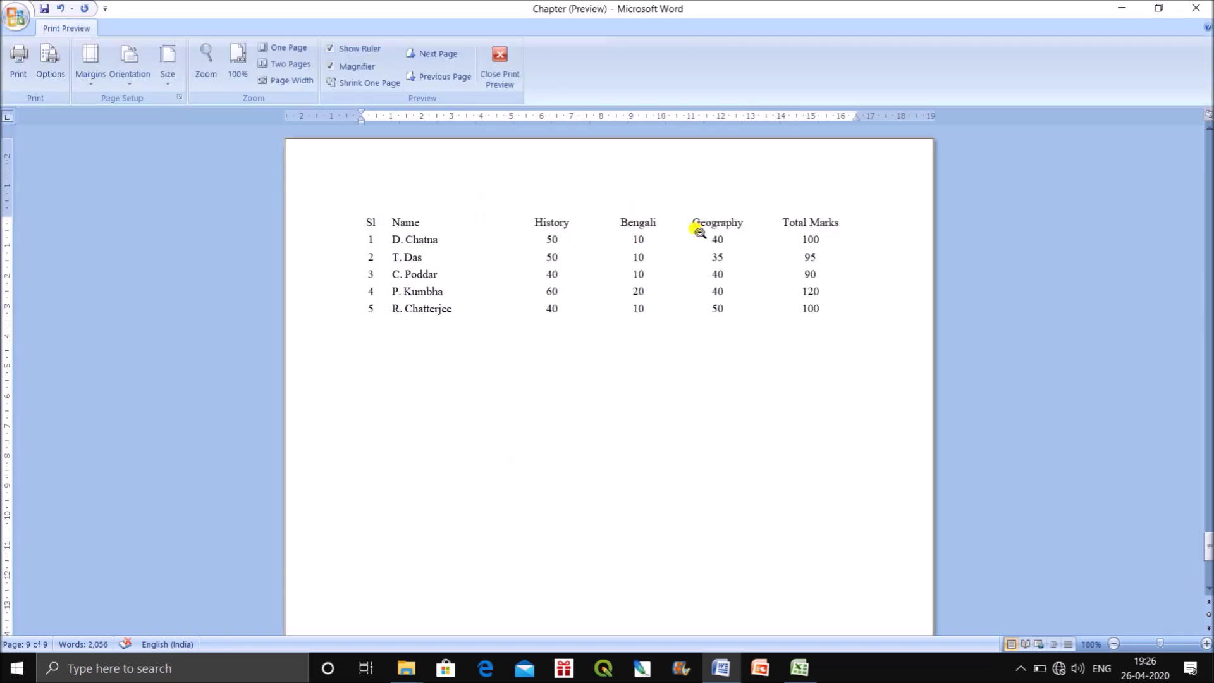
pyautogui.click(499, 63)
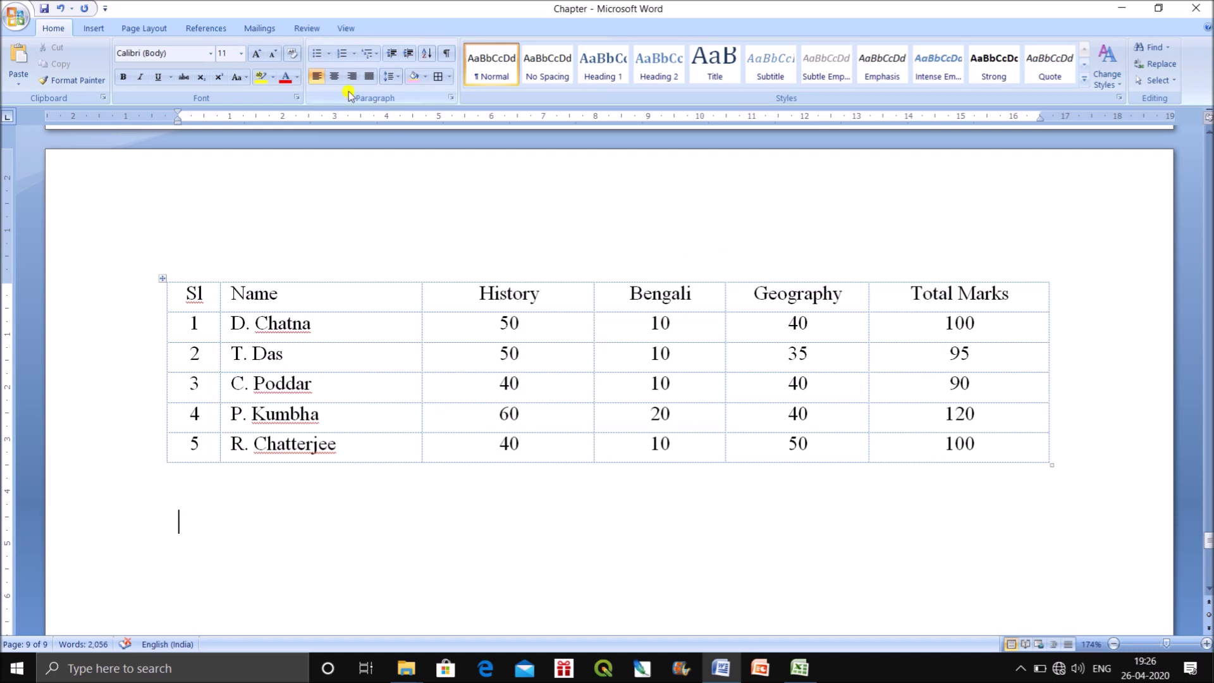
# Select the whole marks table and turn off View Gridlines
pyautogui.click(163, 279)
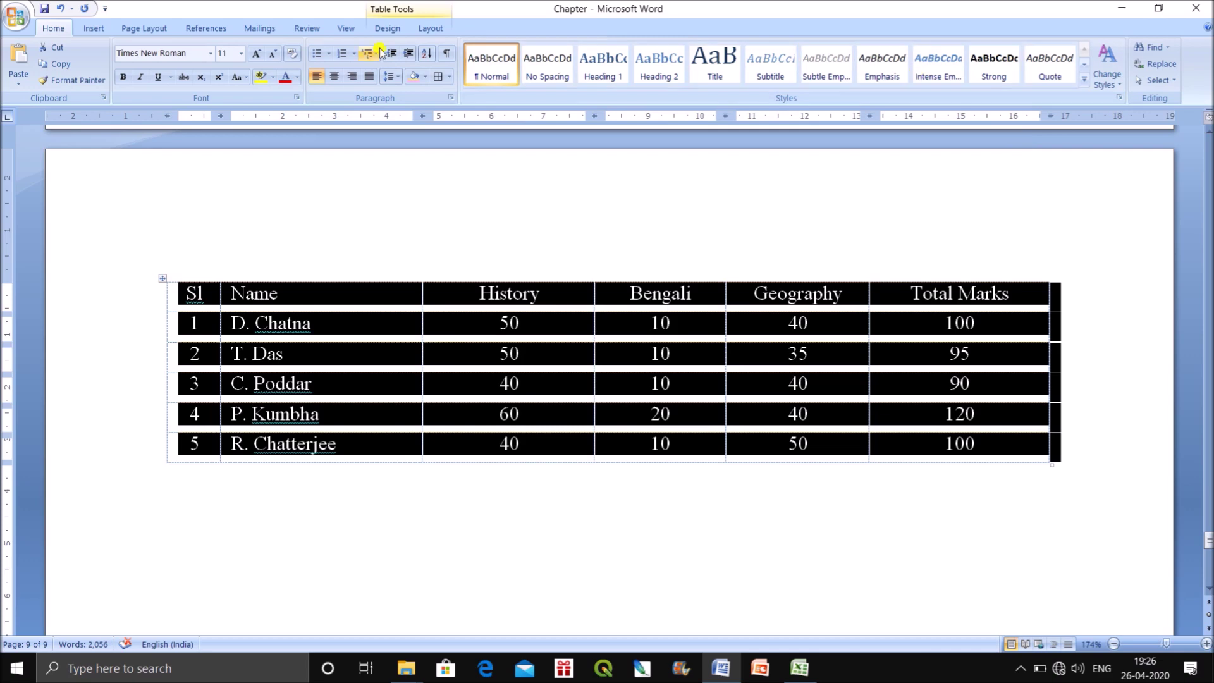
pyautogui.click(424, 27)
pyautogui.click(387, 28)
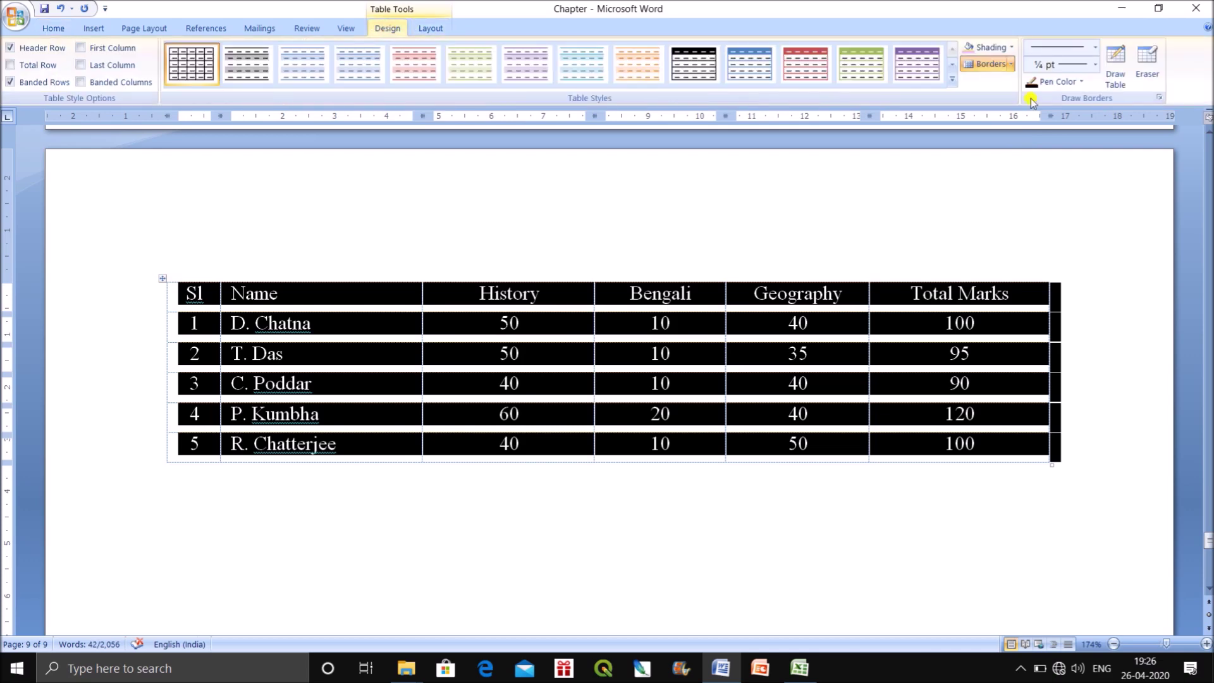
pyautogui.click(1011, 64)
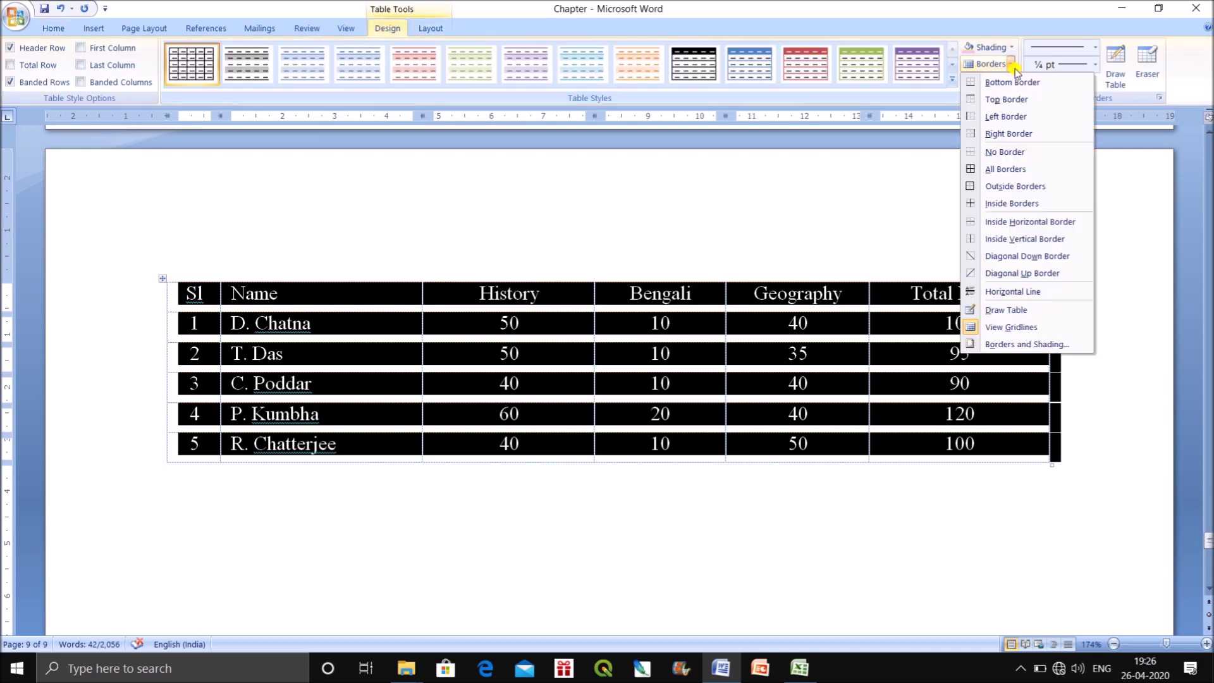
pyautogui.click(1005, 327)
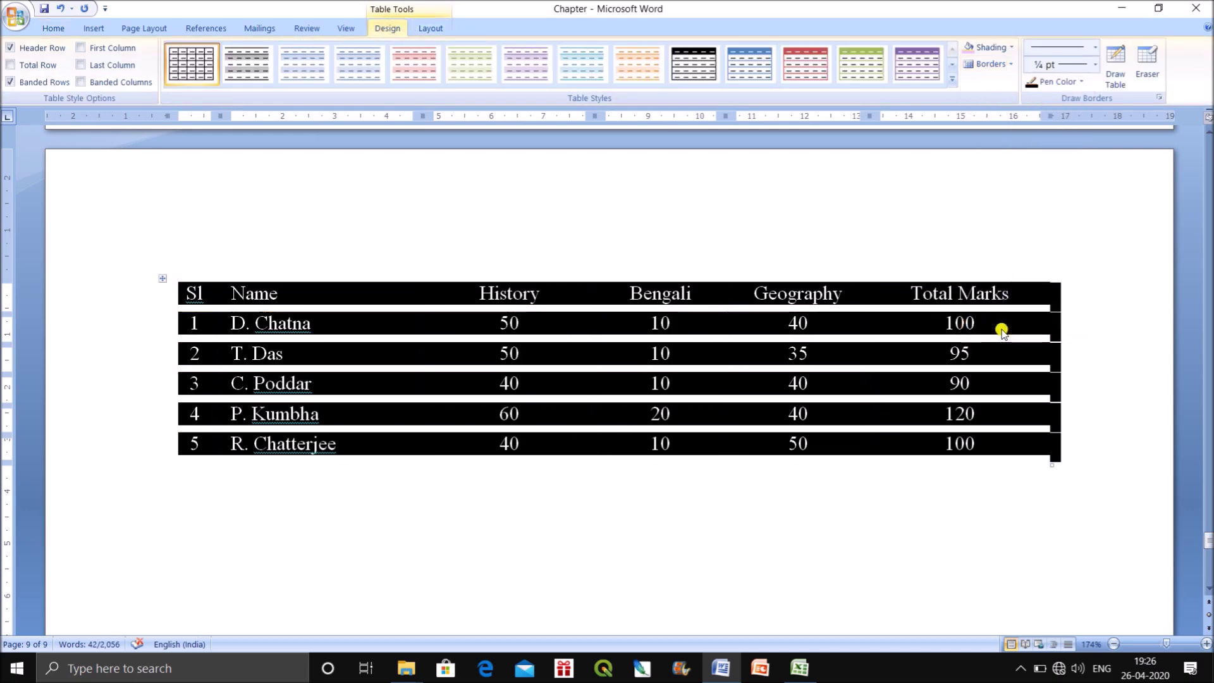
# Use Borders and Shading to give the whole table All borders in the thin-thick-thin line style at 3 pt width
pyautogui.click(1010, 64)
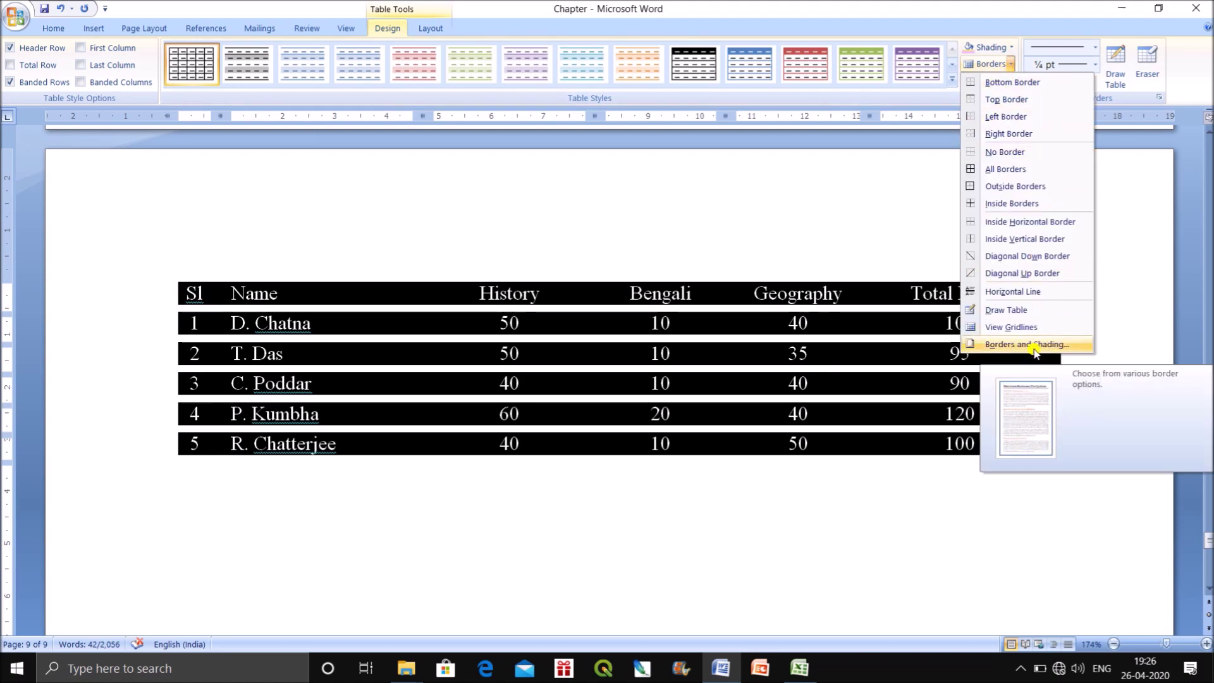
pyautogui.click(1033, 346)
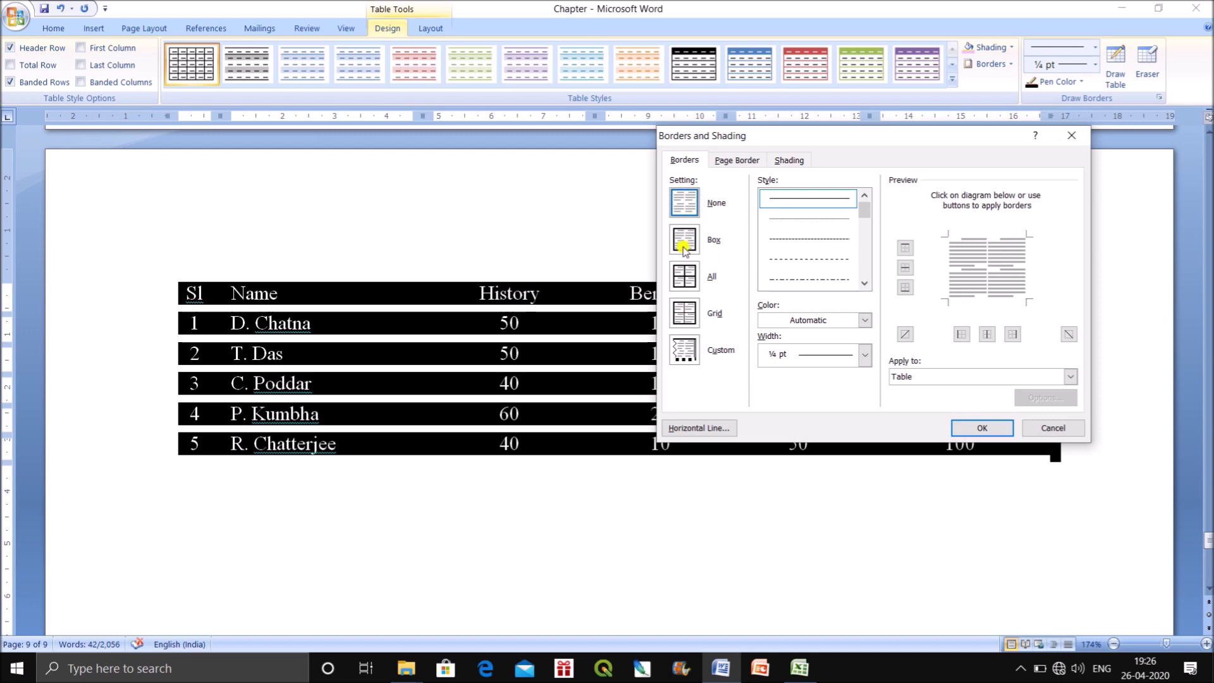
pyautogui.click(678, 285)
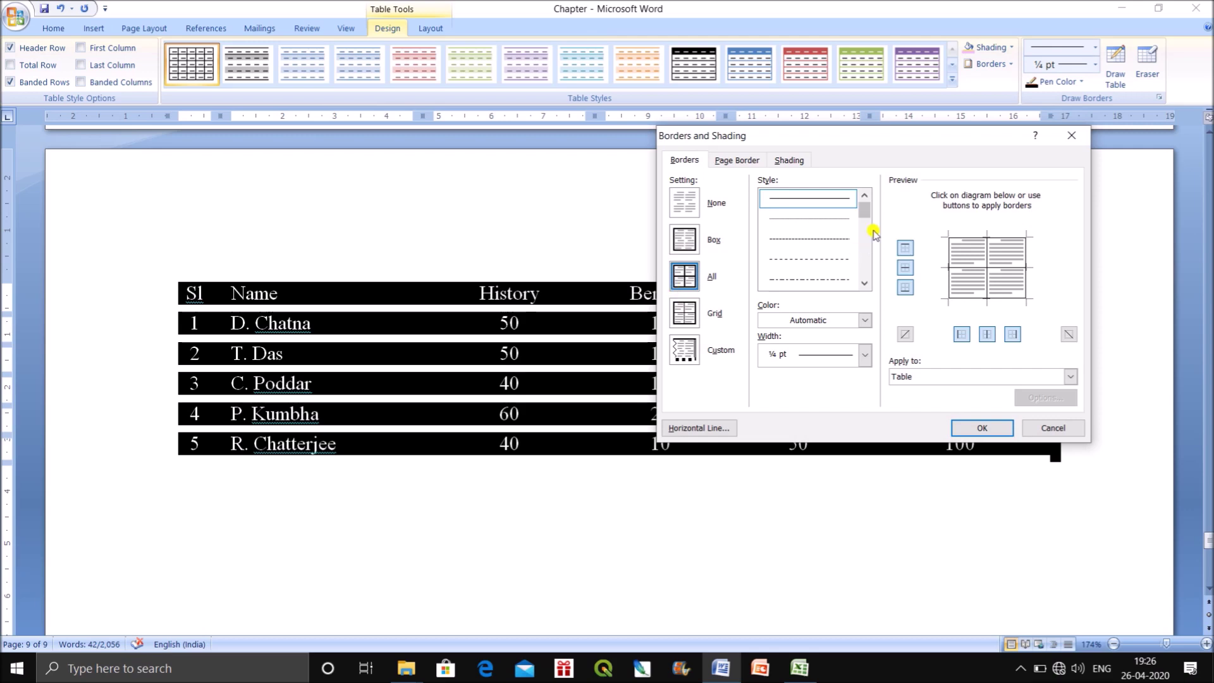
pyautogui.moveTo(860, 211)
pyautogui.mouseDown()
pyautogui.moveTo(854, 266)
pyautogui.moveTo(851, 229)
pyautogui.mouseUp()
pyautogui.click(836, 222)
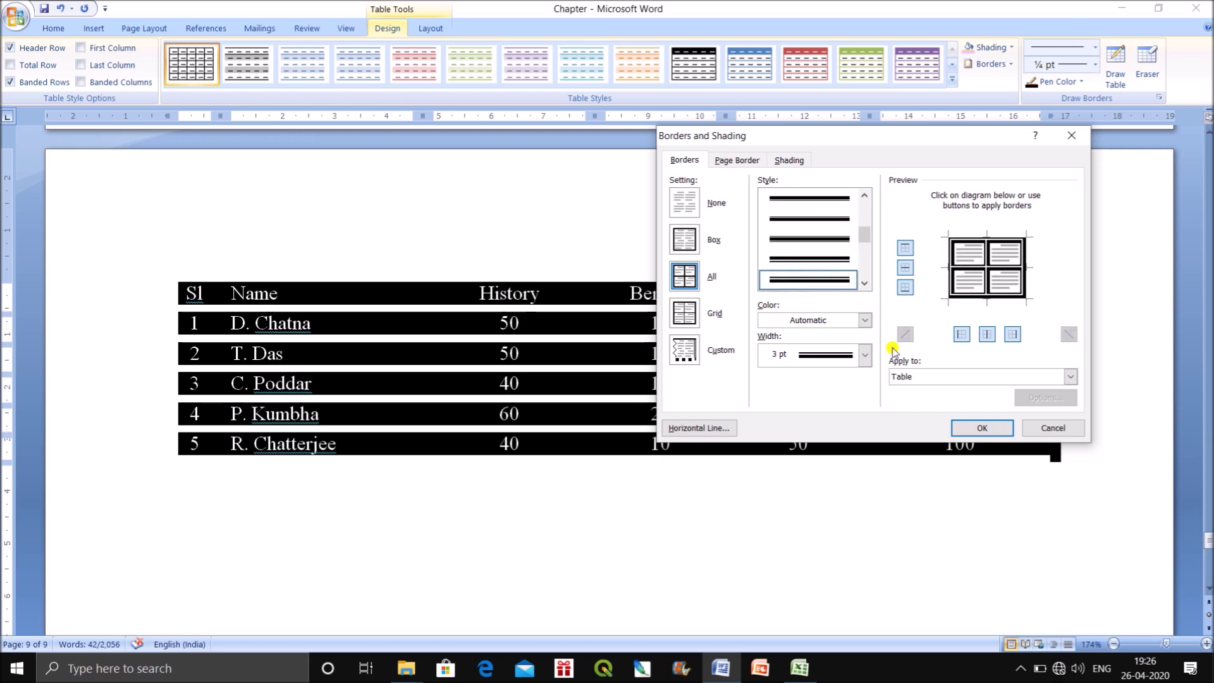
pyautogui.click(863, 355)
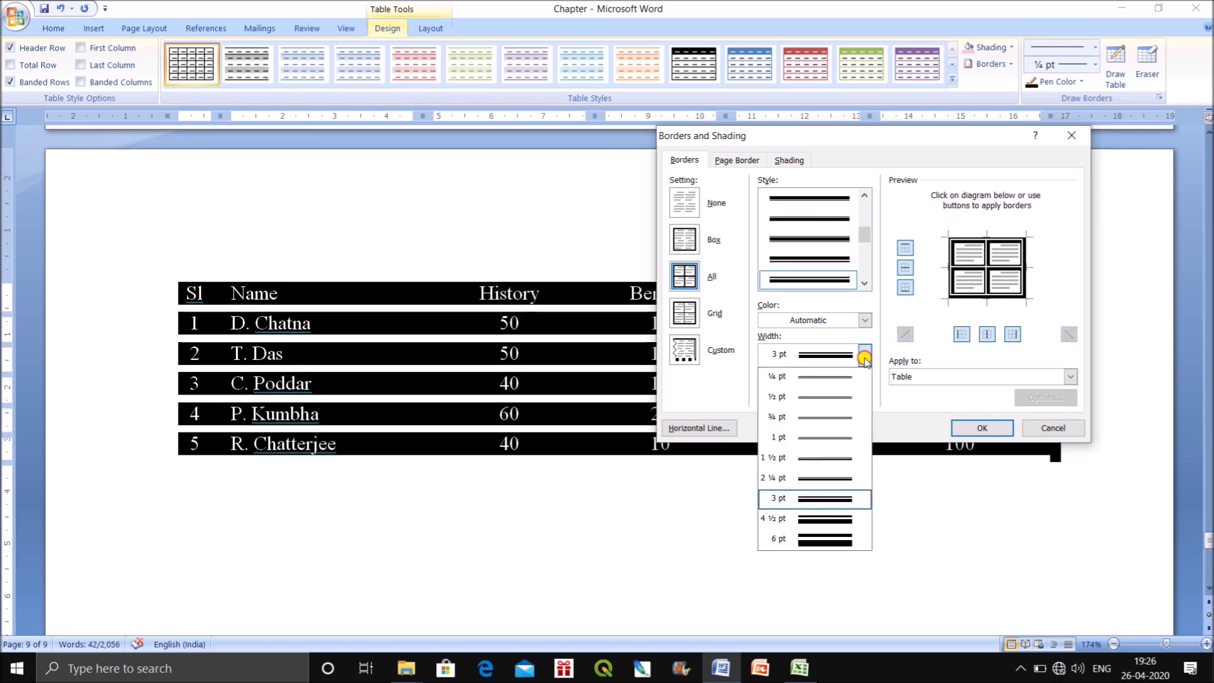
pyautogui.click(850, 397)
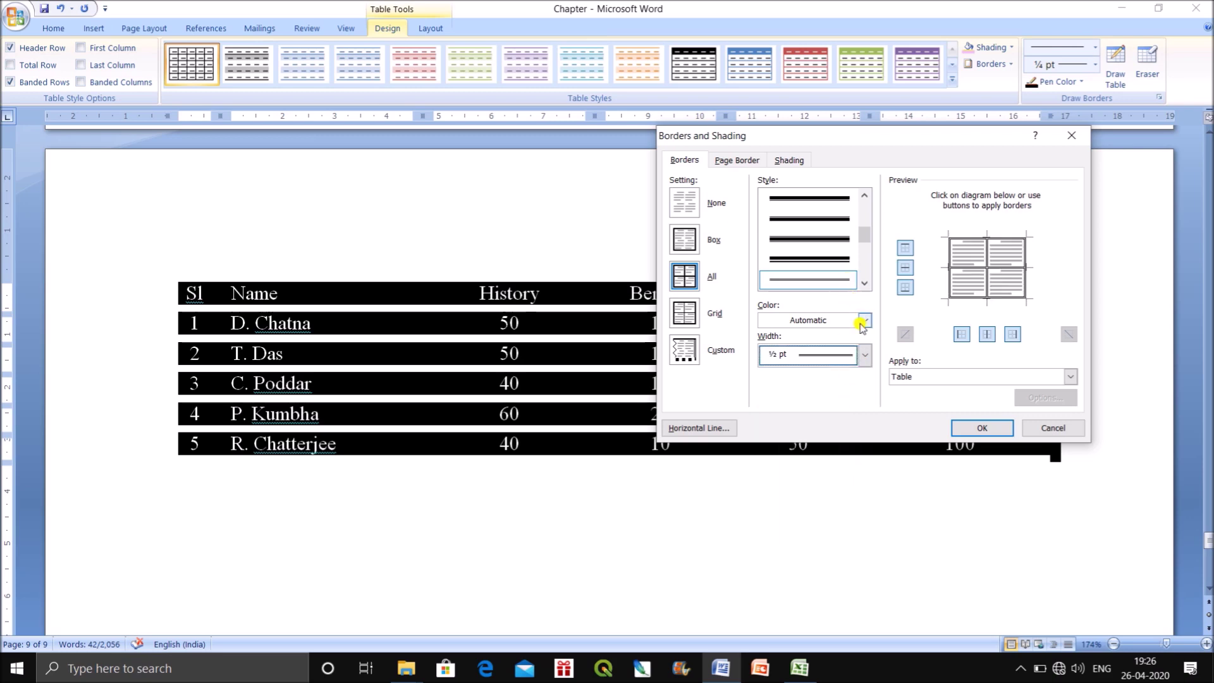
pyautogui.click(835, 244)
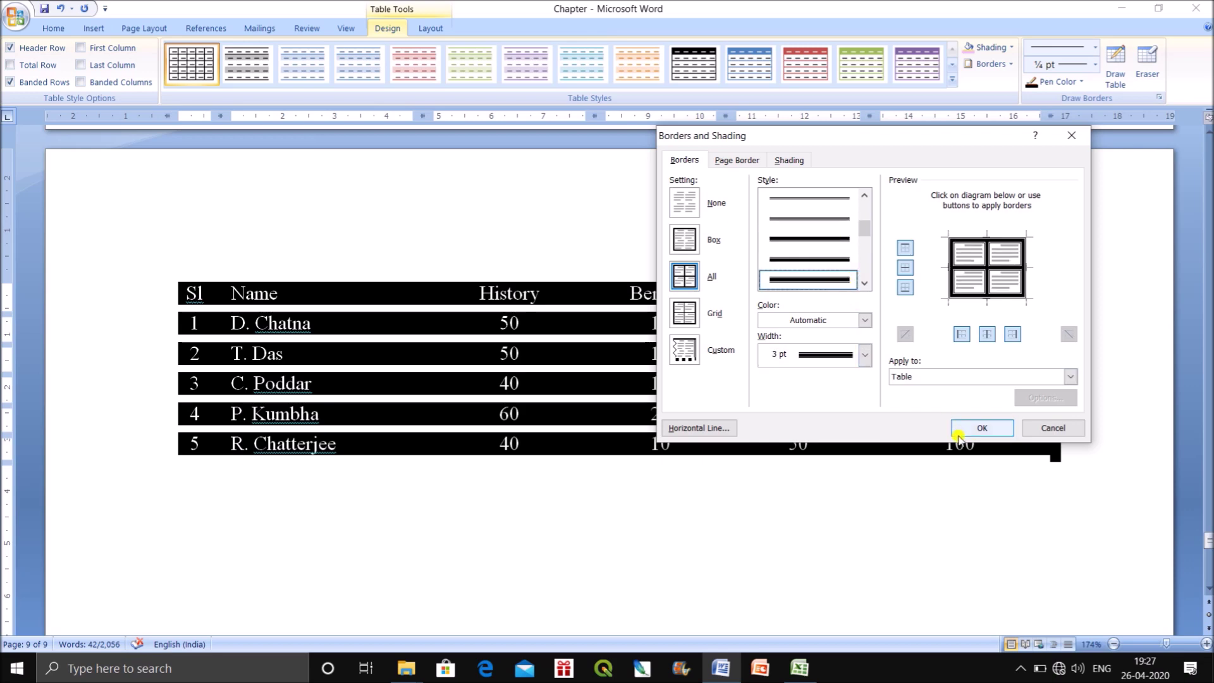
pyautogui.click(981, 428)
pyautogui.click(1118, 488)
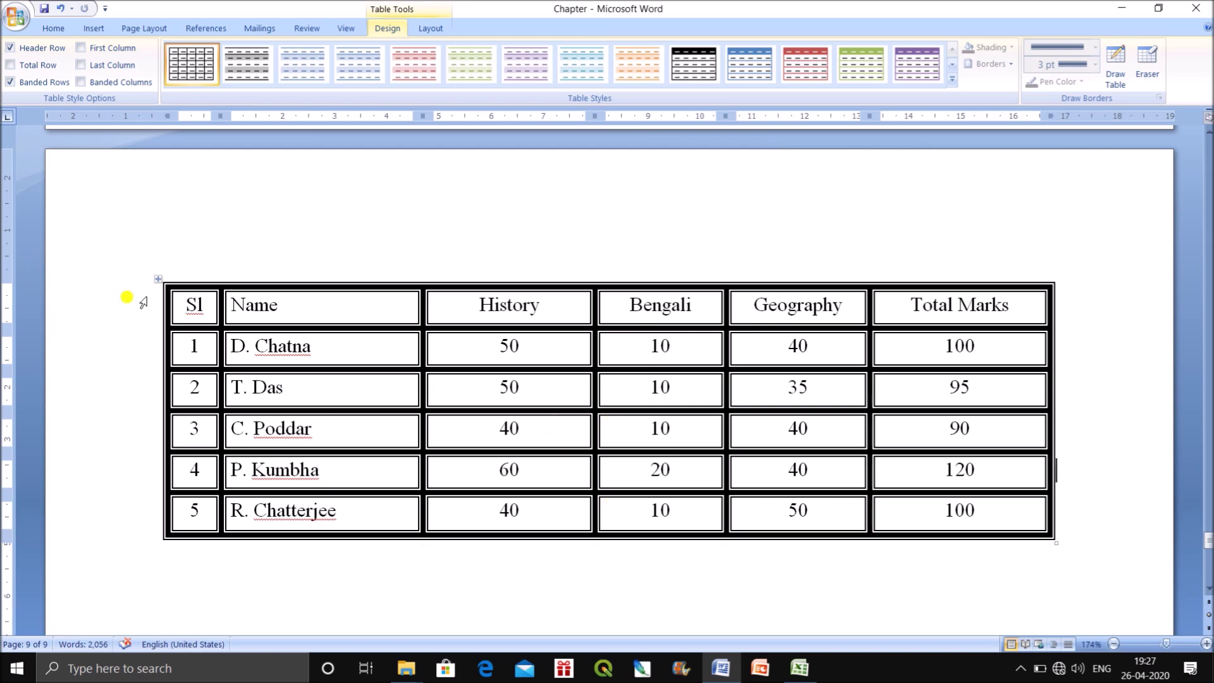
# Undo the border change and reapply All Borders to the whole table with the 3 pt thin-thick-thin line
pyautogui.click(157, 279)
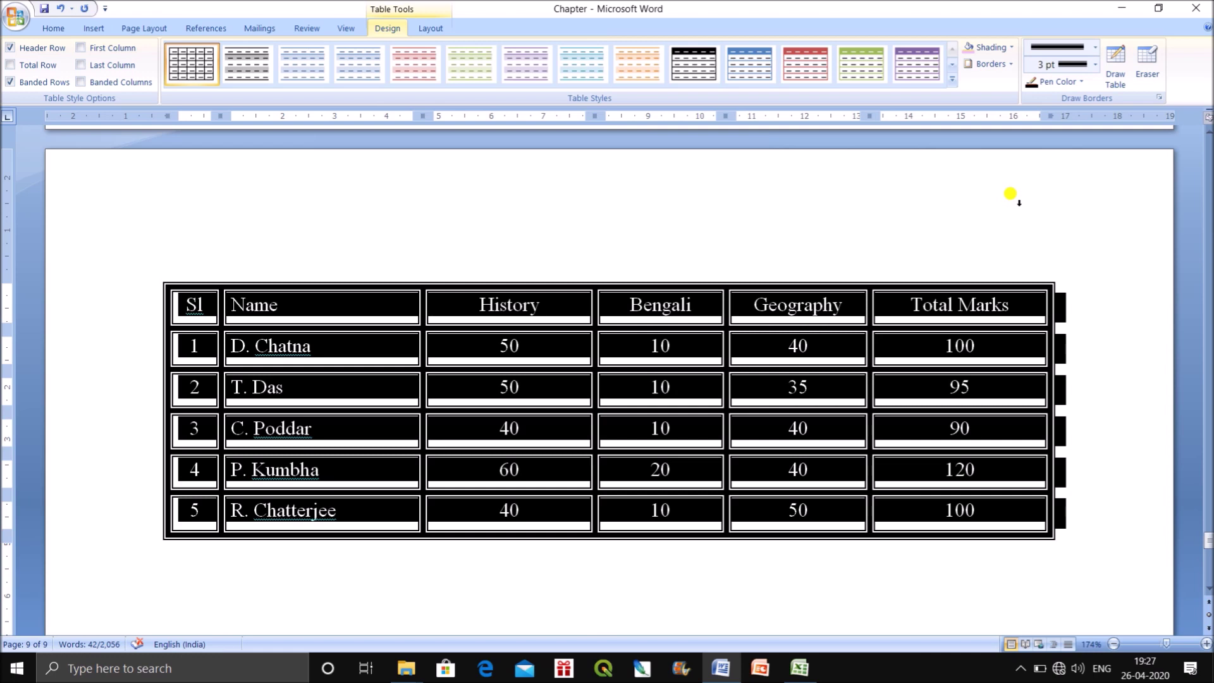
pyautogui.hotkey('ctrl', 'z')
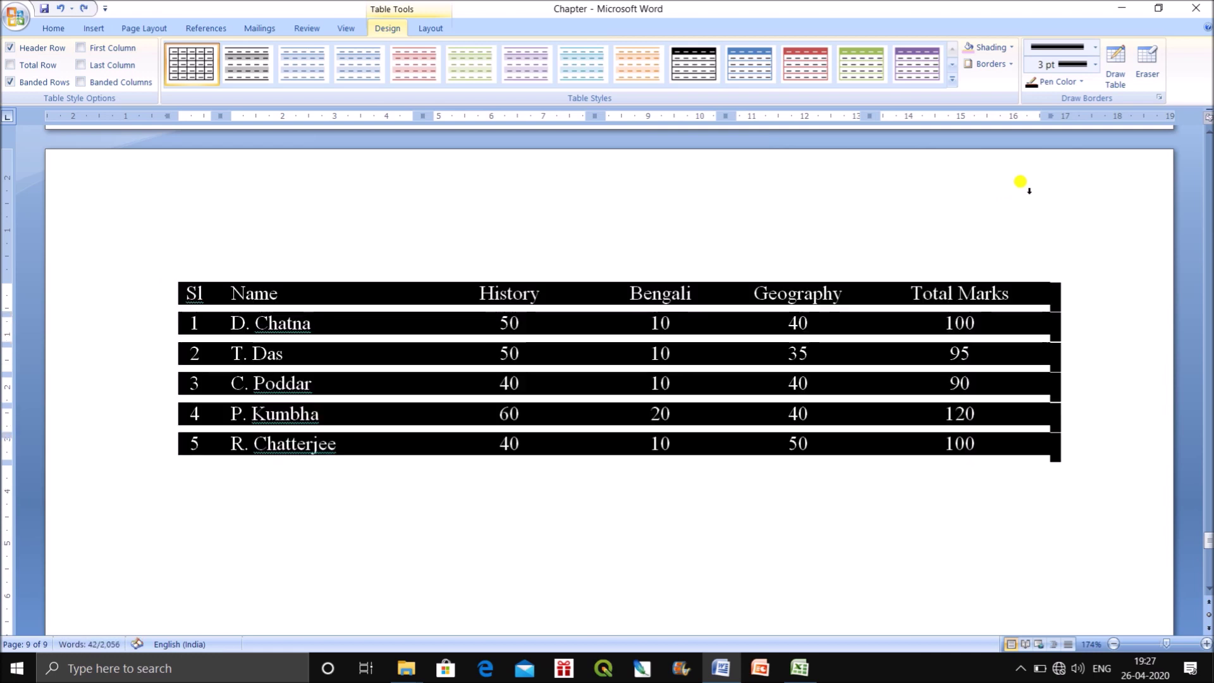
pyautogui.click(157, 276)
pyautogui.click(1009, 48)
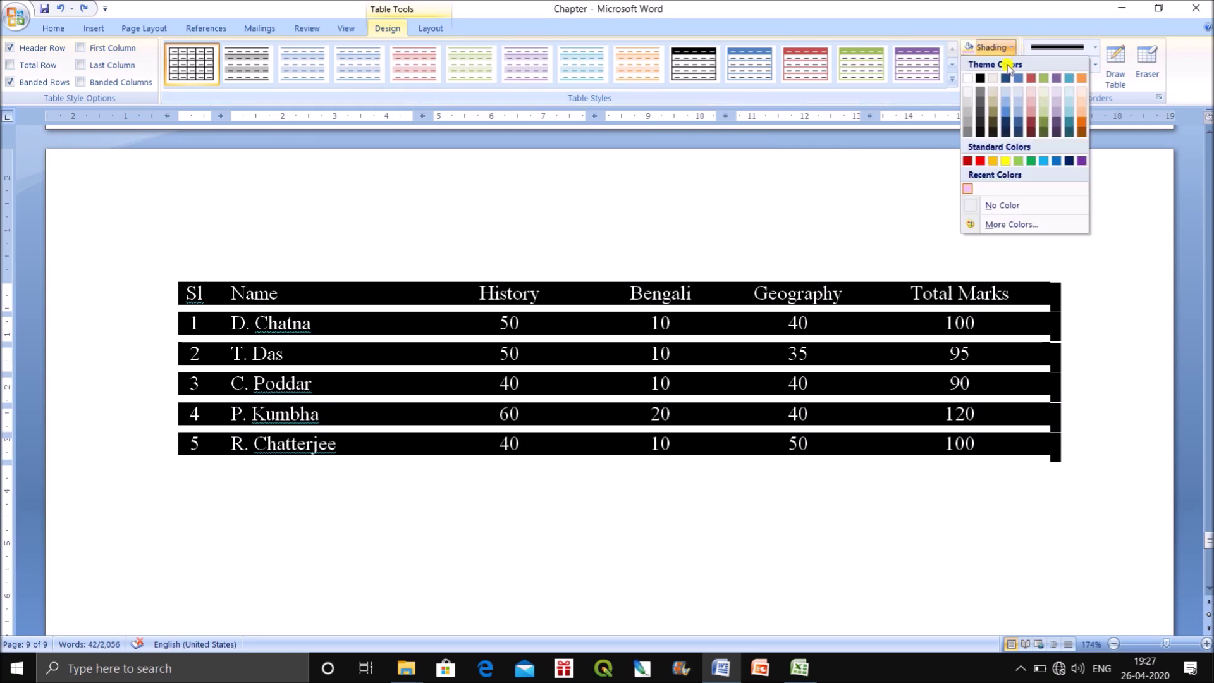
pyautogui.click(1018, 63)
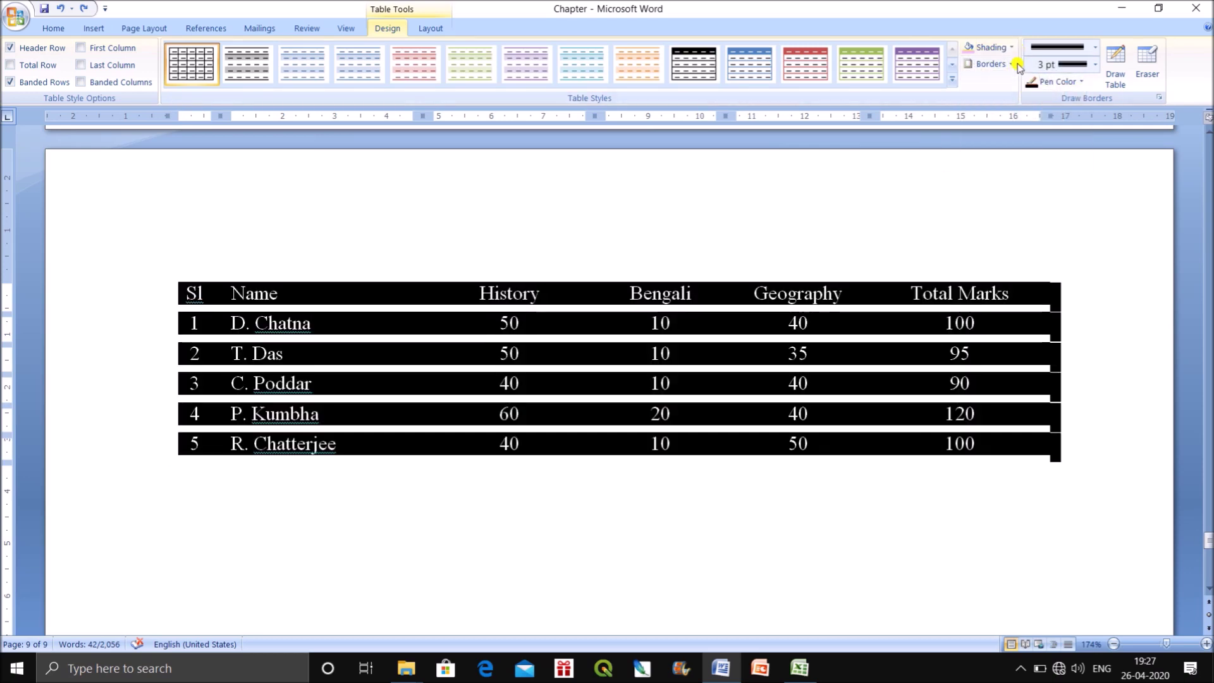
pyautogui.click(1012, 64)
pyautogui.click(1002, 165)
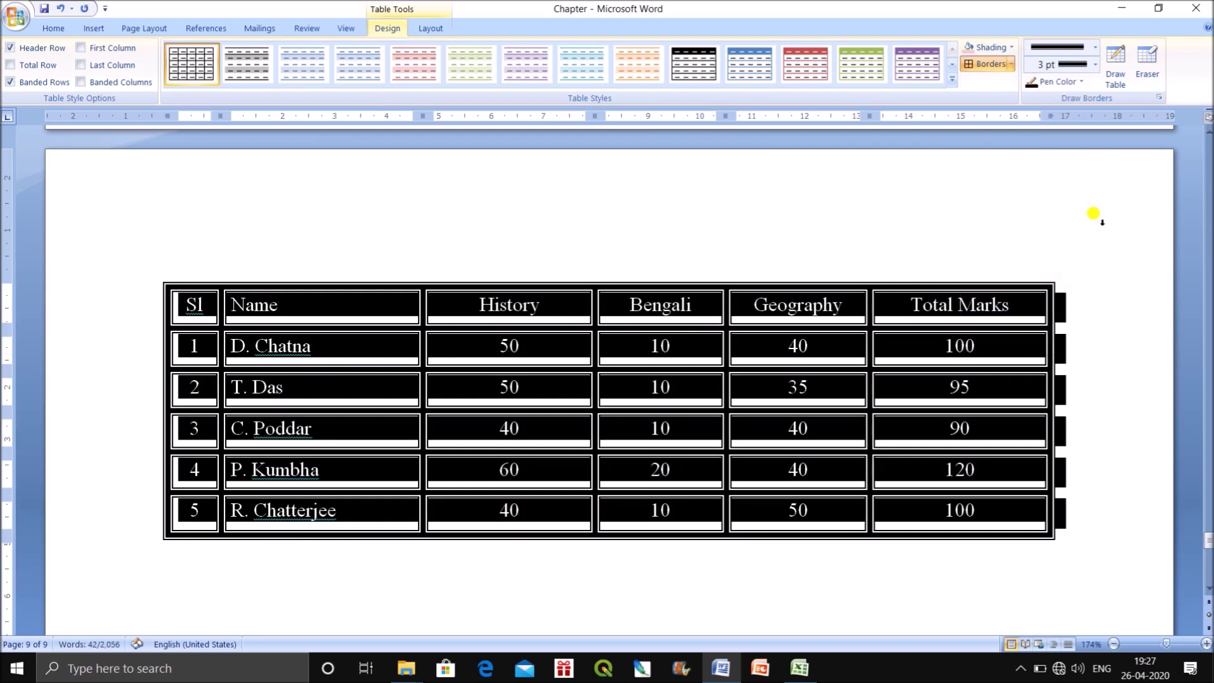
pyautogui.click(1013, 232)
# Change the whole table to All Borders with a single solid line at 1 ½ pt weight
pyautogui.click(157, 279)
pyautogui.click(1096, 48)
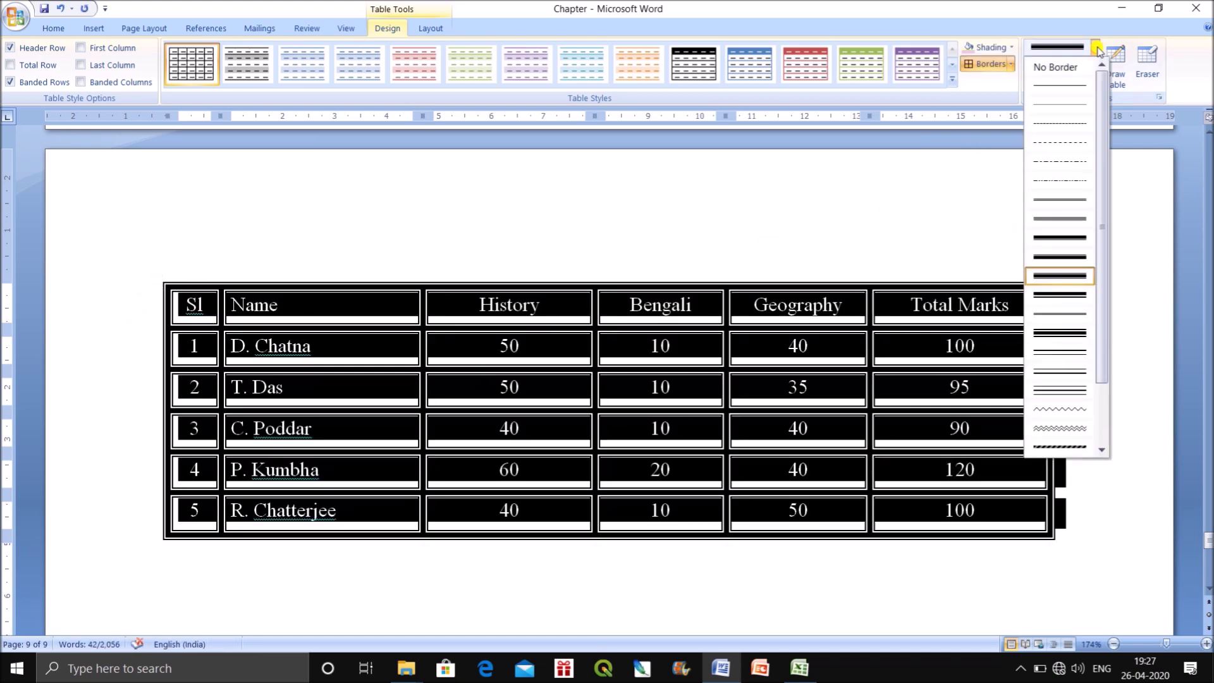
pyautogui.click(1080, 86)
pyautogui.click(1094, 65)
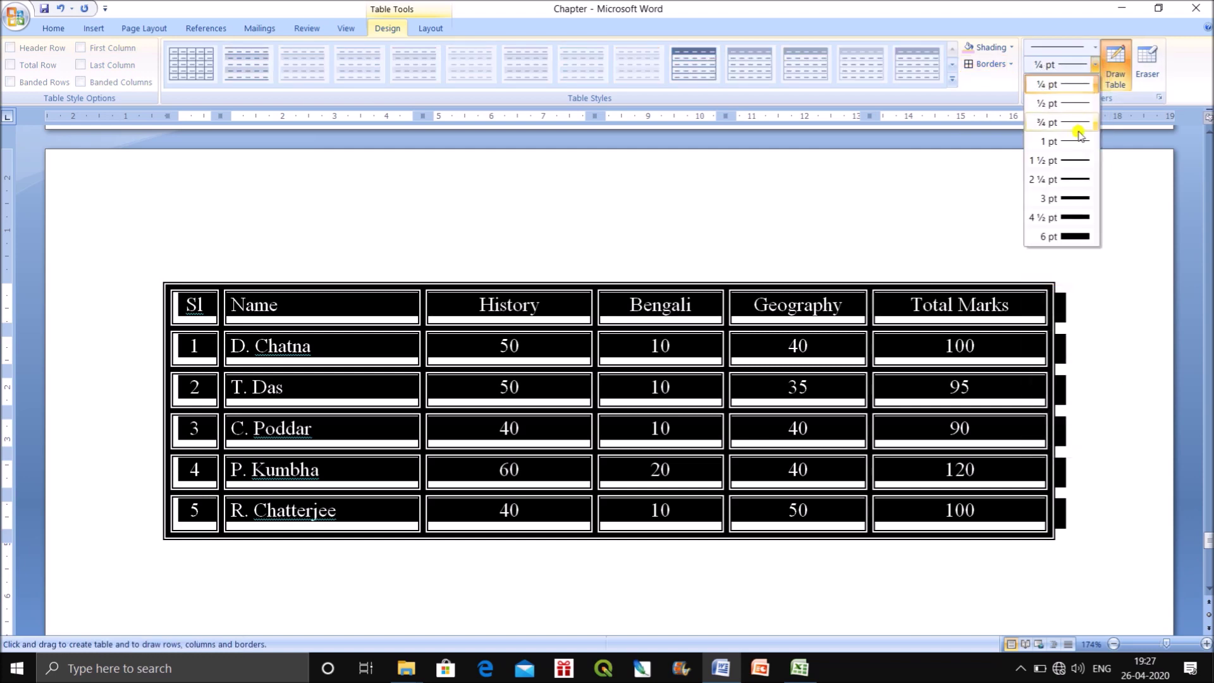
pyautogui.click(1097, 140)
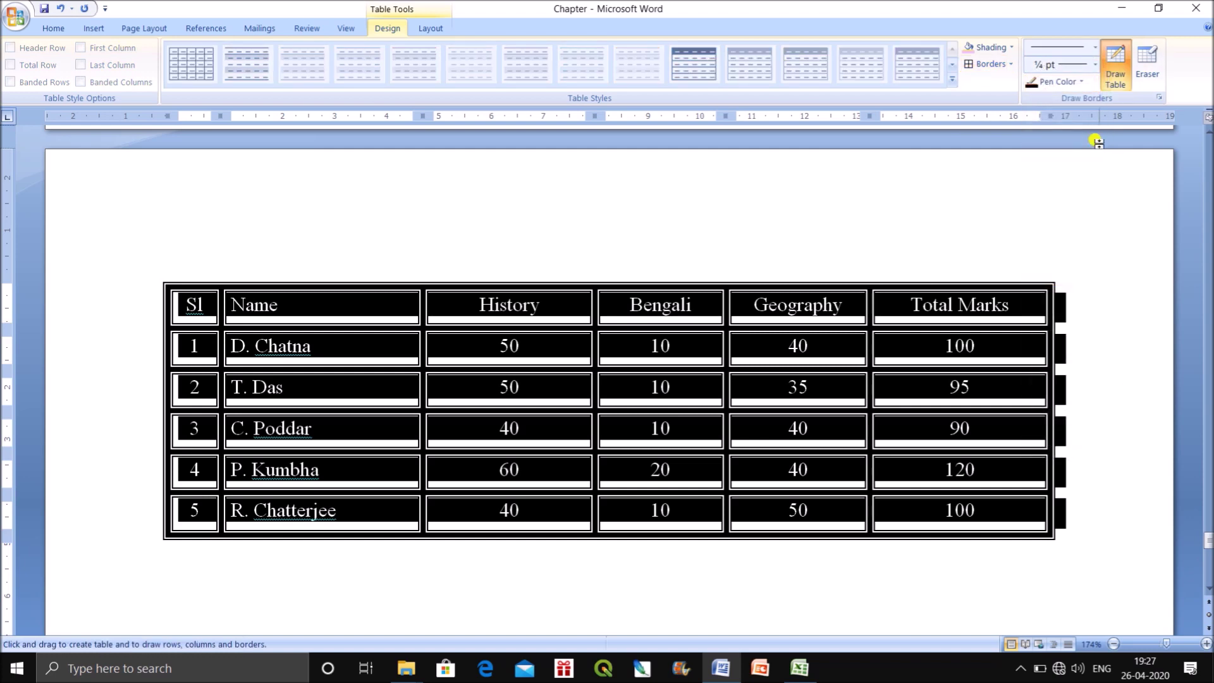
pyautogui.click(1095, 66)
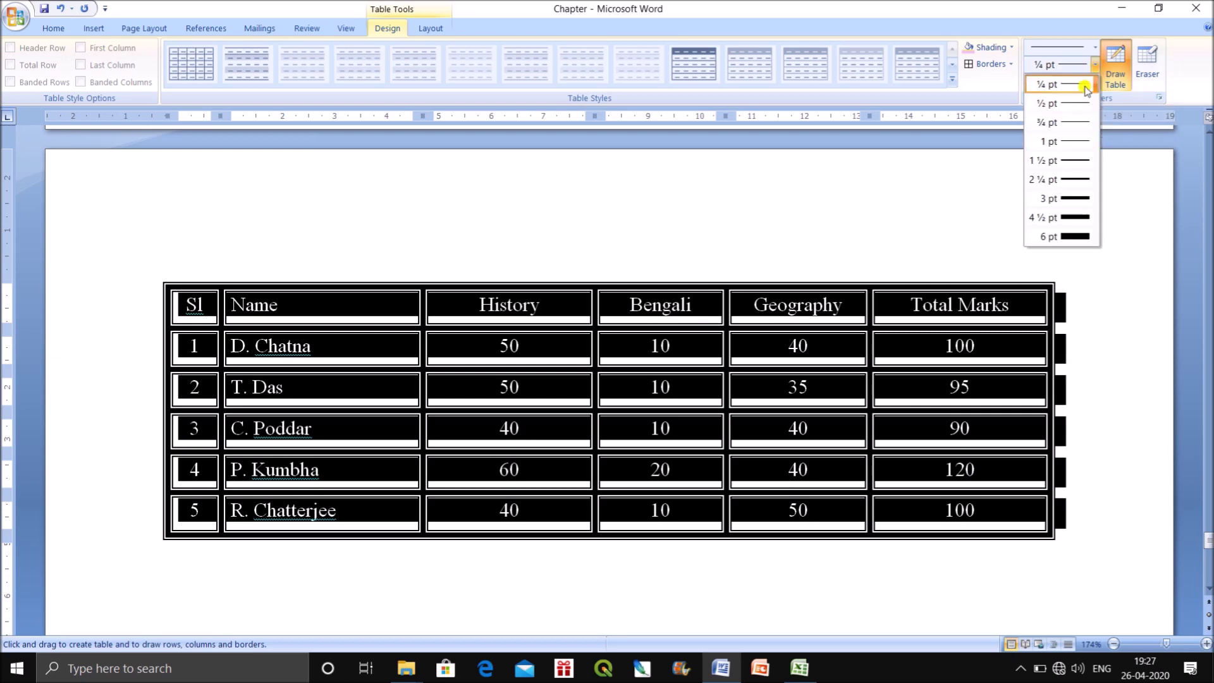
pyautogui.click(1083, 161)
pyautogui.click(1011, 64)
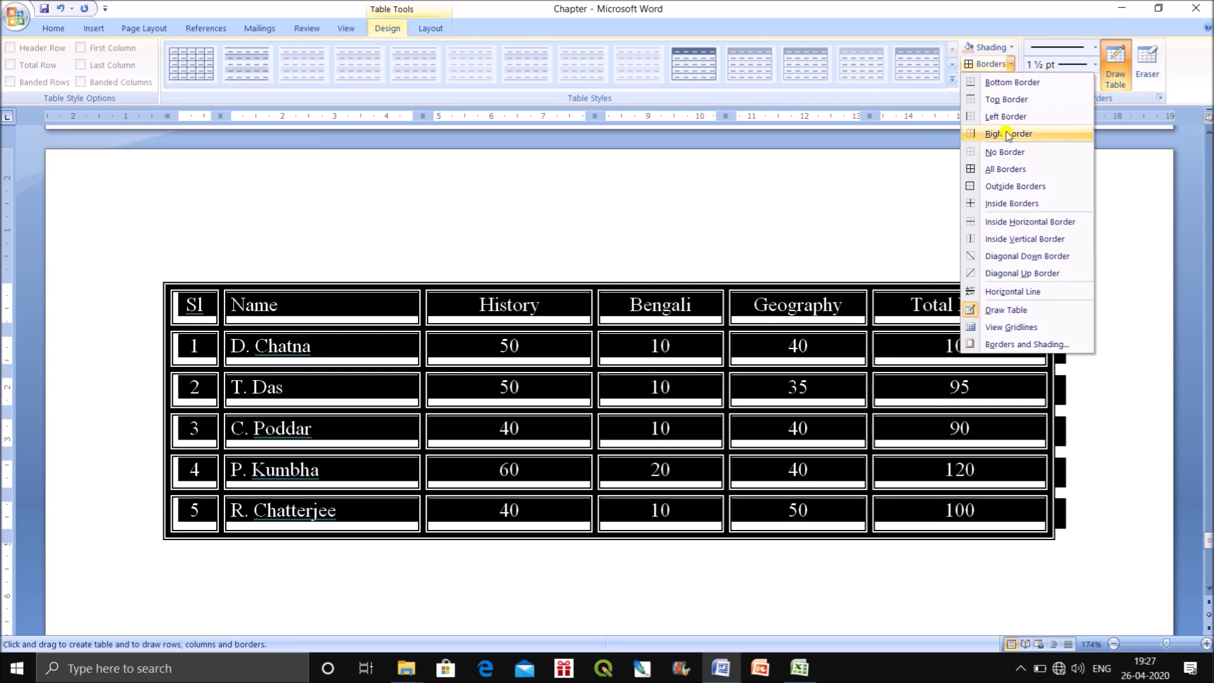
pyautogui.click(997, 165)
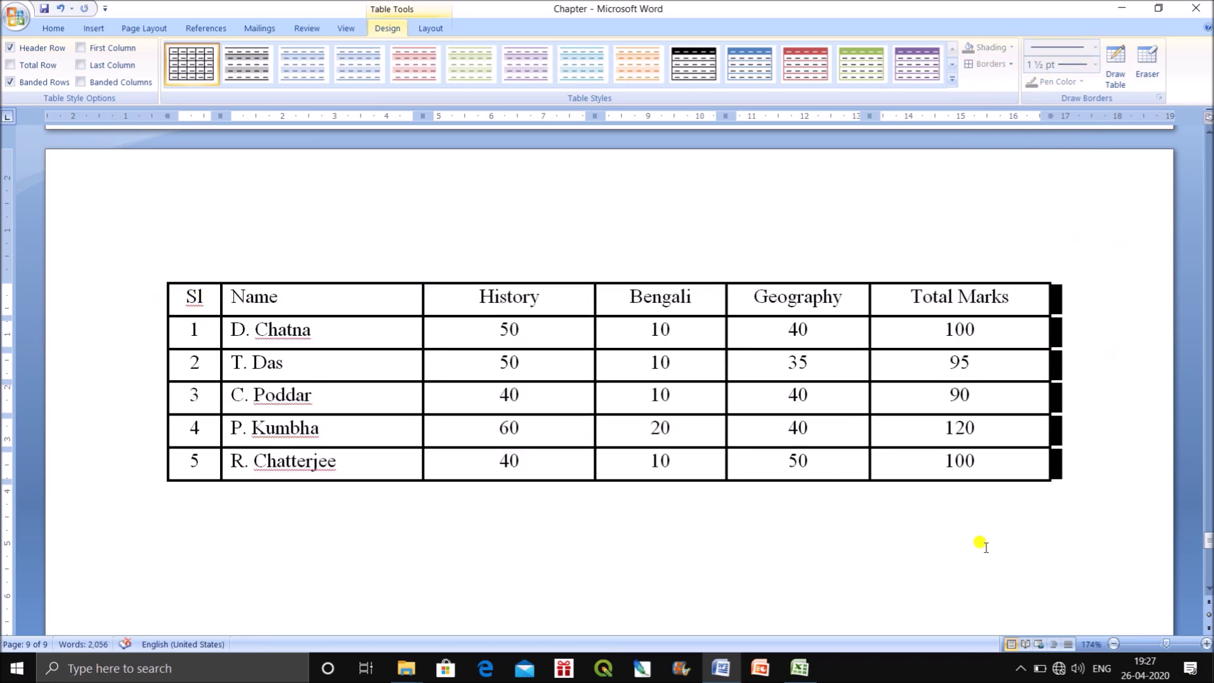
pyautogui.click(649, 545)
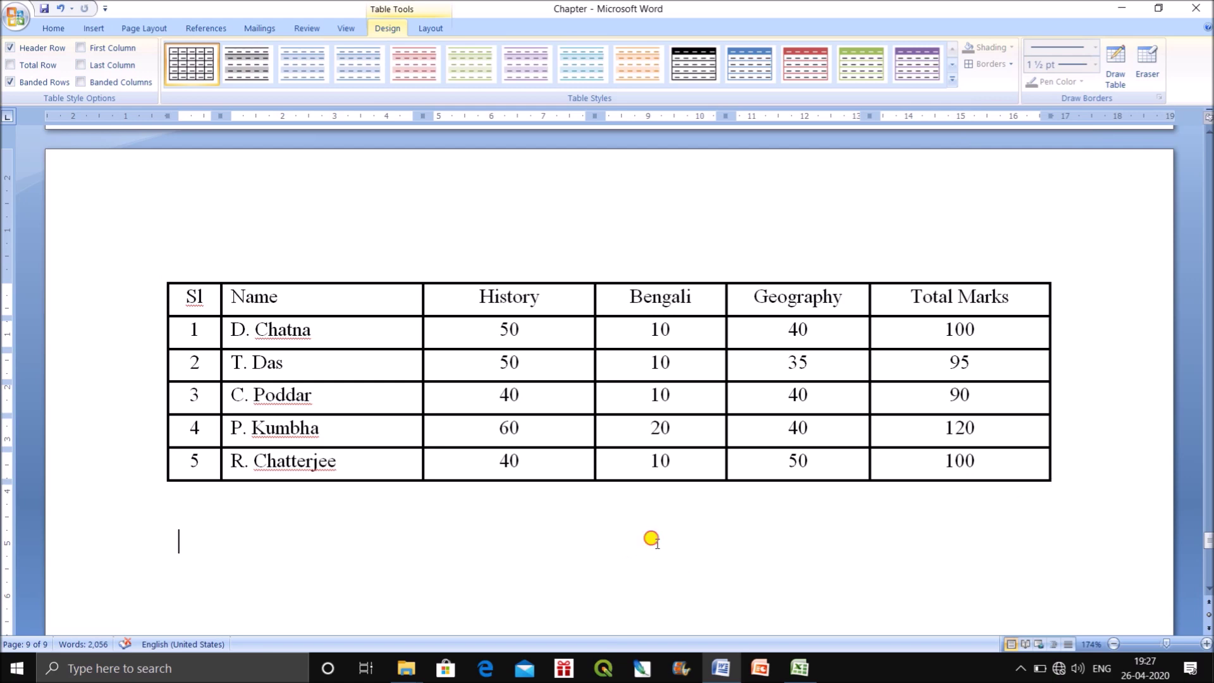
# Draw a 2 ¼ pt thin-thick-thin line along all four outer edges of the marks table
pyautogui.click(161, 280)
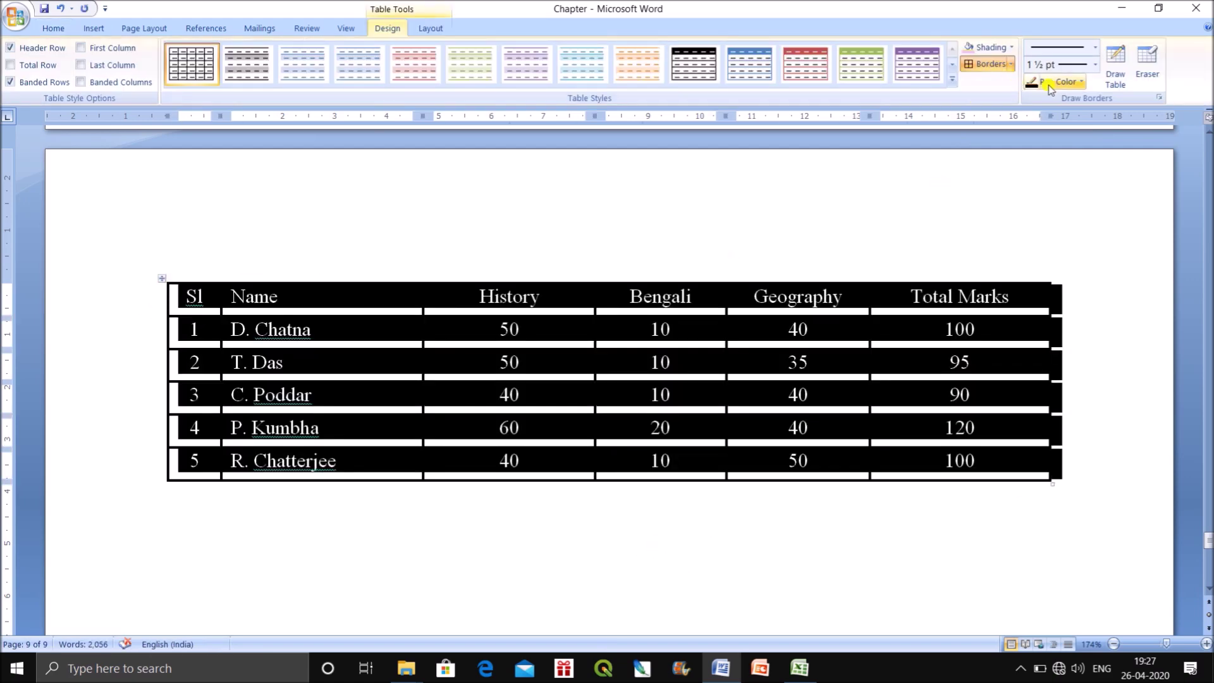
pyautogui.click(1097, 49)
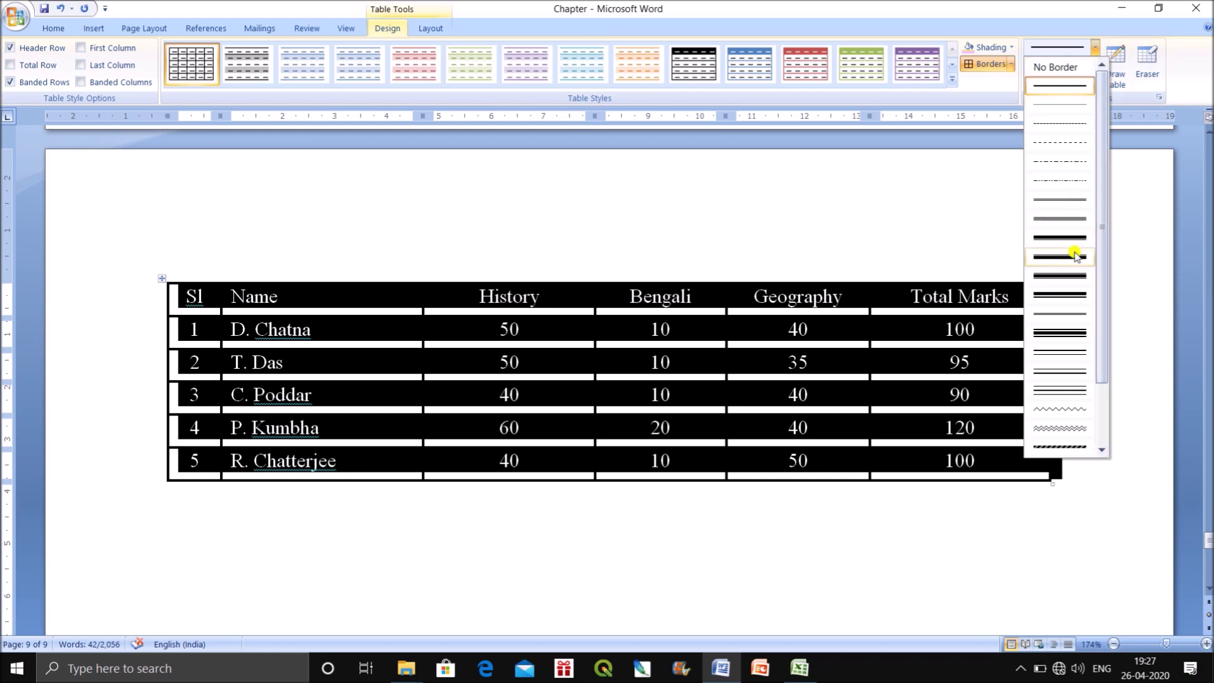
pyautogui.click(1077, 278)
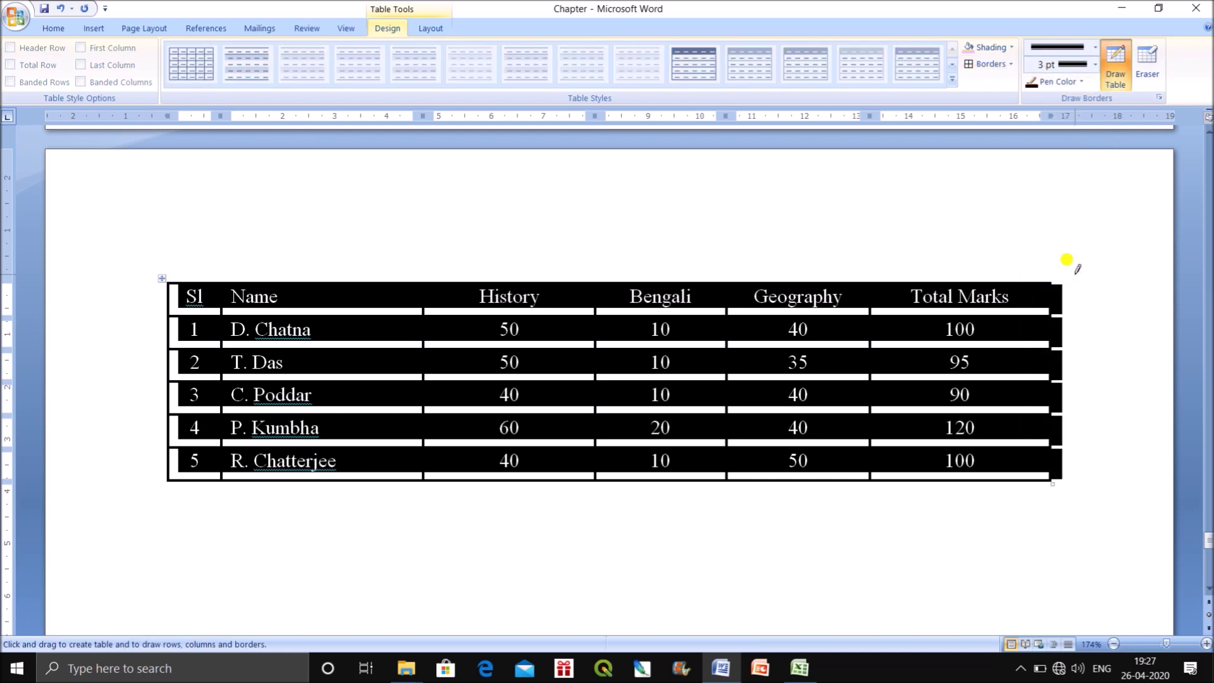
pyautogui.click(1094, 65)
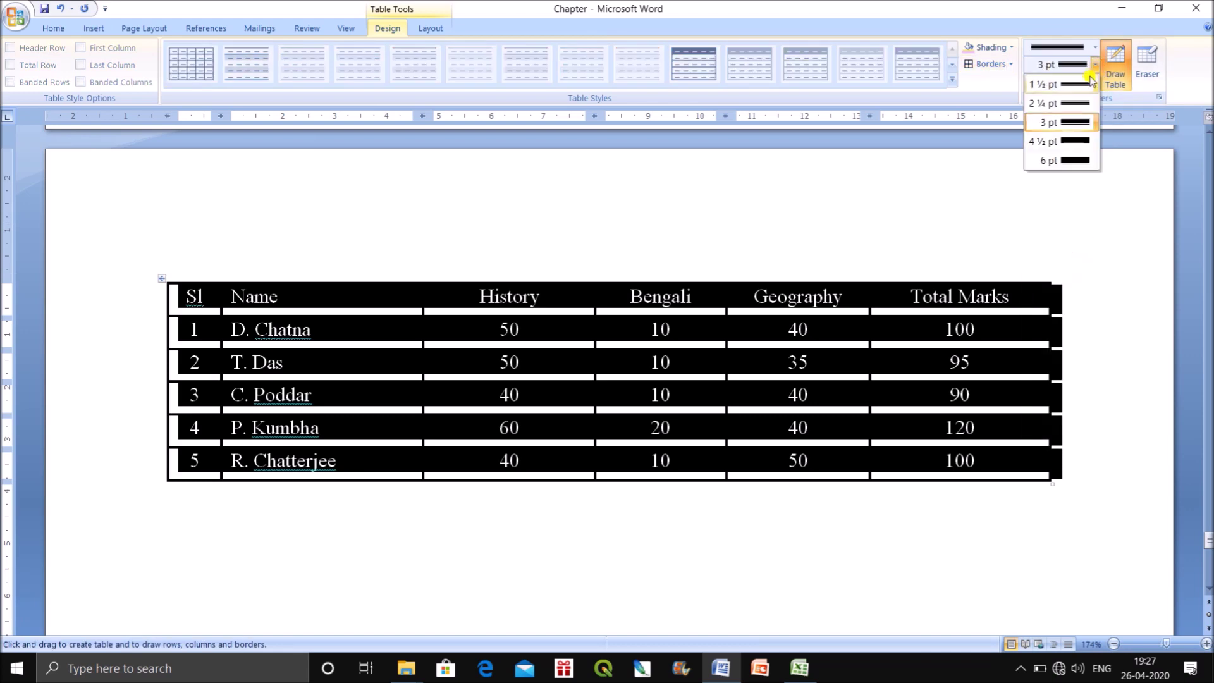
pyautogui.click(1075, 103)
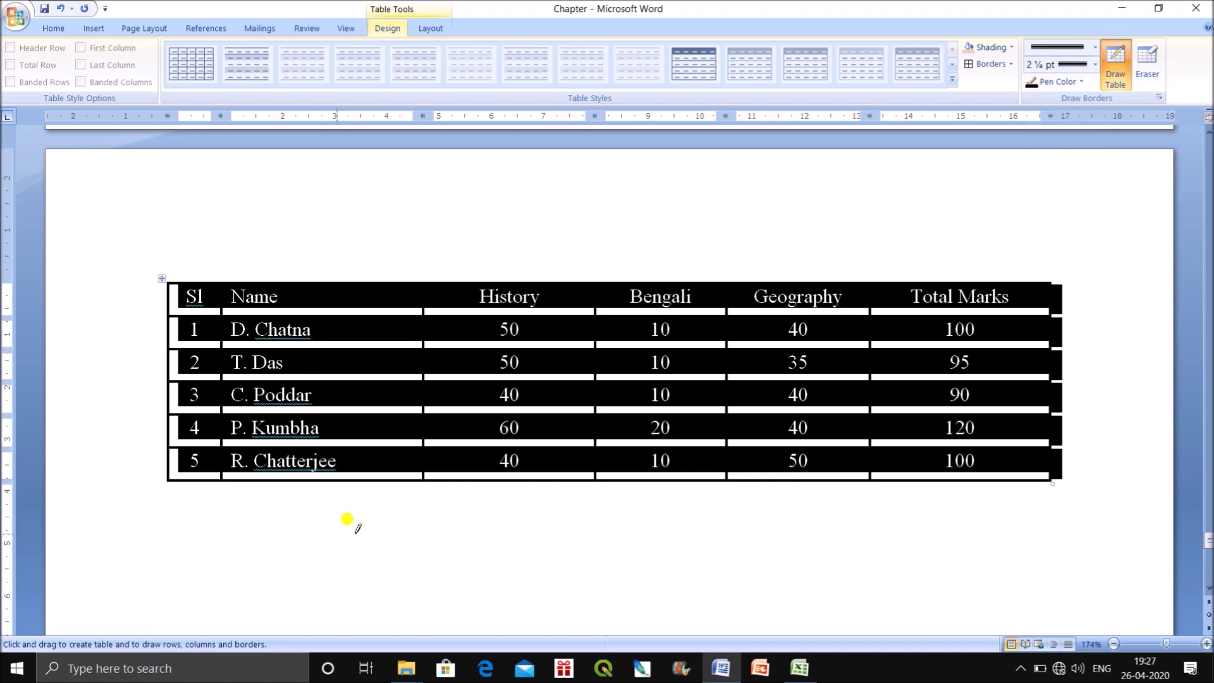
pyautogui.moveTo(169, 476); pyautogui.dragTo(168, 277)
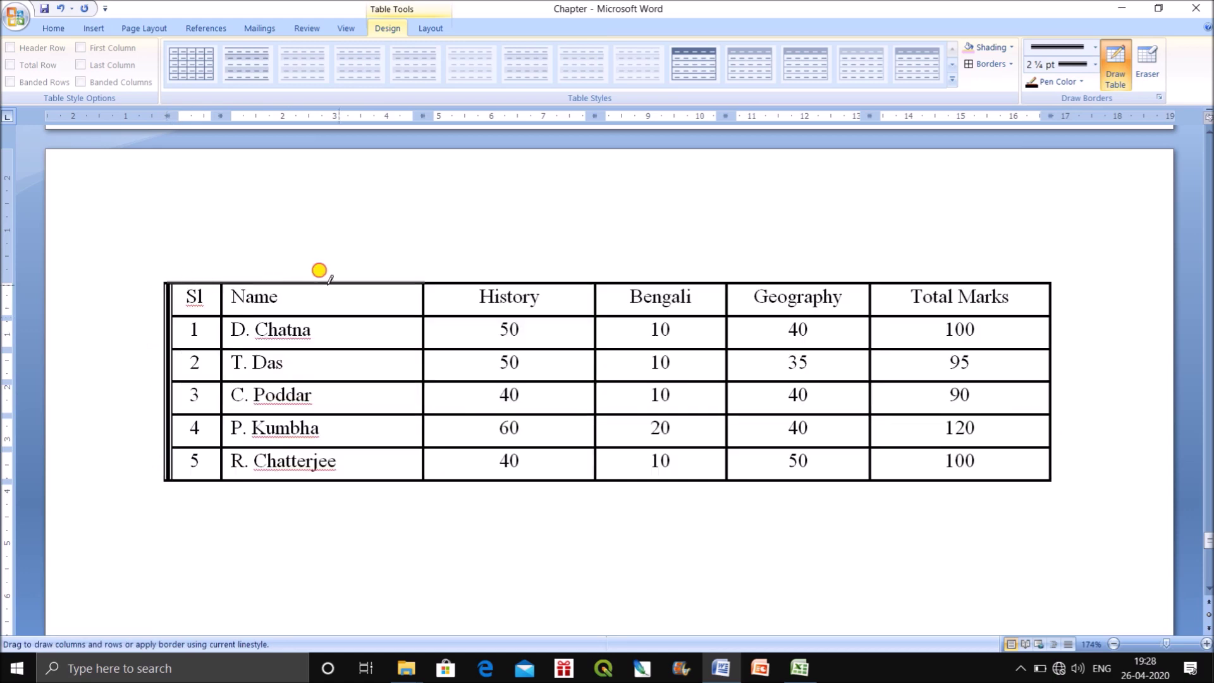
pyautogui.moveTo(1040, 279); pyautogui.dragTo(1050, 278)
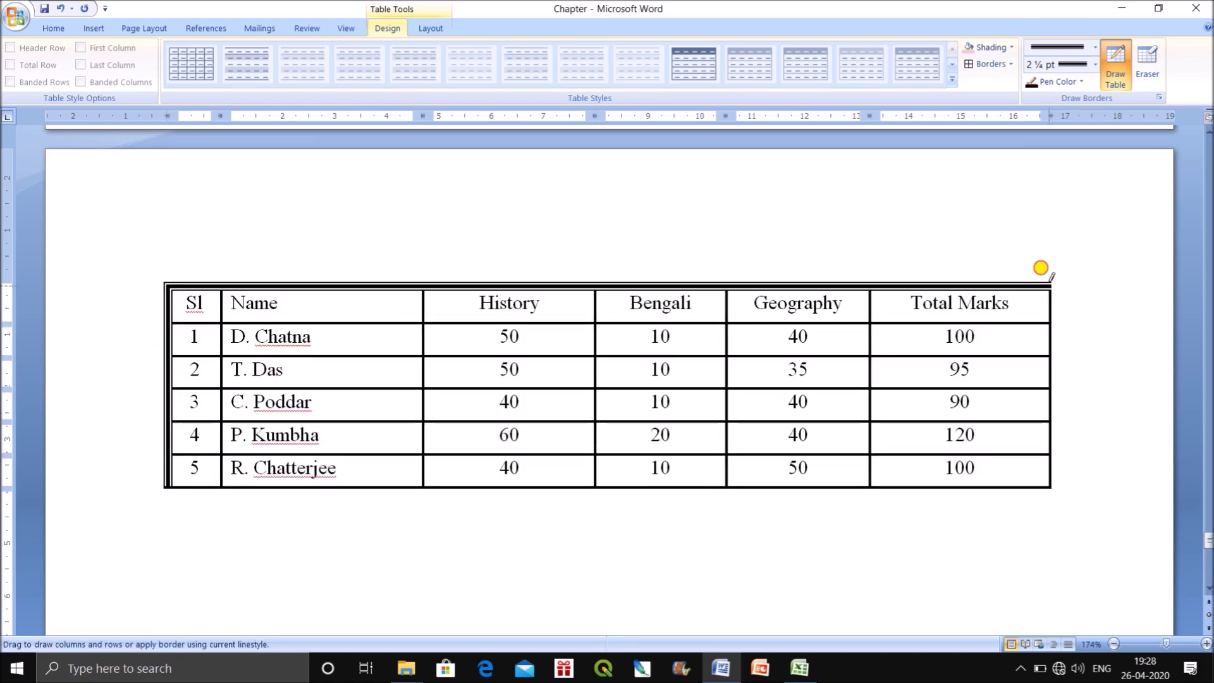
pyautogui.moveTo(1035, 457)
pyautogui.mouseDown()
pyautogui.moveTo(1037, 496)
pyautogui.moveTo(1045, 479)
pyautogui.mouseUp()
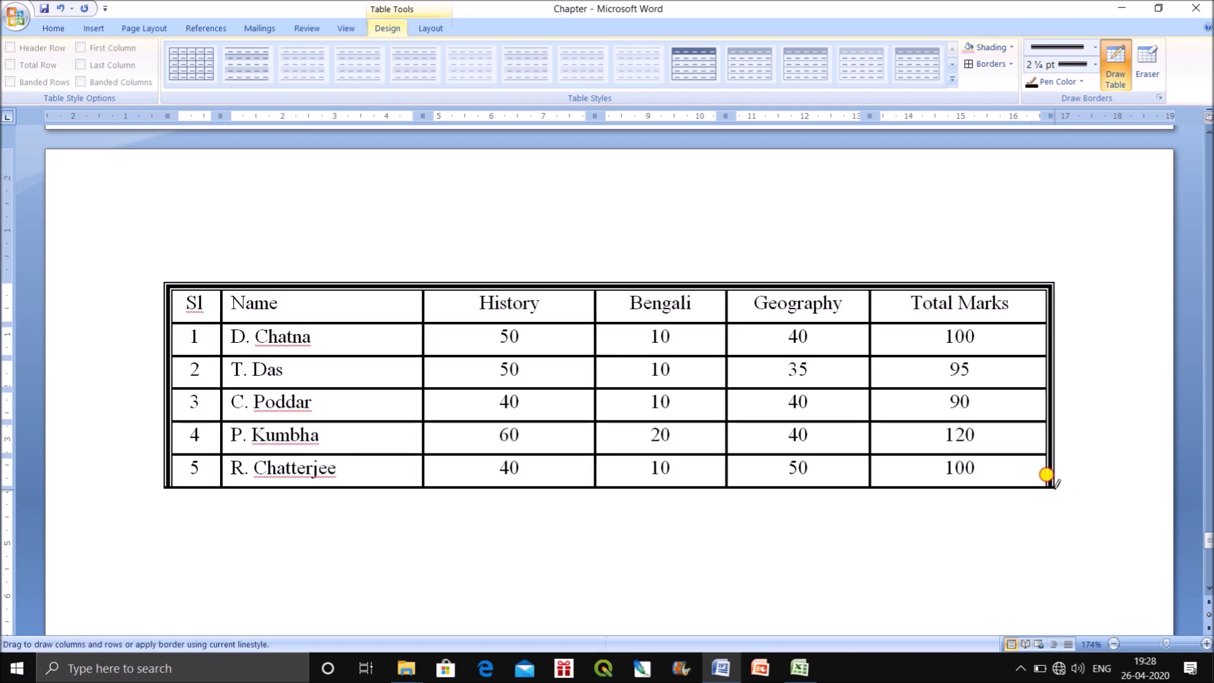
pyautogui.moveTo(222, 487); pyautogui.dragTo(168, 487)
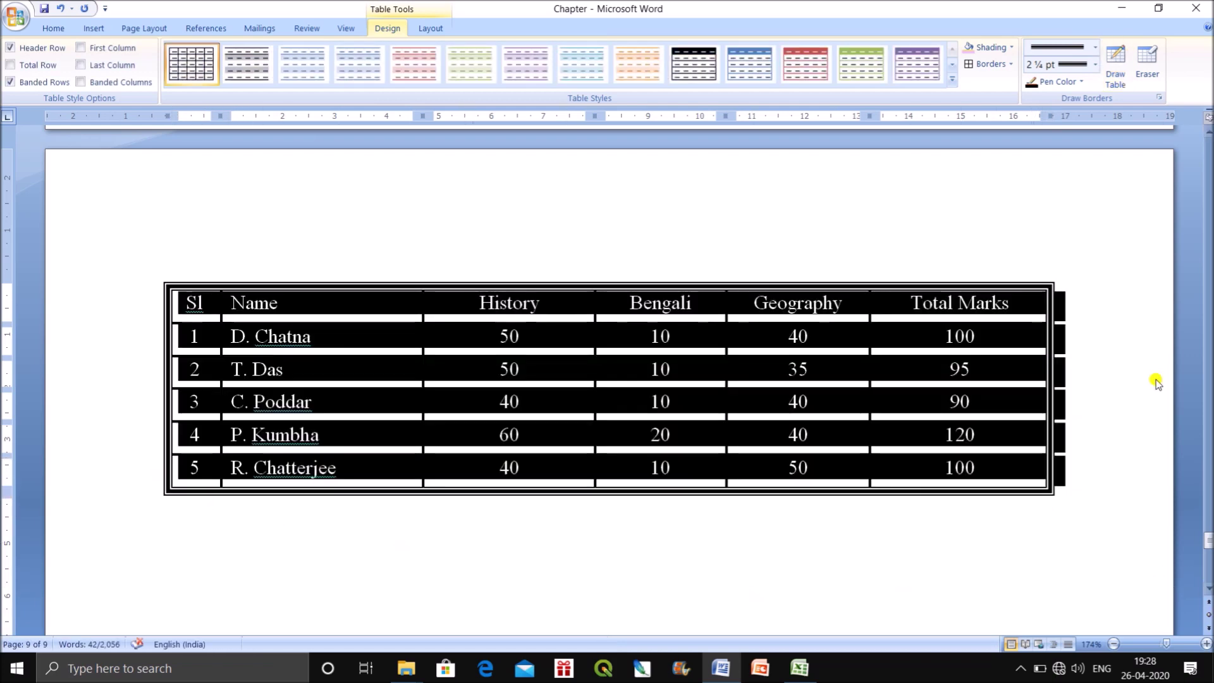
pyautogui.click(1123, 69)
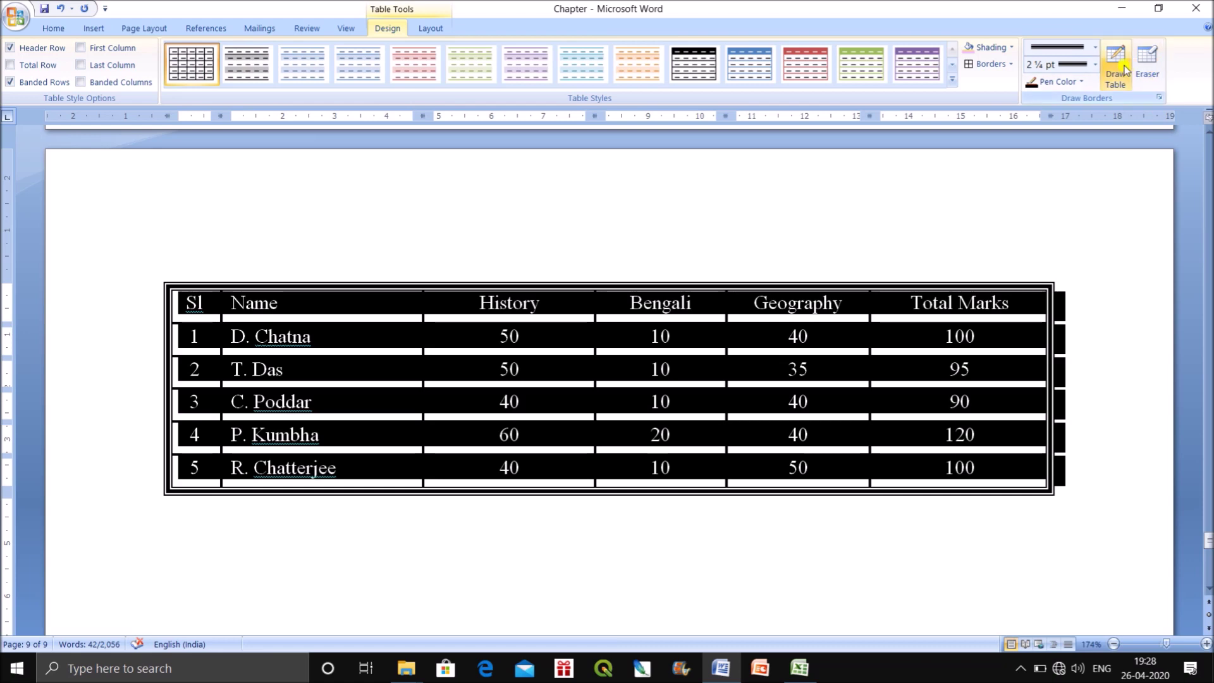
pyautogui.click(1119, 67)
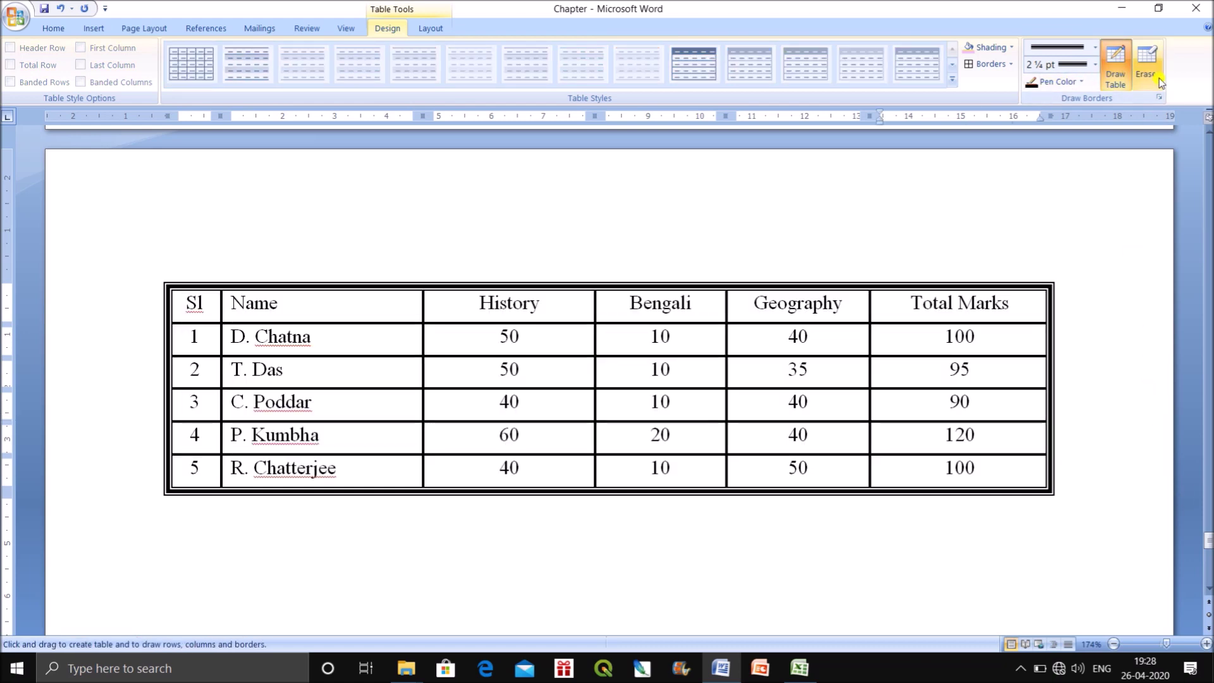
pyautogui.click(1115, 69)
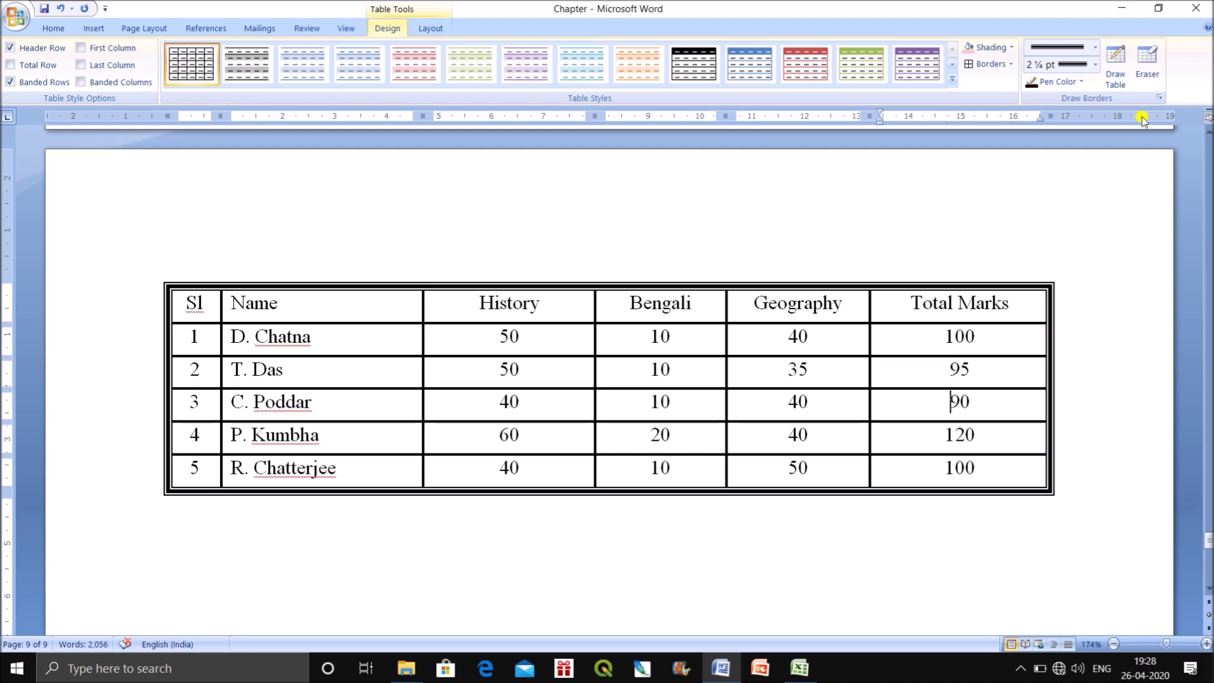
pyautogui.click(1146, 65)
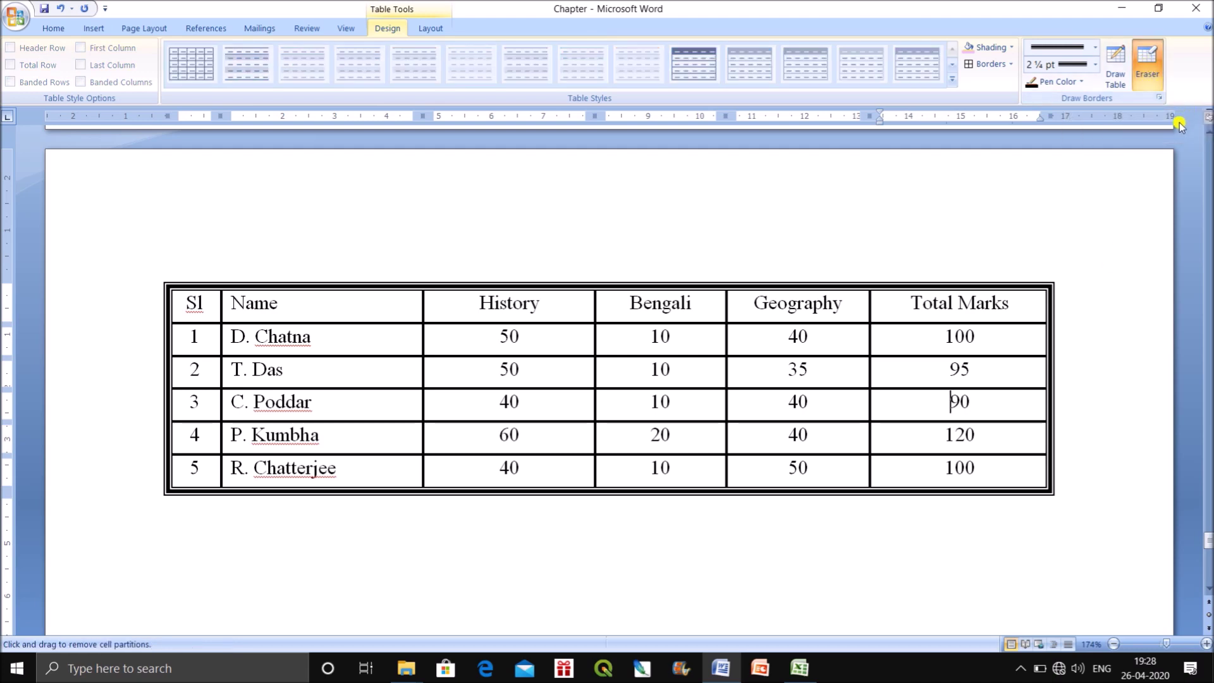
# Draw the outer frame of a new table below the marks table with a 1 ½ pt thin-thick-thin line
pyautogui.click(1128, 76)
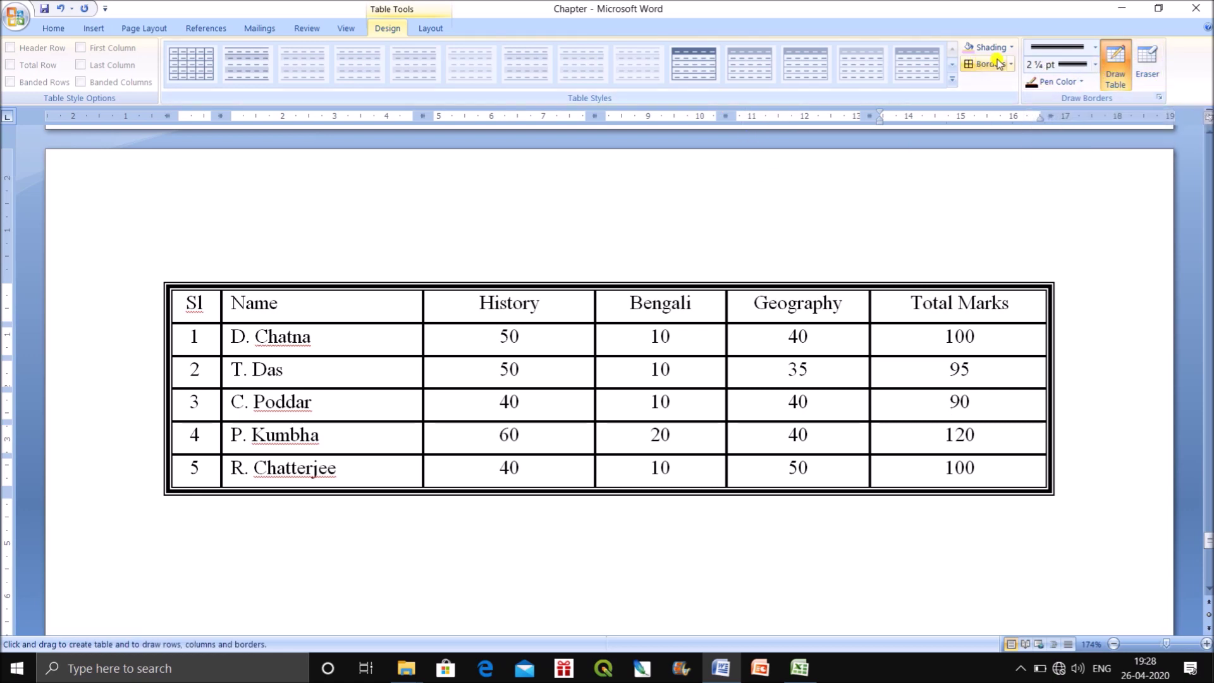
pyautogui.click(1094, 48)
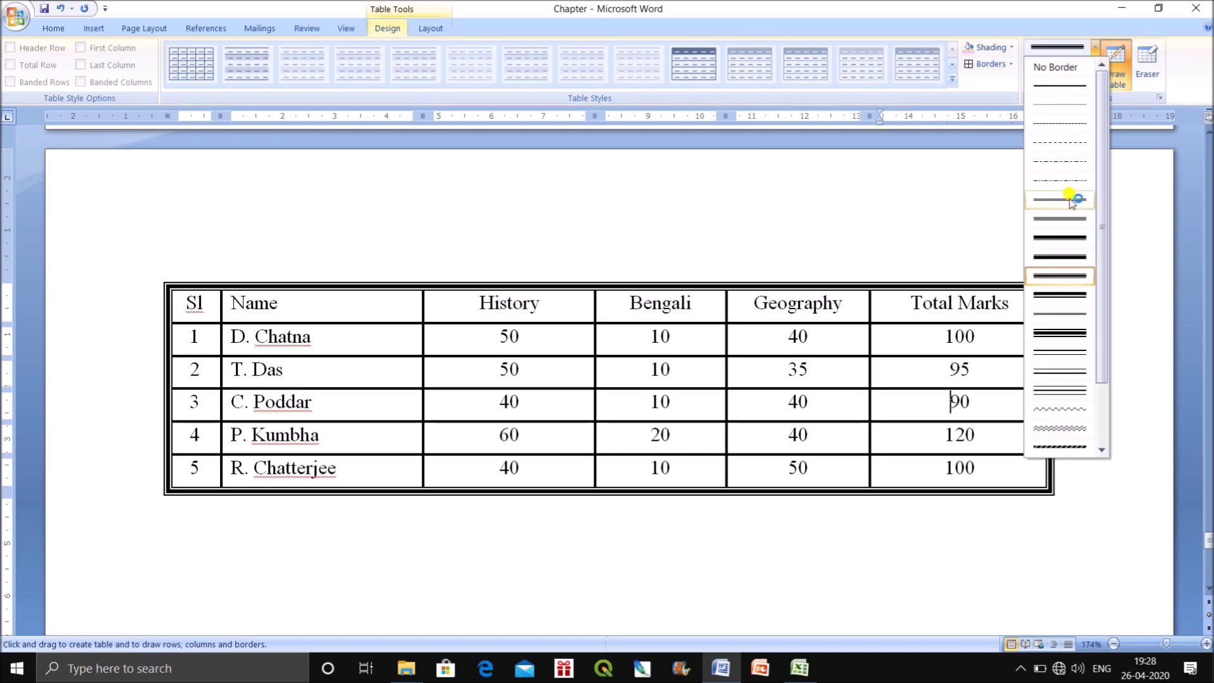
pyautogui.click(1068, 282)
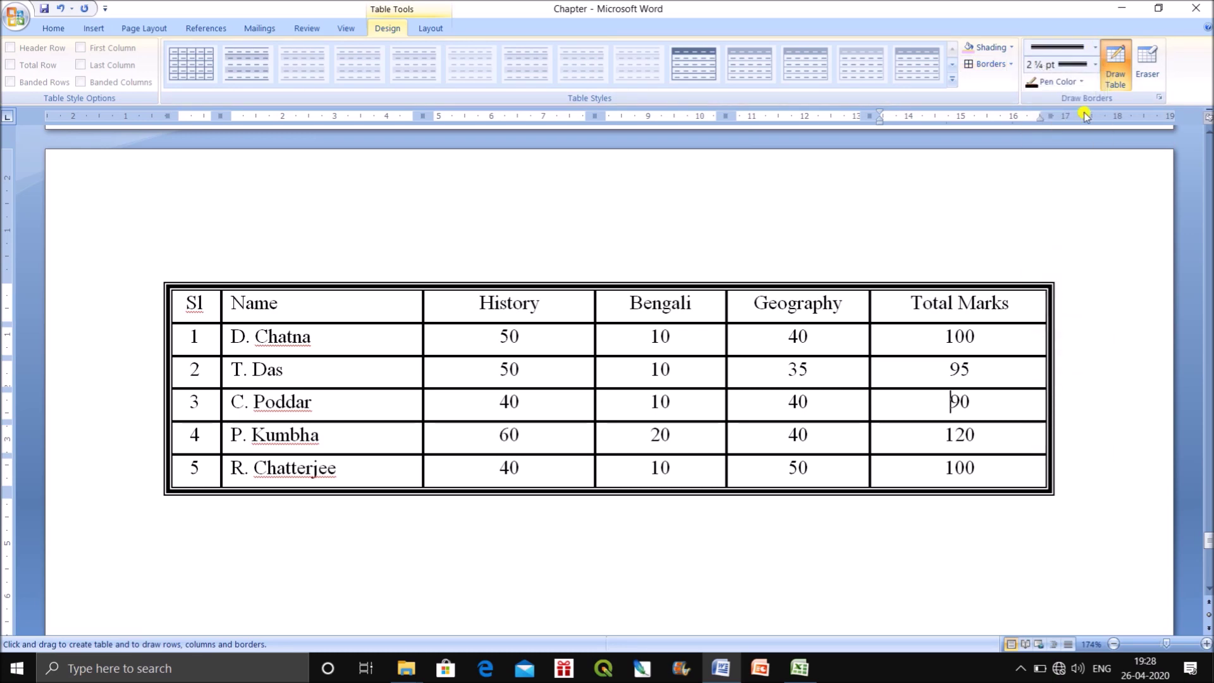
pyautogui.click(1094, 64)
pyautogui.click(1091, 85)
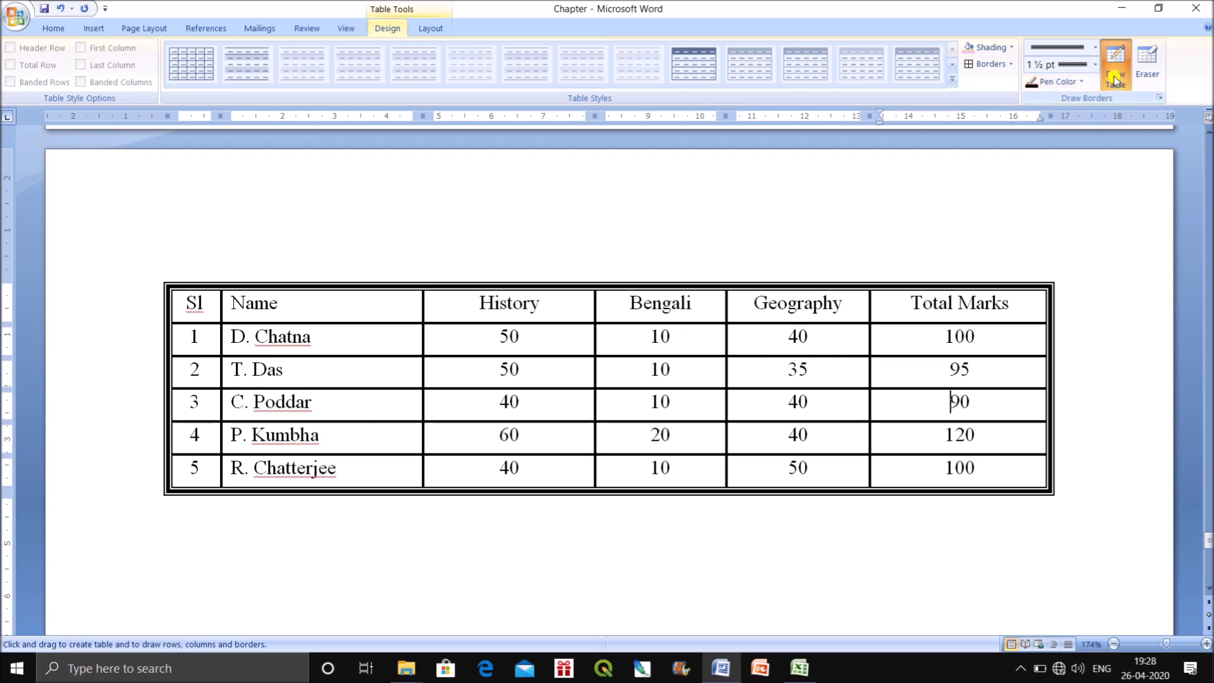
pyautogui.click(1115, 69)
pyautogui.scroll(-1, 596, 588)
pyautogui.scroll(-3, 596, 588)
pyautogui.click(1115, 67)
pyautogui.moveTo(217, 282)
pyautogui.mouseDown()
pyautogui.moveTo(945, 329)
pyautogui.moveTo(1024, 493)
pyautogui.moveTo(1036, 558)
pyautogui.mouseUp()
# Draw four horizontal lines across the new table to divide it into five rows
pyautogui.moveTo(215, 328); pyautogui.dragTo(1014, 329)
pyautogui.moveTo(215, 379); pyautogui.dragTo(1011, 380)
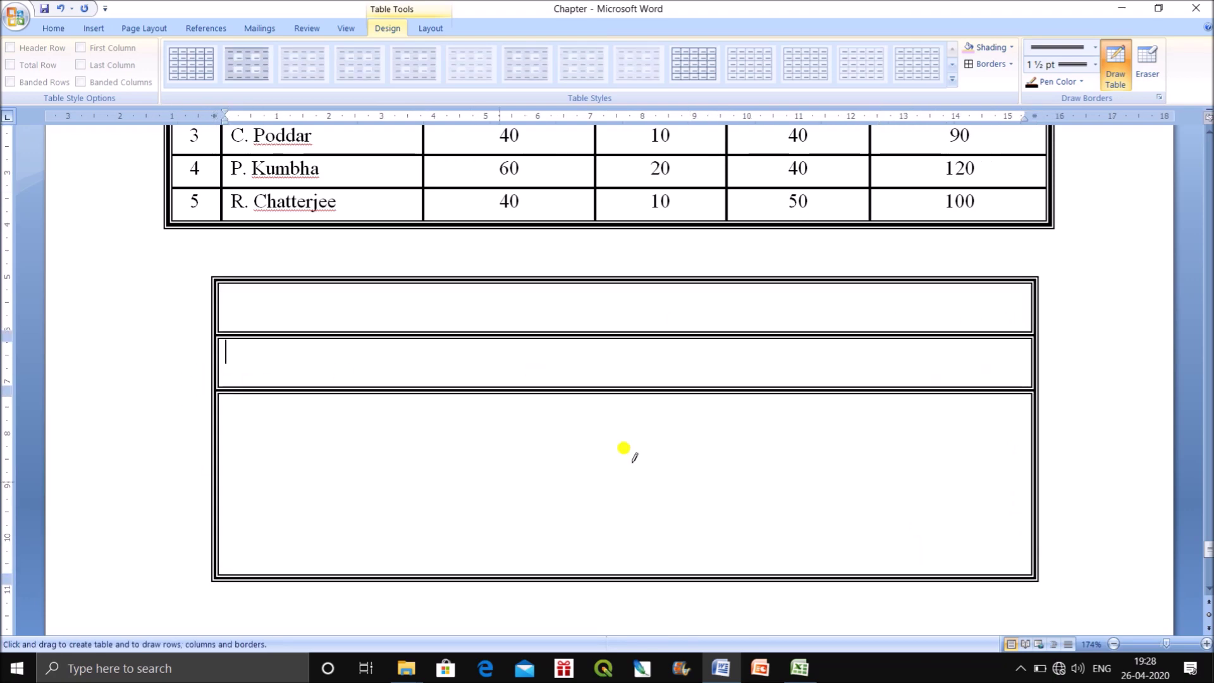
pyautogui.moveTo(221, 448); pyautogui.dragTo(929, 445)
pyautogui.moveTo(218, 501); pyautogui.dragTo(986, 507)
# Draw four vertical lines through the new table to divide it into five columns
pyautogui.moveTo(278, 271)
pyautogui.mouseDown()
pyautogui.moveTo(244, 493)
pyautogui.moveTo(290, 577)
pyautogui.moveTo(280, 576)
pyautogui.mouseUp()
pyautogui.moveTo(497, 270); pyautogui.dragTo(506, 562)
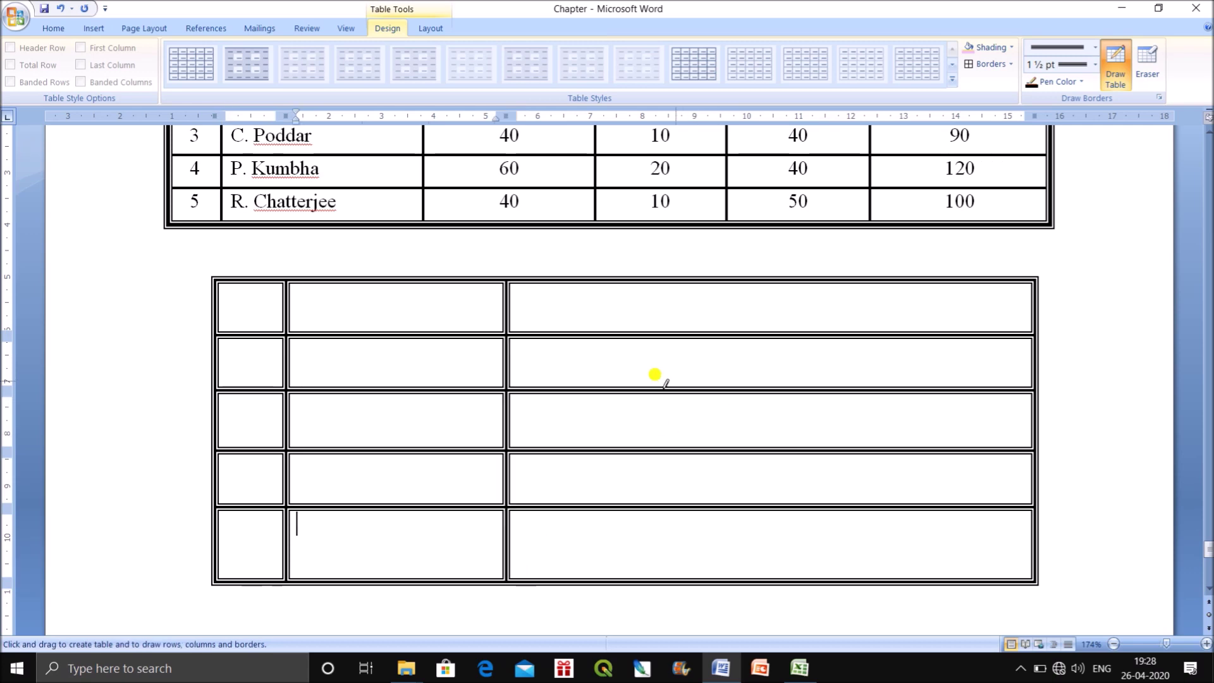
pyautogui.moveTo(764, 277); pyautogui.dragTo(767, 578)
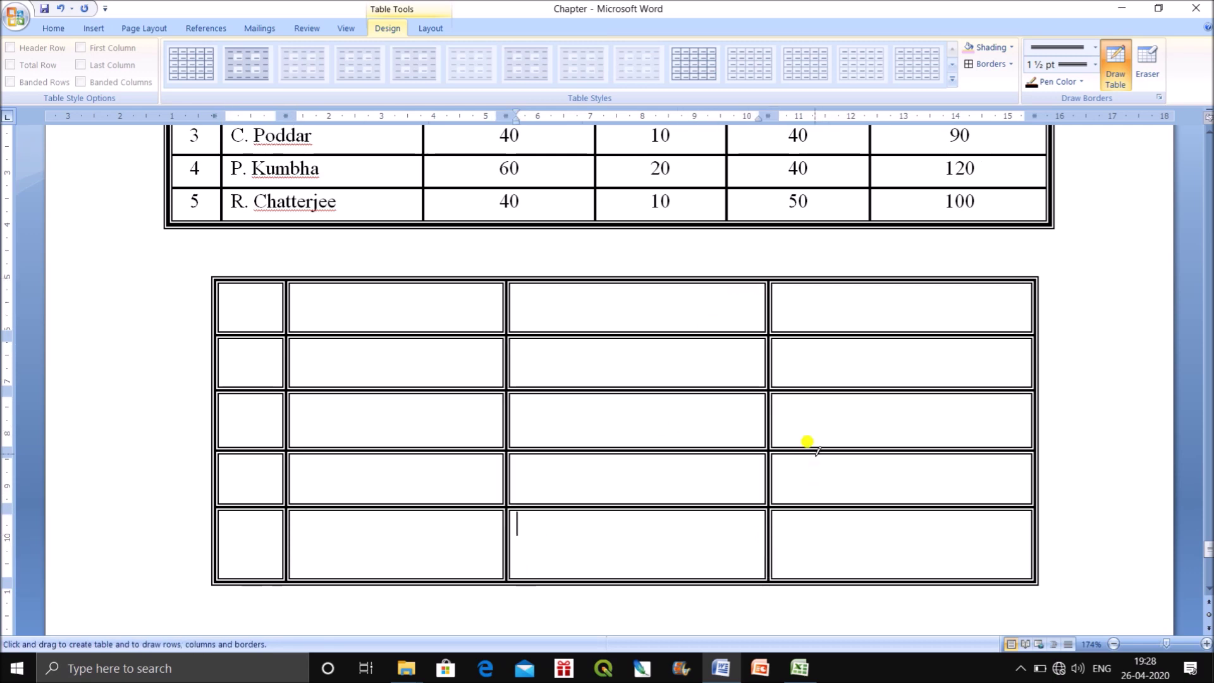
pyautogui.moveTo(903, 276); pyautogui.dragTo(911, 572)
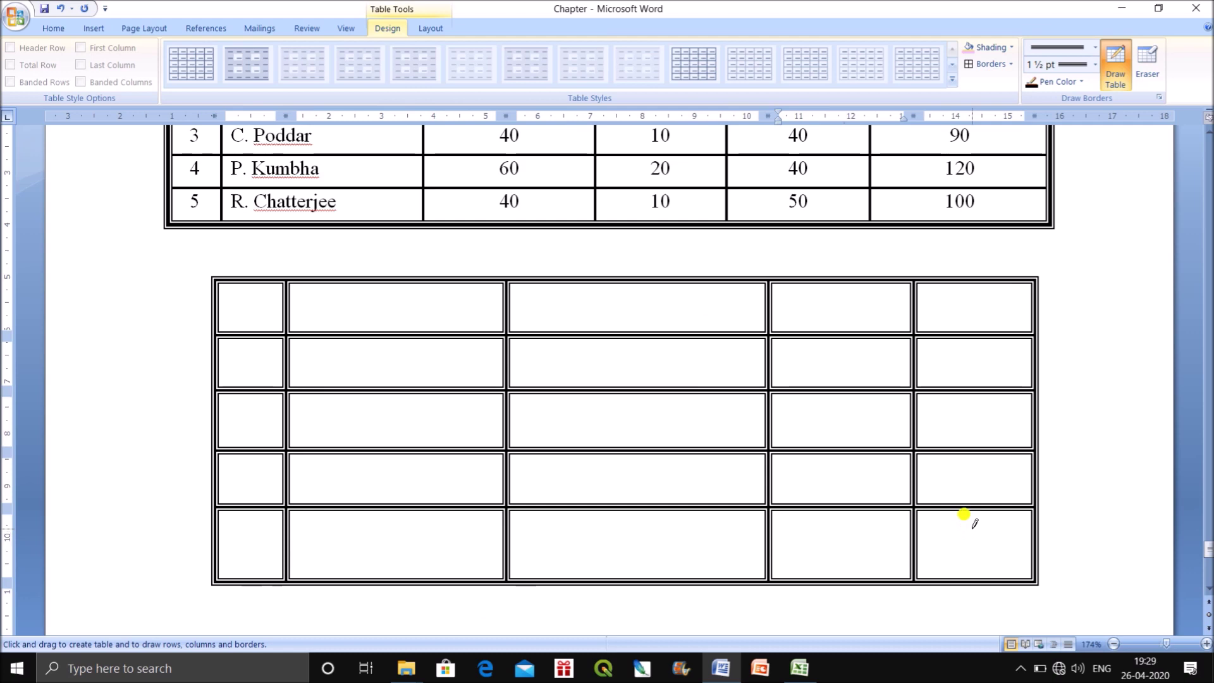
# Undo the drawing of the whole second table and return to the marks table
pyautogui.hotkey('ctrl', 'z')
pyautogui.hotkey('ctrl', 'z')
pyautogui.hotkey('ctrl', 'z')
pyautogui.hotkey('ctrl', 'z')
pyautogui.hotkey('ctrl', 'z')
pyautogui.hotkey('ctrl', 'z')
pyautogui.hotkey('ctrl', 'z')
pyautogui.hotkey('ctrl', 'z')
pyautogui.hotkey('ctrl', 'z')
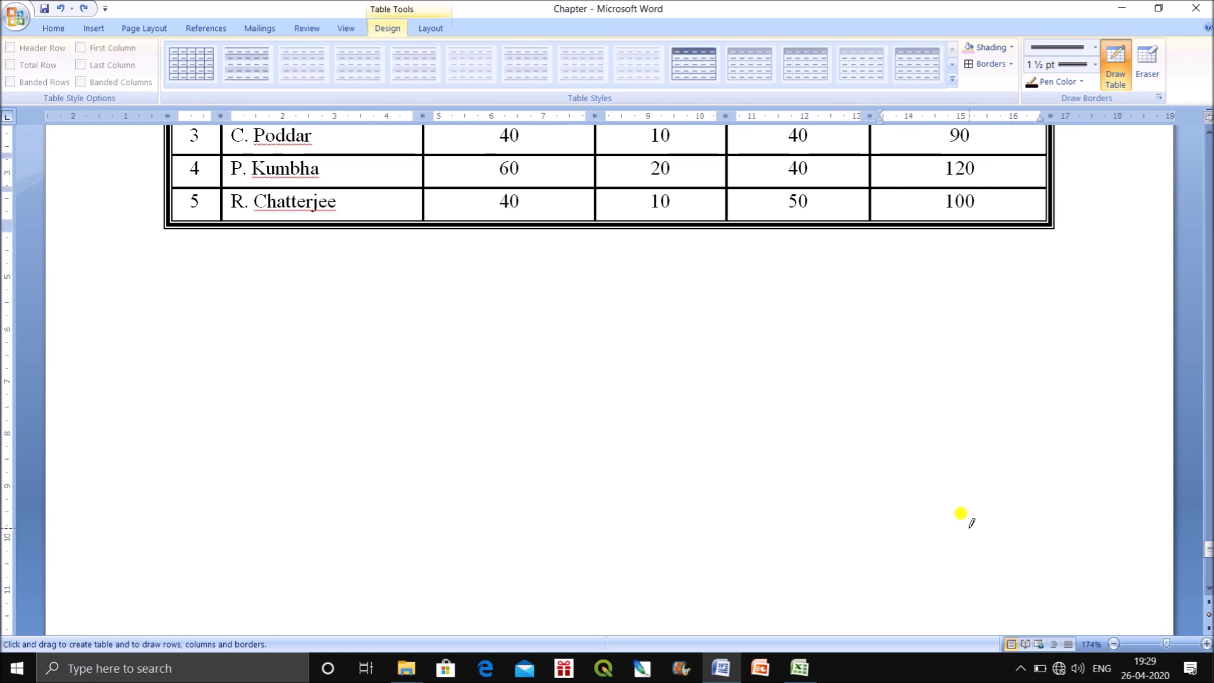
pyautogui.scroll(4, 971, 443)
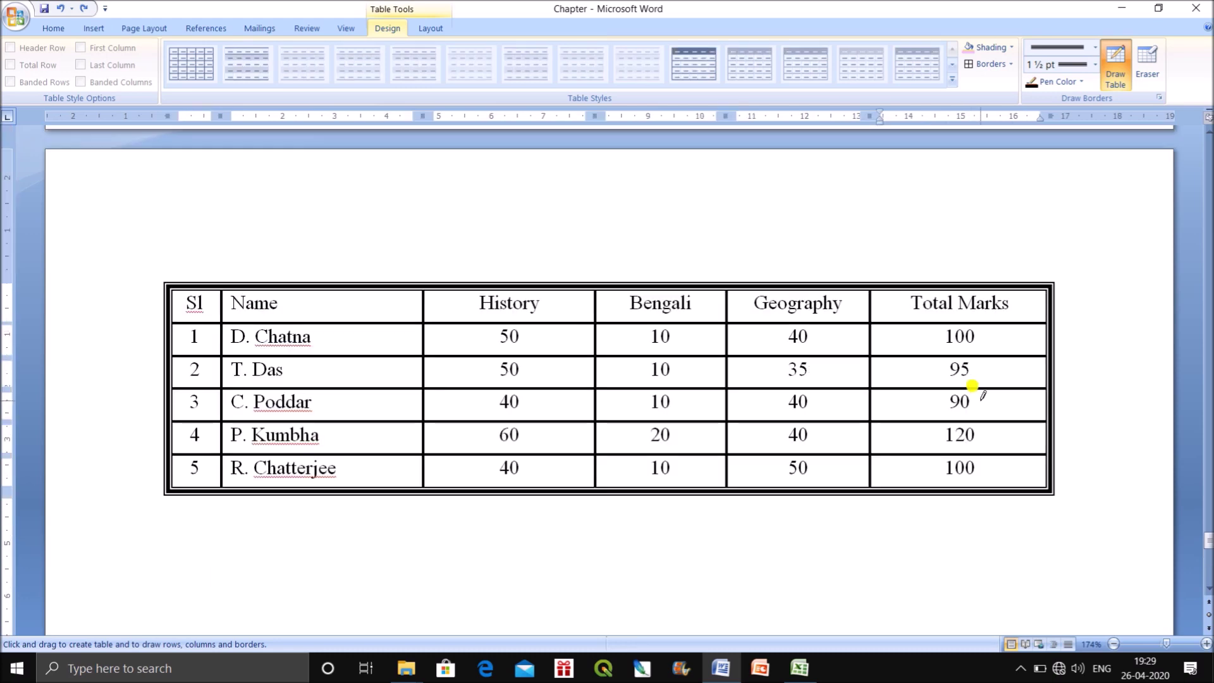
# Erase the line under the header row, the border between Name and History, and the table's bottom border
pyautogui.click(1149, 61)
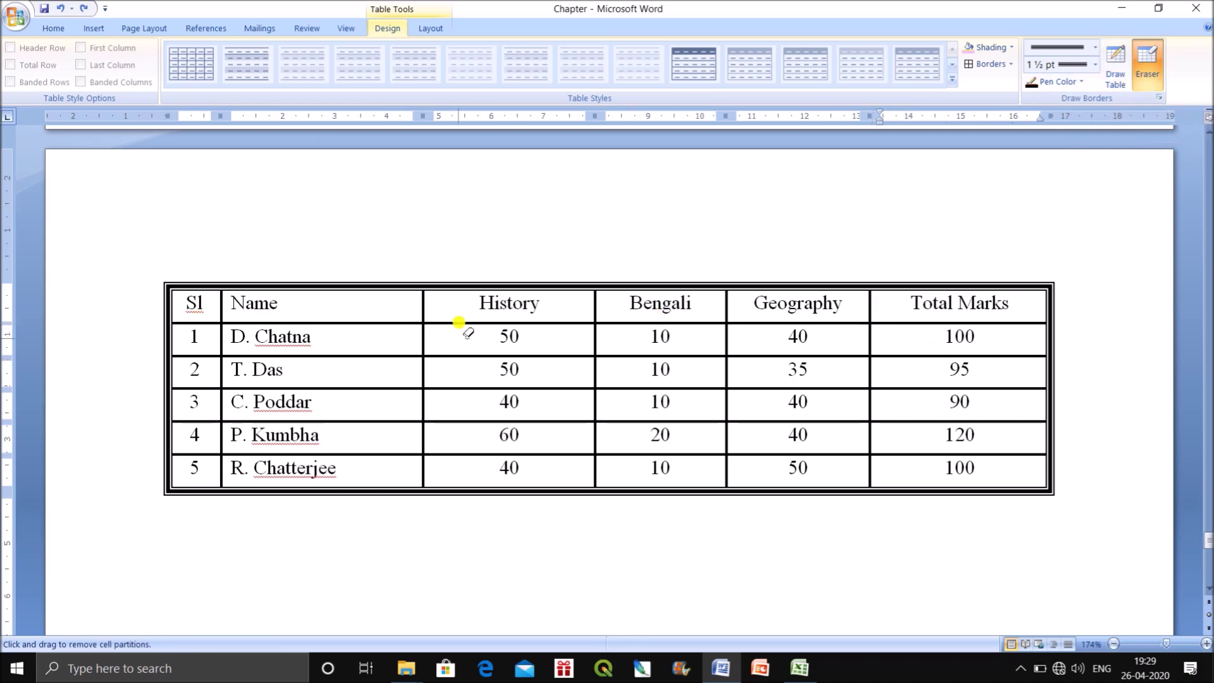
pyautogui.moveTo(168, 310); pyautogui.dragTo(1012, 316)
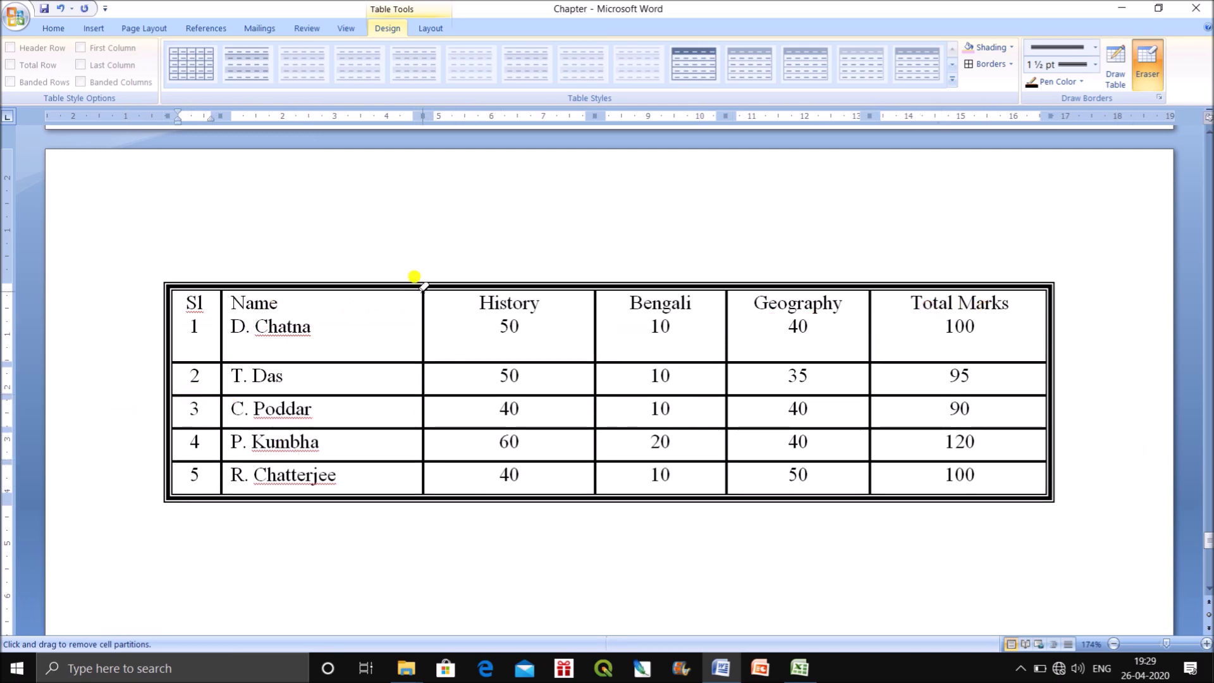
pyautogui.moveTo(421, 287); pyautogui.dragTo(417, 500)
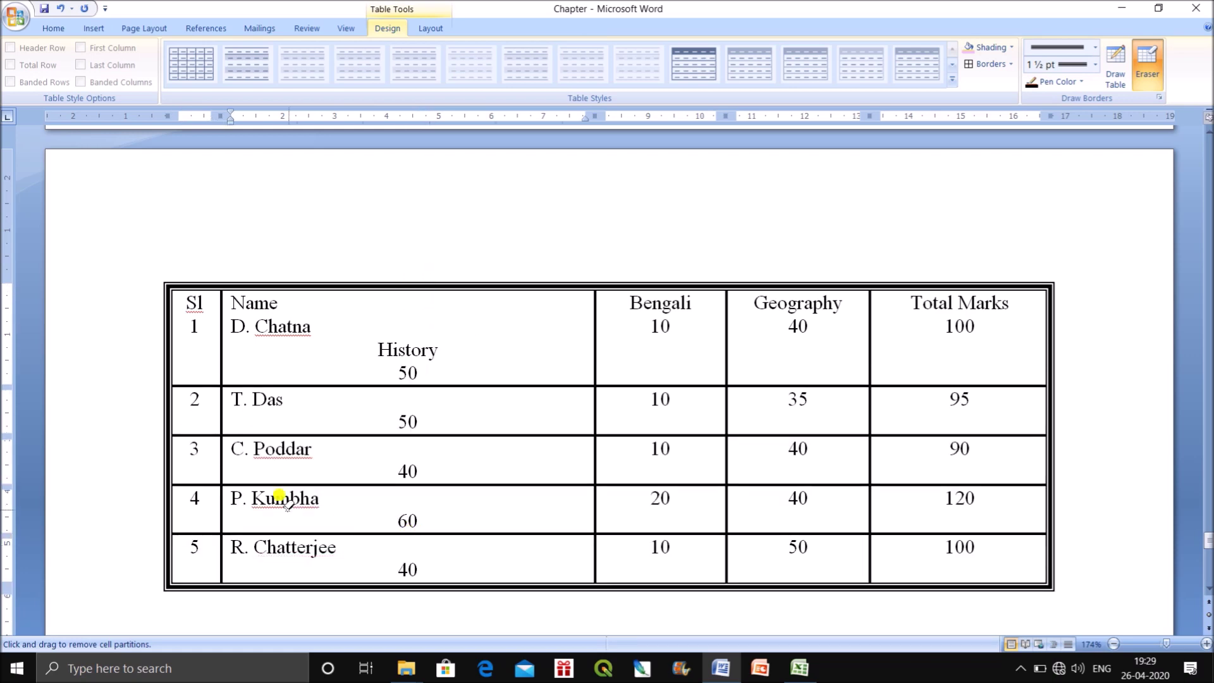
pyautogui.moveTo(160, 576); pyautogui.dragTo(1047, 572)
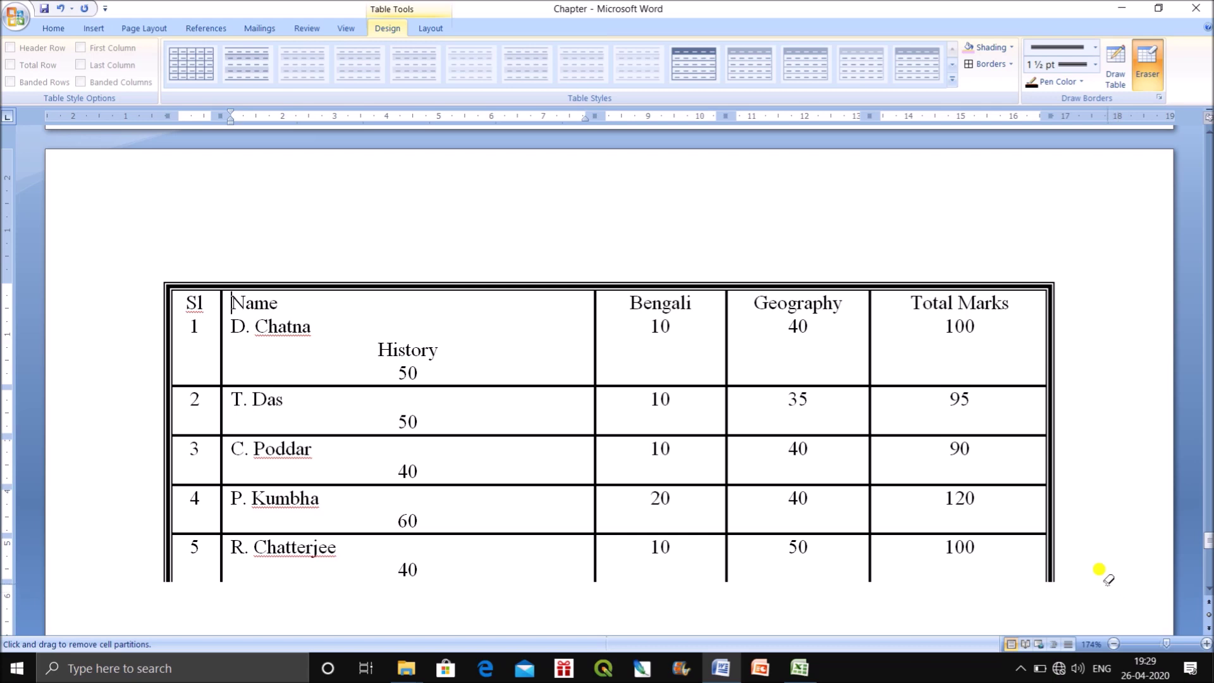
pyautogui.scroll(-1, 1047, 506)
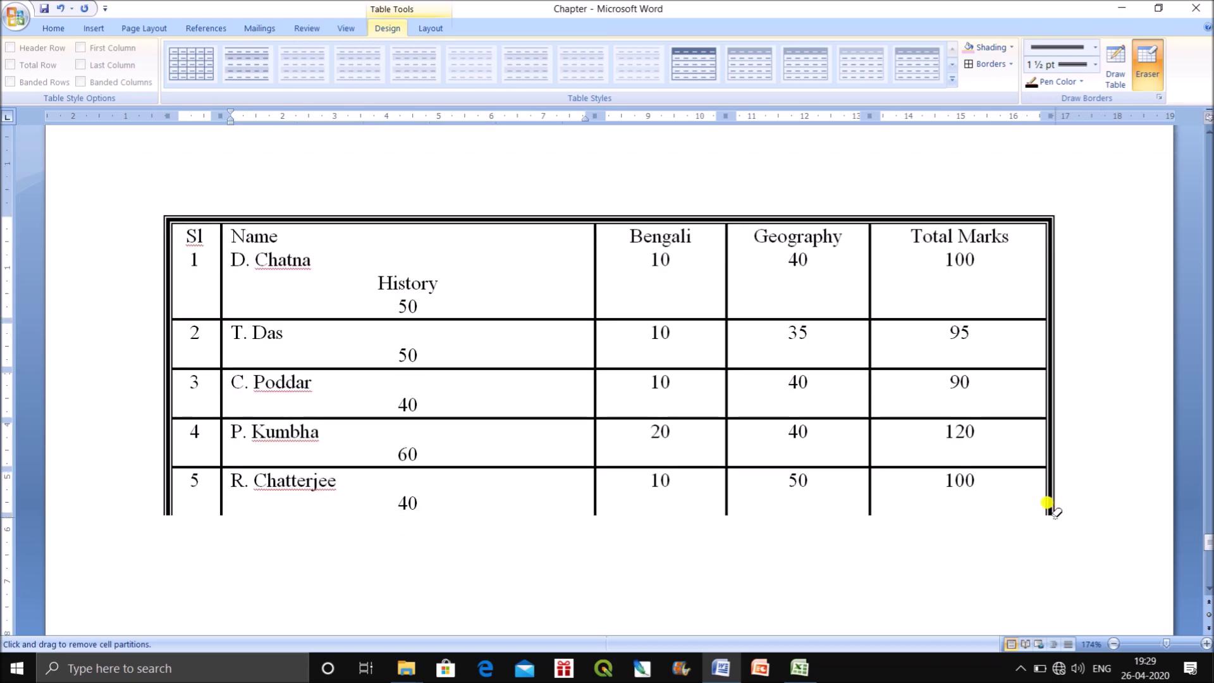
# Undo the erased lines and the drawn outer borders, back to the plain single-line marks table
pyautogui.hotkey('ctrl', 'z')
pyautogui.hotkey('ctrl', 'z')
pyautogui.hotkey('ctrl', 'z')
pyautogui.hotkey('ctrl', 'z')
pyautogui.hotkey('ctrl', 'z')
pyautogui.hotkey('ctrl', 'z')
pyautogui.hotkey('ctrl', 'z')
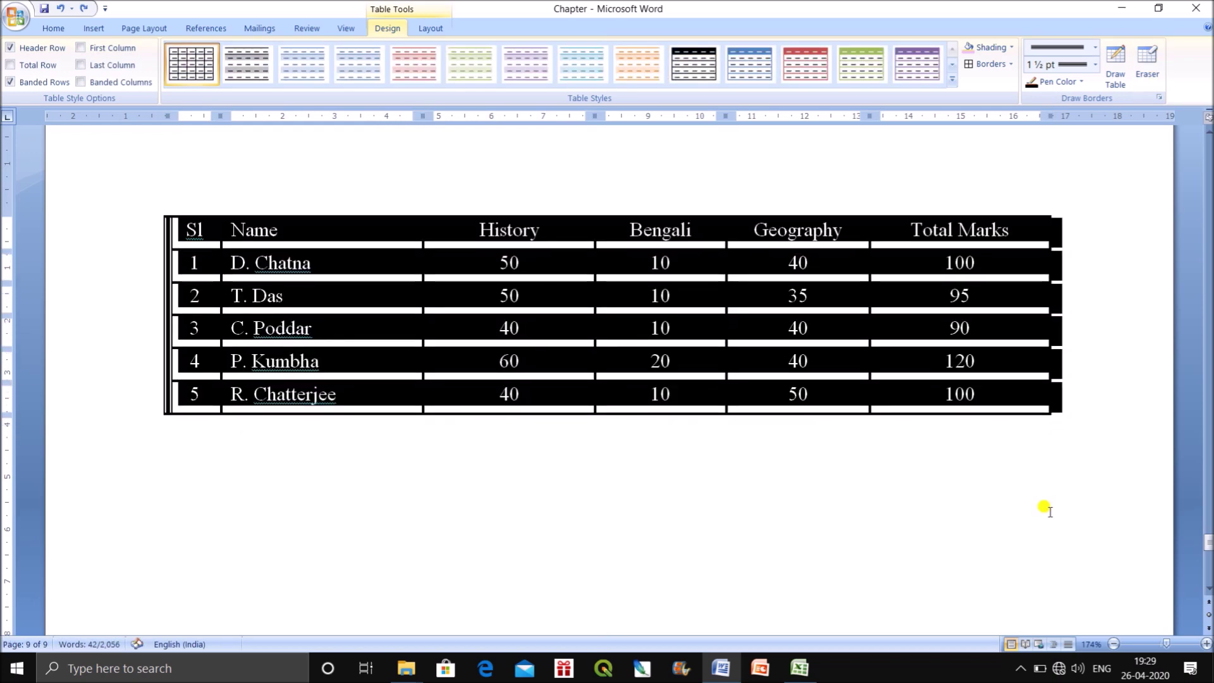
pyautogui.hotkey('ctrl', 'z')
pyautogui.hotkey('ctrl', 'z')
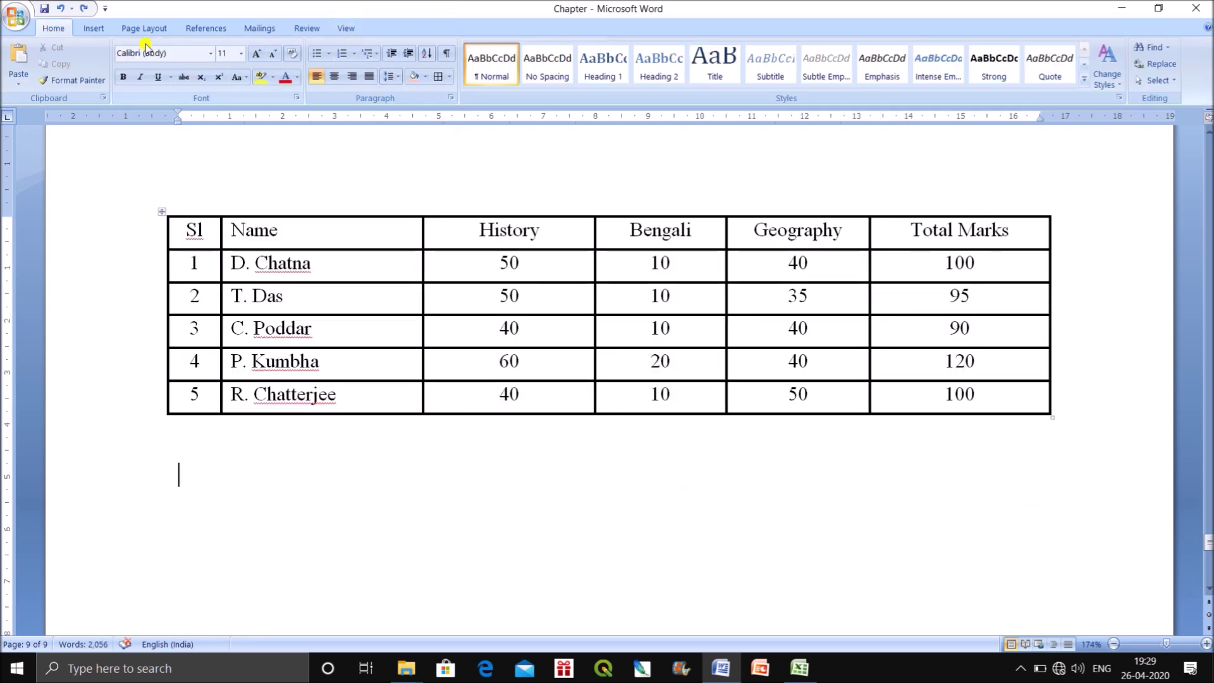
# Select the whole marks table and examine its shading, line style and border options
pyautogui.click(162, 211)
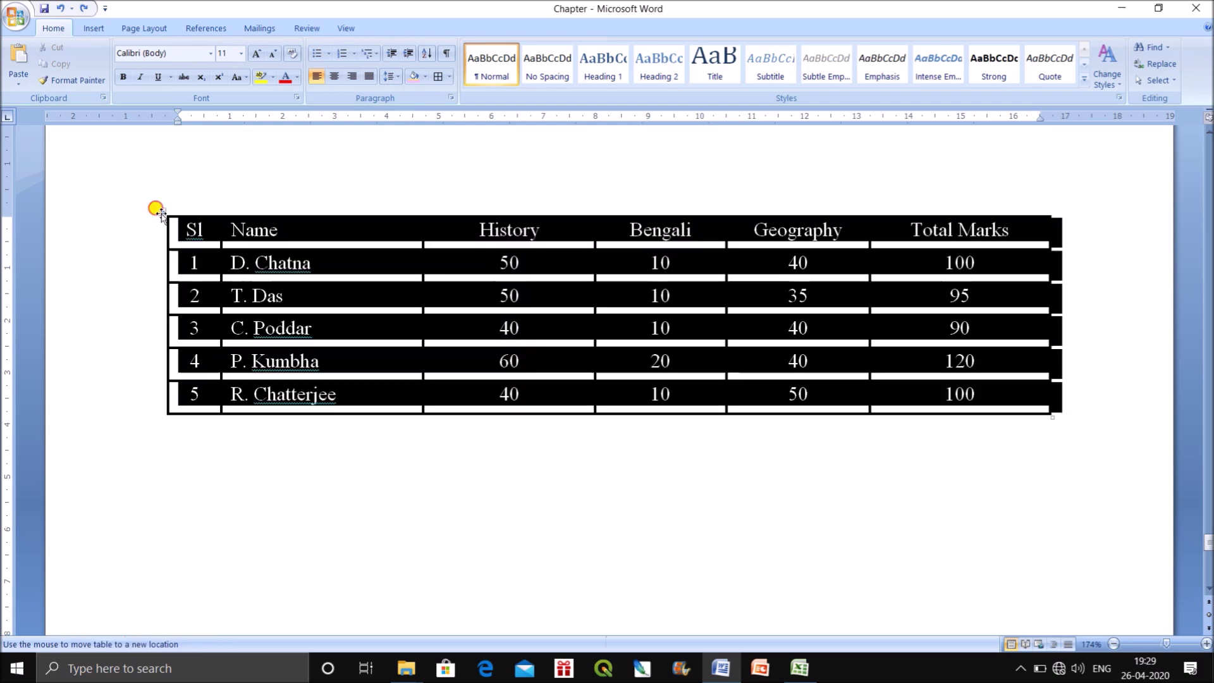
pyautogui.click(386, 29)
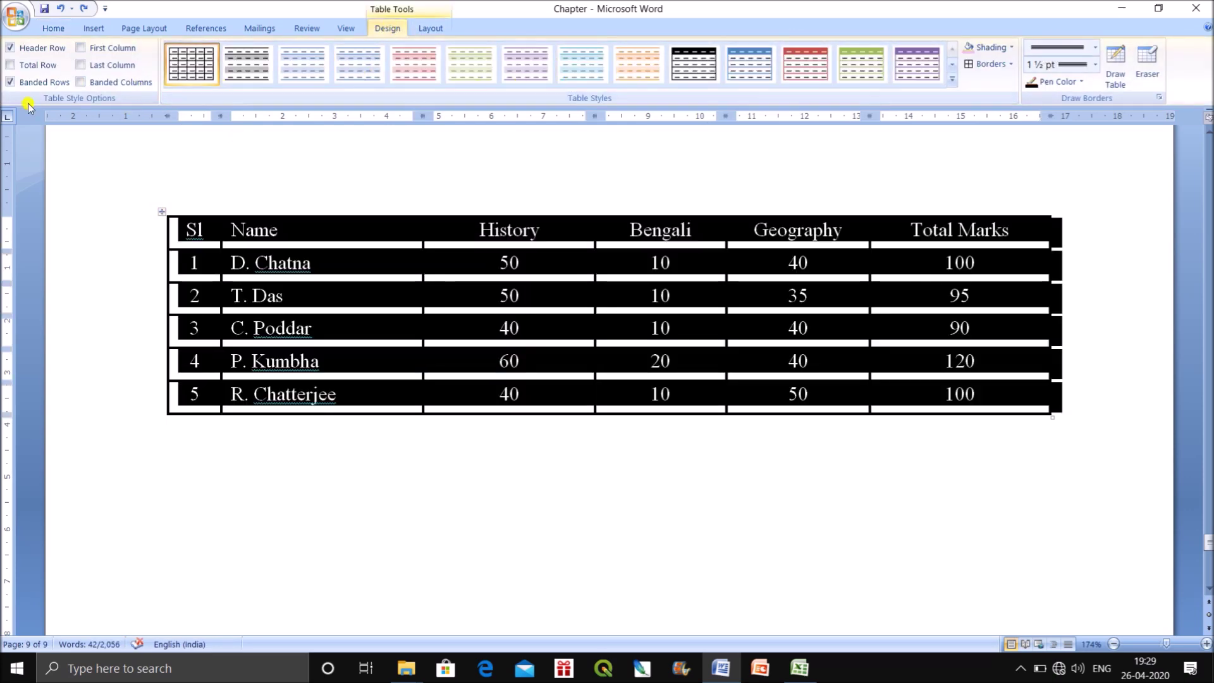
pyautogui.click(999, 50)
pyautogui.click(1149, 174)
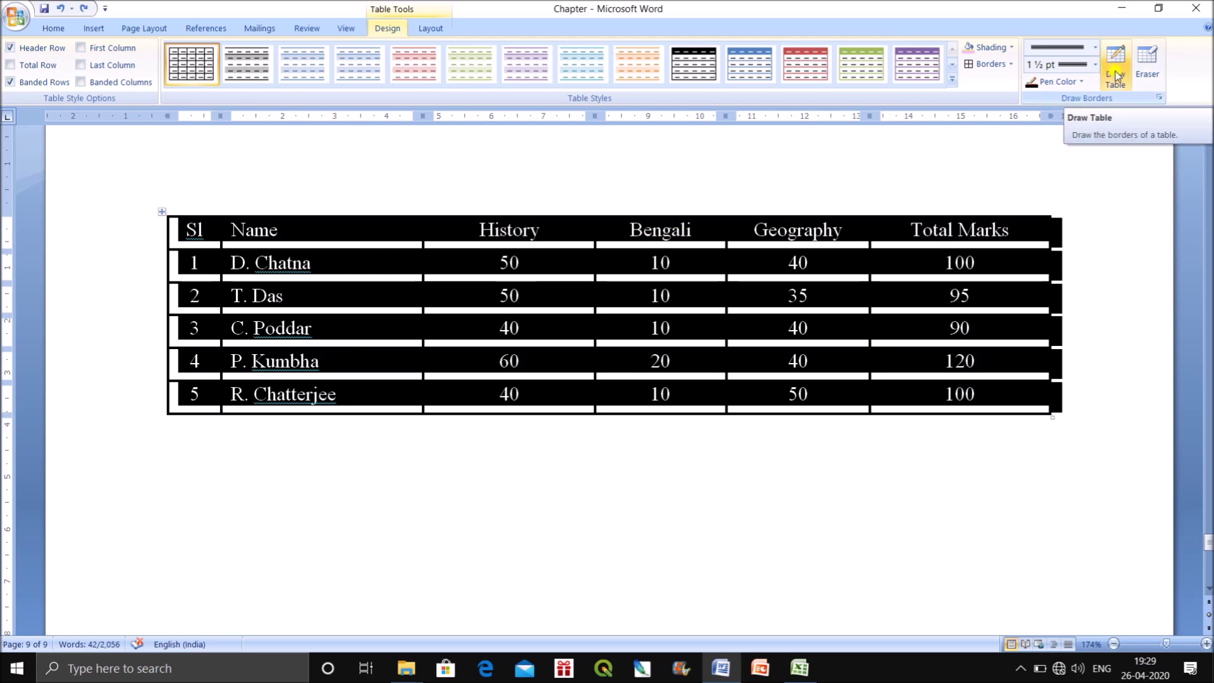
pyautogui.click(1095, 46)
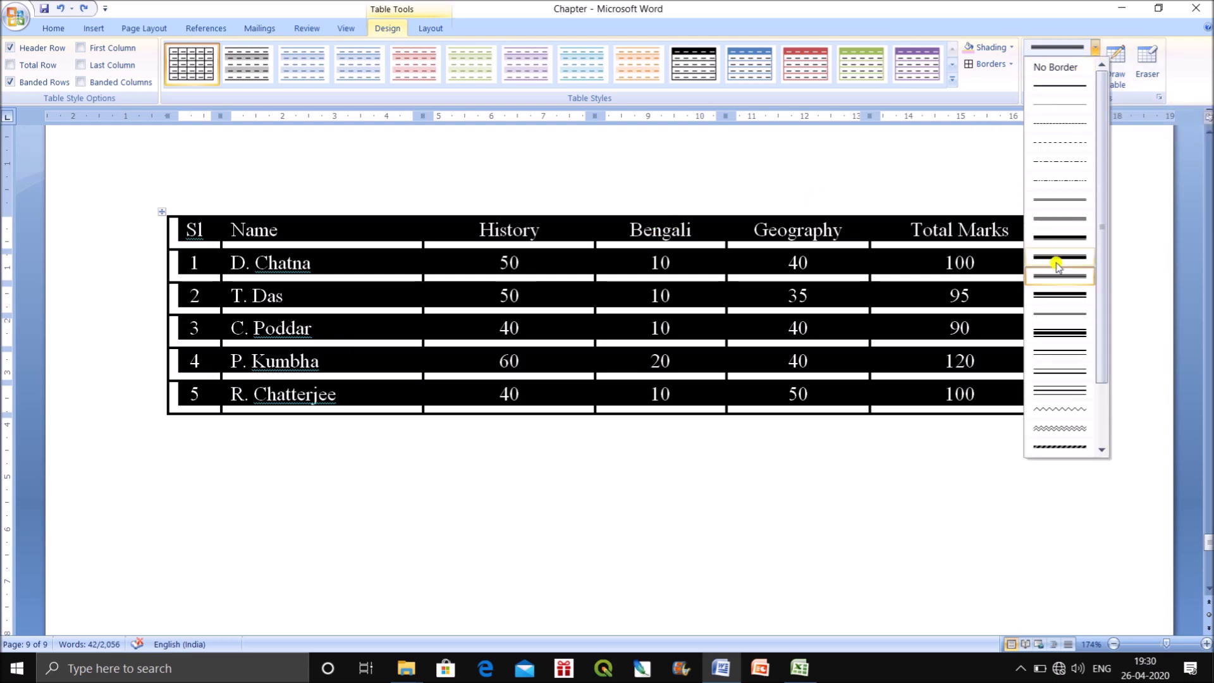
pyautogui.click(1068, 237)
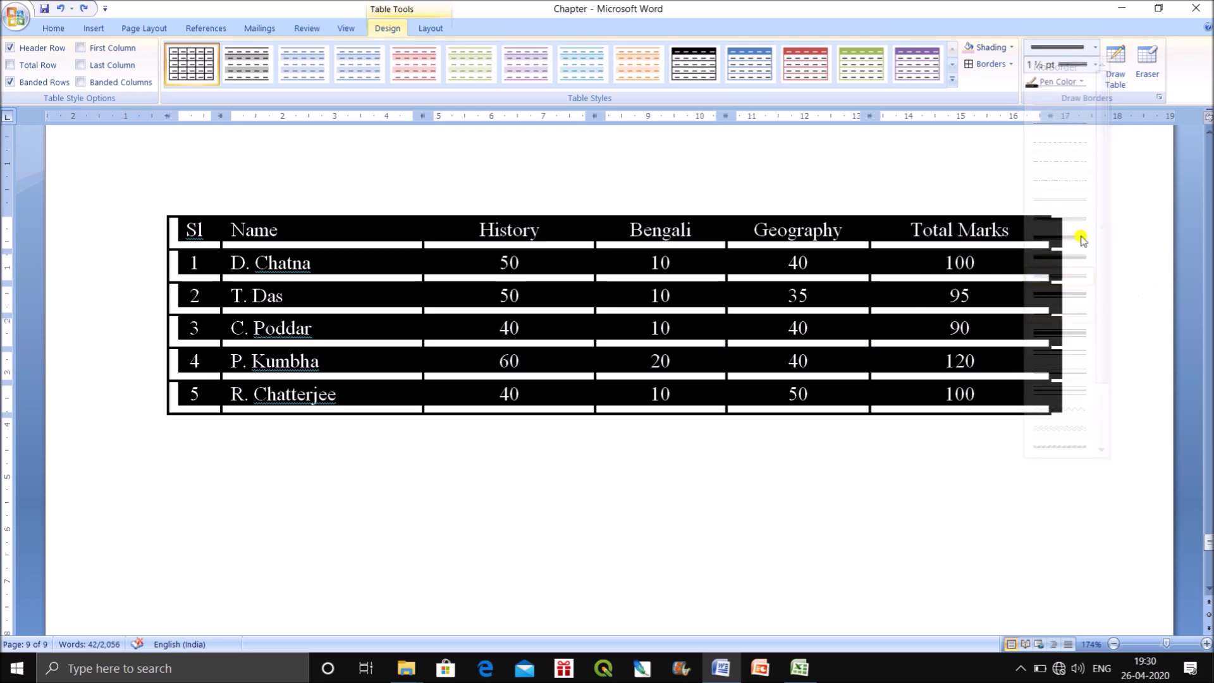
pyautogui.click(1010, 63)
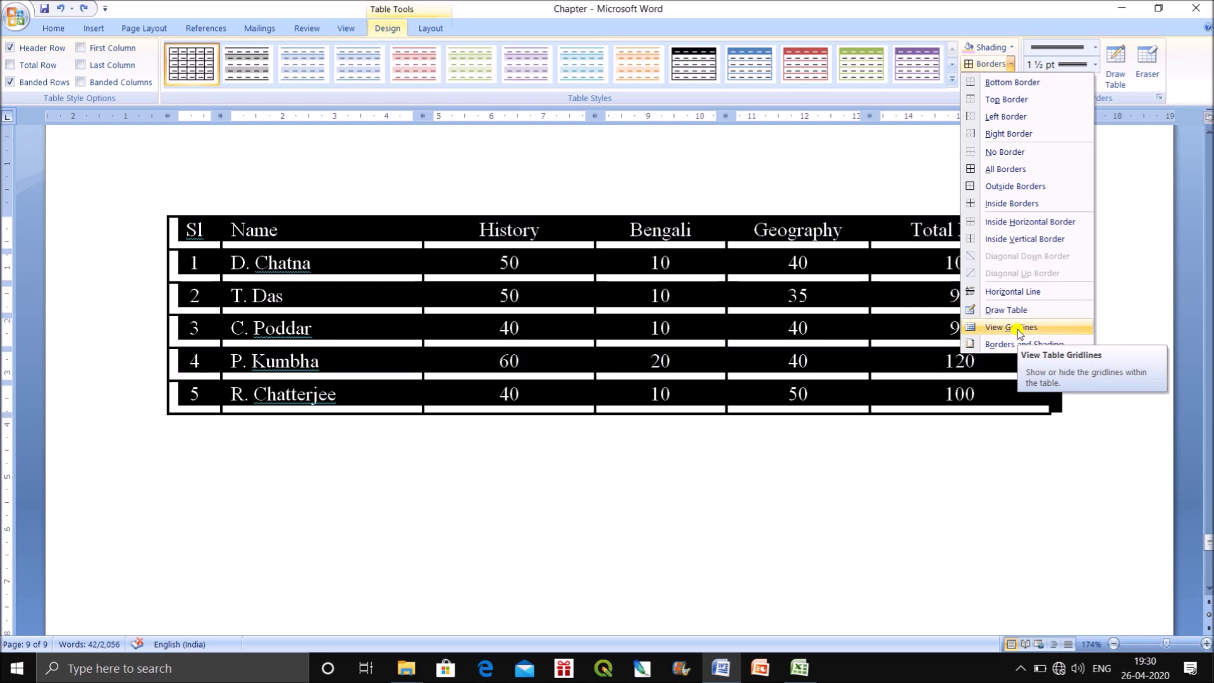
pyautogui.click(1149, 280)
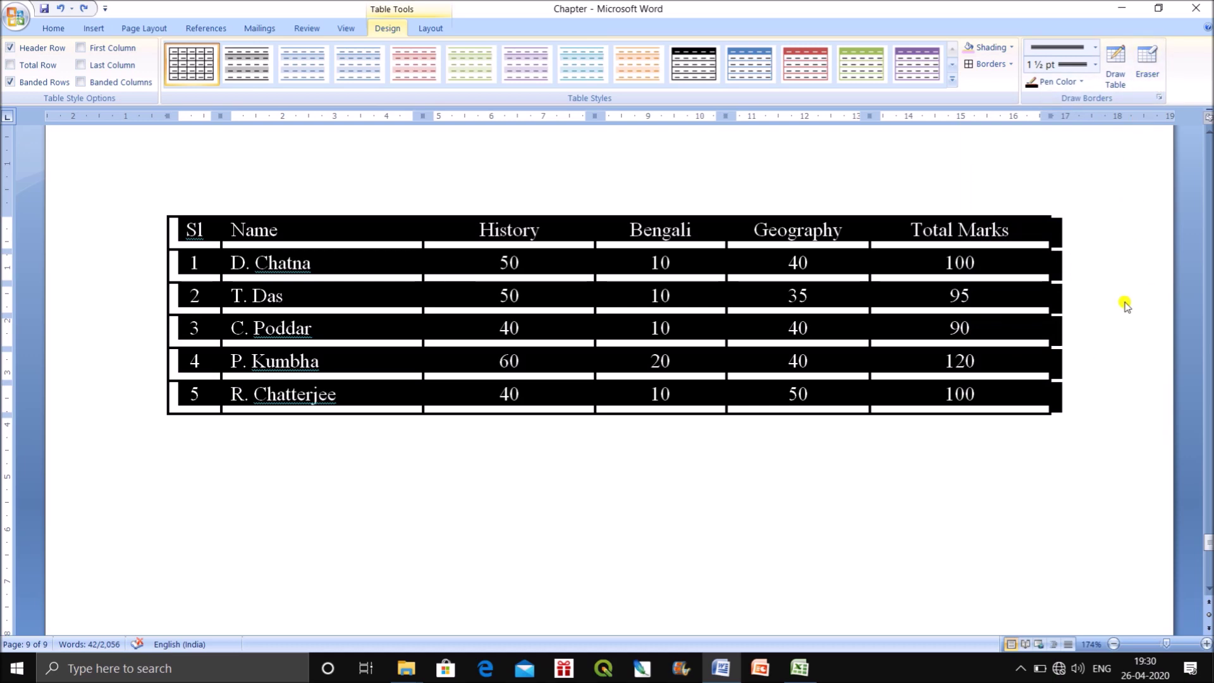
pyautogui.click(1104, 311)
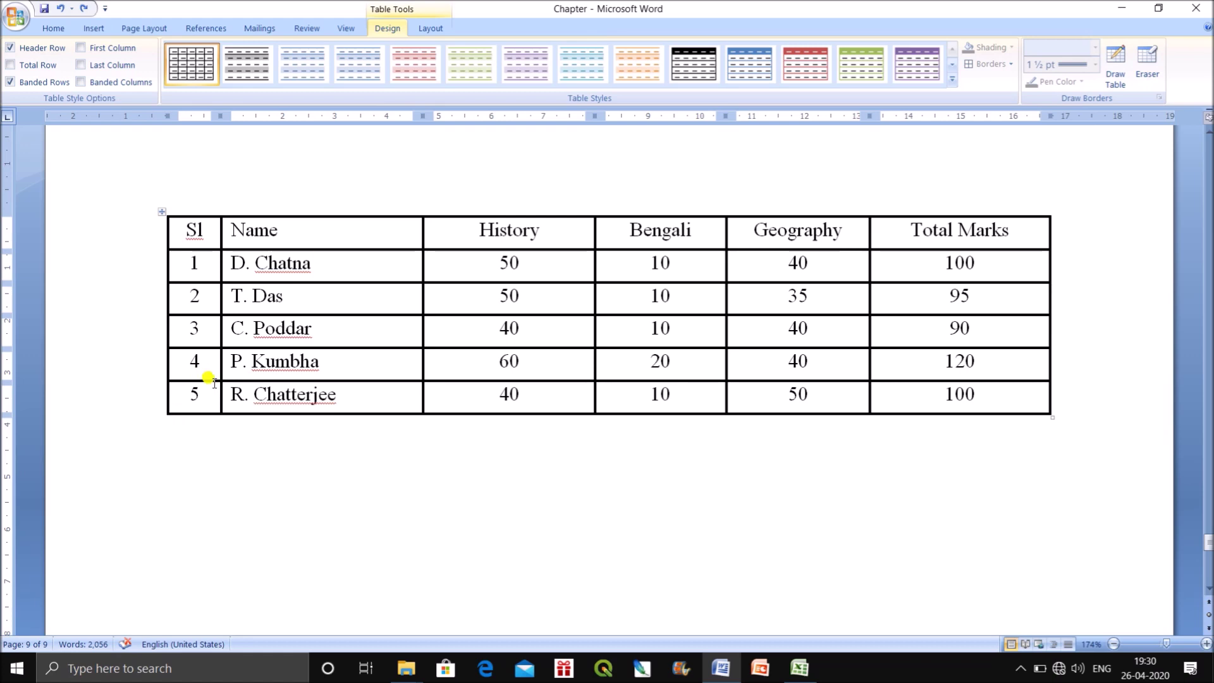
# Remove all borders from the whole marks table with No Border
pyautogui.click(161, 209)
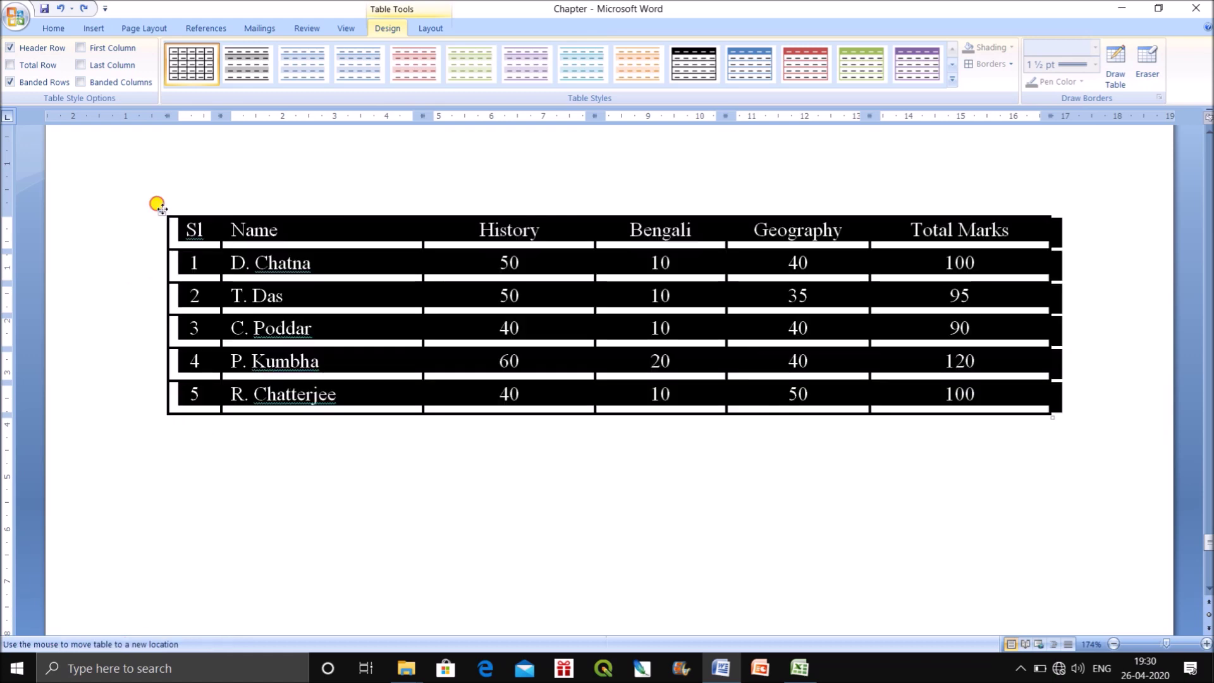
pyautogui.click(432, 27)
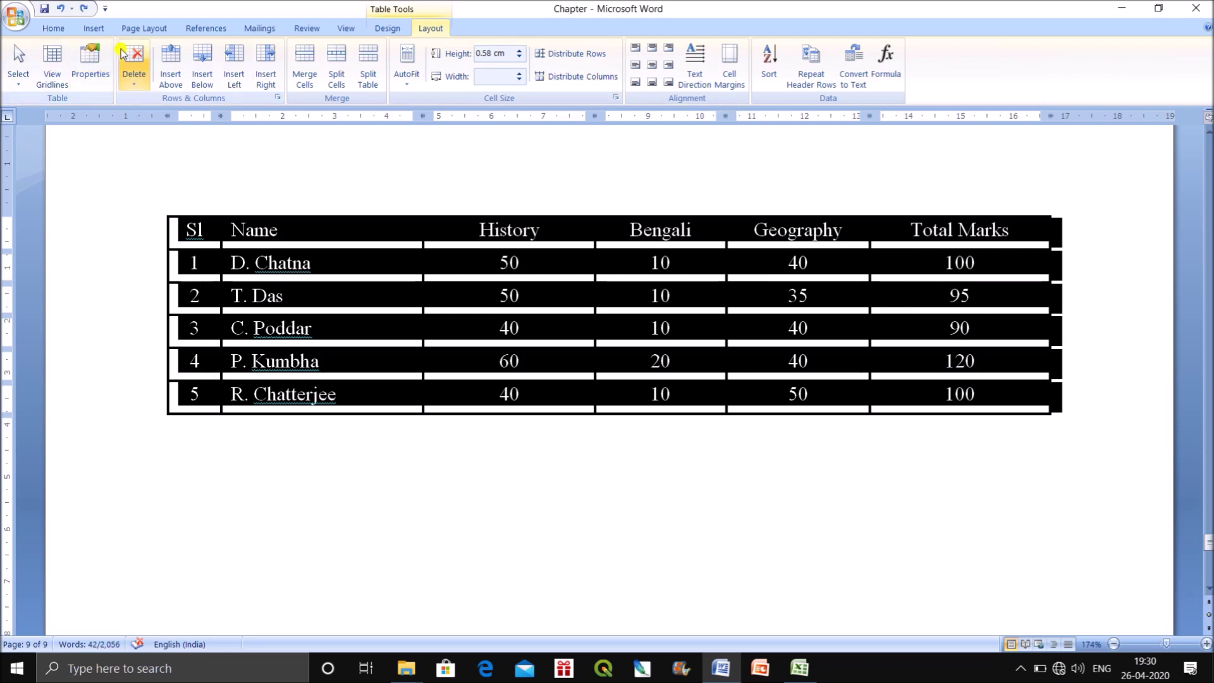
pyautogui.click(396, 31)
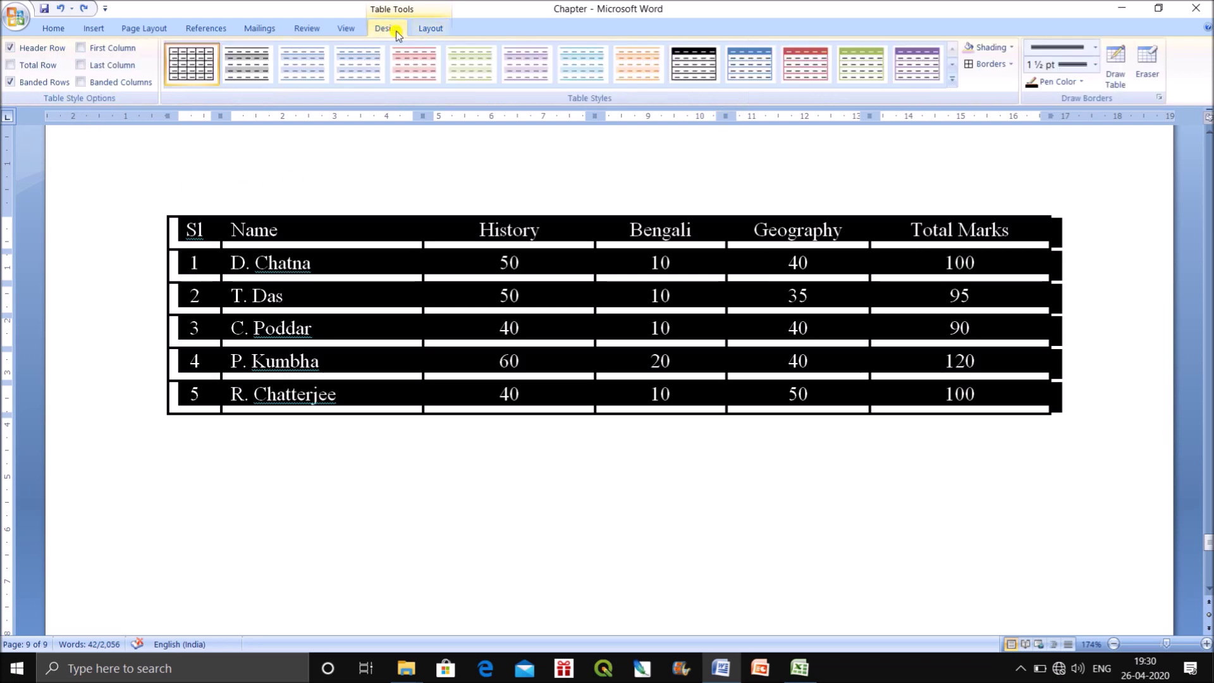
pyautogui.click(1011, 64)
pyautogui.click(1004, 152)
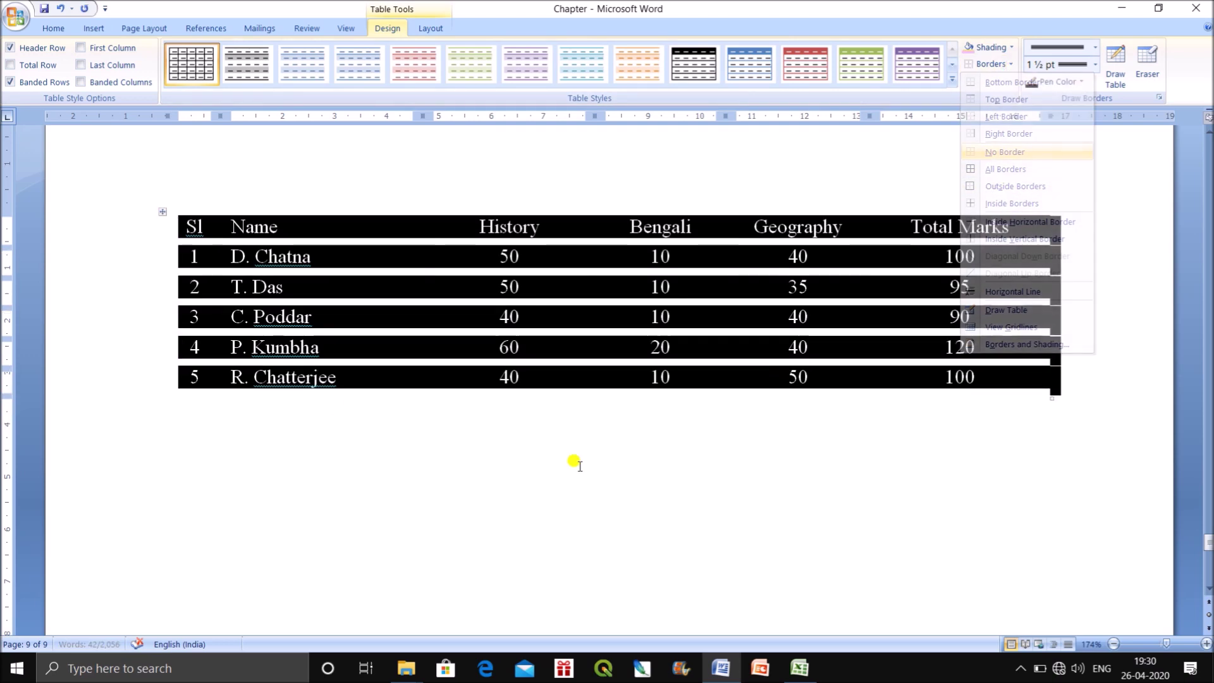
pyautogui.click(261, 491)
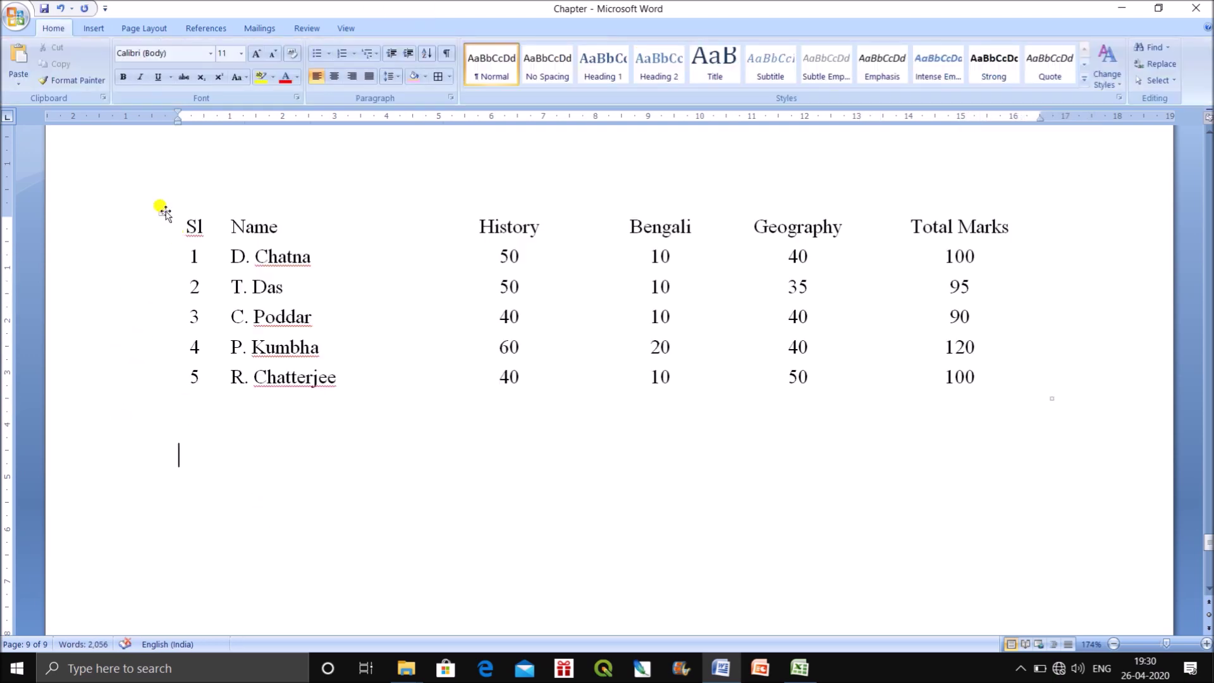
# Show the gridlines of the borderless marks table and deselect the table
pyautogui.click(162, 207)
pyautogui.click(430, 27)
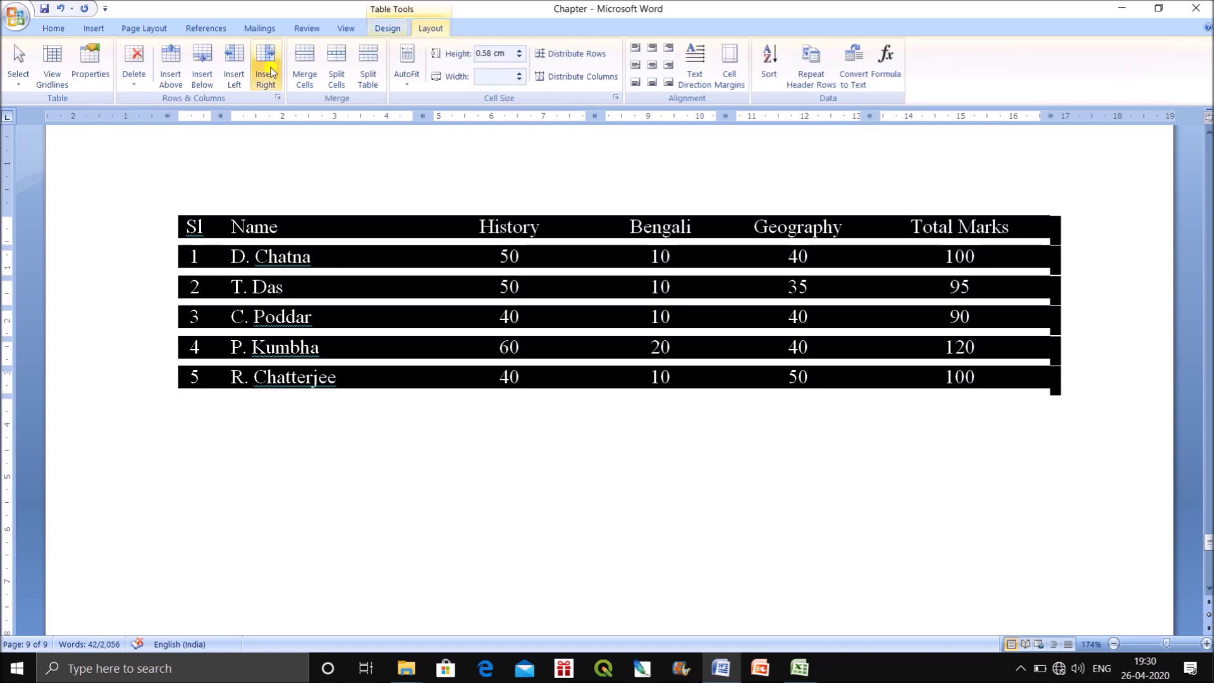
pyautogui.click(61, 76)
pyautogui.click(347, 419)
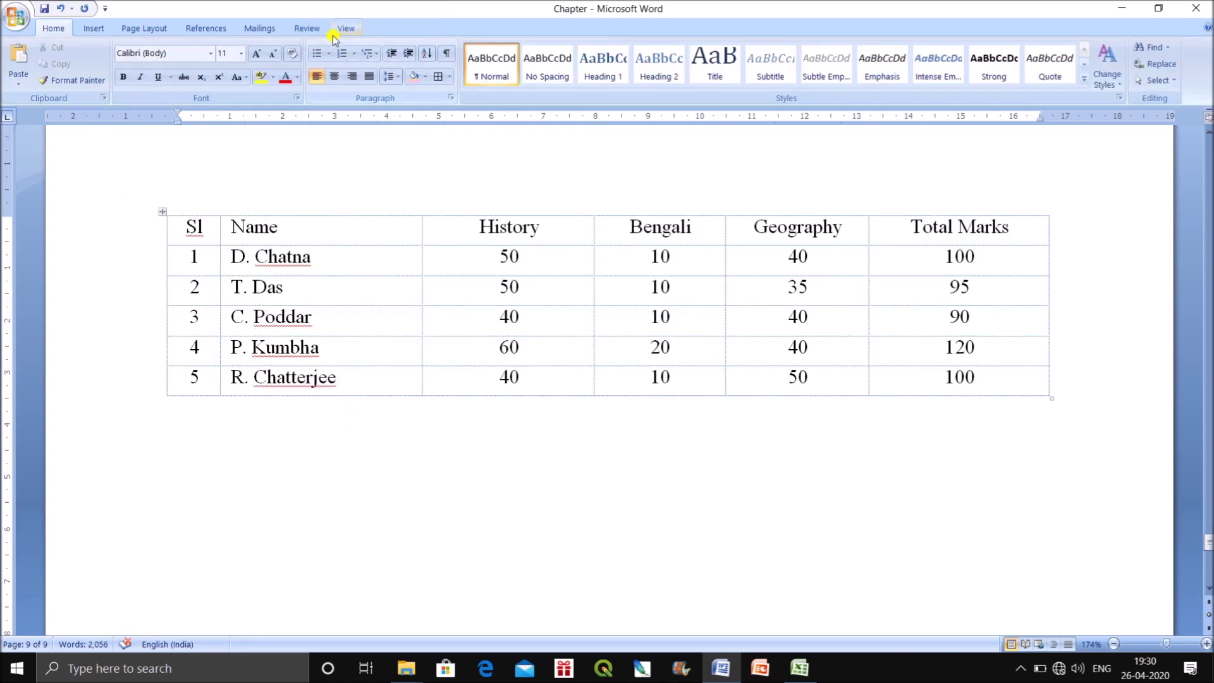
# Apply All Borders to the whole marks table
pyautogui.click(163, 211)
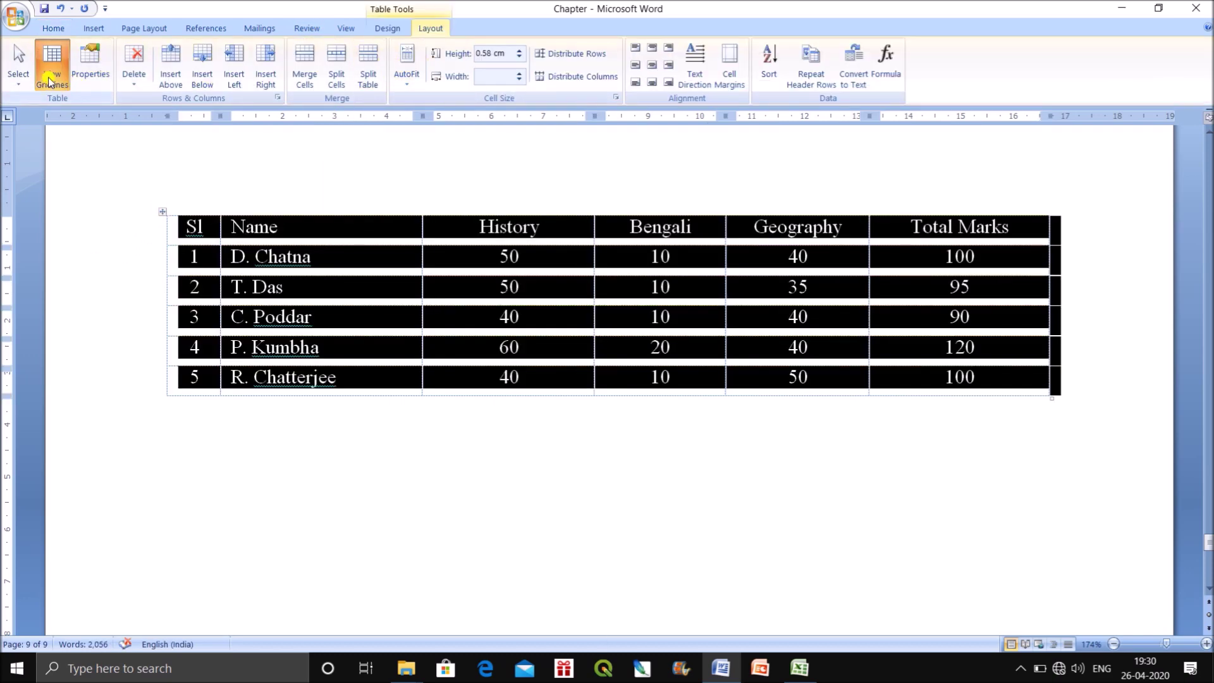
pyautogui.click(388, 30)
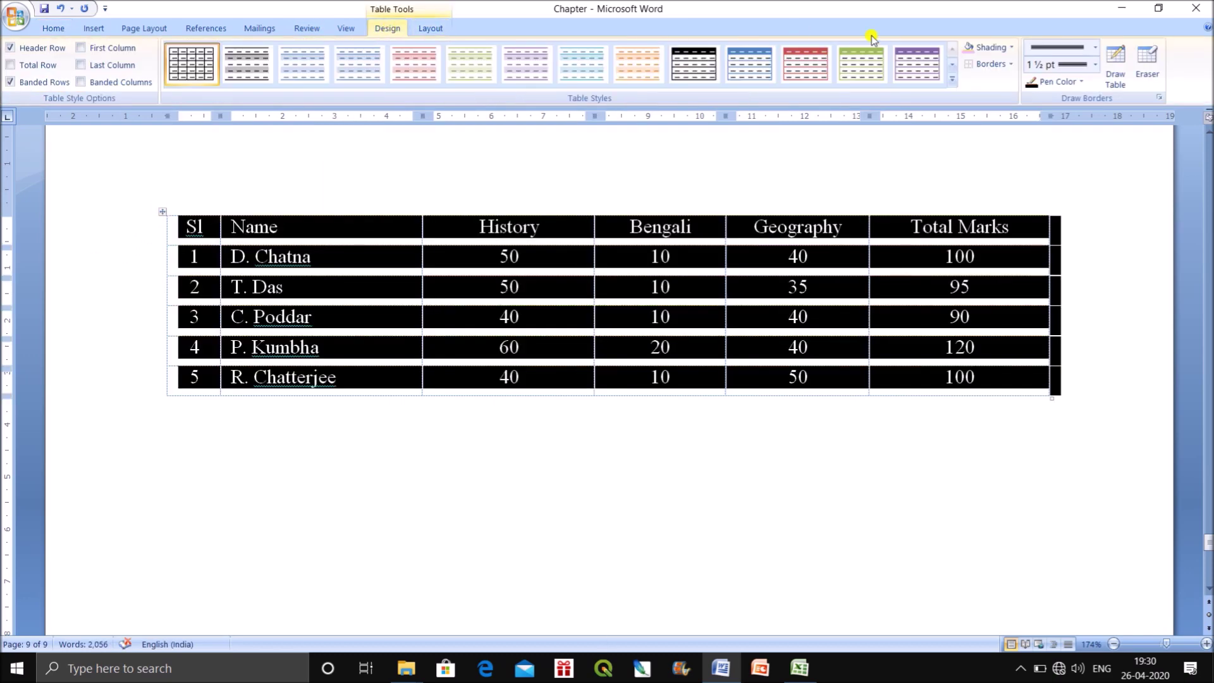
pyautogui.click(1011, 64)
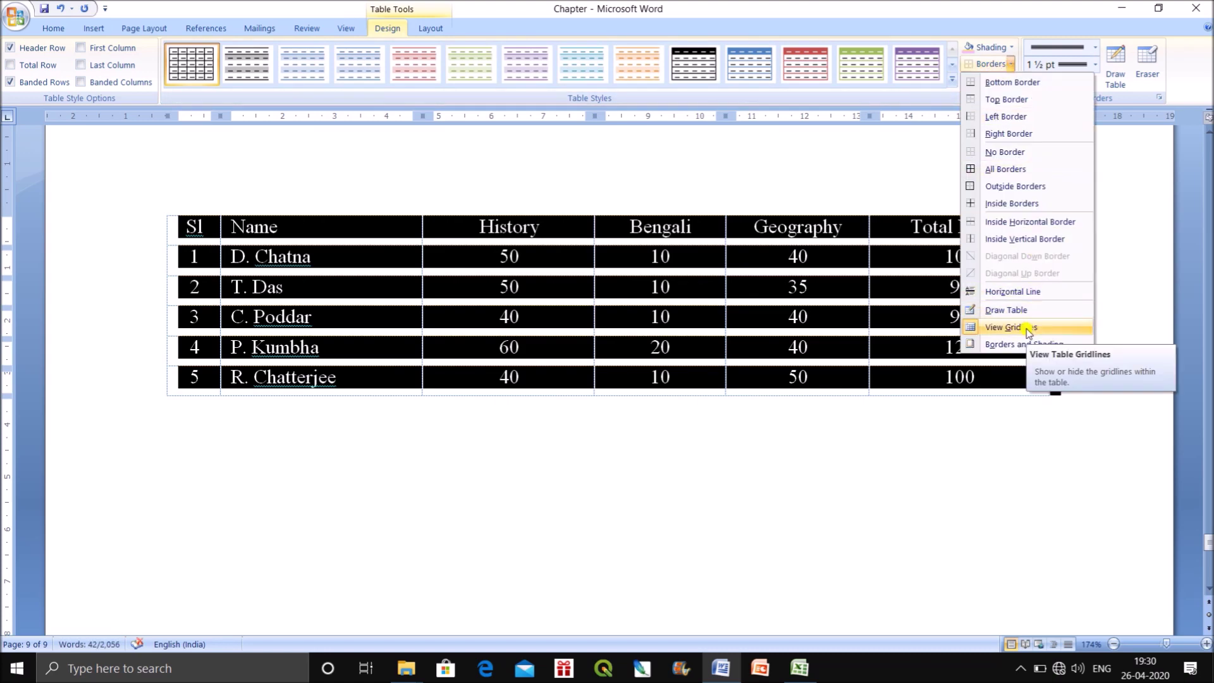
pyautogui.click(1005, 169)
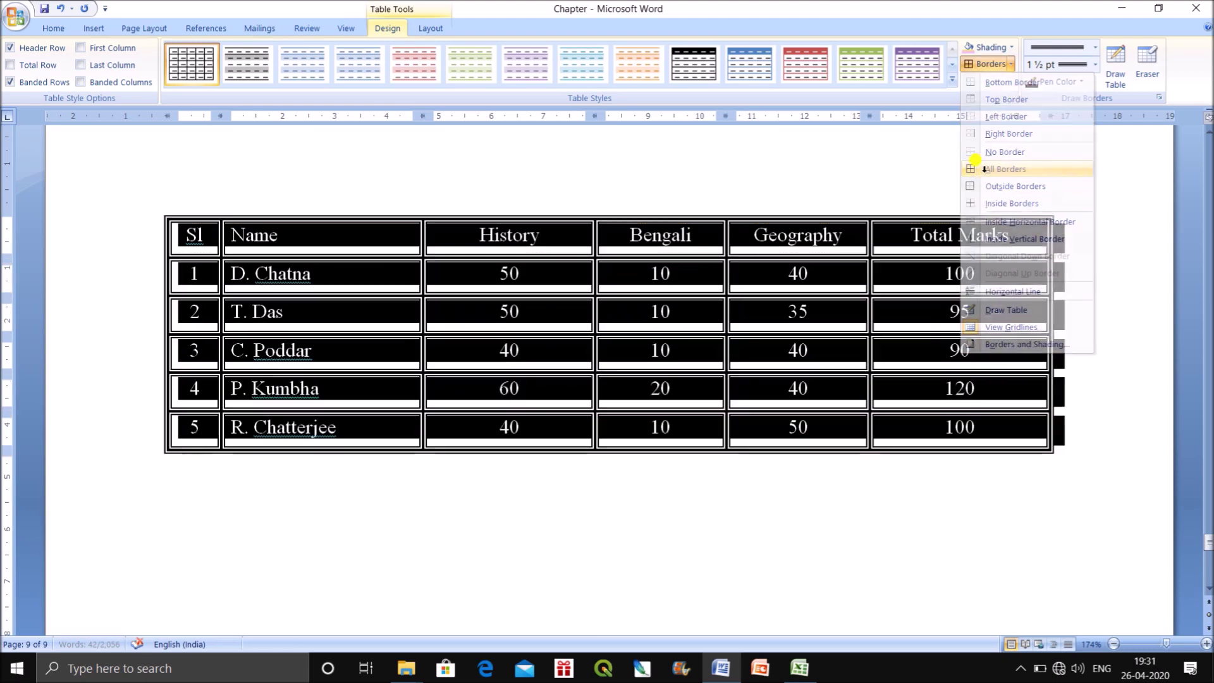
# Undo the All Borders change and the earlier No Border change on the marks table
pyautogui.hotkey('ctrl', 'z')
pyautogui.hotkey('ctrl', 'z')
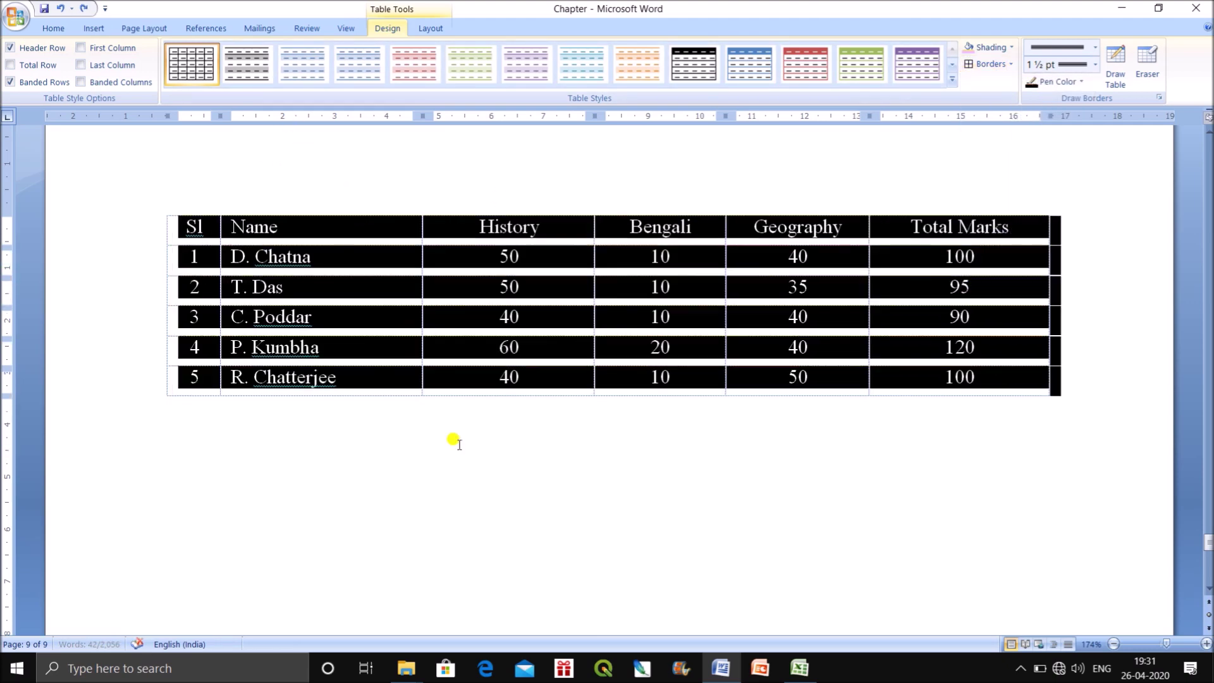
# Examine the size, alignment and text wrapping options in the marks table's Table Properties, and close them without changes
pyautogui.click(432, 28)
pyautogui.click(82, 67)
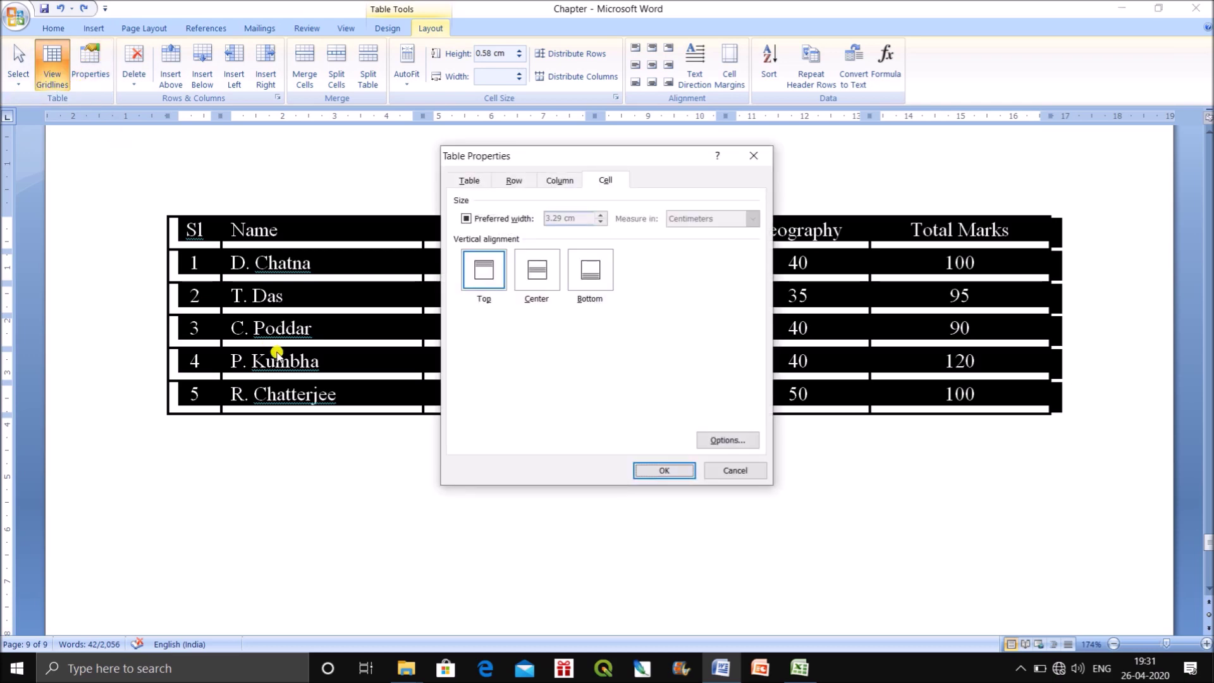
pyautogui.click(469, 180)
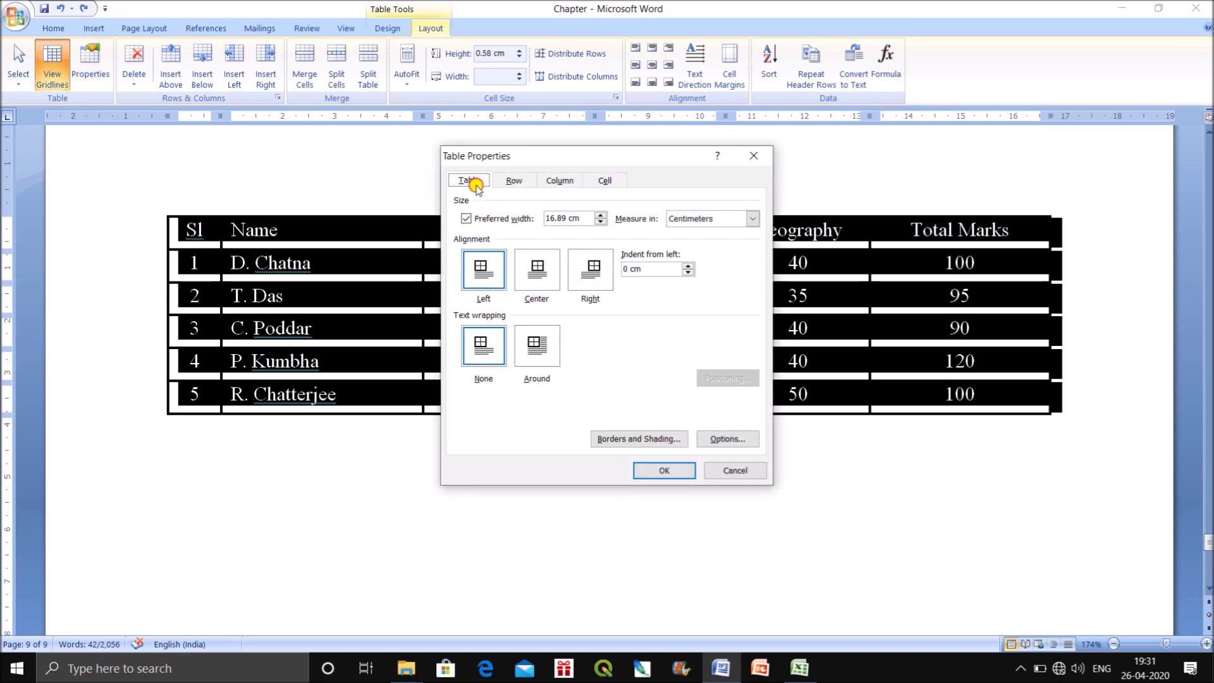
pyautogui.moveTo(573, 157); pyautogui.dragTo(979, 206)
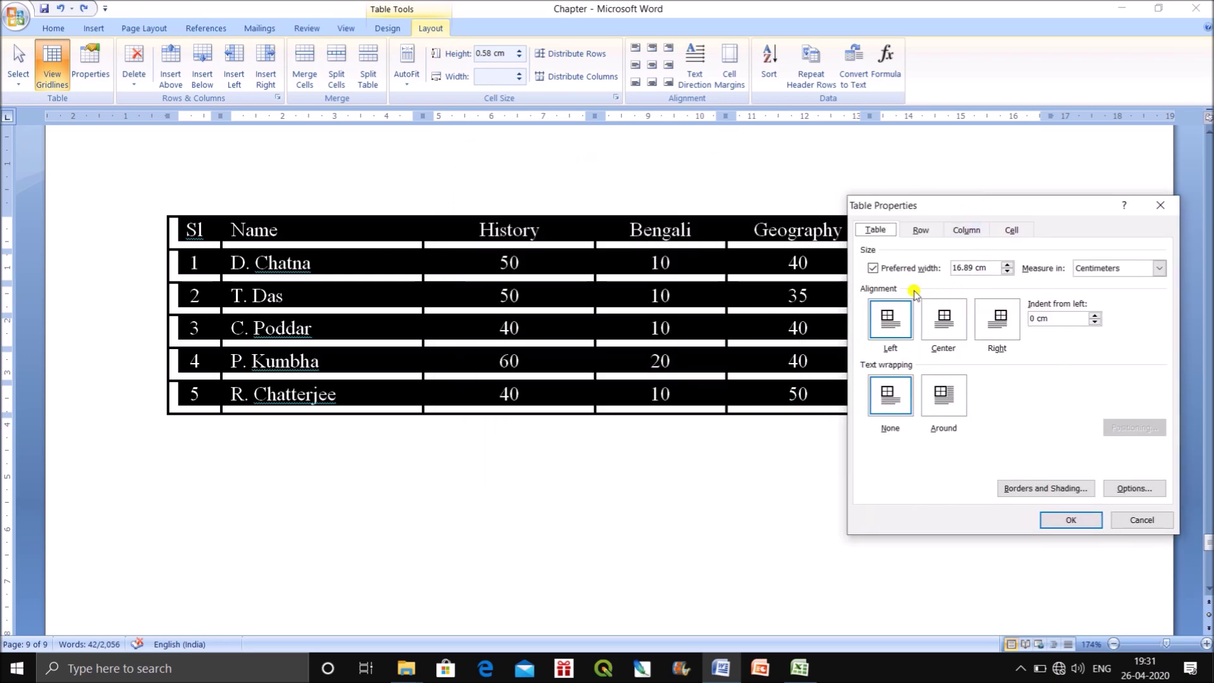
pyautogui.moveTo(1034, 206); pyautogui.dragTo(975, 298)
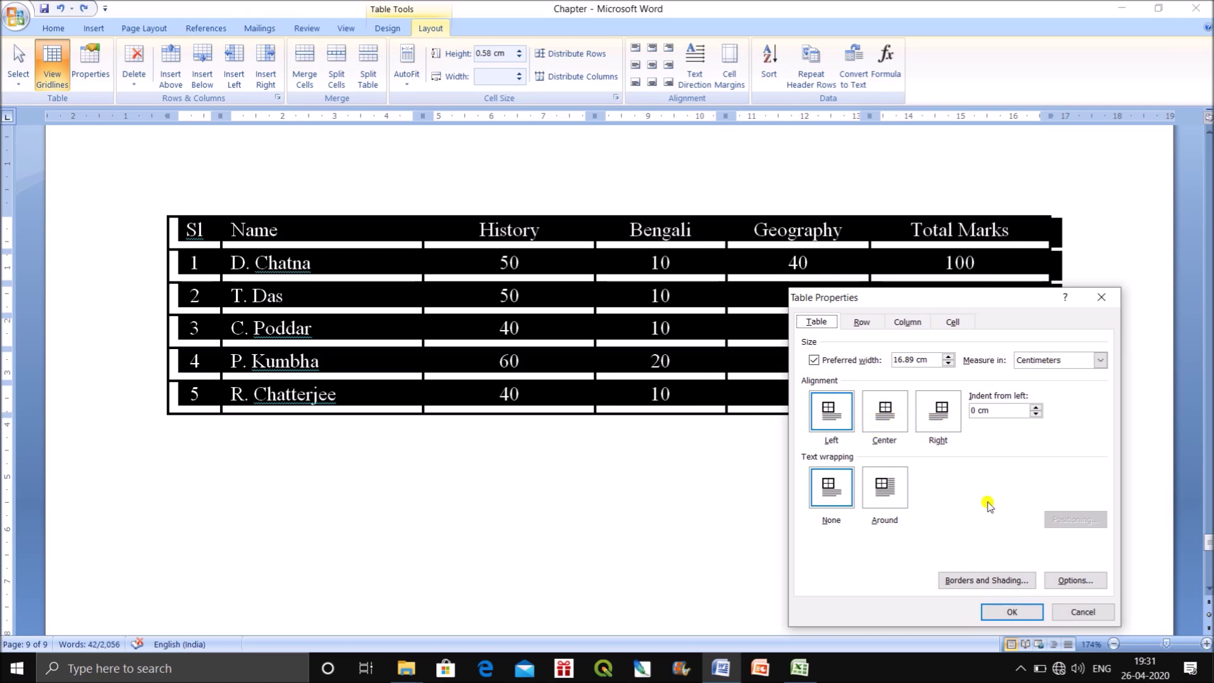
pyautogui.click(1101, 297)
pyautogui.click(544, 552)
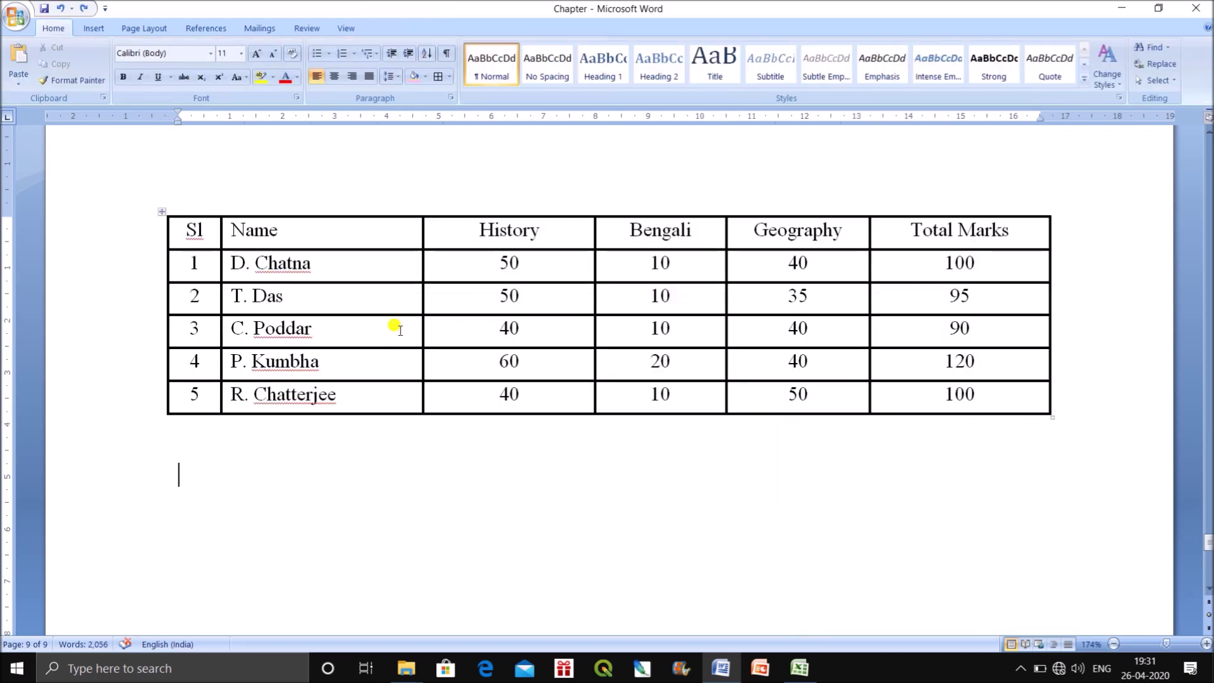
# Narrow the Name, History and Bengali columns by moving their right-hand borders
pyautogui.moveTo(420, 307); pyautogui.dragTo(361, 297)
pyautogui.moveTo(591, 288); pyautogui.dragTo(504, 300)
pyautogui.moveTo(725, 292); pyautogui.dragTo(609, 301)
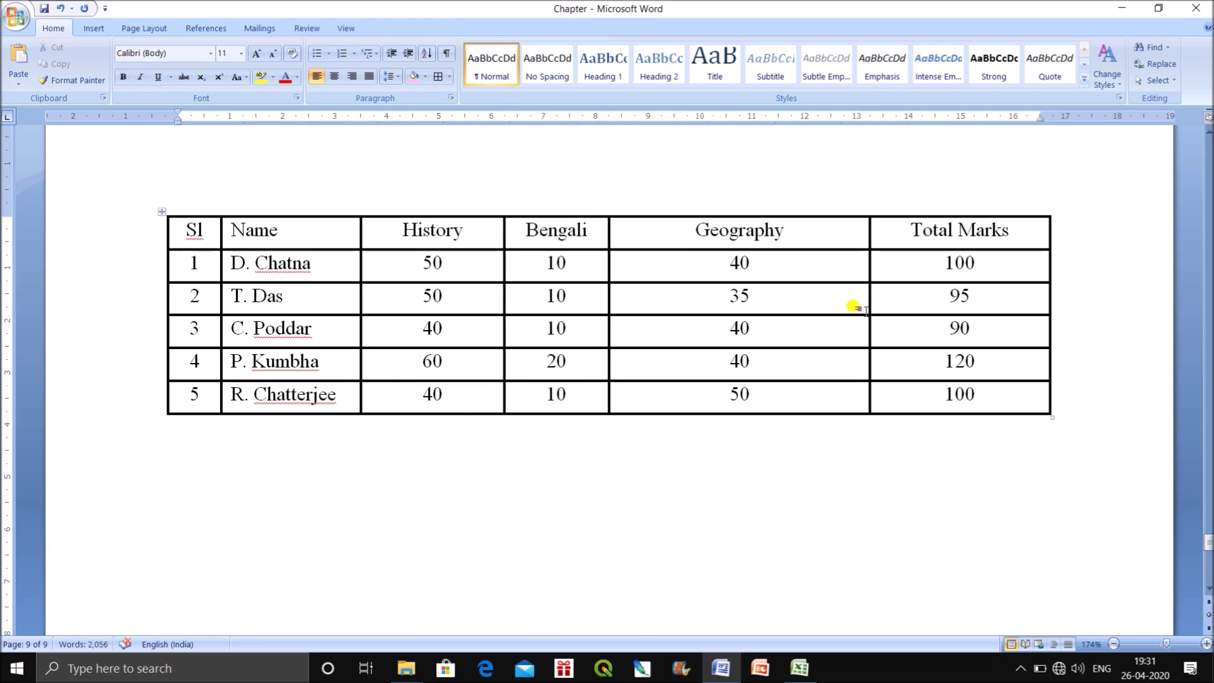
# Undo the width changes to the Bengali, History and Name columns
pyautogui.hotkey('ctrl', 'z')
pyautogui.hotkey('ctrl', 'z')
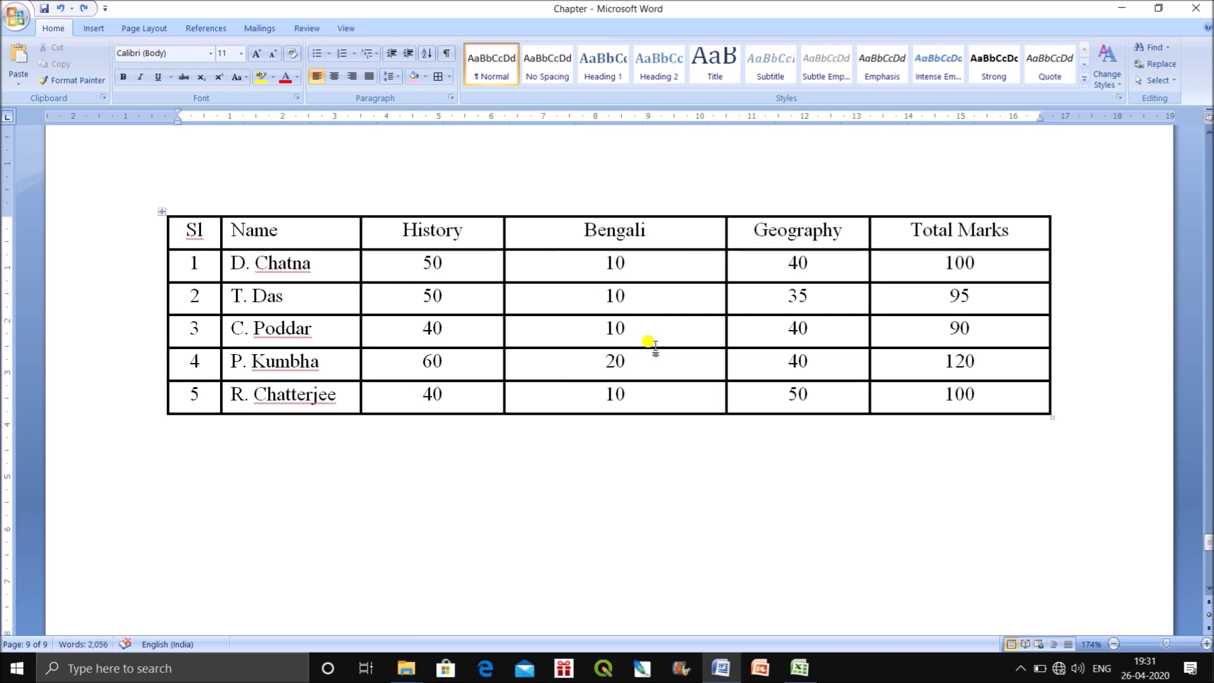
pyautogui.hotkey('ctrl', 'z')
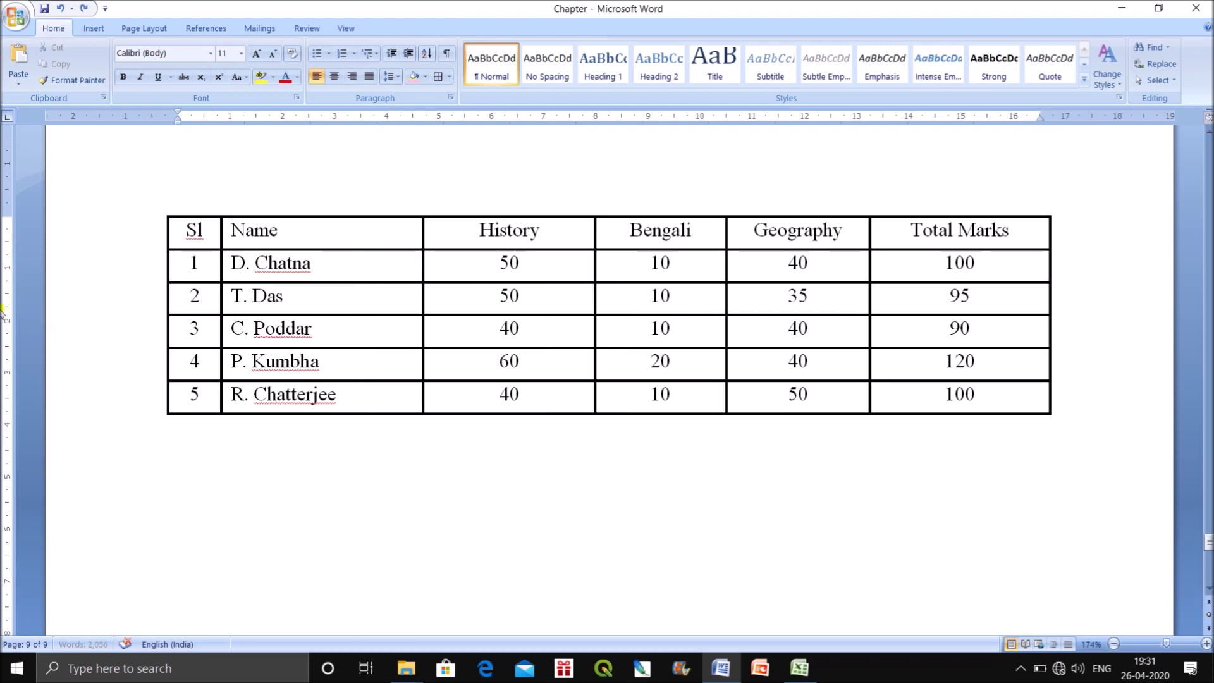
# Shrink the whole marks table's columns with AutoFit to Contents
pyautogui.click(161, 213)
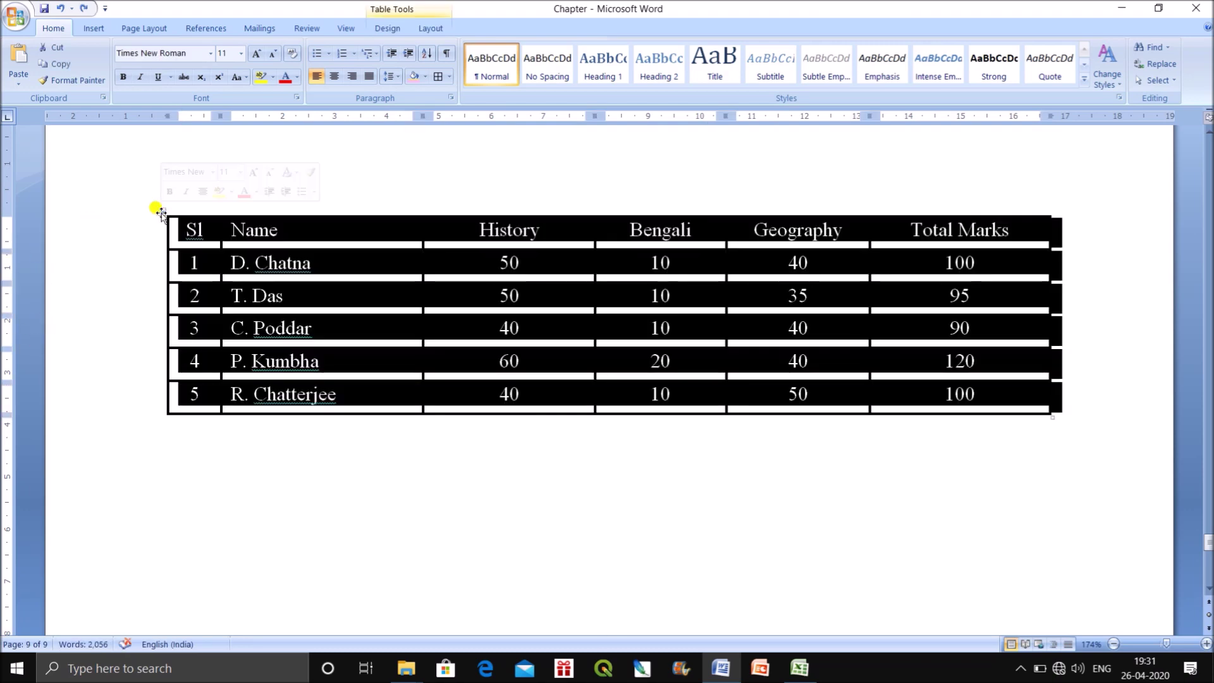
pyautogui.rightClick(161, 214)
pyautogui.moveTo(218, 399)
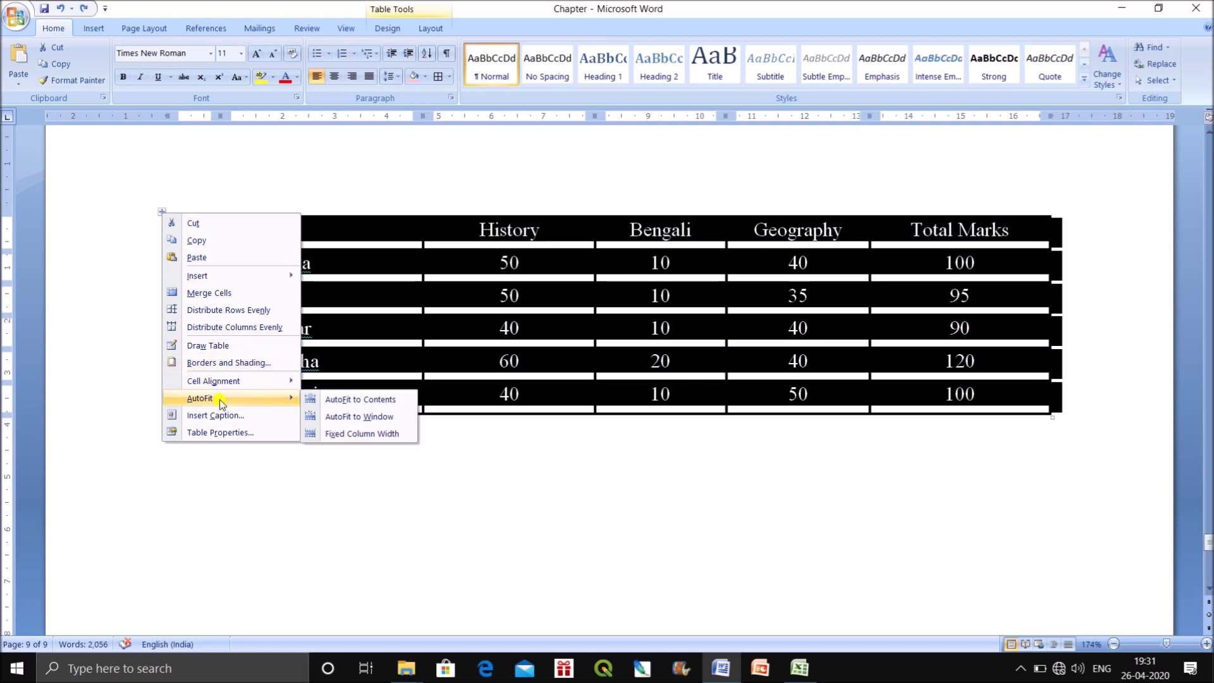
pyautogui.click(379, 399)
pyautogui.click(623, 456)
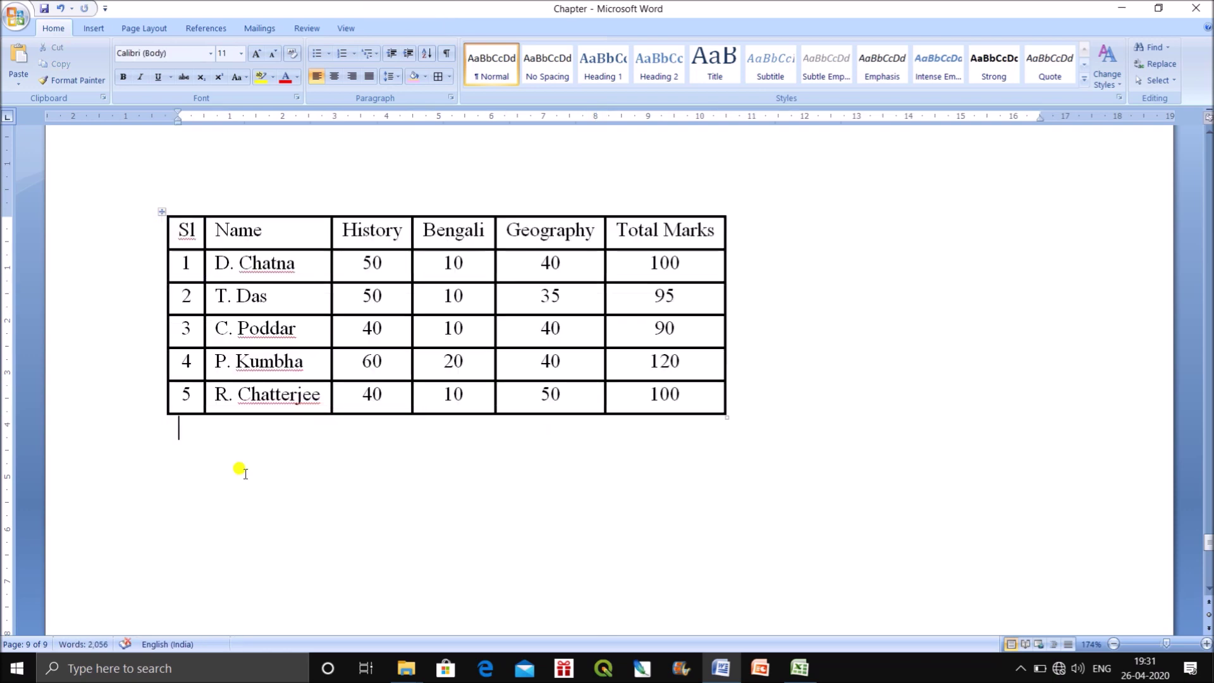
# Set the marks table's alignment on the page to Center in Table Properties
pyautogui.click(161, 212)
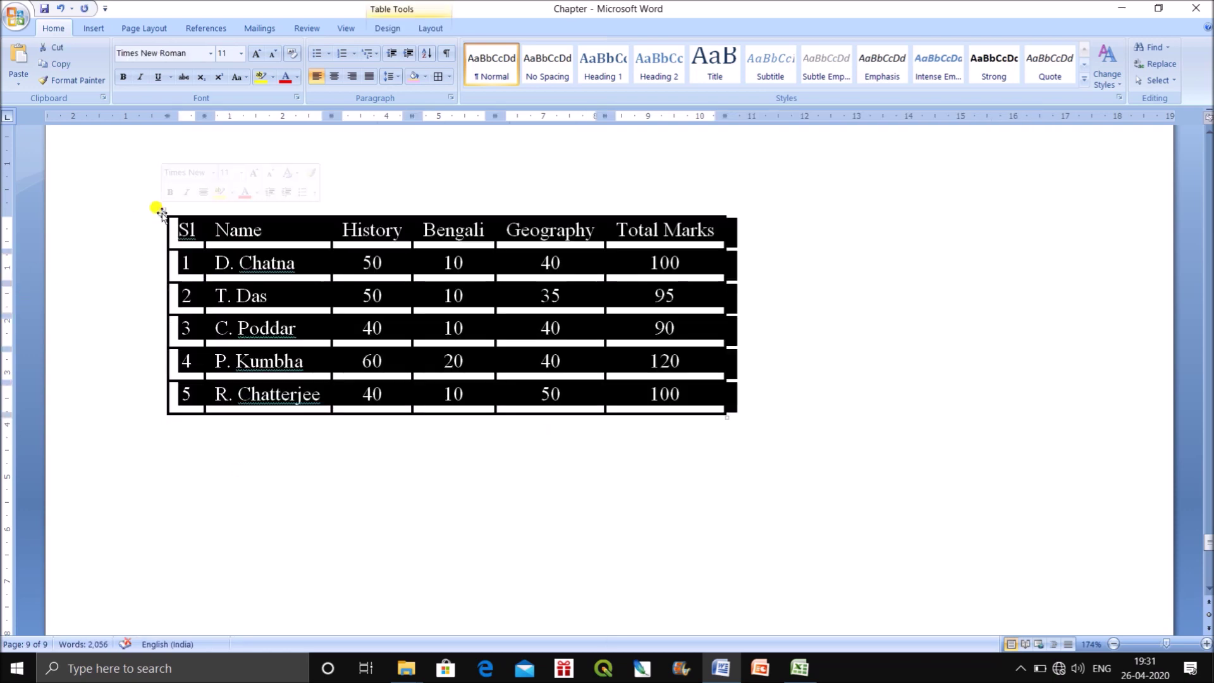
pyautogui.click(431, 28)
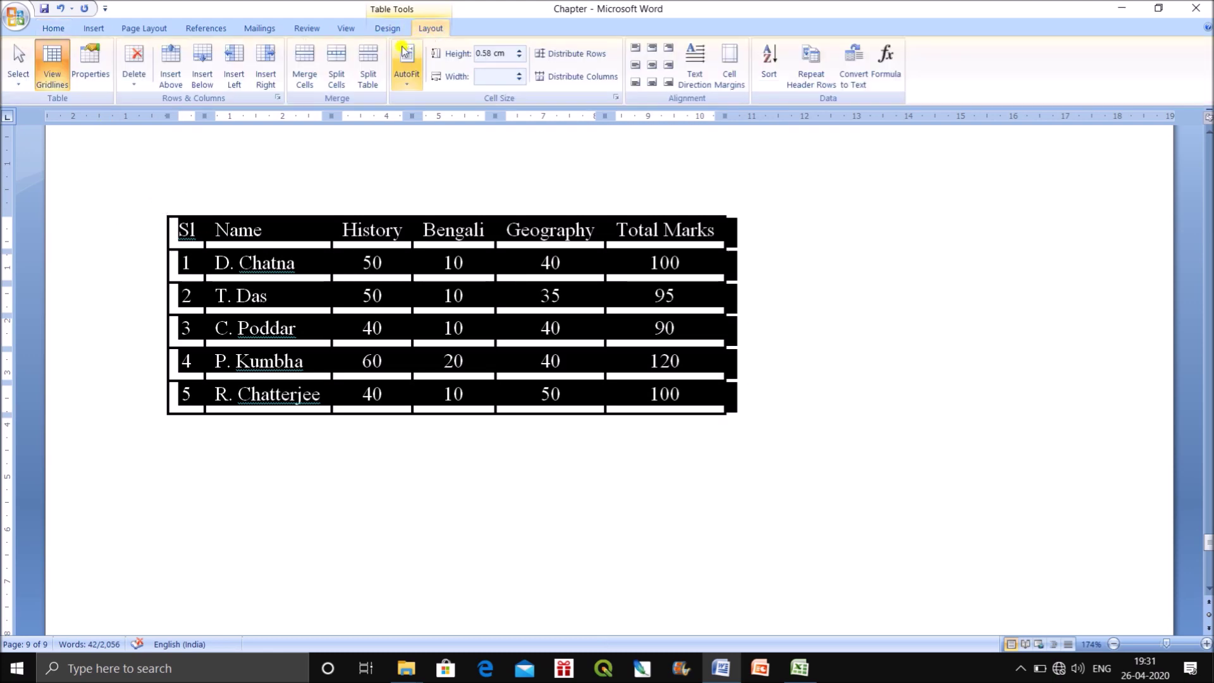
pyautogui.click(90, 63)
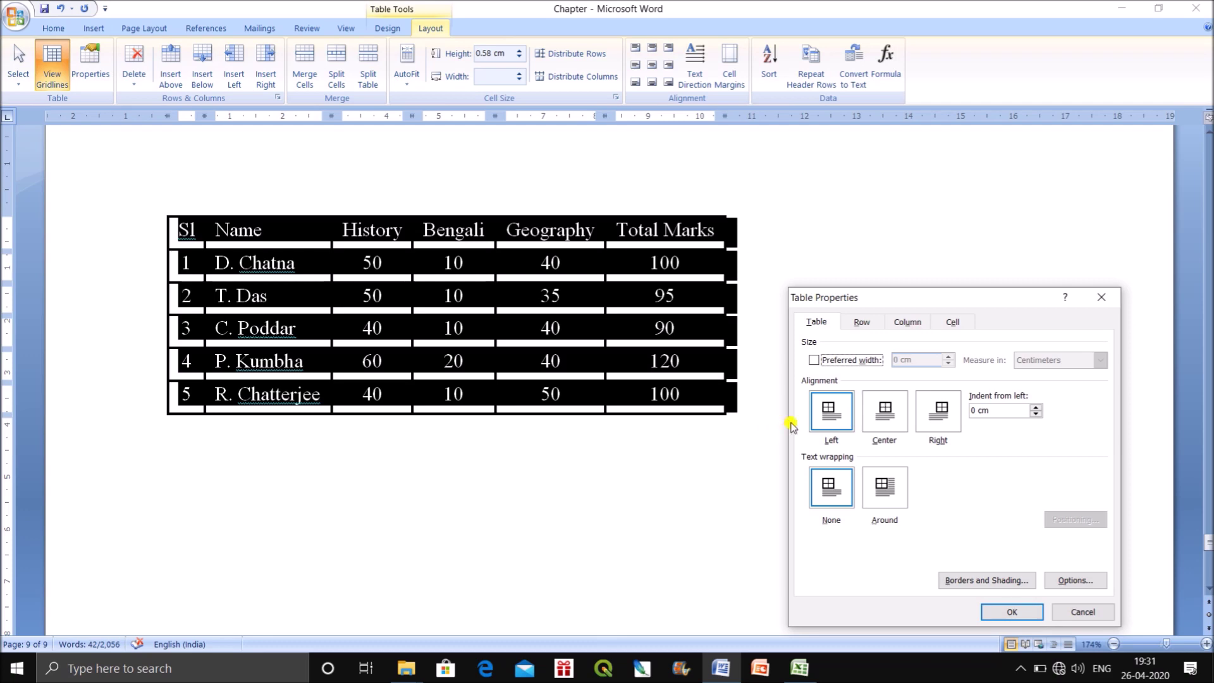
pyautogui.click(892, 411)
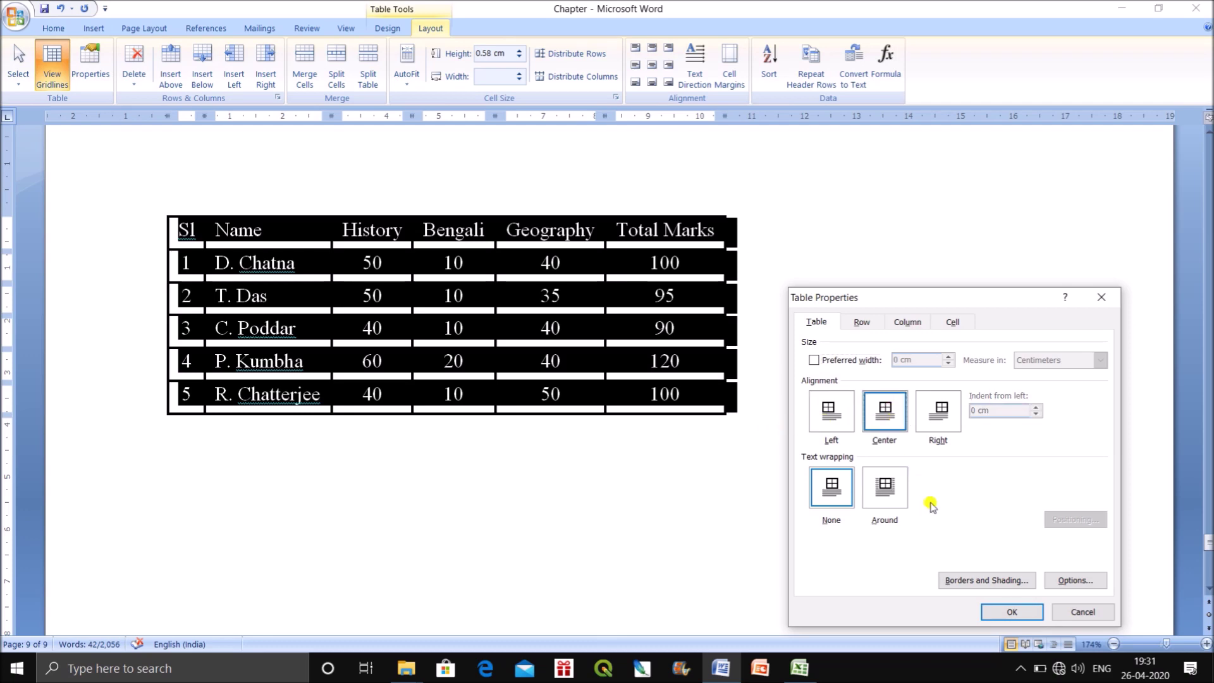
pyautogui.click(1011, 611)
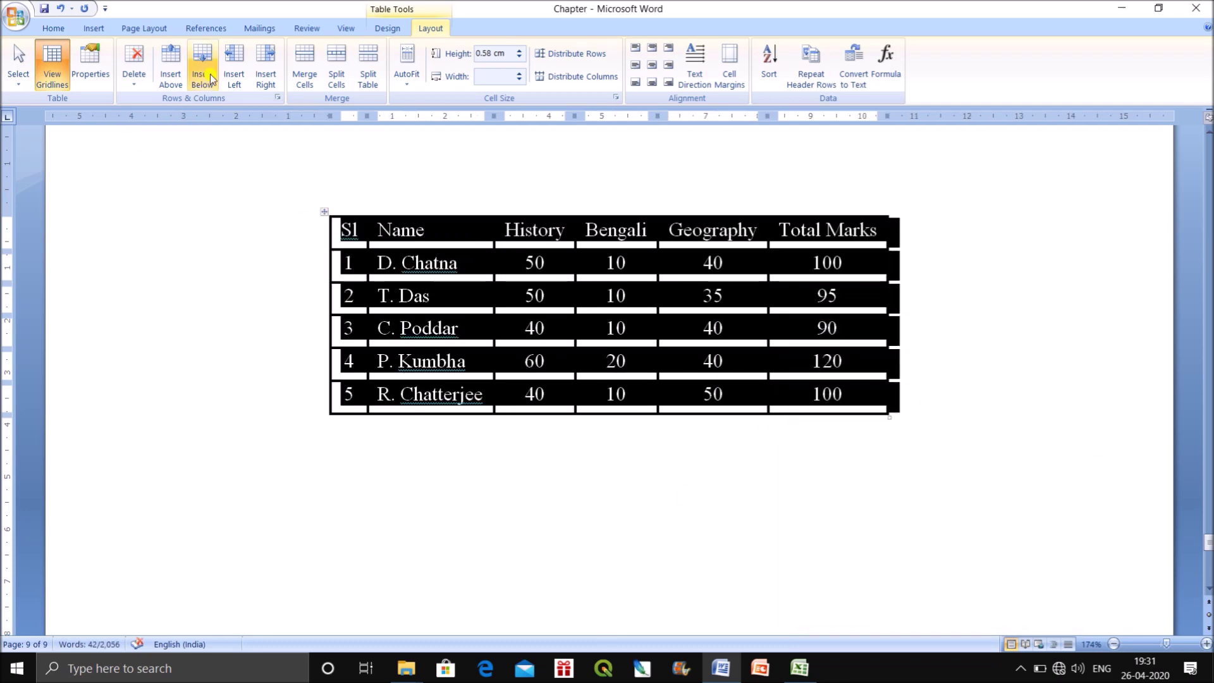
# Set the marks table's alignment on the page to Right in Table Properties
pyautogui.rightClick(445, 302)
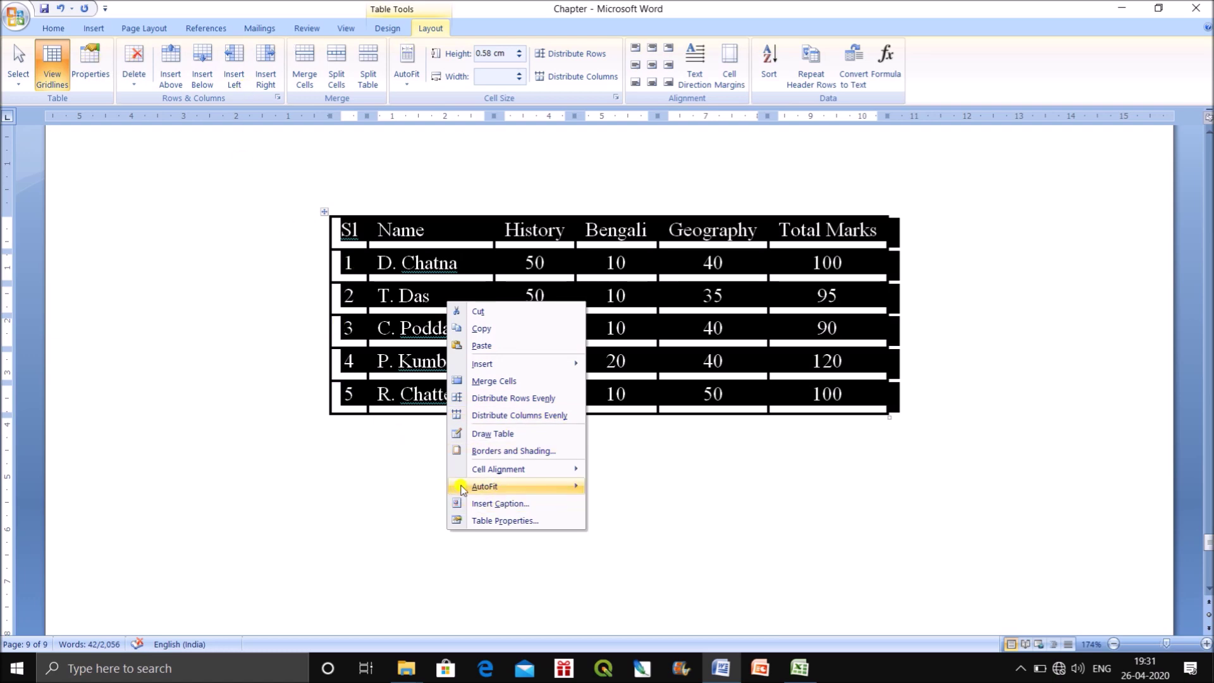
pyautogui.click(497, 521)
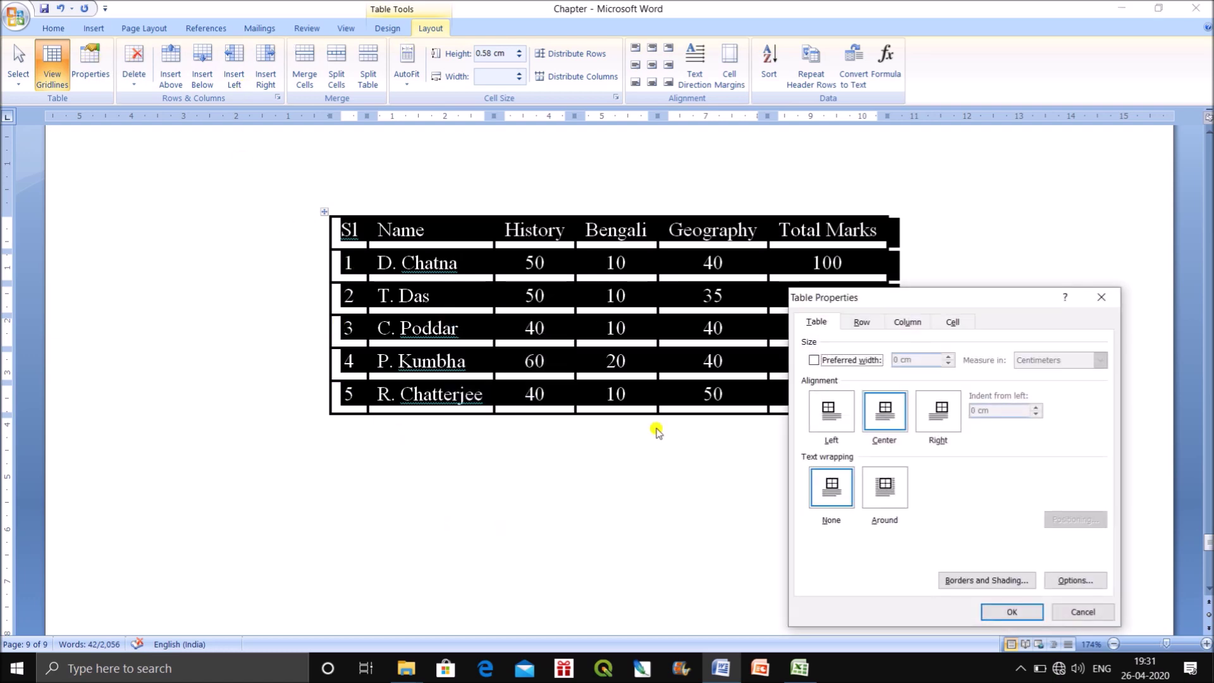
pyautogui.click(942, 418)
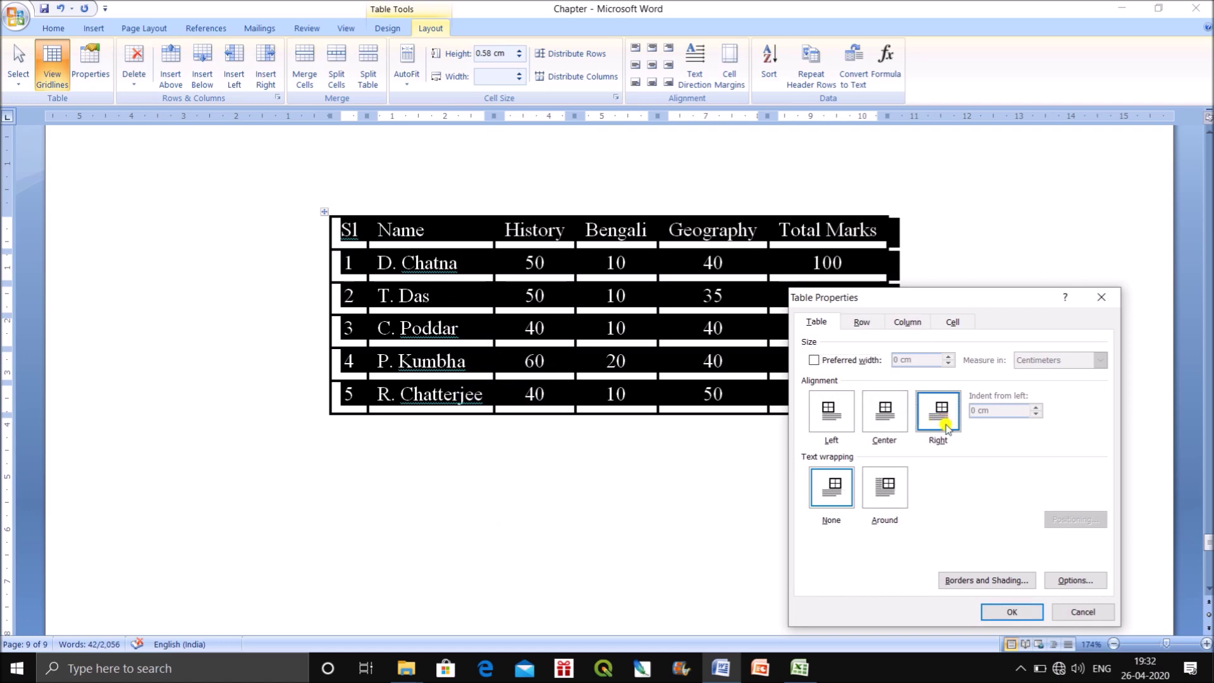
pyautogui.click(1009, 609)
# Undo the right and center alignments of the marks table
pyautogui.hotkey('ctrl', 'z')
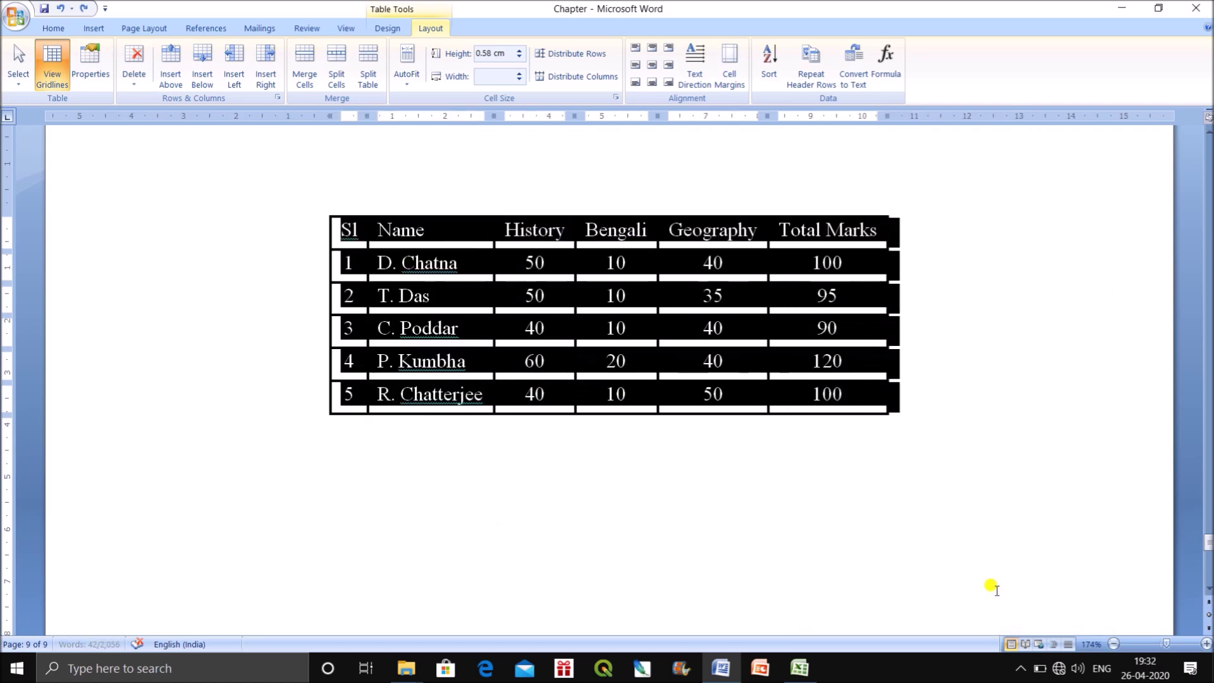
pyautogui.hotkey('ctrl', 'z')
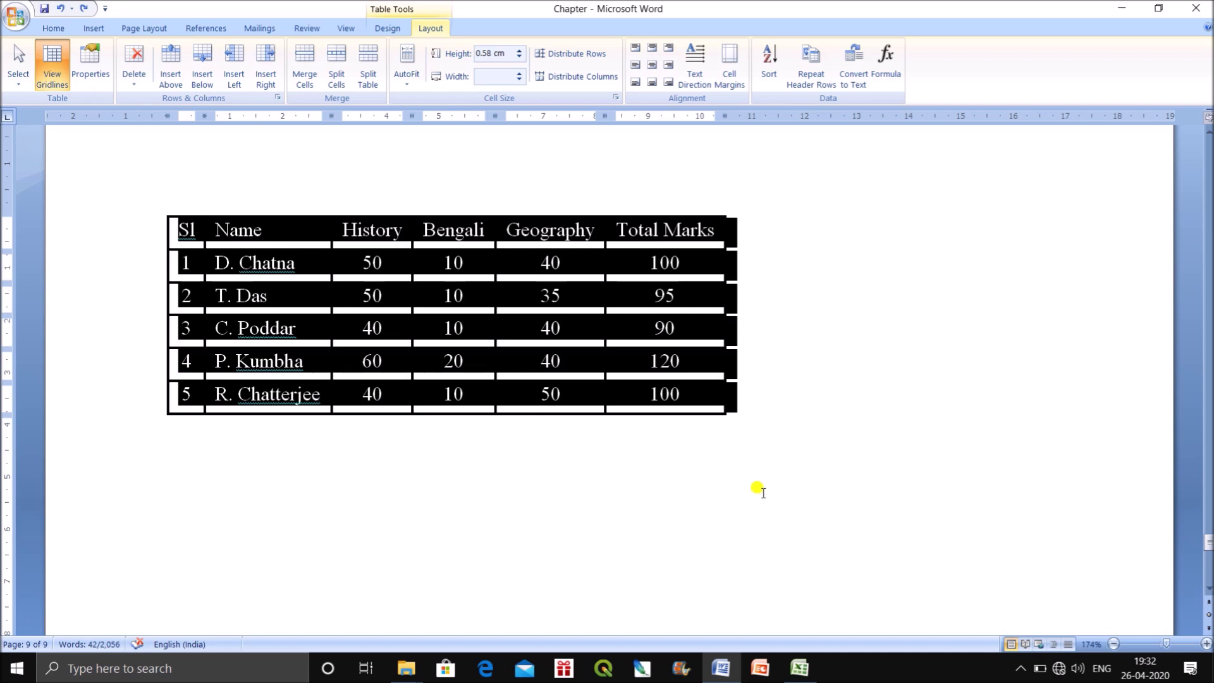
# Review the marks table's alignment and text wrapping options in Table Properties, and close them without changes
pyautogui.click(90, 63)
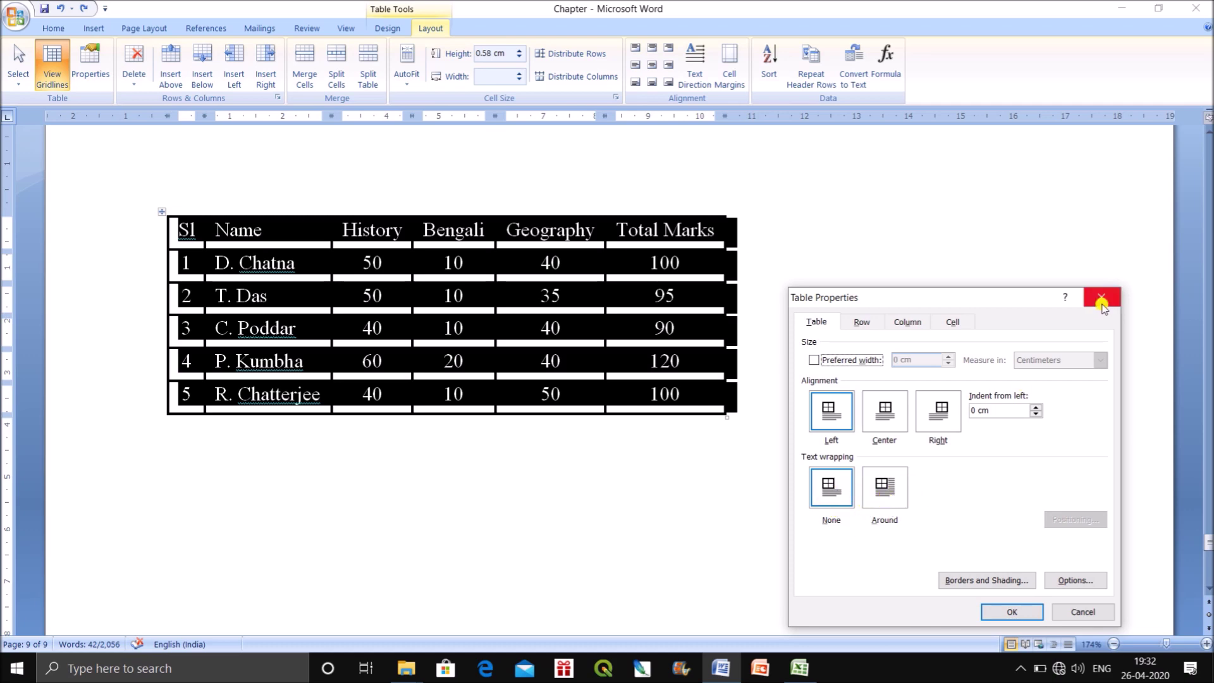
pyautogui.click(1102, 306)
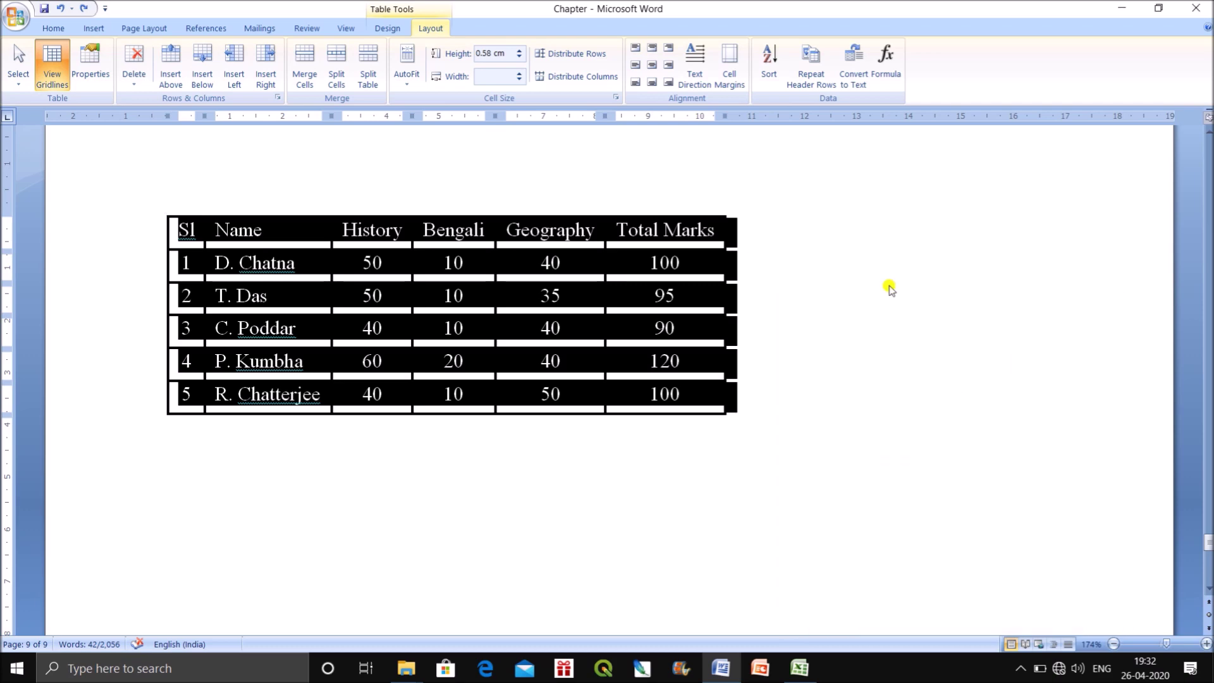
pyautogui.click(809, 288)
# Generate sample paragraphs below the marks table with =Rand(5,5)
pyautogui.click(193, 472)
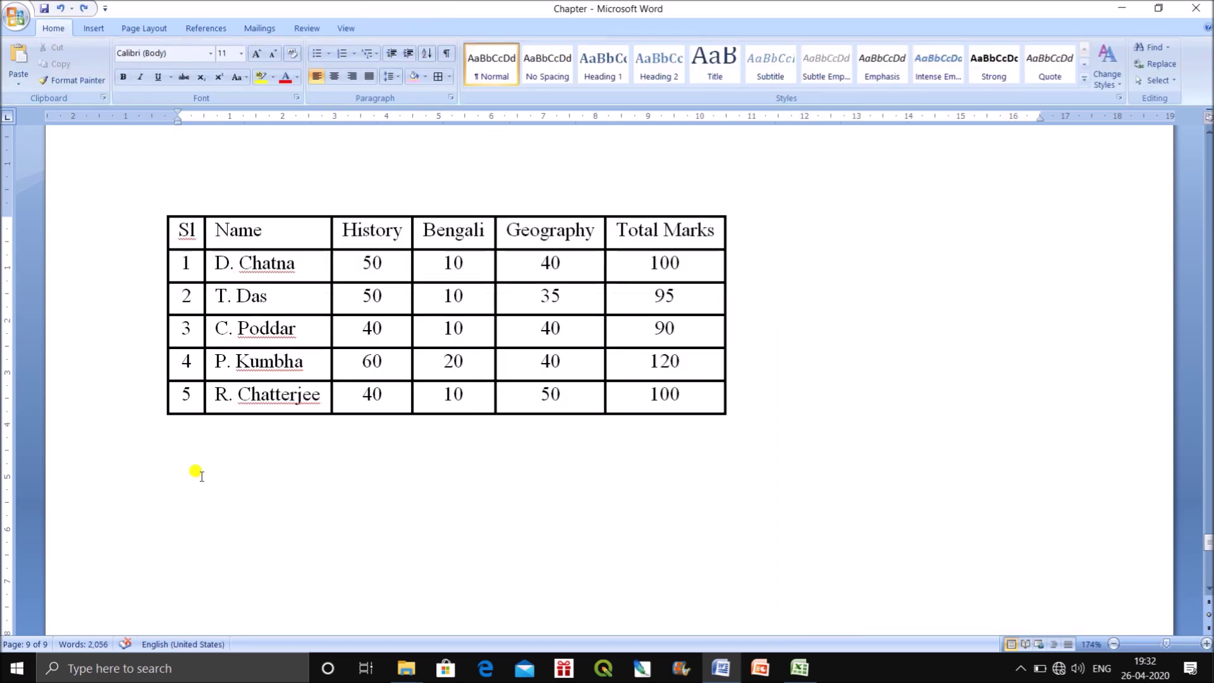
pyautogui.write('=Rand(5,')
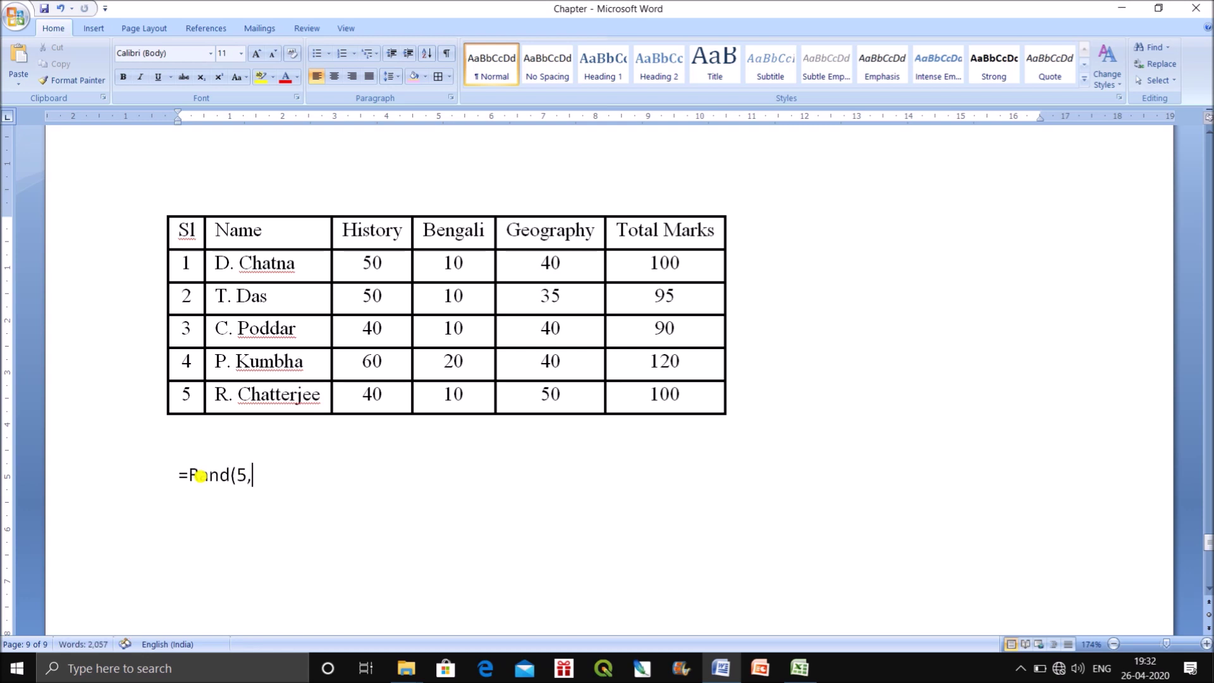
pyautogui.write('5)')
pyautogui.press('Return')
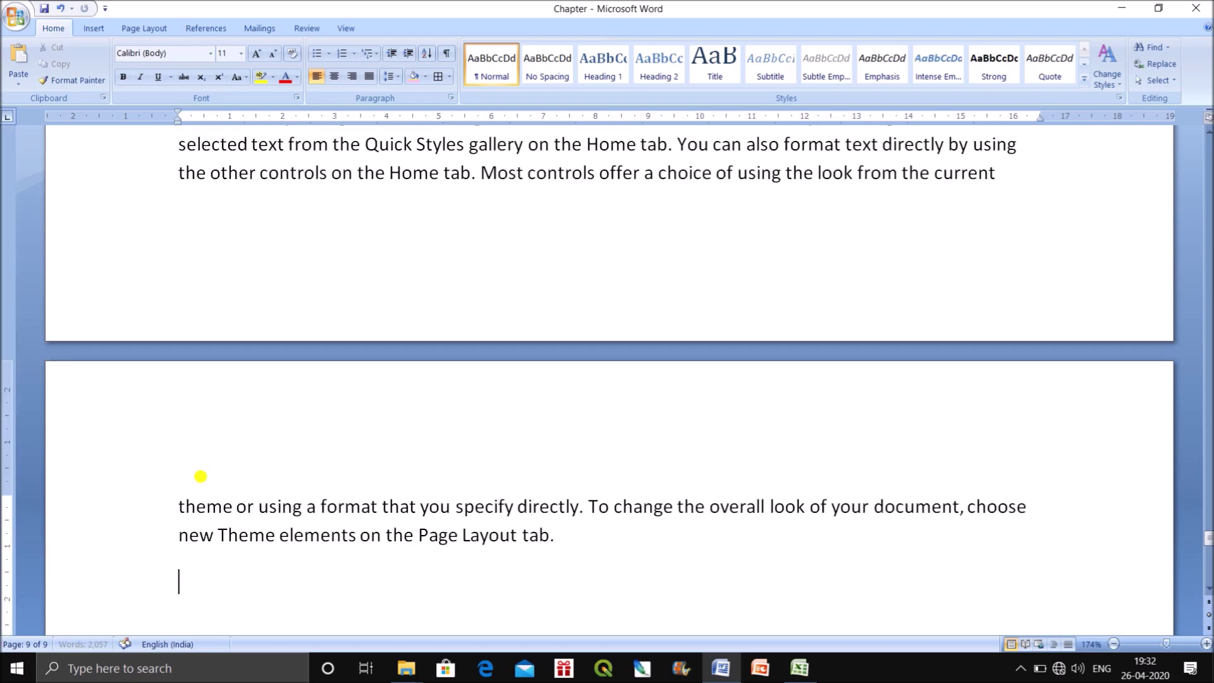
pyautogui.scroll(15, 200, 476)
pyautogui.scroll(-3, 193, 373)
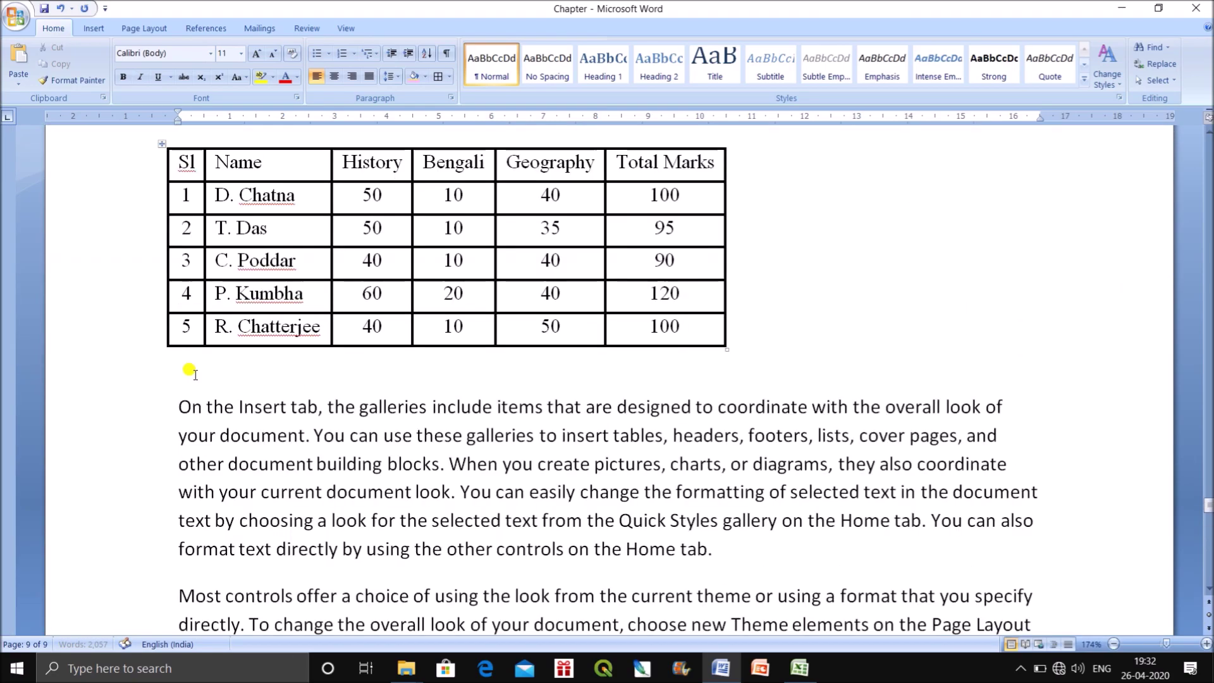
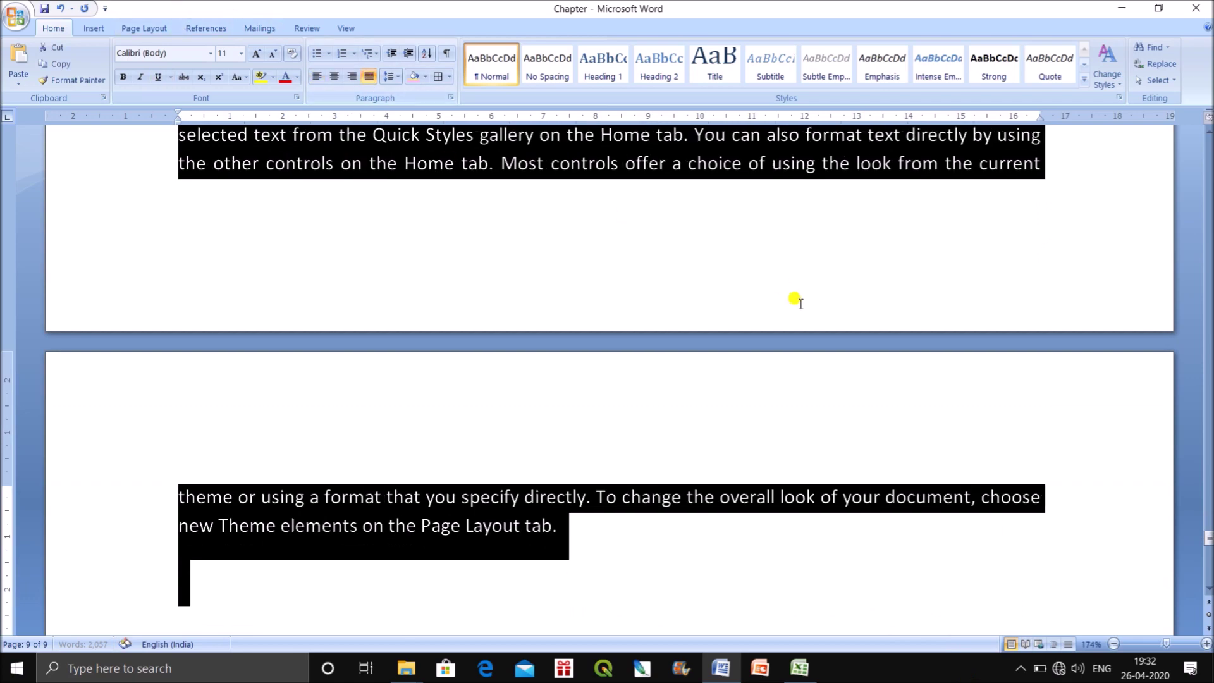
# Set the marks table's text wrapping to Around in Table Properties, checking the positioning options without changing them
pyautogui.scroll(6, 782, 264)
pyautogui.scroll(-2, 772, 252)
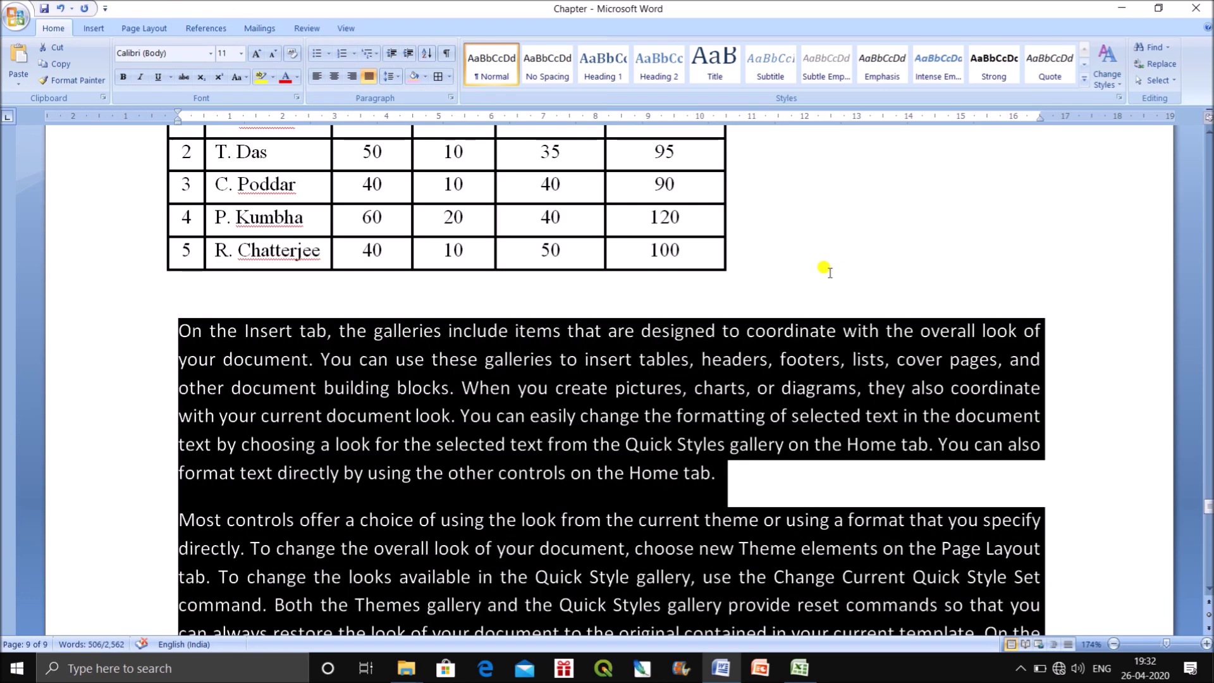
pyautogui.click(814, 250)
pyautogui.scroll(3, 218, 297)
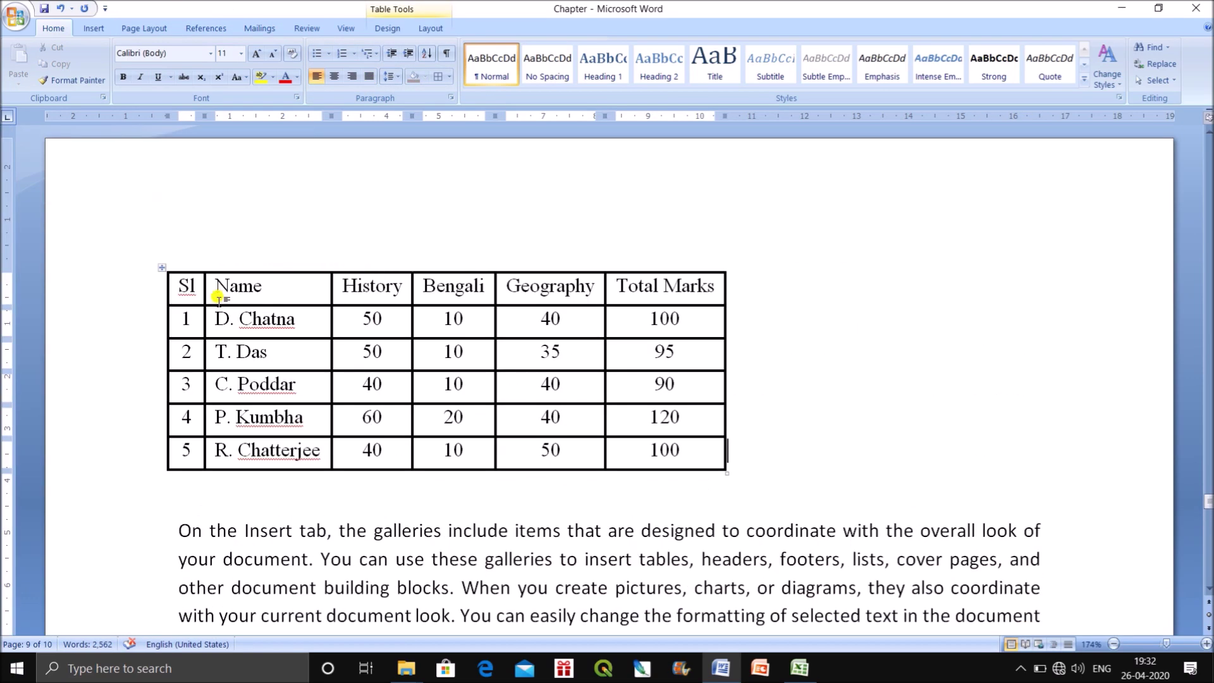
pyautogui.click(162, 273)
pyautogui.click(430, 28)
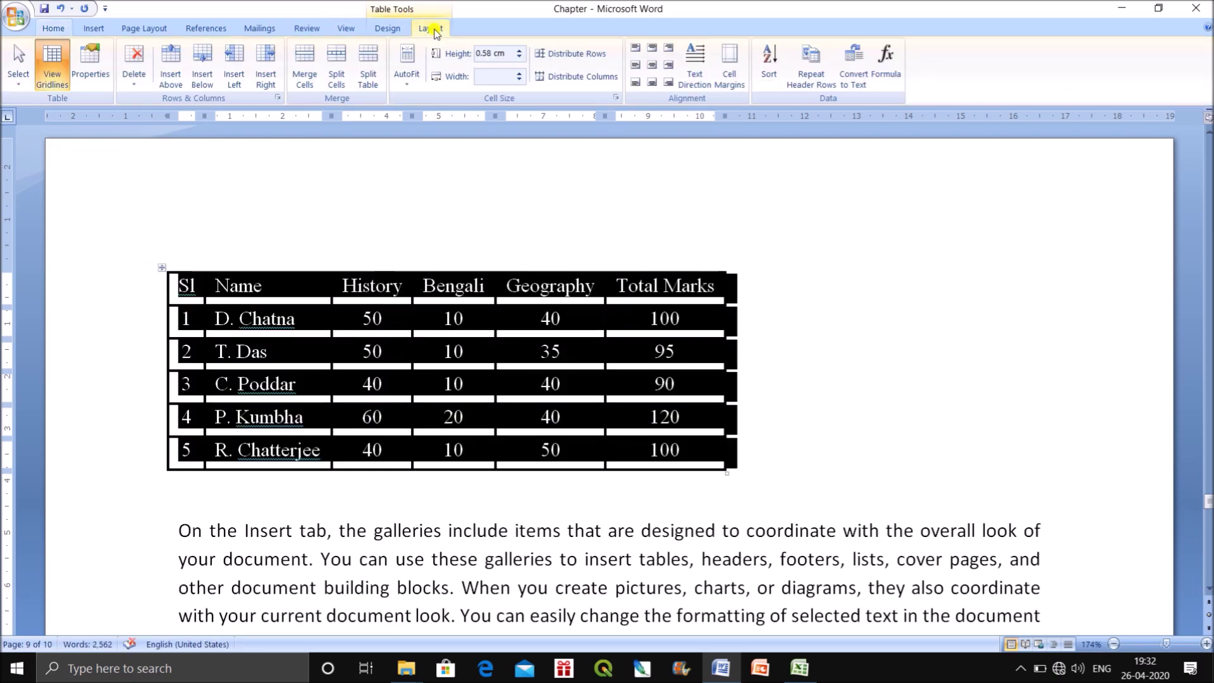
pyautogui.click(92, 74)
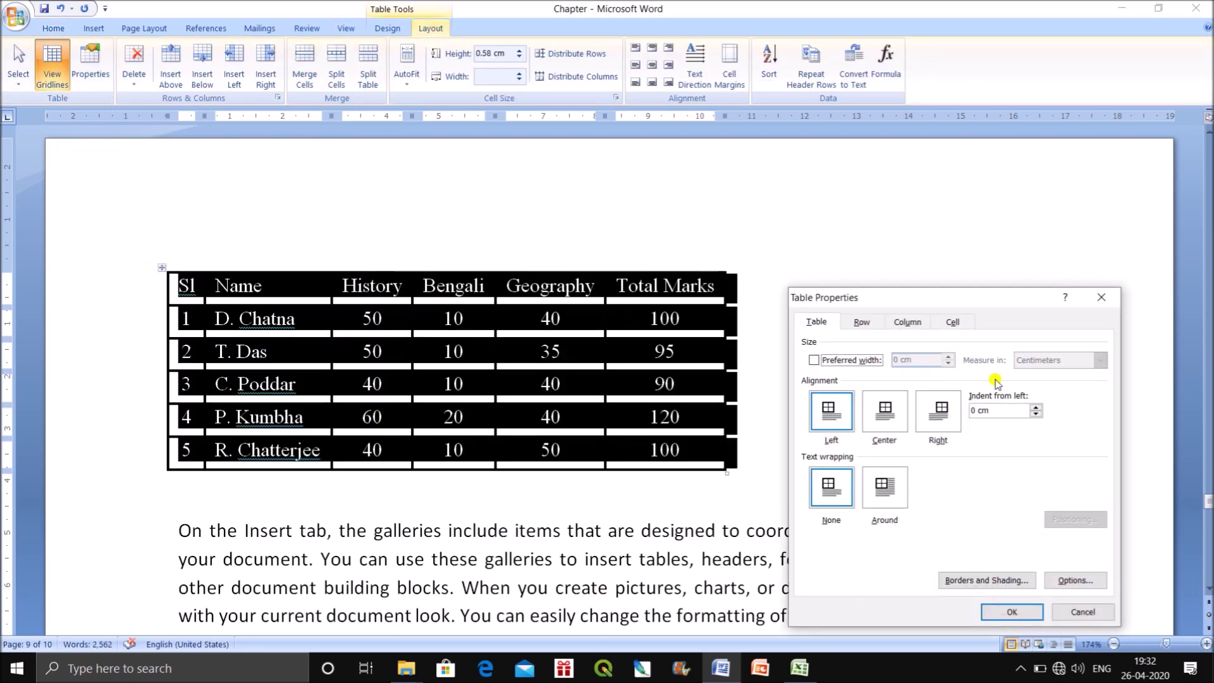
pyautogui.moveTo(1014, 310); pyautogui.dragTo(1011, 181)
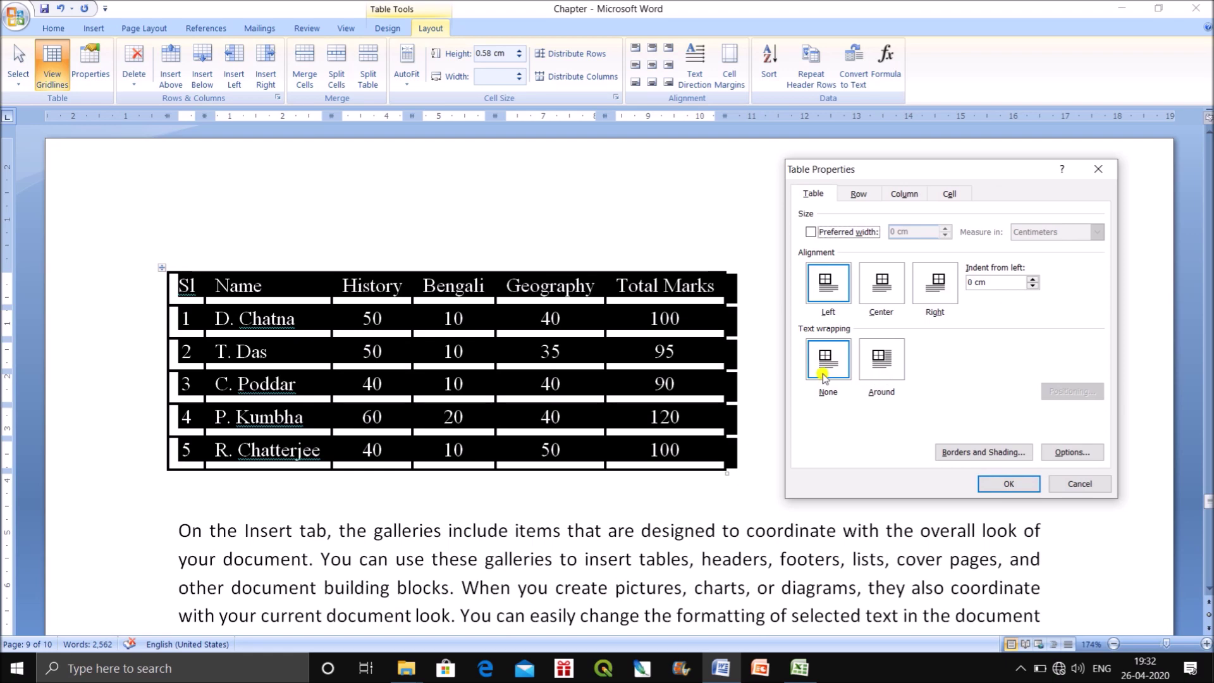
pyautogui.click(902, 373)
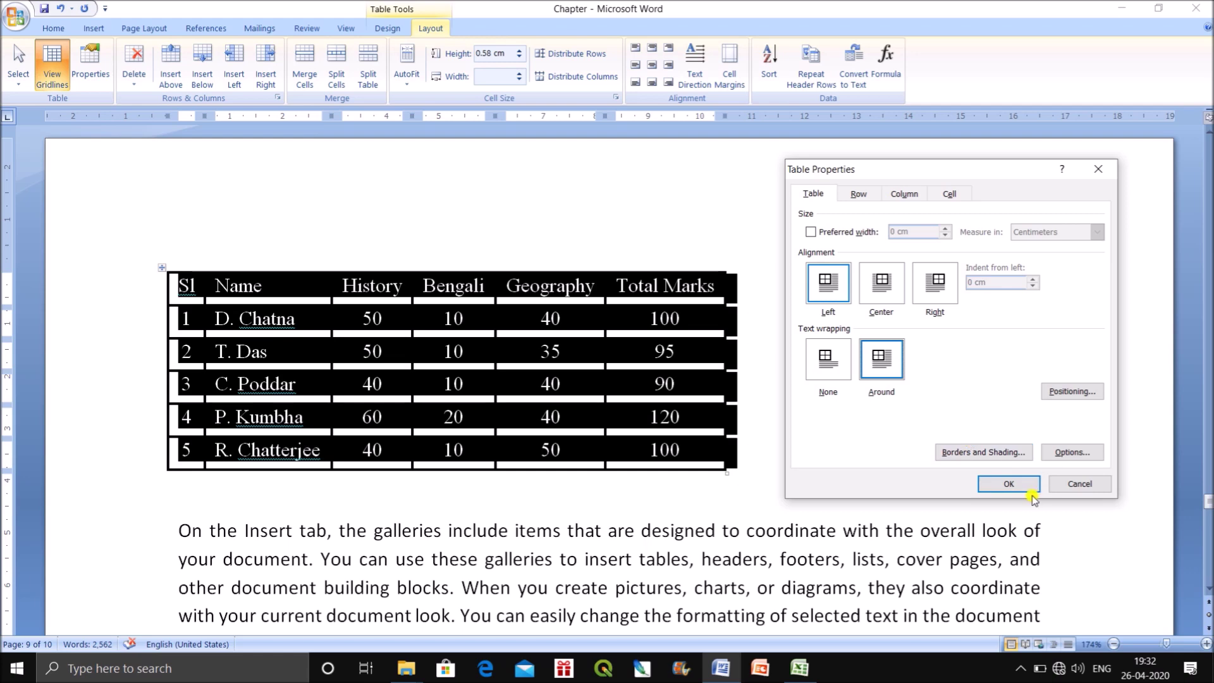
pyautogui.click(1075, 393)
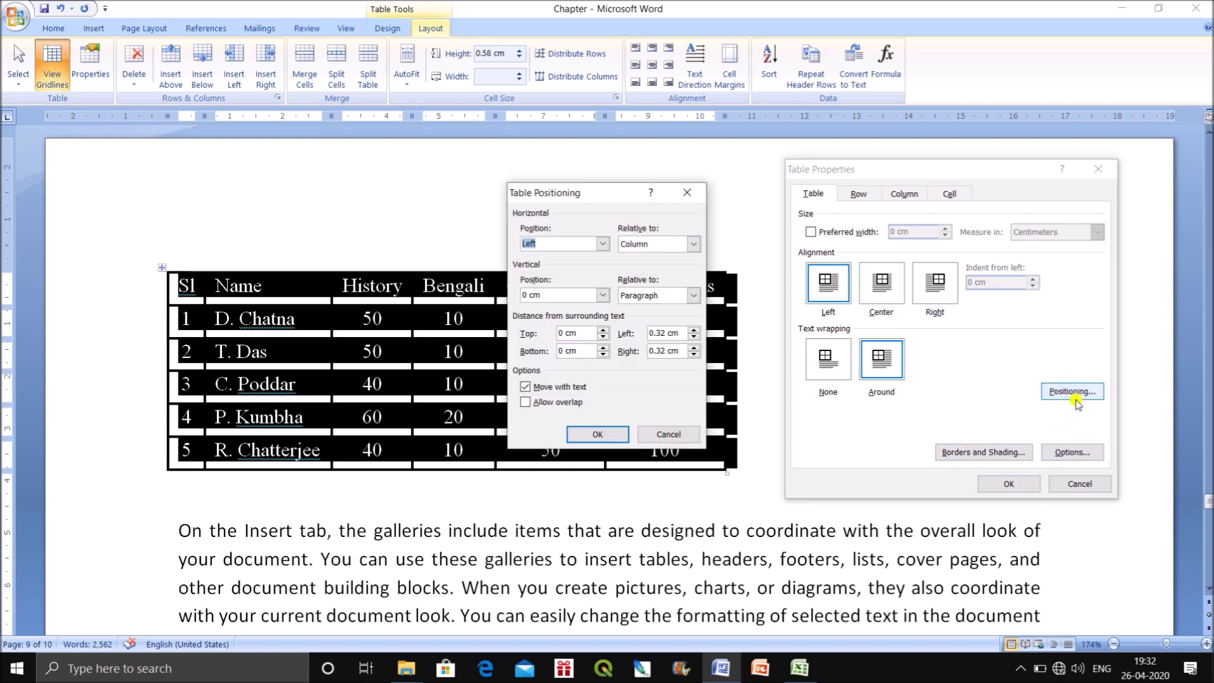
pyautogui.click(686, 194)
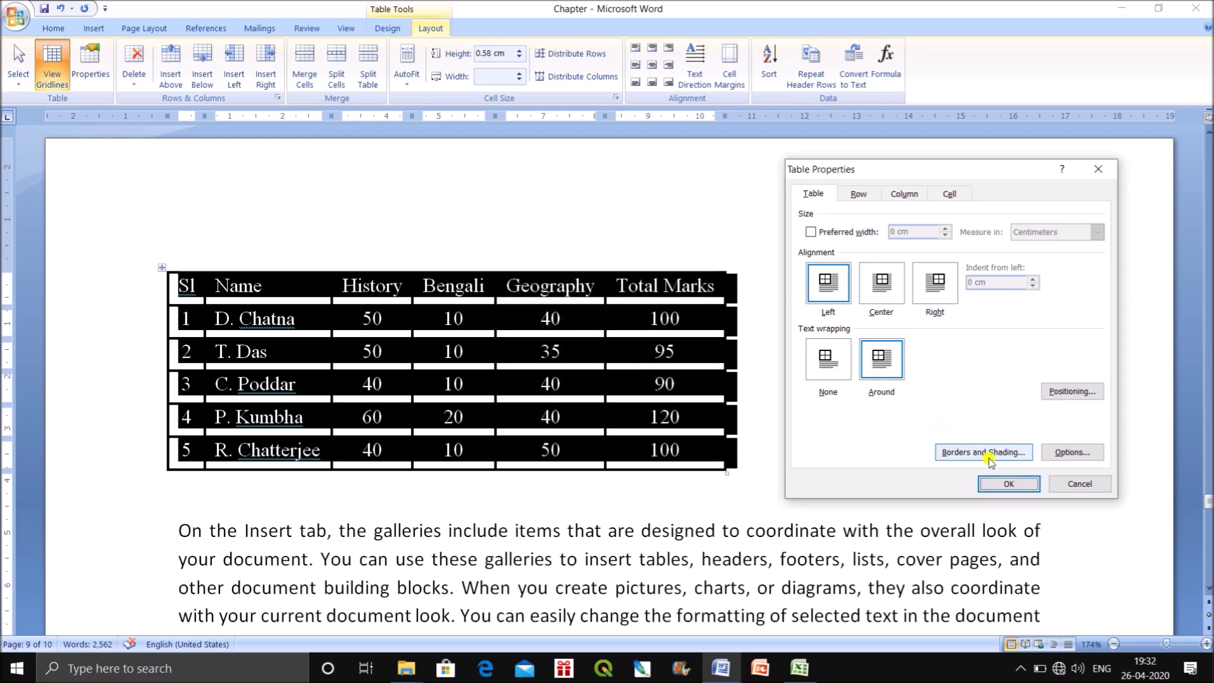
pyautogui.click(1010, 482)
pyautogui.click(923, 454)
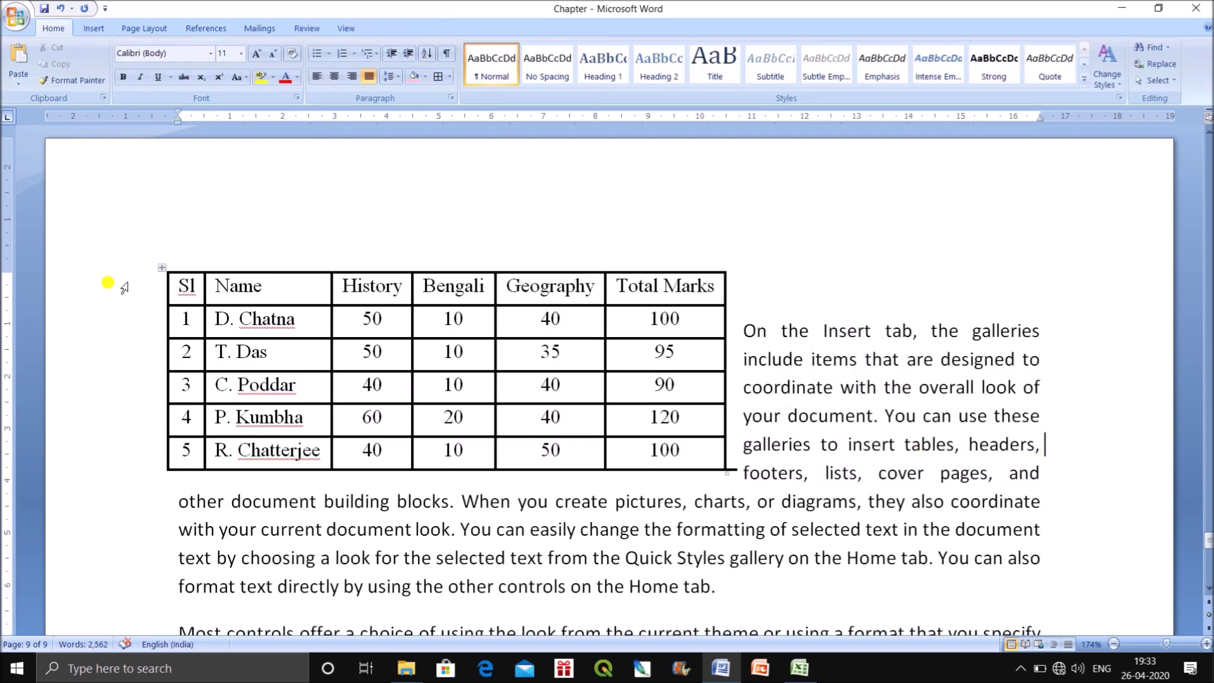
# Move the wrapped marks table through the sample text, to the right edge, the middle and back to the left margin, narrowing its Total Marks column
pyautogui.moveTo(162, 268); pyautogui.dragTo(629, 413)
pyautogui.moveTo(399, 331); pyautogui.dragTo(444, 351)
pyautogui.scroll(-2, 448, 360)
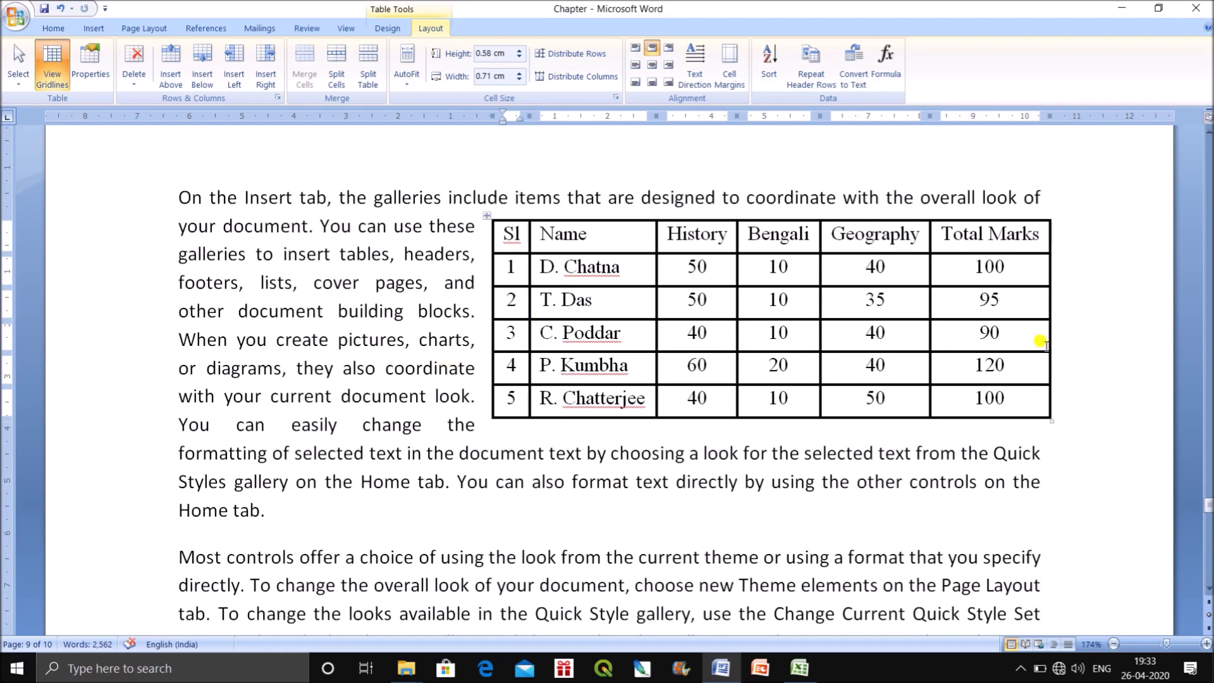
pyautogui.moveTo(1047, 342); pyautogui.dragTo(1037, 341)
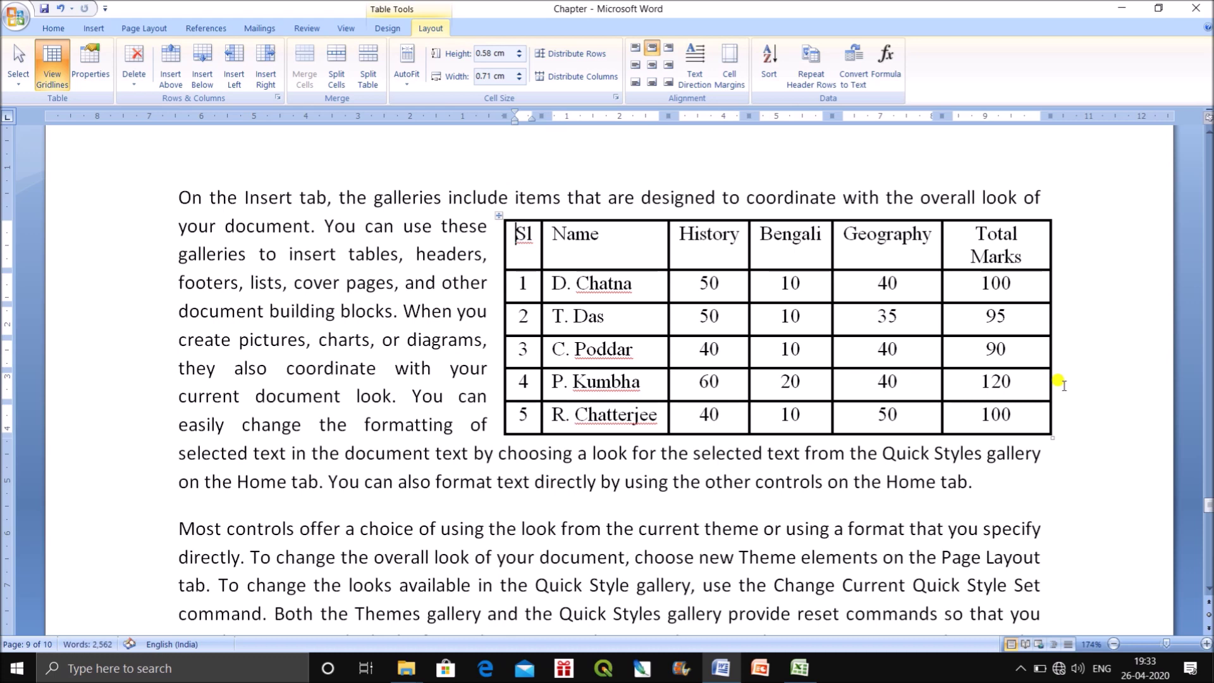
pyautogui.moveTo(499, 216); pyautogui.dragTo(319, 325)
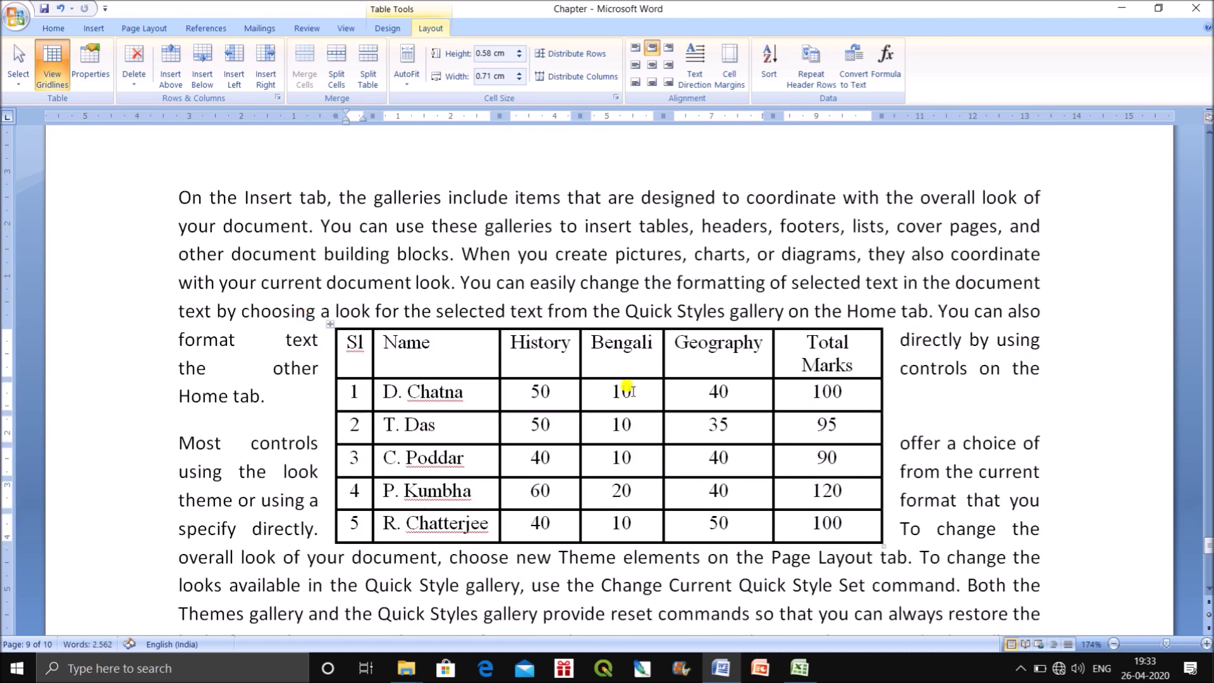
pyautogui.moveTo(330, 324); pyautogui.dragTo(184, 227)
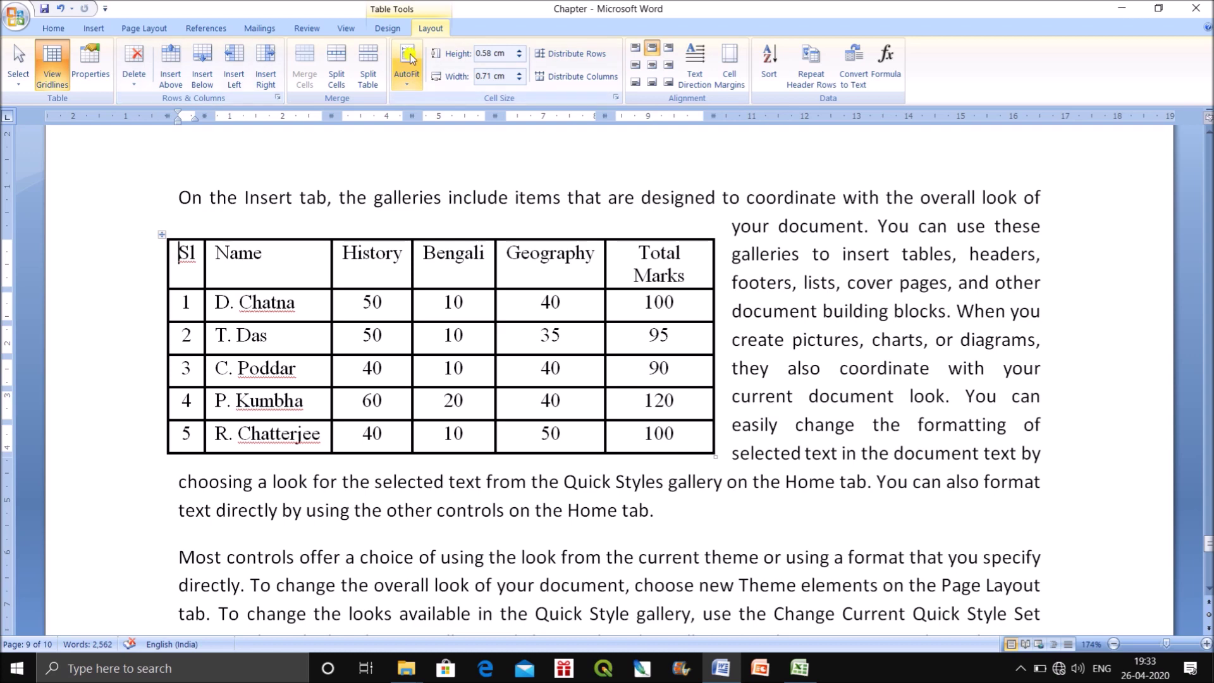
# Set the marks table's text wrapping back to None in Table Properties
pyautogui.click(78, 75)
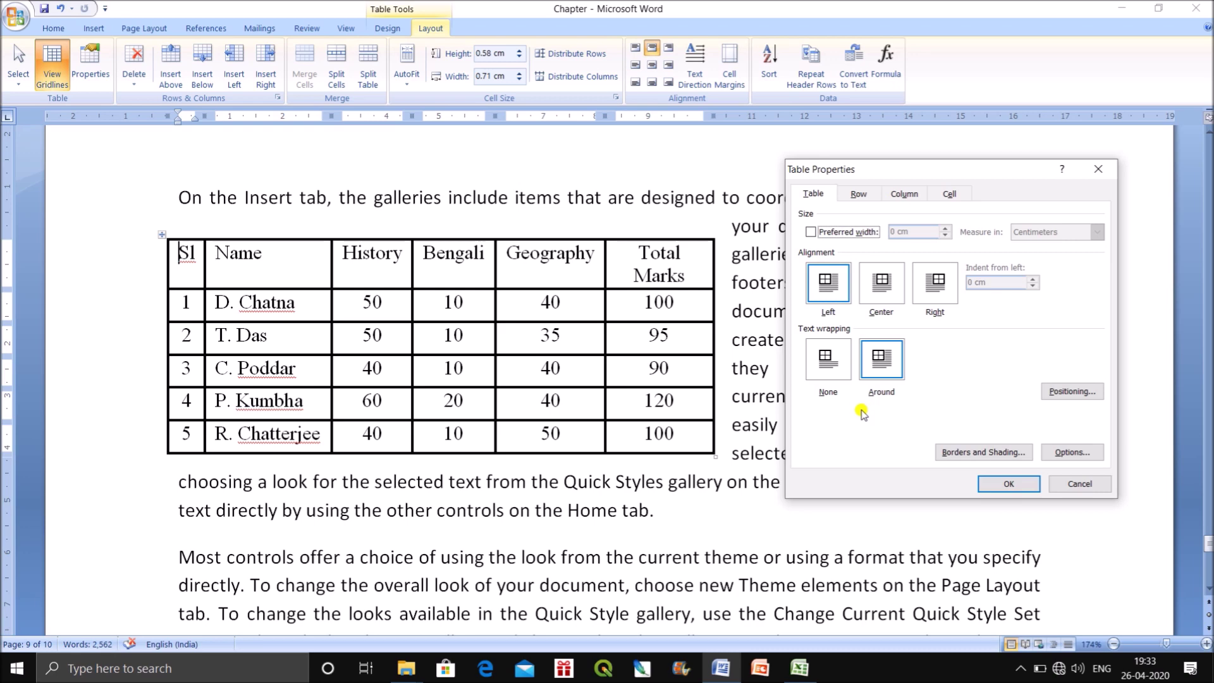
pyautogui.click(828, 362)
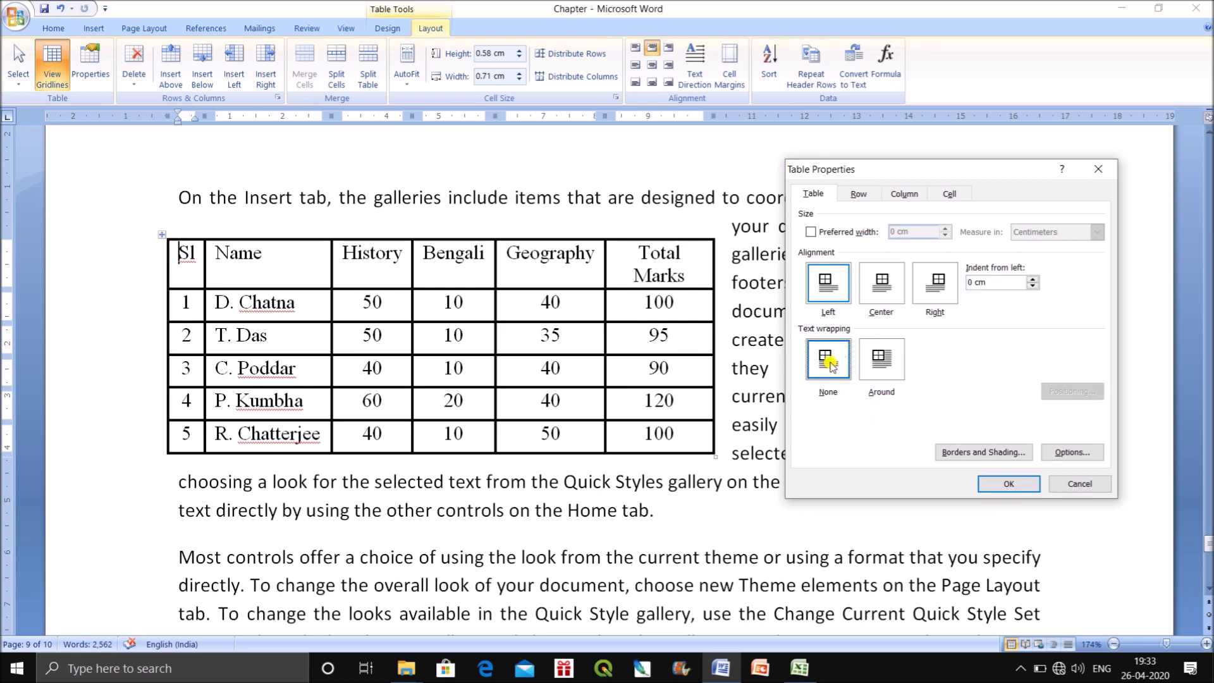
pyautogui.click(1007, 485)
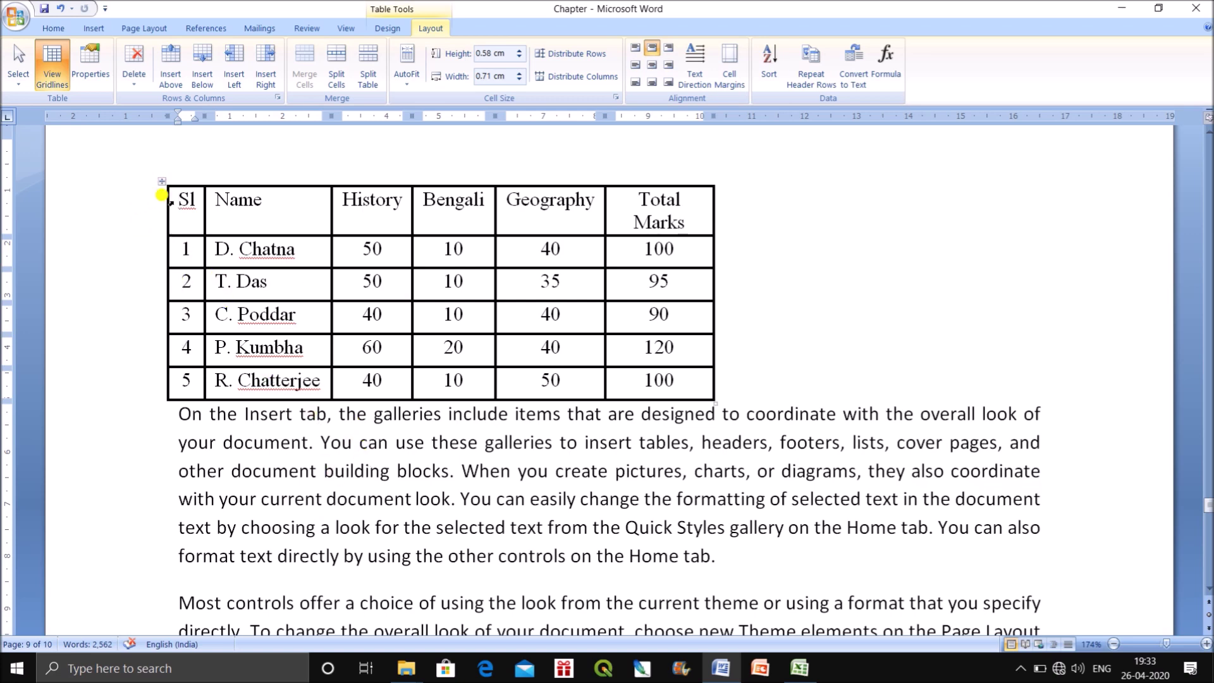
# Undo the table's wrapping and position changes, the sample paragraphs, and the earlier table width change
pyautogui.click(163, 195)
pyautogui.hotkey('ctrl', 'z')
pyautogui.hotkey('ctrl', 'z')
pyautogui.hotkey('ctrl', 'z')
pyautogui.hotkey('ctrl', 'z')
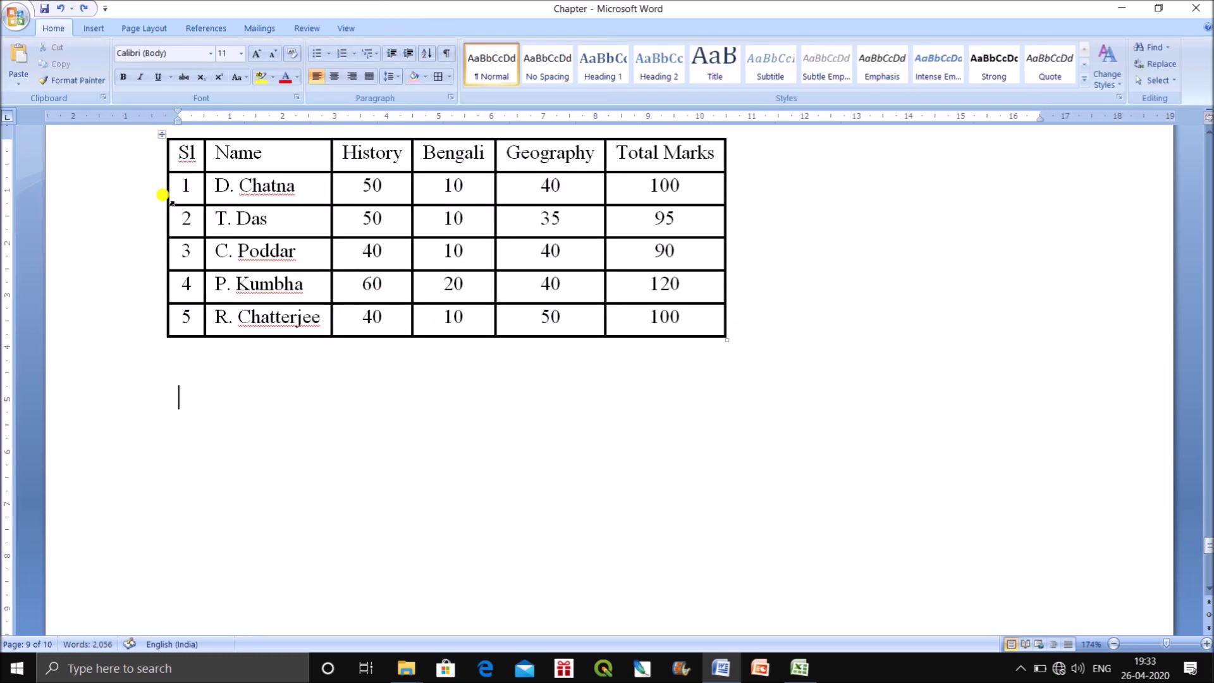
pyautogui.hotkey('ctrl', 'z')
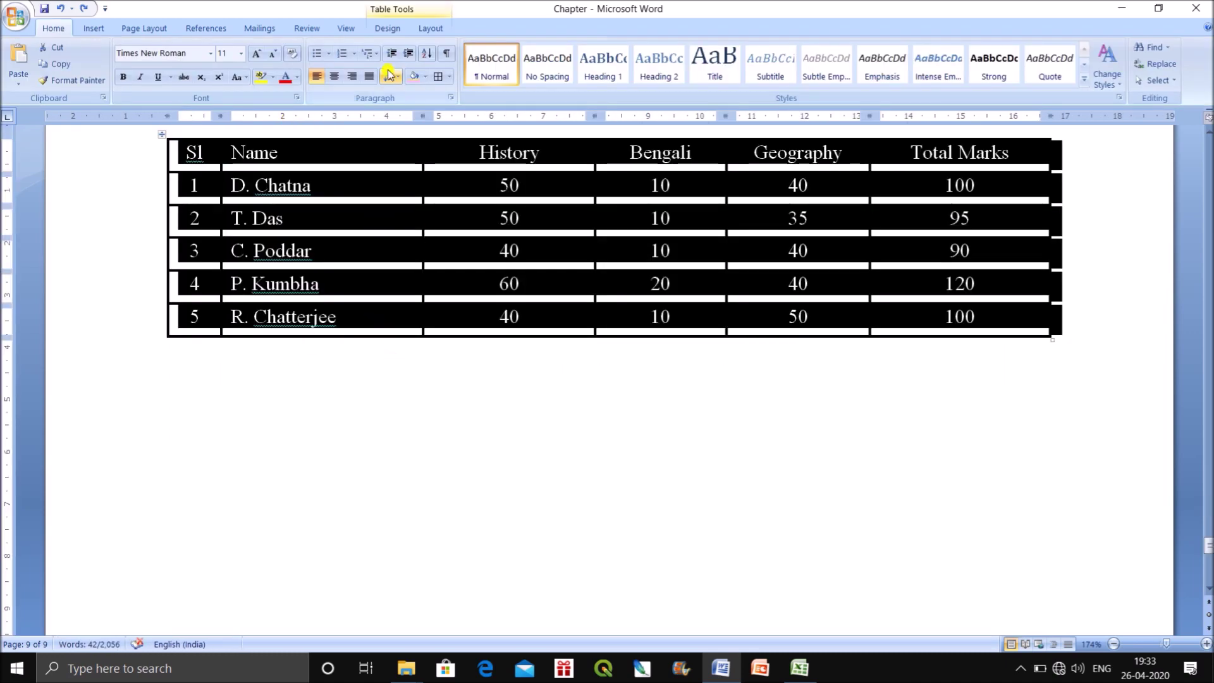
# Set the height of all rows in the marks table to exactly 2.5 cm in Table Properties
pyautogui.click(431, 28)
pyautogui.click(90, 66)
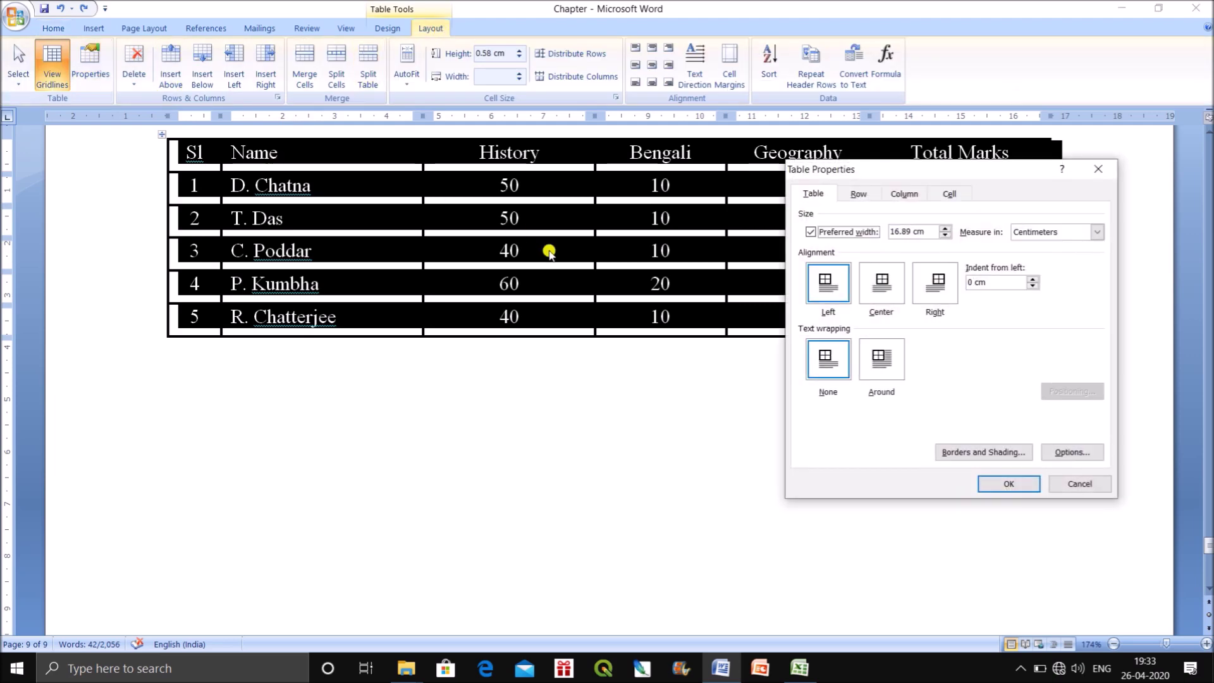
pyautogui.click(858, 194)
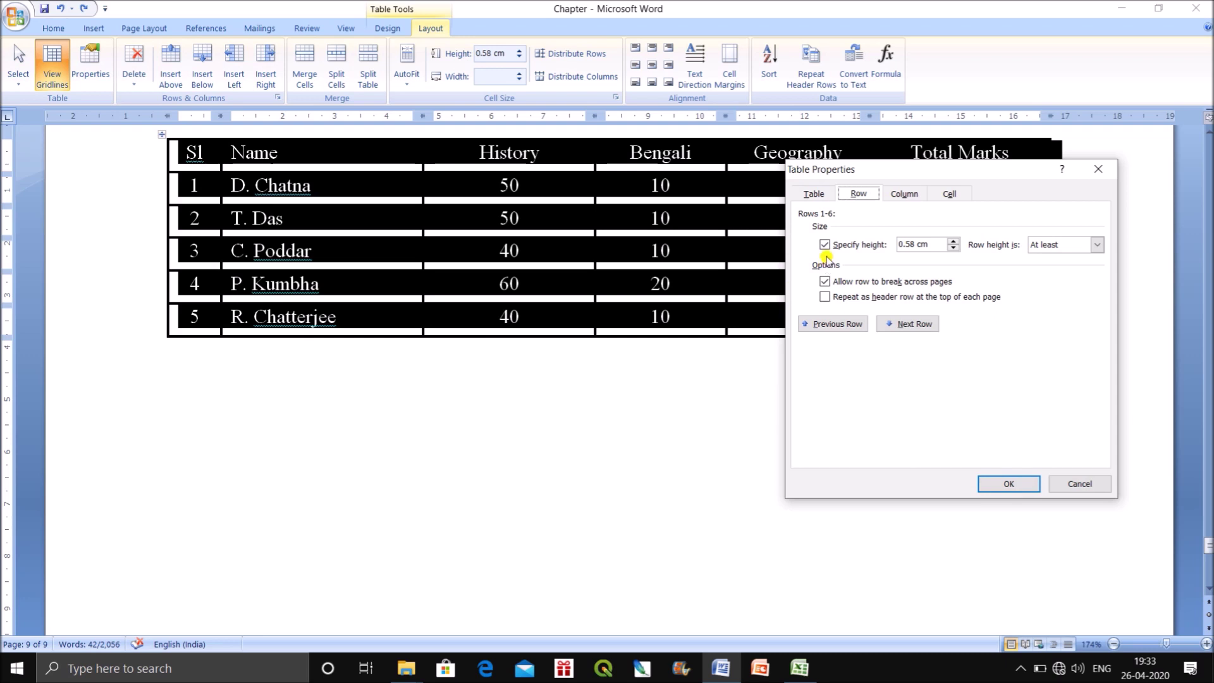
pyautogui.moveTo(973, 169); pyautogui.dragTo(908, 233)
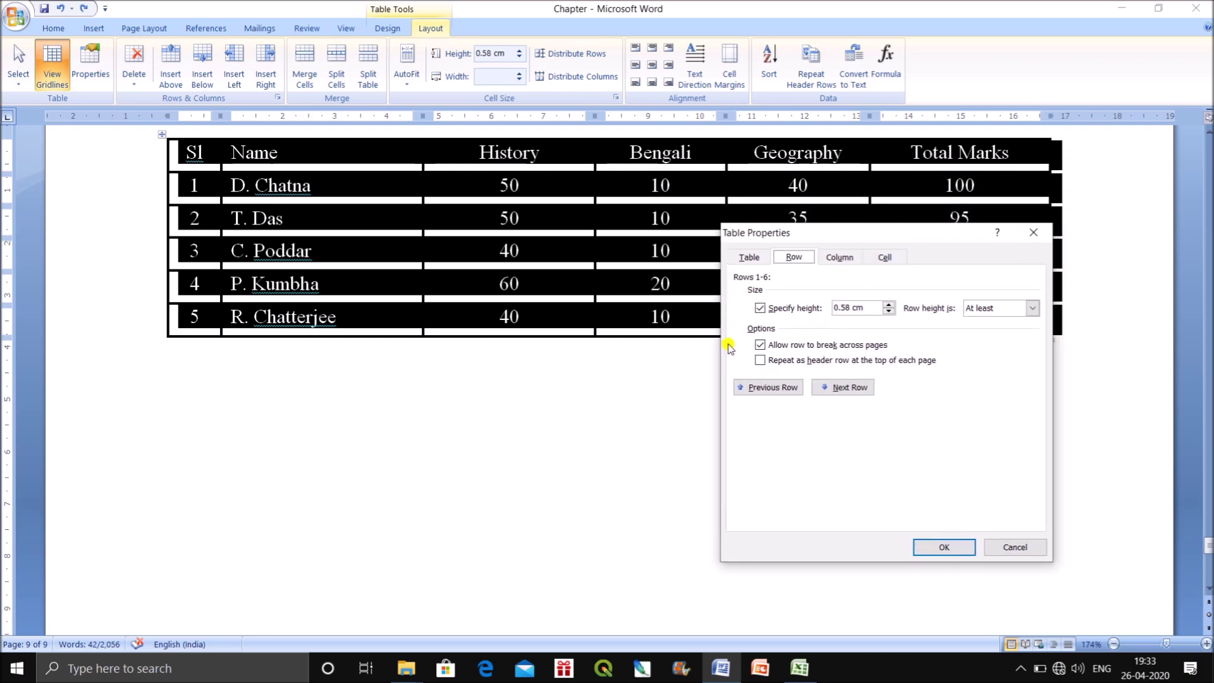
pyautogui.click(760, 309)
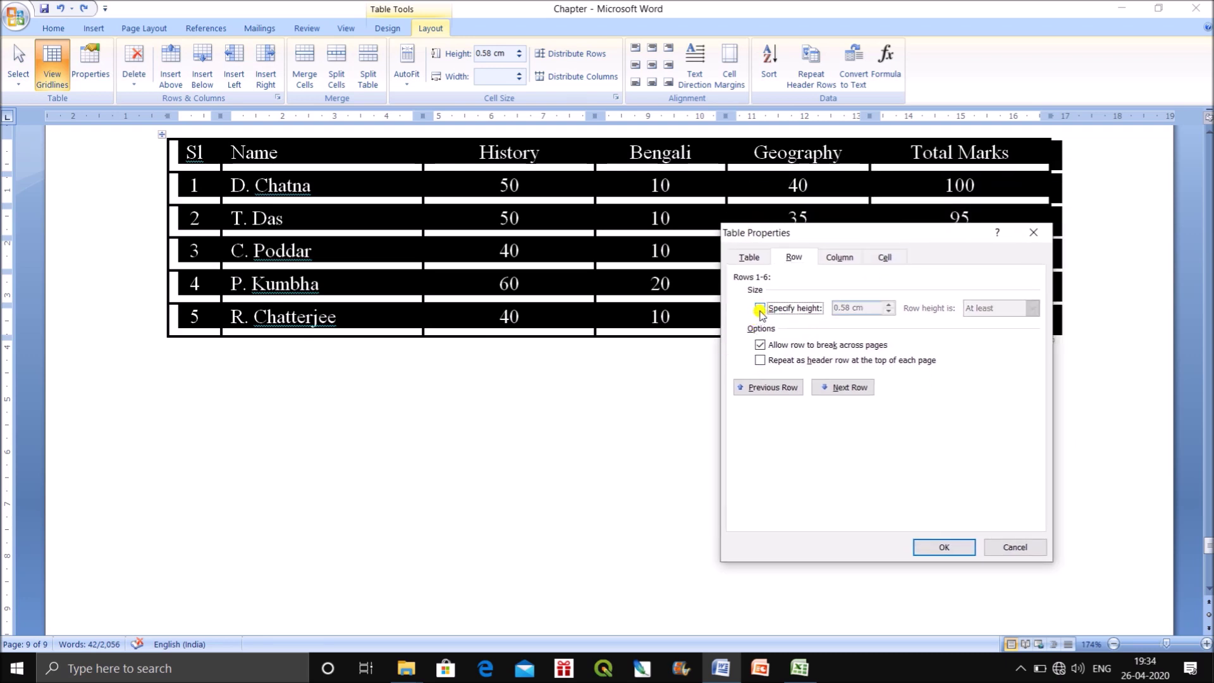
pyautogui.click(759, 309)
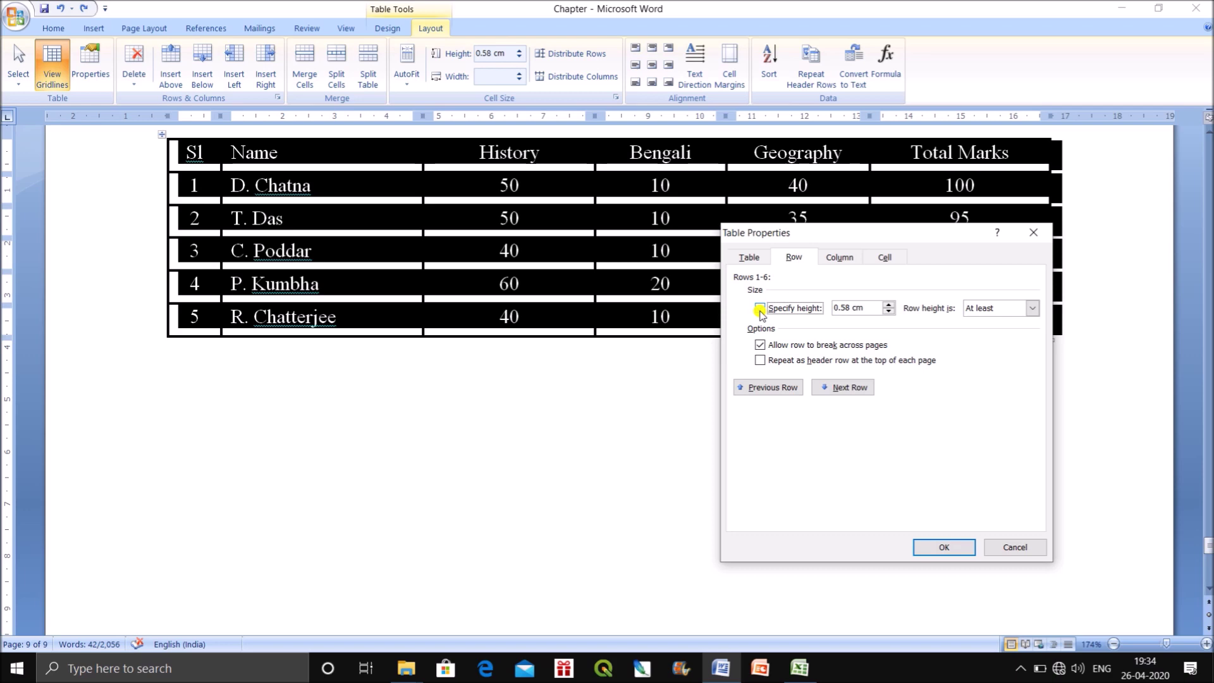
pyautogui.click(1033, 309)
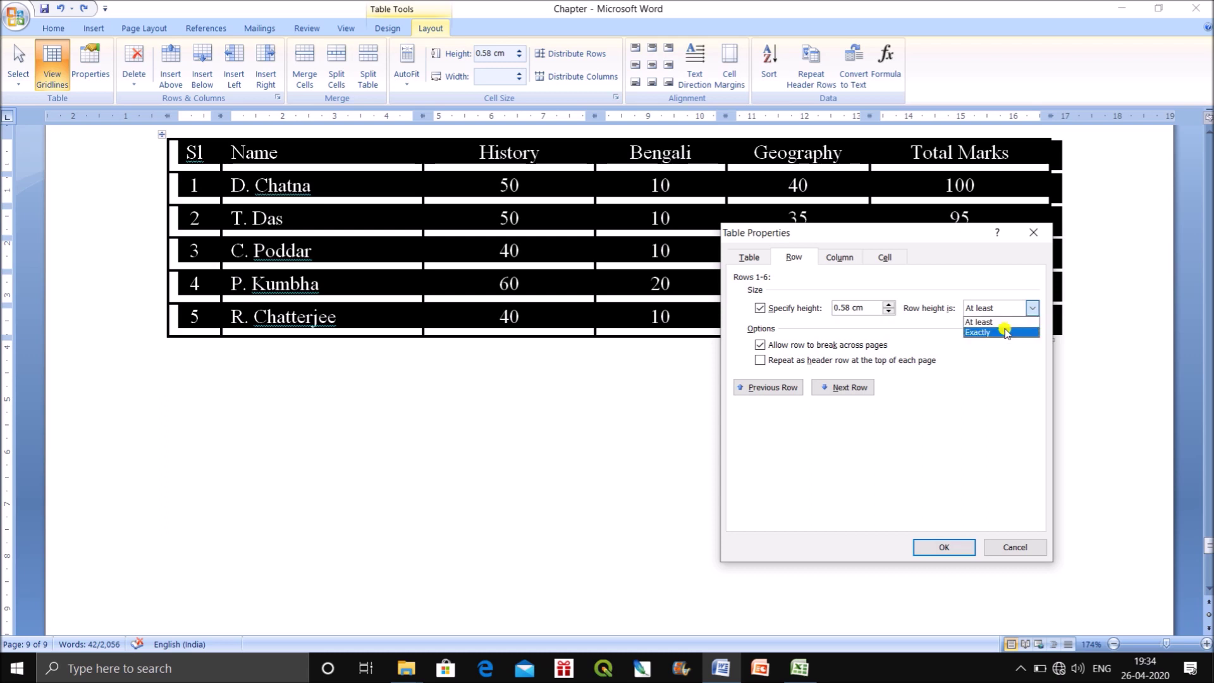
pyautogui.click(1006, 332)
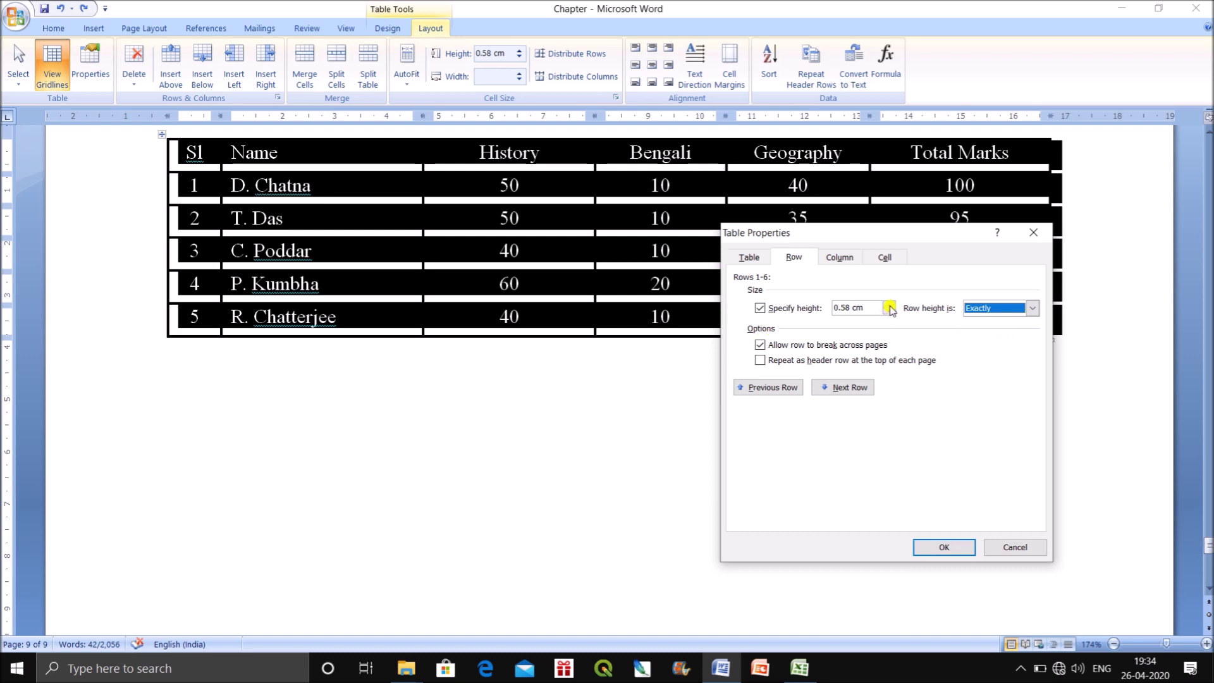
pyautogui.moveTo(849, 307); pyautogui.dragTo(831, 308)
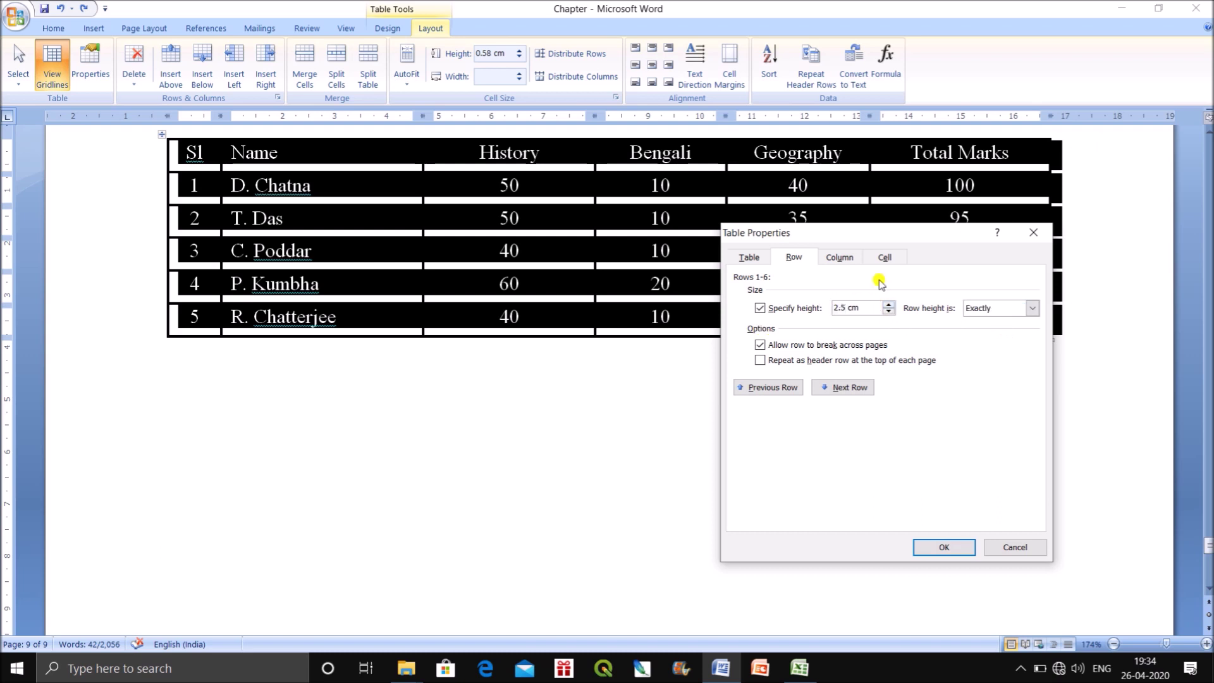
pyautogui.click(944, 548)
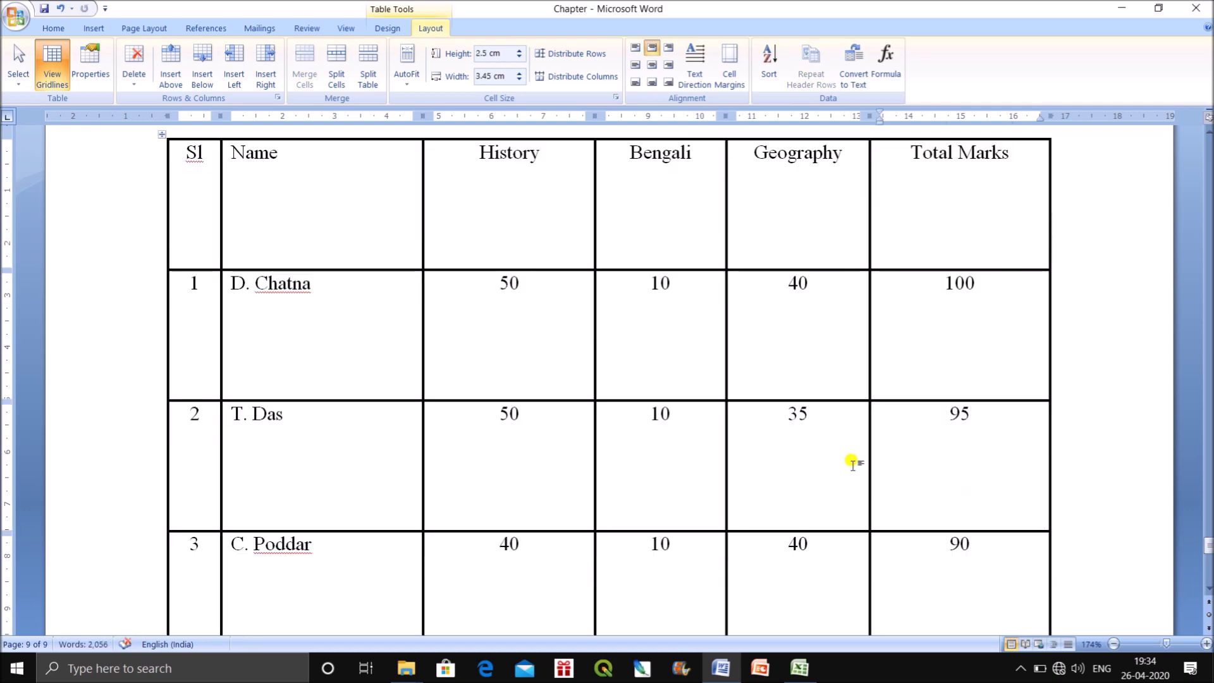
pyautogui.scroll(-5, 852, 463)
pyautogui.scroll(5, 847, 448)
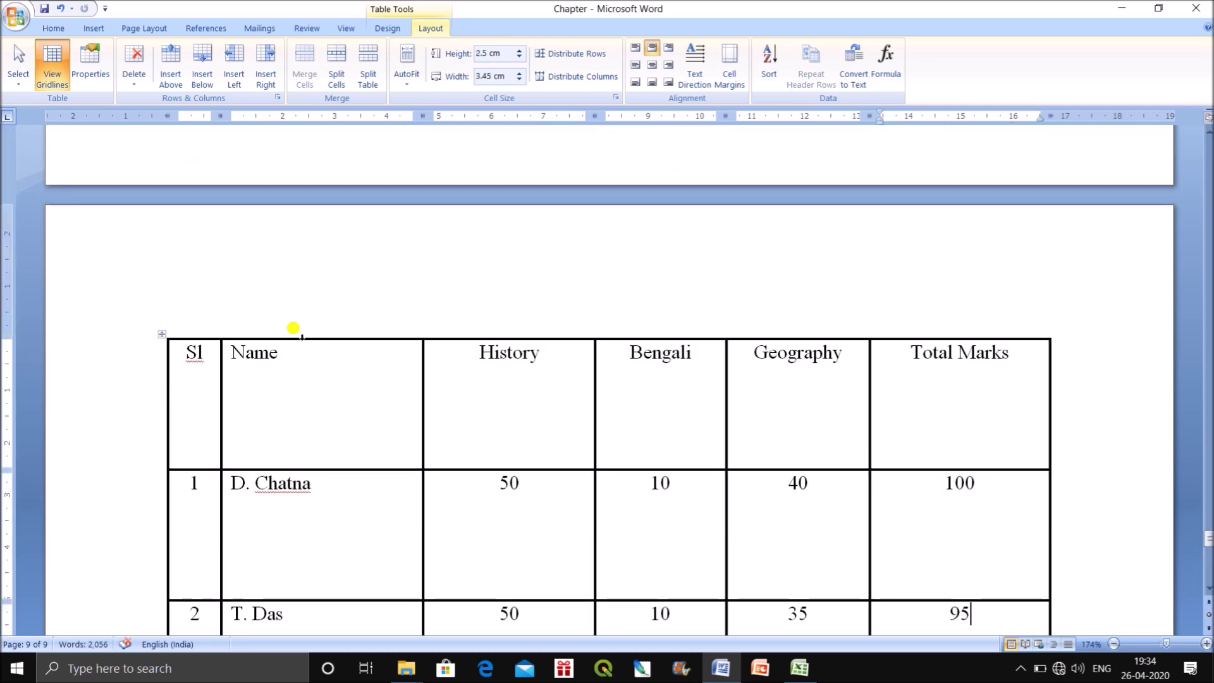
# Select the whole marks table, go to its last row from the row options in Table Properties, and close them without changes
pyautogui.click(159, 327)
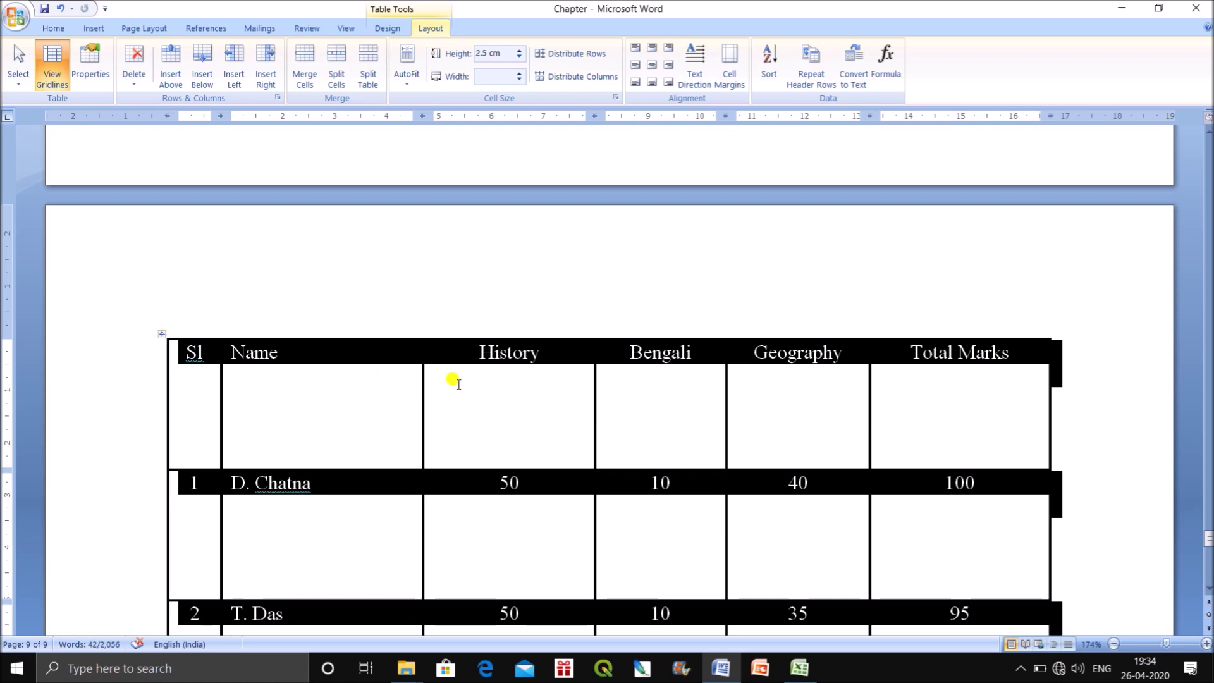
pyautogui.scroll(-3, 452, 380)
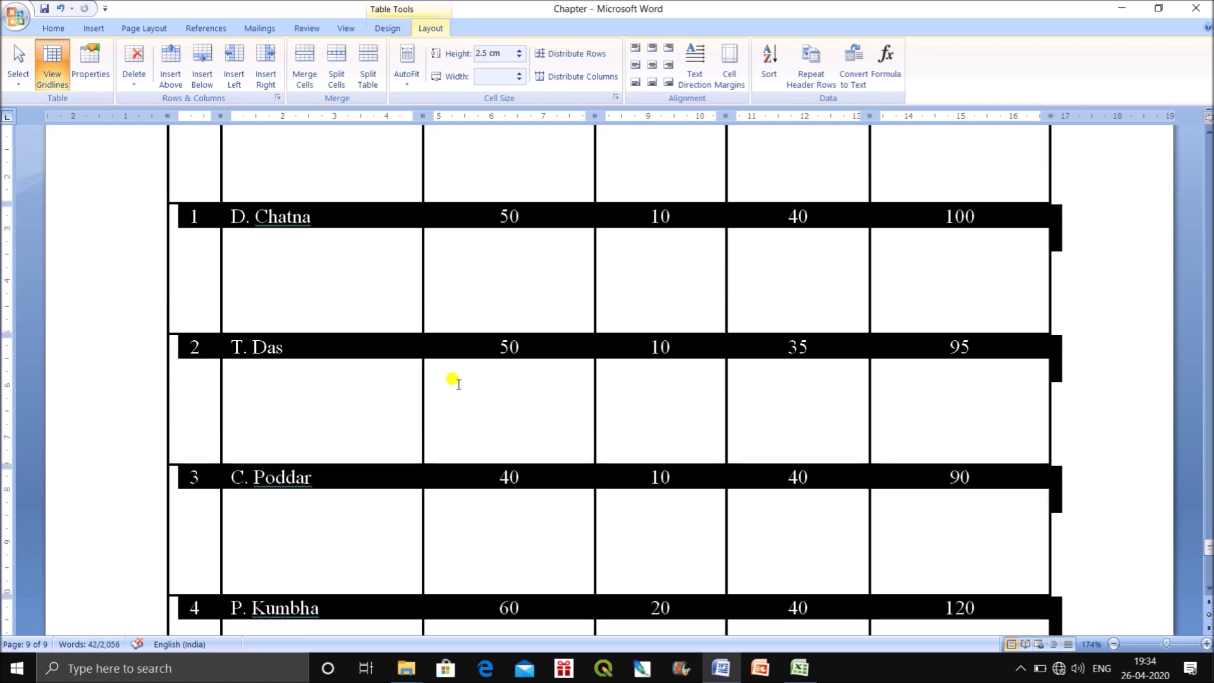
pyautogui.rightClick(337, 218)
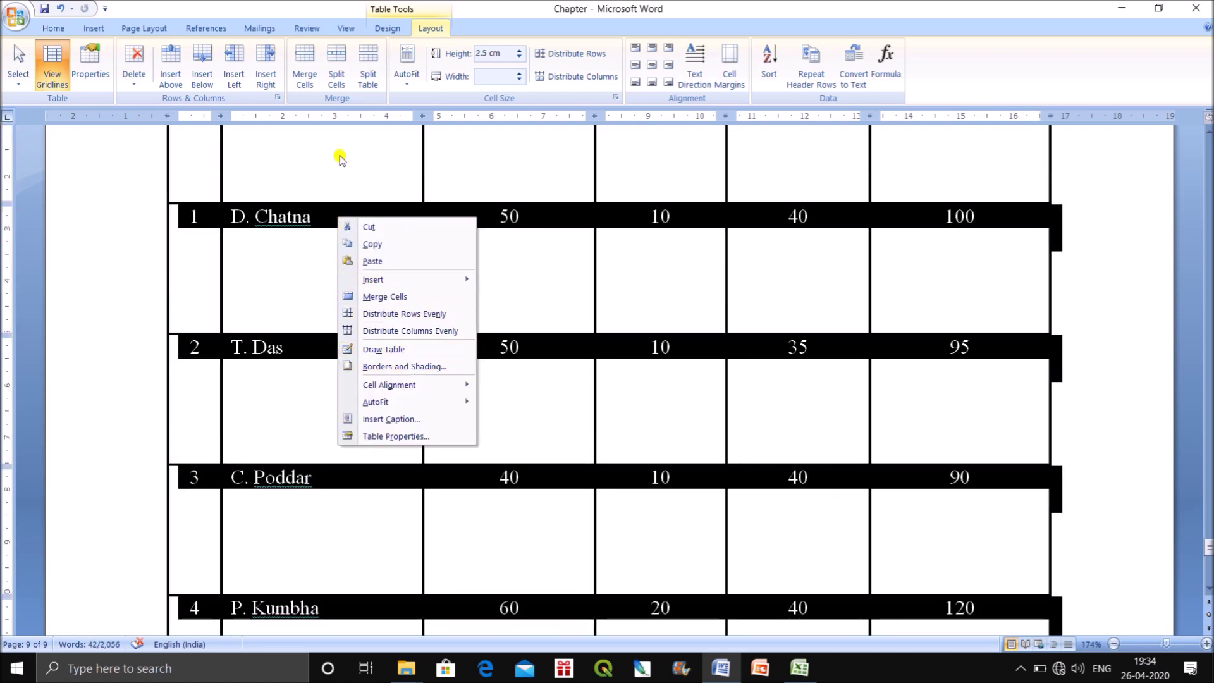
pyautogui.click(100, 194)
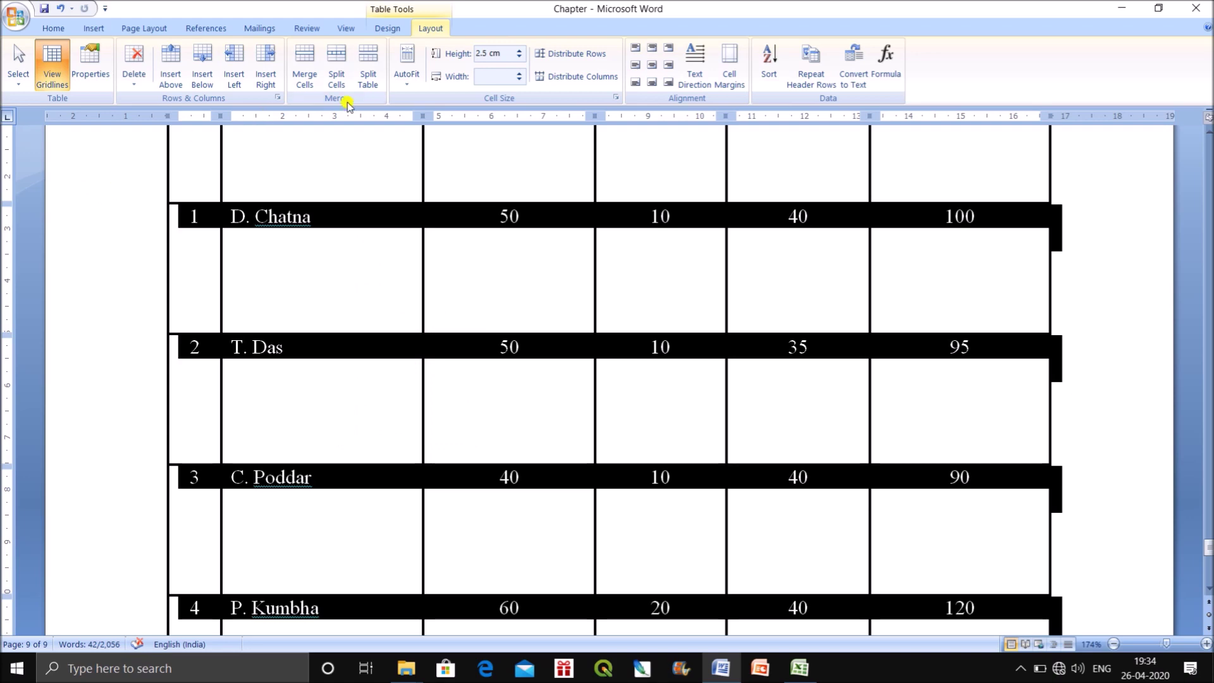
pyautogui.click(90, 63)
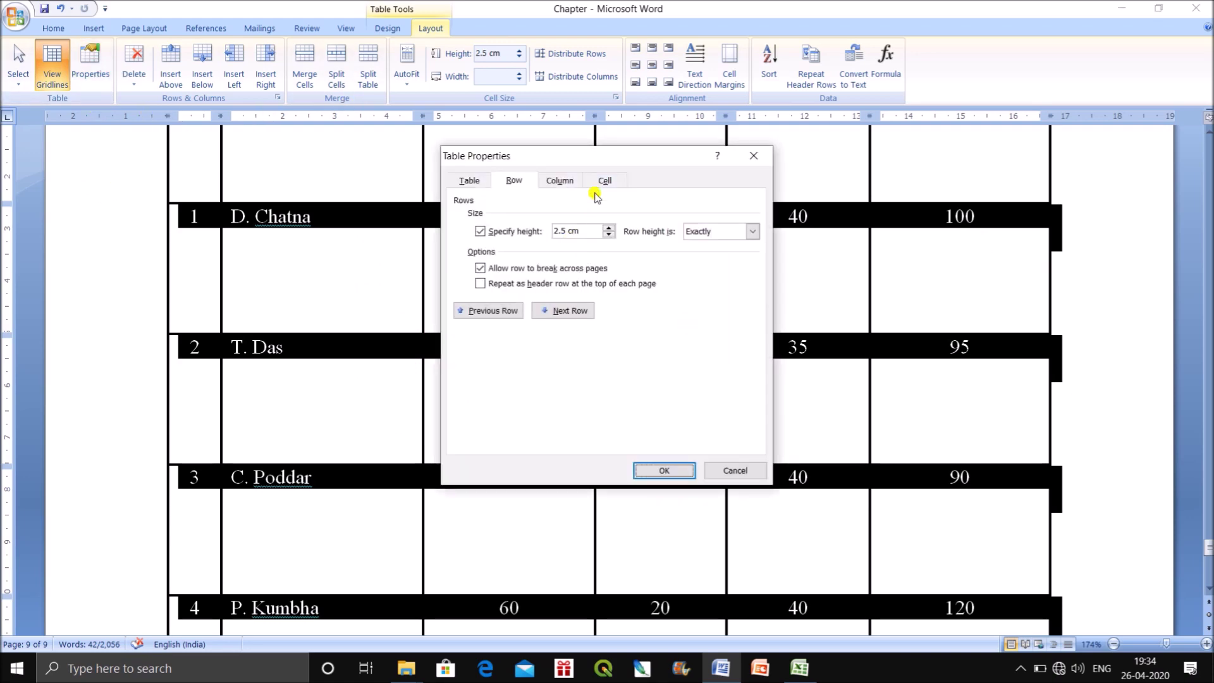
pyautogui.moveTo(670, 158); pyautogui.dragTo(990, 154)
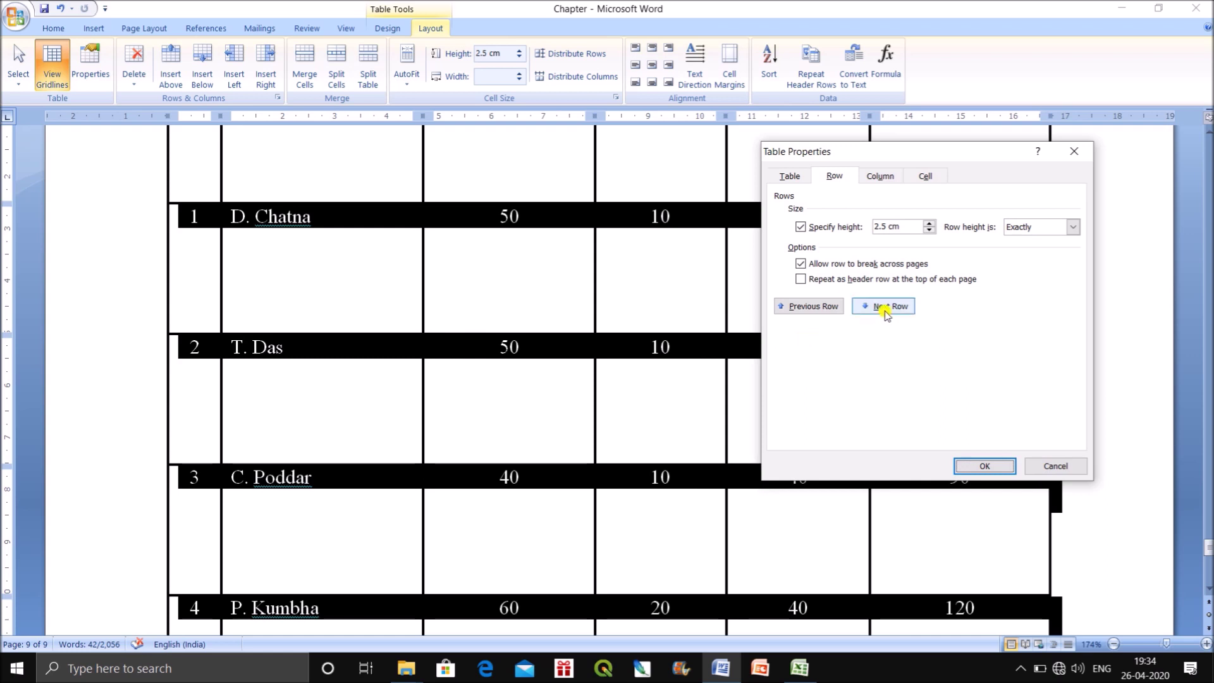
pyautogui.click(801, 306)
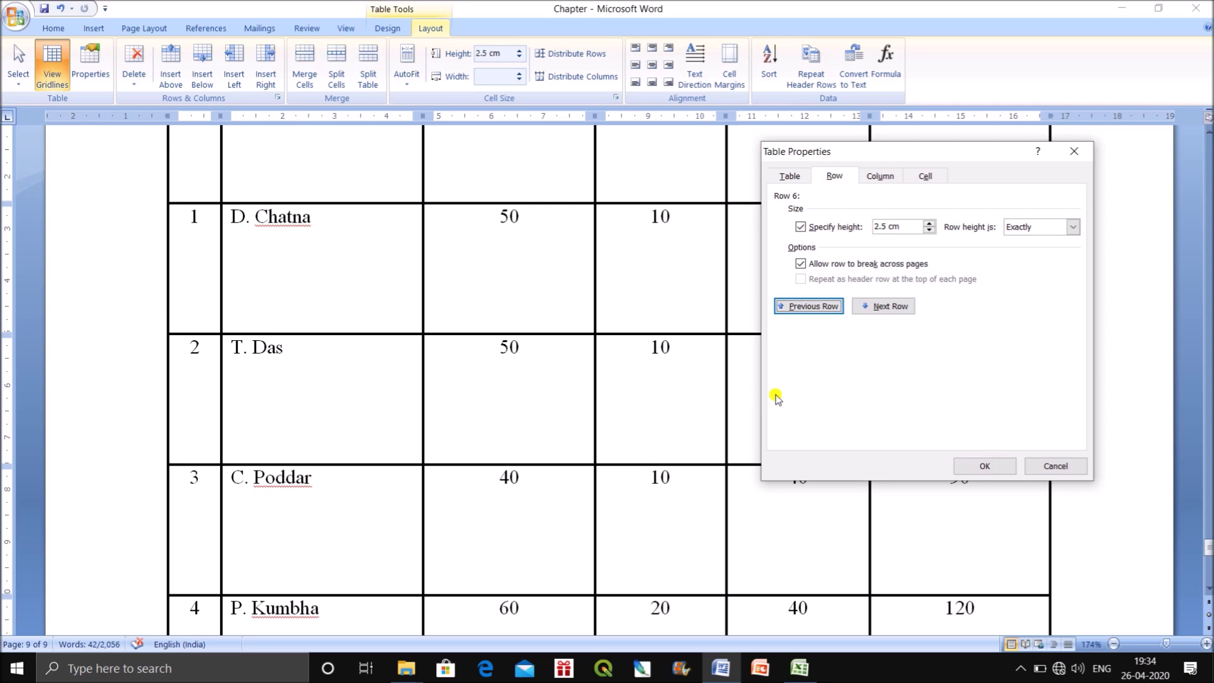
pyautogui.click(1074, 151)
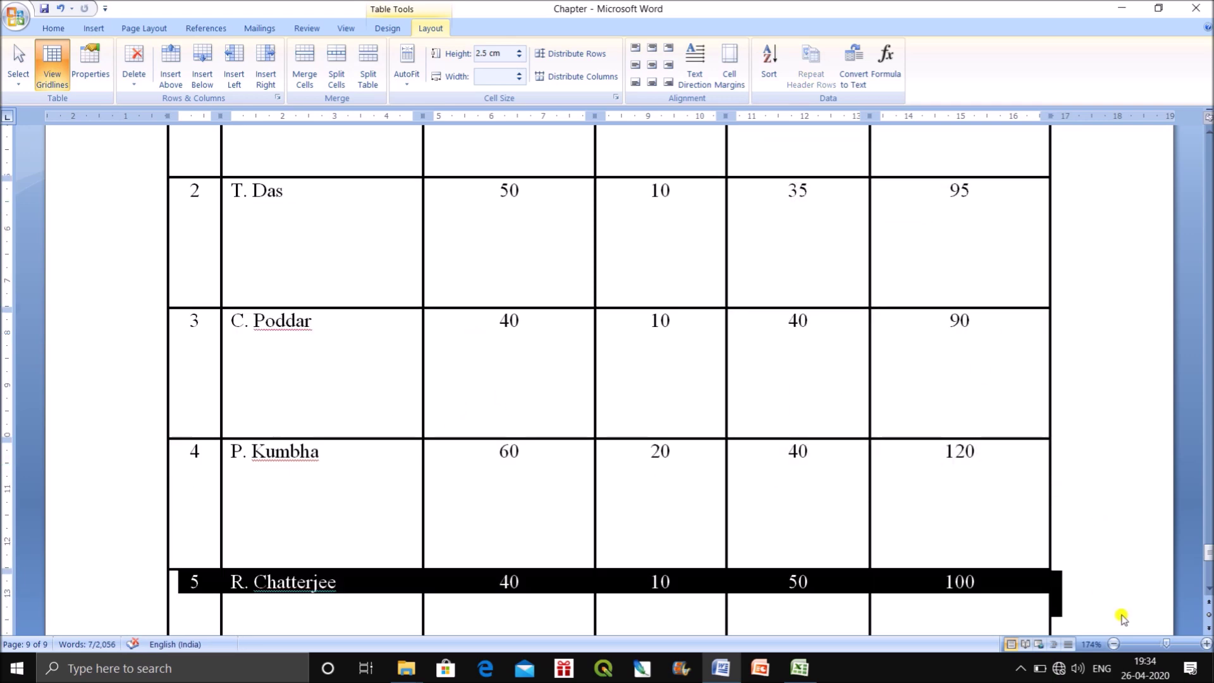
# Undo the row height change on the marks table
pyautogui.scroll(4, 539, 533)
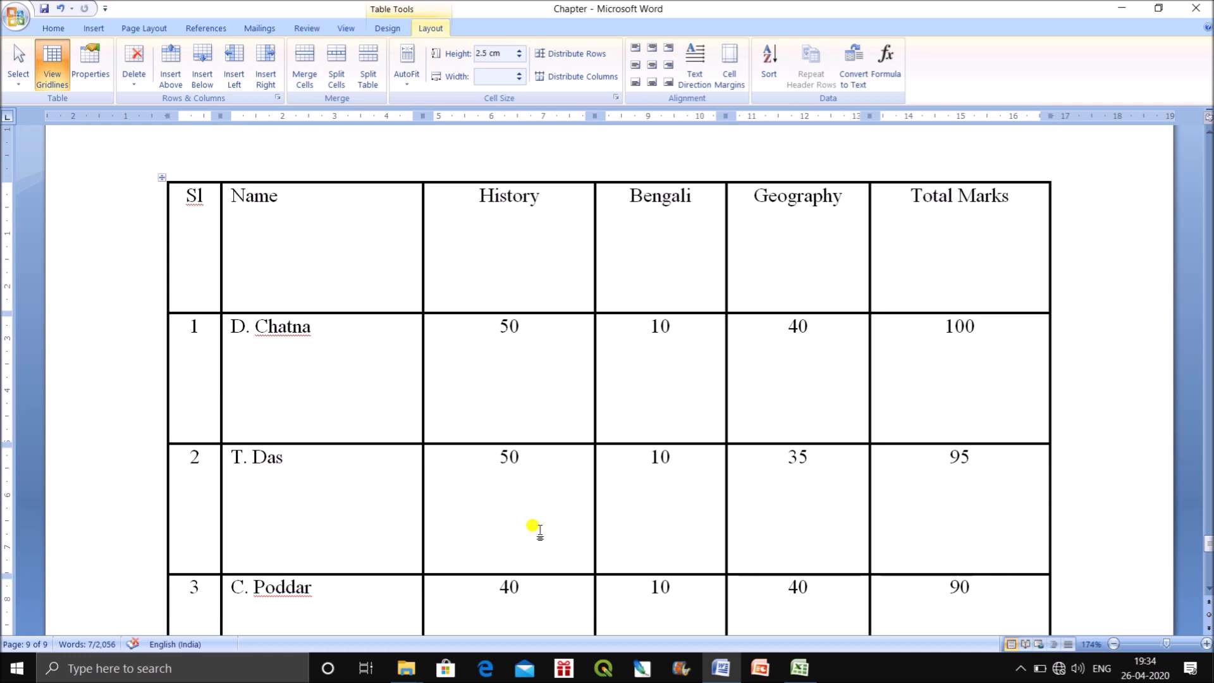
pyautogui.hotkey('ctrl', 'z')
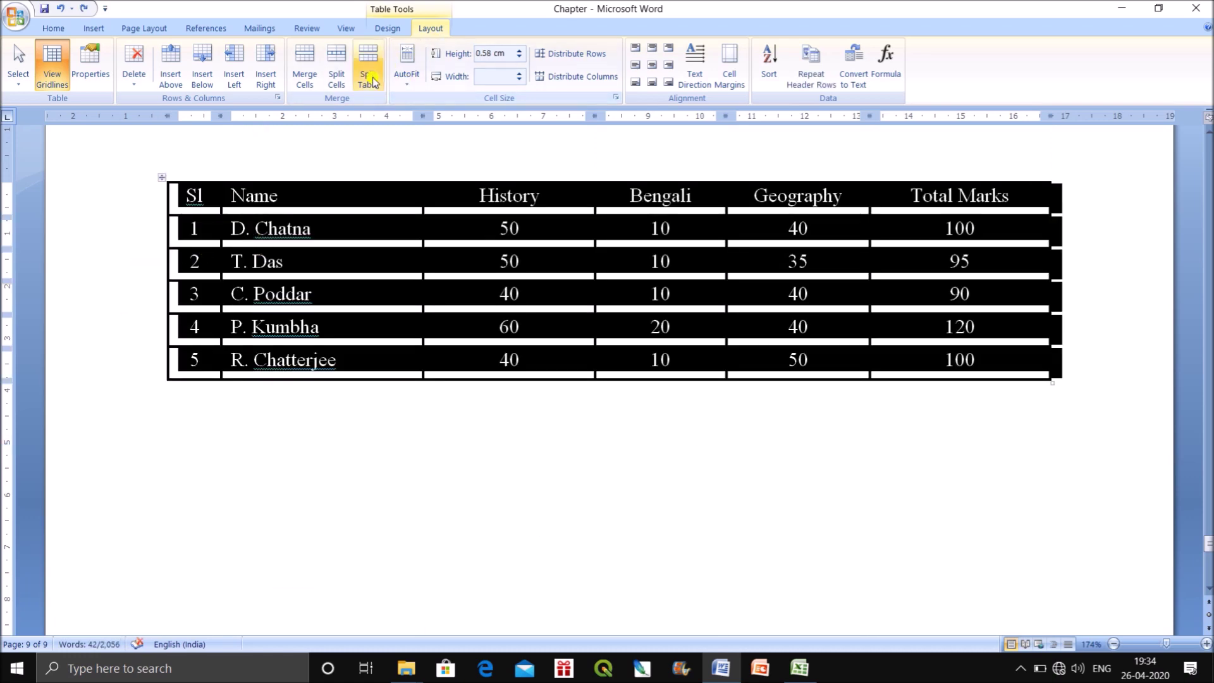
# Step through the marks table's individual rows in the Table Properties row settings, starting from the last row
pyautogui.click(91, 64)
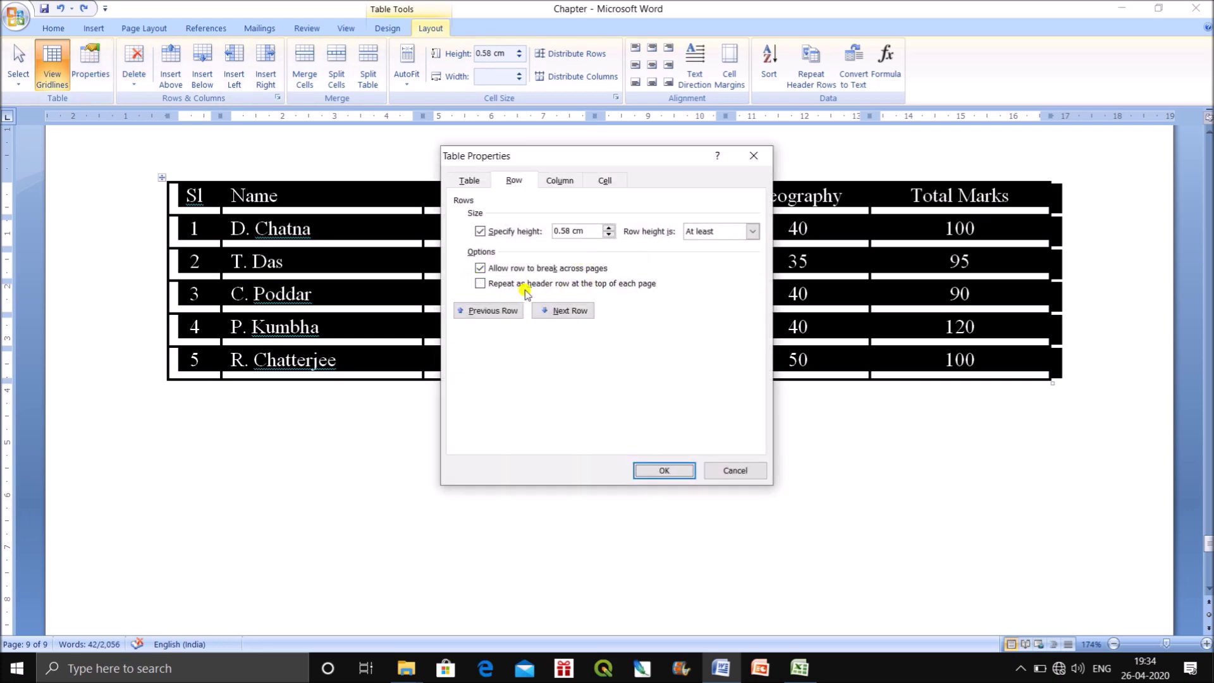
pyautogui.click(537, 313)
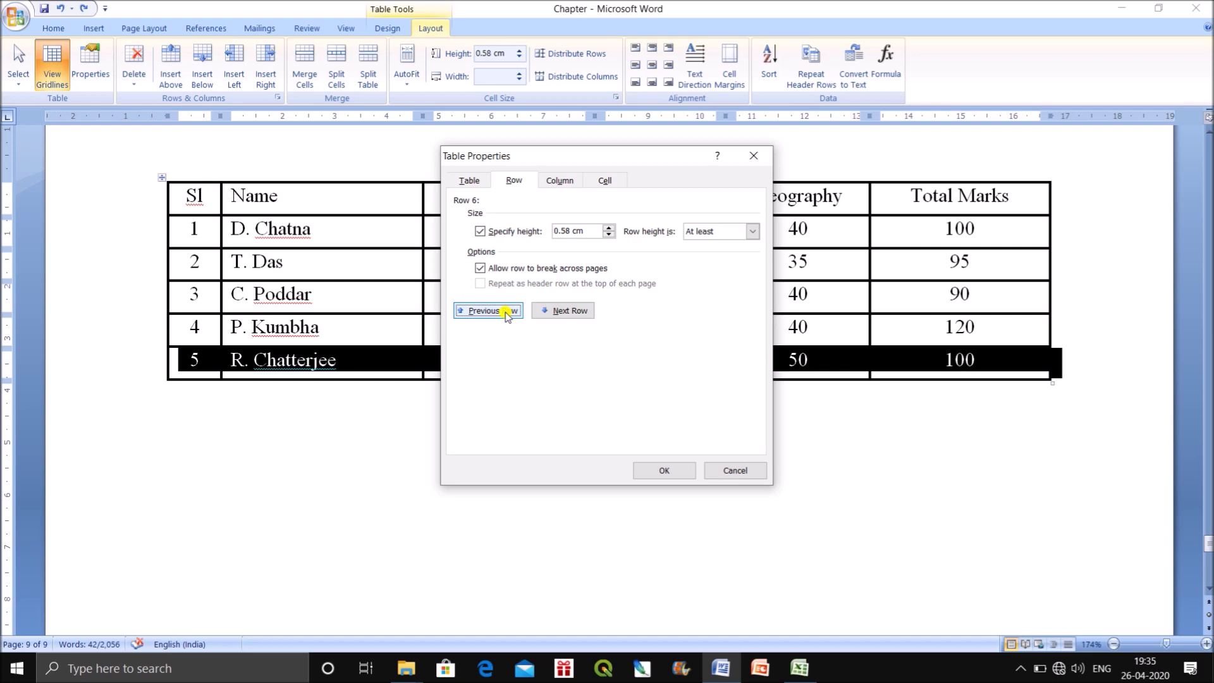
# Set the table's first row to repeat as header row at the top of each page
pyautogui.click(505, 311)
pyautogui.click(505, 311)
pyautogui.click(506, 311)
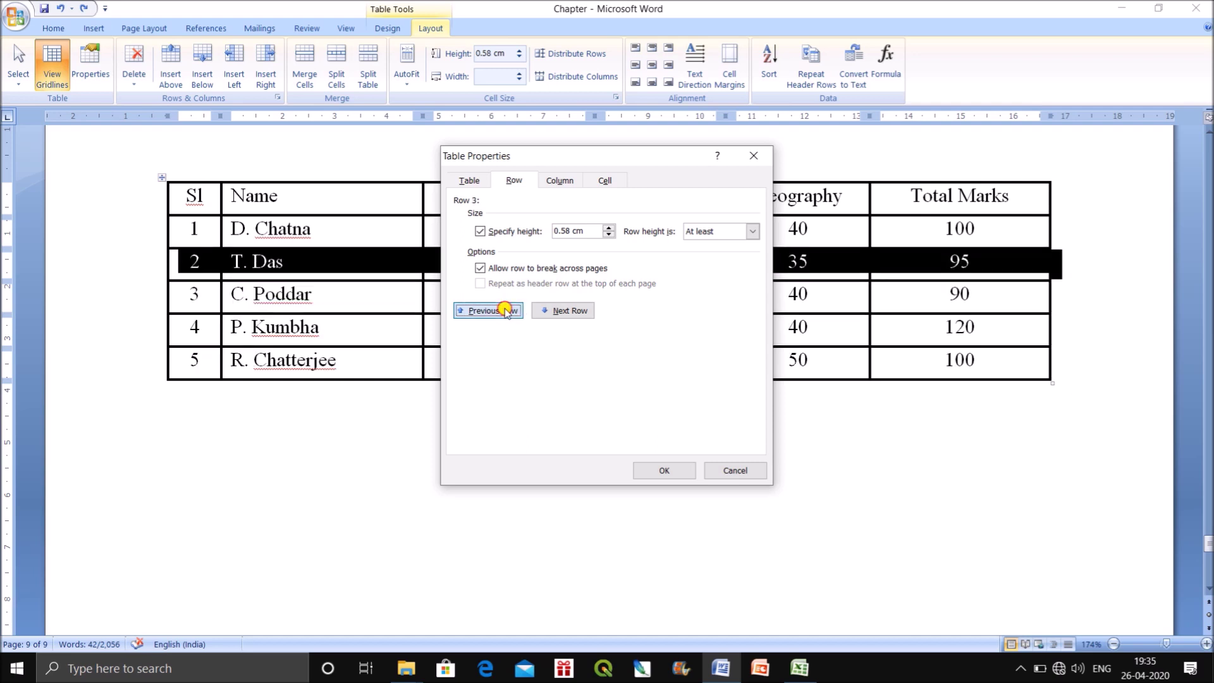
pyautogui.click(506, 311)
pyautogui.click(505, 311)
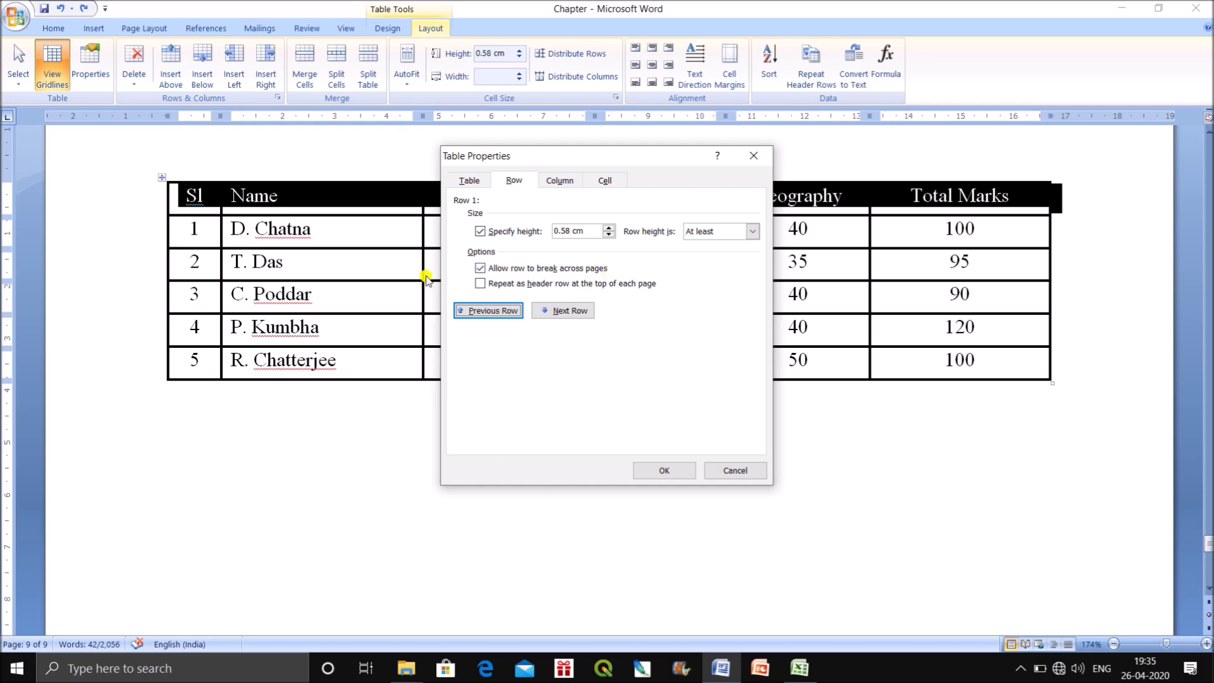
pyautogui.click(481, 284)
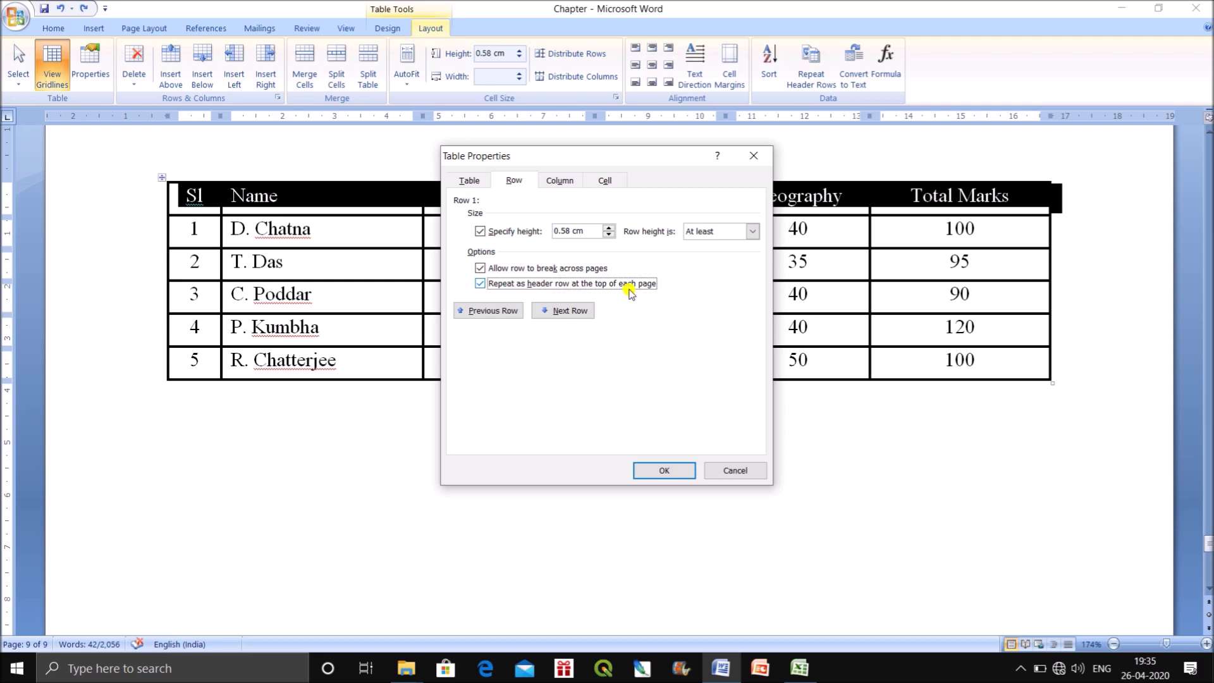
# Set the header row's specified height to 1 cm and apply the table properties
pyautogui.click(564, 311)
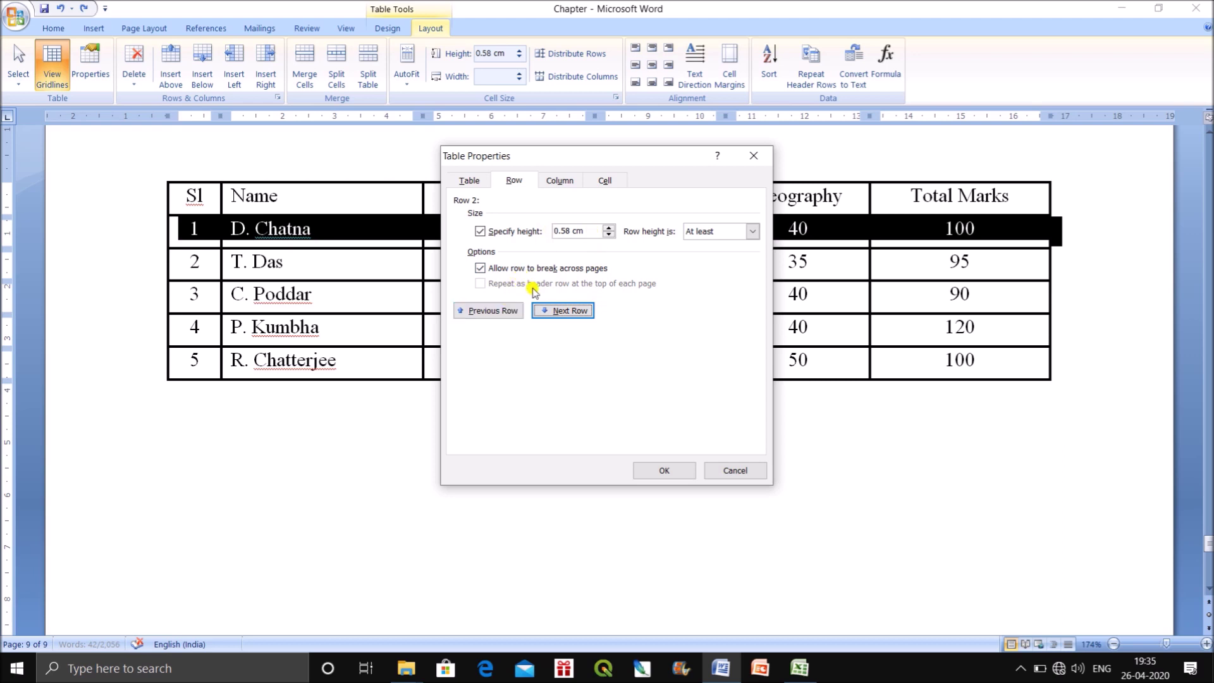
pyautogui.click(503, 311)
pyautogui.click(609, 228)
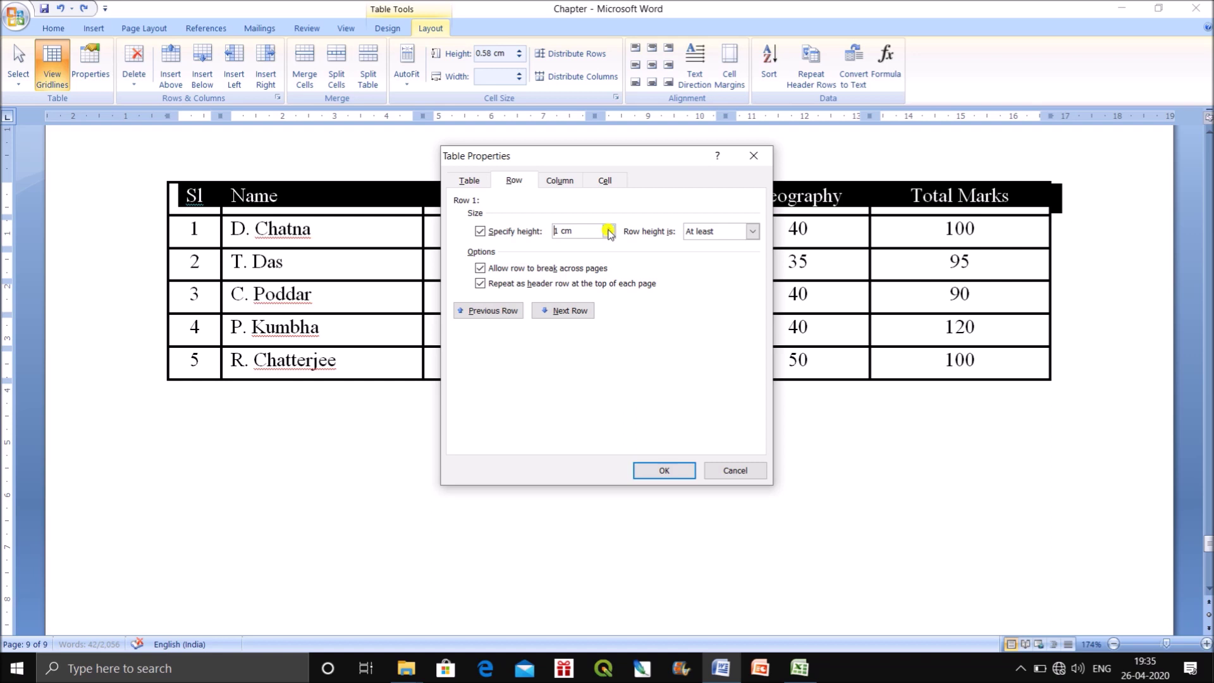
pyautogui.click(670, 470)
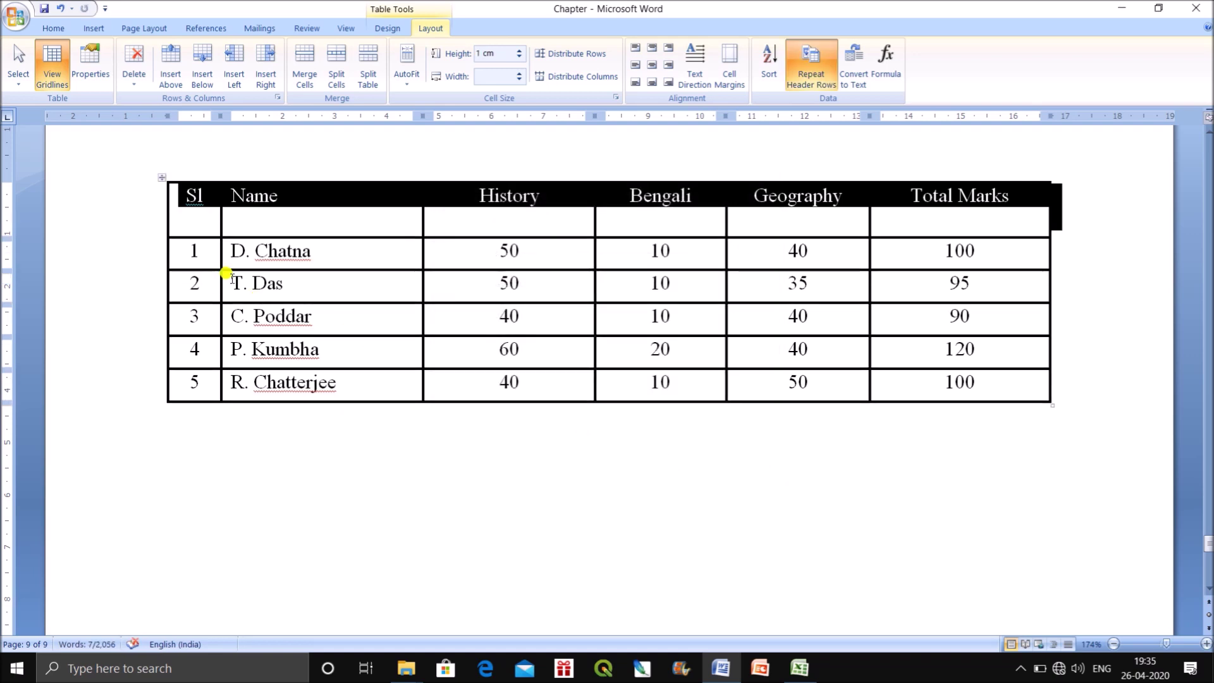
pyautogui.moveTo(189, 250); pyautogui.dragTo(907, 247)
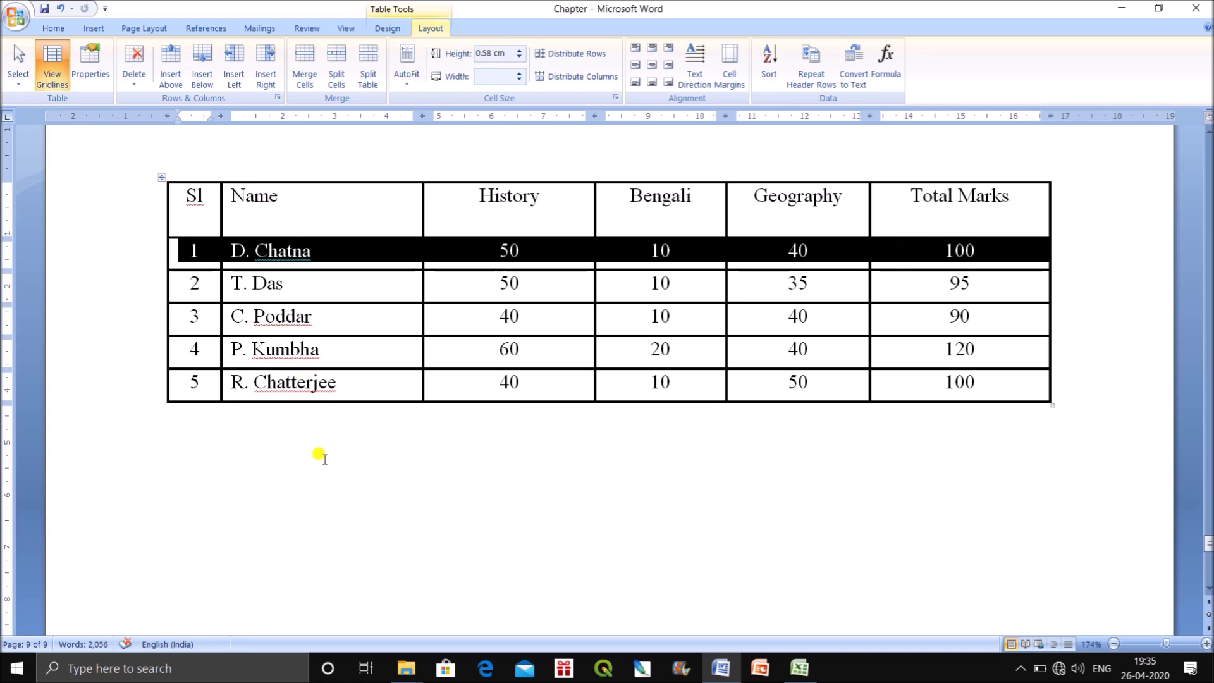
pyautogui.click(318, 455)
# In the whole table's properties, set the specified height of row 2 to 1 cm
pyautogui.click(161, 178)
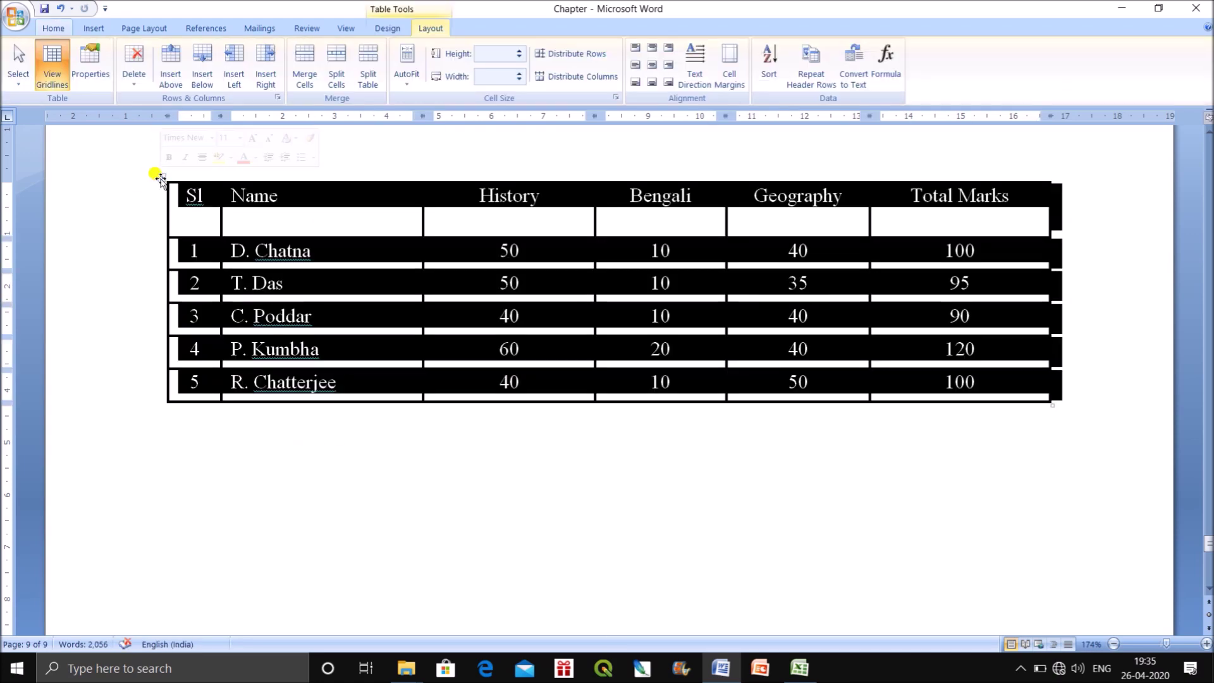
pyautogui.click(100, 68)
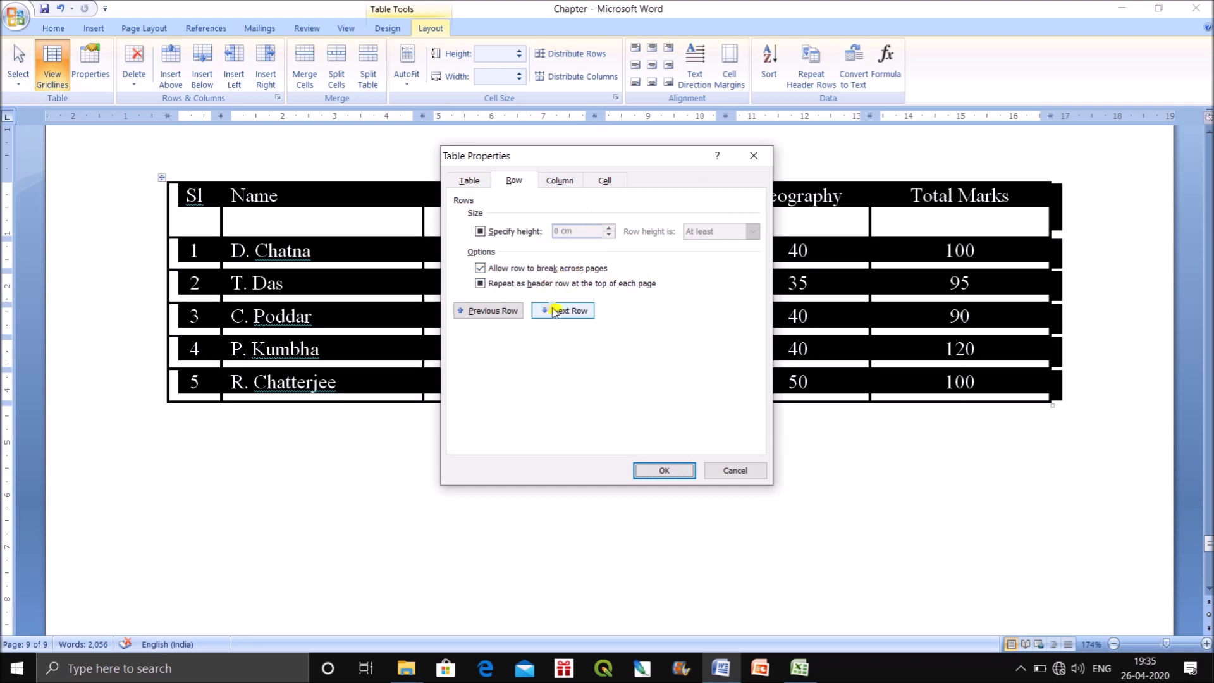
pyautogui.click(513, 314)
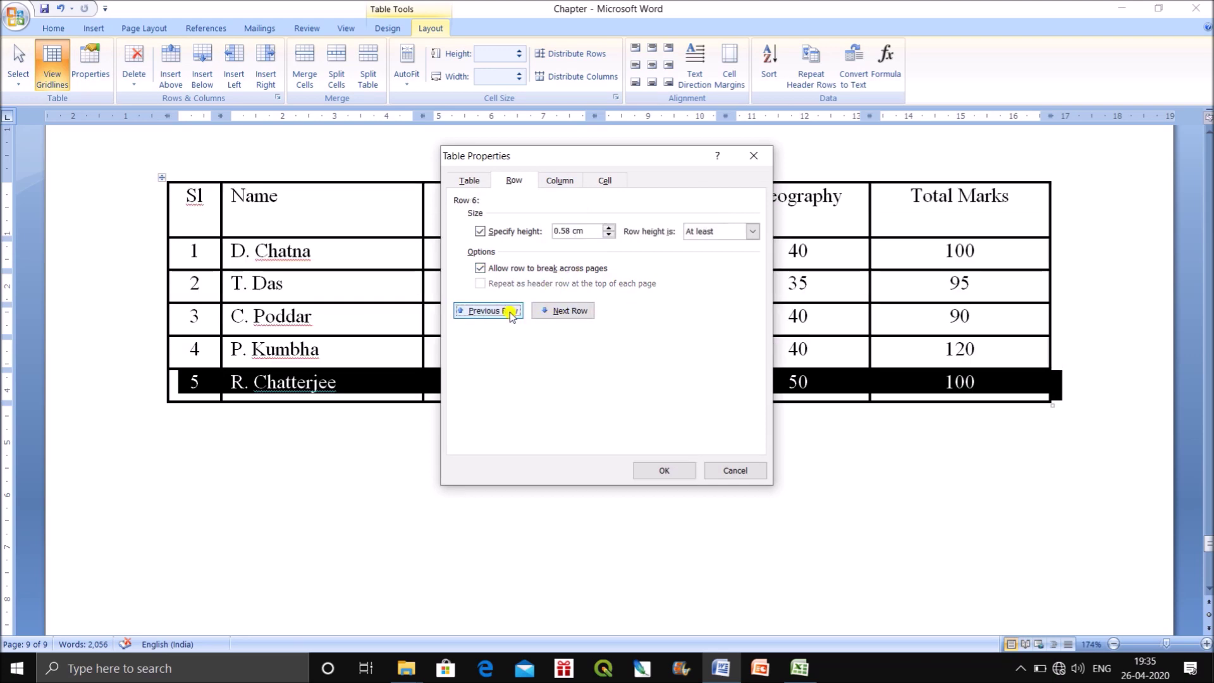
pyautogui.click(511, 314)
pyautogui.click(510, 314)
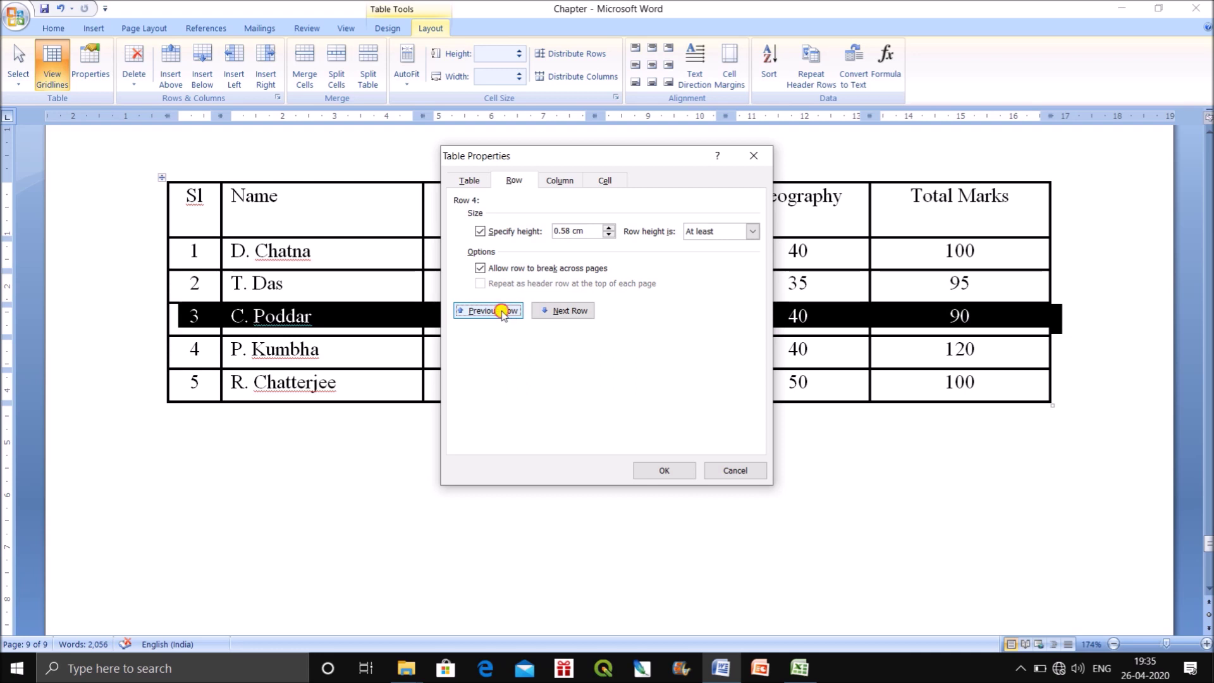
pyautogui.click(505, 314)
pyautogui.click(504, 313)
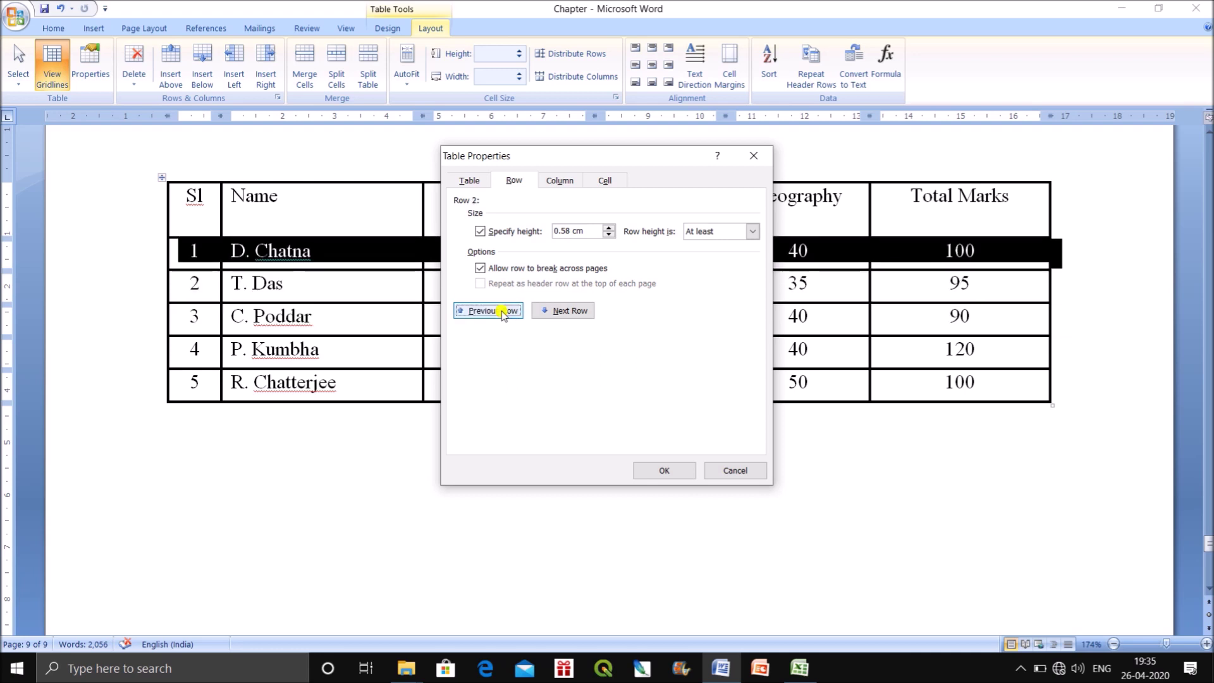
pyautogui.click(609, 227)
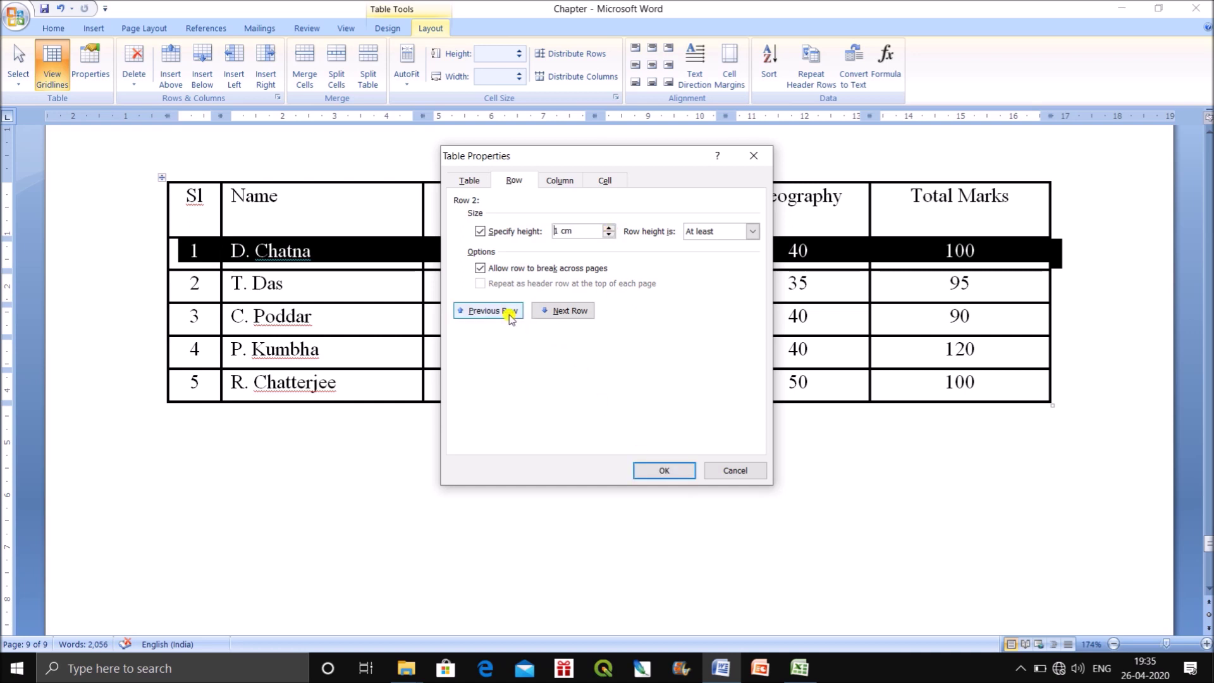
# Set the height of row 3 to 0.7 cm and increase the height of row 4
pyautogui.click(556, 310)
pyautogui.click(609, 227)
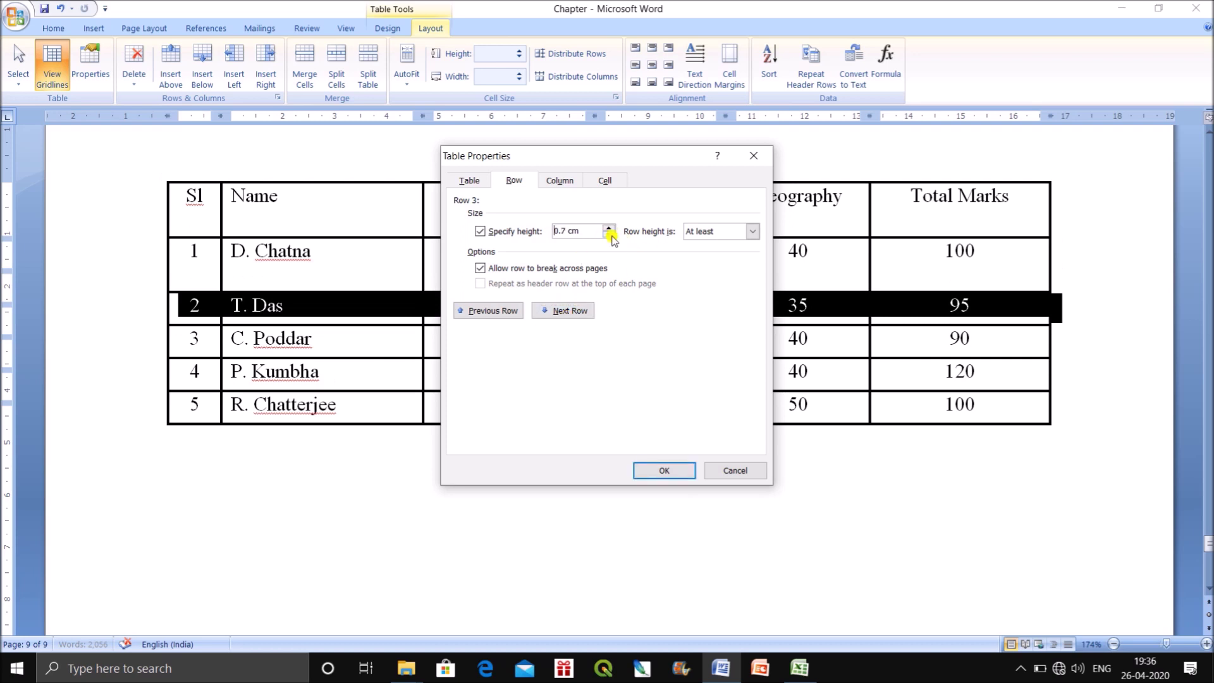
pyautogui.click(566, 311)
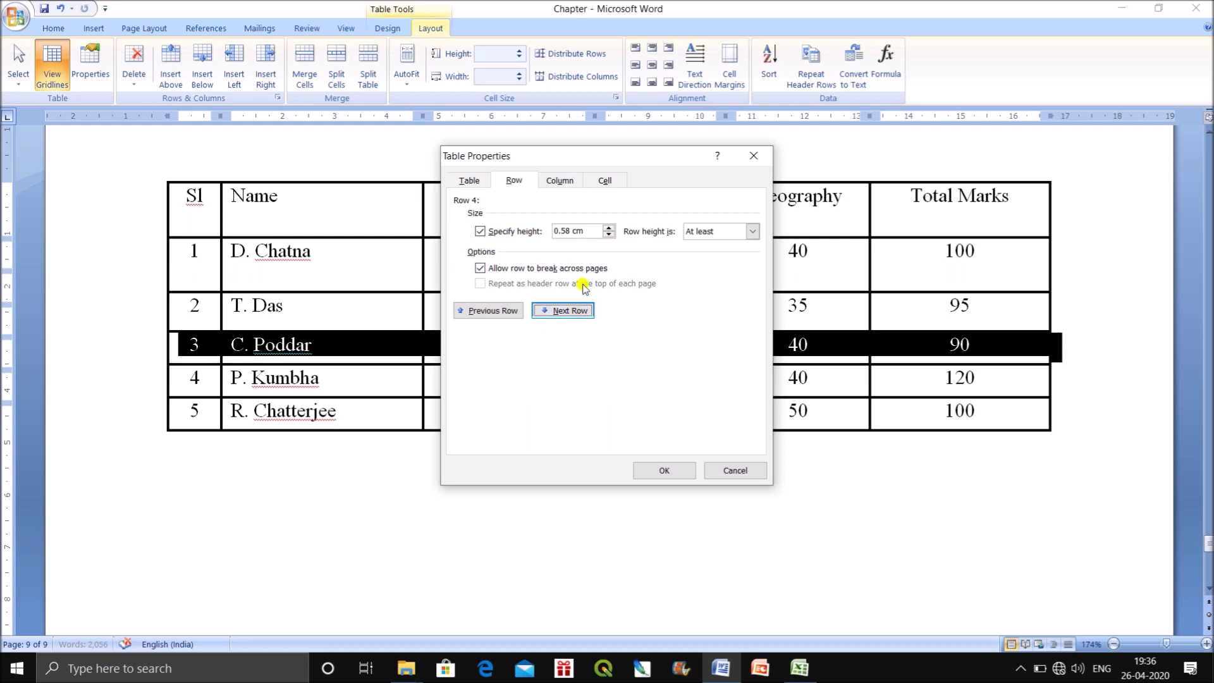
pyautogui.click(610, 228)
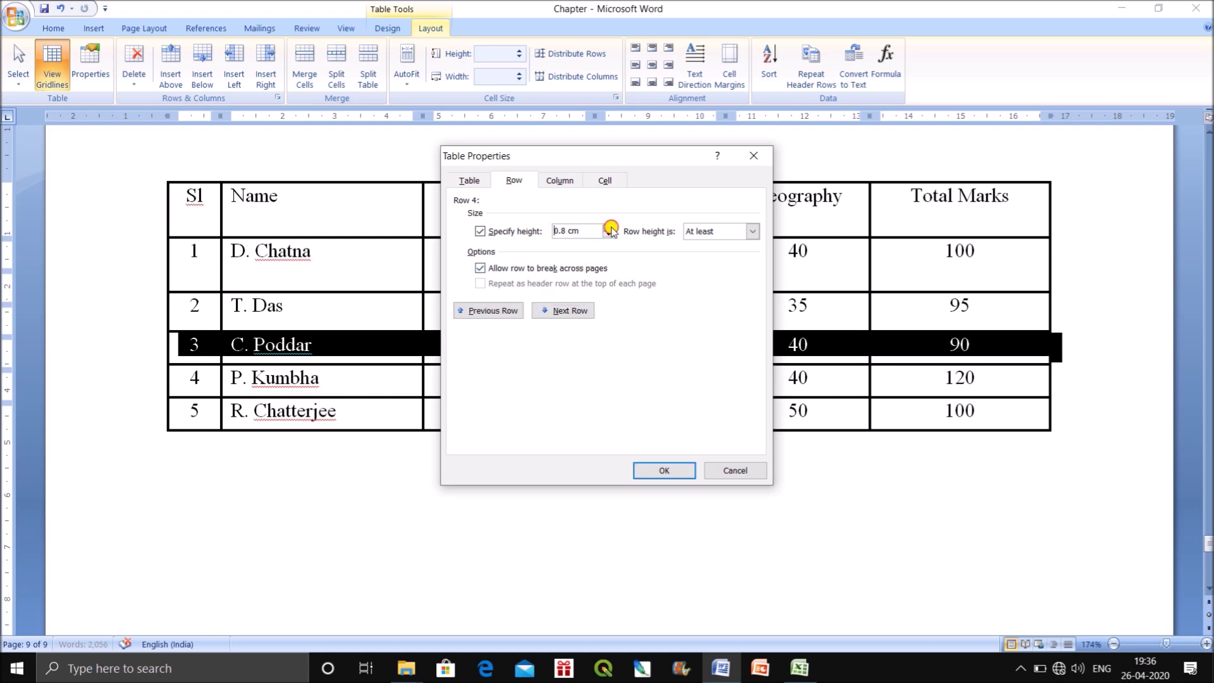
# Set the height of row 5 to 0.7 cm and row 6 to 0.2 cm, and apply the changes
pyautogui.click(565, 311)
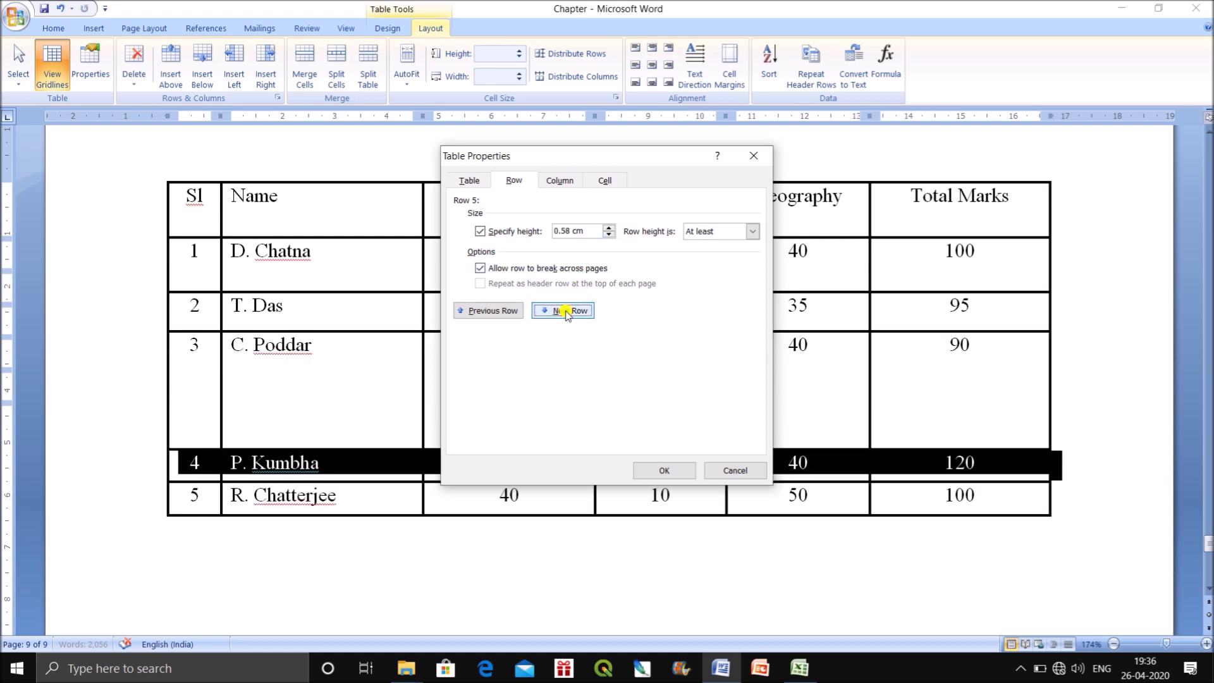
pyautogui.click(610, 228)
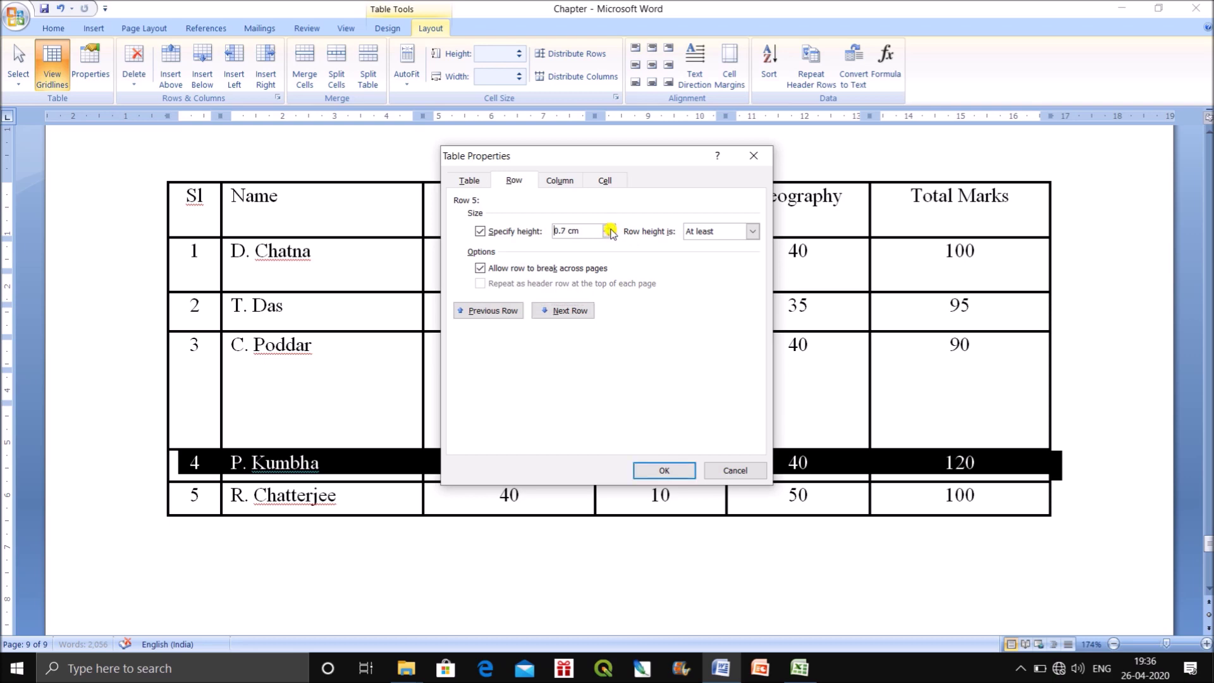
pyautogui.click(565, 311)
pyautogui.click(610, 235)
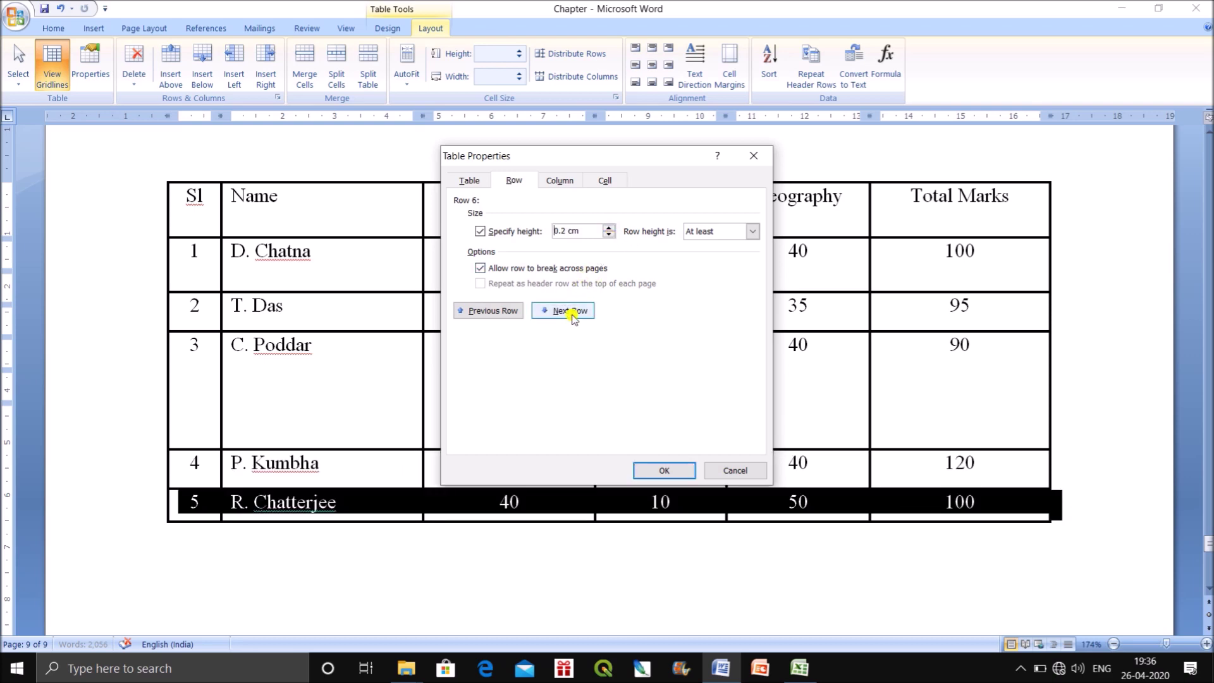
pyautogui.click(664, 469)
pyautogui.click(670, 563)
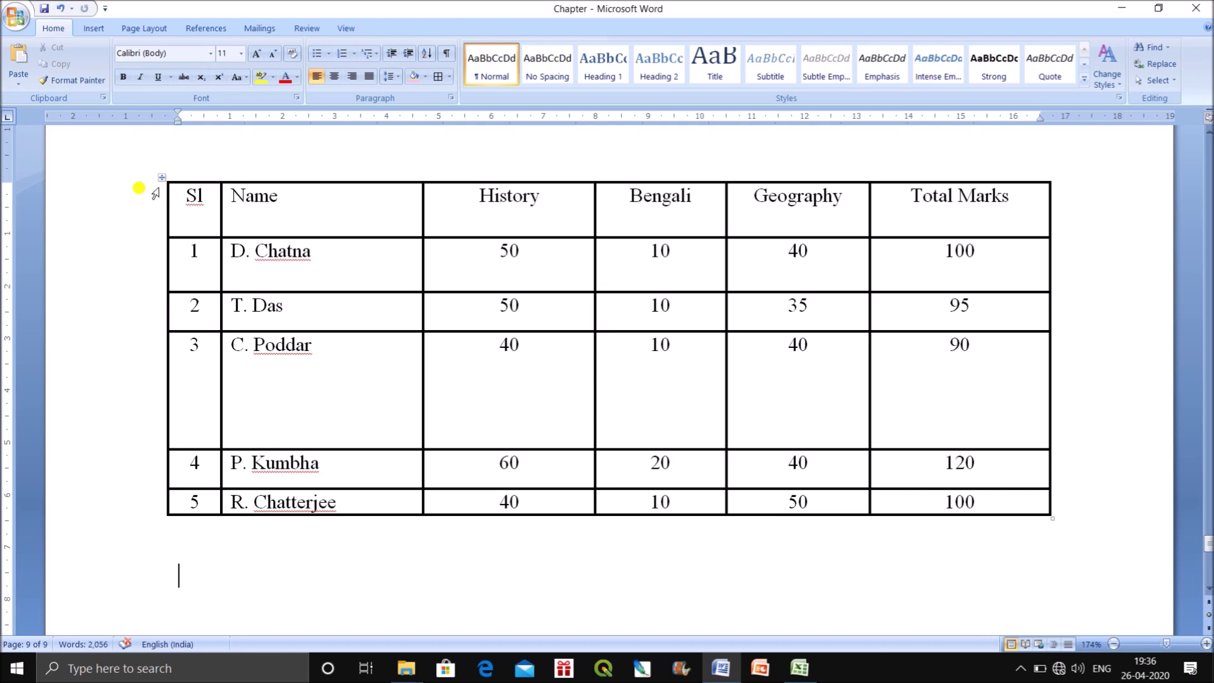
# In the table's column properties, reduce the preferred width of the Sl column, measured in centimeters
pyautogui.click(162, 177)
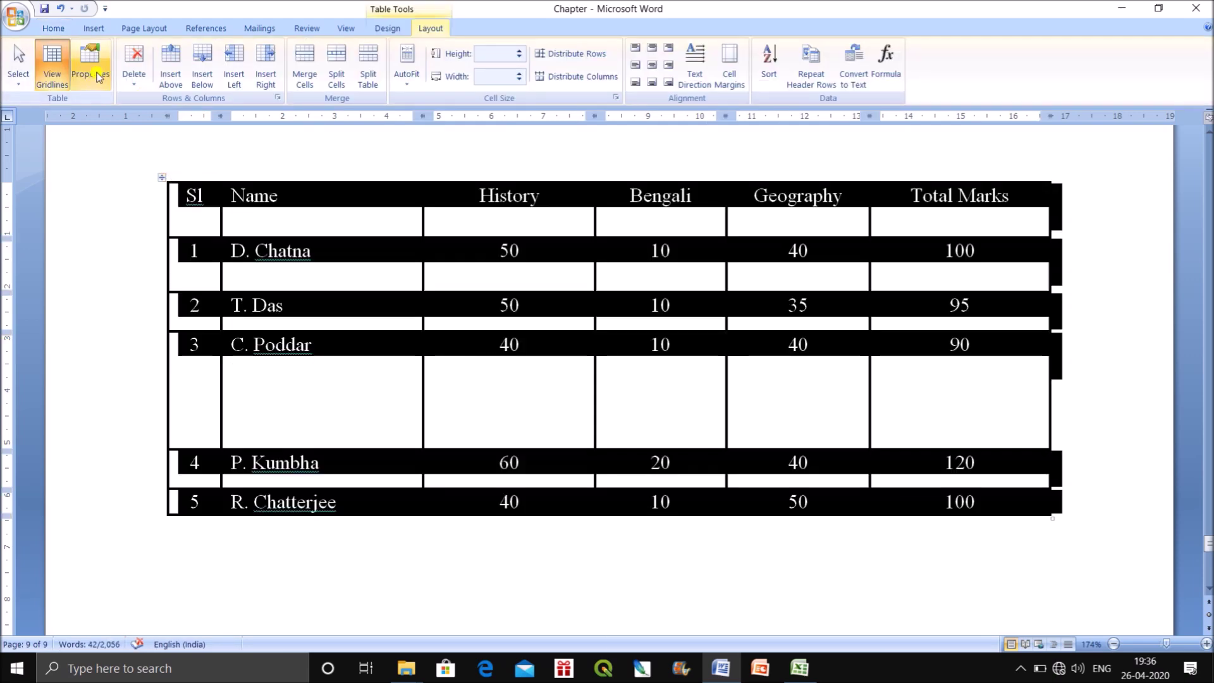
pyautogui.click(90, 64)
pyautogui.click(559, 181)
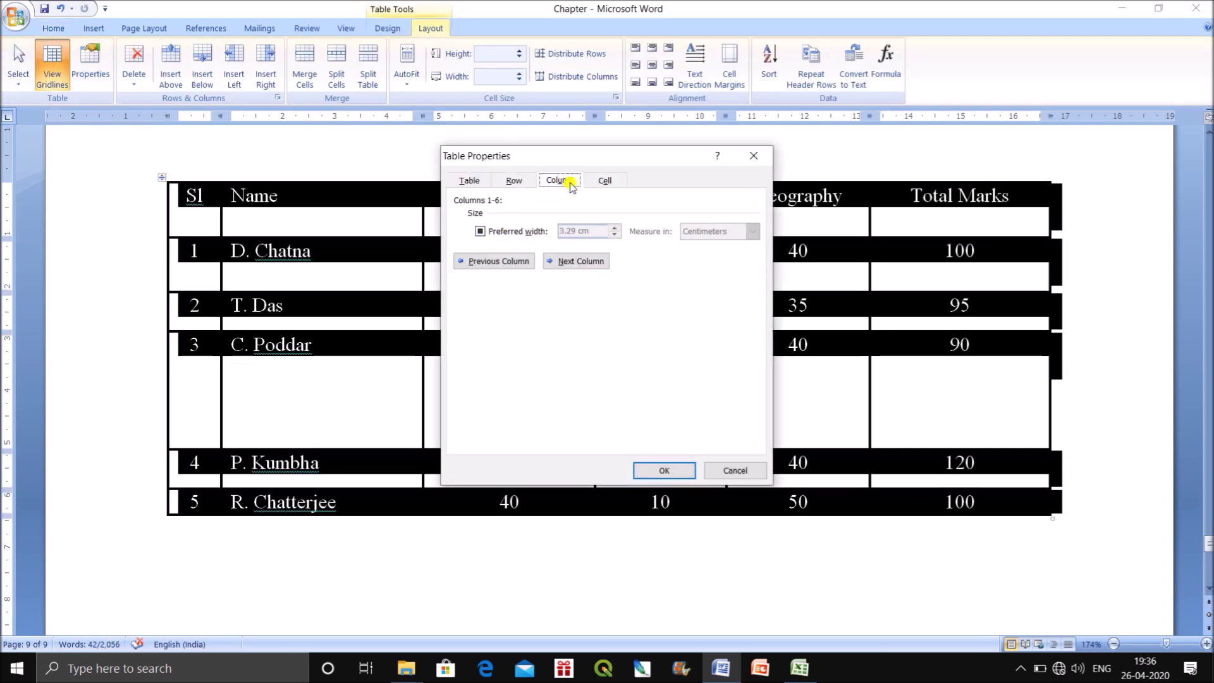
pyautogui.click(515, 265)
pyautogui.click(514, 262)
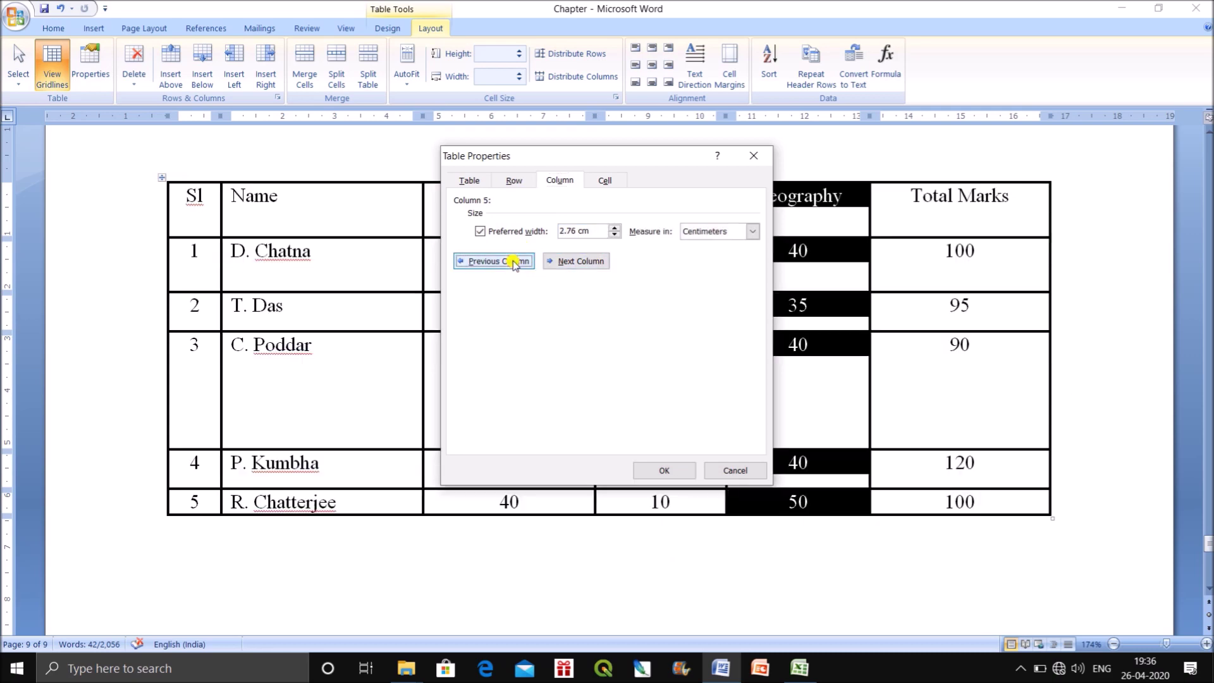
pyautogui.click(514, 263)
pyautogui.click(514, 263)
pyautogui.click(514, 262)
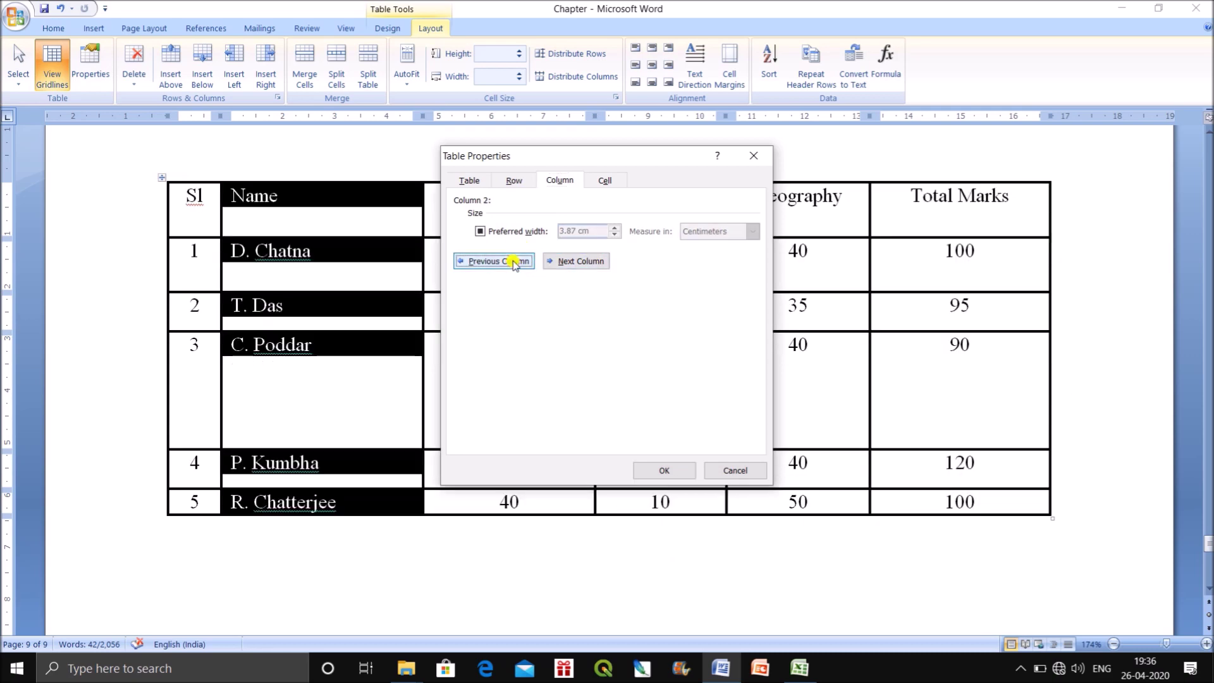
pyautogui.click(514, 263)
pyautogui.click(503, 233)
pyautogui.click(753, 231)
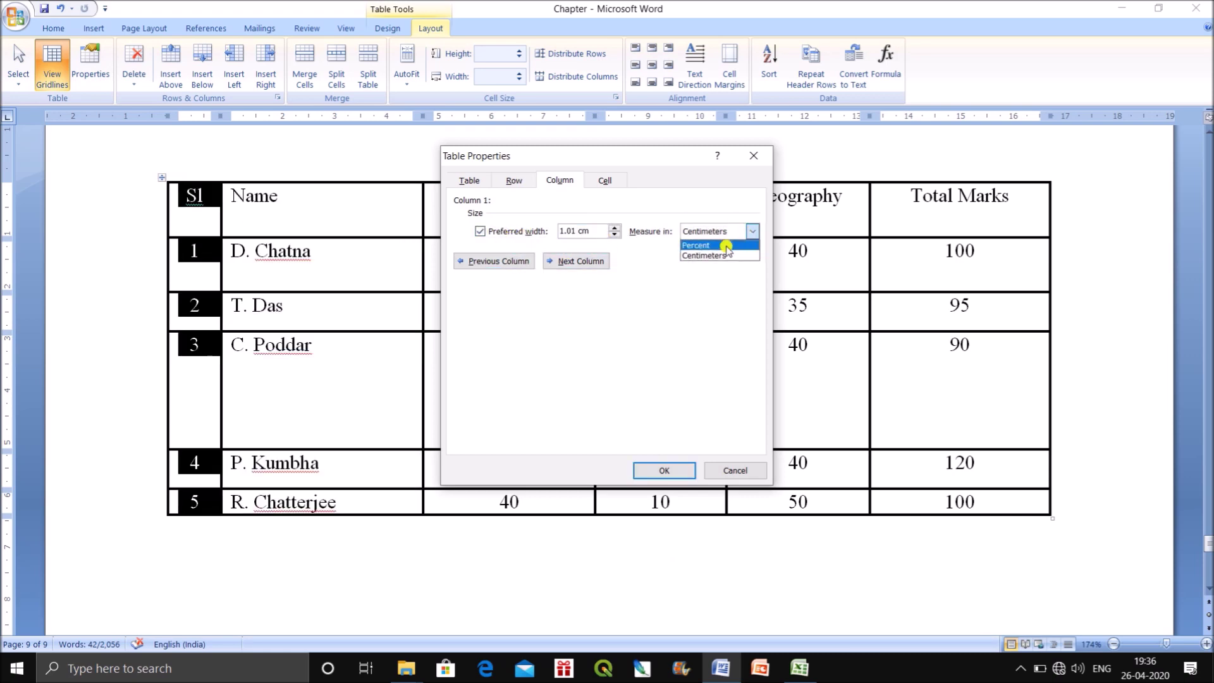
pyautogui.click(722, 256)
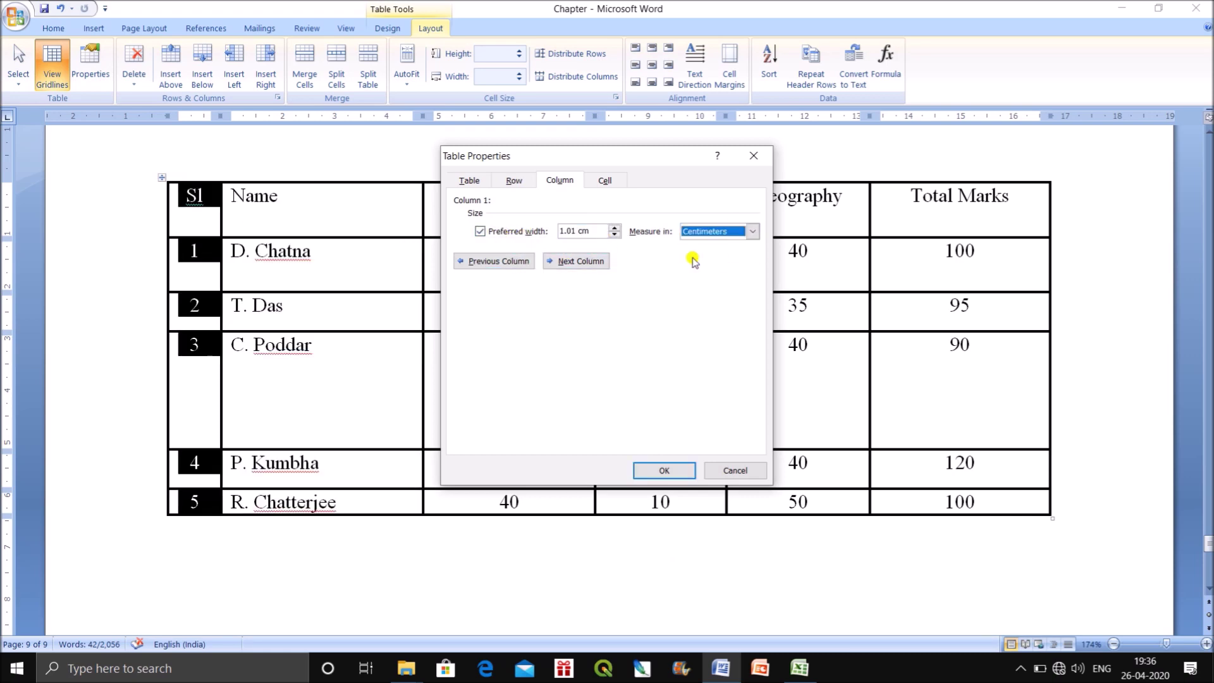
pyautogui.click(614, 235)
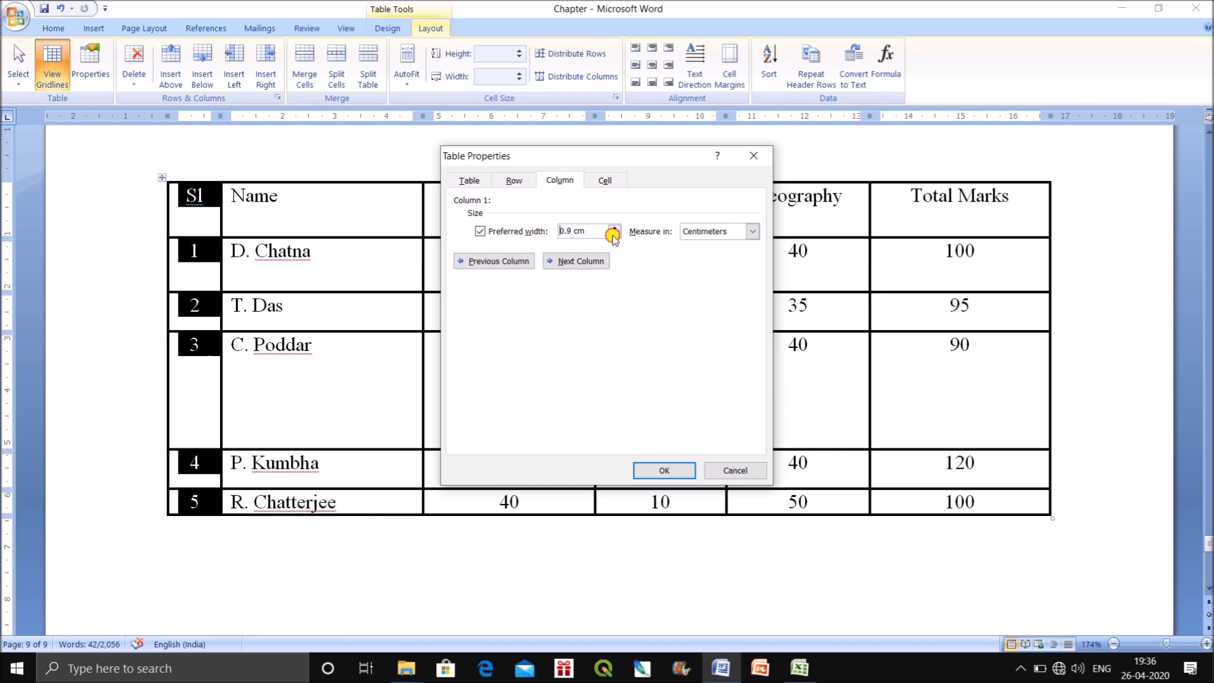
# Enable a preferred width for the Name column and increase it
pyautogui.click(565, 262)
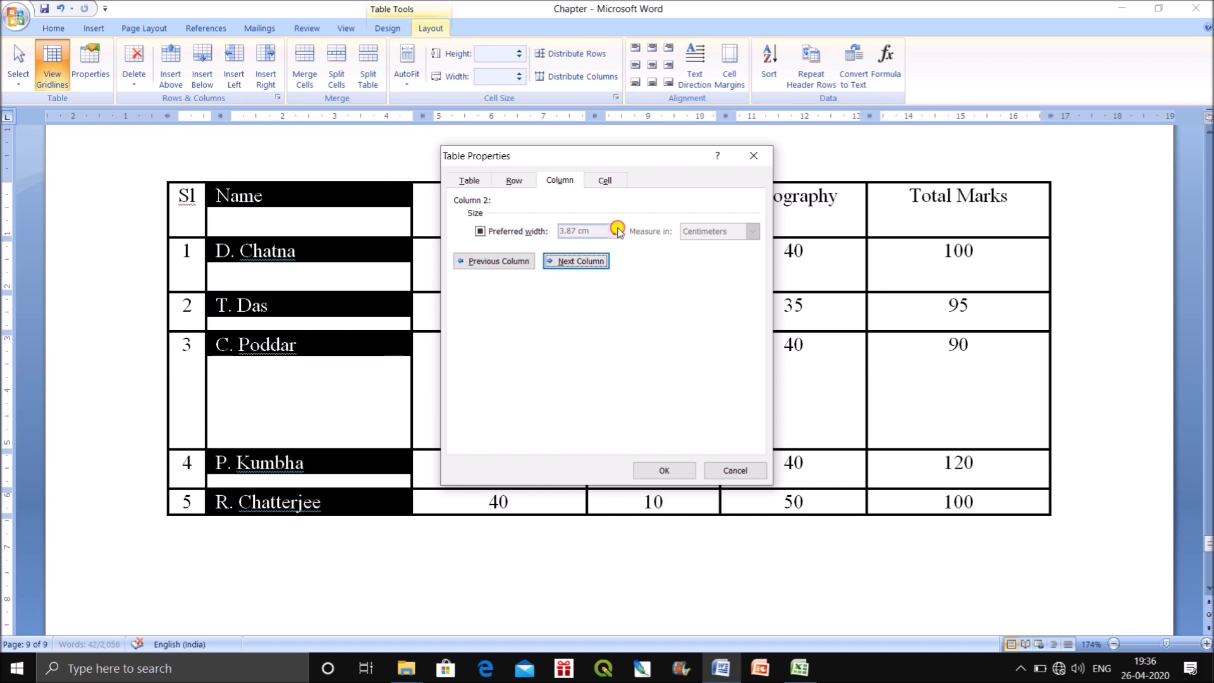
pyautogui.click(478, 232)
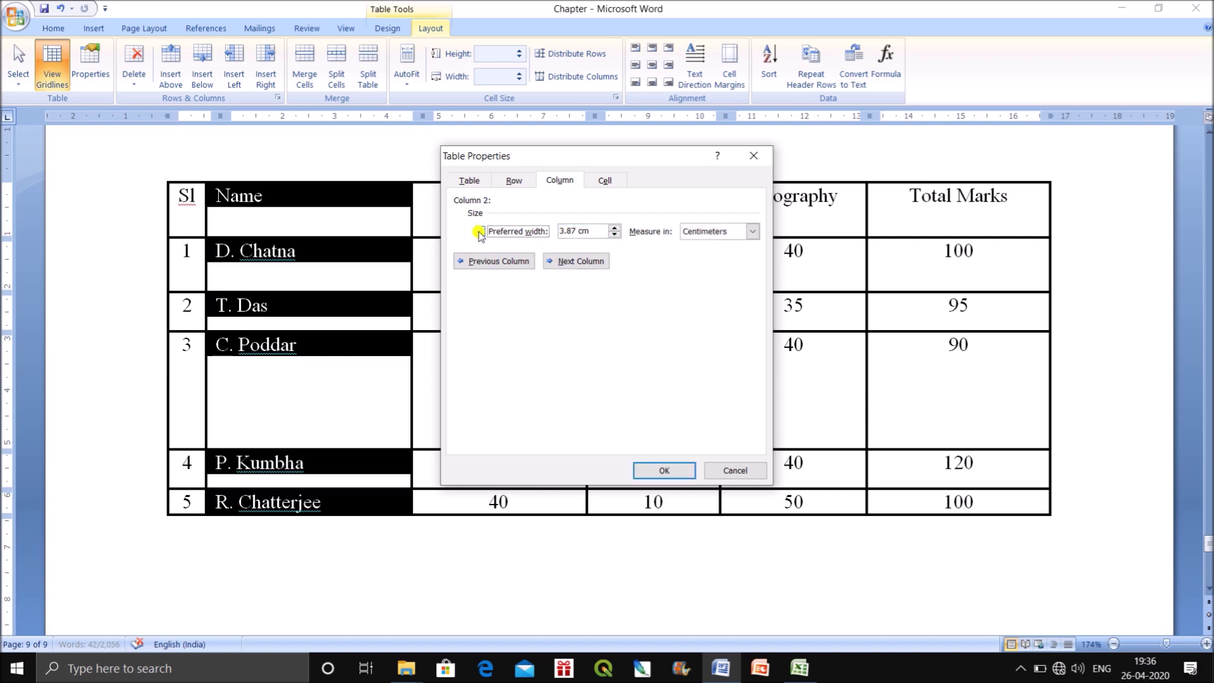
pyautogui.click(615, 228)
# Reduce the History column's preferred width, set the Bengali column's to 3 cm, and close the table properties
pyautogui.click(577, 261)
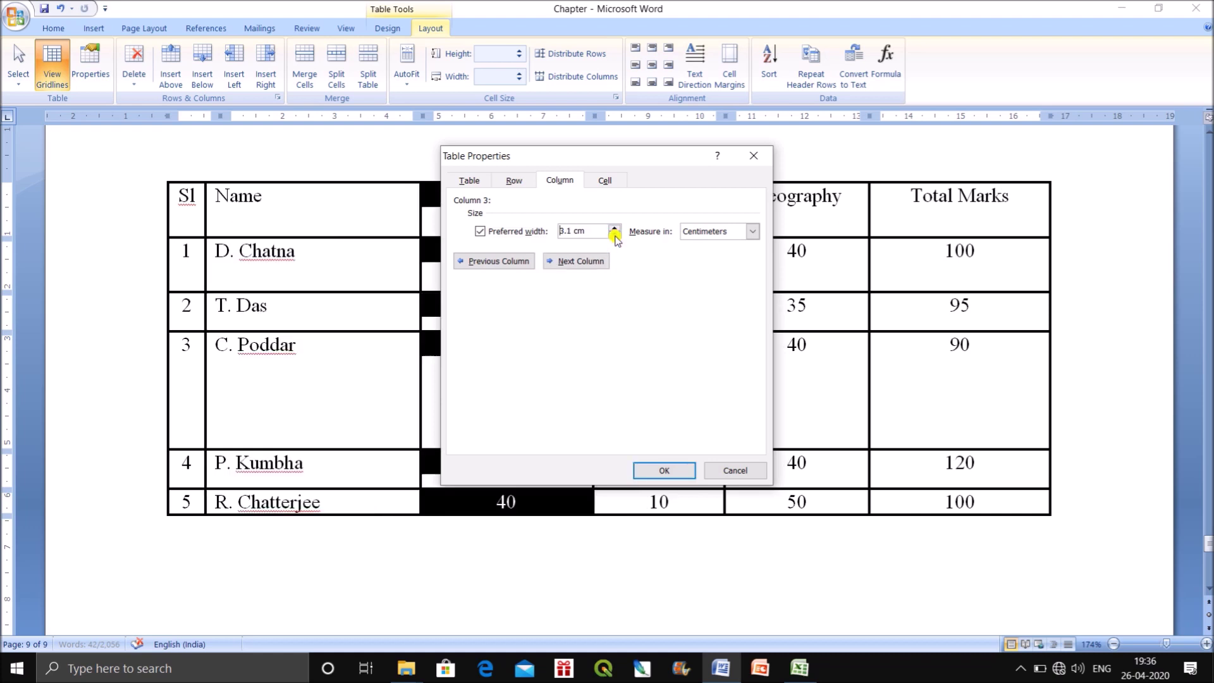
pyautogui.click(576, 261)
pyautogui.click(614, 229)
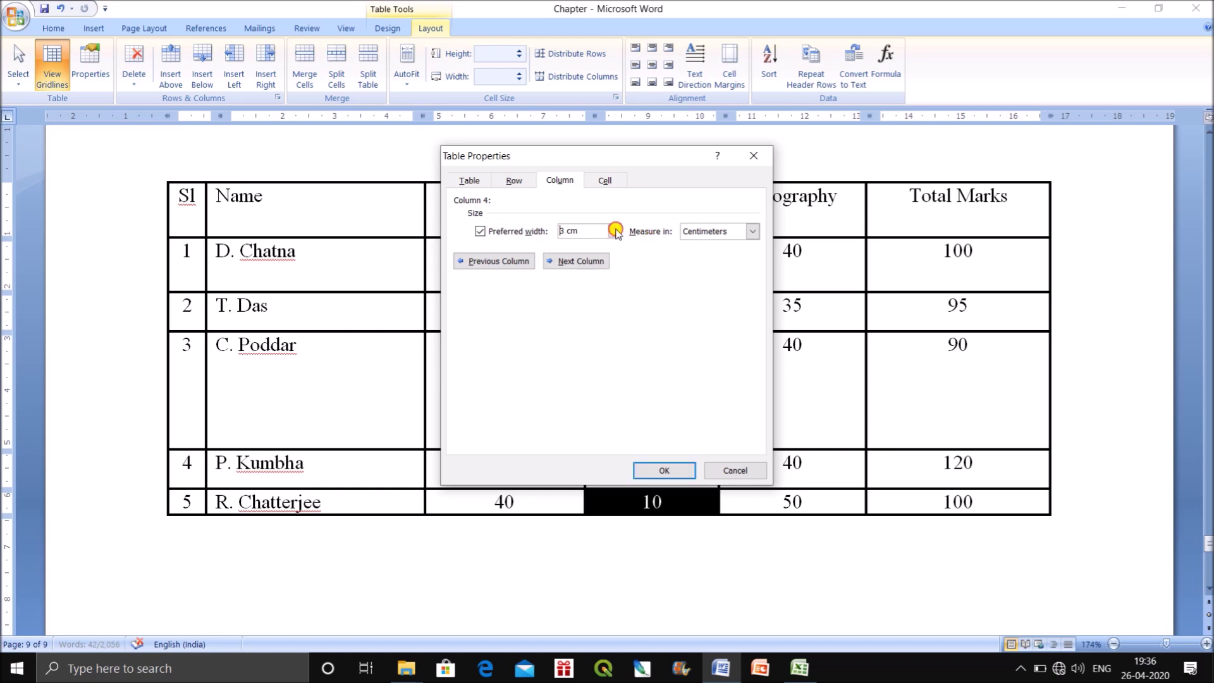
pyautogui.click(576, 261)
pyautogui.moveTo(623, 162); pyautogui.dragTo(325, 183)
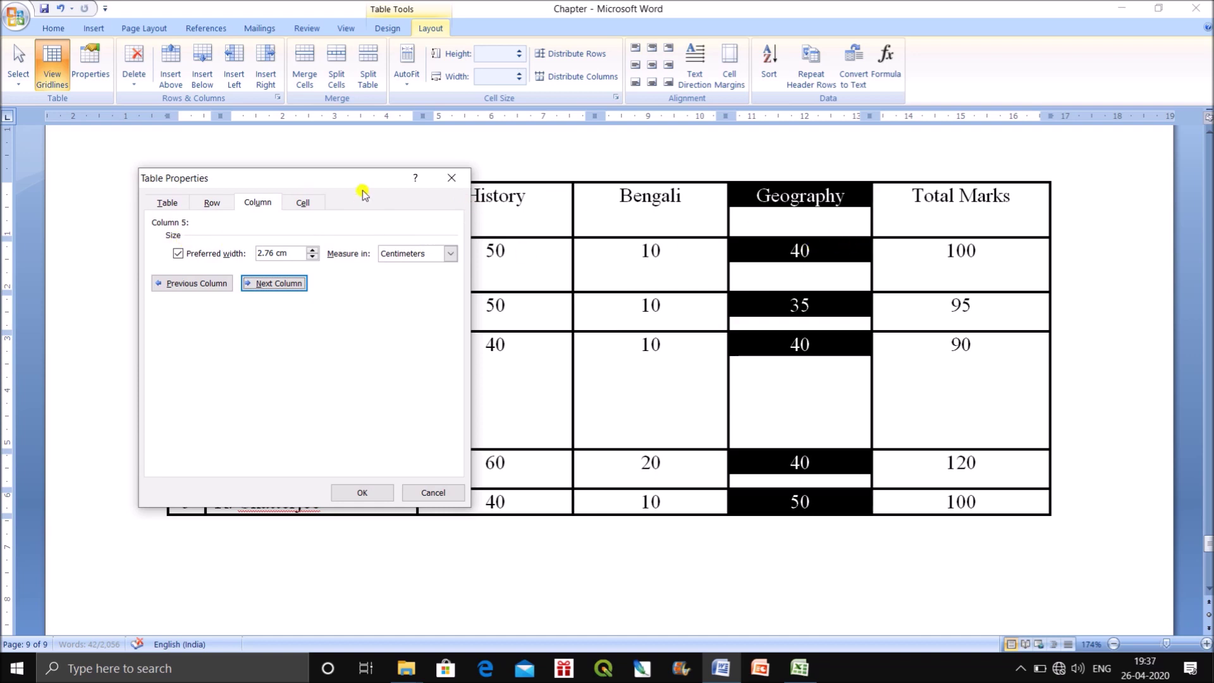
pyautogui.moveTo(360, 182); pyautogui.dragTo(698, 306)
pyautogui.click(477, 345)
pyautogui.click(819, 301)
pyautogui.click(884, 560)
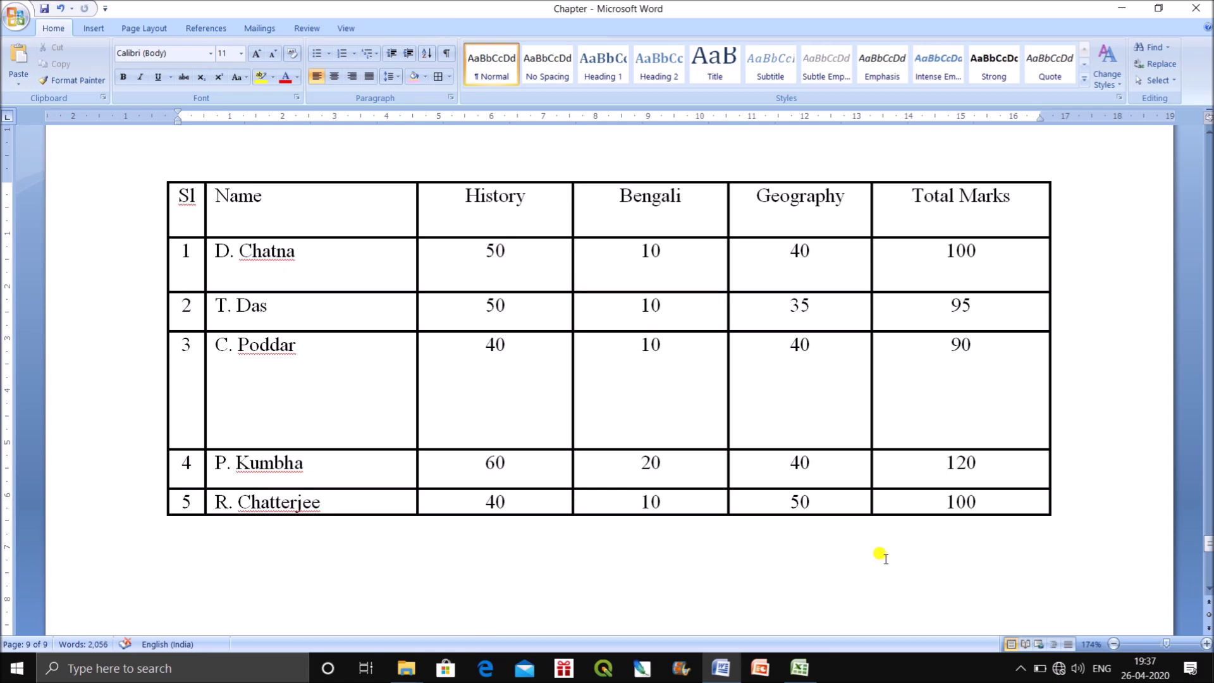
# Undo the column width changes and the height changes of the rows below the header row
pyautogui.hotkey('ctrl', 'z')
pyautogui.hotkey('ctrl', 'z')
pyautogui.hotkey('ctrl', 'z')
pyautogui.hotkey('ctrl', 'z')
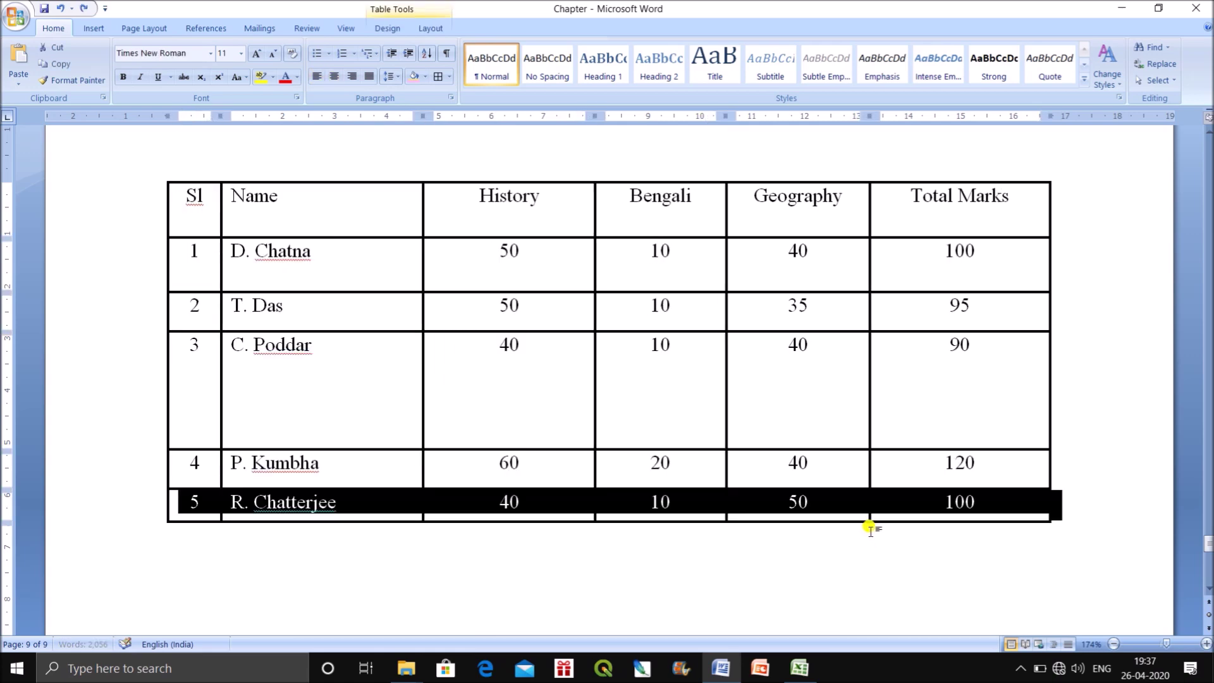
pyautogui.hotkey('ctrl', 'z')
pyautogui.hotkey('ctrl', 'z')
pyautogui.hotkey('ctrl', 'z')
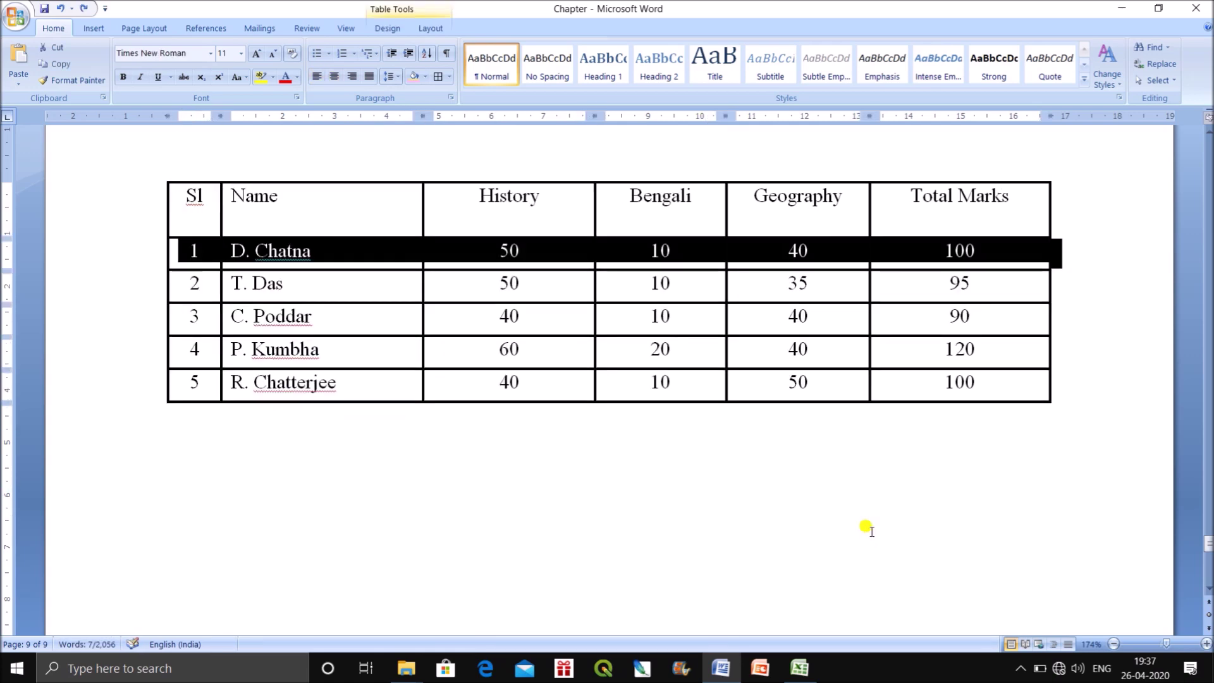
# Stretch the marks table to a greater height and set the vertical alignment of all its cells to Center
pyautogui.click(696, 540)
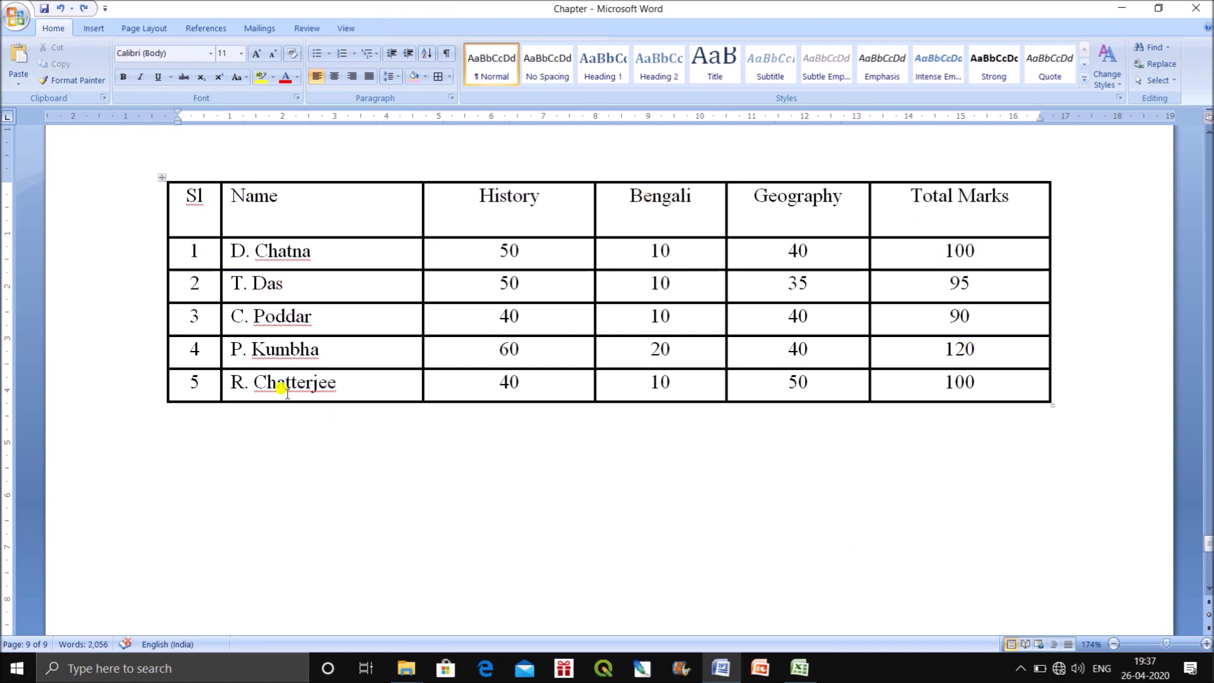
pyautogui.moveTo(1051, 404); pyautogui.dragTo(1050, 504)
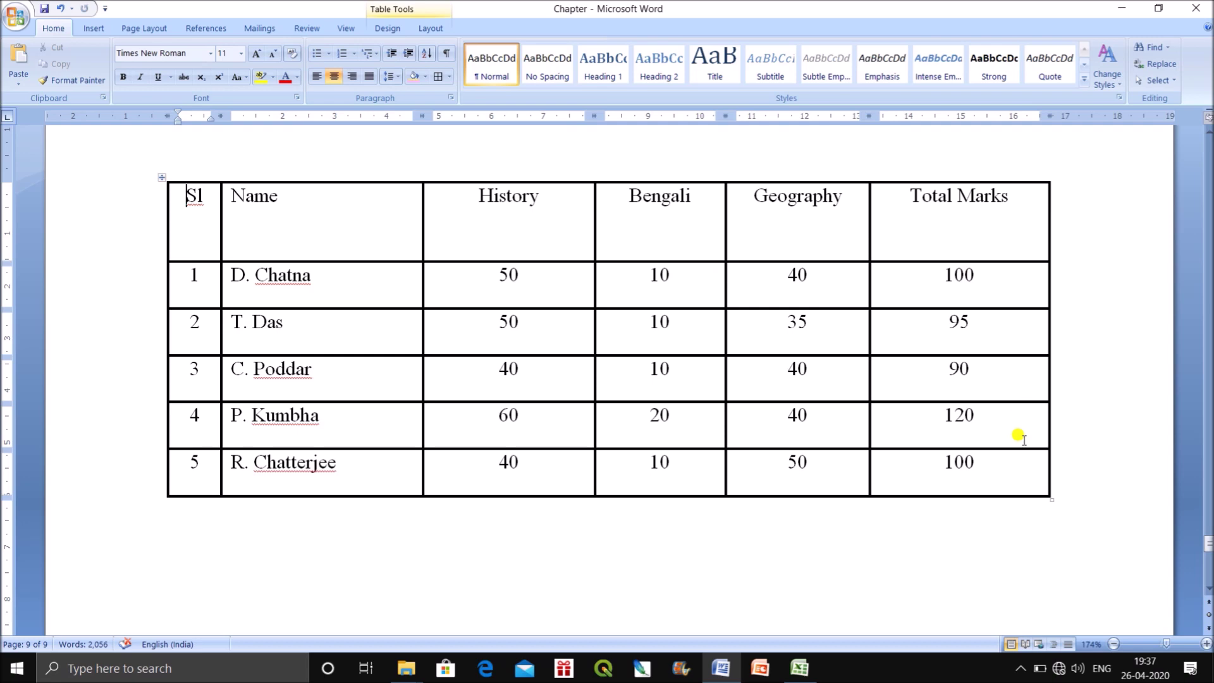
pyautogui.moveTo(187, 197); pyautogui.dragTo(971, 482)
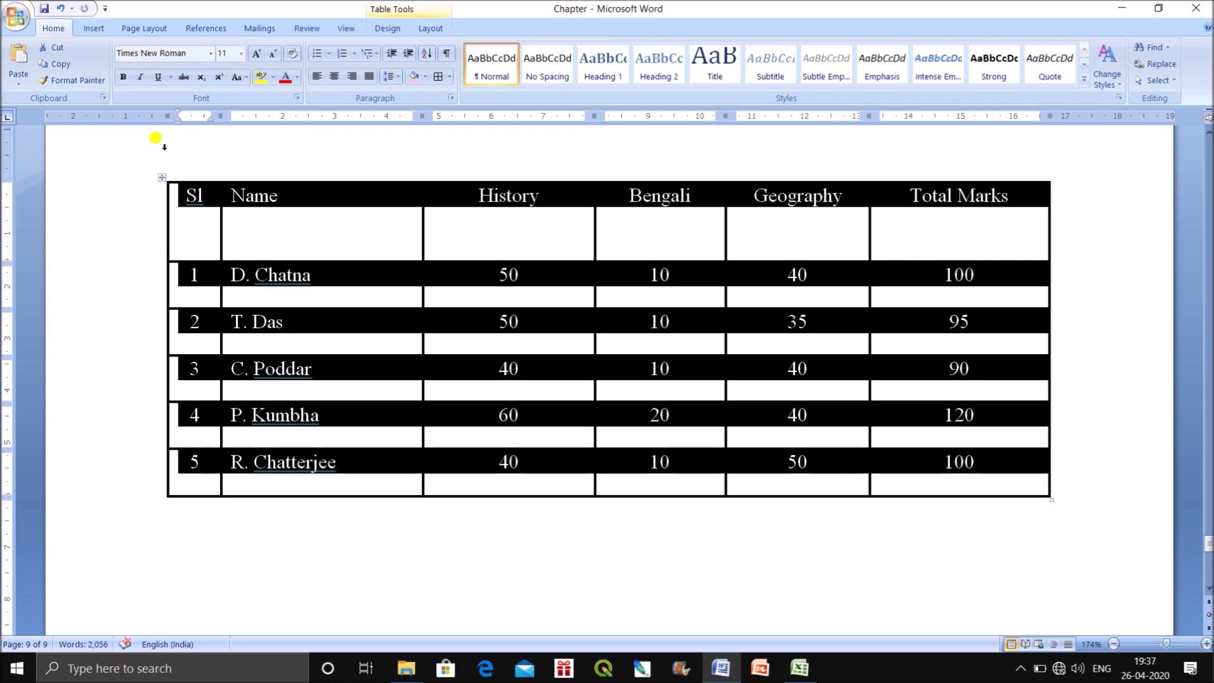
pyautogui.click(422, 28)
pyautogui.click(90, 63)
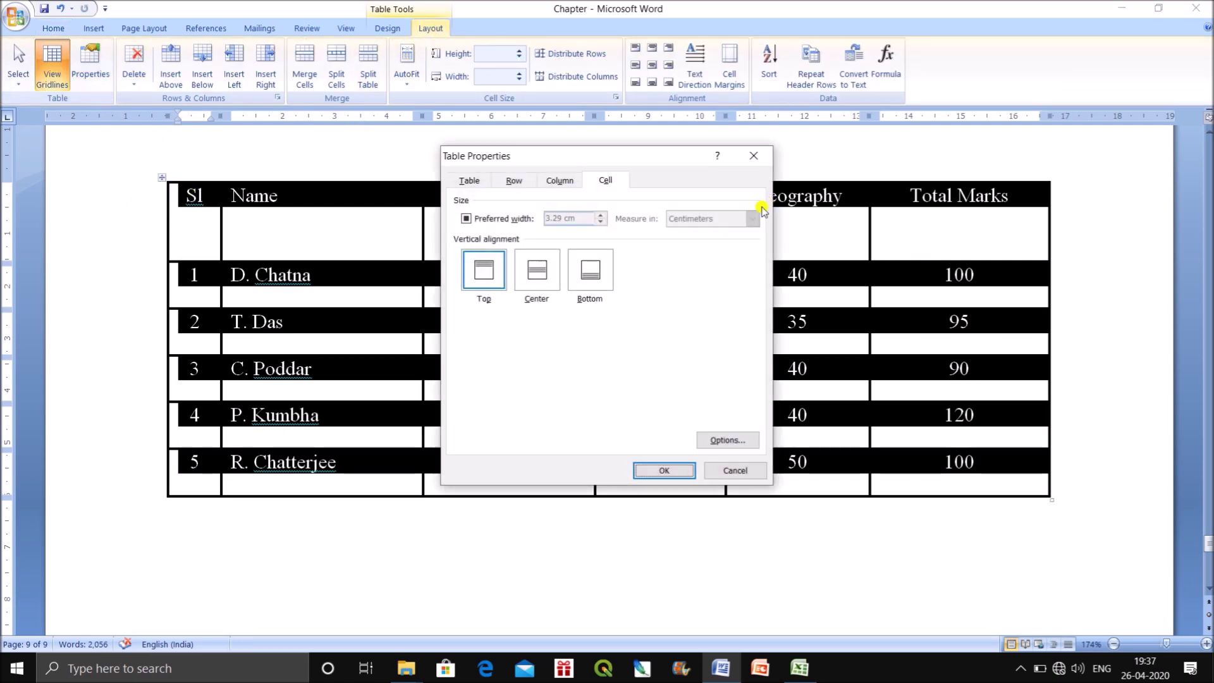
pyautogui.click(529, 283)
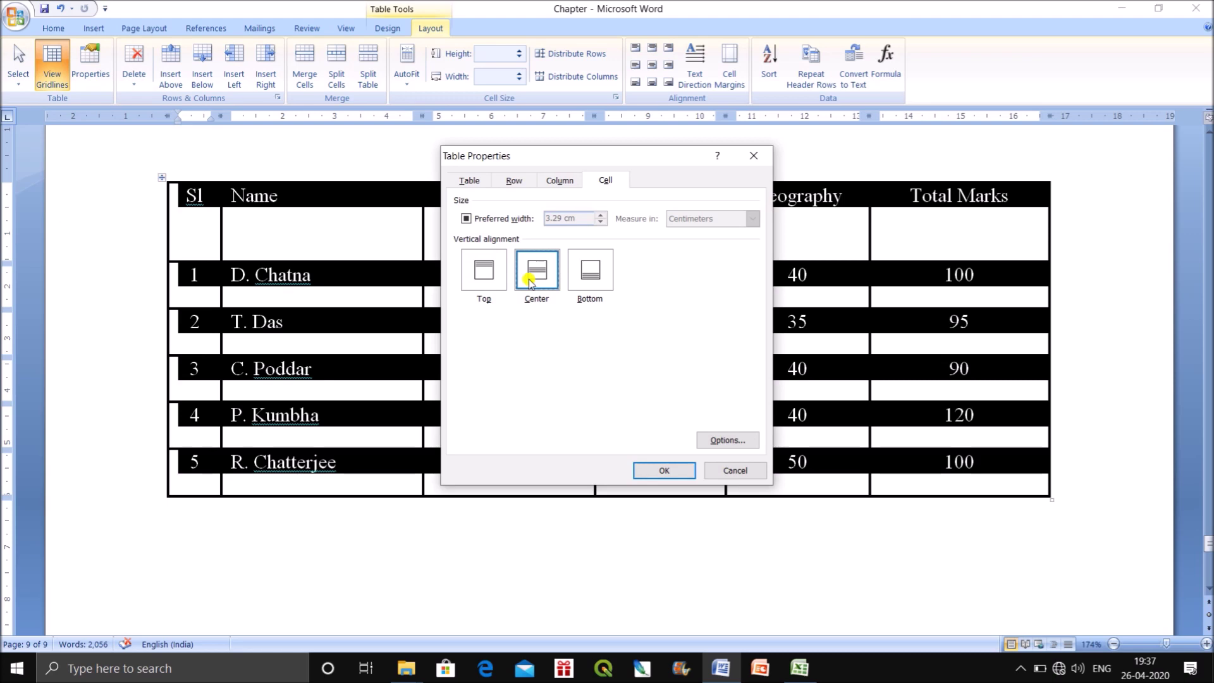
pyautogui.click(664, 469)
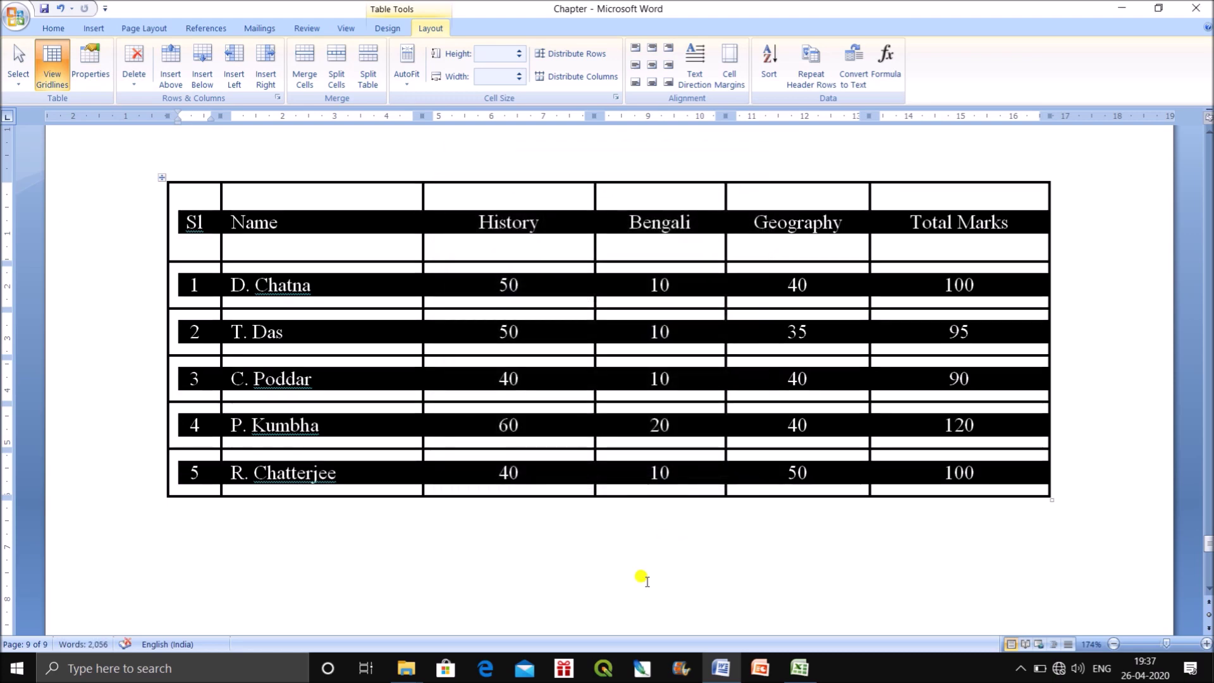
pyautogui.click(642, 572)
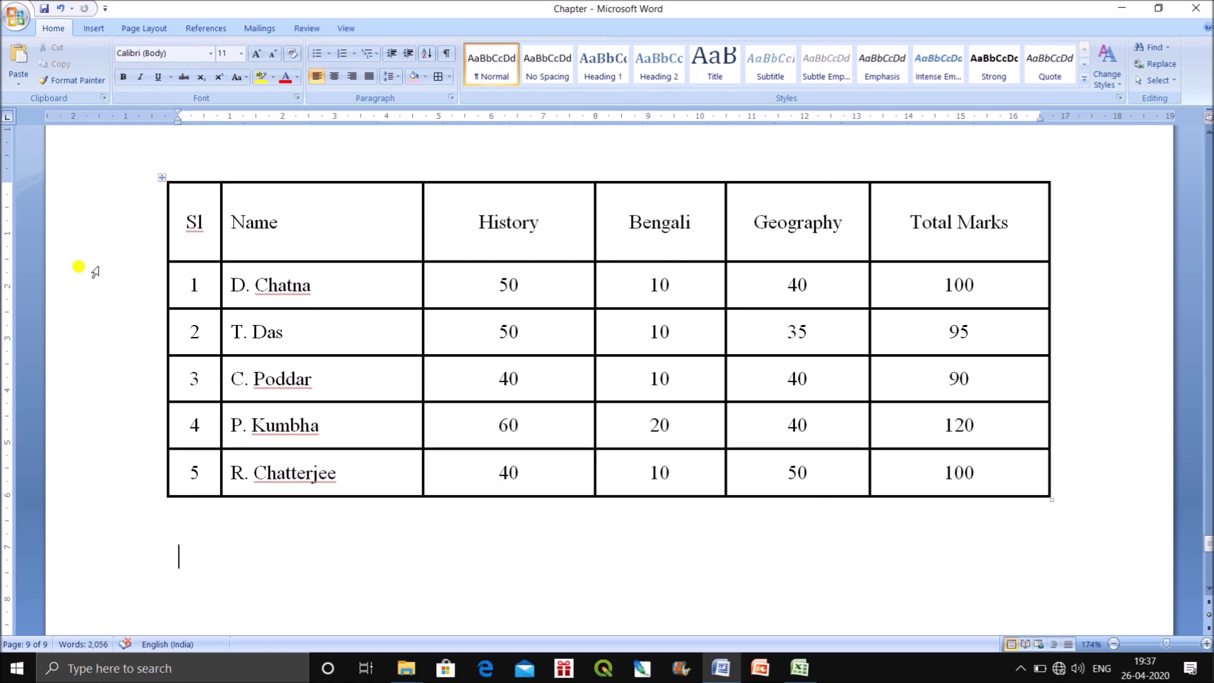
# Try Bottom vertical alignment on all cells of the marks table and undo it
pyautogui.click(161, 178)
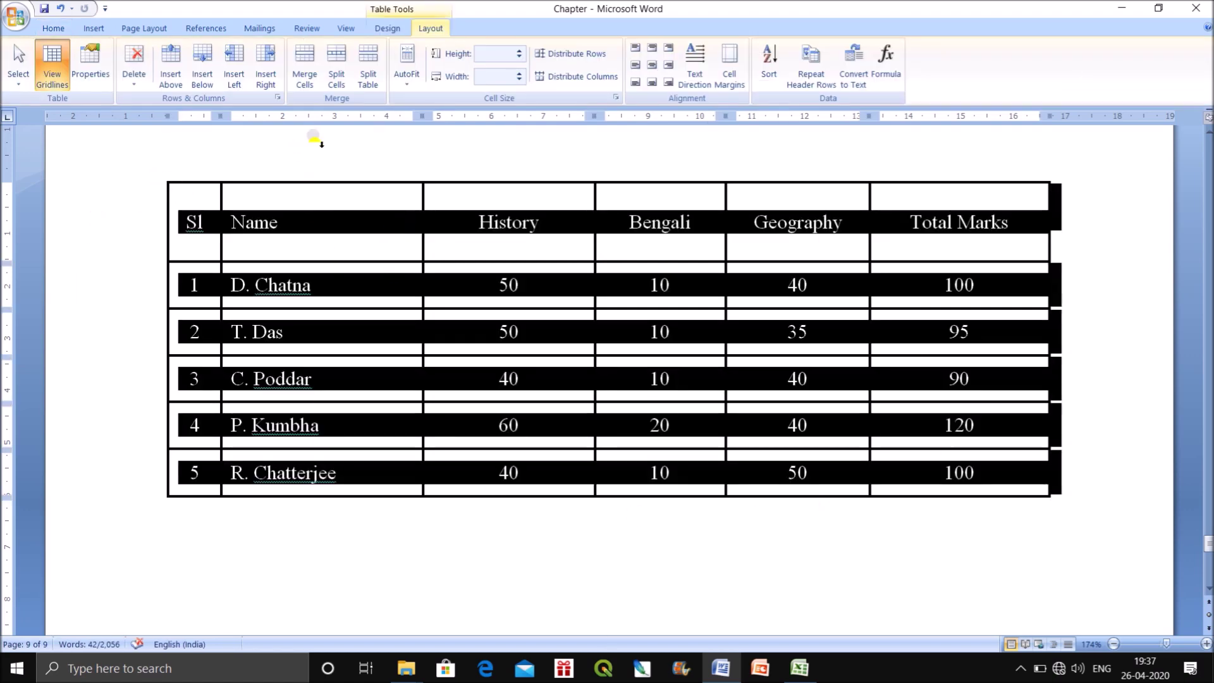
pyautogui.click(91, 63)
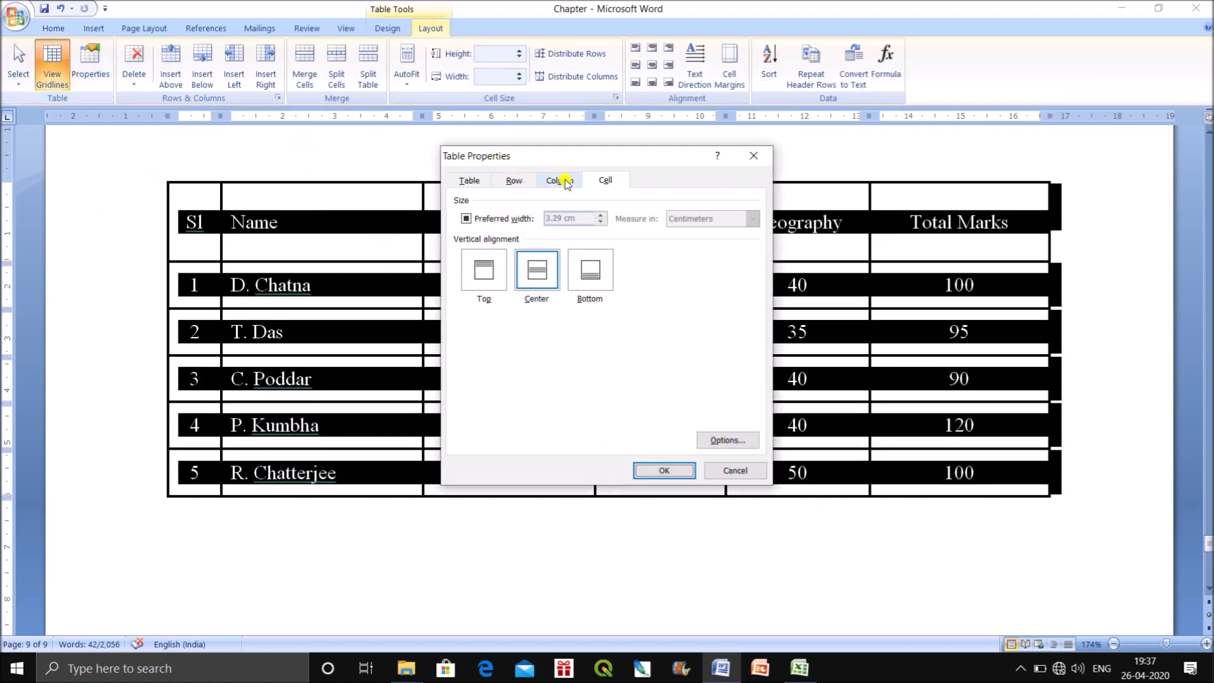
pyautogui.click(592, 265)
pyautogui.click(666, 472)
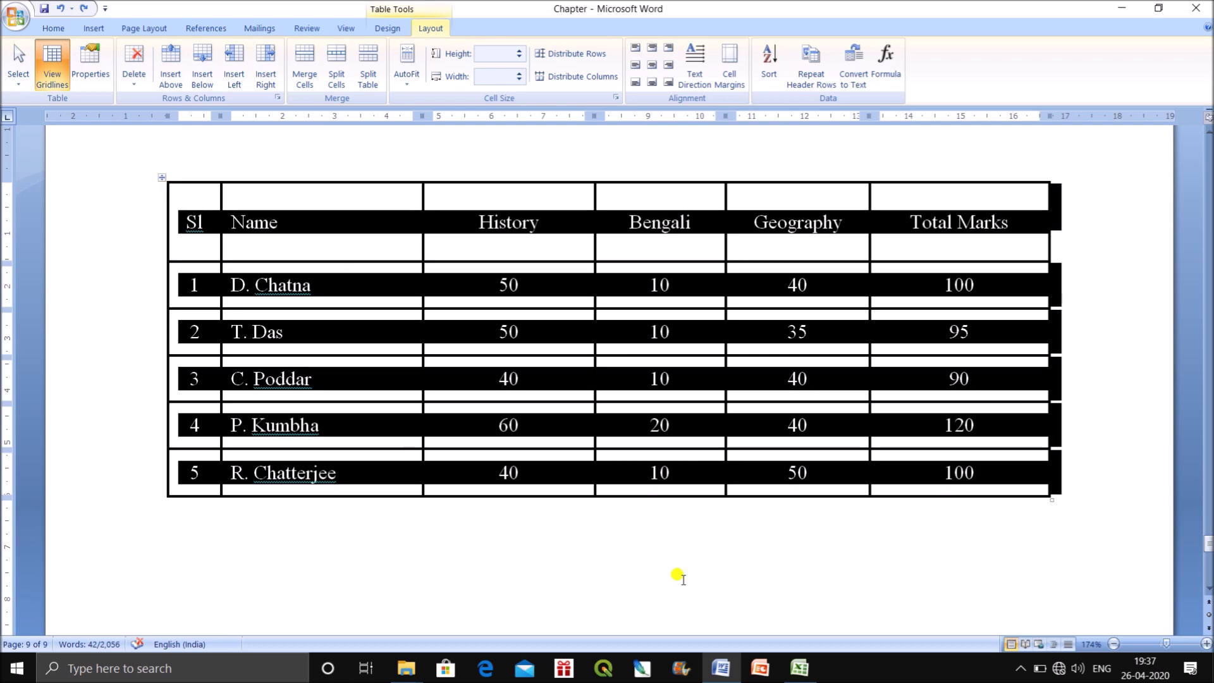
pyautogui.click(677, 575)
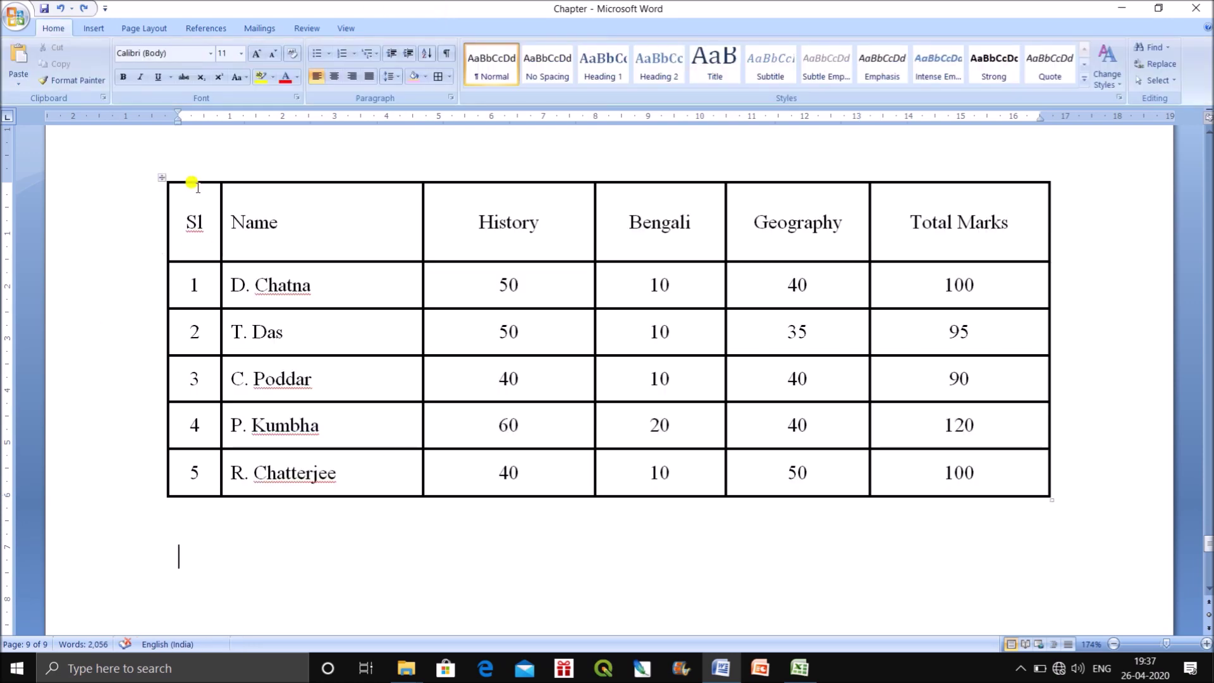
# Review the cell settings in the properties of the whole marks table and close them without changes
pyautogui.click(163, 179)
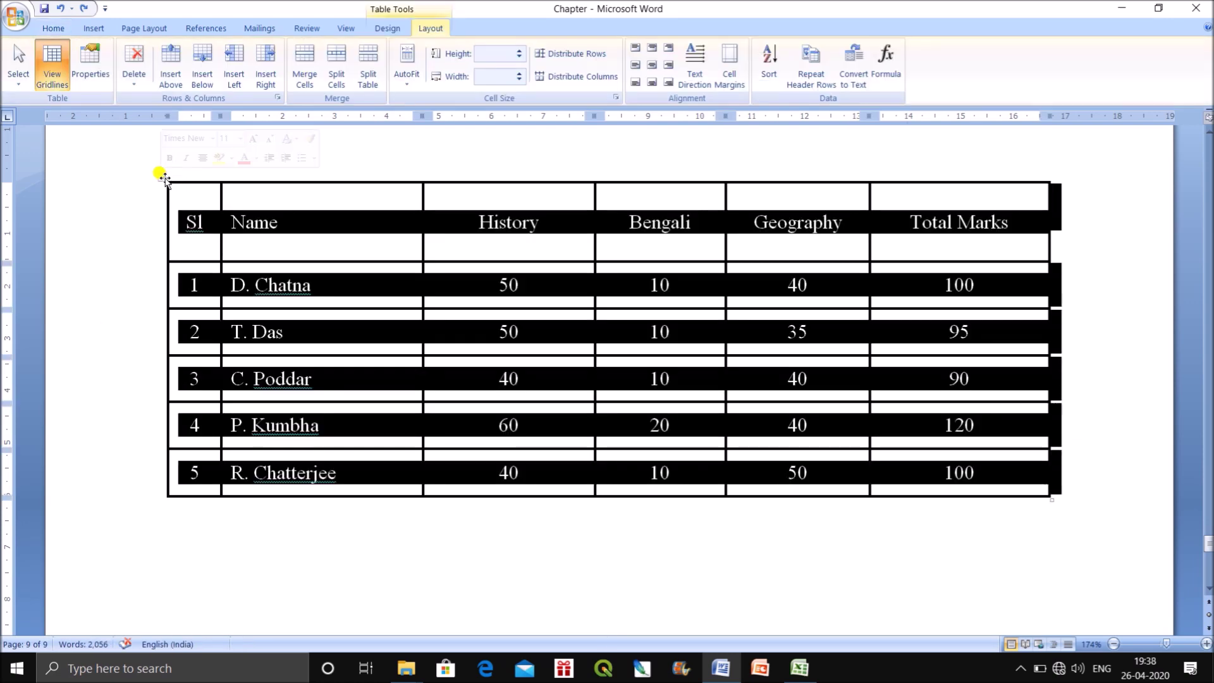
pyautogui.click(90, 63)
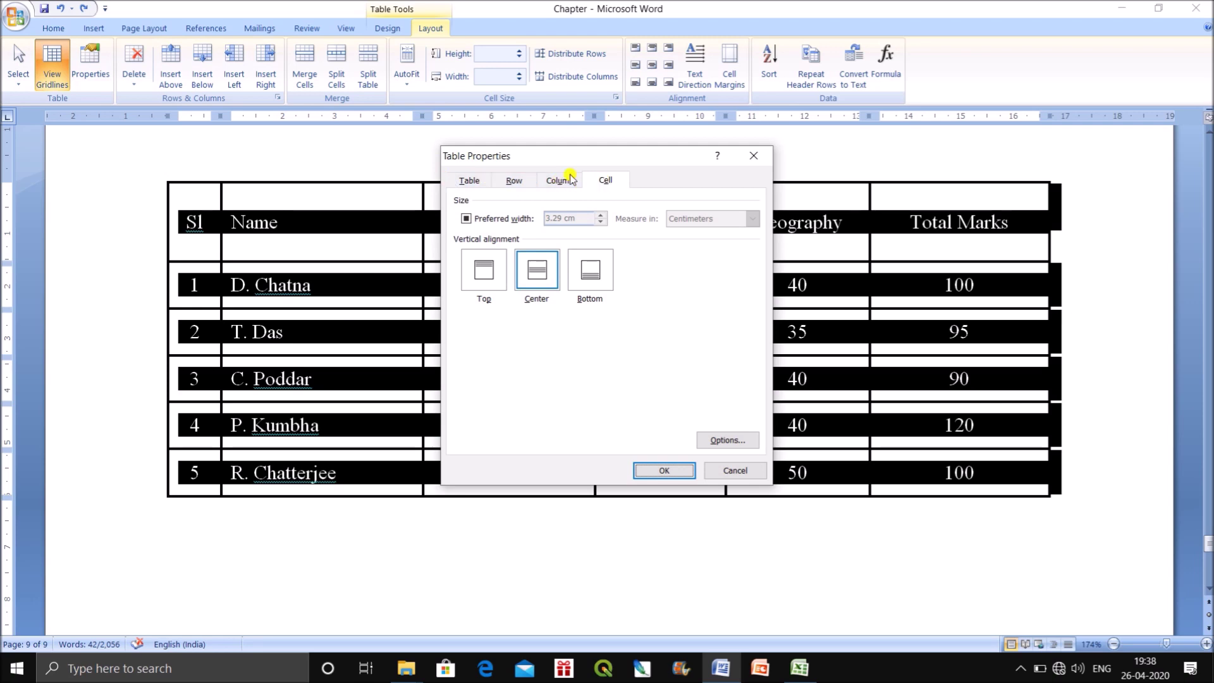
pyautogui.click(760, 159)
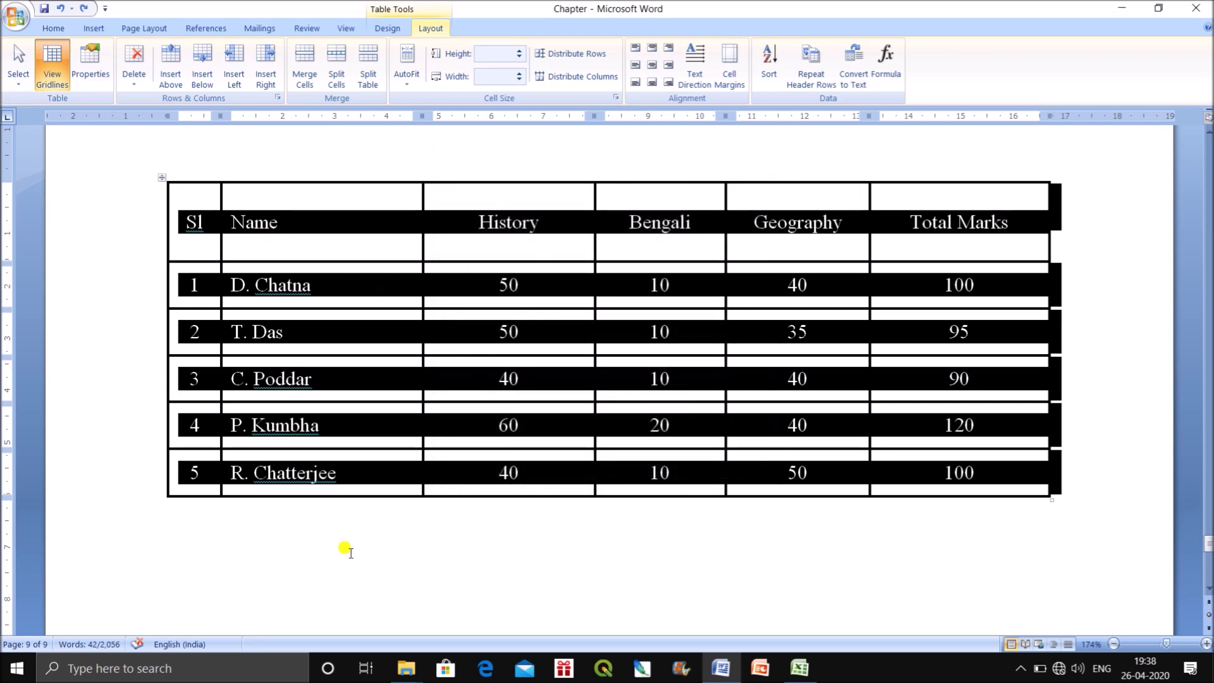
pyautogui.click(331, 534)
# Delete the entire marks table and undo the deletion
pyautogui.moveTo(194, 286); pyautogui.dragTo(946, 282)
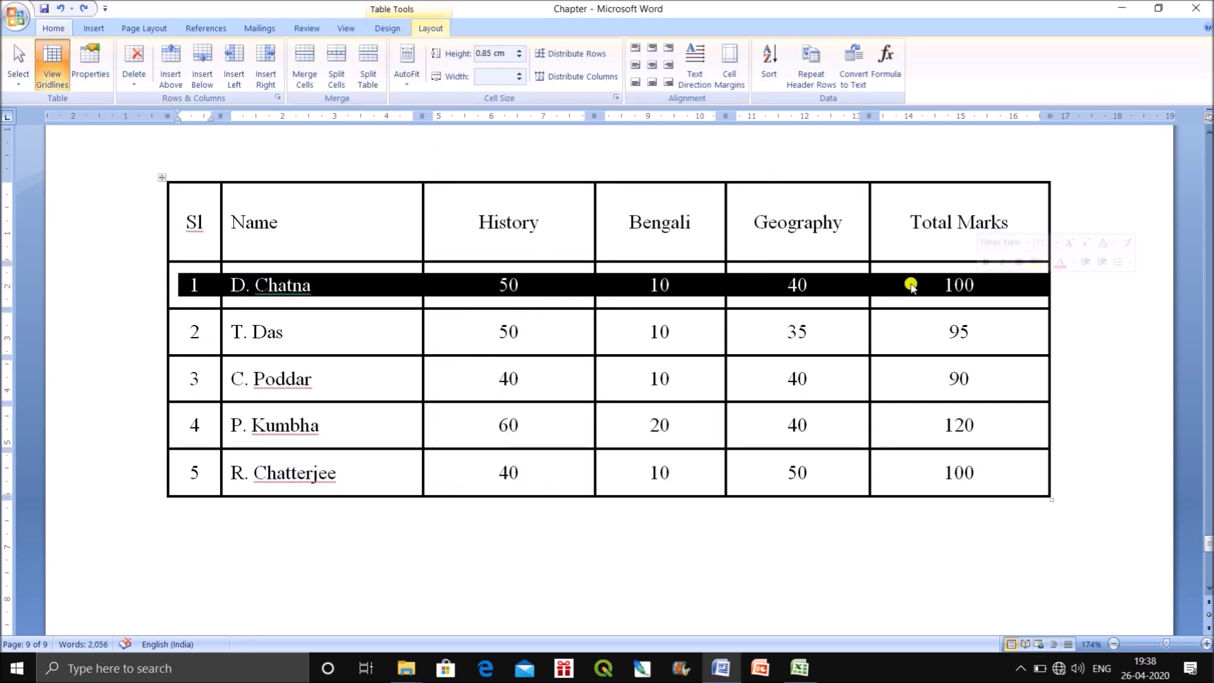
pyautogui.click(133, 92)
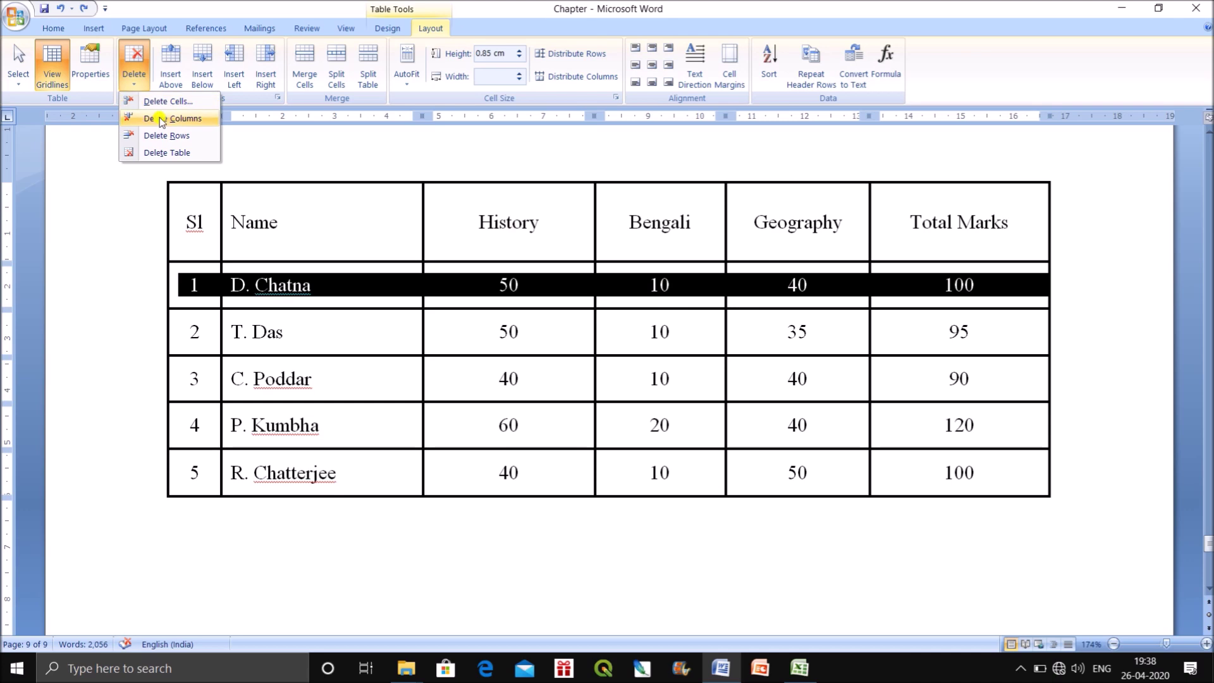
pyautogui.click(169, 155)
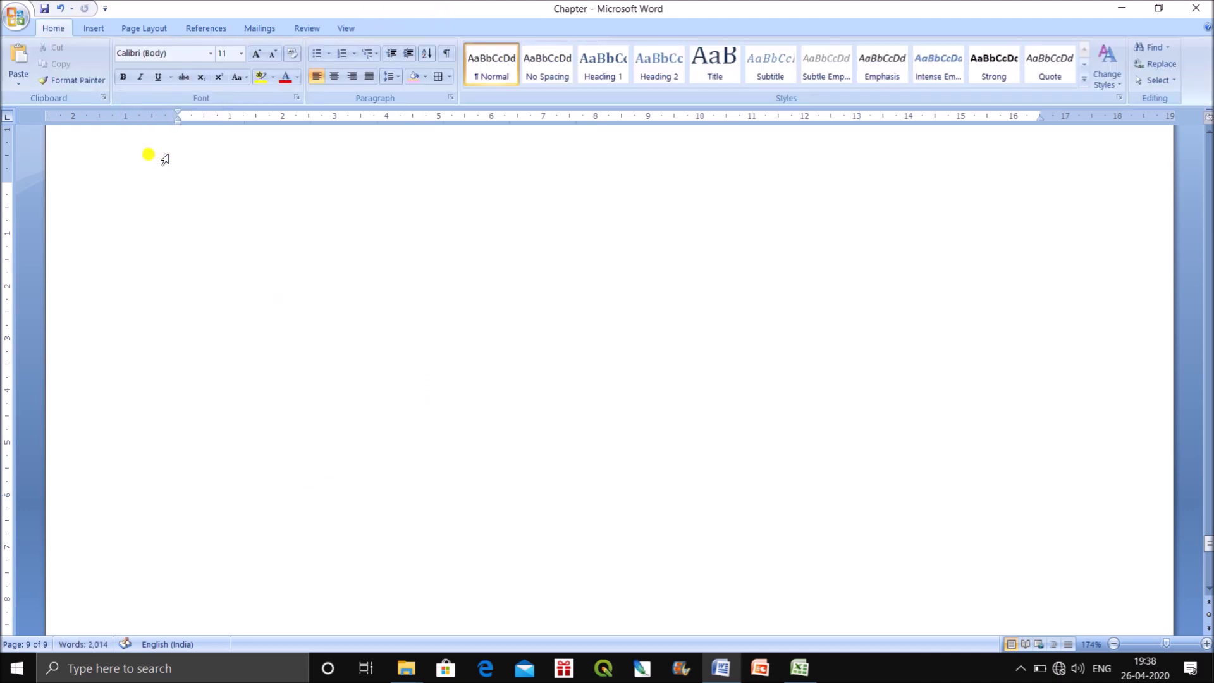
pyautogui.hotkey('ctrl', 'z')
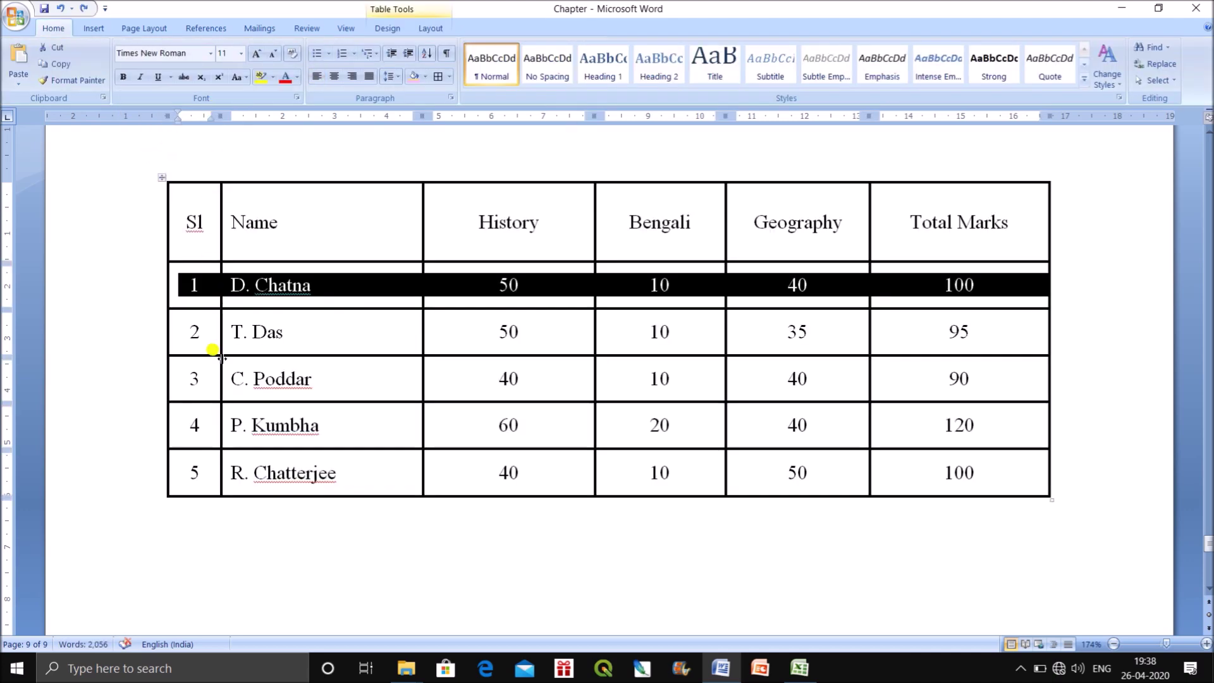
pyautogui.click(268, 476)
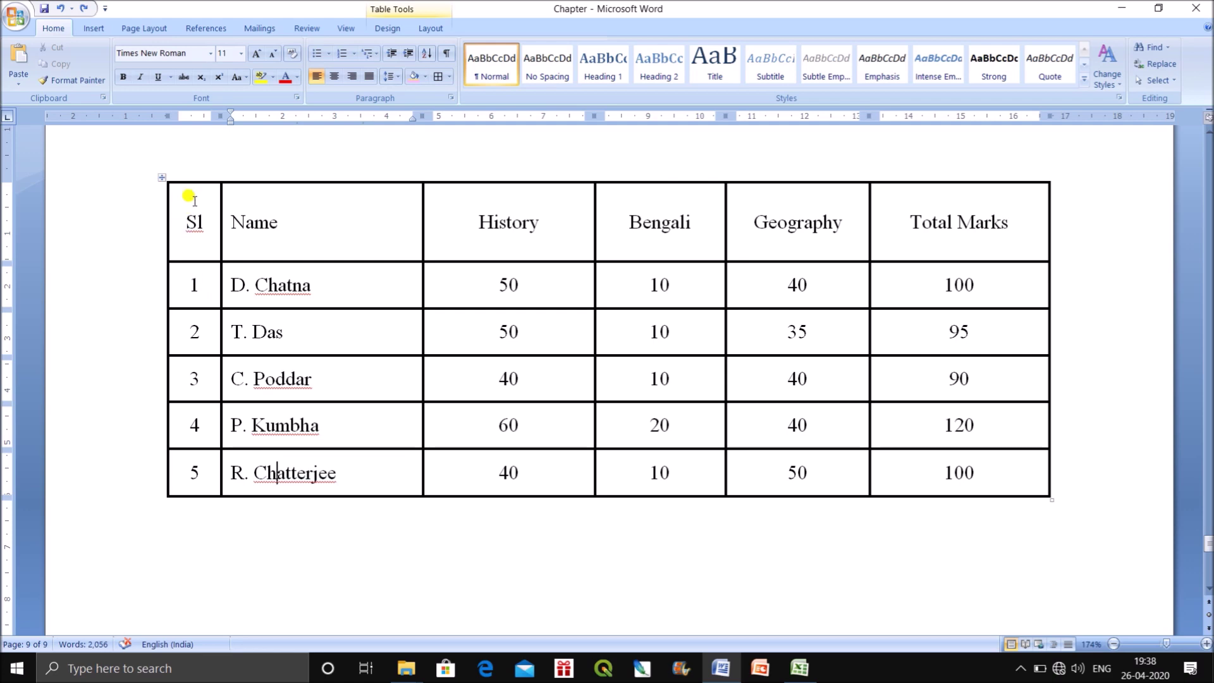
# Delete the Sl column from the marks table and undo the deletion
pyautogui.click(238, 275)
pyautogui.moveTo(235, 271); pyautogui.dragTo(382, 271)
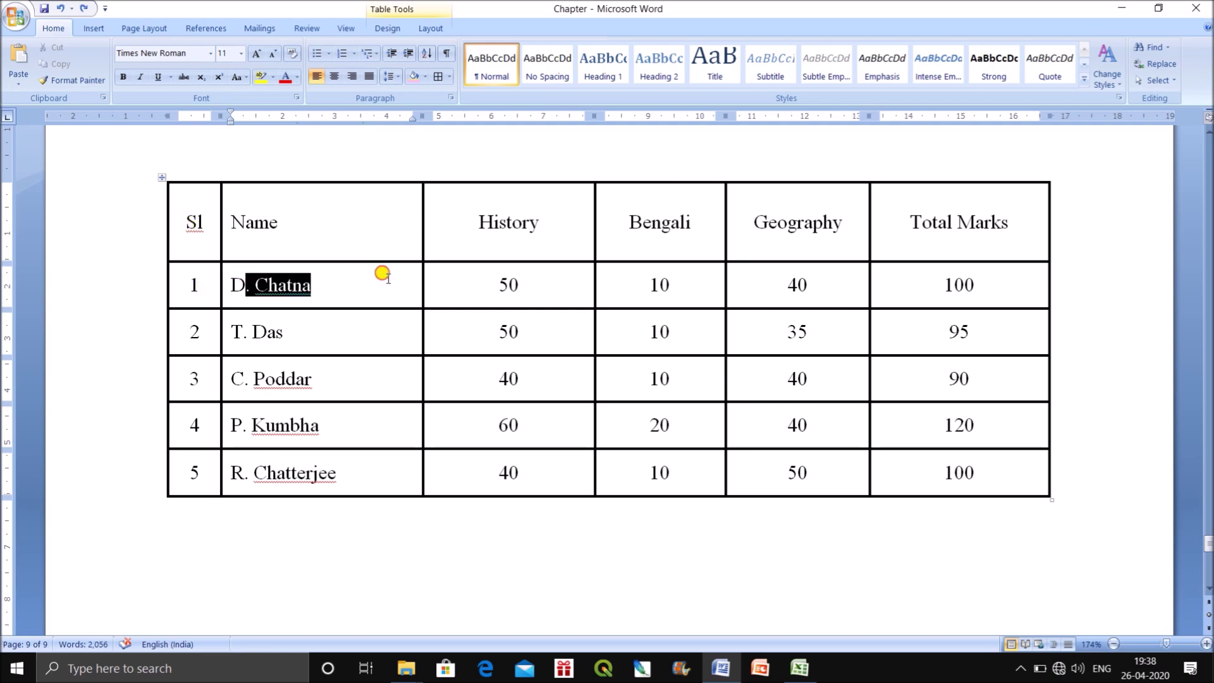
pyautogui.moveTo(179, 216); pyautogui.dragTo(181, 461)
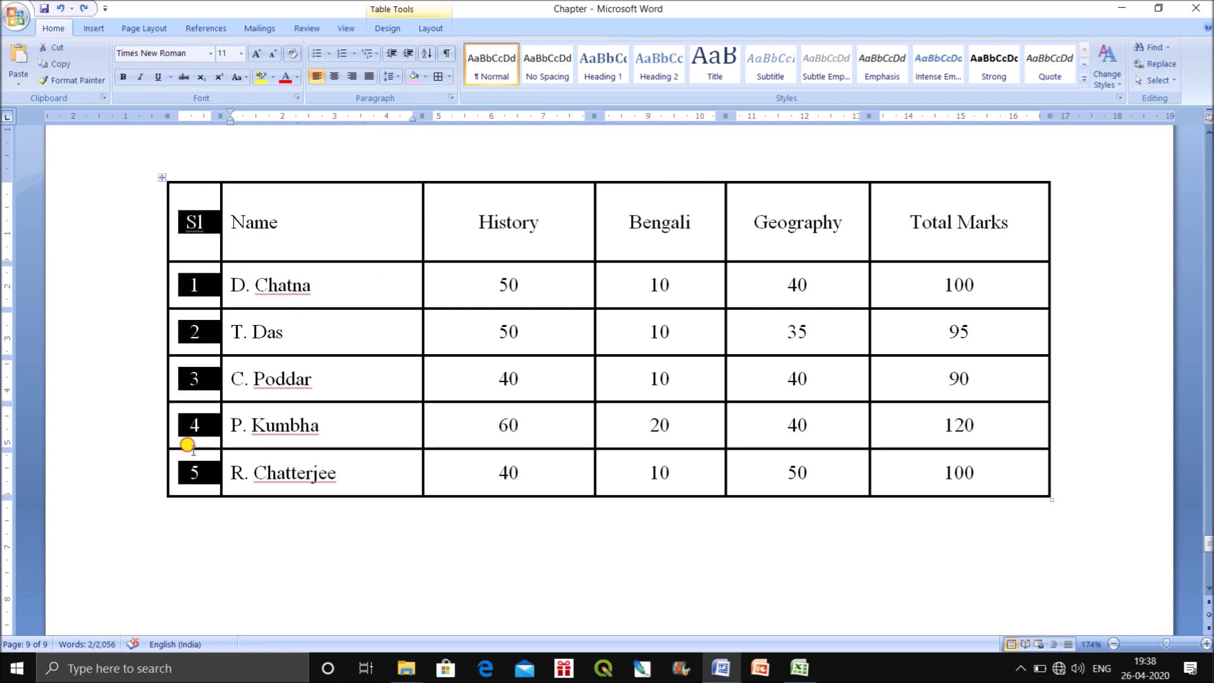
pyautogui.click(431, 28)
pyautogui.click(134, 66)
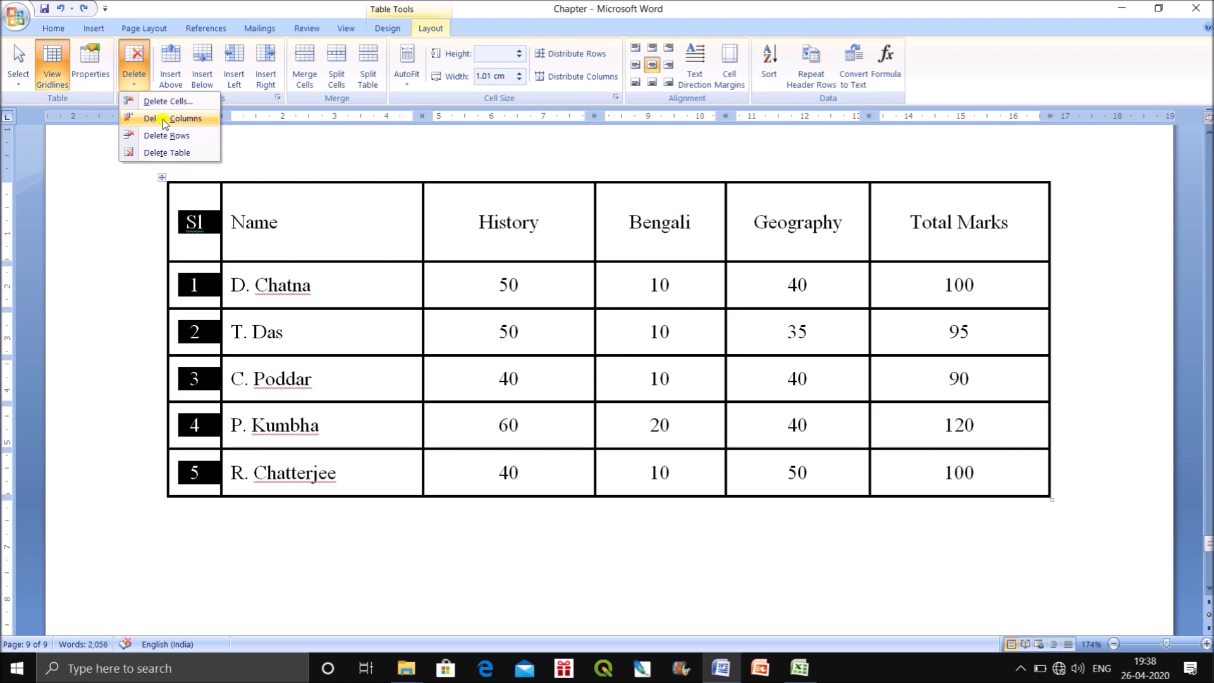
pyautogui.click(164, 122)
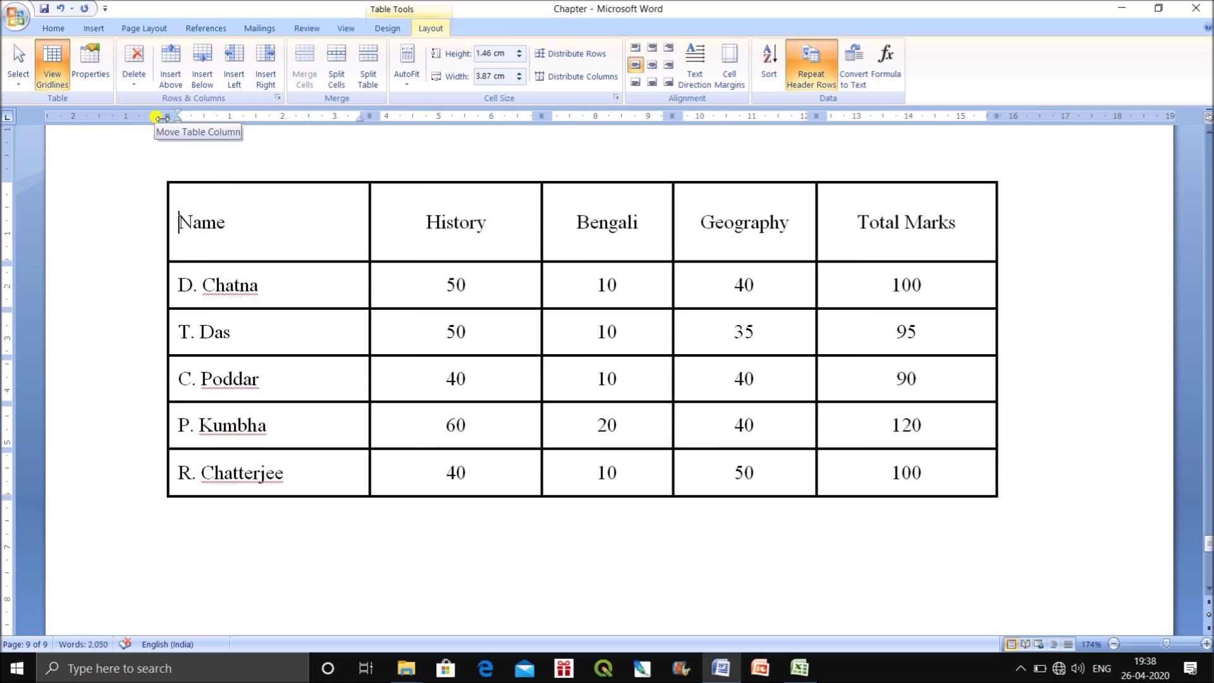
pyautogui.hotkey('ctrl', 'z')
pyautogui.click(303, 553)
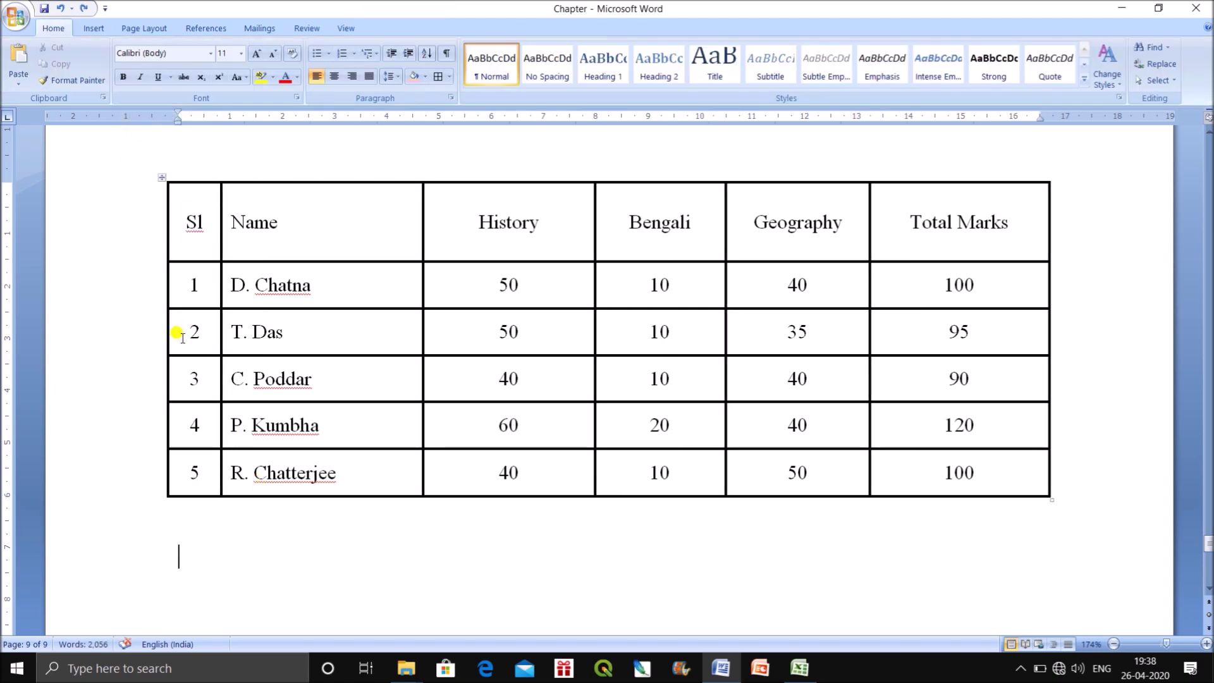
# Delete the row with Sl number 2 from the marks table and undo the deletion
pyautogui.moveTo(176, 328); pyautogui.dragTo(926, 323)
pyautogui.click(431, 28)
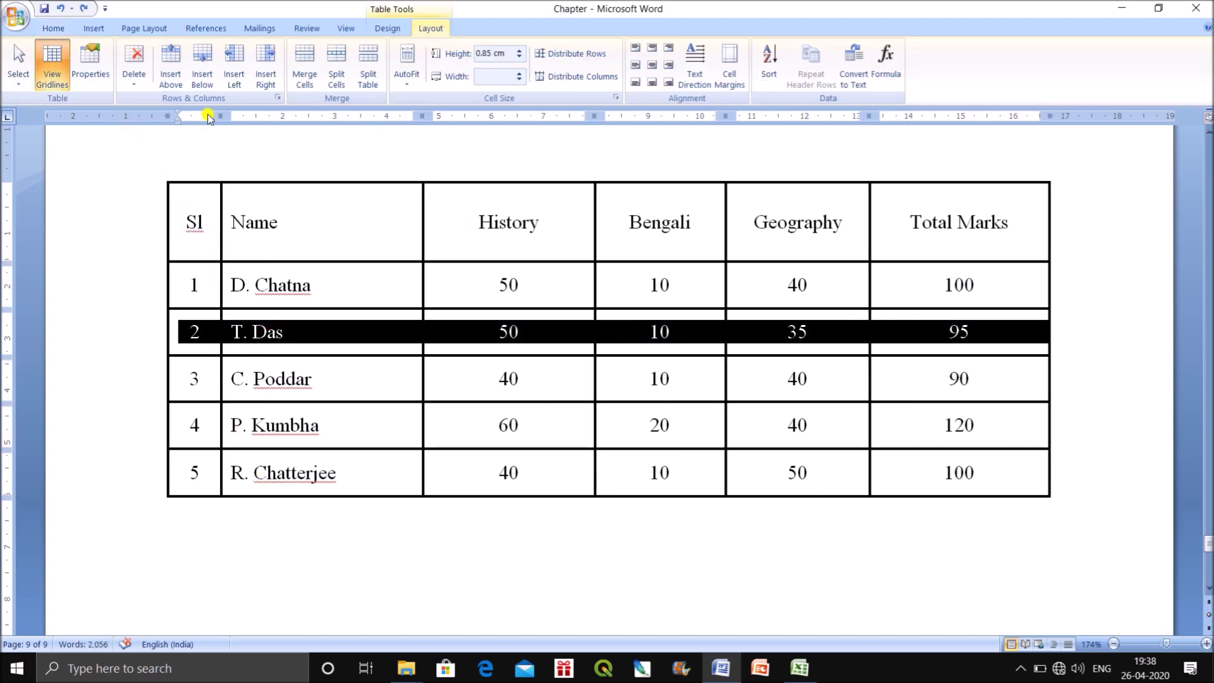
pyautogui.click(133, 85)
pyautogui.click(159, 136)
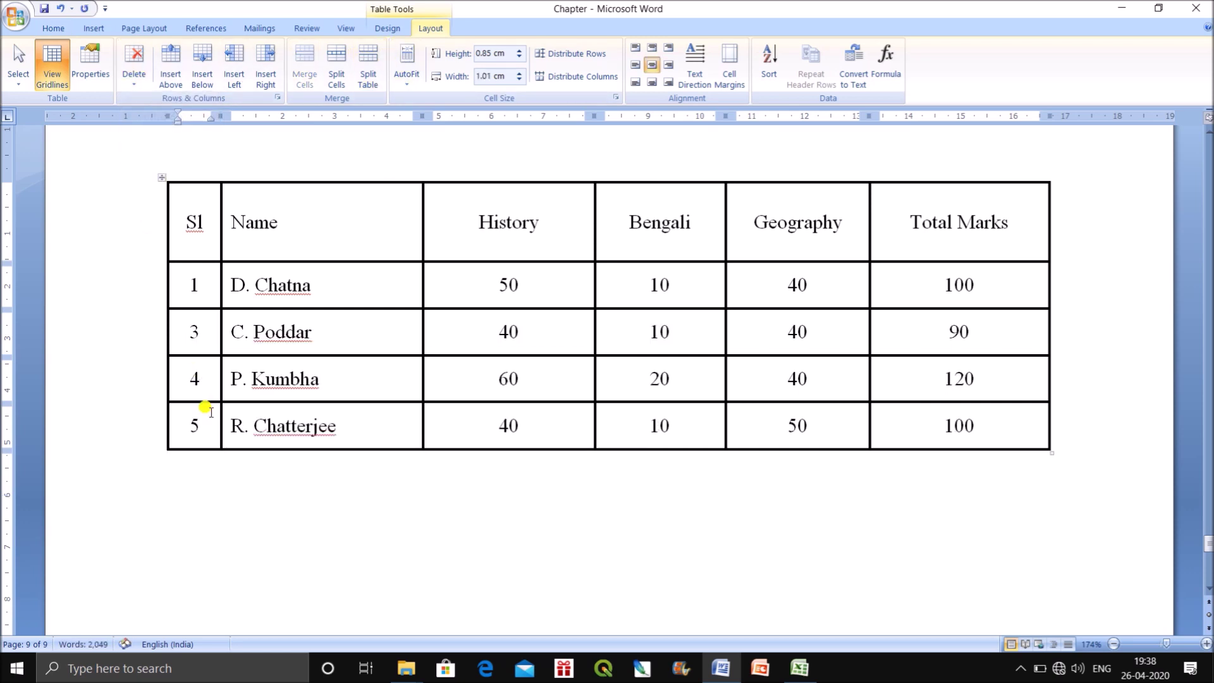
pyautogui.hotkey('ctrl', 'z')
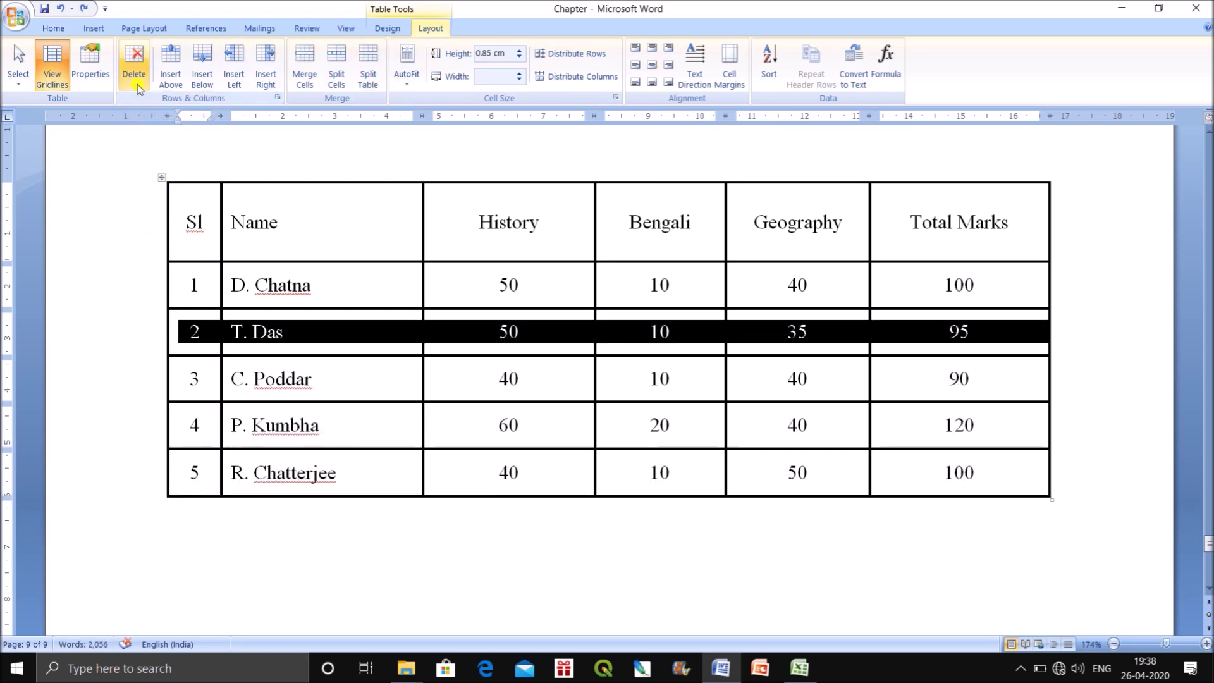
# Delete the Name cell of the row with Sl number 3 using Shift cells left, and undo the deletion
pyautogui.click(134, 80)
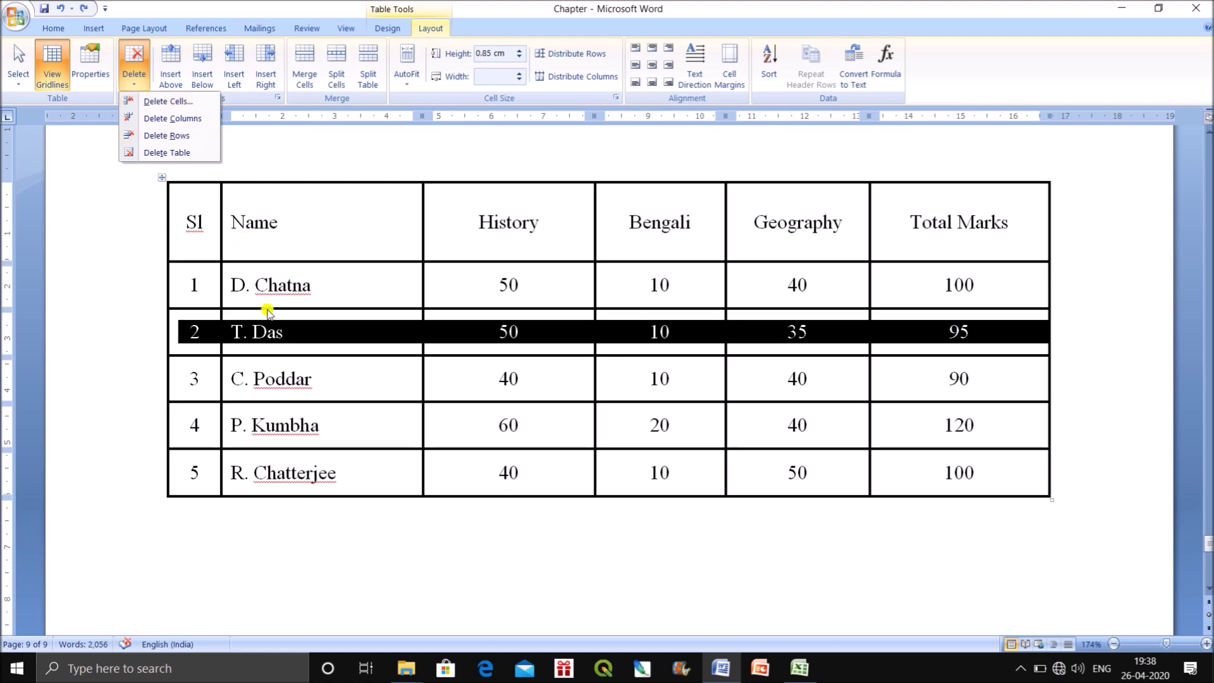
pyautogui.click(270, 325)
pyautogui.click(278, 343)
pyautogui.click(326, 374)
pyautogui.moveTo(326, 374); pyautogui.dragTo(230, 372)
pyautogui.click(130, 86)
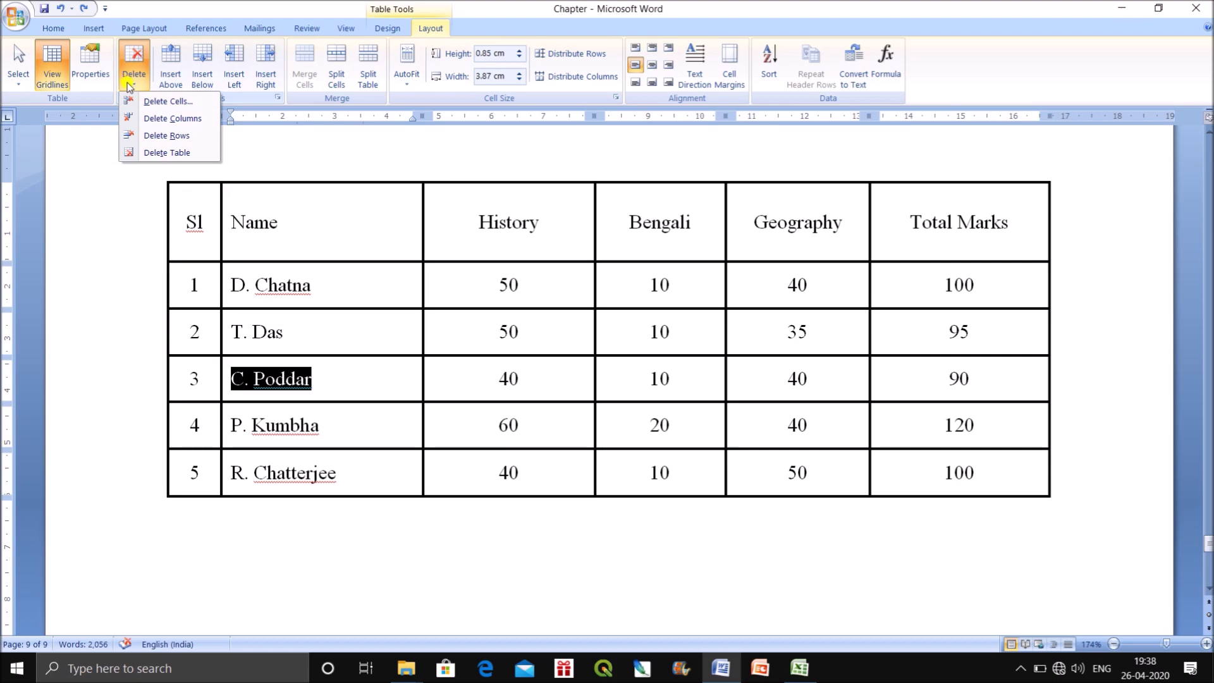
pyautogui.click(163, 100)
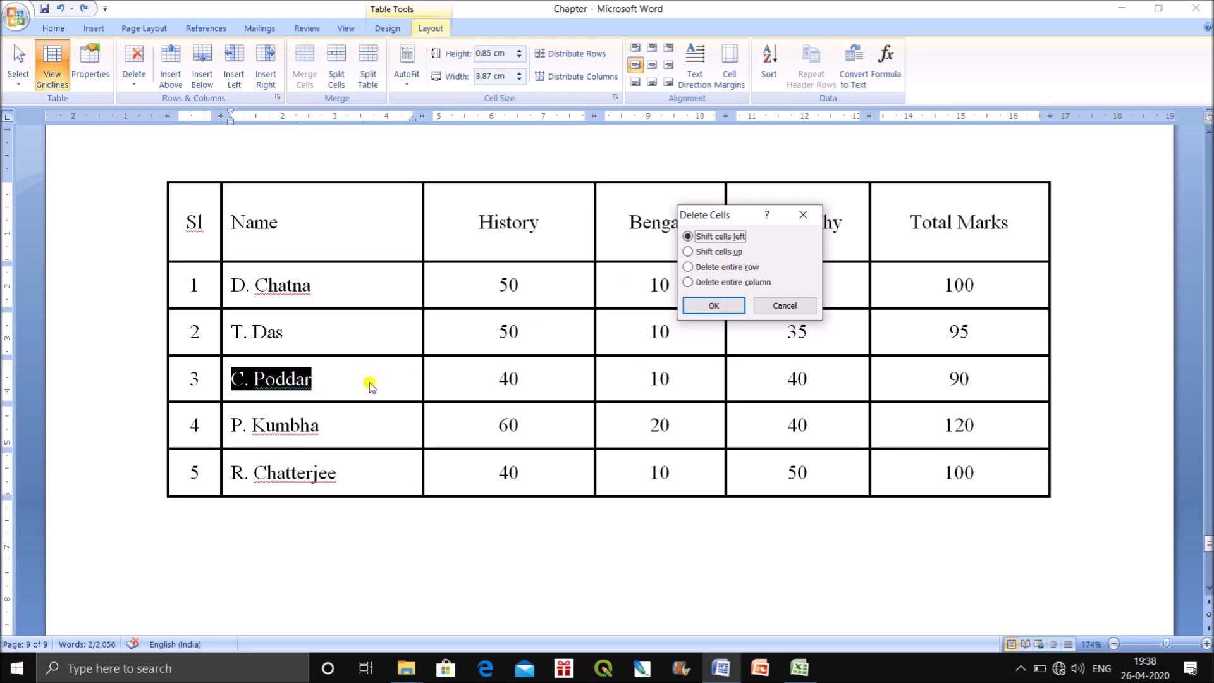
pyautogui.click(713, 305)
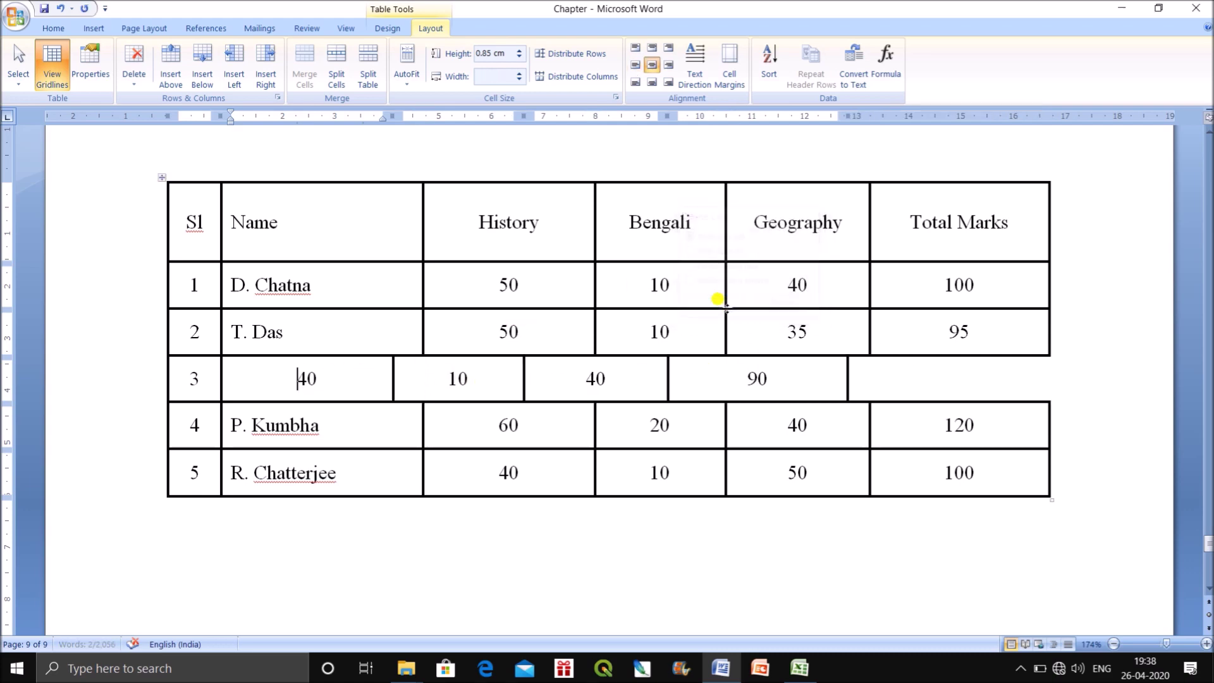
pyautogui.hotkey('ctrl', 'z')
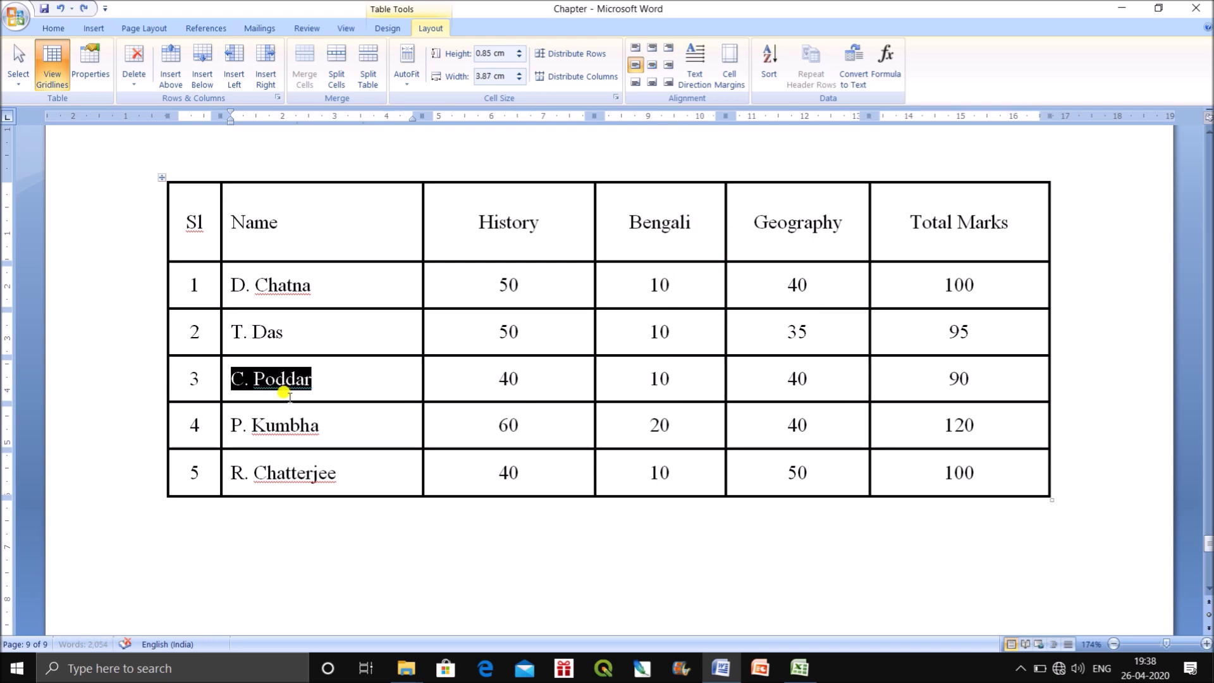
# Review the Delete Cells options for the Name cell in row 3 and close them without deleting anything
pyautogui.click(135, 77)
pyautogui.click(153, 102)
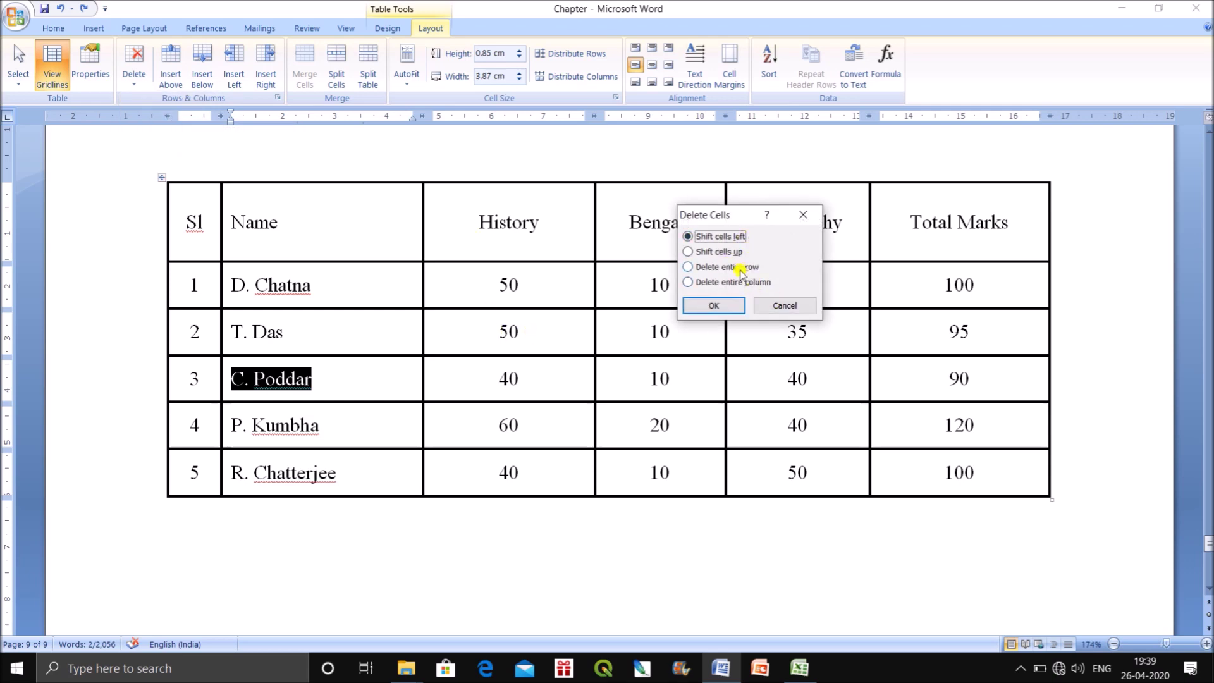
pyautogui.click(806, 218)
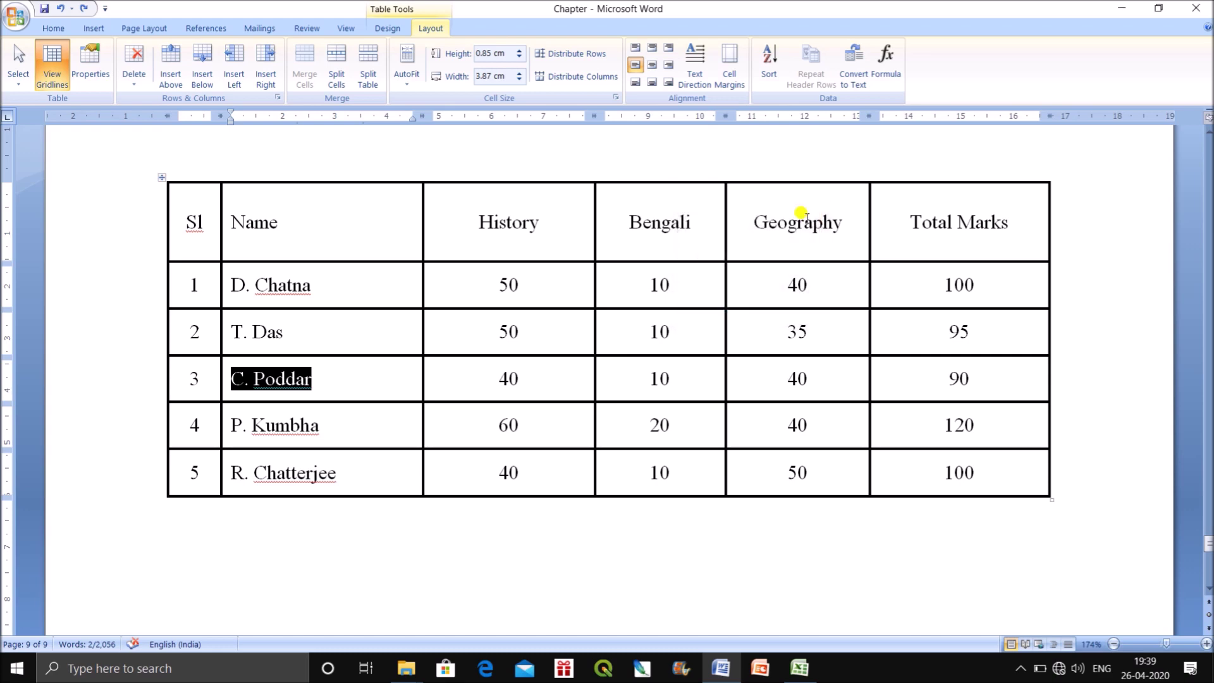
pyautogui.click(300, 505)
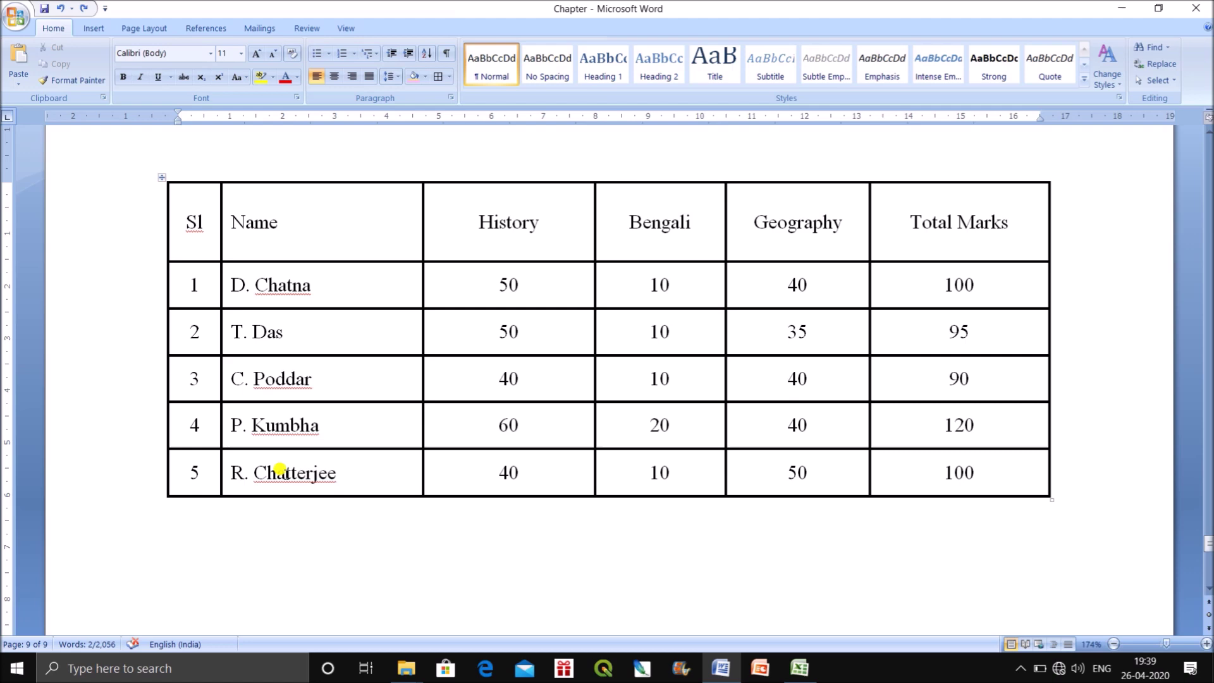
# Insert an empty row above the row with Sl number 1 in the marks table
pyautogui.click(160, 179)
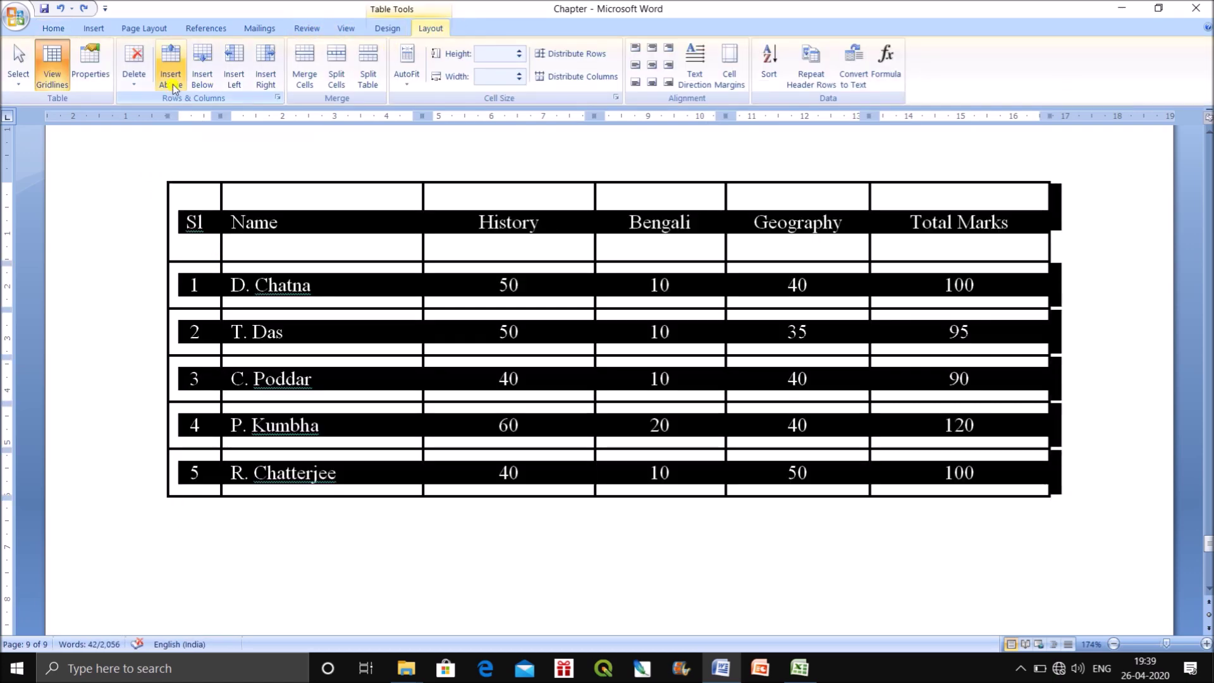
pyautogui.moveTo(194, 283); pyautogui.dragTo(947, 261)
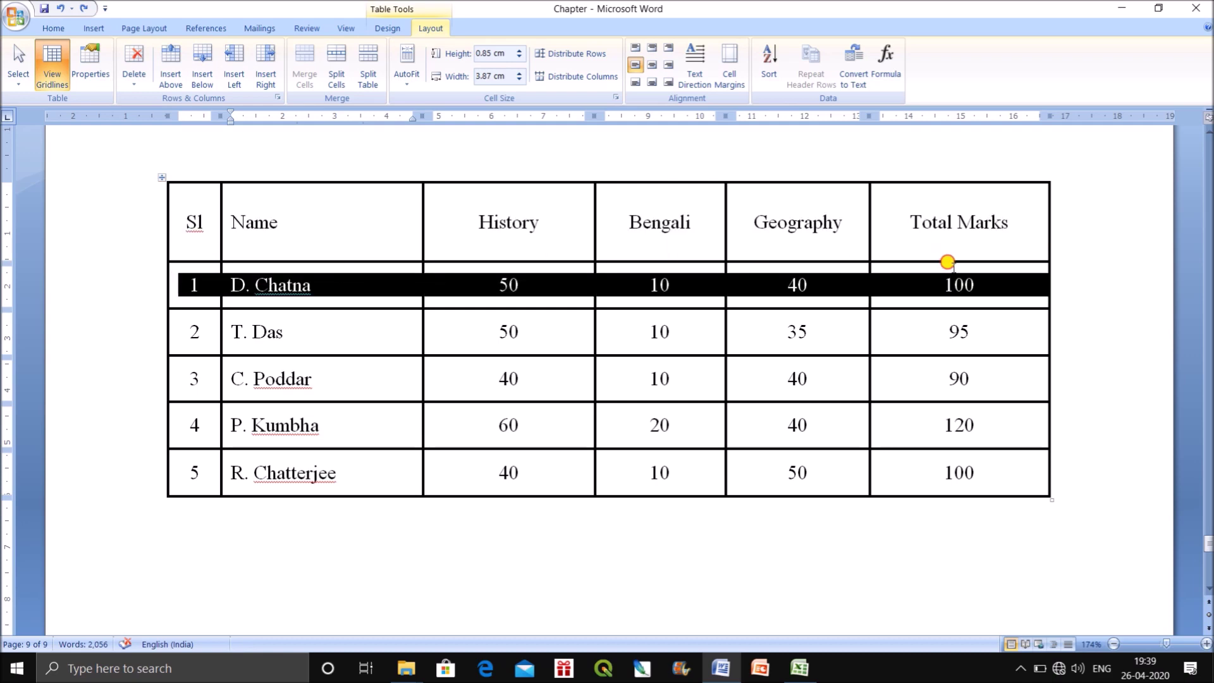
pyautogui.click(173, 64)
pyautogui.click(399, 551)
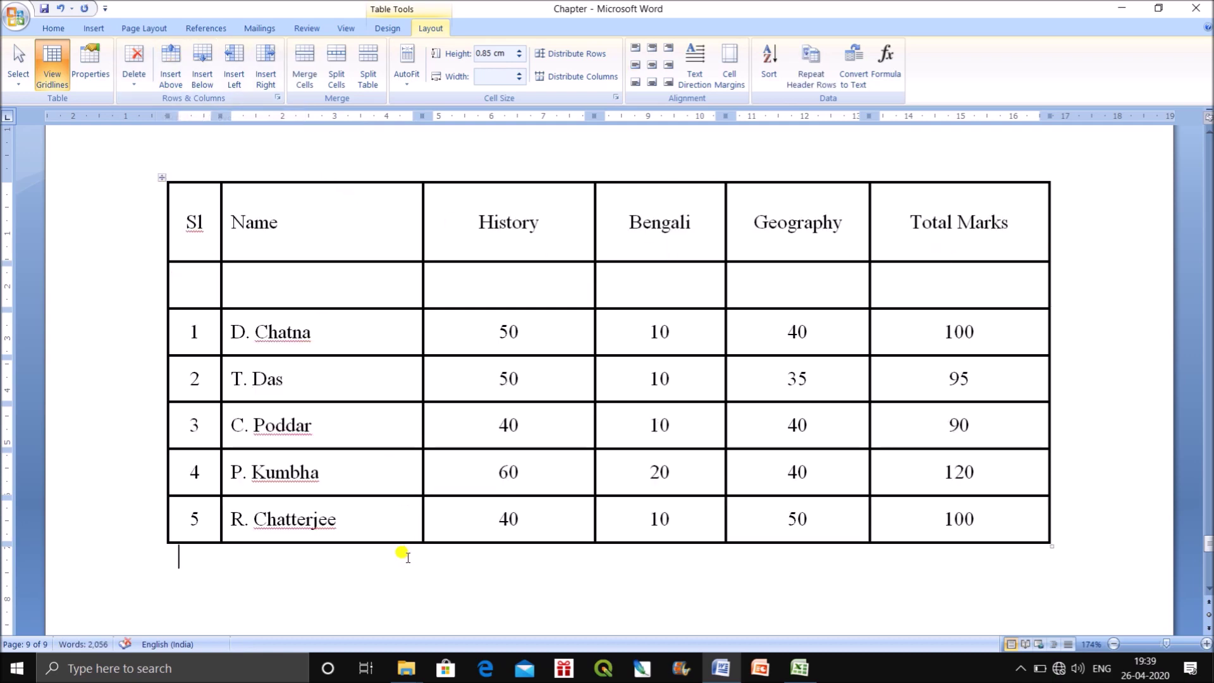
# Insert an empty row below the row with Sl number 1, undoing any columns inserted by mistake
pyautogui.click(198, 333)
pyautogui.moveTo(197, 333); pyautogui.dragTo(880, 325)
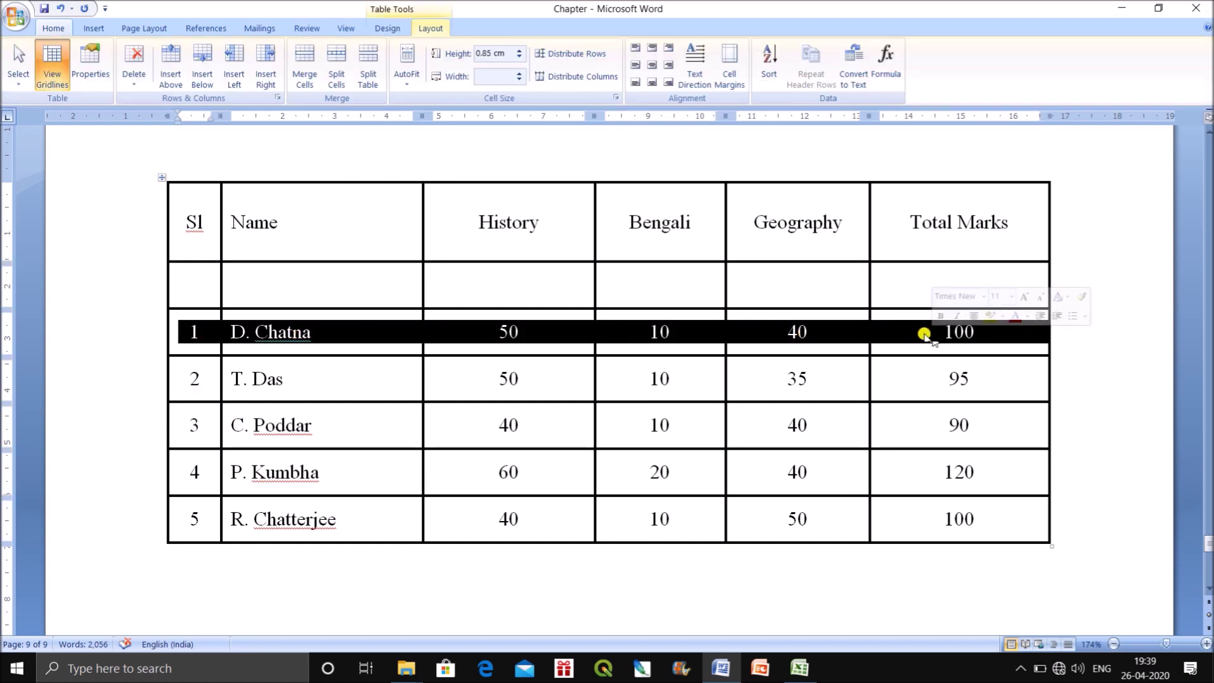
pyautogui.click(220, 76)
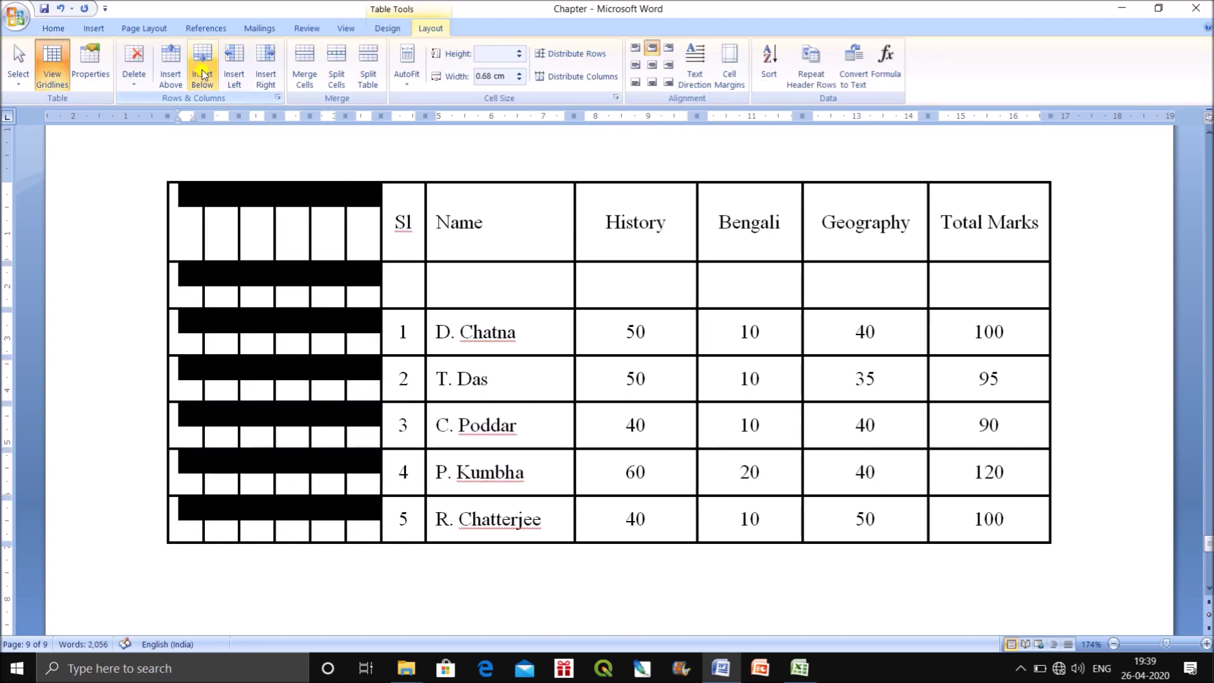
pyautogui.hotkey('ctrl', 'z')
pyautogui.click(203, 75)
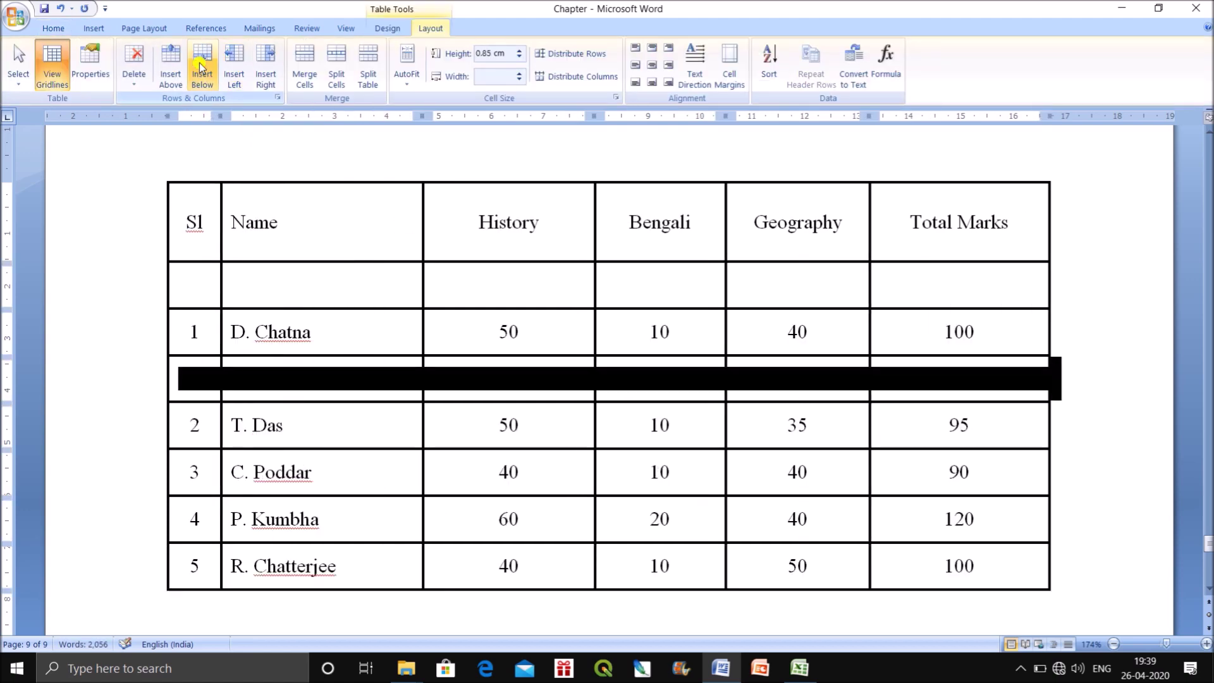
pyautogui.click(1096, 471)
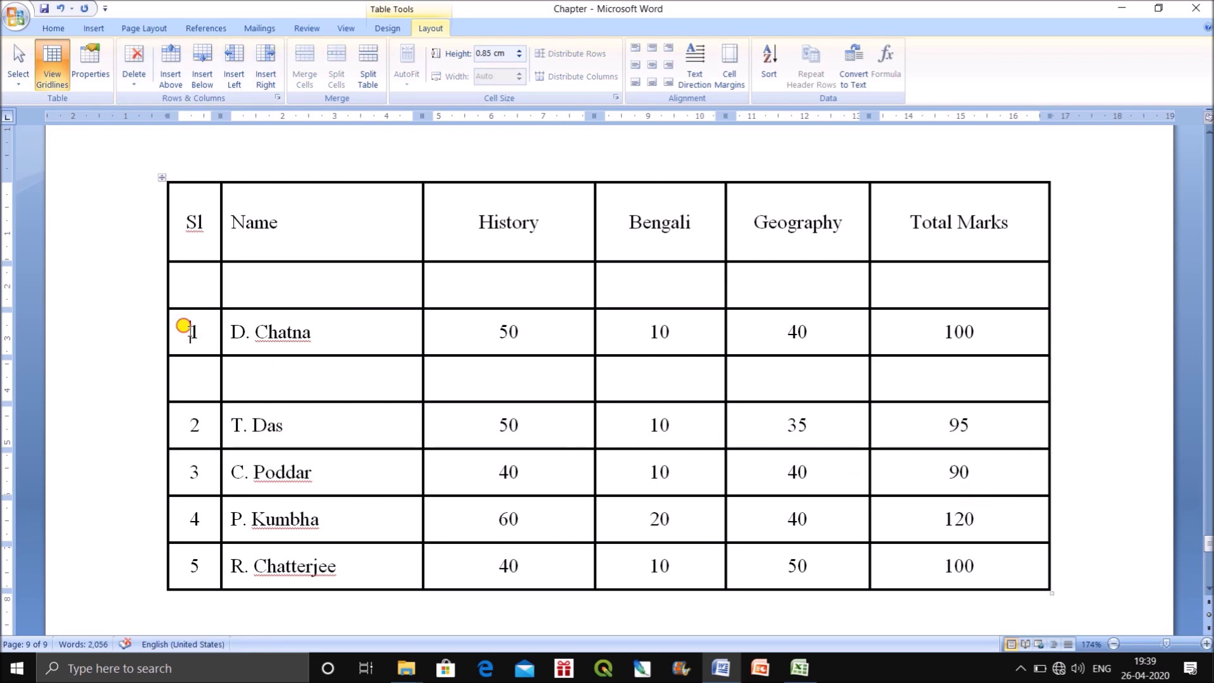
# Insert another empty row above the row with Sl number 1, and undo all three row insertions
pyautogui.moveTo(183, 325); pyautogui.dragTo(934, 312)
pyautogui.rightClick(945, 325)
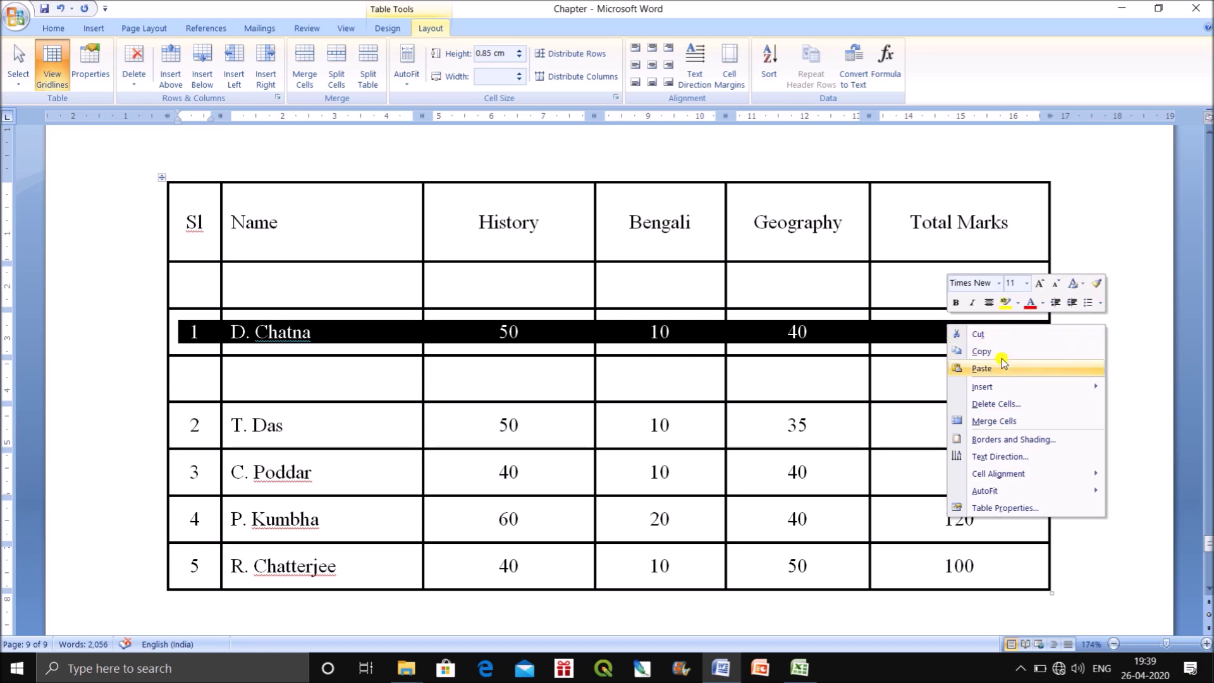
pyautogui.moveTo(986, 389)
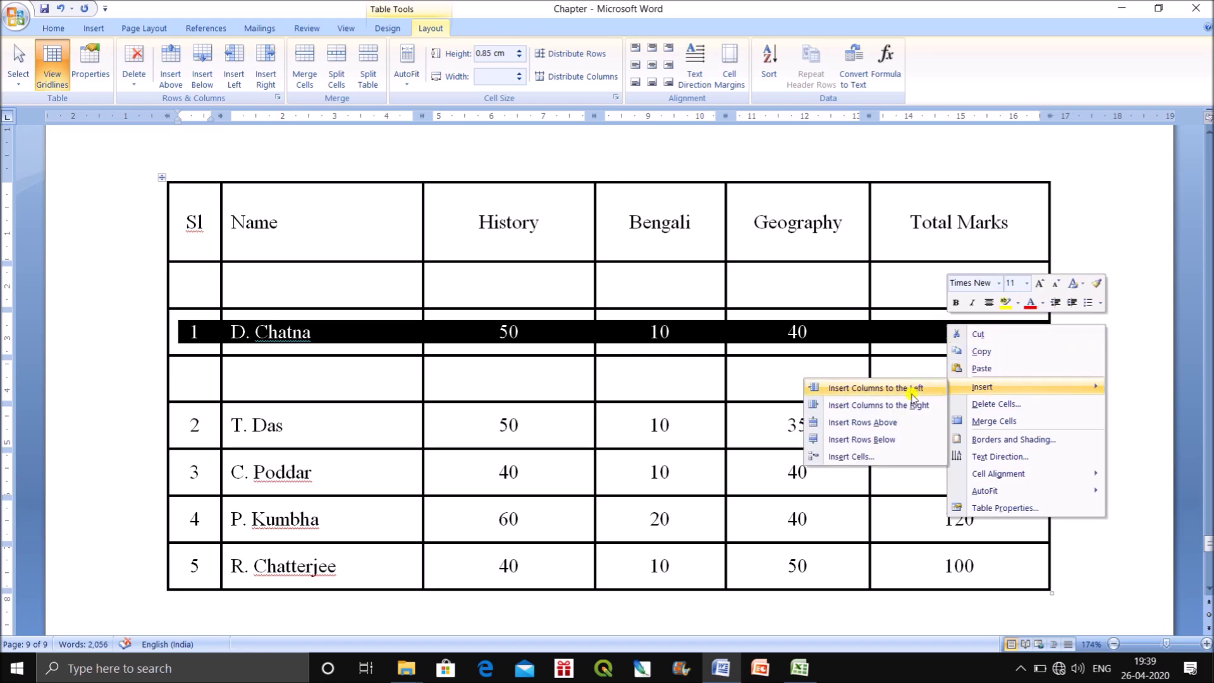
pyautogui.click(1107, 409)
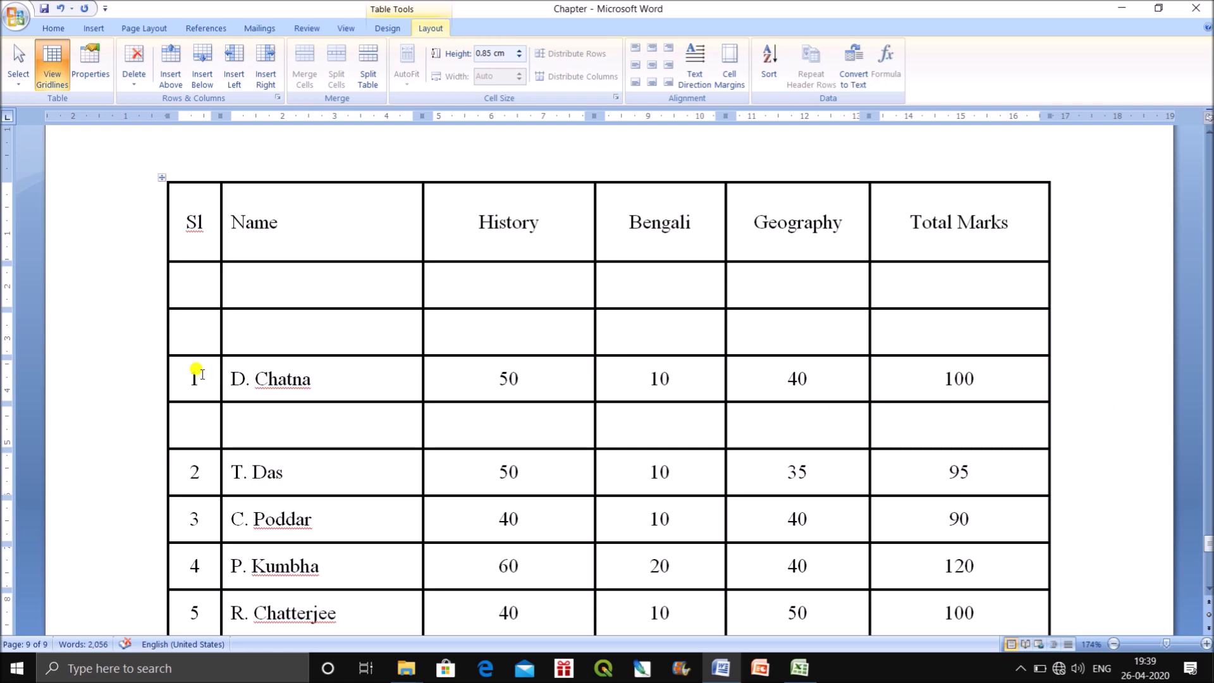
pyautogui.hotkey('ctrl', 'z')
pyautogui.hotkey('ctrl', 'z')
pyautogui.hotkey('ctrl', 'z')
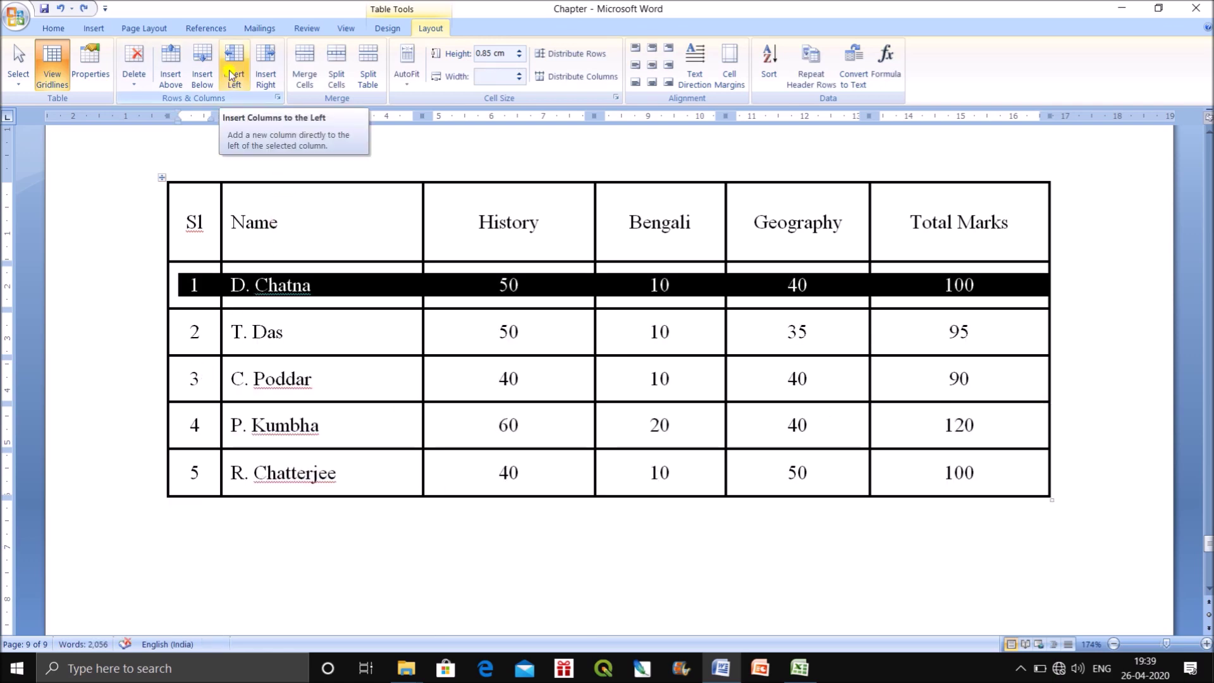
# Insert an empty column to the right of the Name column and undo the insertion
pyautogui.click(317, 316)
pyautogui.moveTo(297, 287); pyautogui.dragTo(279, 465)
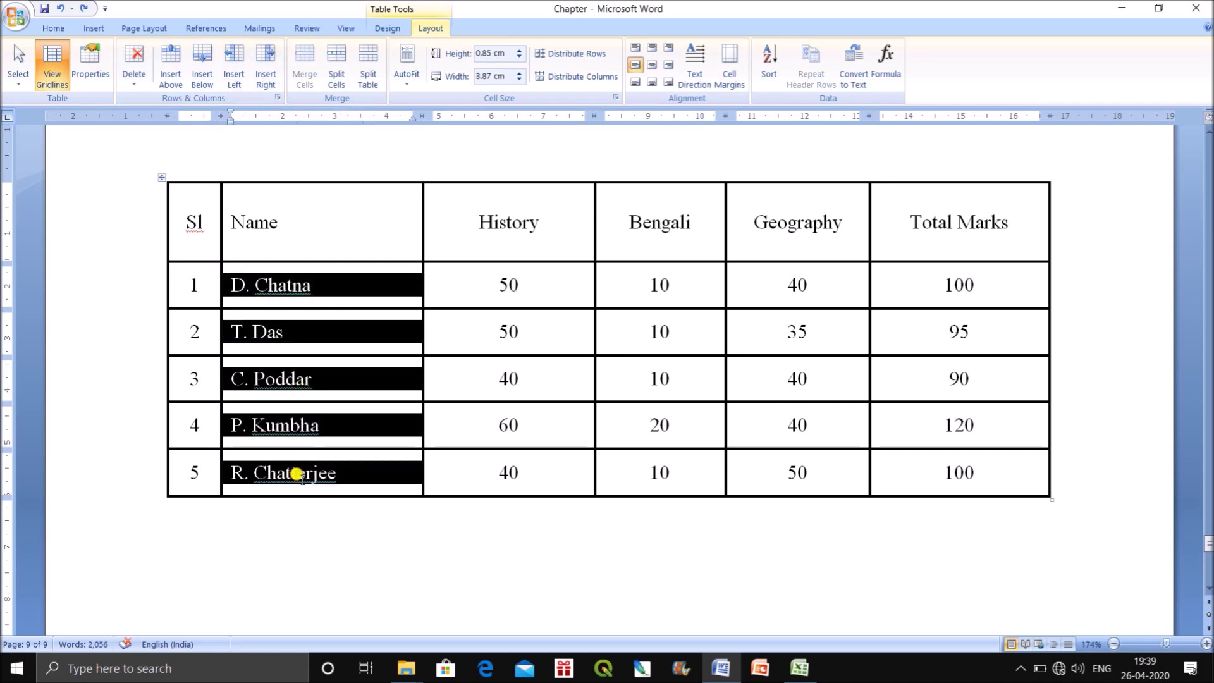
pyautogui.click(265, 69)
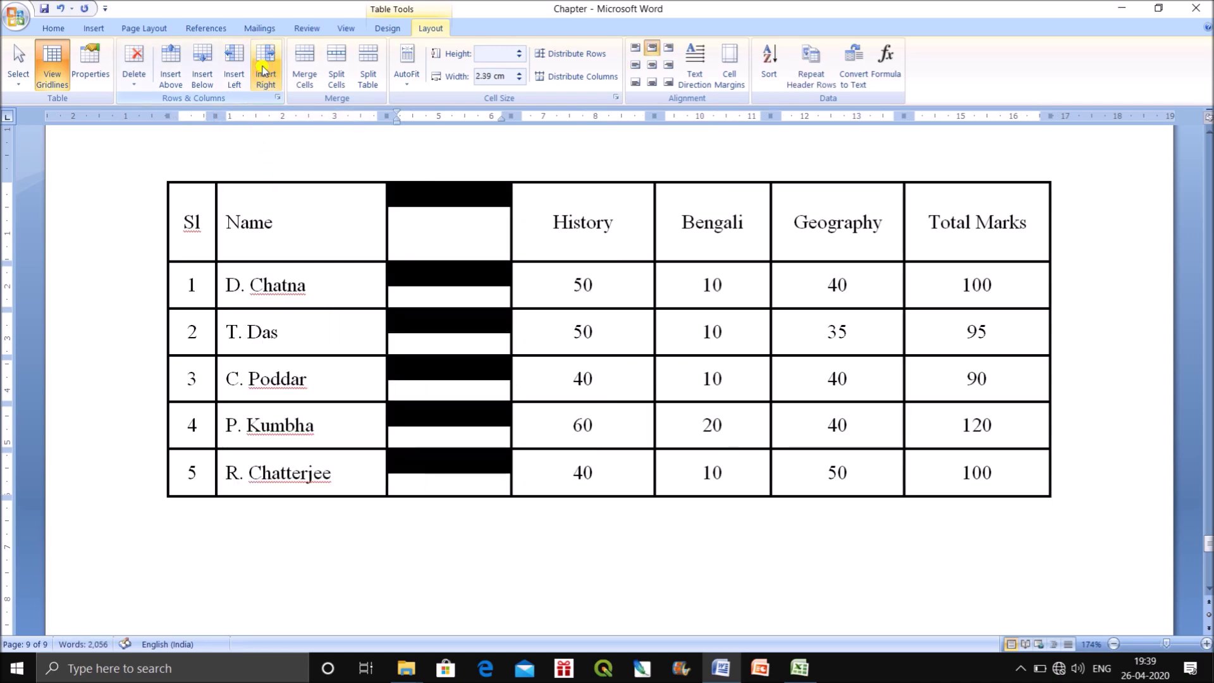
pyautogui.hotkey('ctrl', 'z')
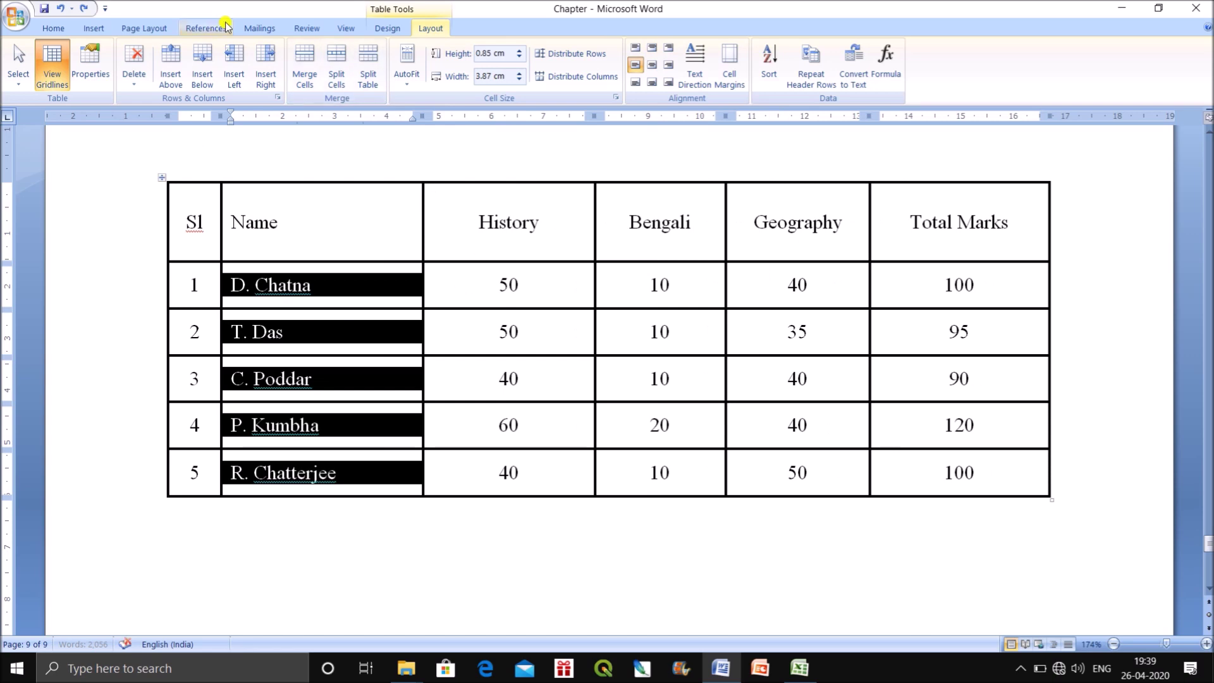
# Insert an empty column to the left of the Name column and undo the insertion
pyautogui.click(234, 63)
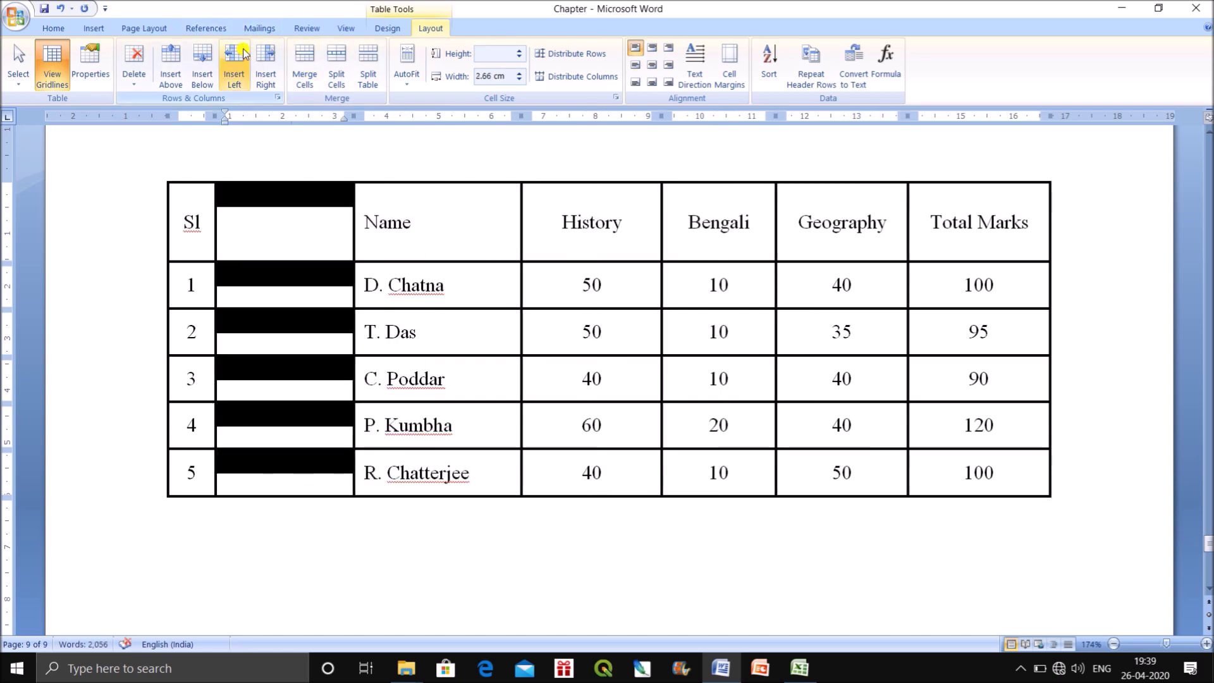
pyautogui.hotkey('ctrl', 'z')
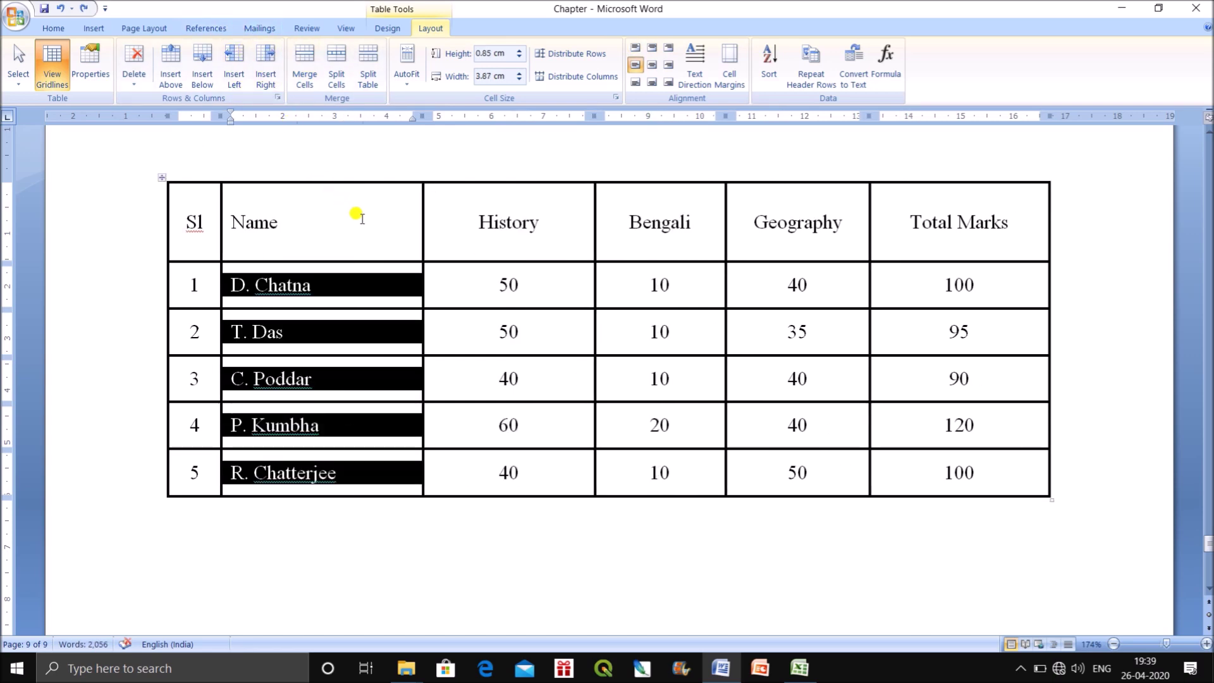
pyautogui.click(418, 549)
# Merge the History and Bengali cells of the row with Sl number 1 twice, undoing the merge each time
pyautogui.moveTo(483, 283); pyautogui.dragTo(669, 283)
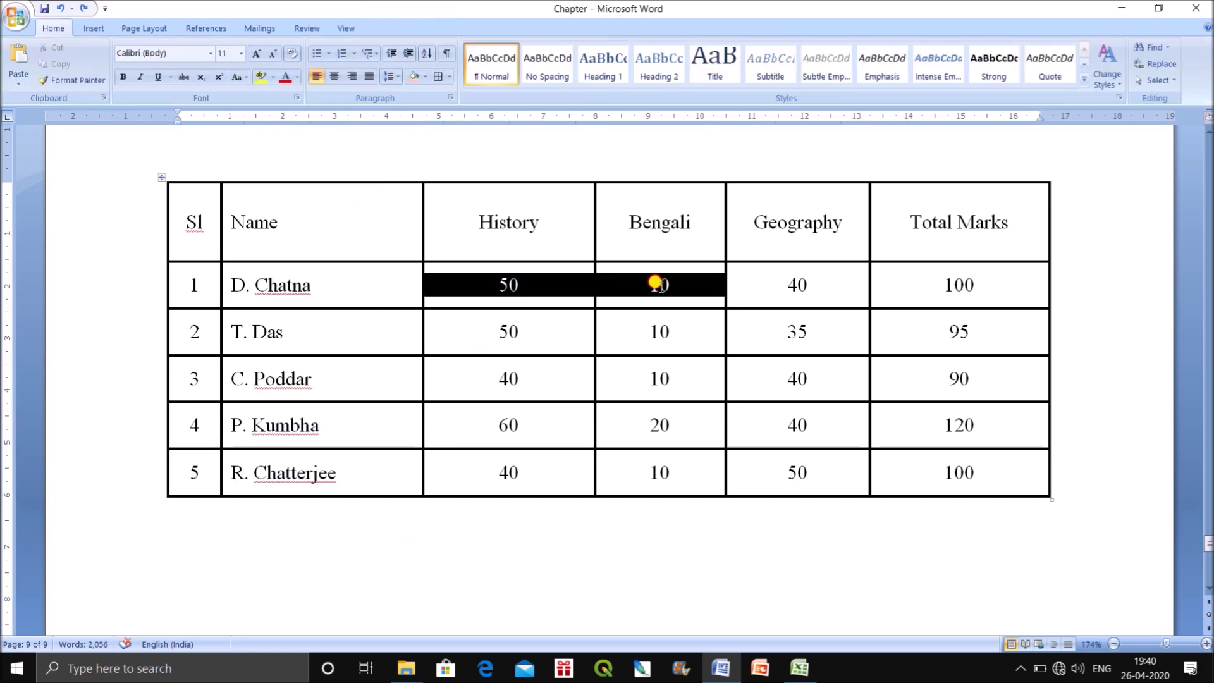
pyautogui.click(304, 74)
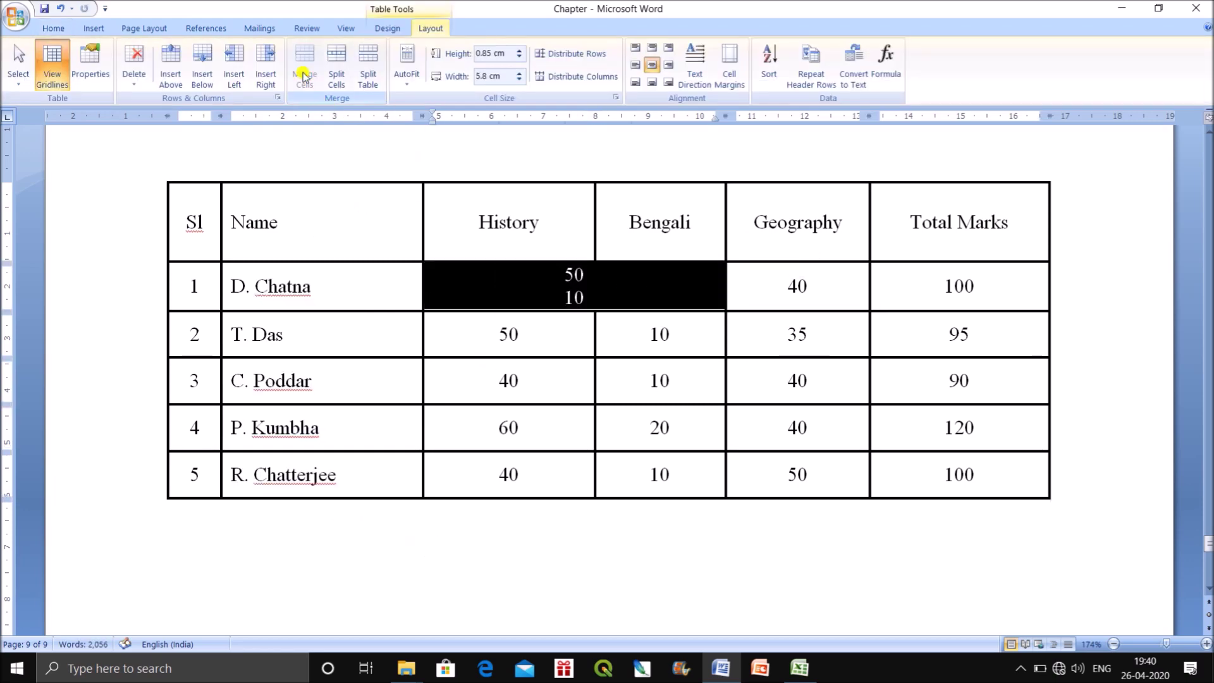
pyautogui.hotkey('ctrl', 'z')
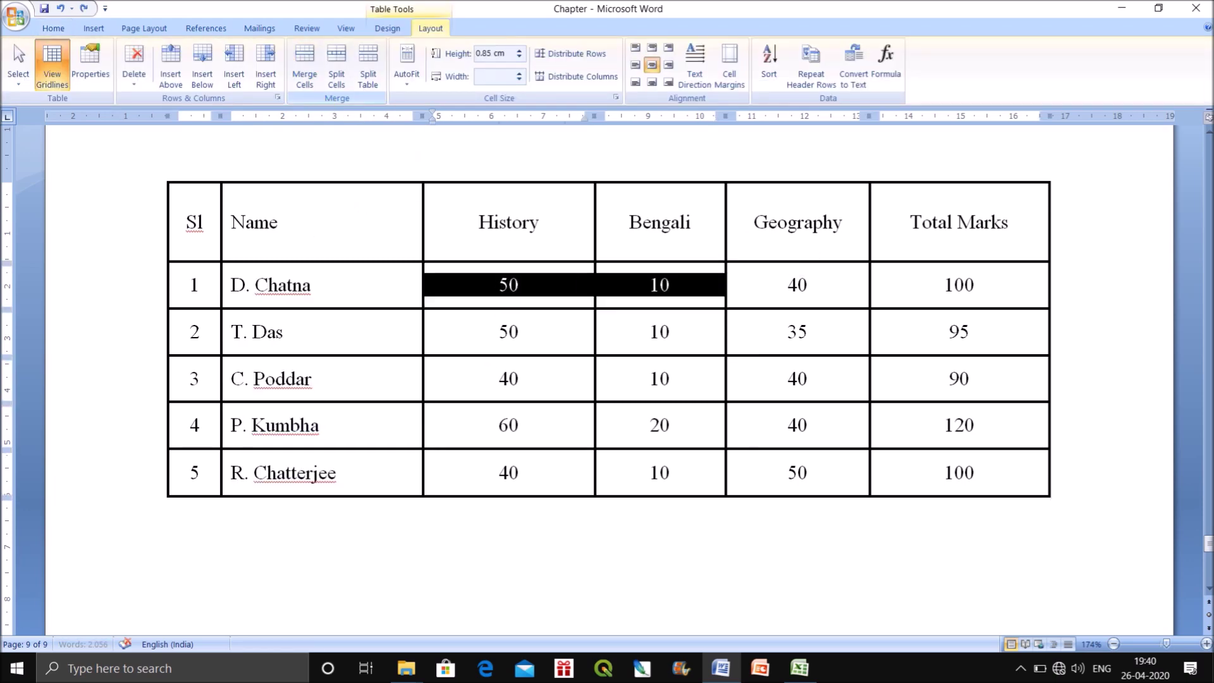
pyautogui.rightClick(584, 290)
pyautogui.click(620, 388)
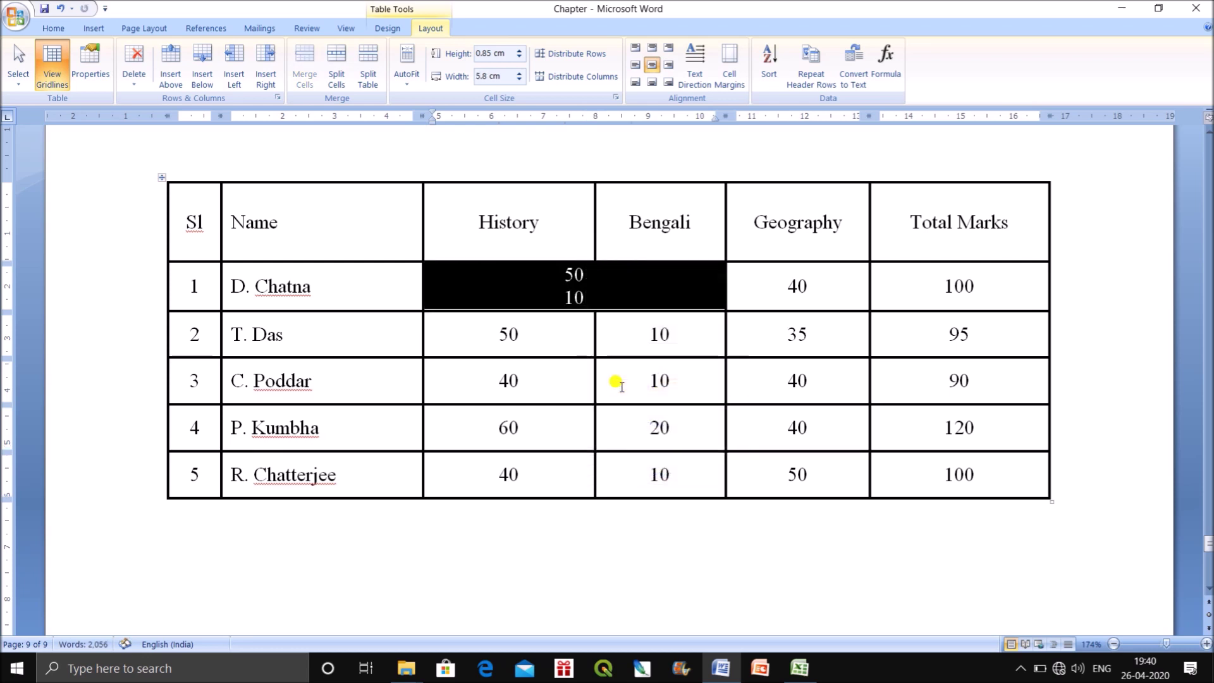
pyautogui.hotkey('ctrl', 'z')
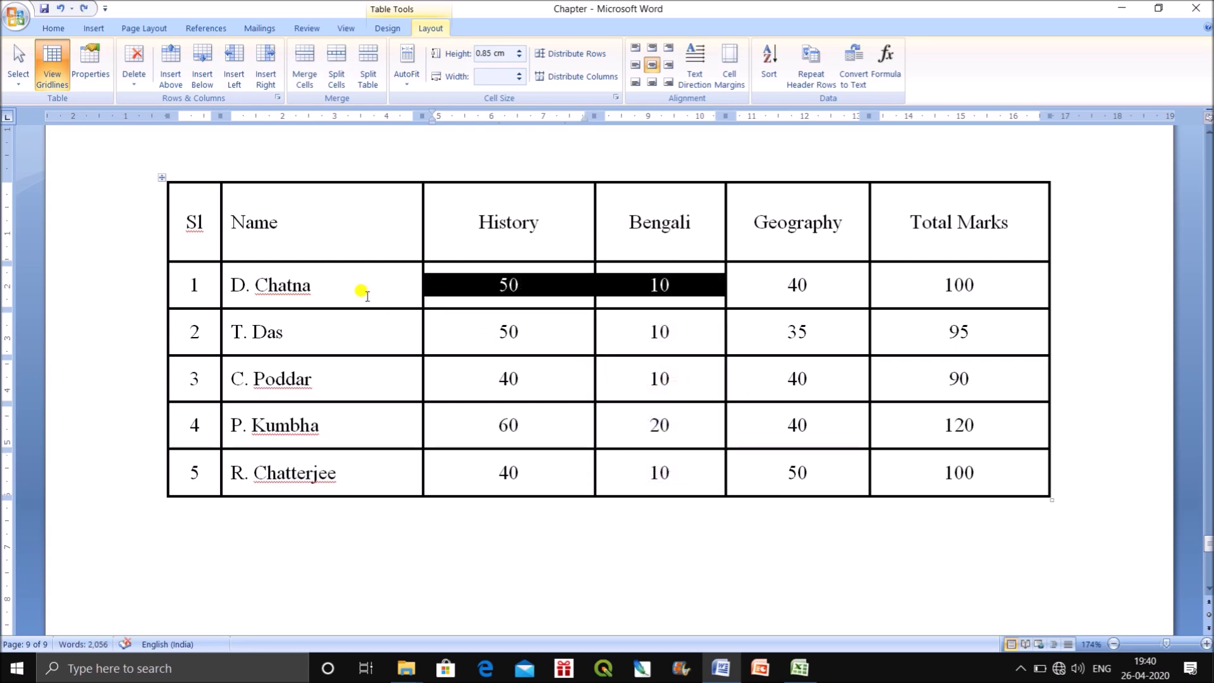
pyautogui.click(531, 378)
# Split the History cell of the row with Sl number 1 into 2 columns and 2 rows, and undo the split
pyautogui.moveTo(472, 287); pyautogui.dragTo(539, 284)
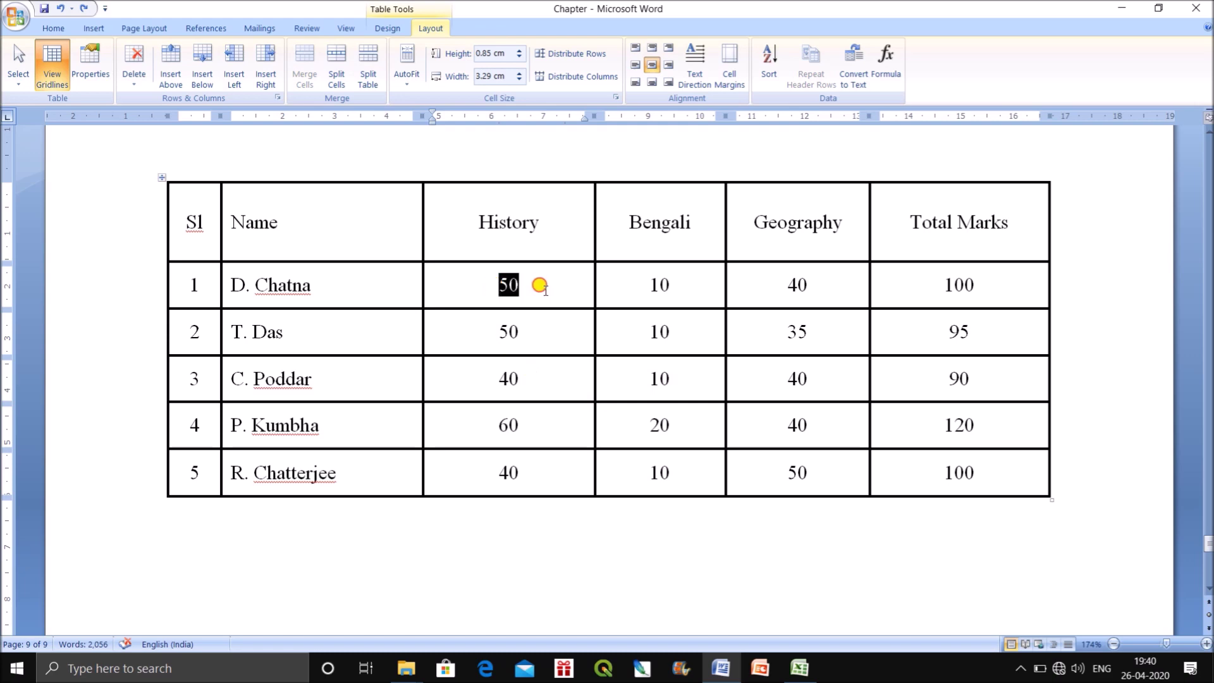
pyautogui.rightClick(508, 284)
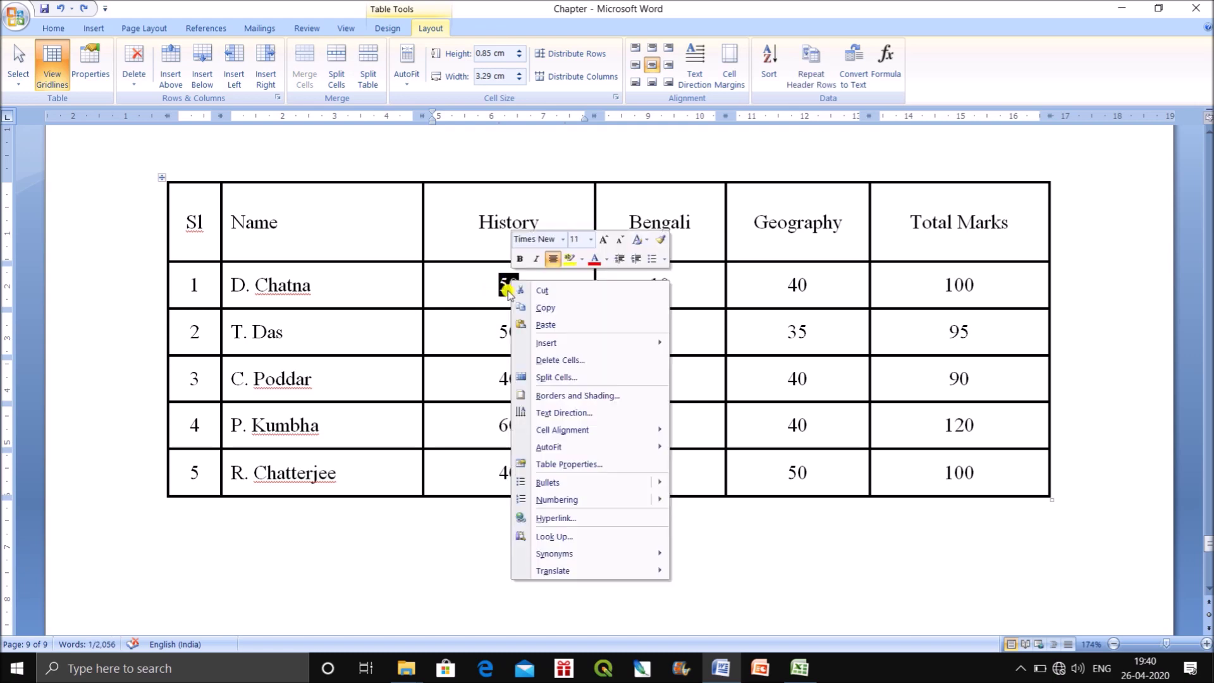
pyautogui.click(572, 374)
pyautogui.click(668, 307)
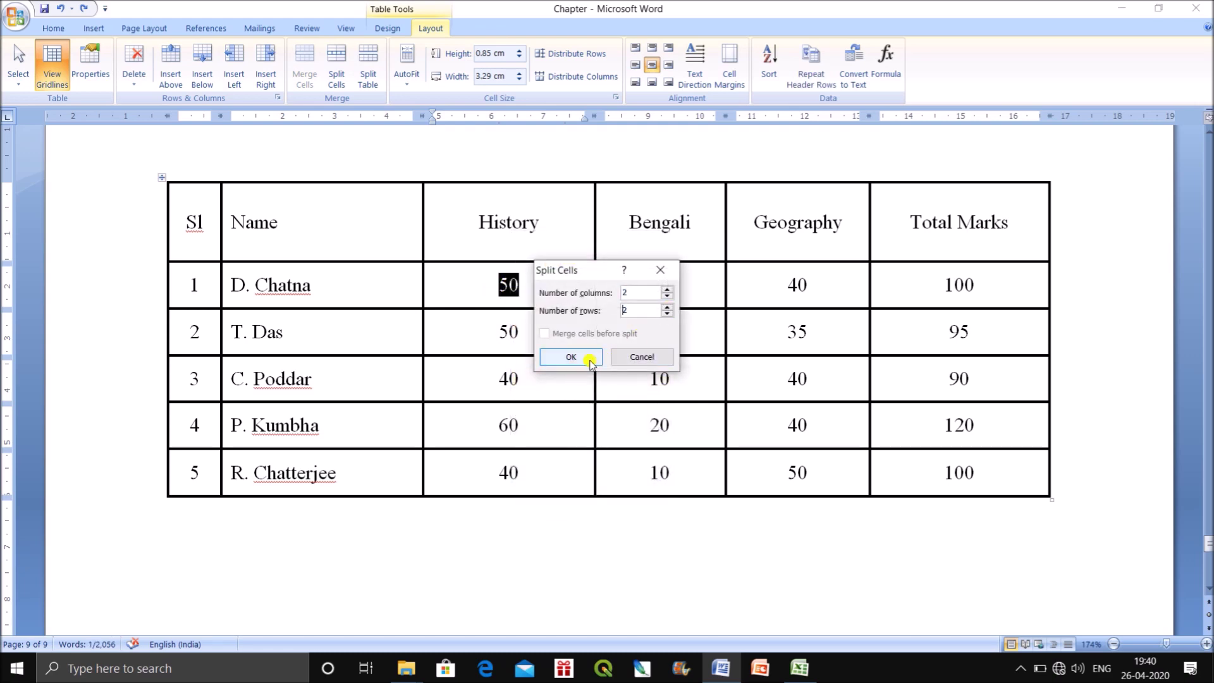
pyautogui.click(571, 357)
pyautogui.click(569, 577)
pyautogui.hotkey('ctrl', 'z')
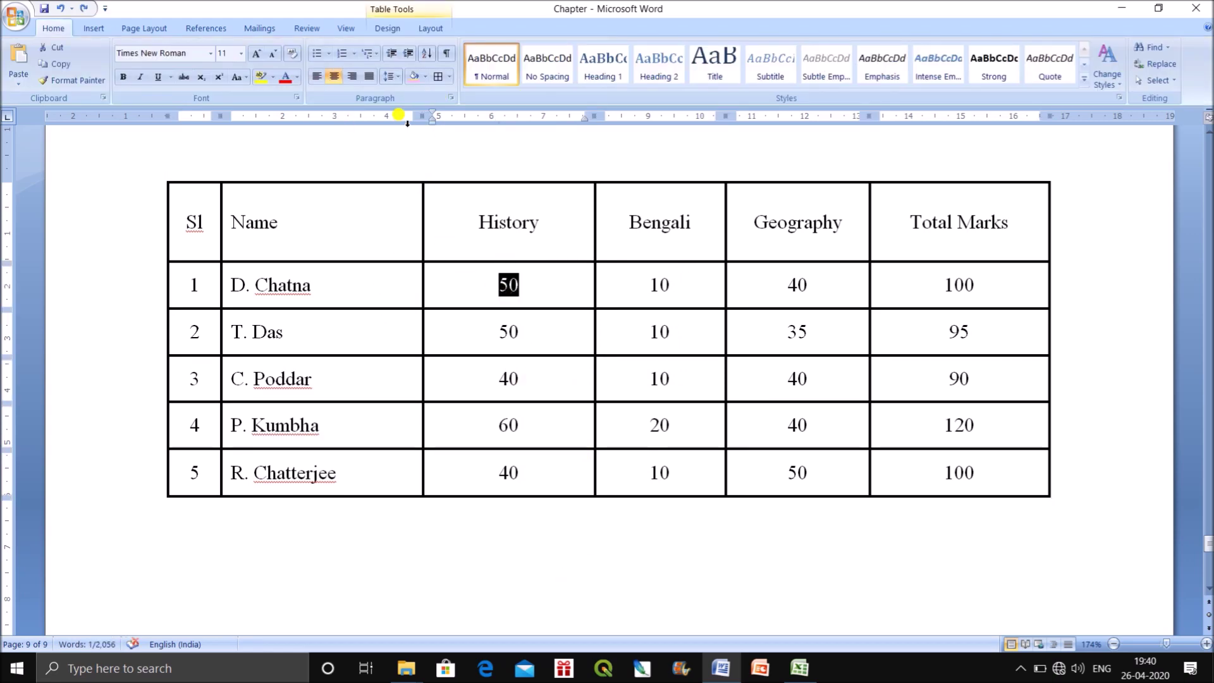
# Repeat the 2-column, 2-row split on the same History cell in row 1 and undo it
pyautogui.click(431, 27)
pyautogui.click(341, 79)
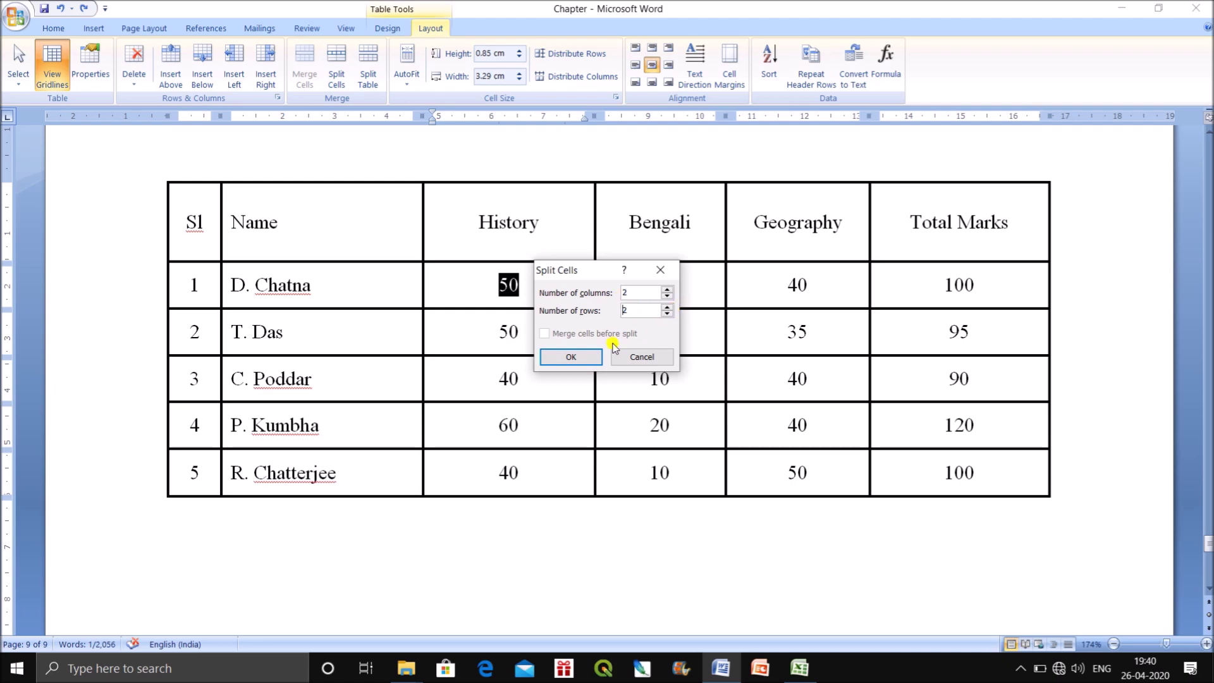
pyautogui.click(571, 357)
pyautogui.click(584, 516)
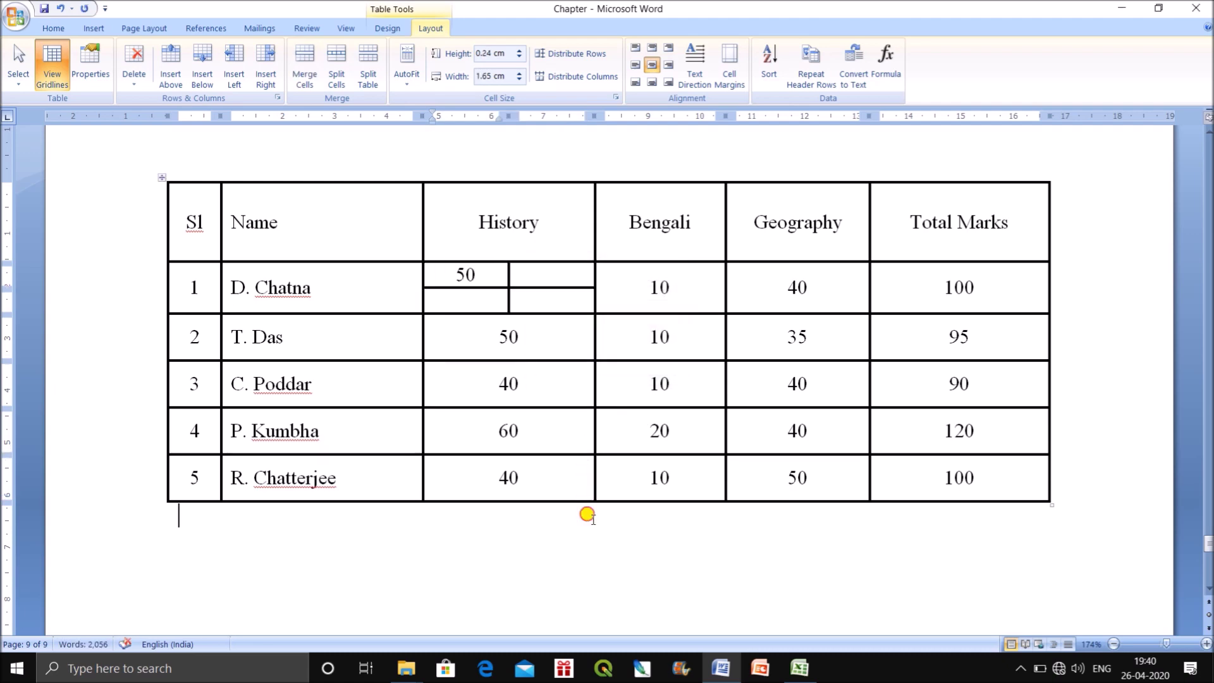
pyautogui.hotkey('ctrl', 'z')
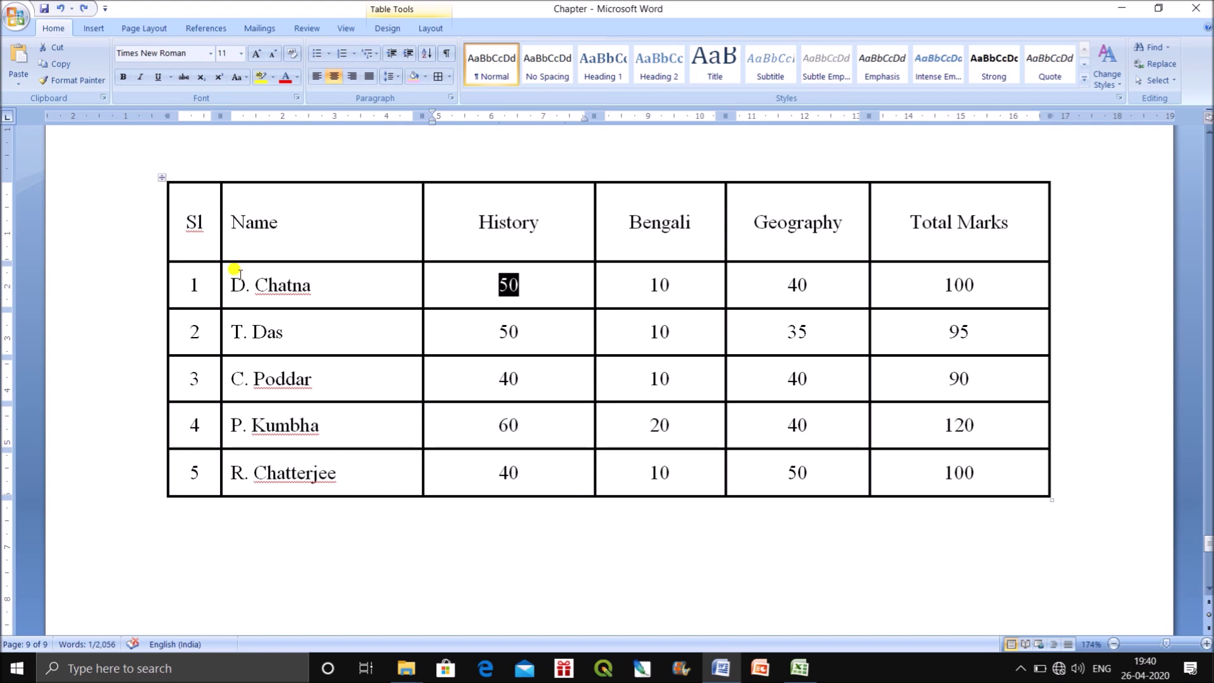
# Split the marks table so the rows with Sl numbers 3 to 5 form a second table, and undo the split
pyautogui.click(431, 27)
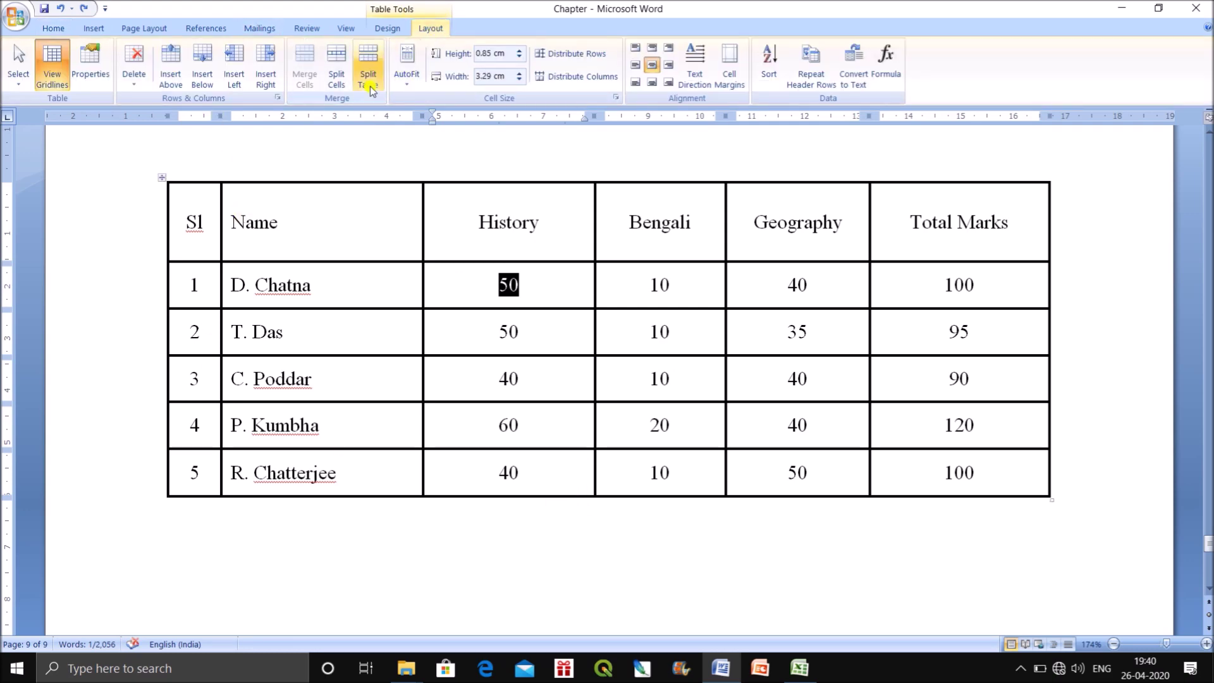
pyautogui.moveTo(182, 374); pyautogui.dragTo(1042, 466)
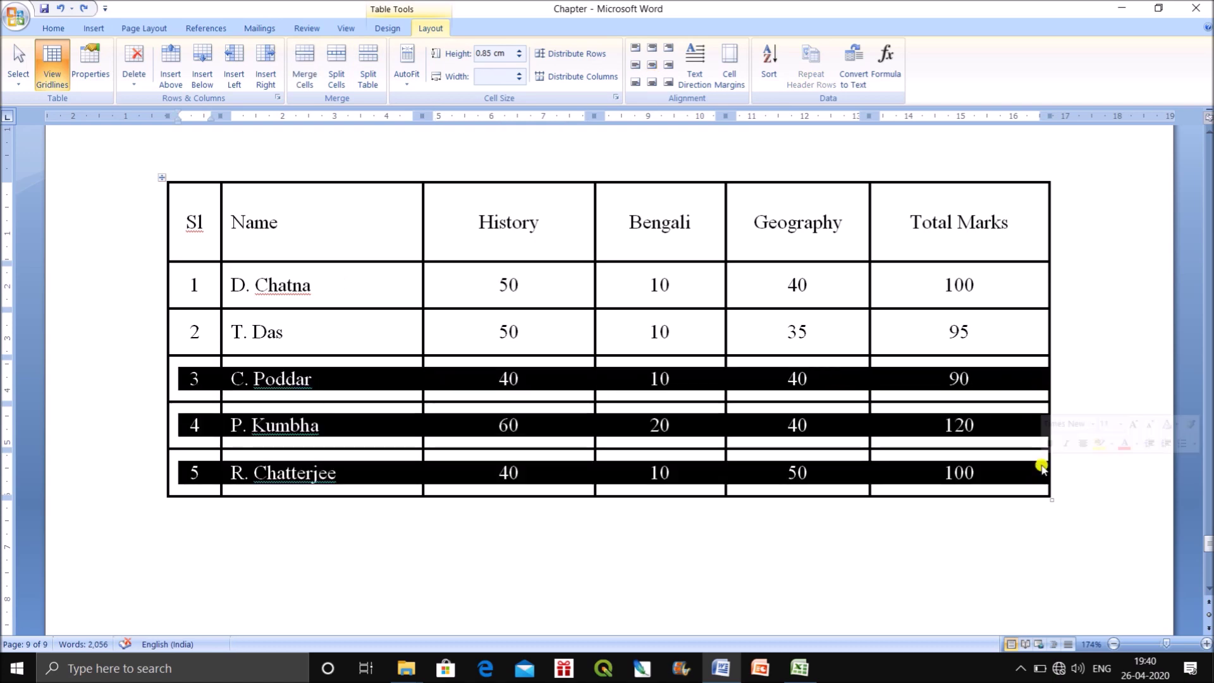
pyautogui.hotkey('ctrl', 'shift', 'Return')
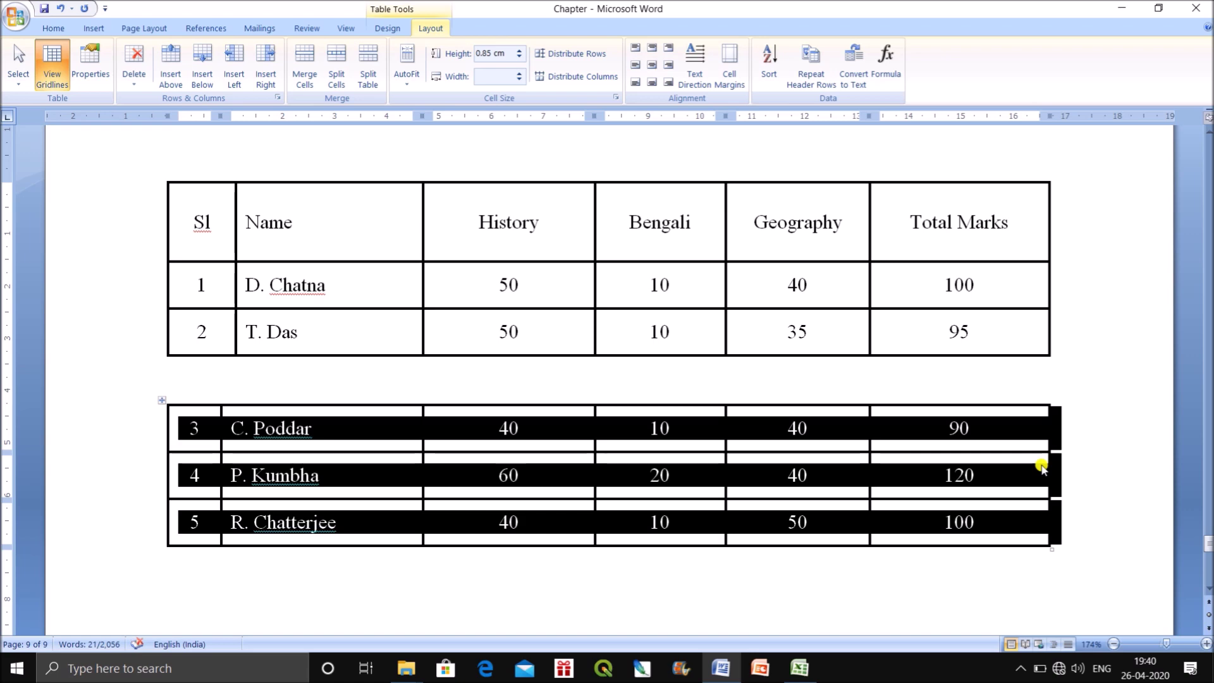
pyautogui.hotkey('ctrl', 'z')
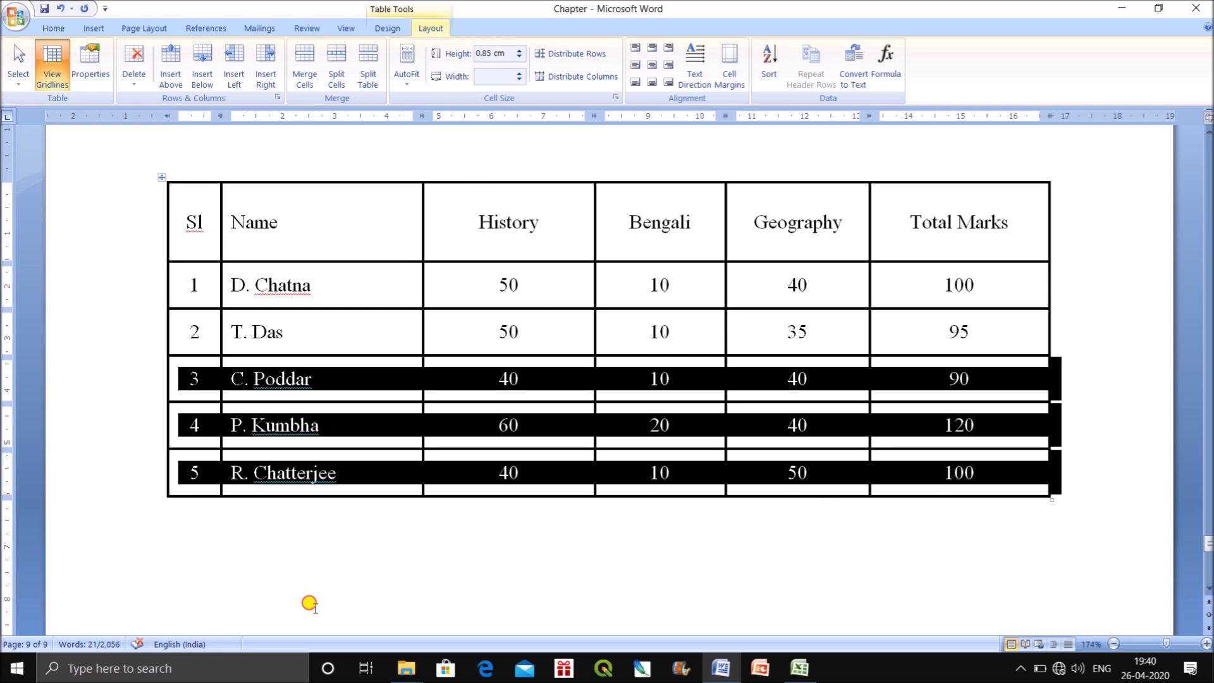
# Place the cursor in the Sl cell of row 3, split the table there and undo the split
pyautogui.click(195, 379)
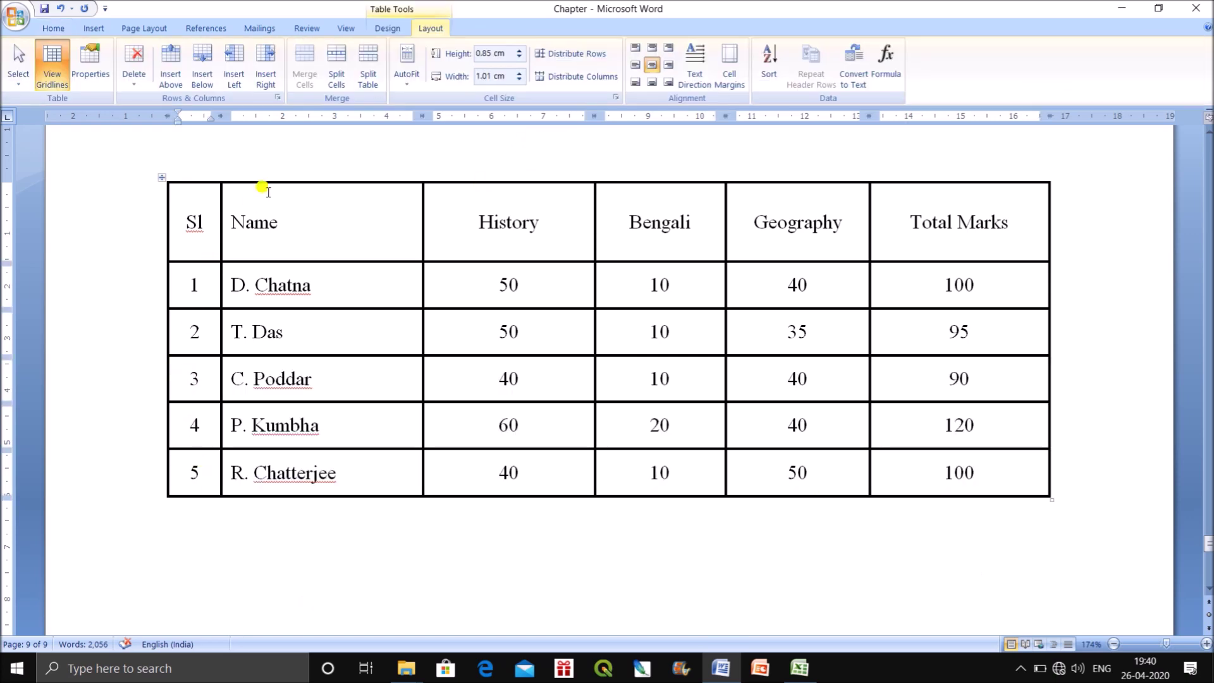
pyautogui.click(368, 63)
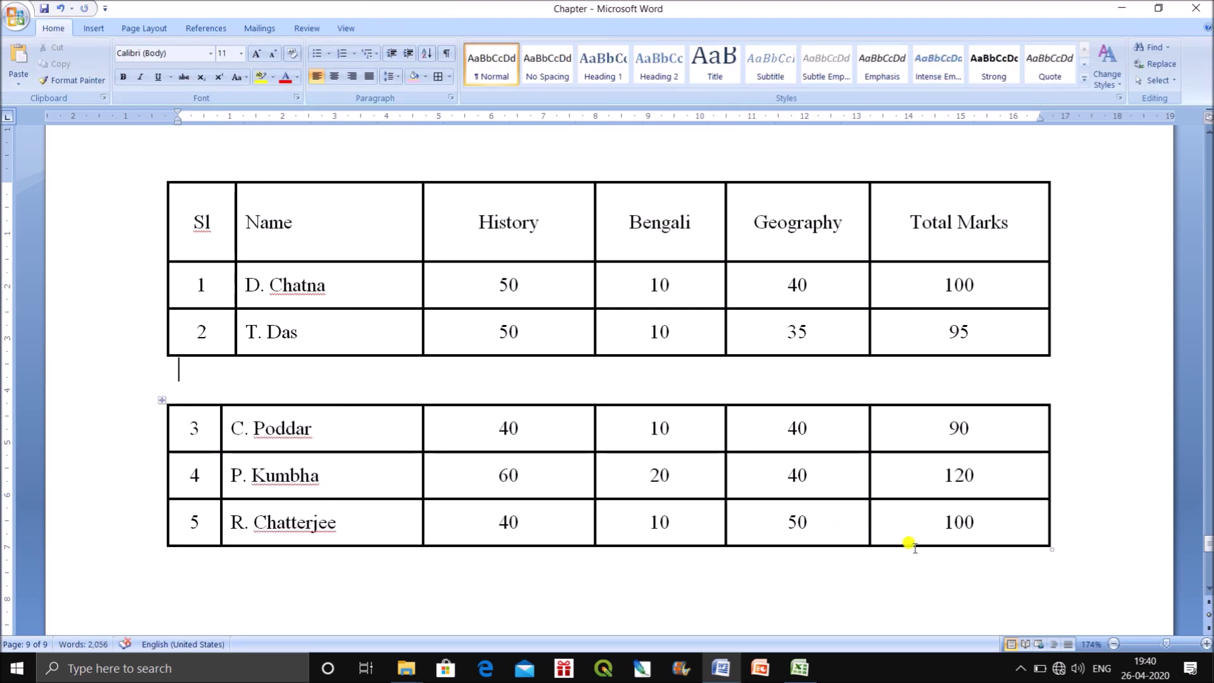
pyautogui.hotkey('ctrl', 'z')
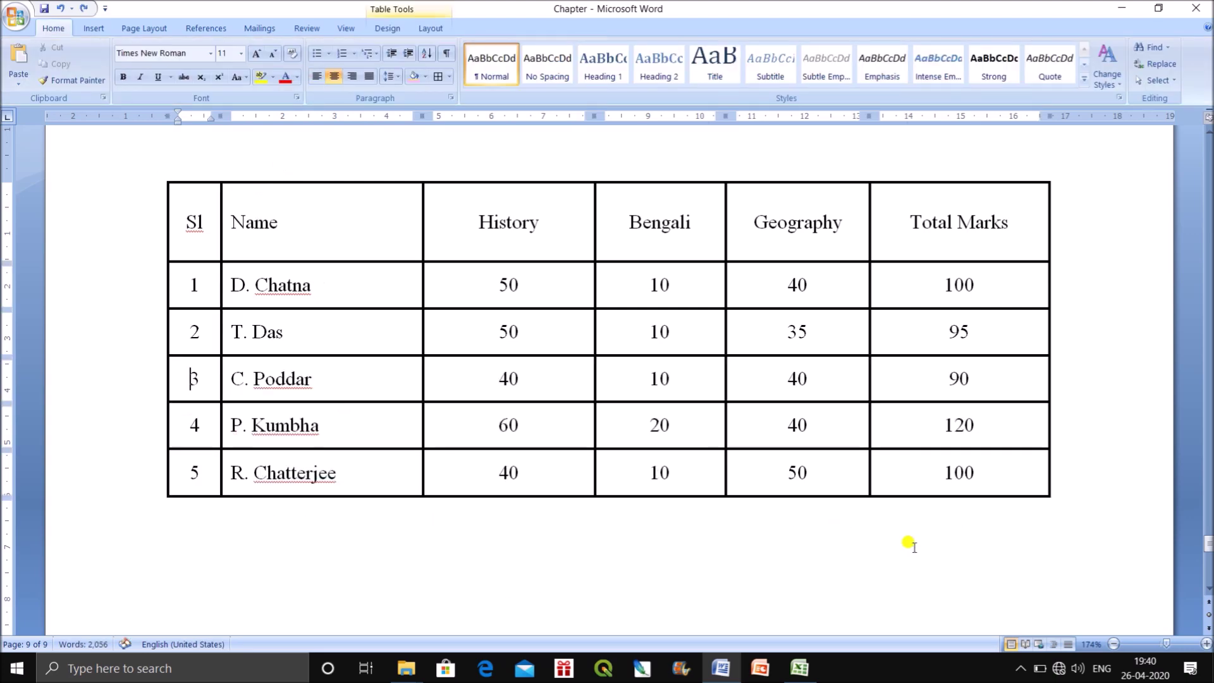
# Select the rows with Sl numbers 3 to 5, split them off into a second table and undo the split
pyautogui.click(161, 178)
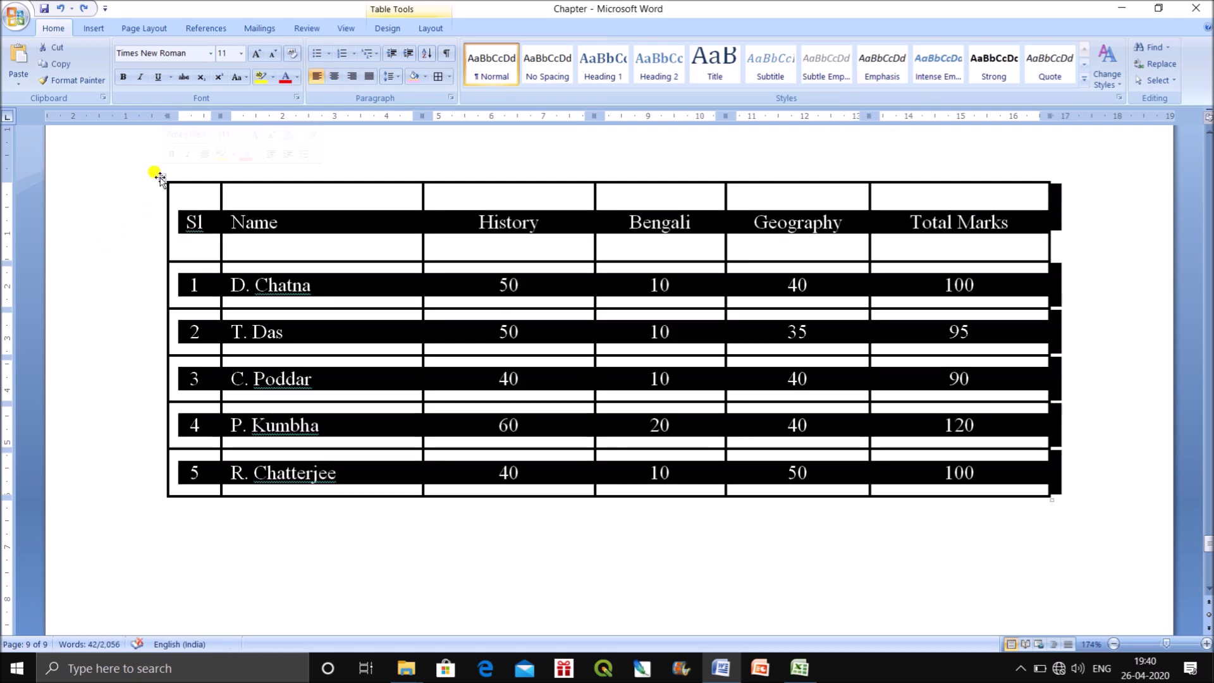
pyautogui.click(430, 29)
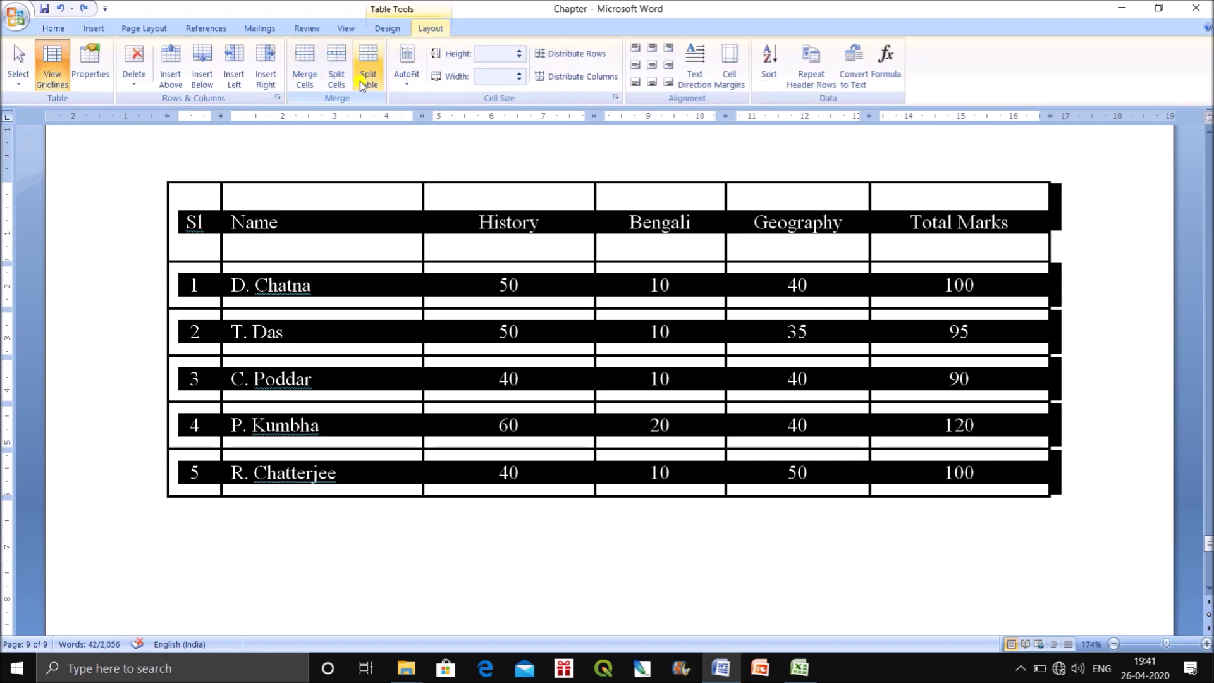
pyautogui.click(326, 544)
pyautogui.moveTo(187, 379); pyautogui.dragTo(960, 475)
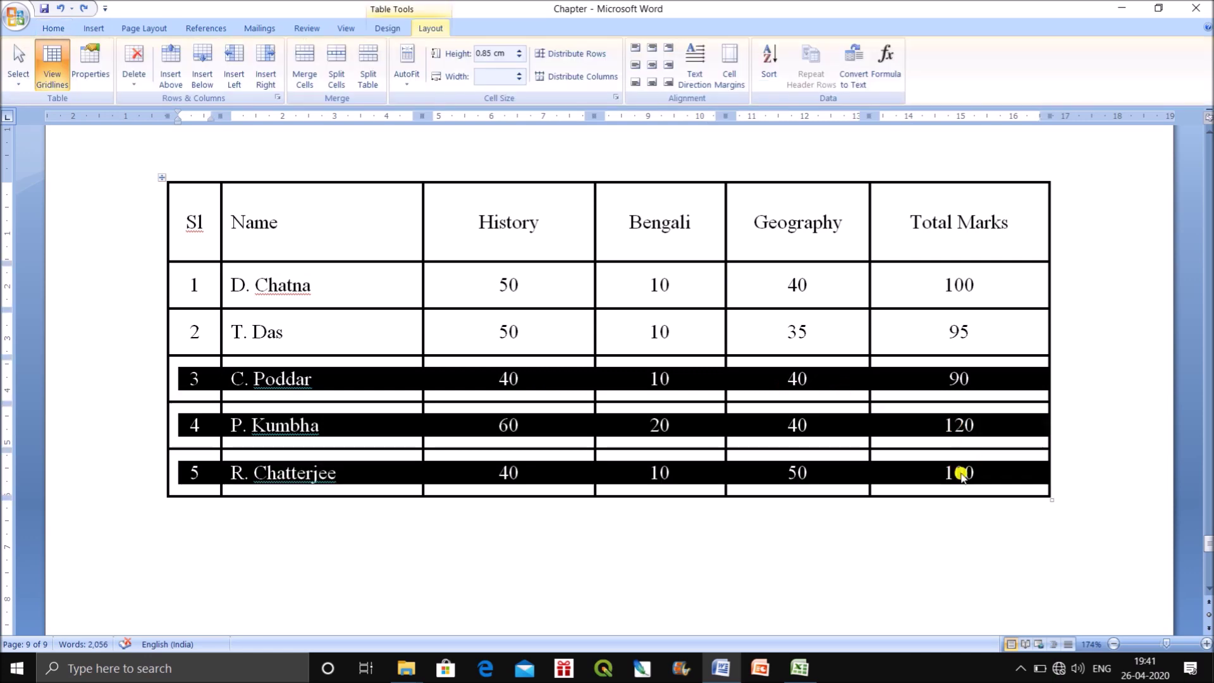
pyautogui.hotkey('ctrl', 'shift', 'Return')
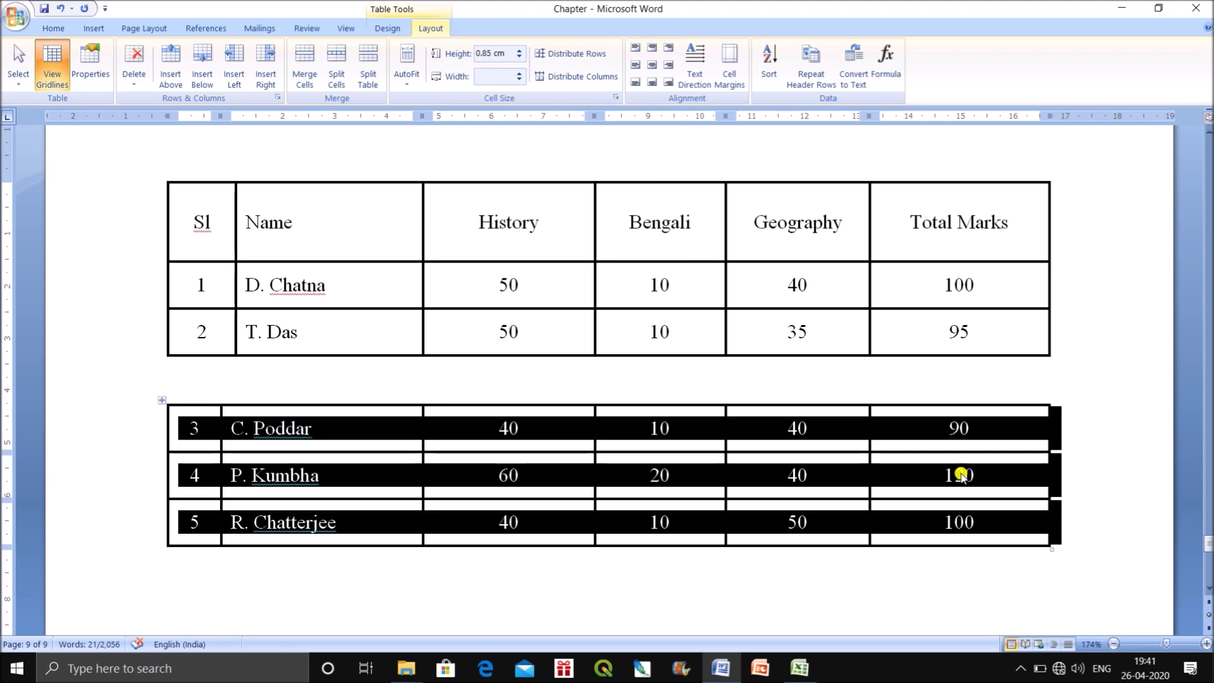
pyautogui.hotkey('ctrl', 'z')
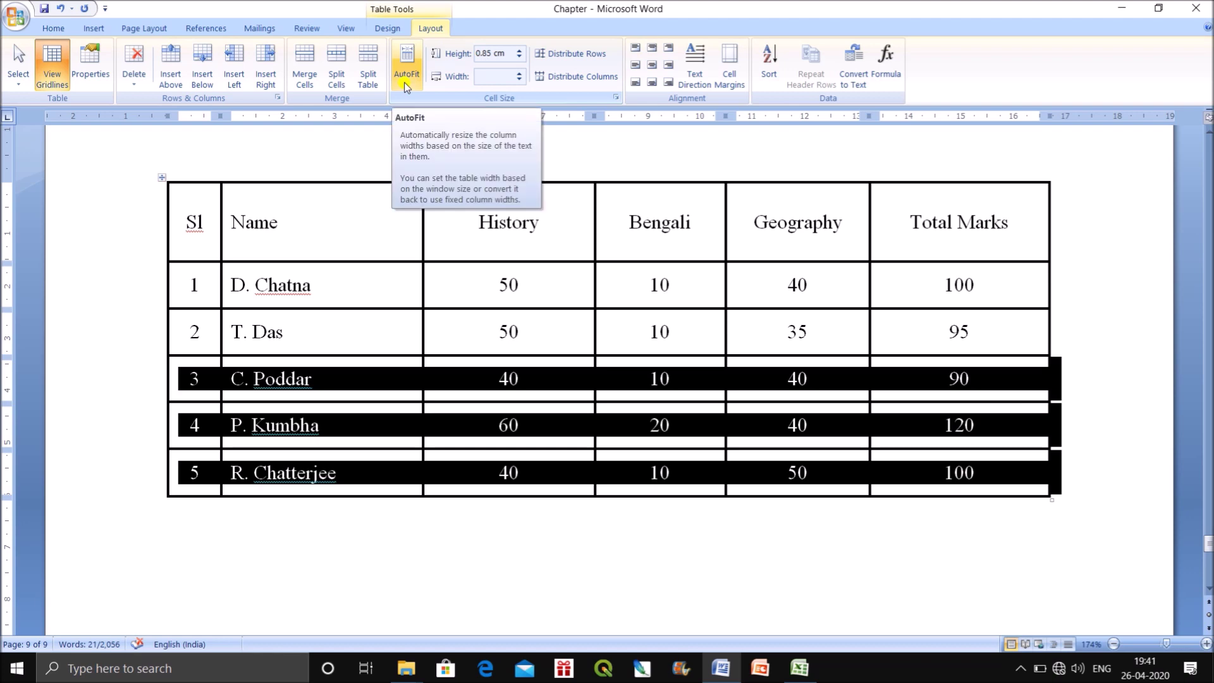
pyautogui.click(437, 528)
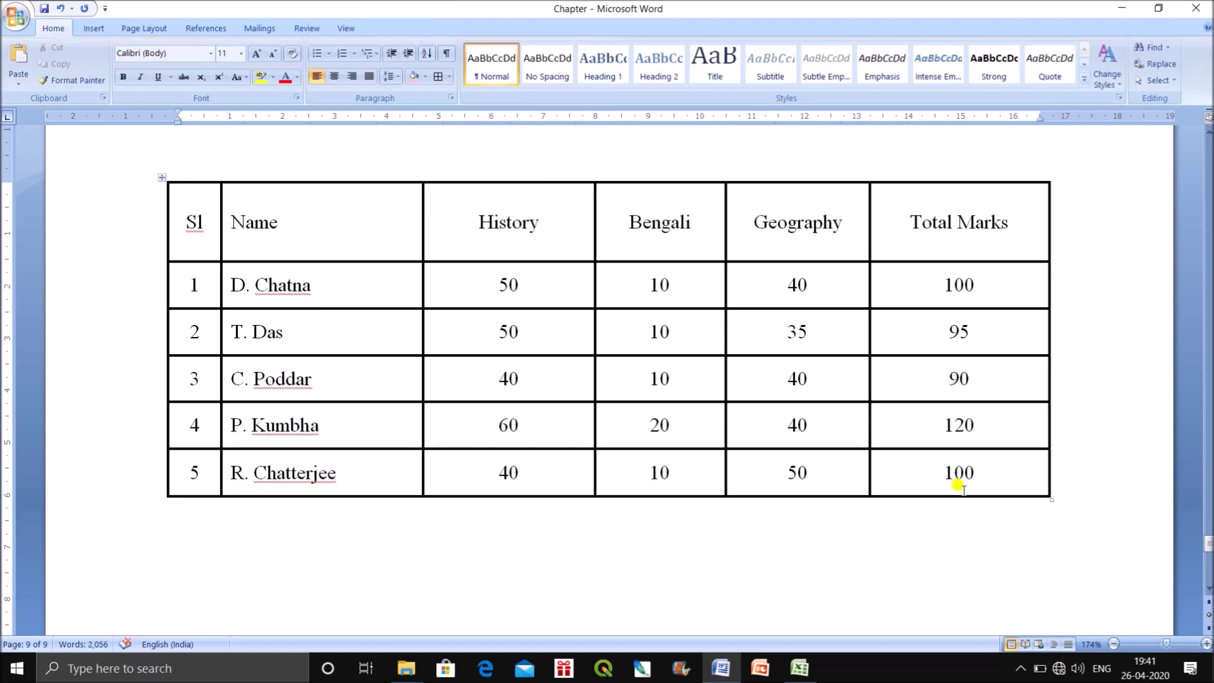
# Widen the Sl and Total Marks columns outward so the marks table extends past both edges of the page
pyautogui.moveTo(1166, 643); pyautogui.dragTo(1162, 643)
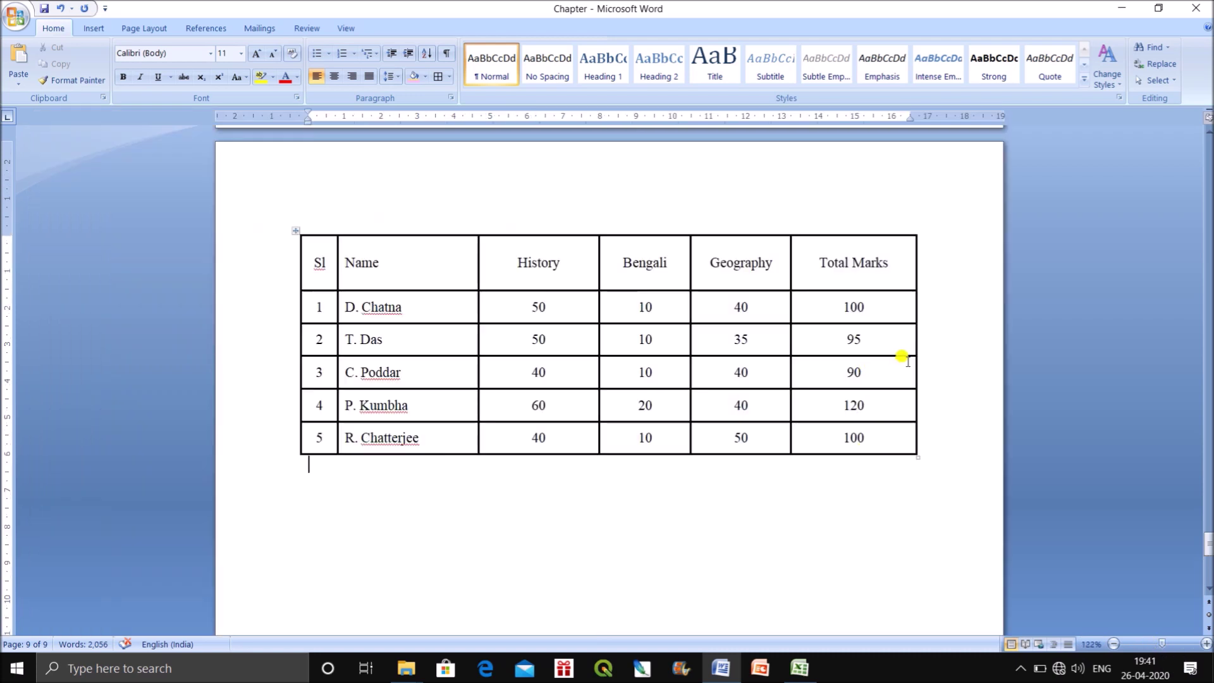
pyautogui.moveTo(915, 357); pyautogui.dragTo(1138, 347)
pyautogui.moveTo(292, 331); pyautogui.dragTo(133, 335)
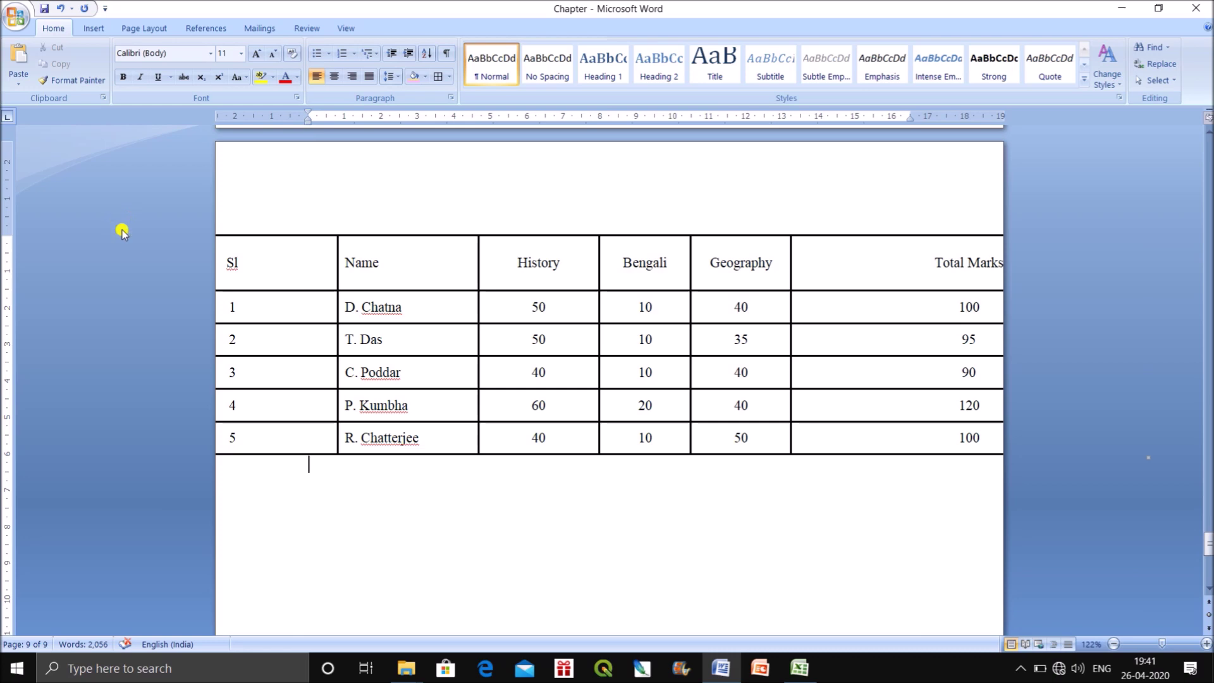
# AutoFit the oversized table to its contents, move it onto the page, and undo both changes
pyautogui.click(121, 231)
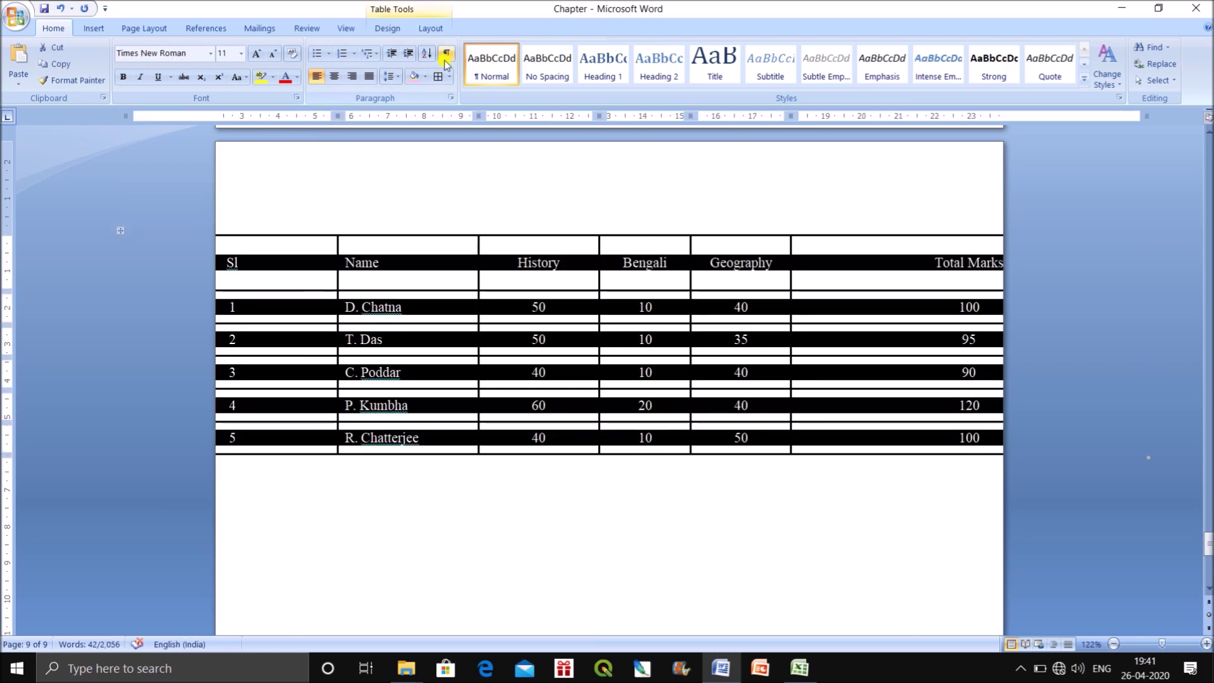
pyautogui.click(437, 23)
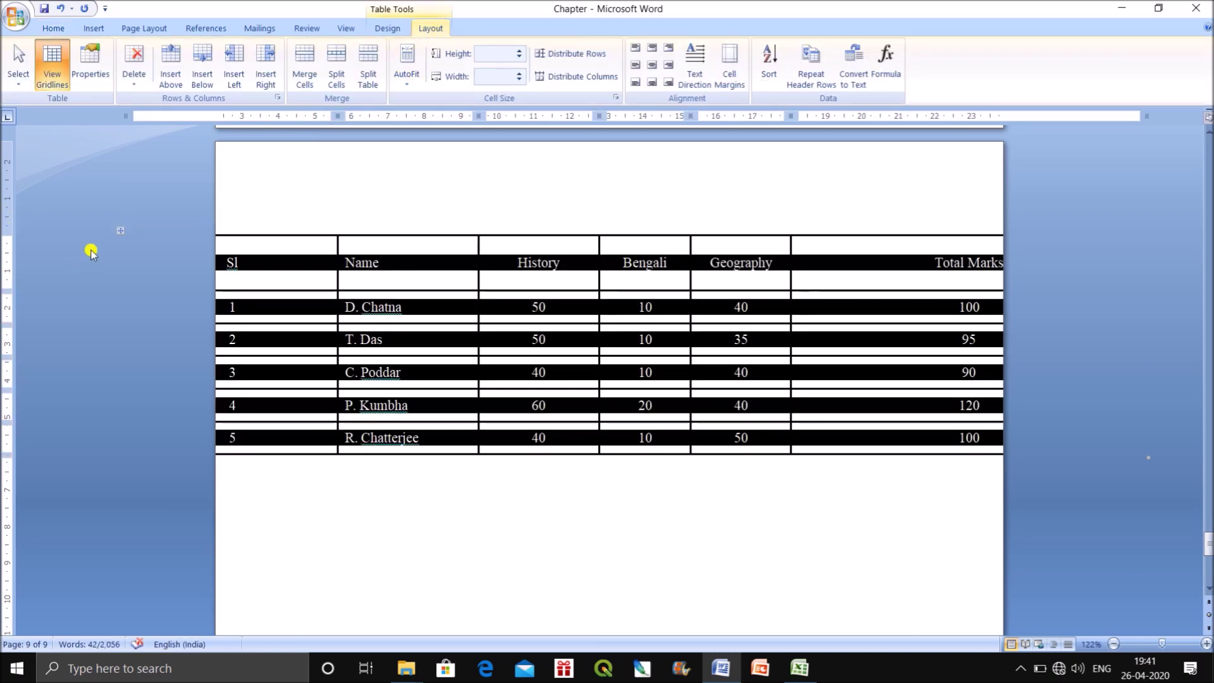
pyautogui.rightClick(120, 232)
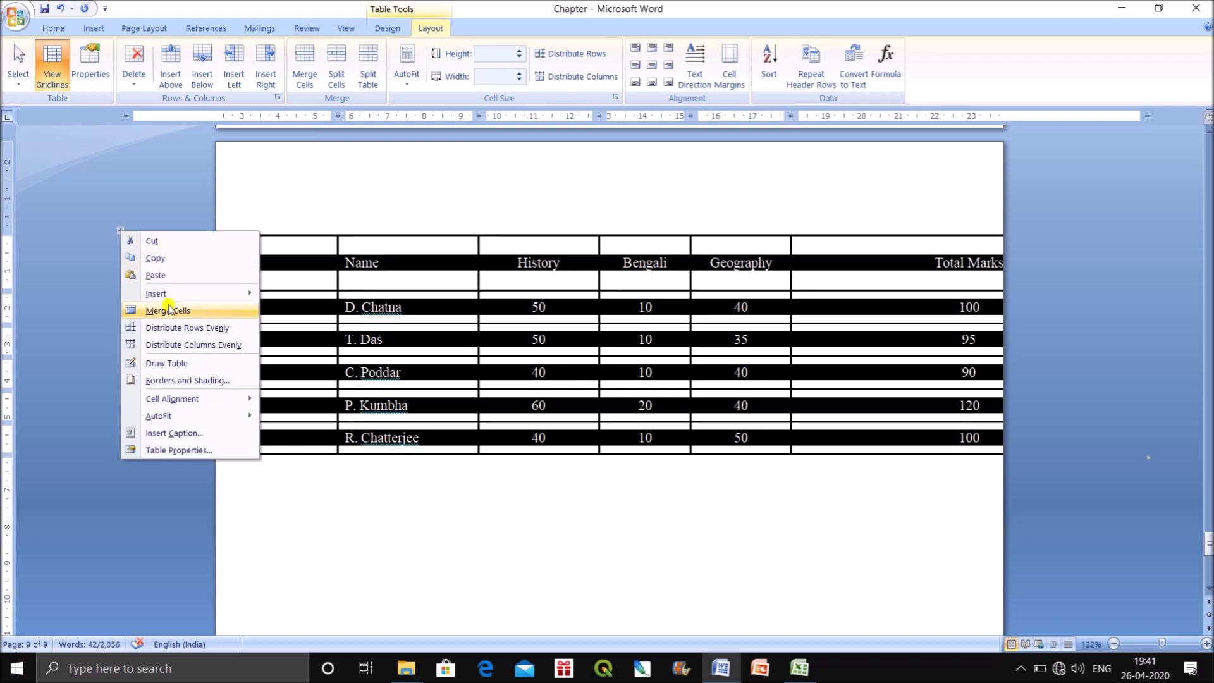
pyautogui.moveTo(183, 419)
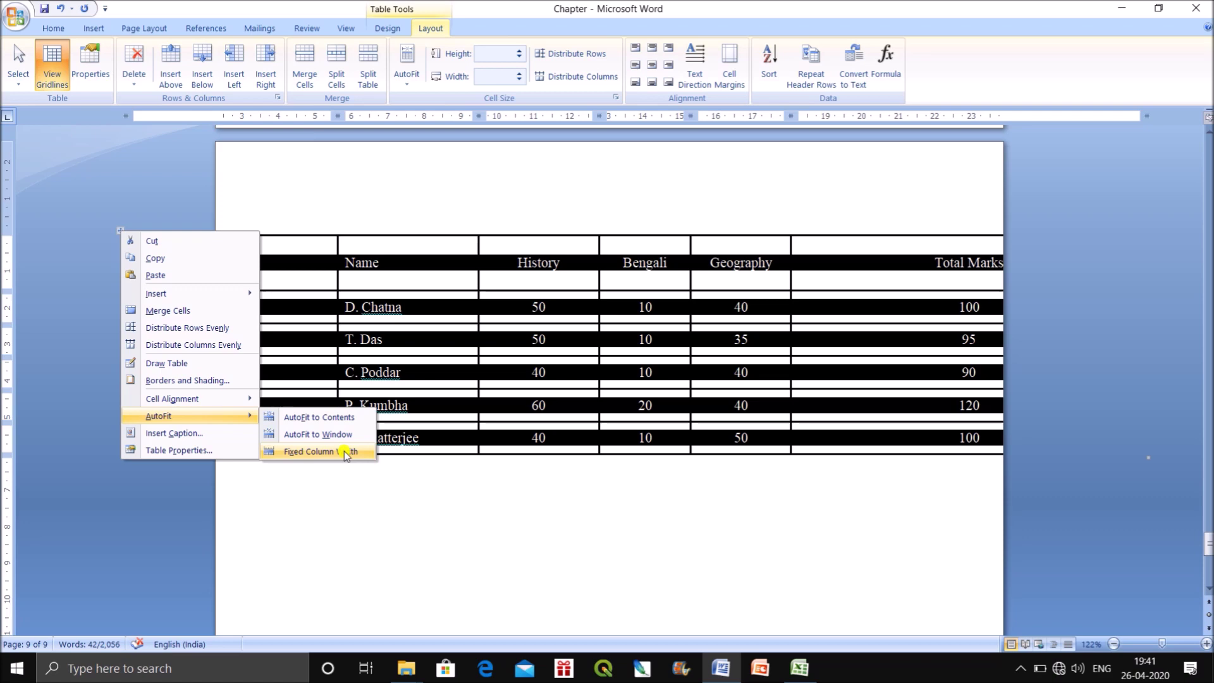
pyautogui.click(351, 420)
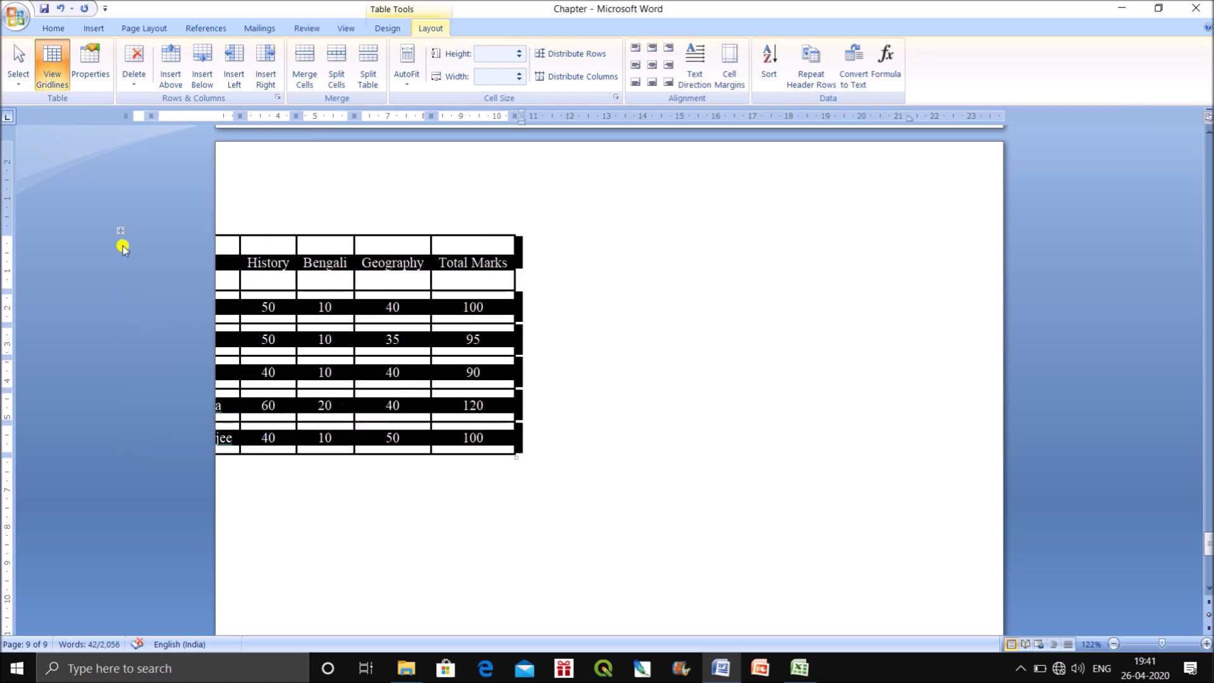
pyautogui.moveTo(117, 234); pyautogui.dragTo(409, 264)
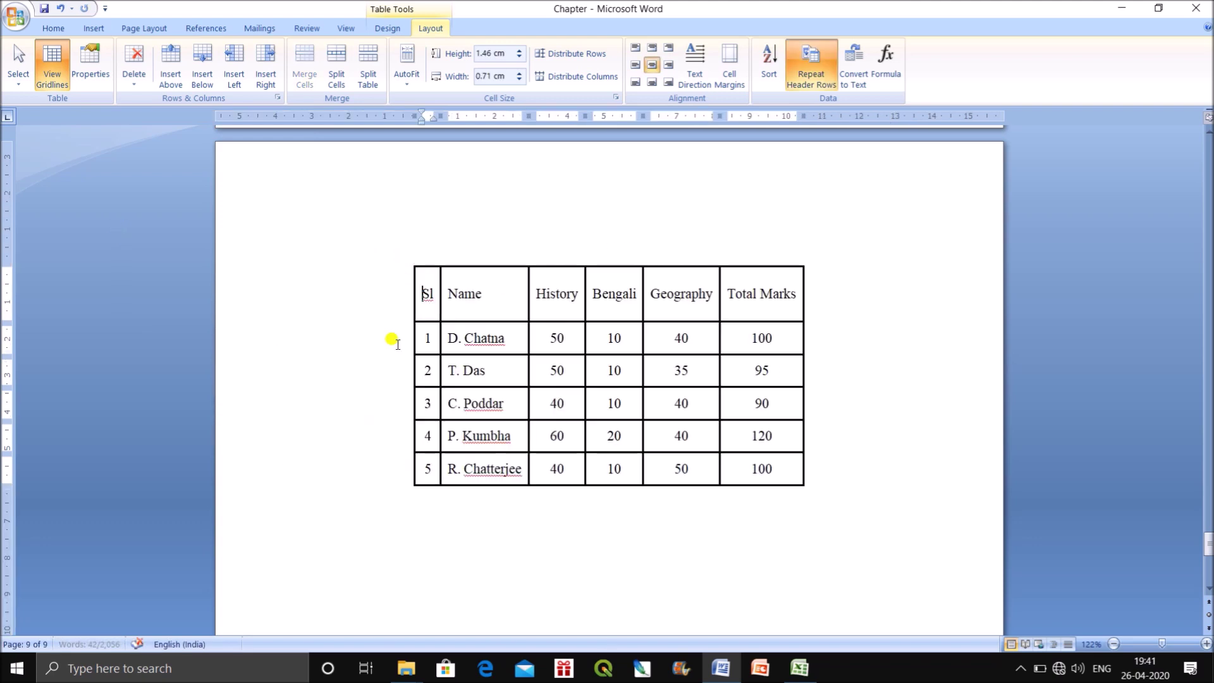
pyautogui.hotkey('ctrl', 'z')
pyautogui.hotkey('ctrl', 'z')
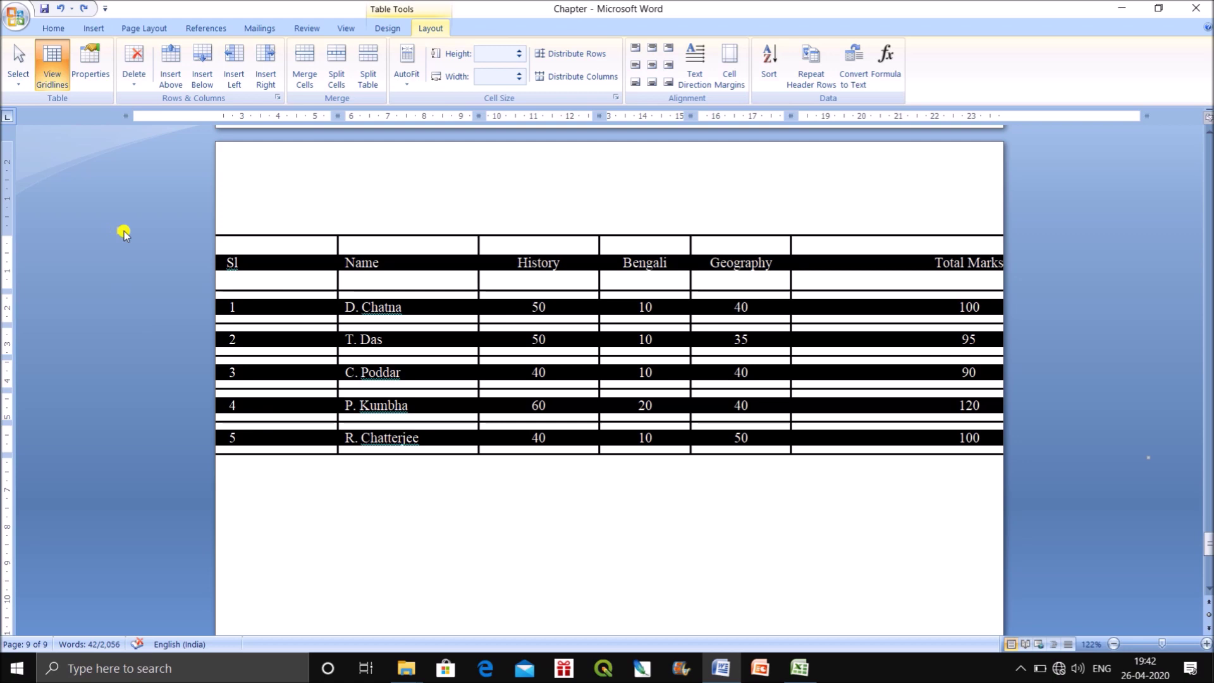
# AutoFit the oversized marks table to the window so it fits between the page margins
pyautogui.rightClick(122, 232)
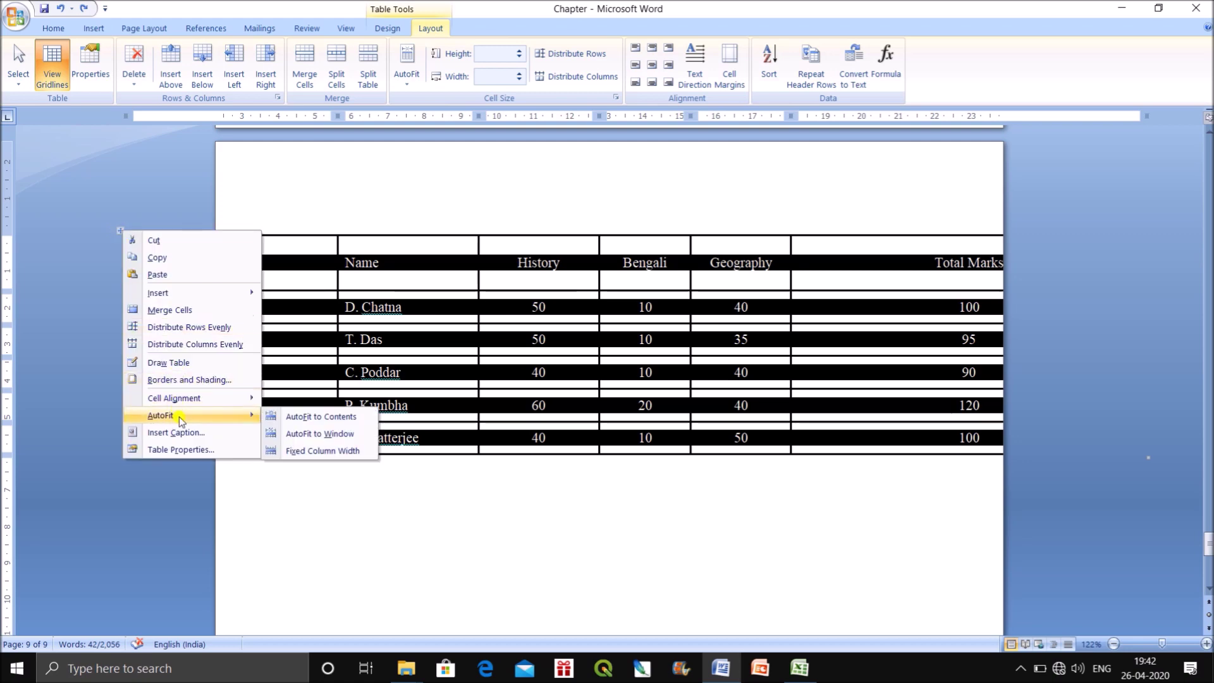
pyautogui.click(294, 434)
pyautogui.click(1024, 405)
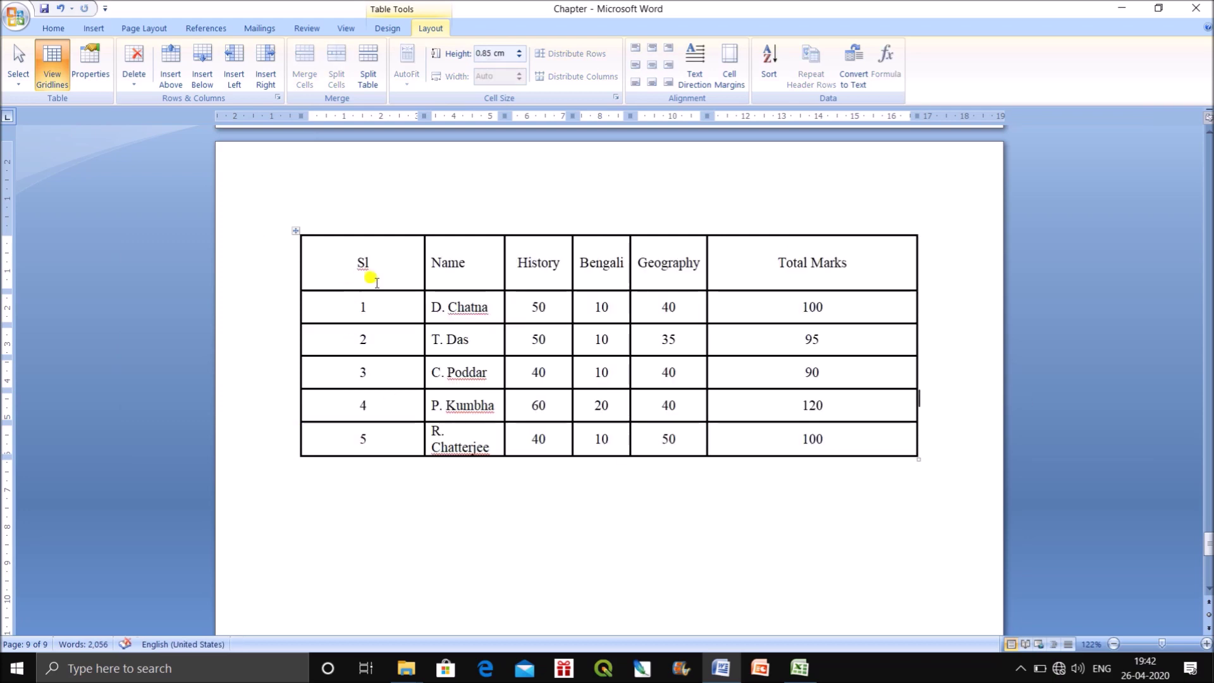
pyautogui.click(295, 230)
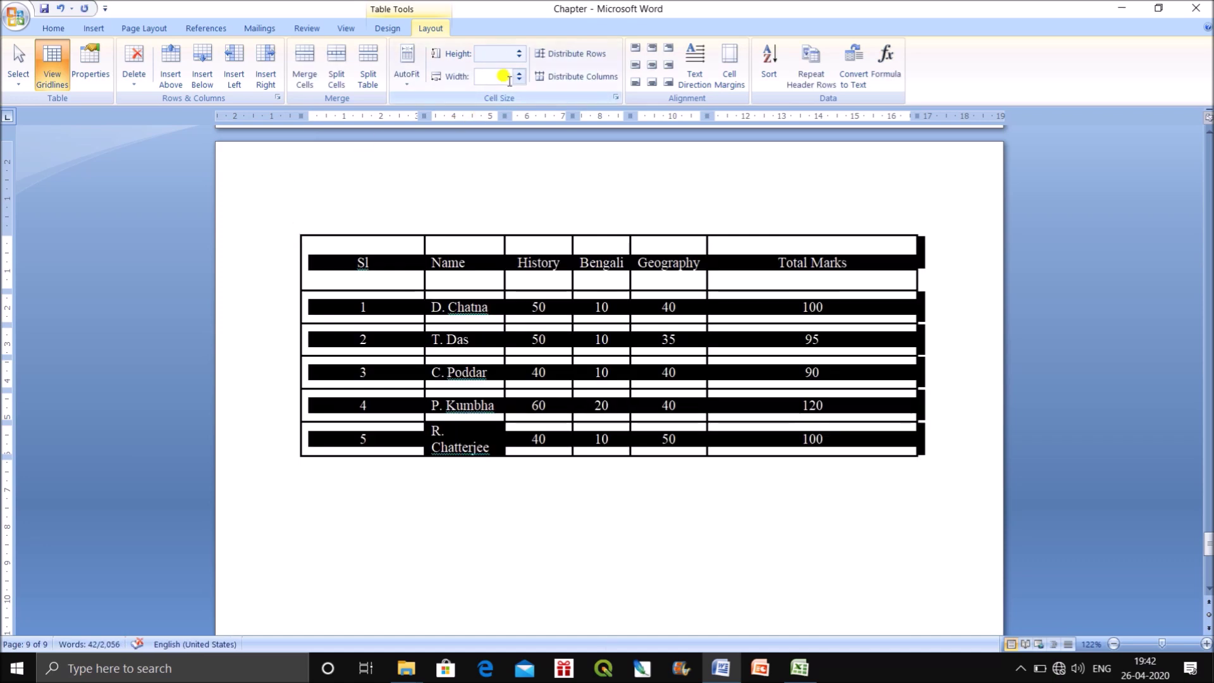
pyautogui.click(502, 501)
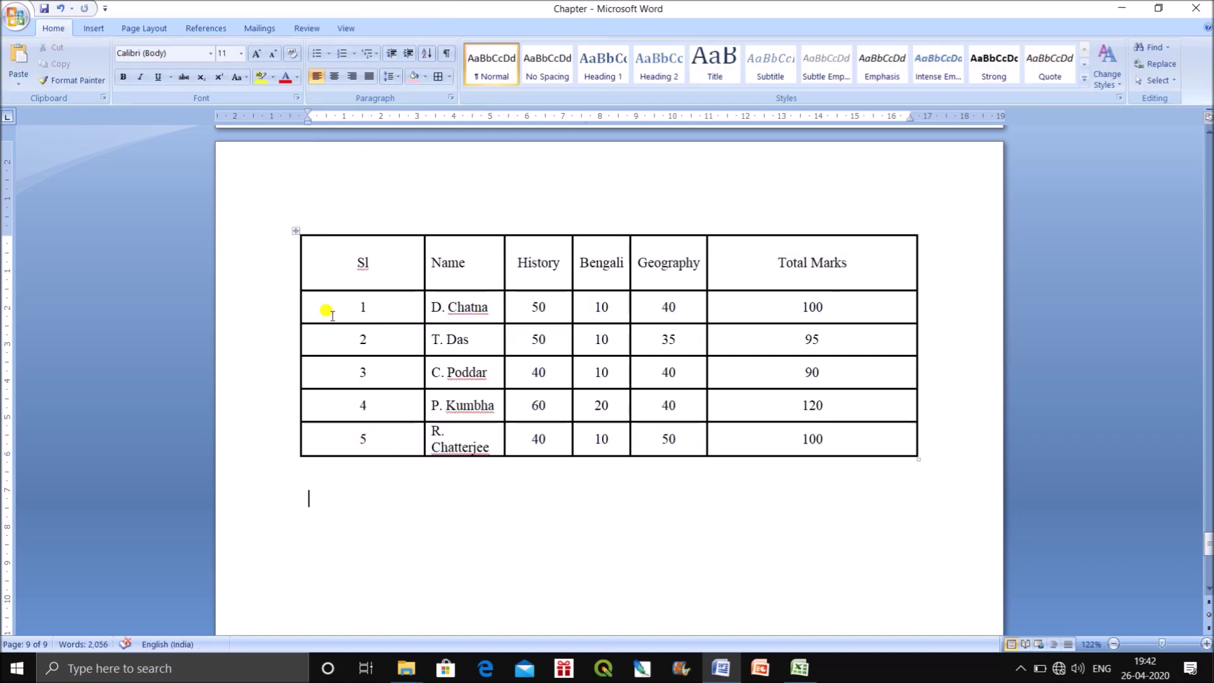
# Increase the height of the row with Sl number 1 to roughly that of the header row
pyautogui.moveTo(325, 311); pyautogui.dragTo(710, 298)
pyautogui.moveTo(847, 296); pyautogui.dragTo(852, 305)
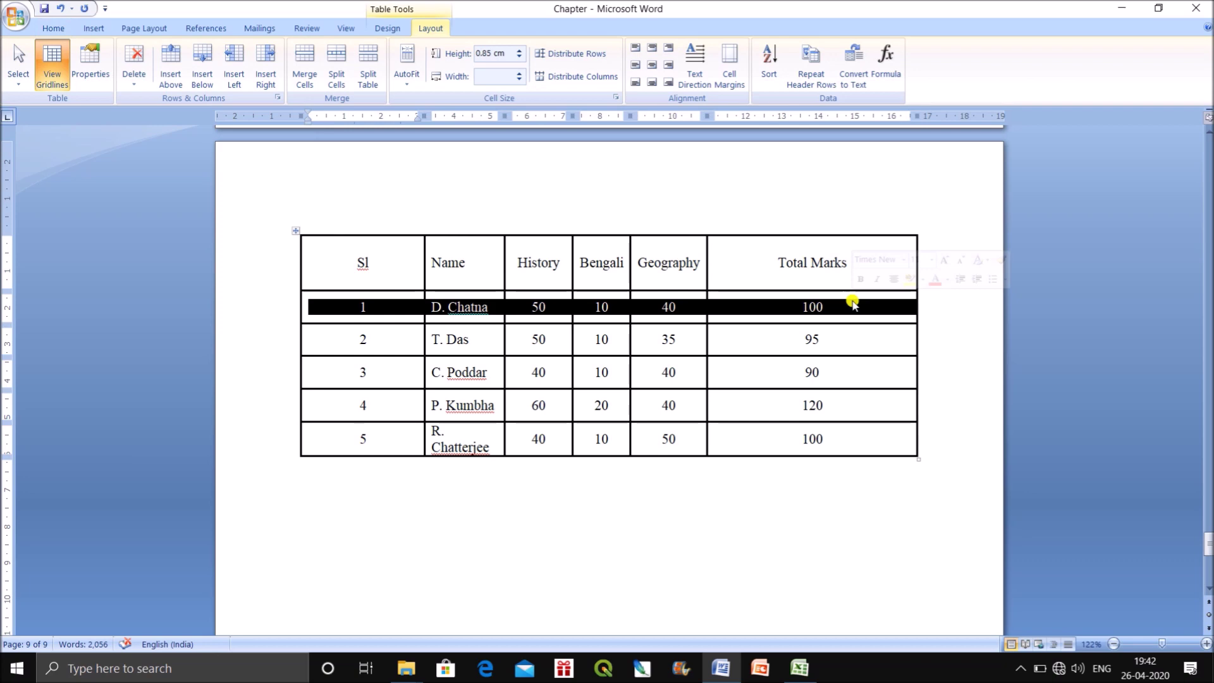
pyautogui.click(519, 50)
pyautogui.click(519, 51)
pyautogui.click(519, 50)
pyautogui.click(519, 51)
pyautogui.click(519, 51)
pyautogui.click(518, 51)
pyautogui.click(519, 51)
# Set the height of row 2 to 0.5 cm and the height of row 4 to 2.9 cm
pyautogui.moveTo(310, 344); pyautogui.dragTo(854, 358)
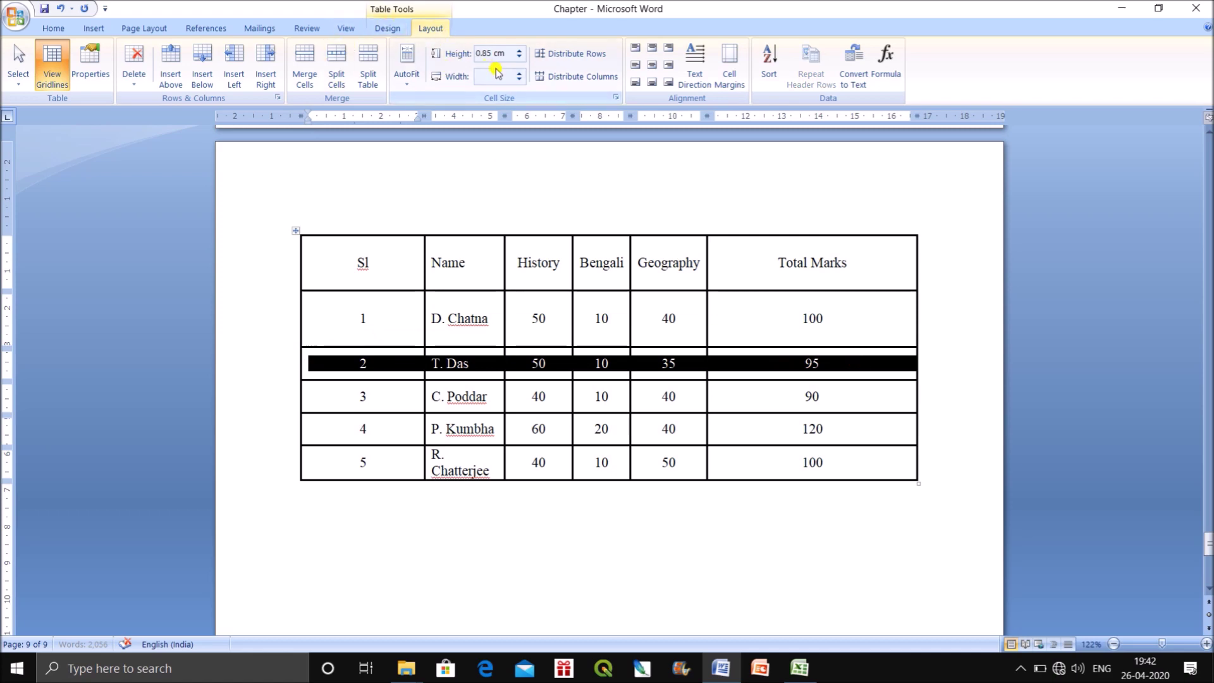
pyautogui.click(519, 57)
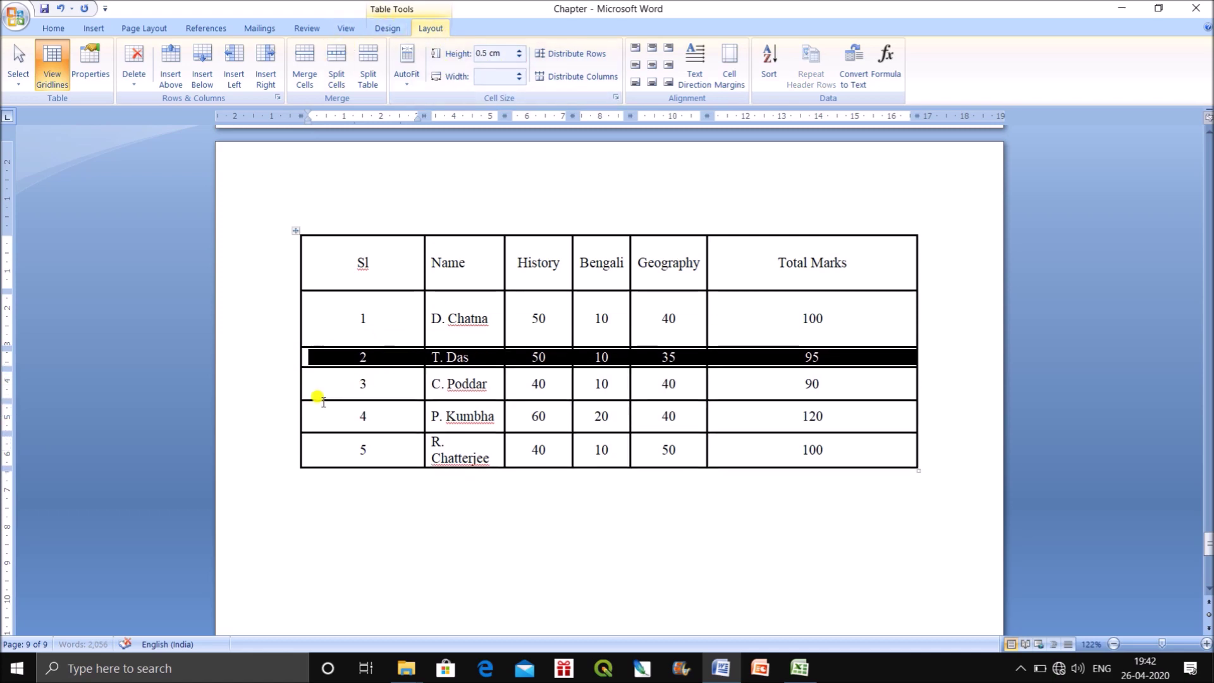
pyautogui.moveTo(316, 407); pyautogui.dragTo(881, 408)
pyautogui.click(519, 51)
pyautogui.click(519, 51)
pyautogui.click(519, 51)
pyautogui.click(519, 52)
pyautogui.click(519, 52)
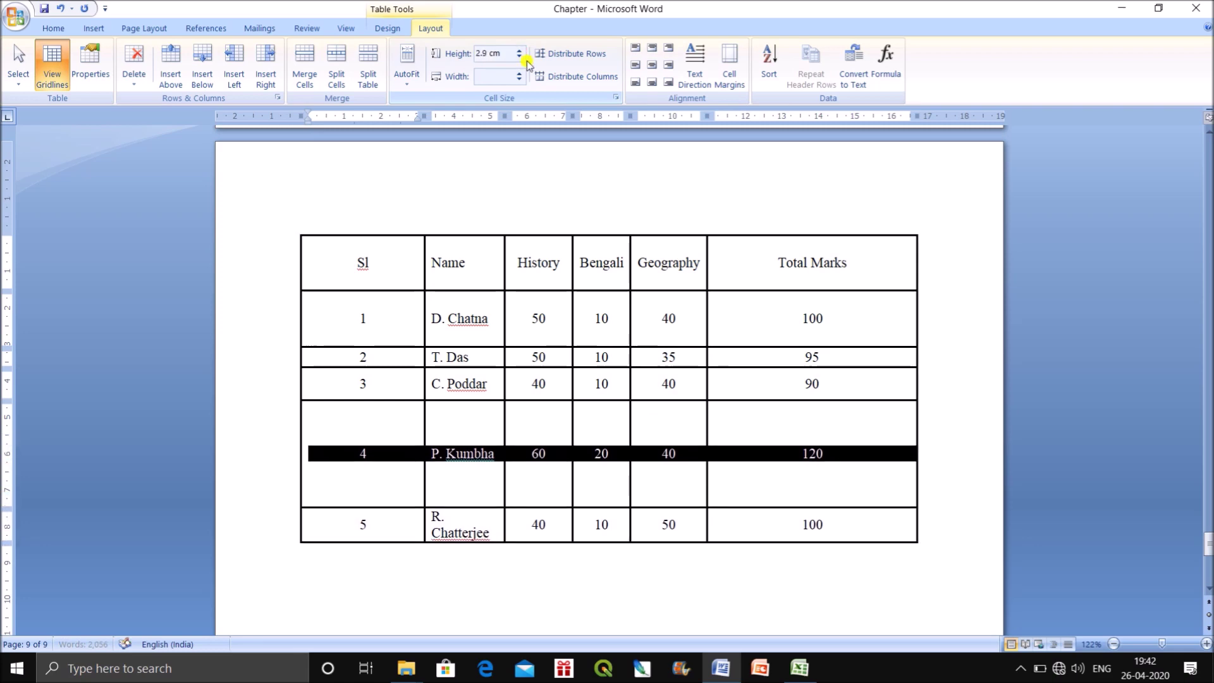
pyautogui.click(941, 382)
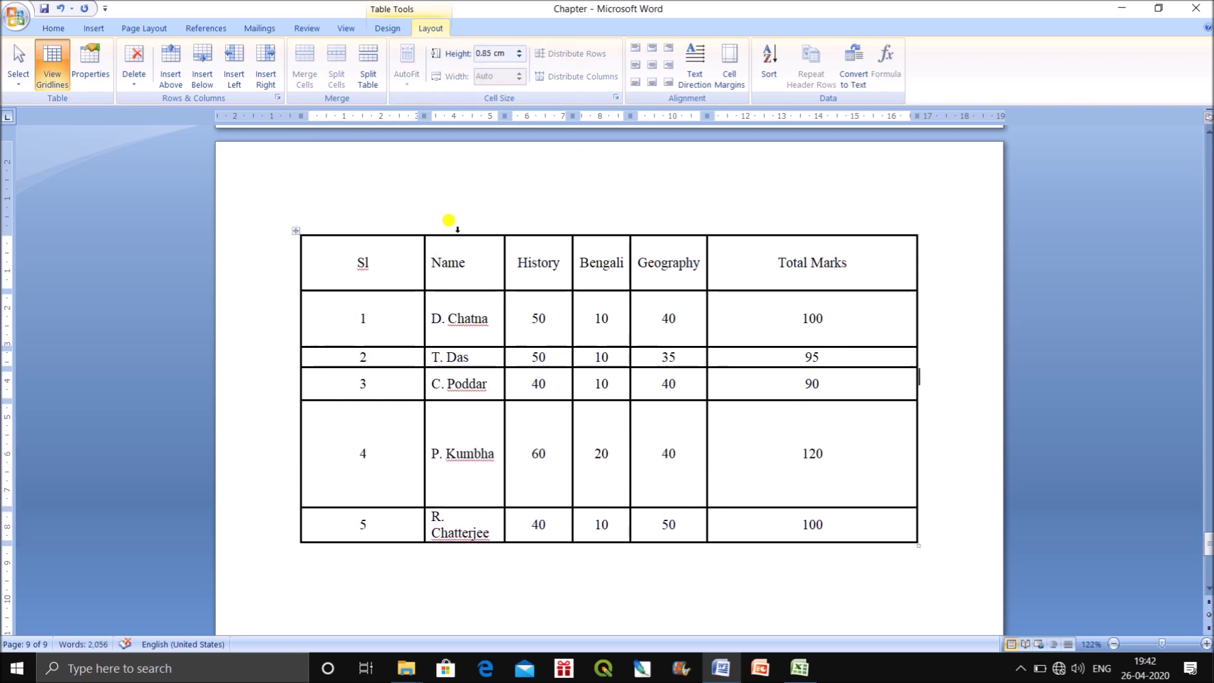
# Narrow the Sl column to about half its width using the cell width setting
pyautogui.moveTo(457, 260); pyautogui.dragTo(463, 507)
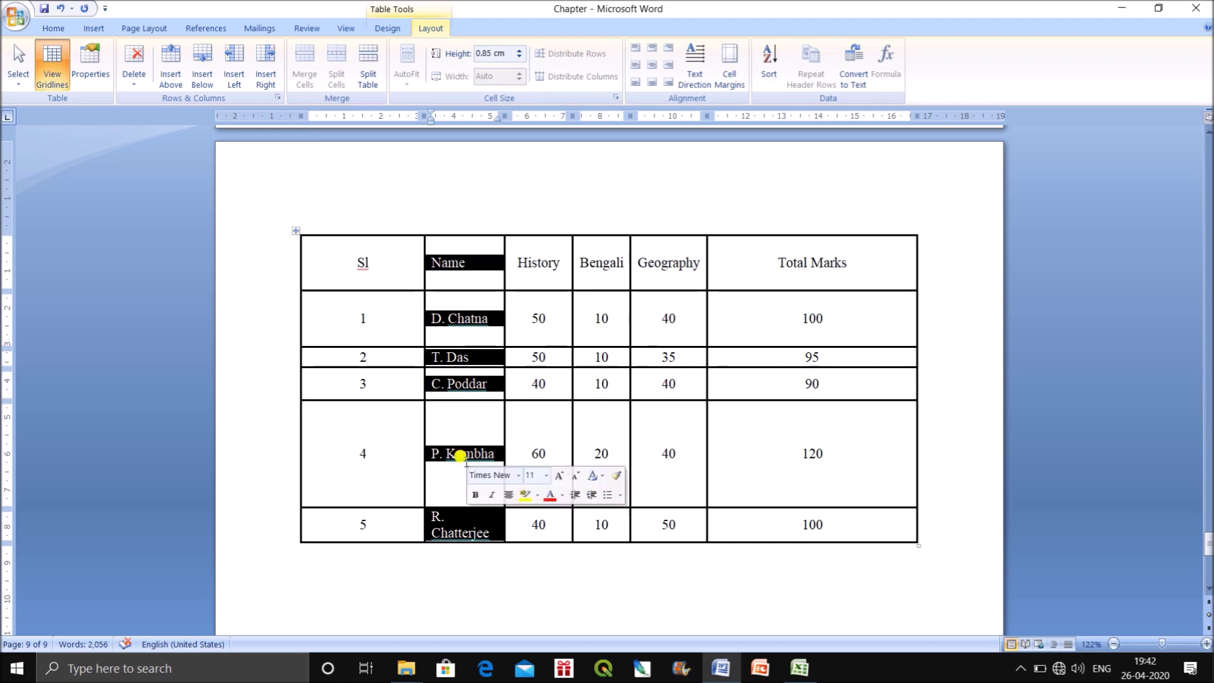
pyautogui.moveTo(380, 267); pyautogui.dragTo(376, 506)
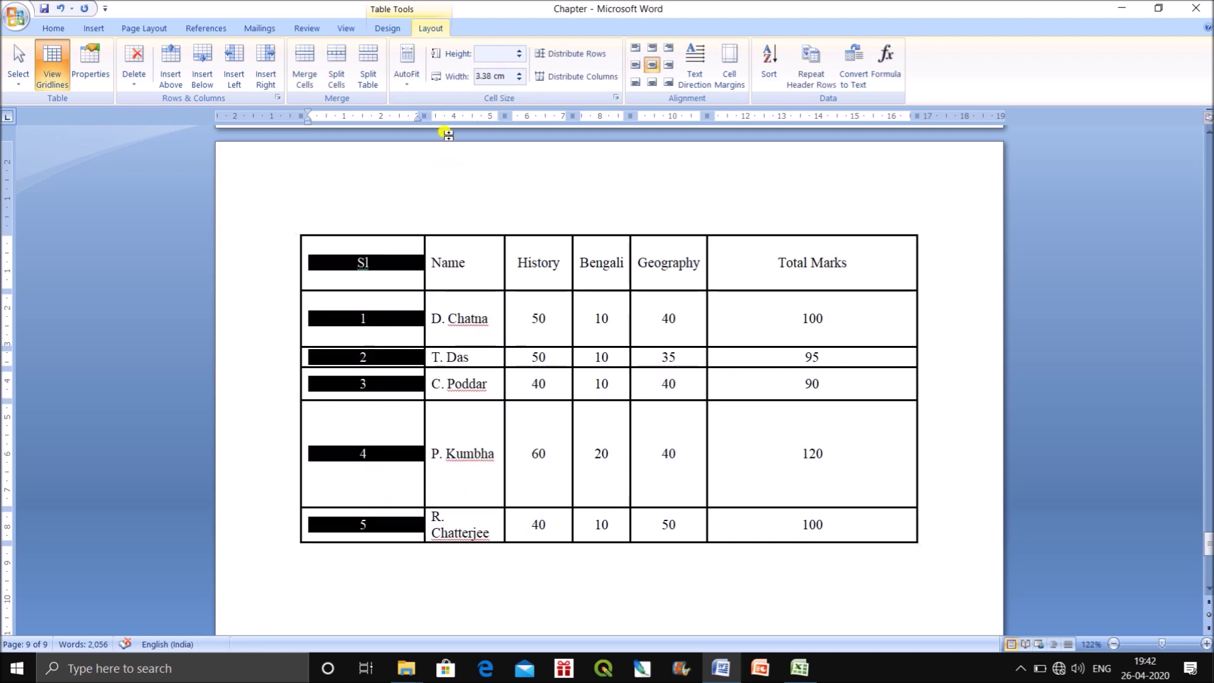
pyautogui.click(521, 79)
pyautogui.click(521, 79)
pyautogui.click(521, 79)
pyautogui.click(521, 79)
pyautogui.click(521, 79)
pyautogui.click(521, 79)
pyautogui.click(521, 79)
pyautogui.click(521, 79)
pyautogui.click(520, 79)
pyautogui.click(521, 79)
pyautogui.click(521, 79)
pyautogui.click(521, 79)
# Set the width of the Name column to 3.6 cm
pyautogui.moveTo(425, 257); pyautogui.dragTo(386, 524)
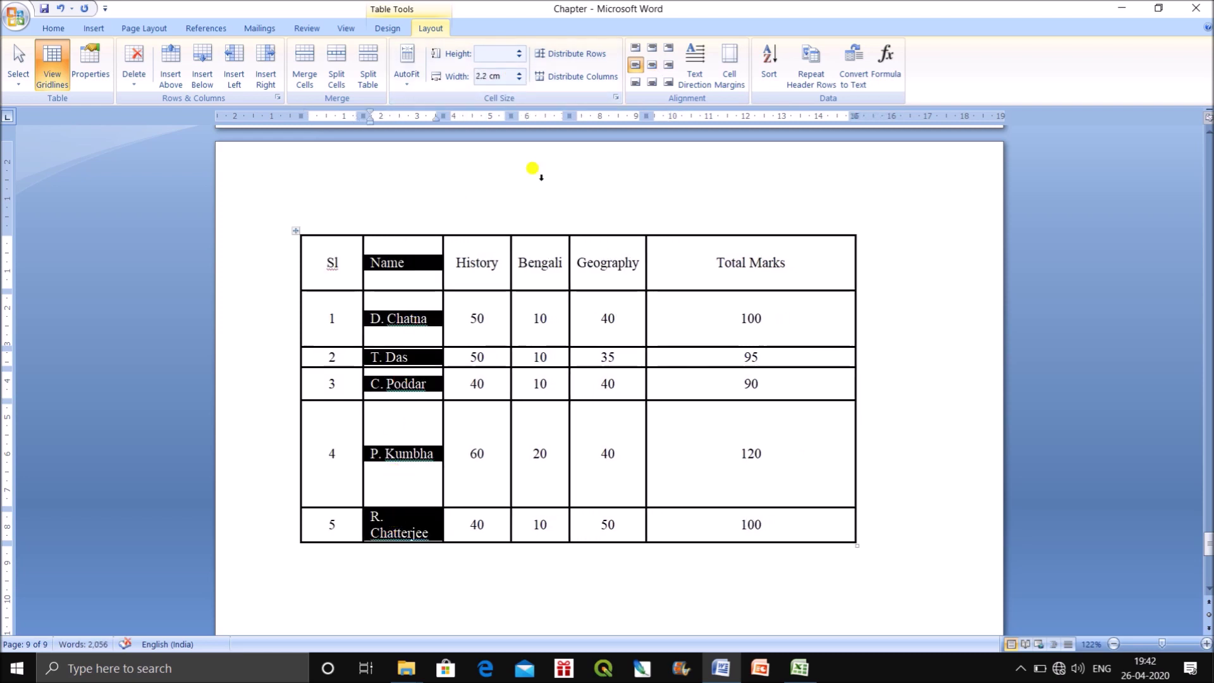
pyautogui.click(521, 72)
pyautogui.click(521, 72)
pyautogui.click(520, 71)
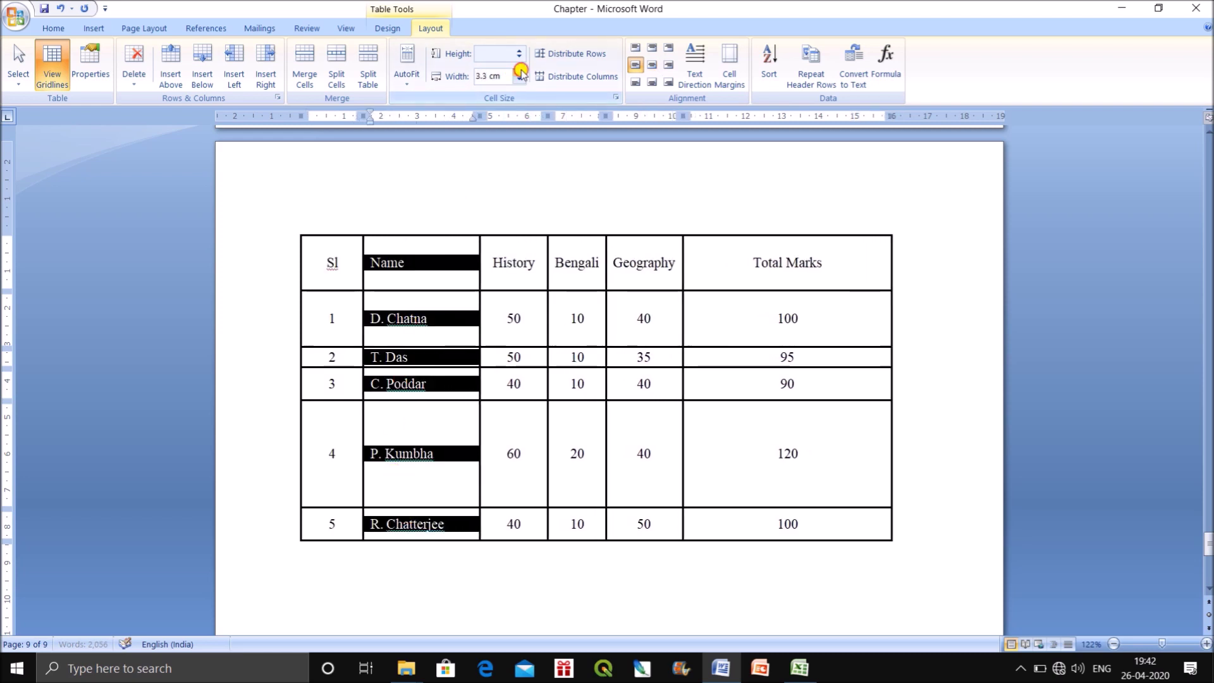
pyautogui.click(521, 71)
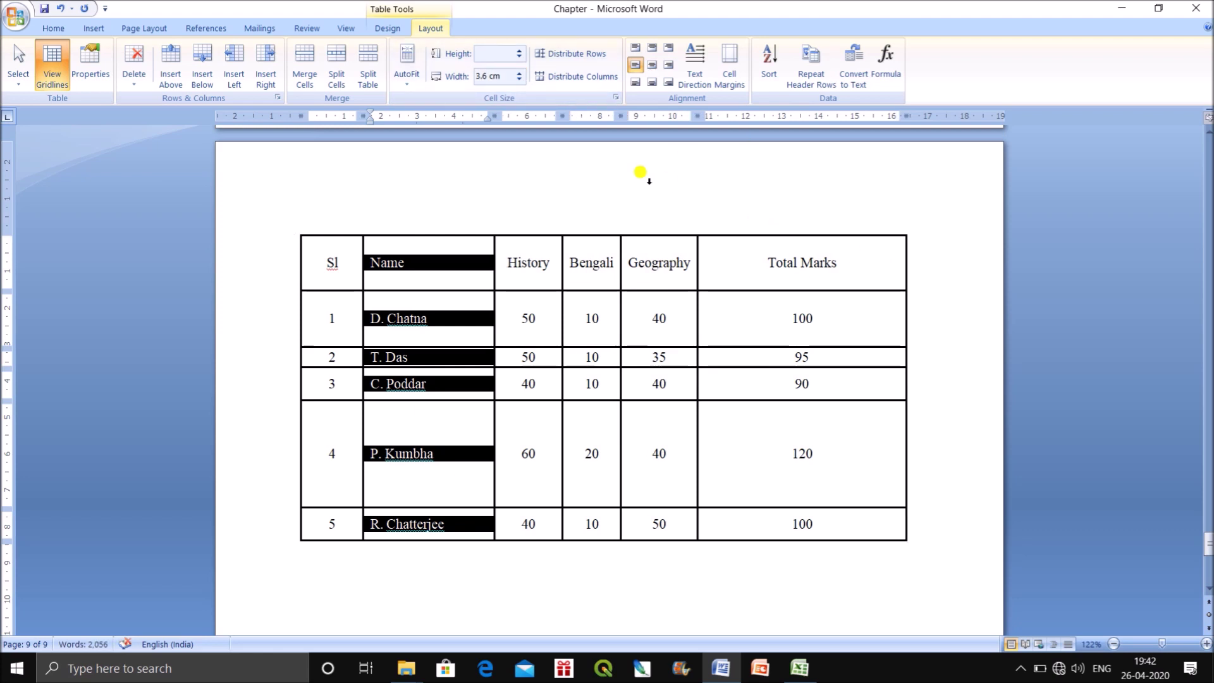
pyautogui.click(532, 149)
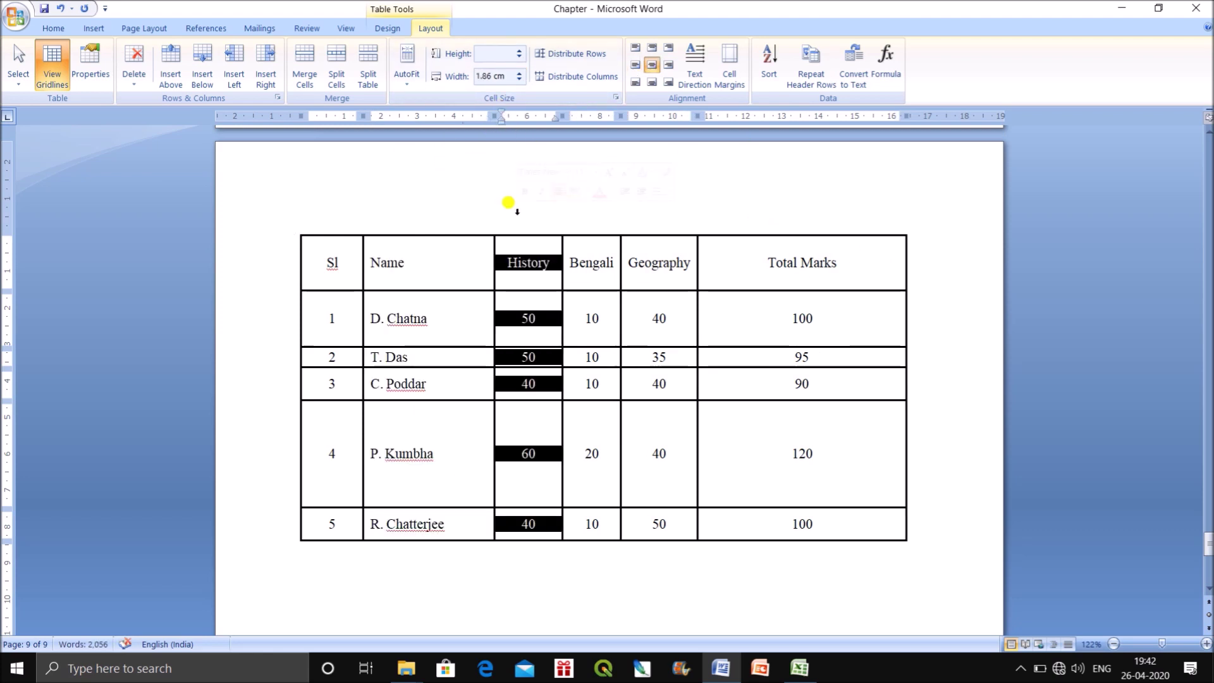
pyautogui.click(893, 187)
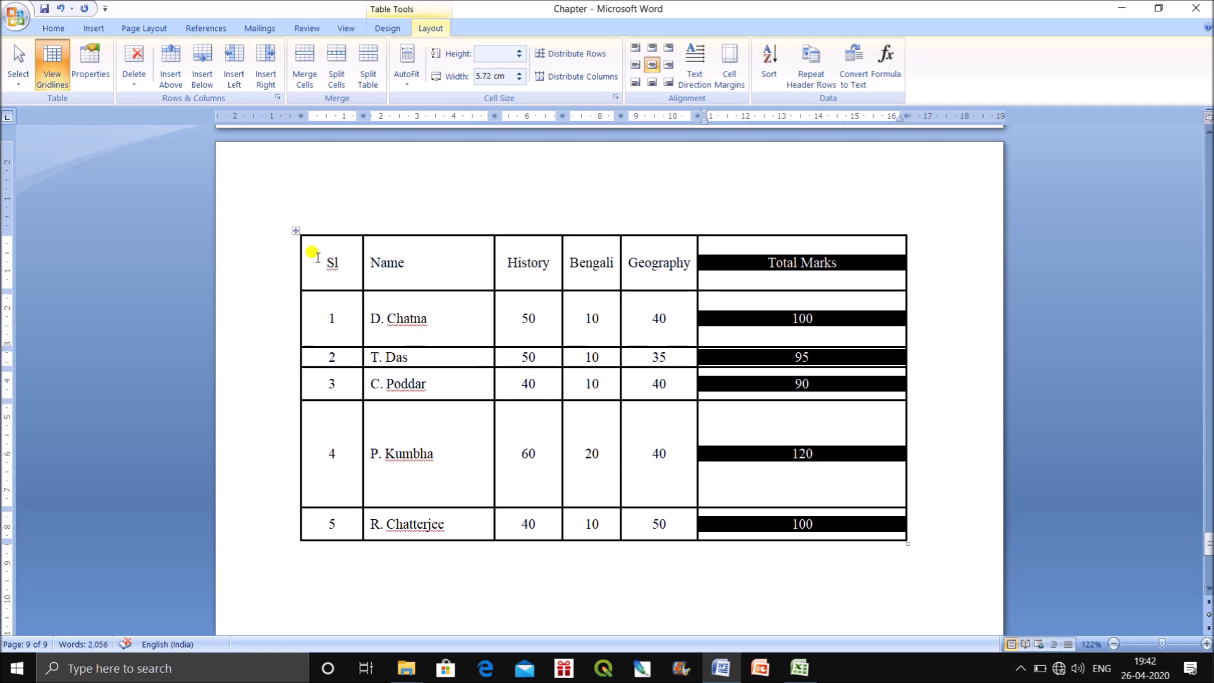
# Distribute all rows of the marks table evenly so they have equal heights
pyautogui.moveTo(296, 247); pyautogui.dragTo(794, 531)
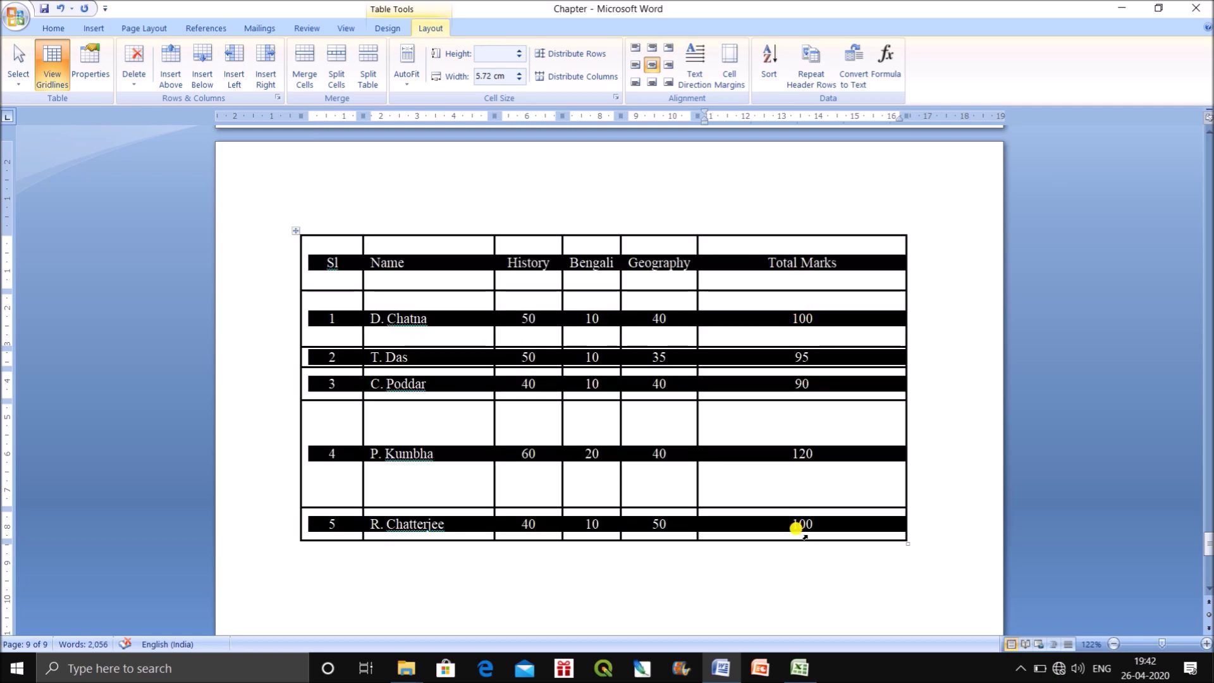
pyautogui.click(577, 56)
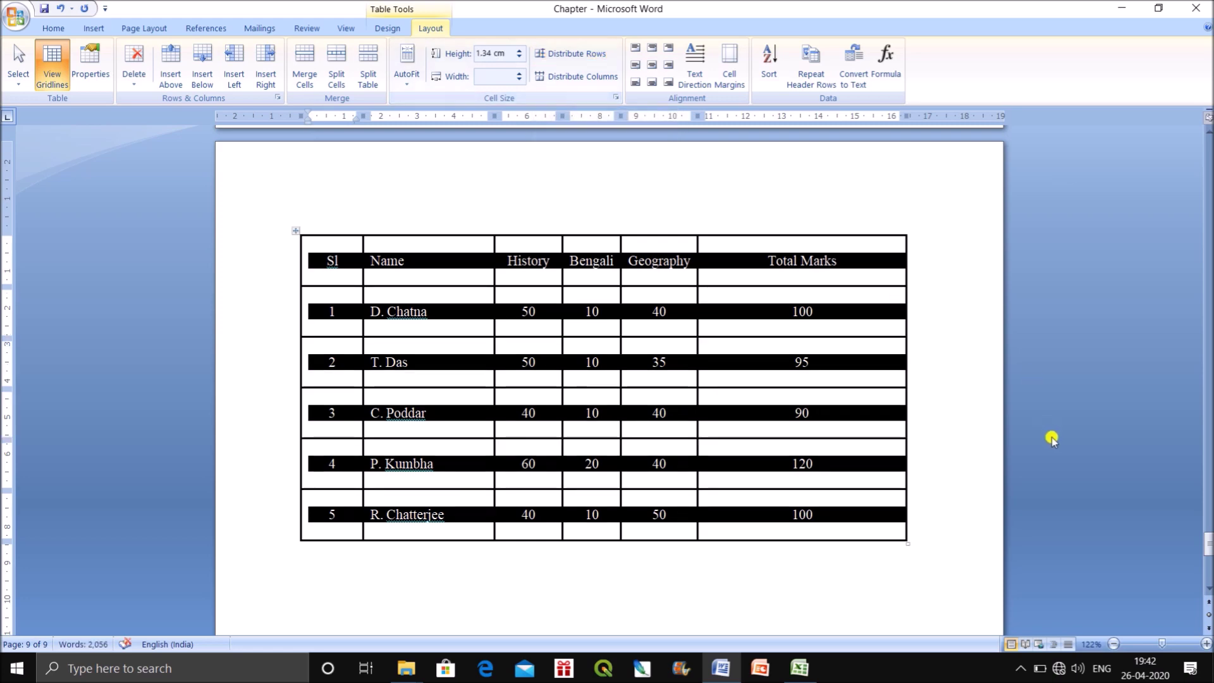
pyautogui.click(976, 412)
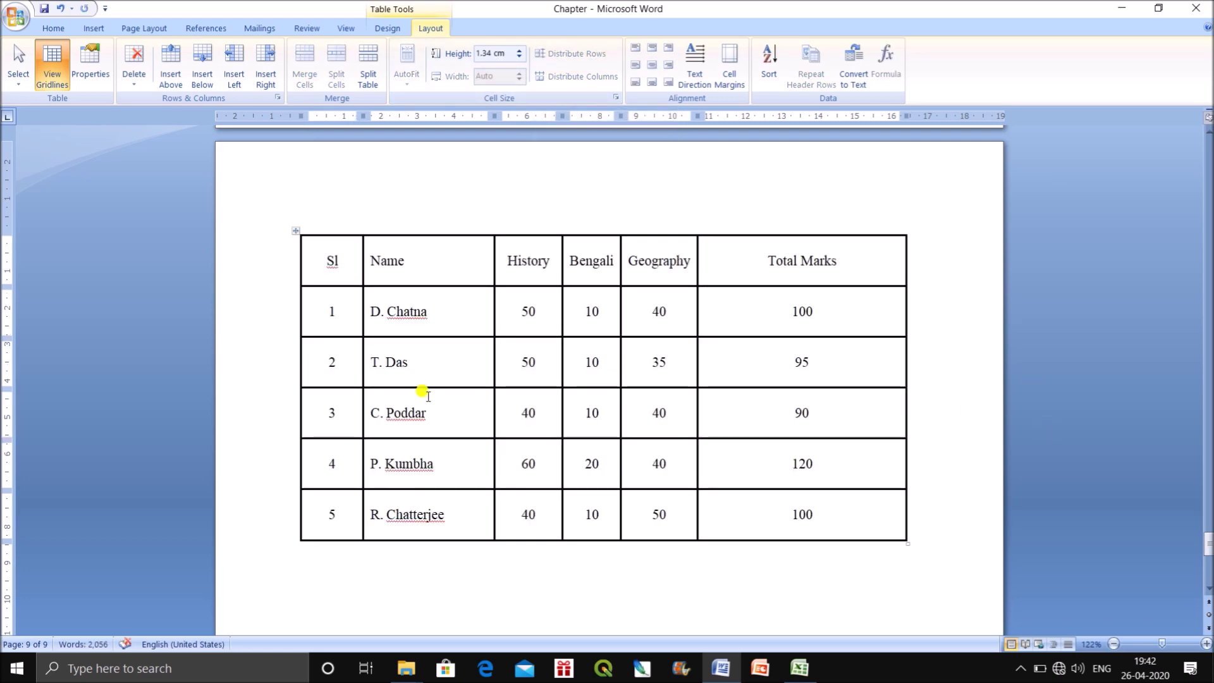
# Distribute all columns of the marks table evenly so they have equal widths
pyautogui.moveTo(344, 250); pyautogui.dragTo(813, 508)
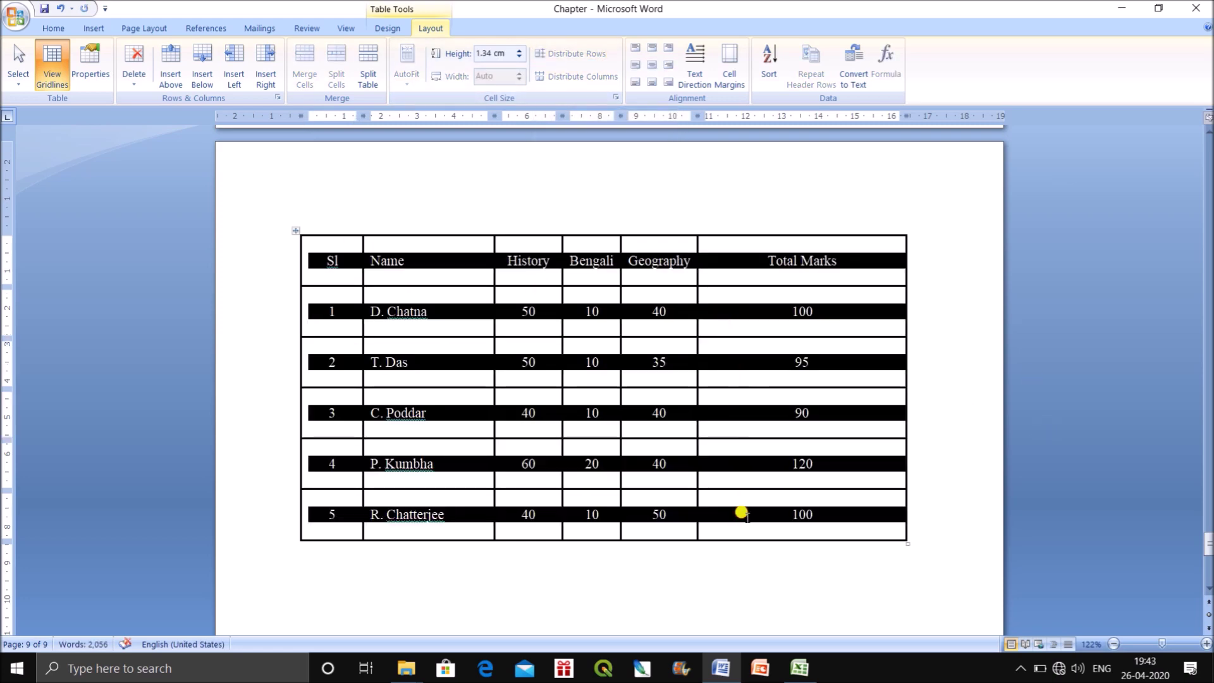
pyautogui.click(961, 340)
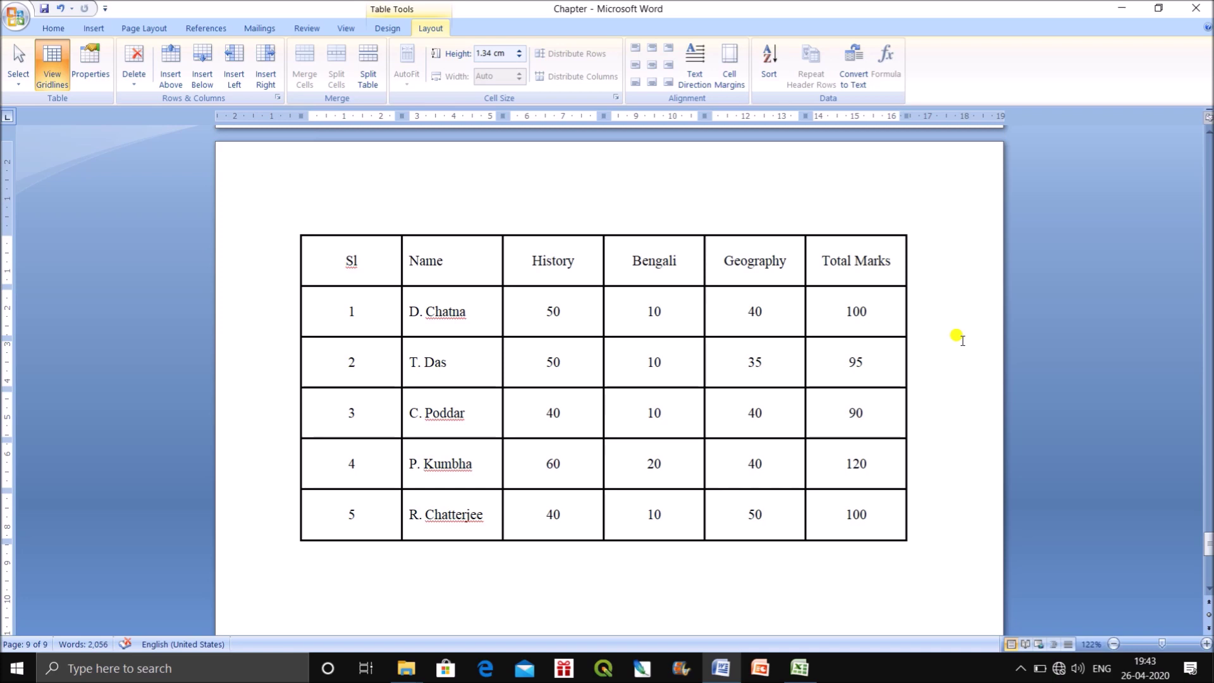
# Undo the earlier row, column, sizing and splitting edits until the marks table is a single table again
pyautogui.hotkey('ctrl', 'z')
pyautogui.hotkey('ctrl', 'z')
pyautogui.hotkey('ctrl', 'z')
pyautogui.hotkey('ctrl', 'z')
pyautogui.hotkey('ctrl', 'z')
pyautogui.hotkey('ctrl', 'z')
pyautogui.hotkey('ctrl', 'z')
pyautogui.hotkey('ctrl', 'z')
pyautogui.hotkey('ctrl', 'z')
pyautogui.hotkey('ctrl', 'z')
pyautogui.hotkey('ctrl', 'z')
pyautogui.hotkey('ctrl', 'z')
pyautogui.hotkey('ctrl', 'z')
pyautogui.hotkey('ctrl', 'z')
pyautogui.hotkey('ctrl', 'z')
pyautogui.hotkey('ctrl', 'z')
pyautogui.hotkey('ctrl', 'z')
pyautogui.hotkey('ctrl', 'z')
pyautogui.hotkey('ctrl', 'z')
pyautogui.hotkey('ctrl', 'z')
pyautogui.hotkey('ctrl', 'z')
pyautogui.hotkey('ctrl', 'z')
pyautogui.hotkey('ctrl', 'z')
pyautogui.hotkey('ctrl', 'z')
pyautogui.hotkey('ctrl', 'z')
pyautogui.hotkey('ctrl', 'z')
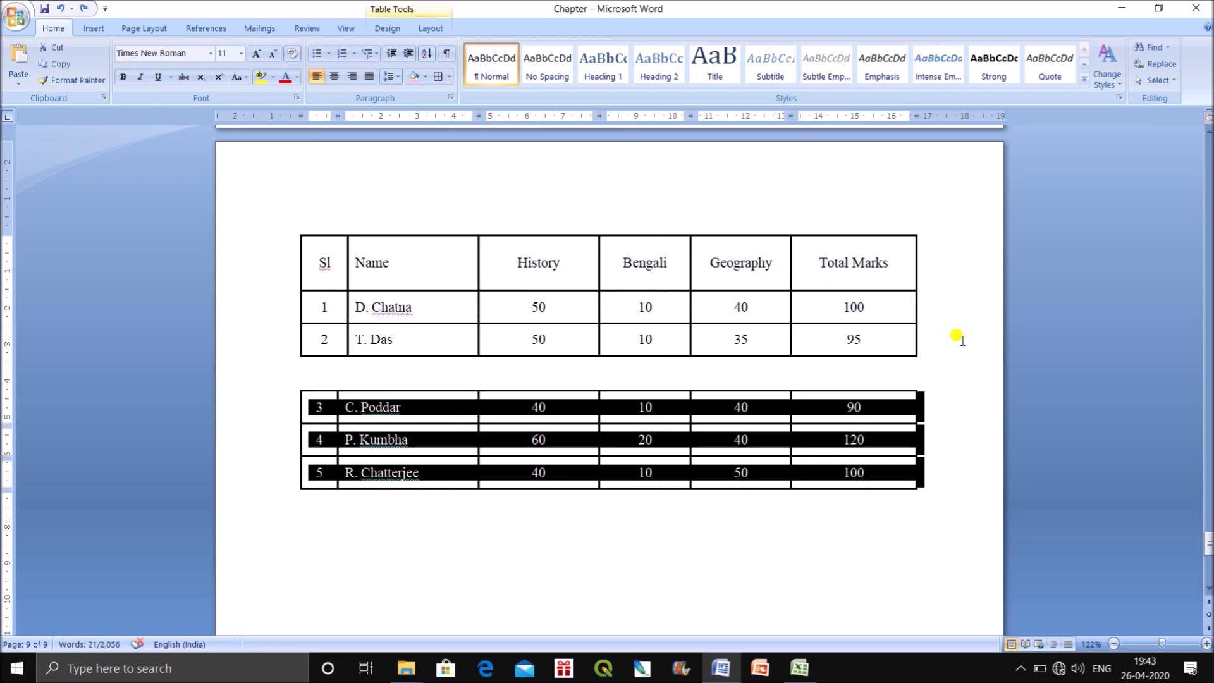
pyautogui.hotkey('ctrl', 'z')
pyautogui.hotkey('ctrl', 'z')
pyautogui.hotkey('ctrl', 'z')
pyautogui.hotkey('ctrl', 'z')
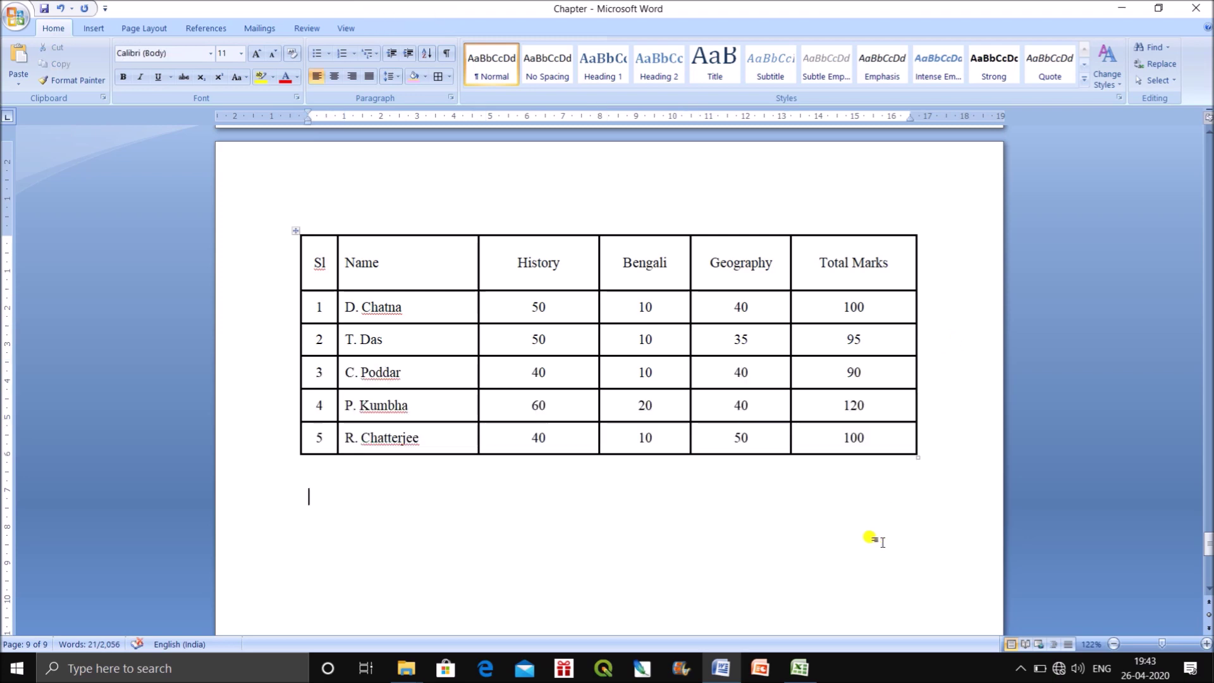
# Center the text horizontally and vertically in all cells of the marks table
pyautogui.click(296, 234)
pyautogui.click(425, 29)
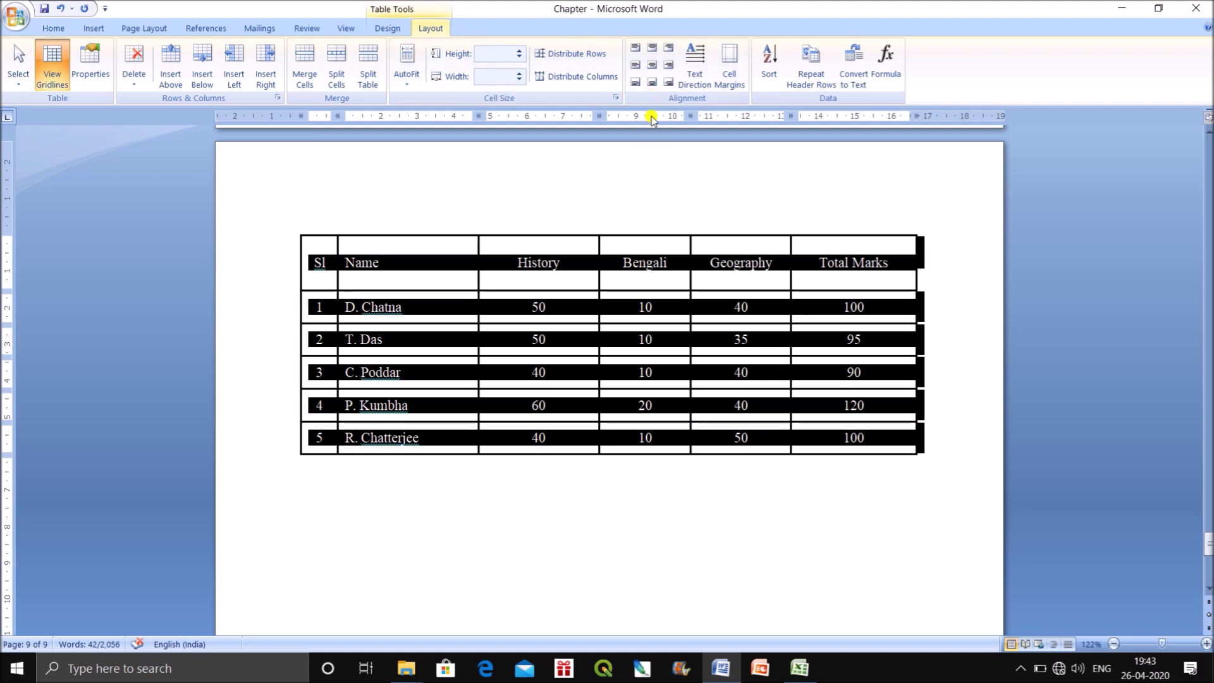
pyautogui.moveTo(314, 252); pyautogui.dragTo(863, 433)
pyautogui.click(652, 65)
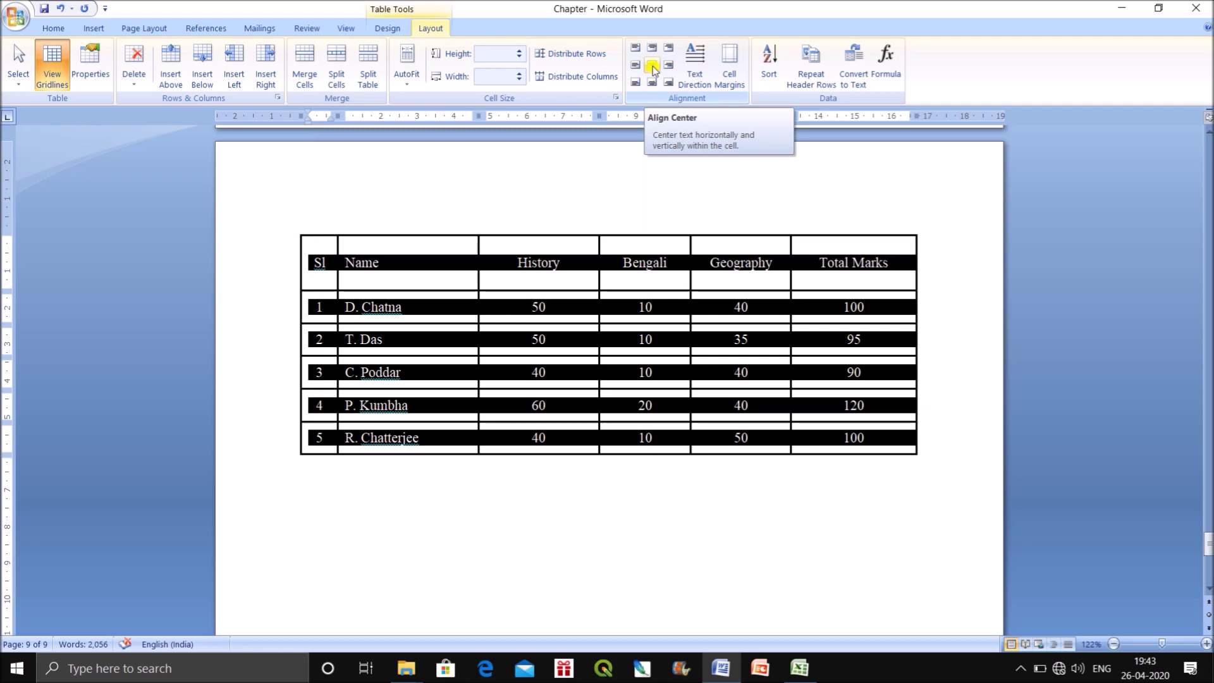
pyautogui.click(652, 66)
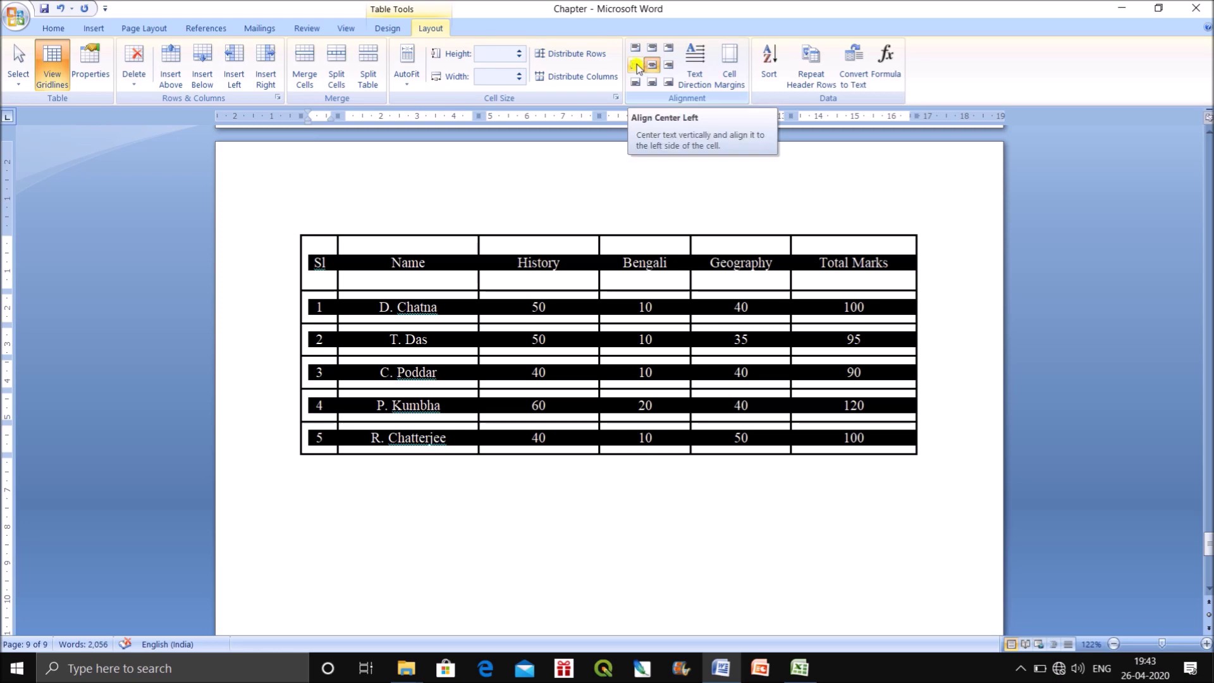
# Try center-left, center-right, top-left and top-center alignment on all table cells, ending with Align Center
pyautogui.click(636, 65)
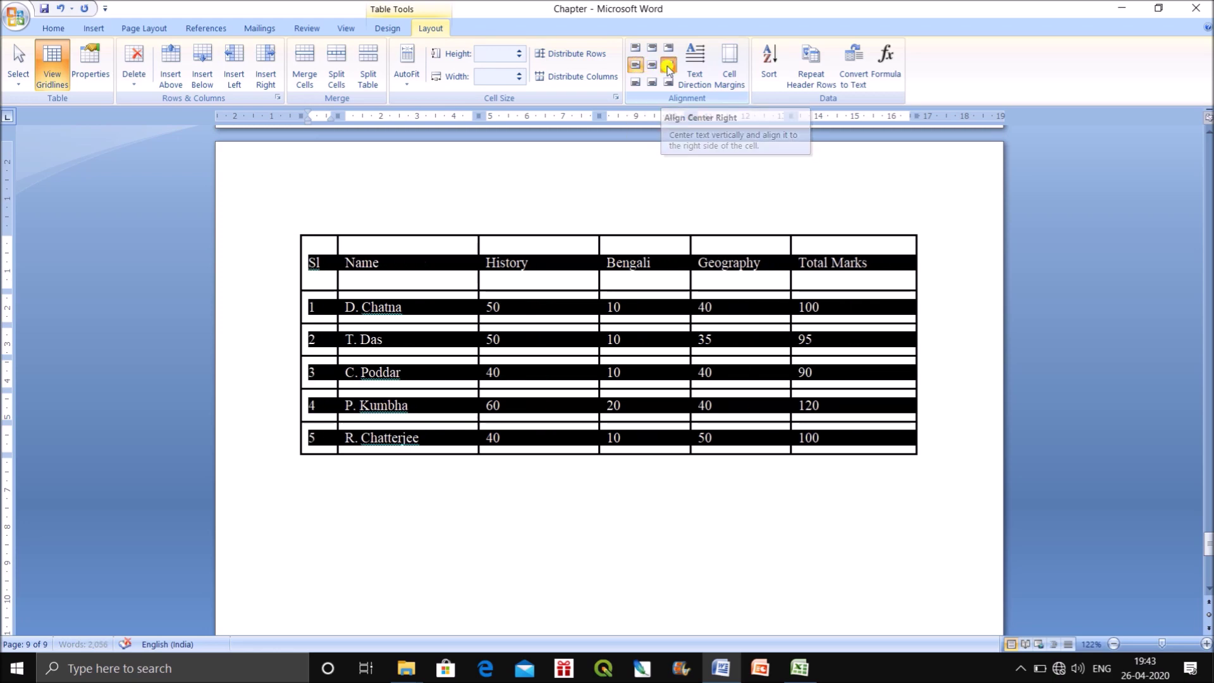
pyautogui.click(668, 66)
pyautogui.click(635, 64)
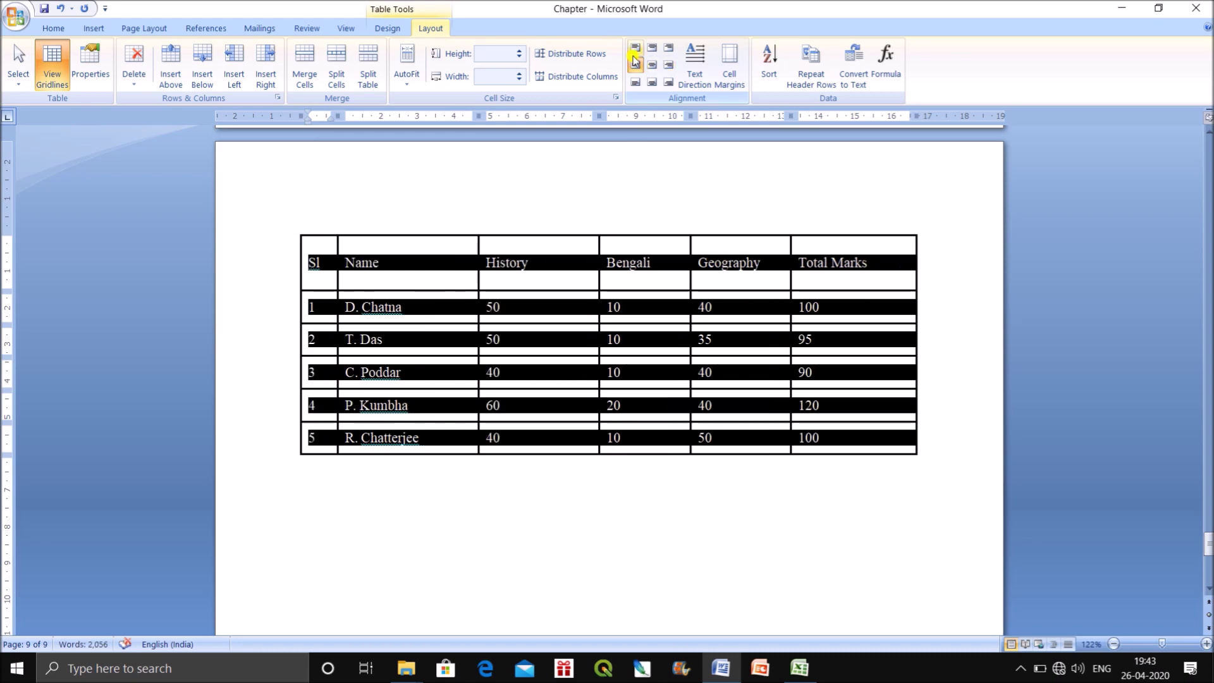
pyautogui.click(636, 50)
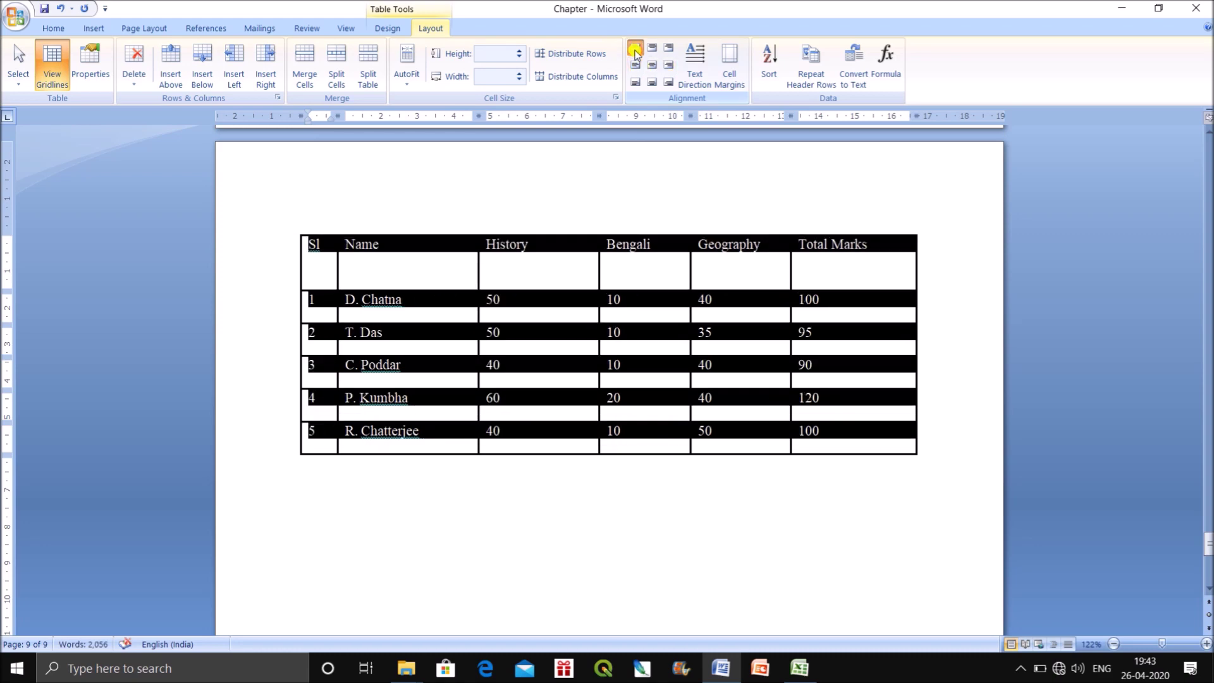
pyautogui.click(651, 49)
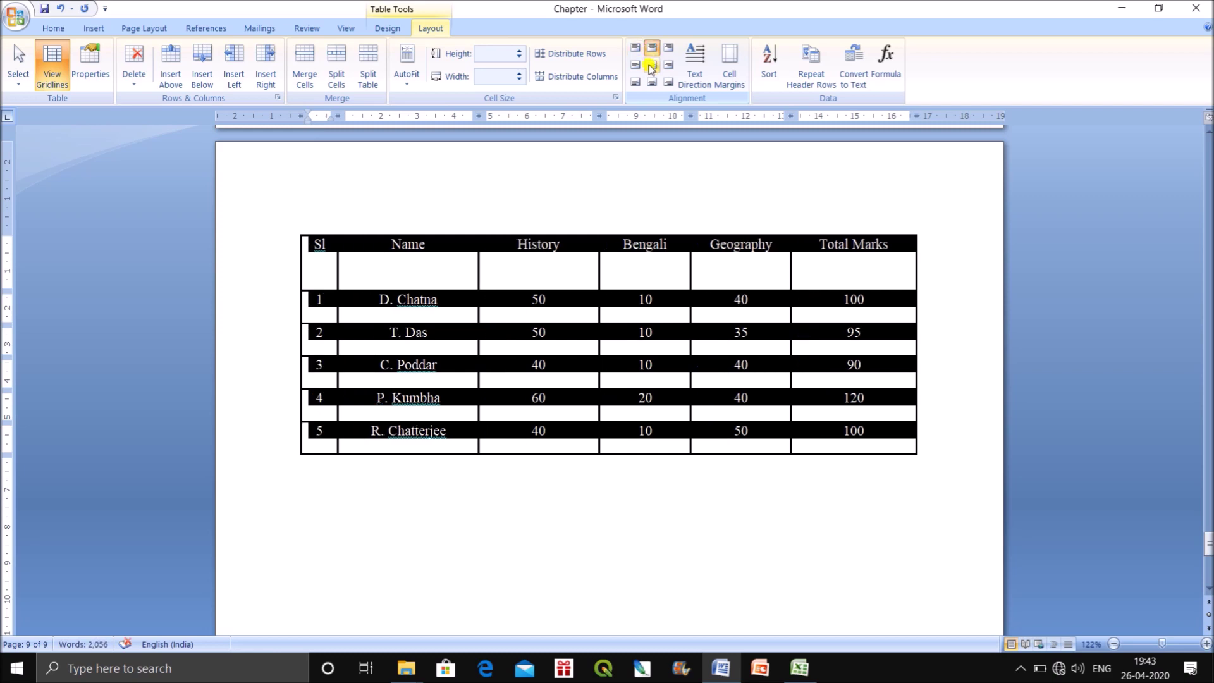
pyautogui.click(651, 69)
# Align the Name column's text to the left and vertically centered in its cells
pyautogui.click(539, 481)
pyautogui.moveTo(379, 239); pyautogui.dragTo(419, 443)
pyautogui.click(430, 28)
pyautogui.click(636, 65)
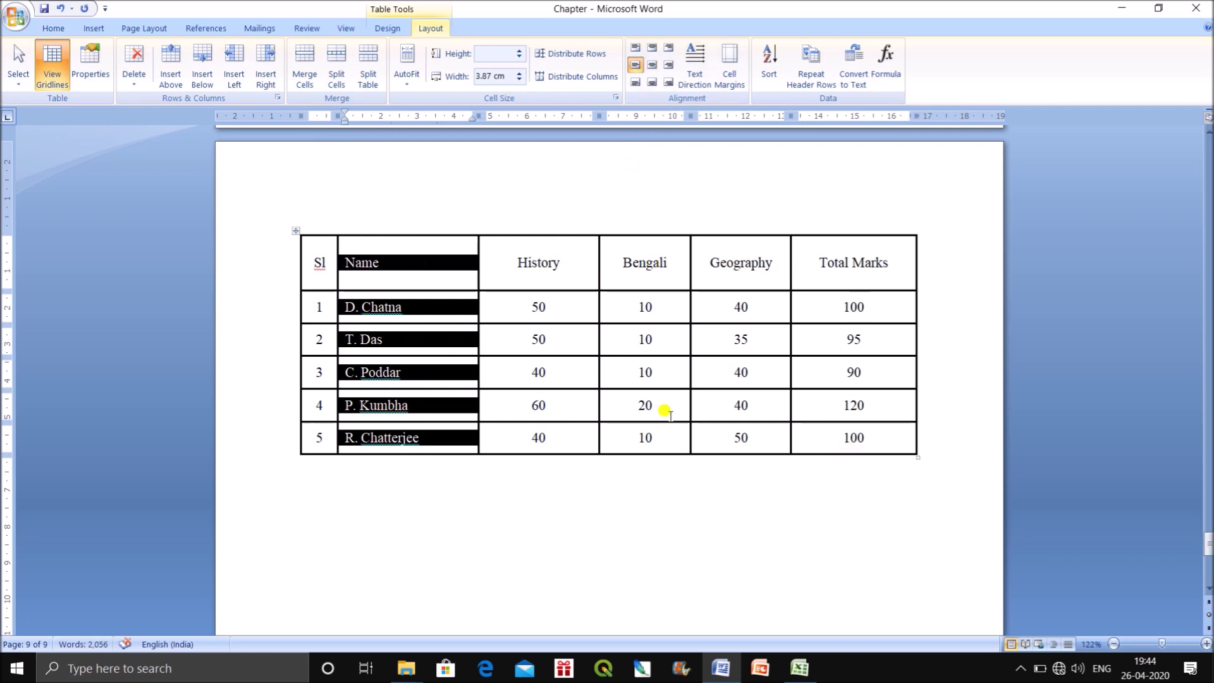
pyautogui.click(576, 566)
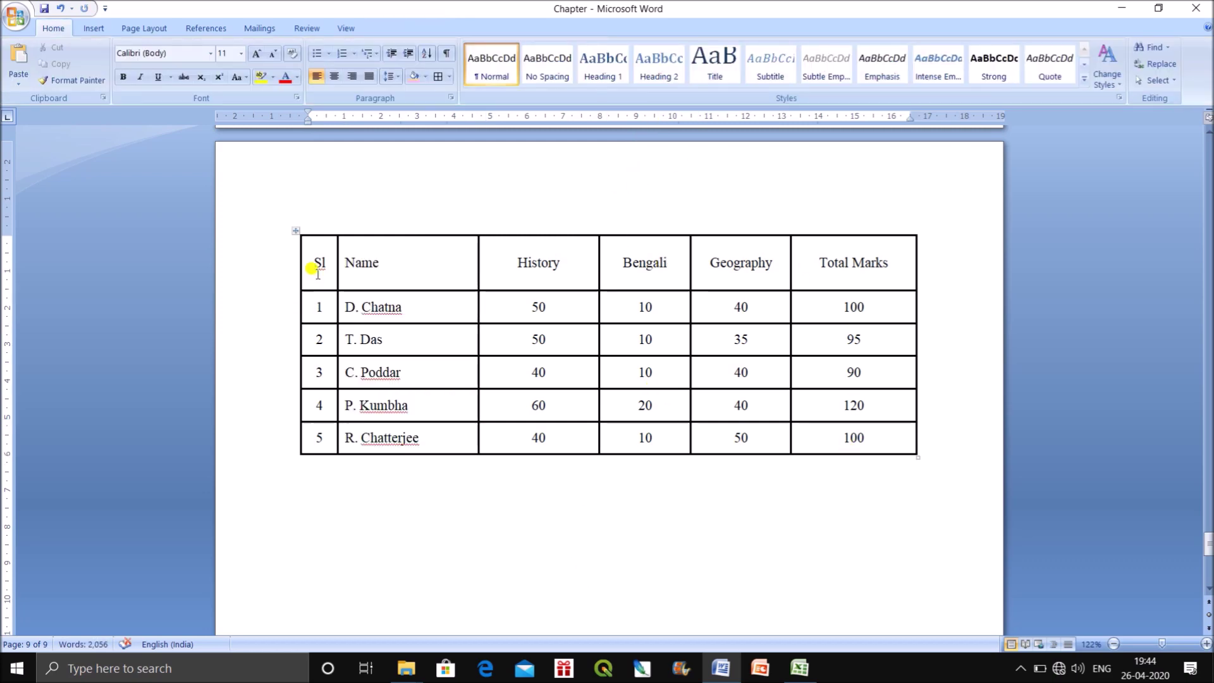
# Cycle the header row's text direction through vertical and back to horizontal
pyautogui.moveTo(318, 268); pyautogui.dragTo(834, 263)
pyautogui.click(431, 27)
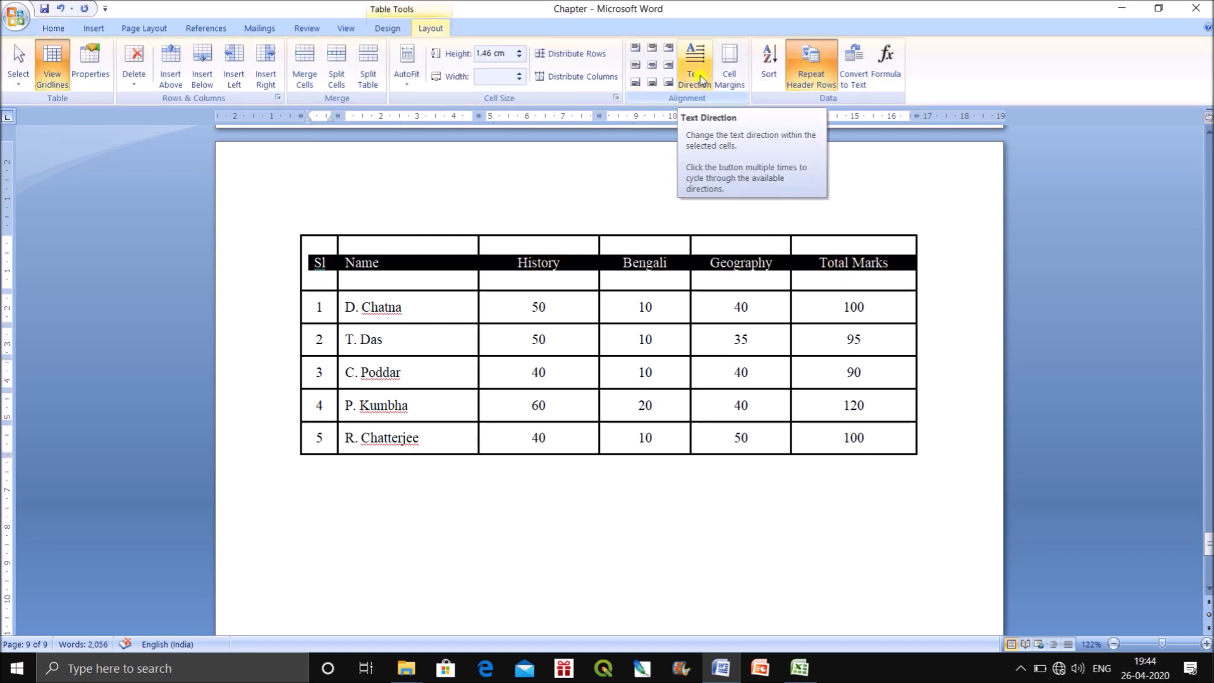
pyautogui.click(341, 279)
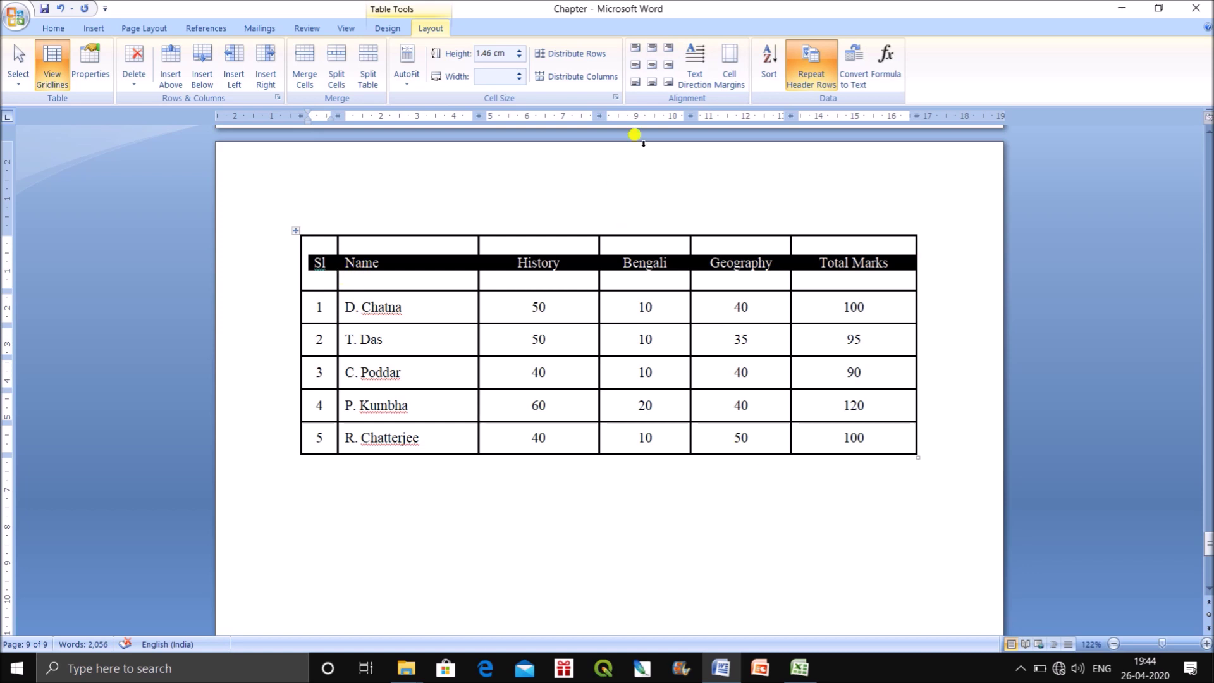
pyautogui.click(691, 78)
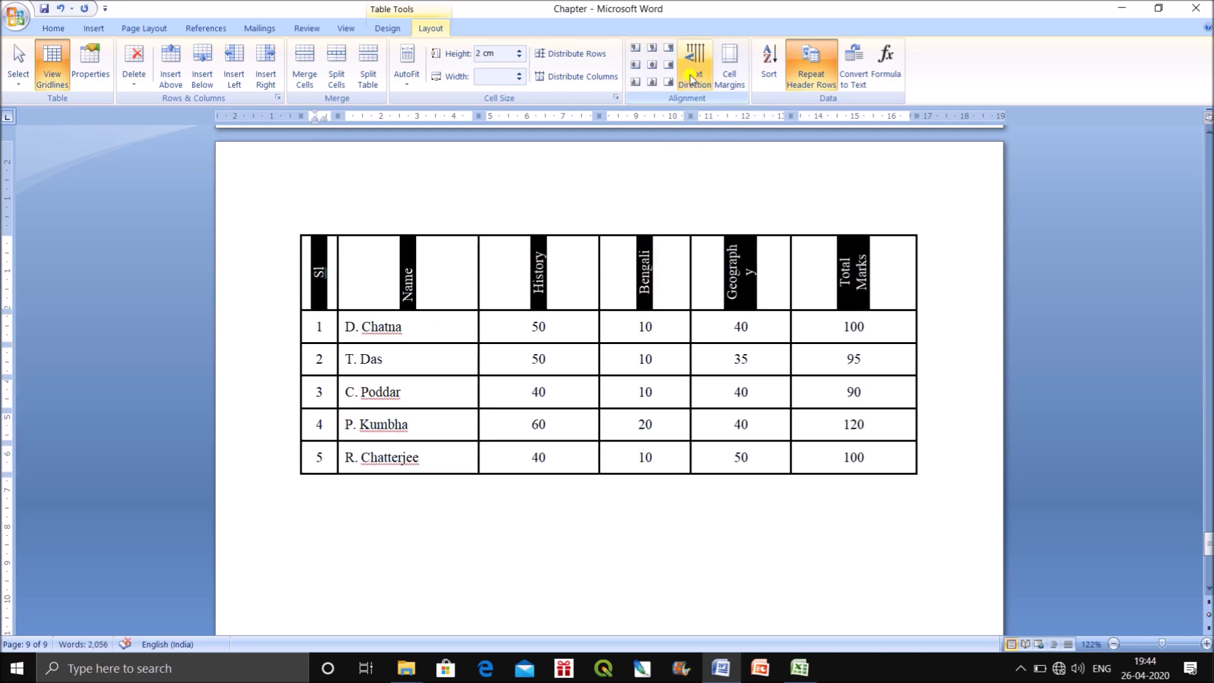
pyautogui.click(691, 79)
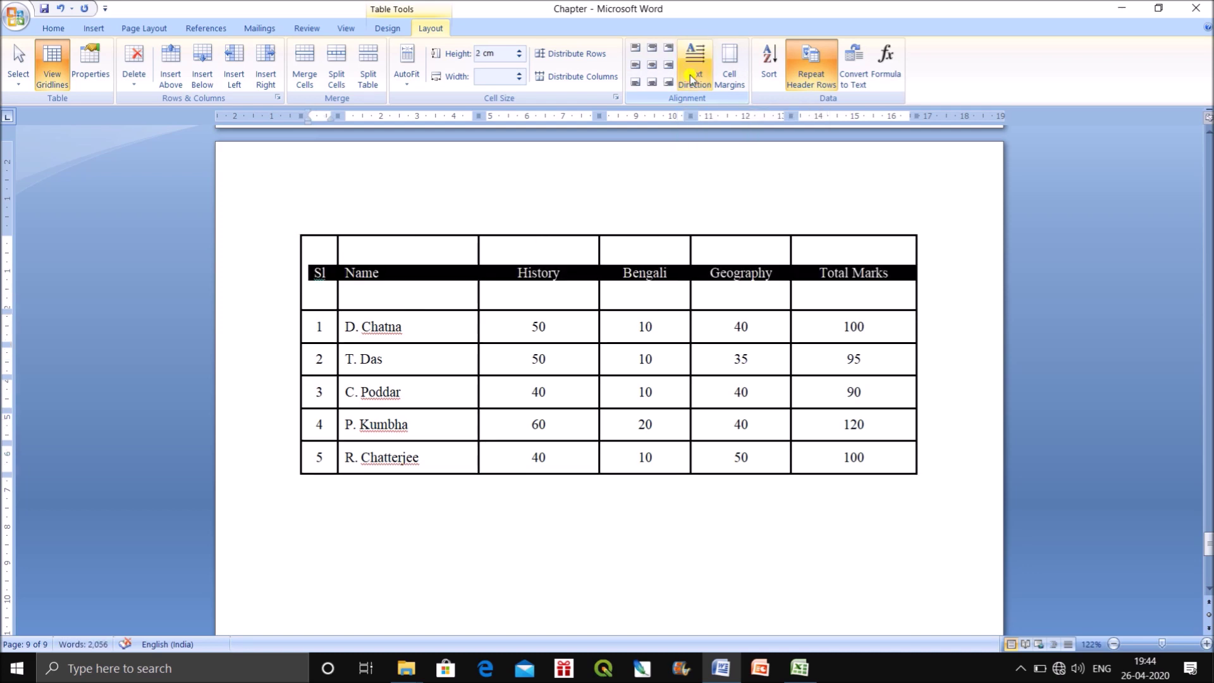
pyautogui.click(690, 78)
pyautogui.click(691, 78)
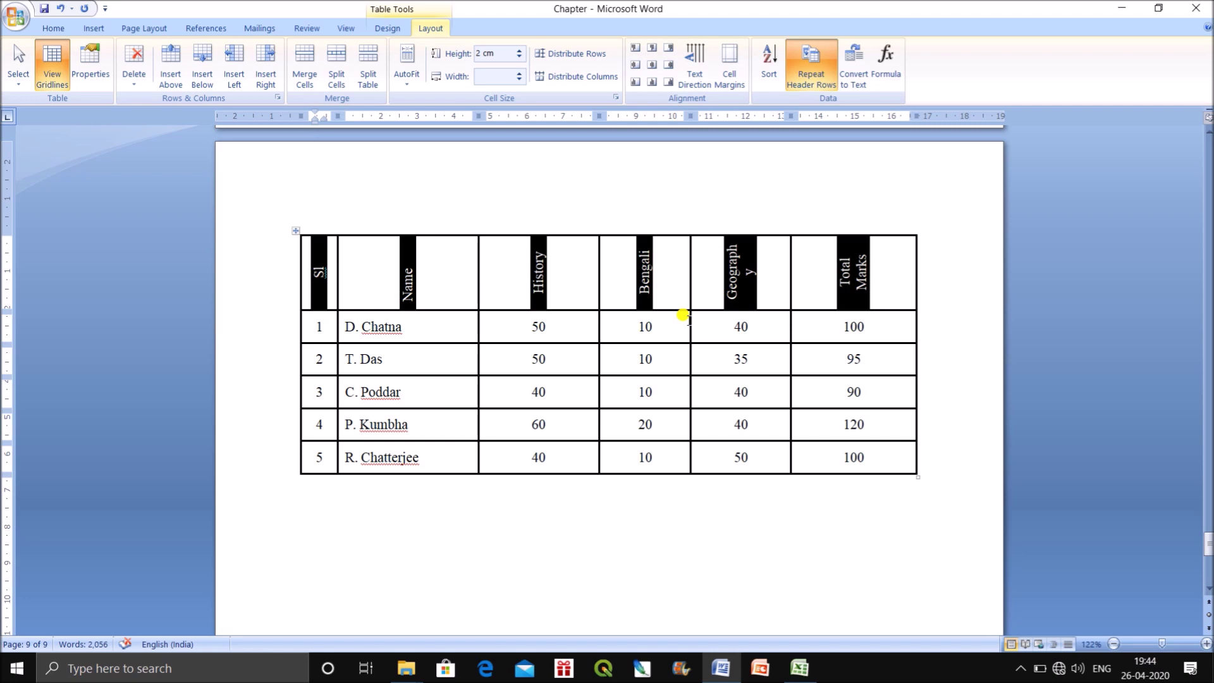
pyautogui.click(694, 60)
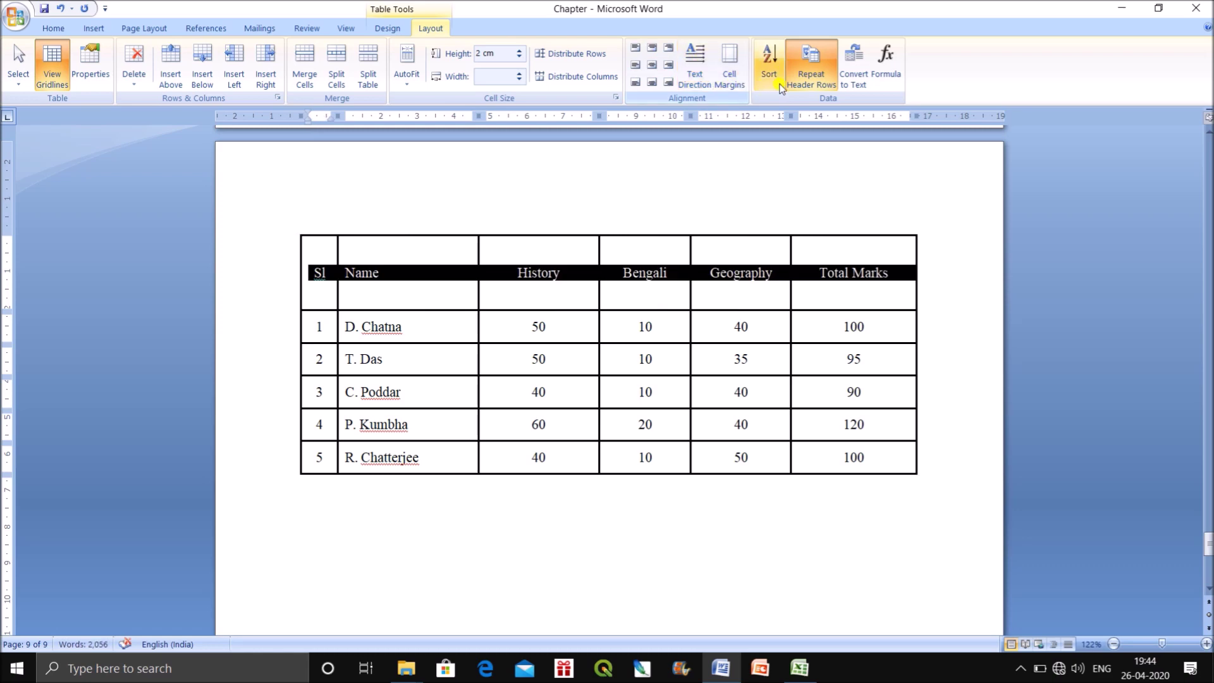
# Set the table's default cell margins to 0.05 cm top and bottom and 0.2 cm left and right
pyautogui.click(729, 63)
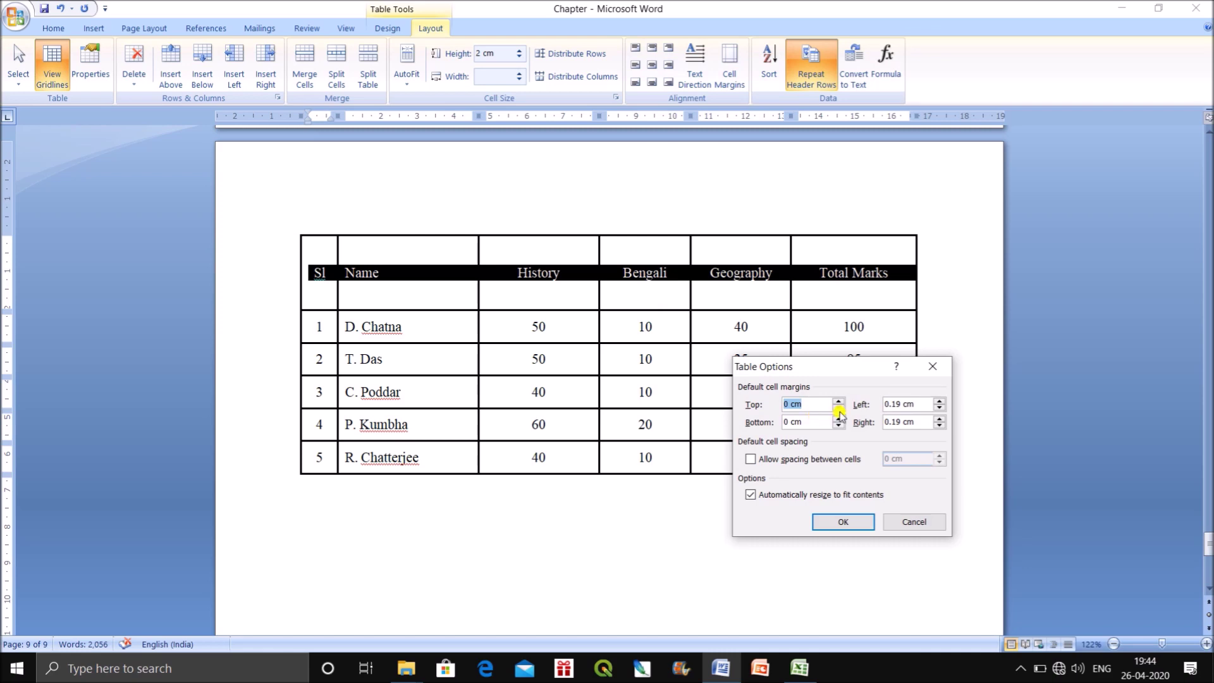
pyautogui.click(837, 402)
pyautogui.click(939, 419)
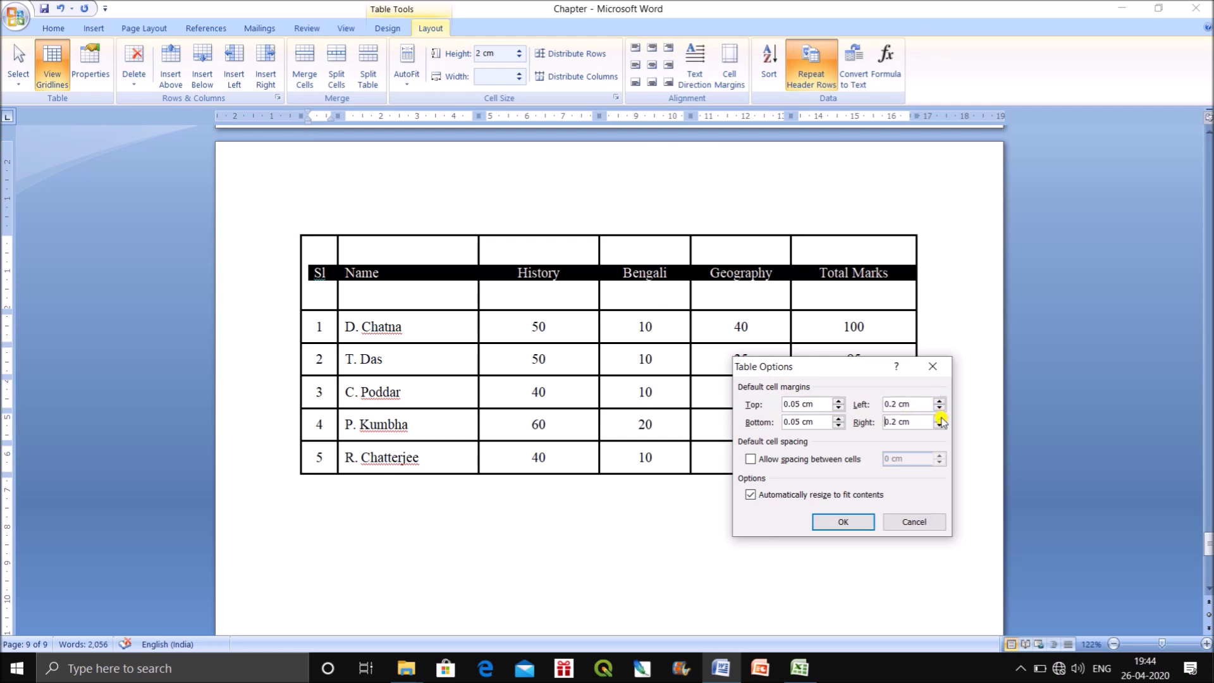
pyautogui.click(843, 521)
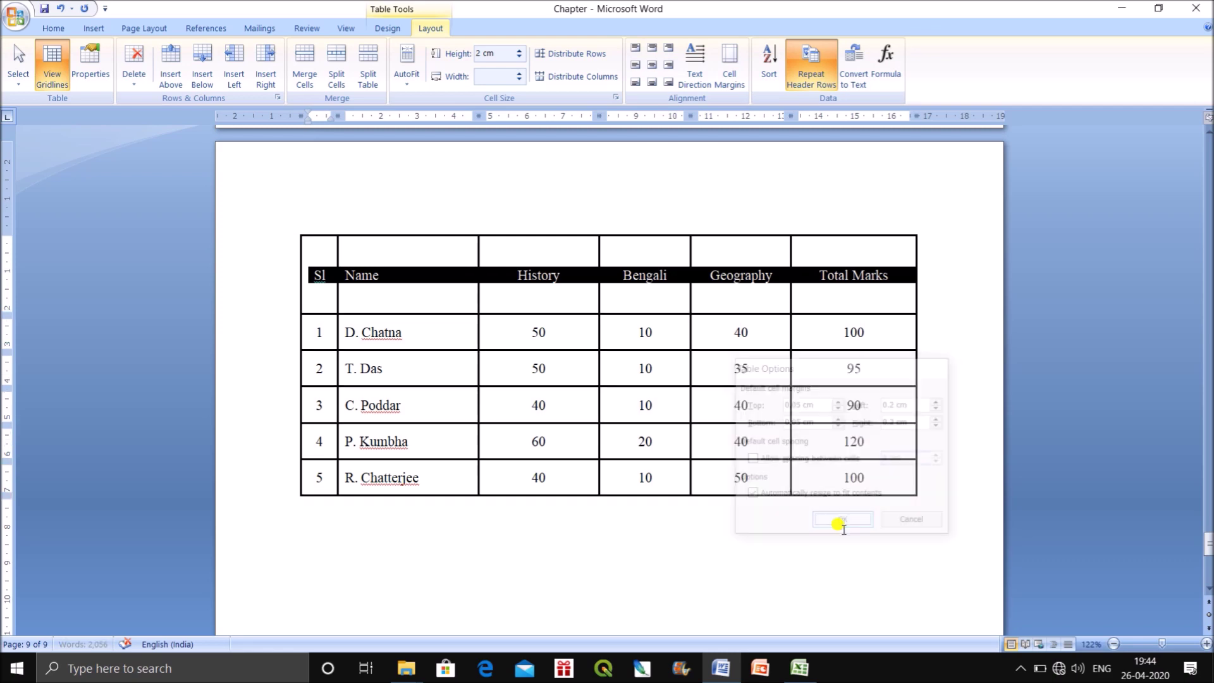
pyautogui.click(867, 517)
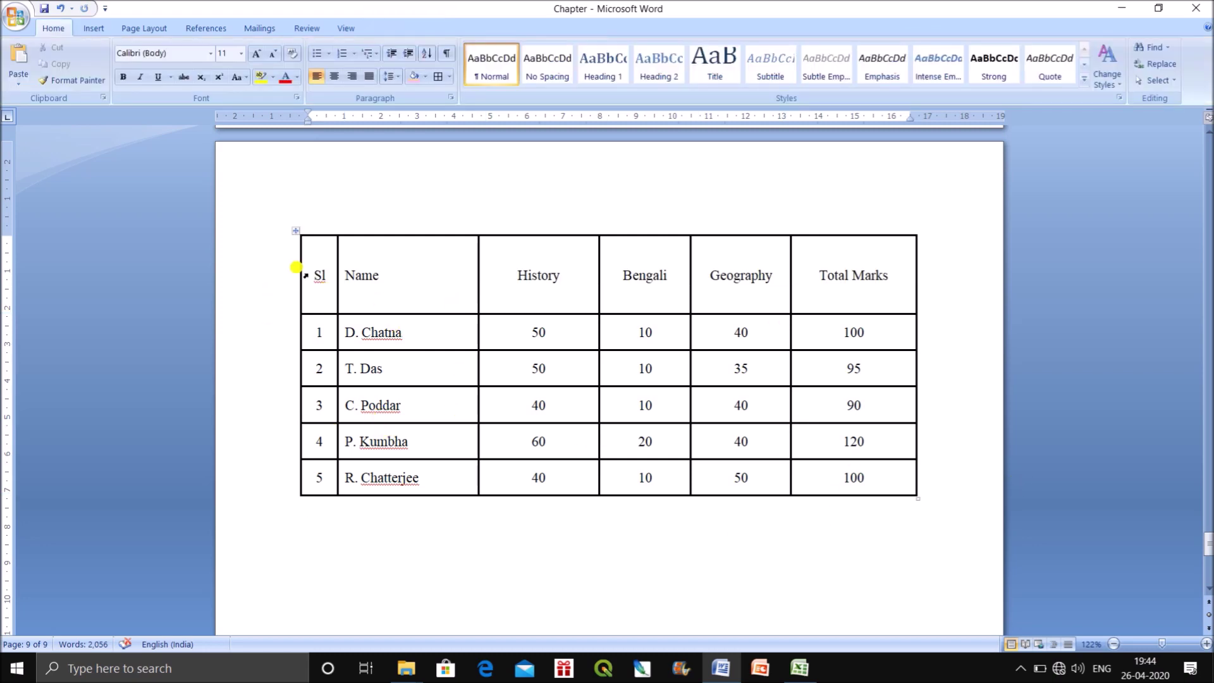
pyautogui.click(292, 229)
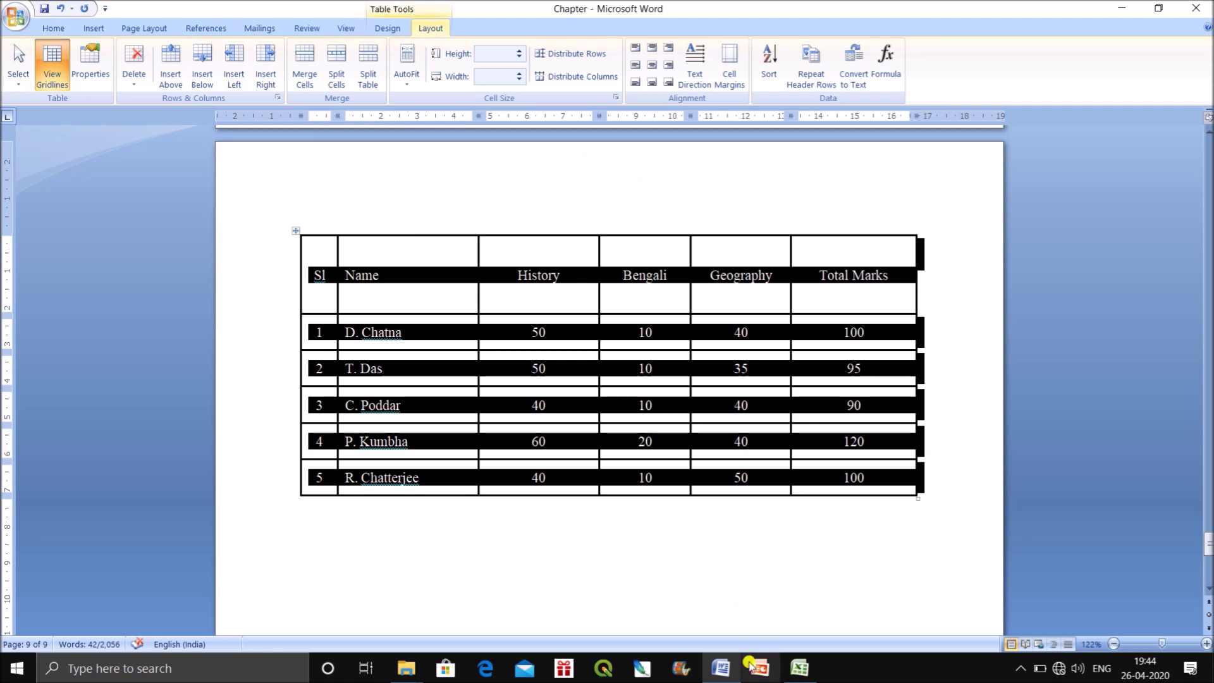
pyautogui.click(631, 188)
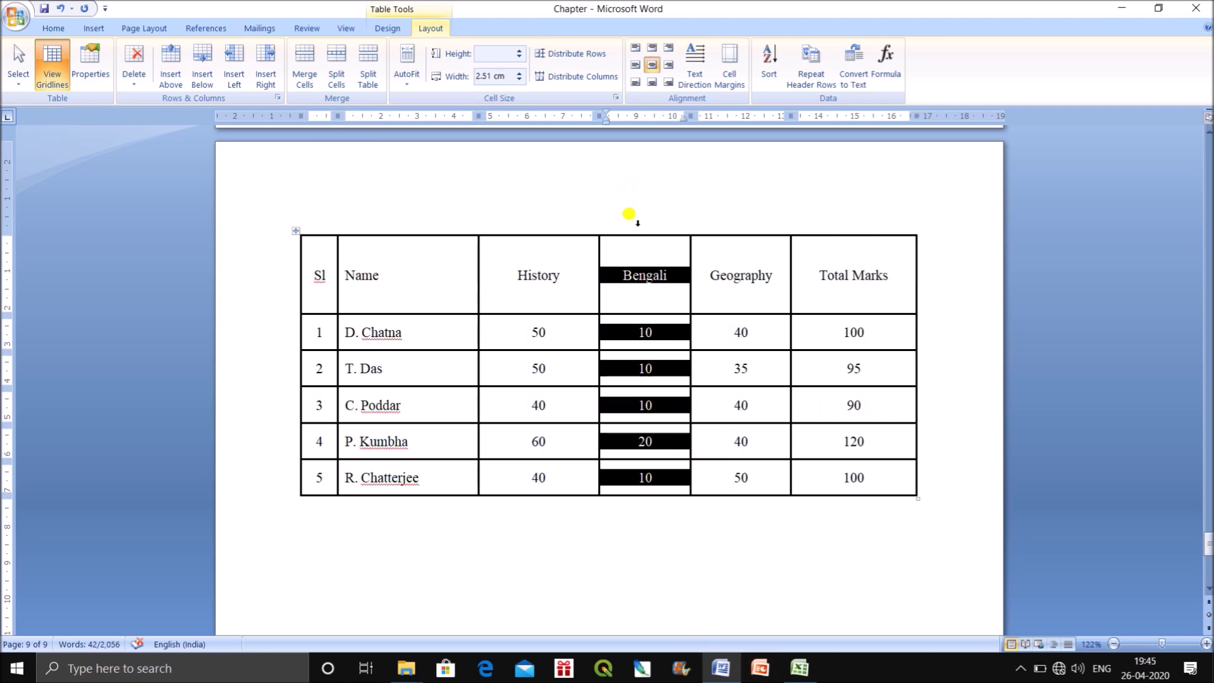
pyautogui.click(468, 511)
# Sort the student rows by the Name column as text in ascending order, without a header row
pyautogui.moveTo(351, 332); pyautogui.dragTo(402, 485)
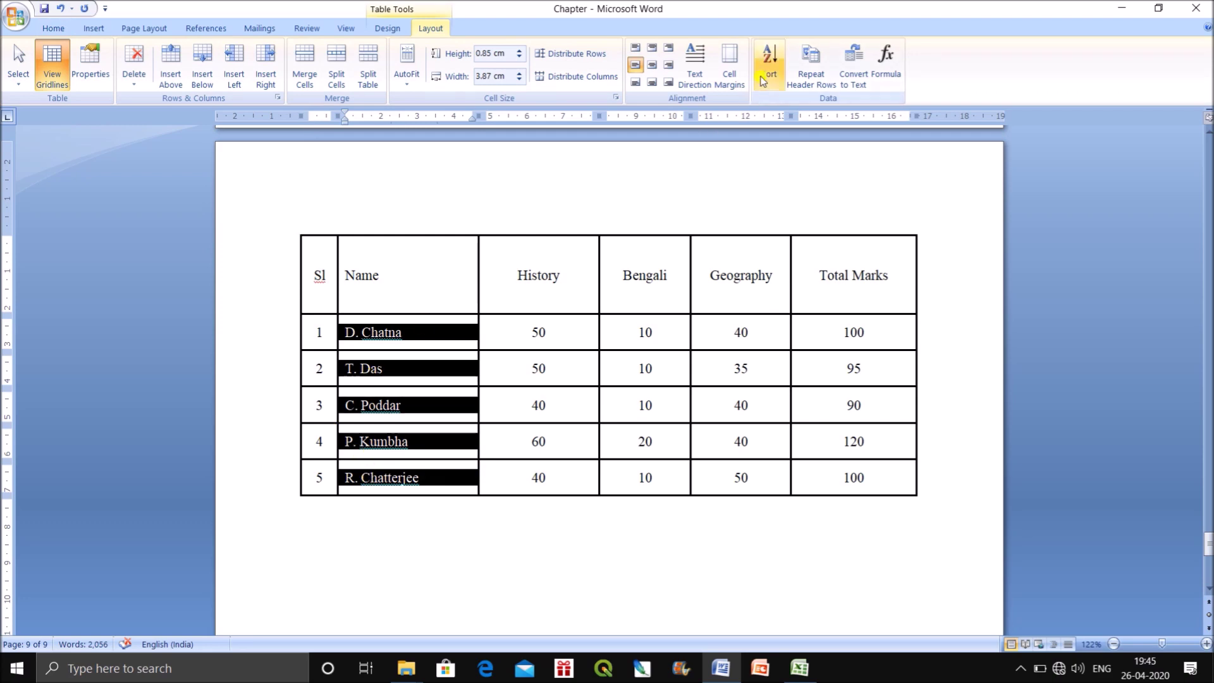
pyautogui.click(766, 76)
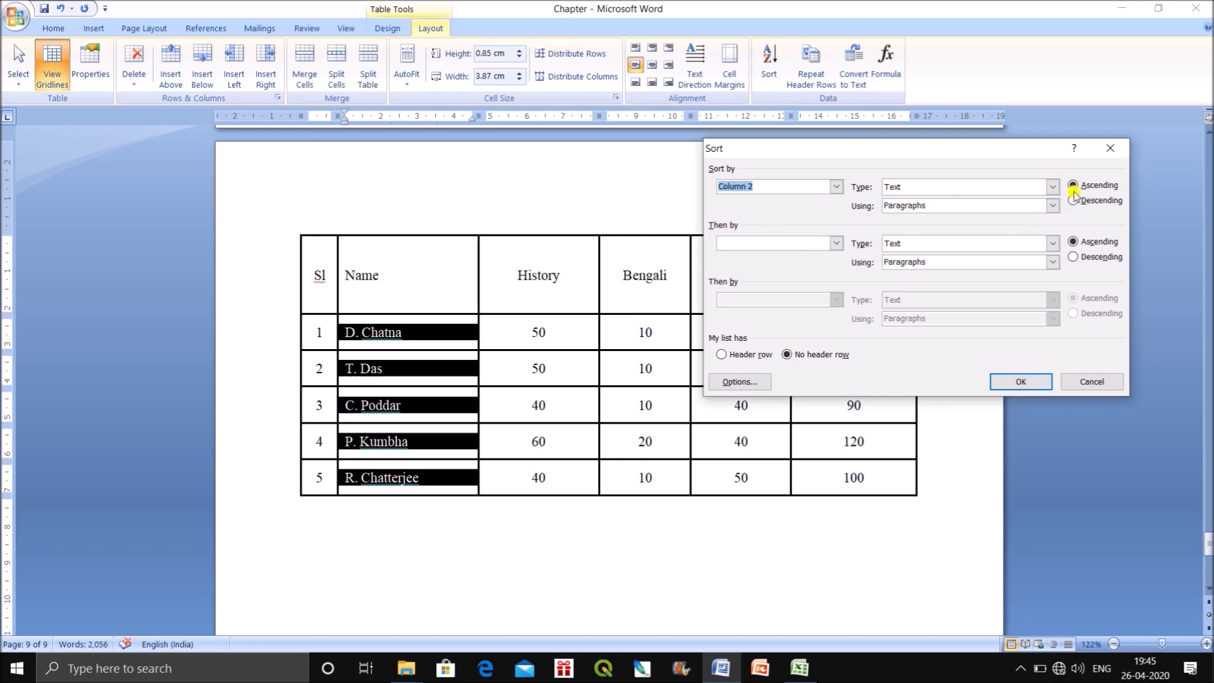
pyautogui.click(1030, 379)
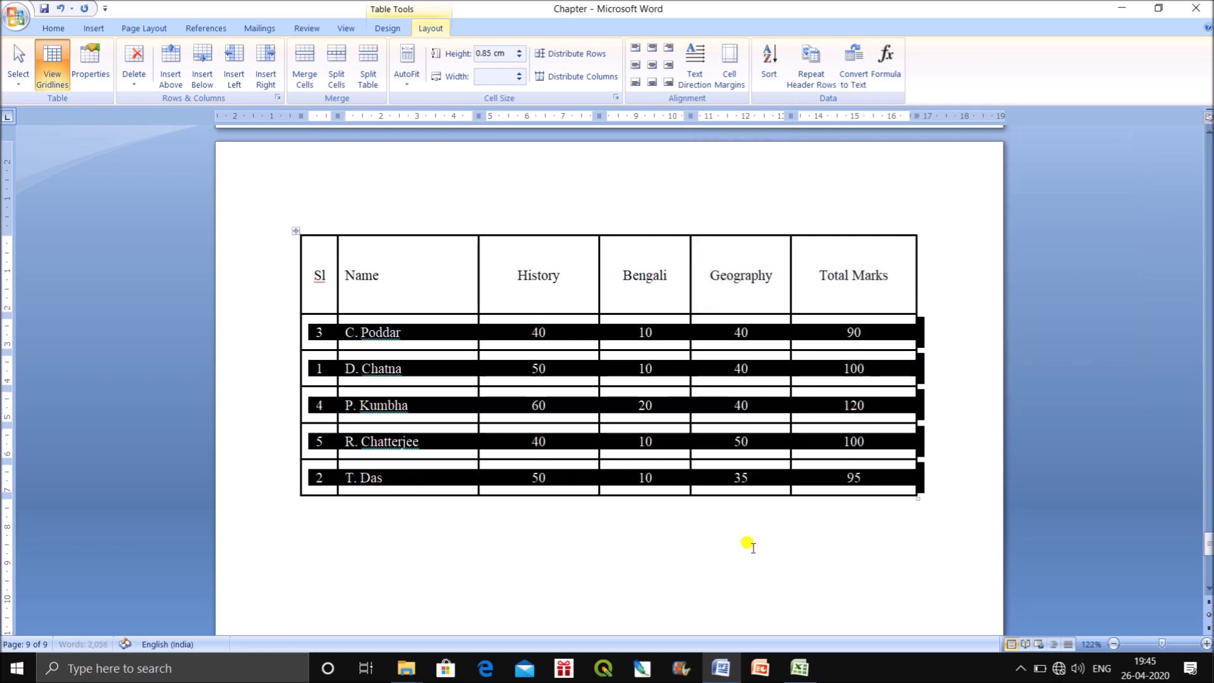
pyautogui.click(675, 597)
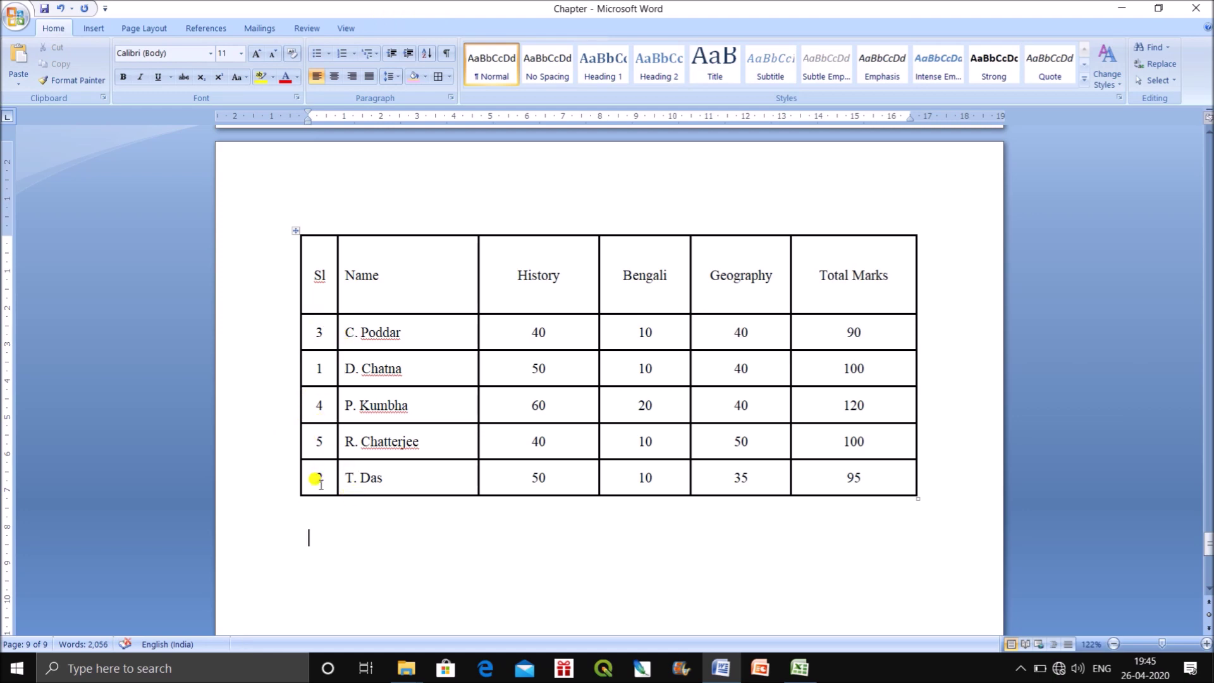
# Sort the student rows by the Sl column as numbers in ascending order, without a header row
pyautogui.moveTo(306, 323); pyautogui.dragTo(314, 479)
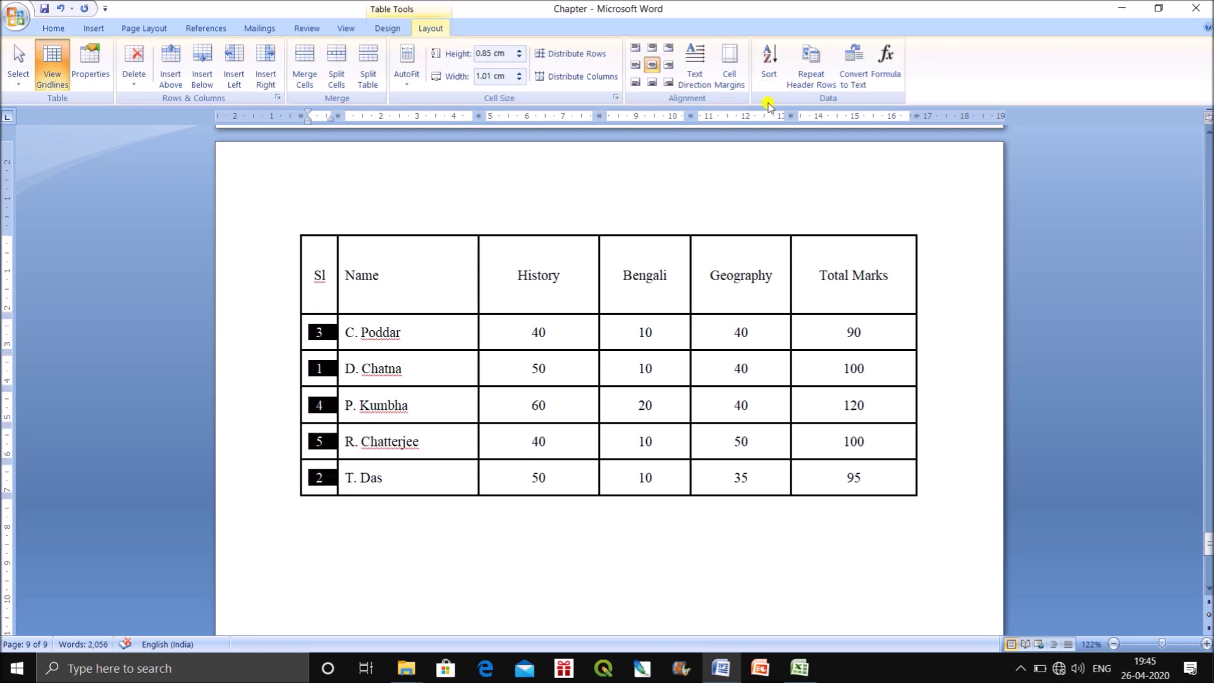
pyautogui.click(773, 69)
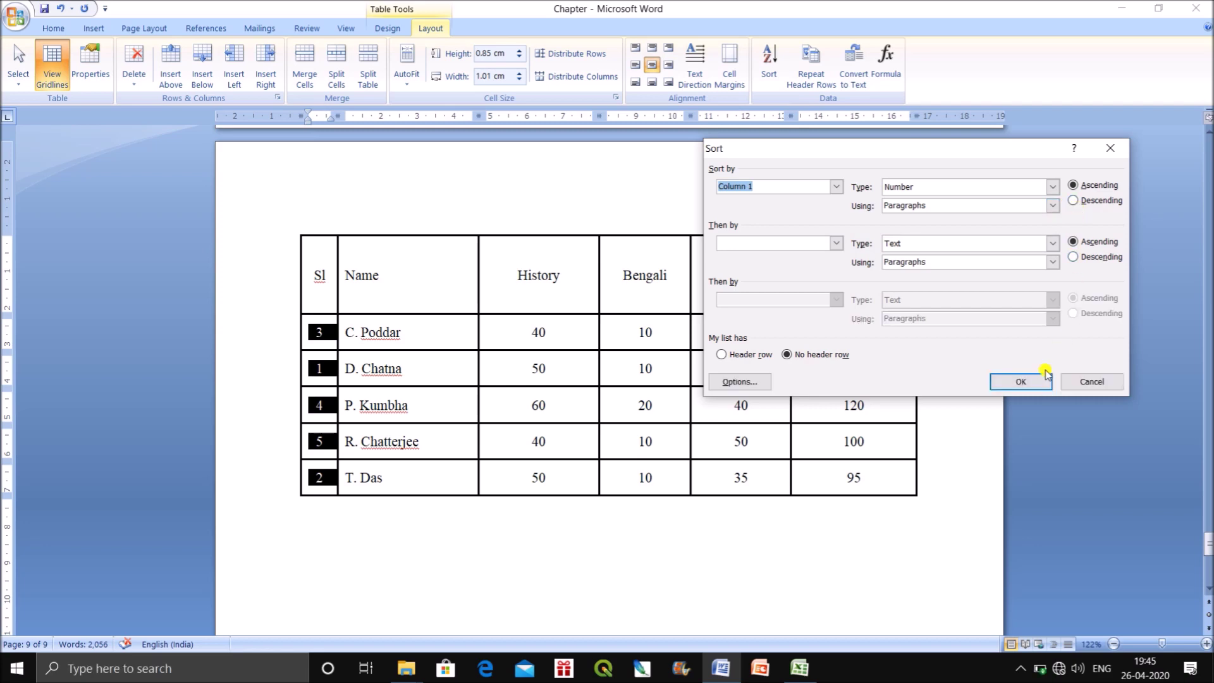
pyautogui.click(1022, 380)
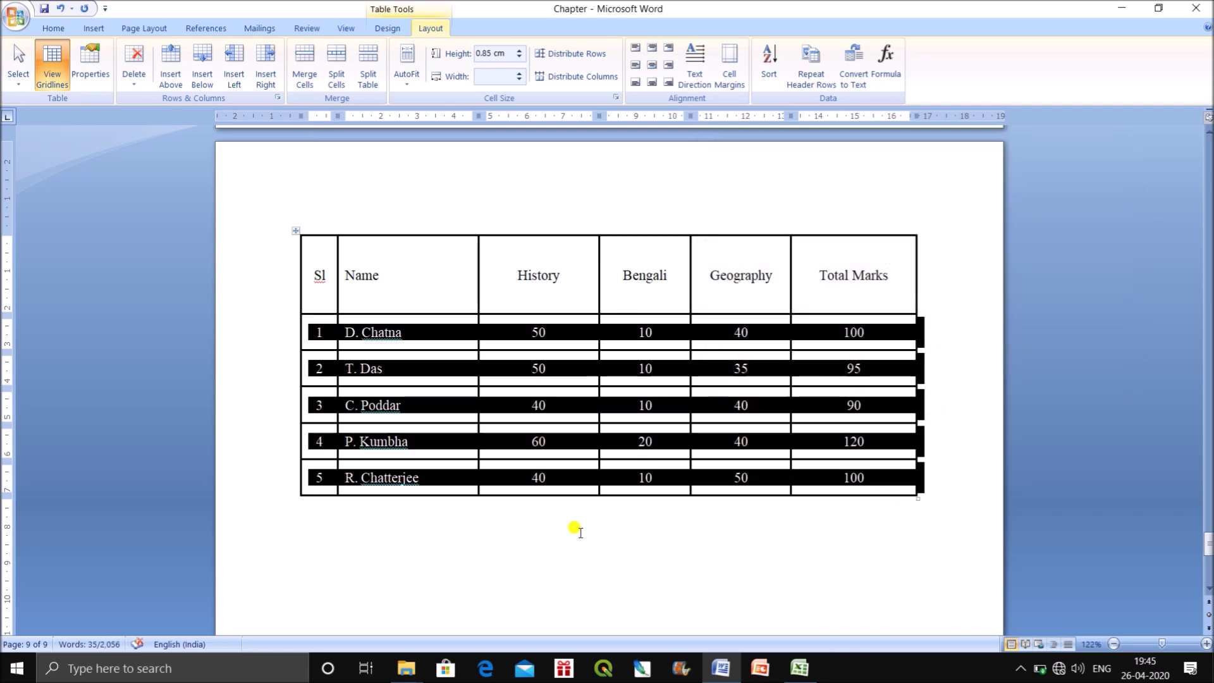
# Check in the table properties whether the header row is set to repeat at the top of each page
pyautogui.click(946, 296)
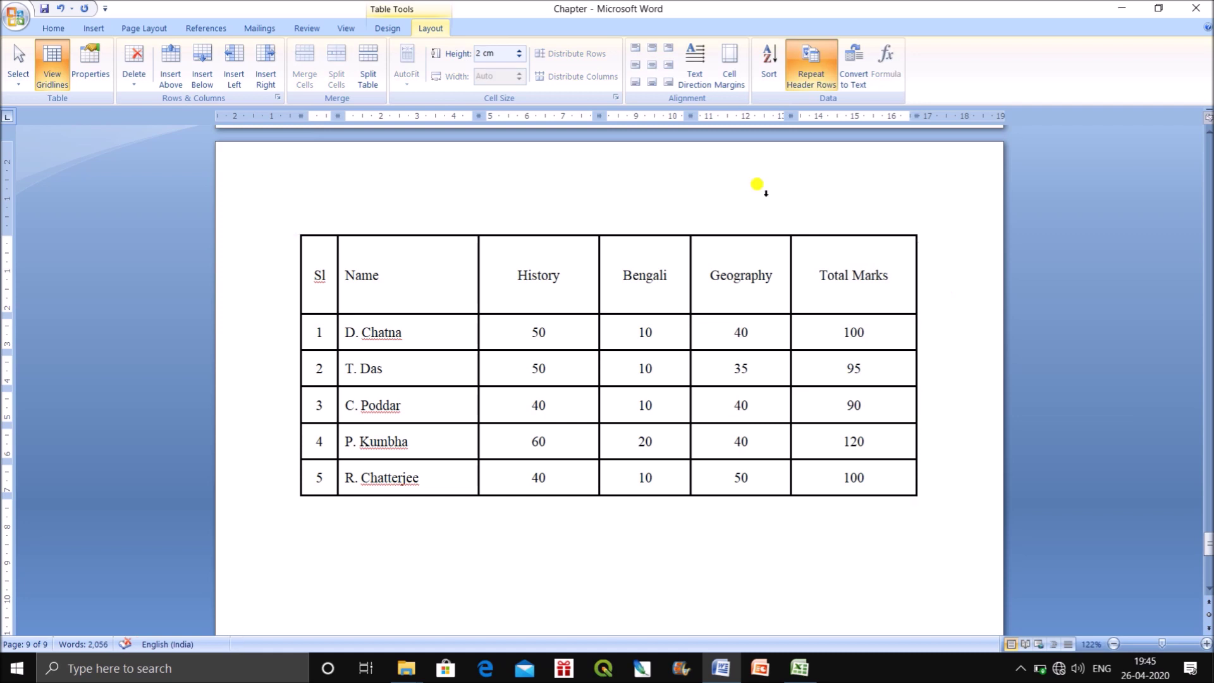
pyautogui.click(822, 81)
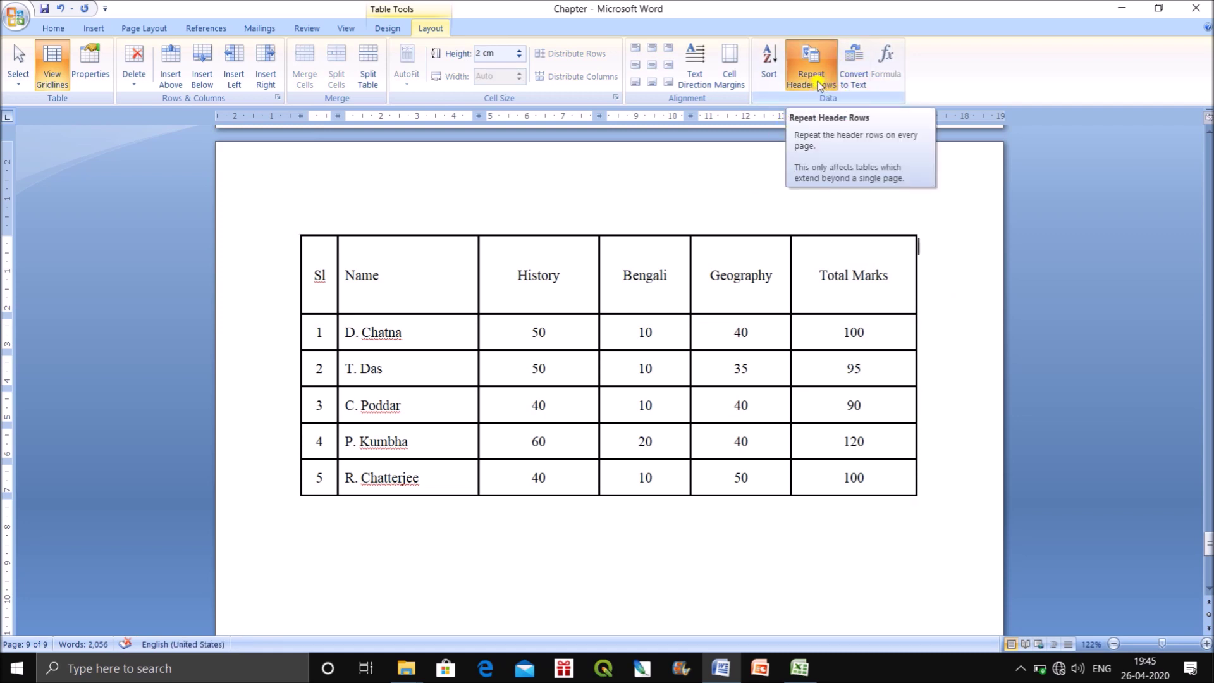
pyautogui.click(80, 64)
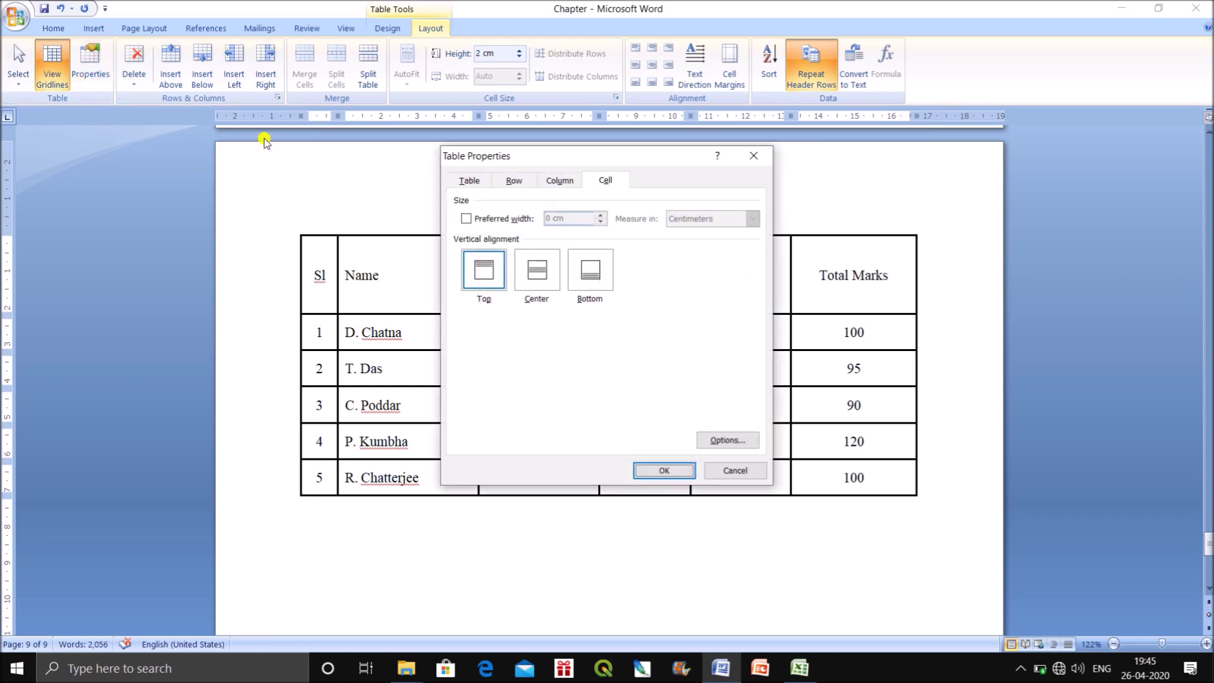
pyautogui.click(470, 180)
pyautogui.click(514, 181)
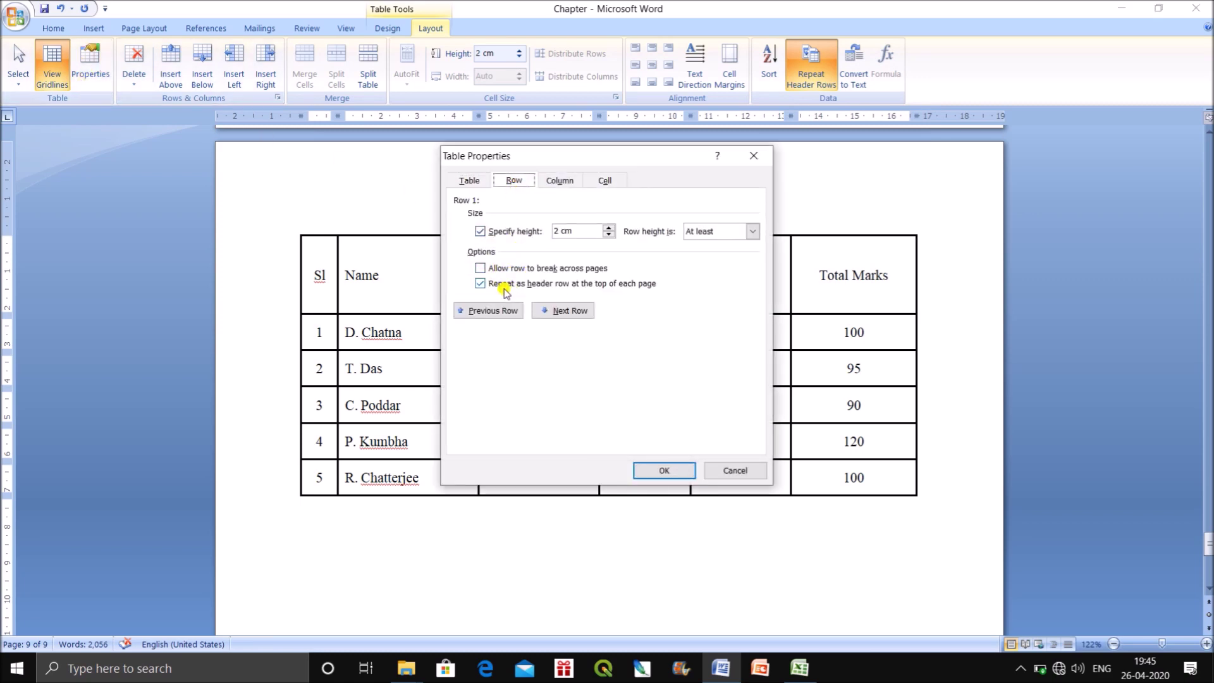
pyautogui.click(682, 471)
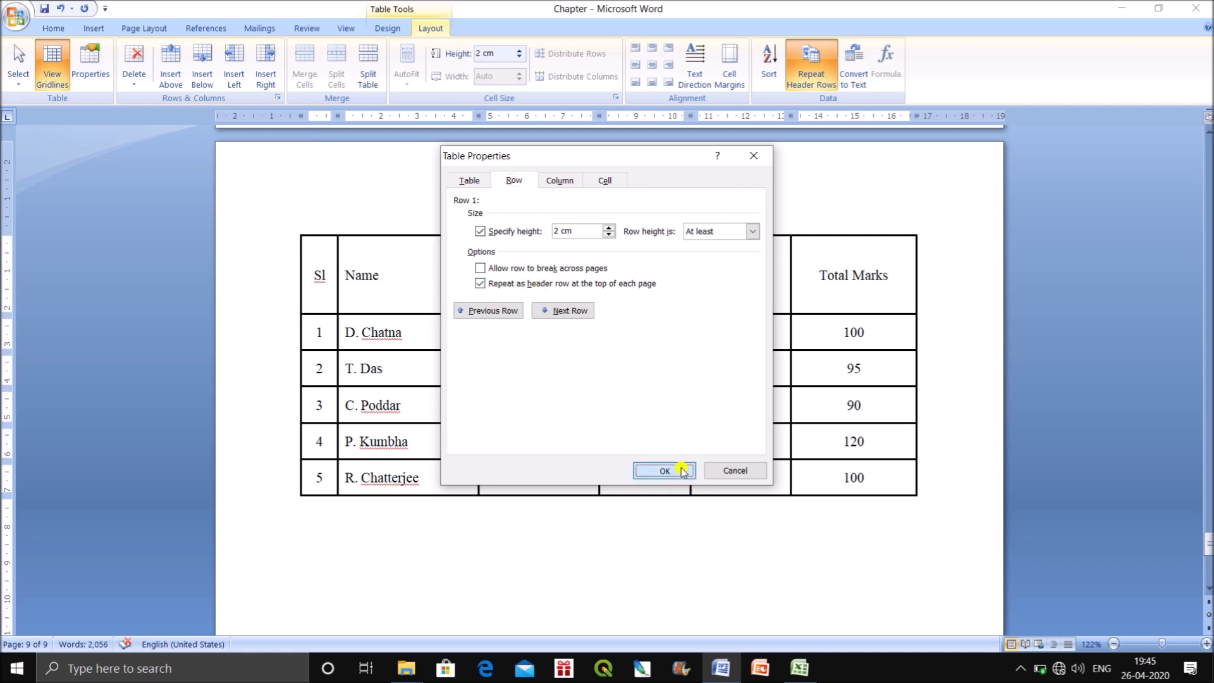
# Append blank rows one after another below student row 5 until the table continues onto the following page
pyautogui.click(920, 482)
pyautogui.press('Return')
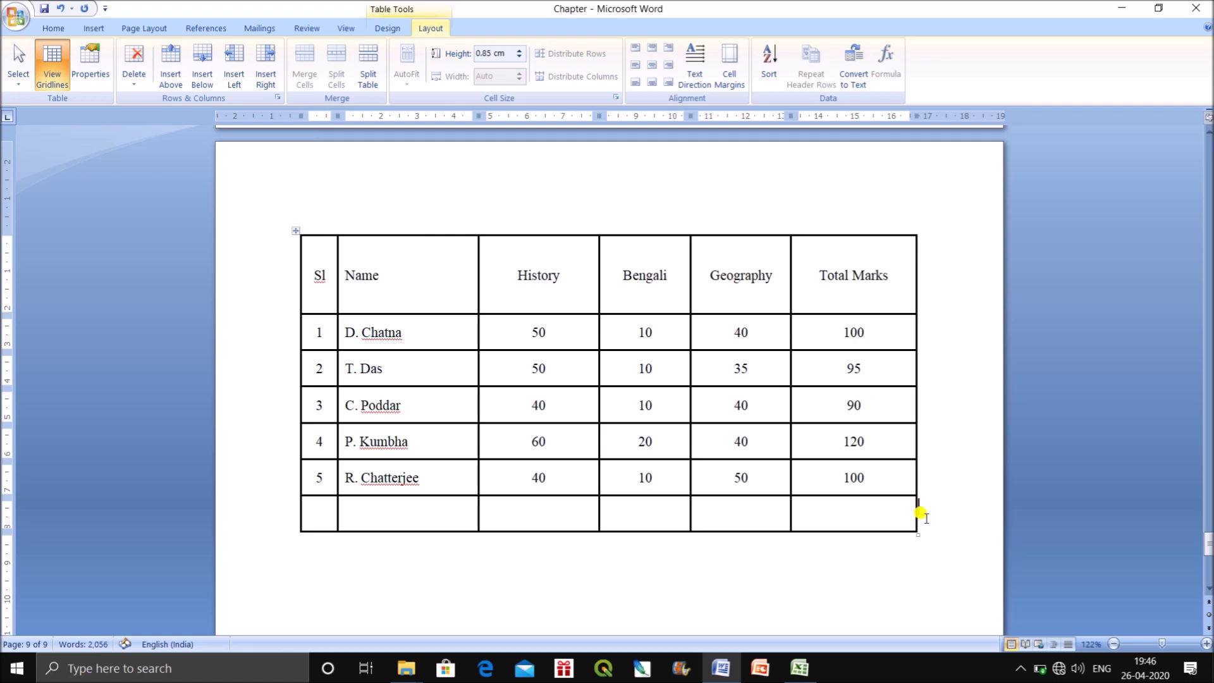
pyautogui.press('Return')
pyautogui.press('Return')
pyautogui.press('Return')
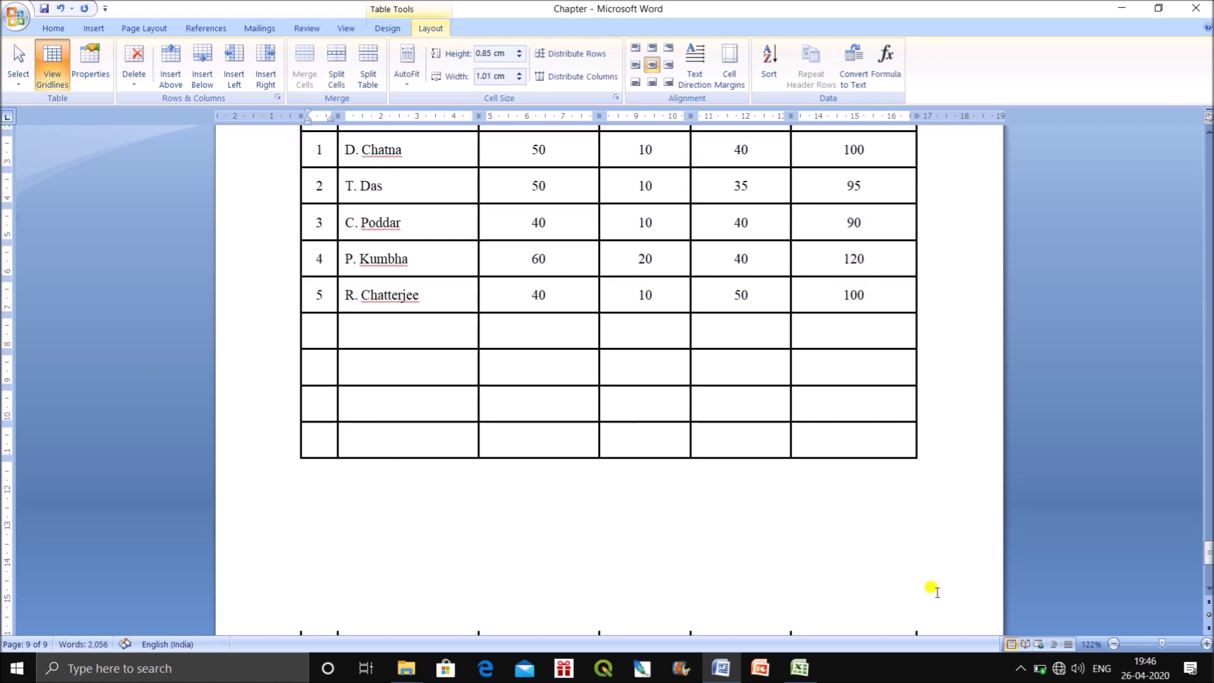
pyautogui.press('Return')
pyautogui.press('Down')
pyautogui.click(920, 472)
pyautogui.press('Return')
pyautogui.click(921, 523)
pyautogui.press('Return')
pyautogui.click(923, 550)
pyautogui.press('Return')
pyautogui.press('Return')
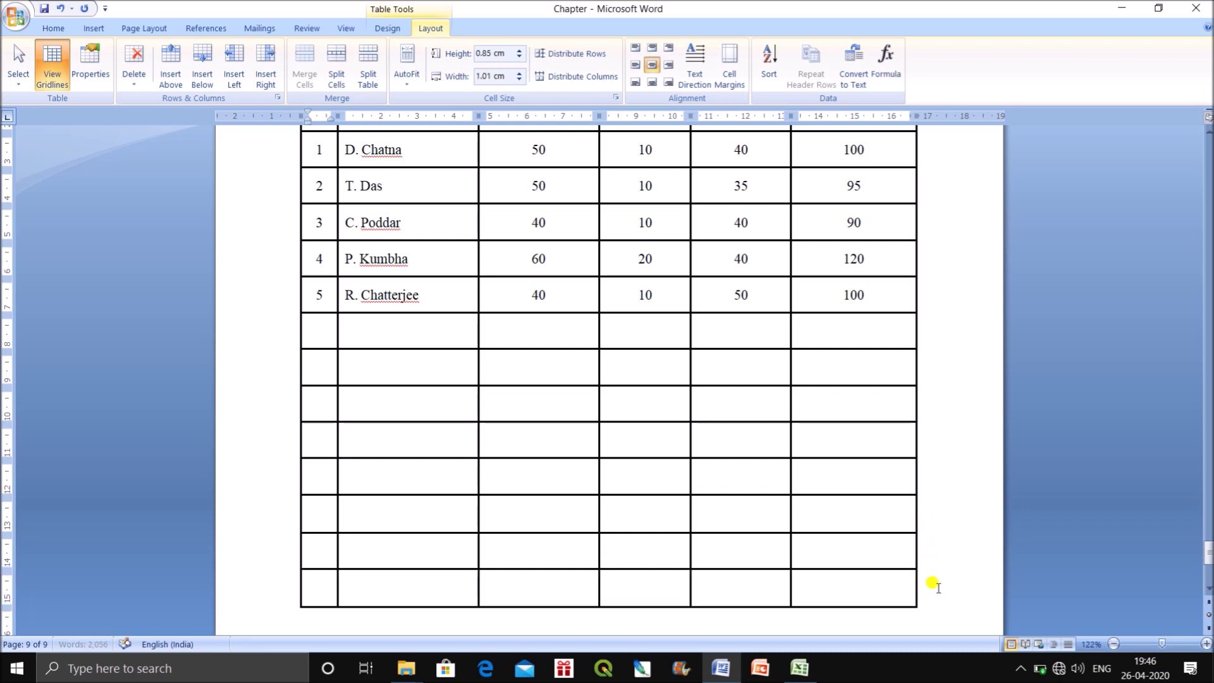
pyautogui.scroll(-2, 926, 568)
pyautogui.click(921, 497)
pyautogui.press('Return')
pyautogui.click(926, 524)
pyautogui.press('Return')
pyautogui.click(929, 559)
pyautogui.press('Return')
pyautogui.click(930, 577)
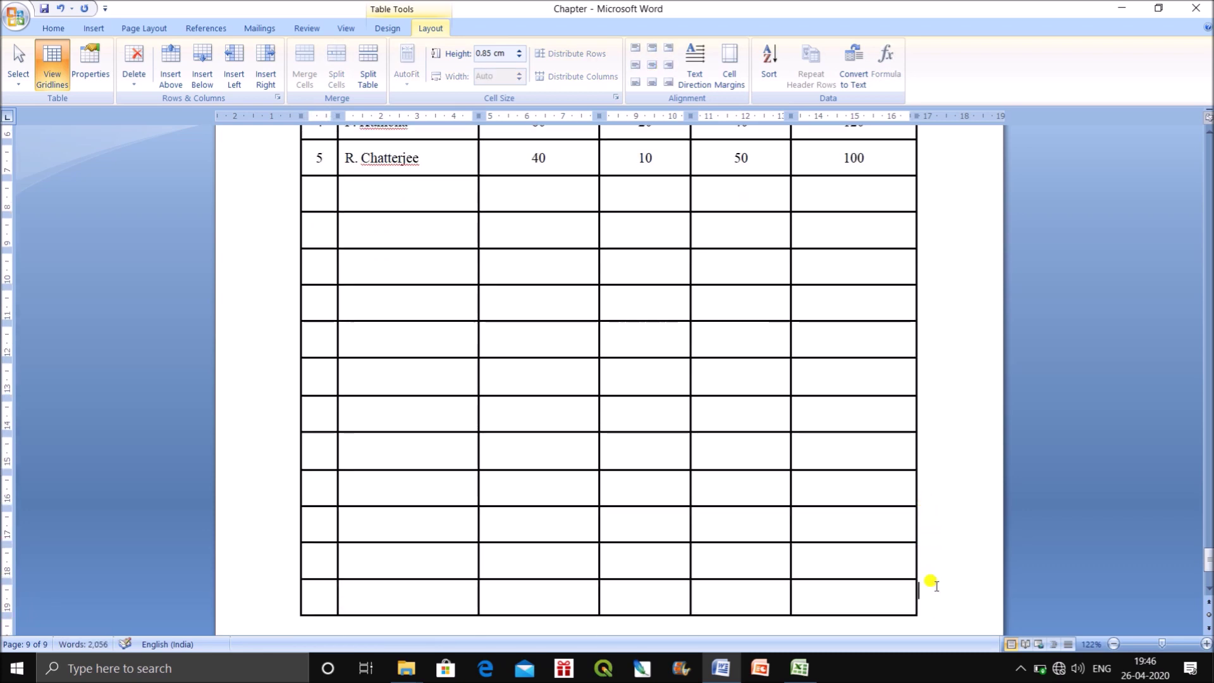
pyautogui.press('Return')
pyautogui.click(921, 509)
pyautogui.press('Return')
pyautogui.click(929, 544)
pyautogui.press('Return')
pyautogui.click(927, 572)
pyautogui.press('Return')
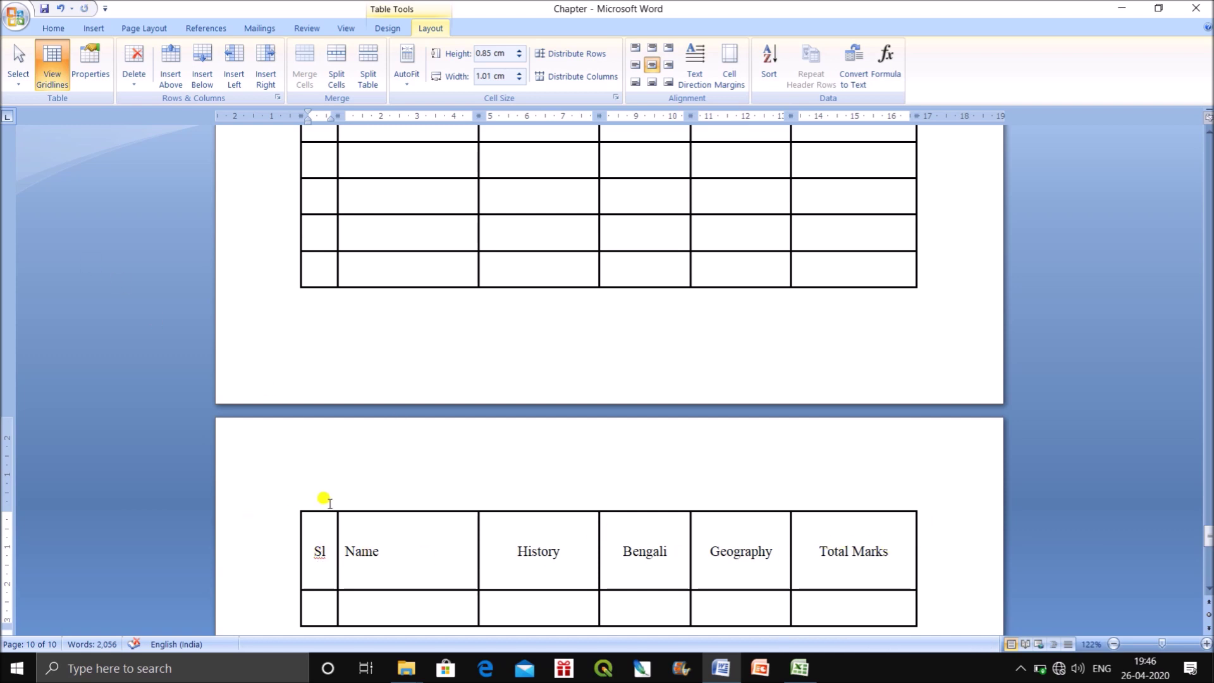
# Turn off repeating the header row at the top of each page for the whole table and check the following page
pyautogui.scroll(10, 316, 493)
pyautogui.click(295, 204)
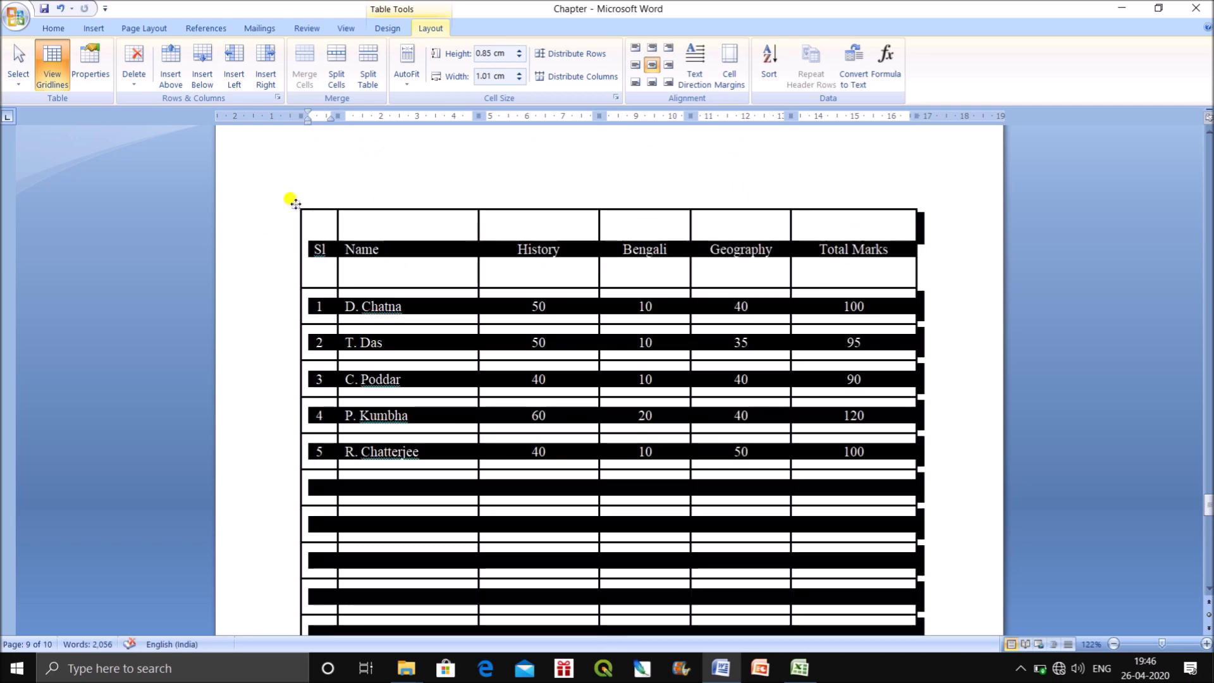
pyautogui.click(90, 64)
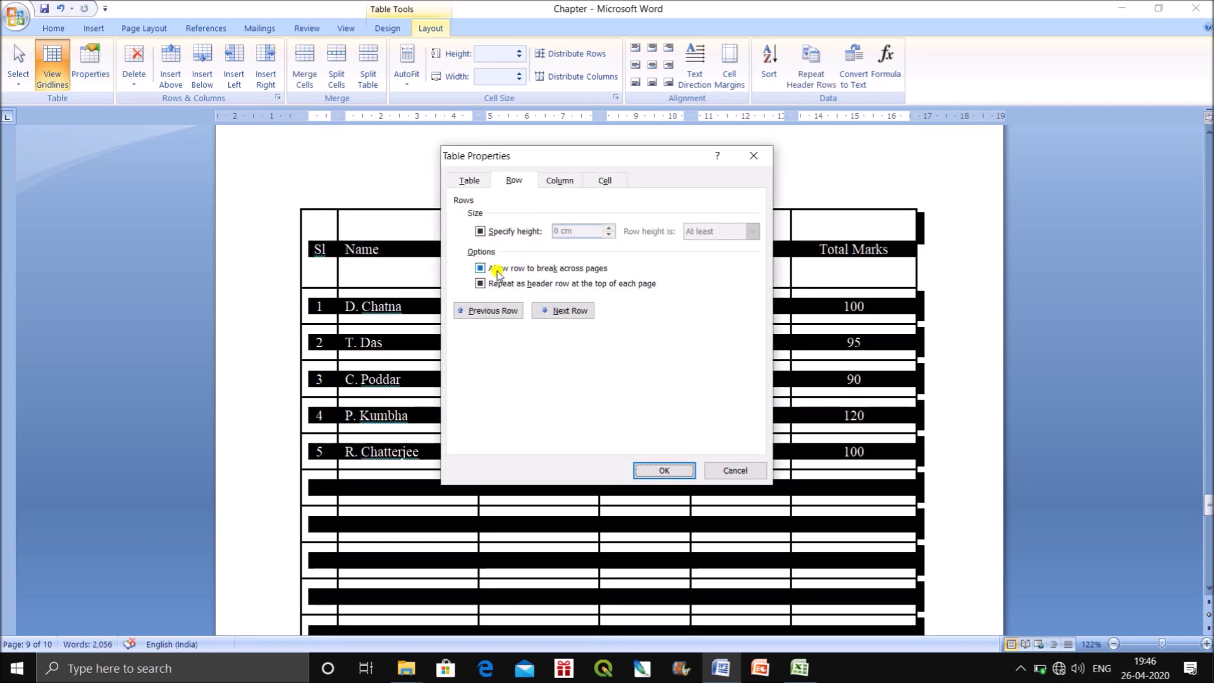
pyautogui.click(480, 284)
pyautogui.click(678, 472)
pyautogui.scroll(-10, 682, 455)
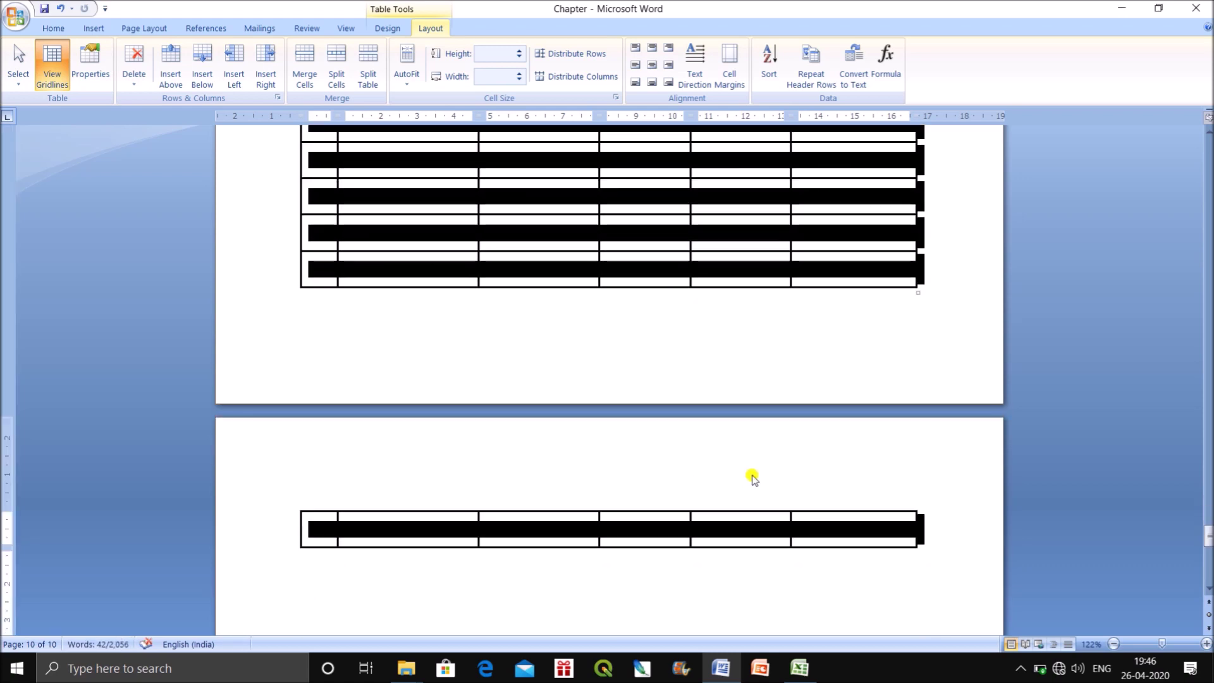
# Set the header row with Sl to Total Marks to repeat on every page and check the following page
pyautogui.scroll(15, 753, 479)
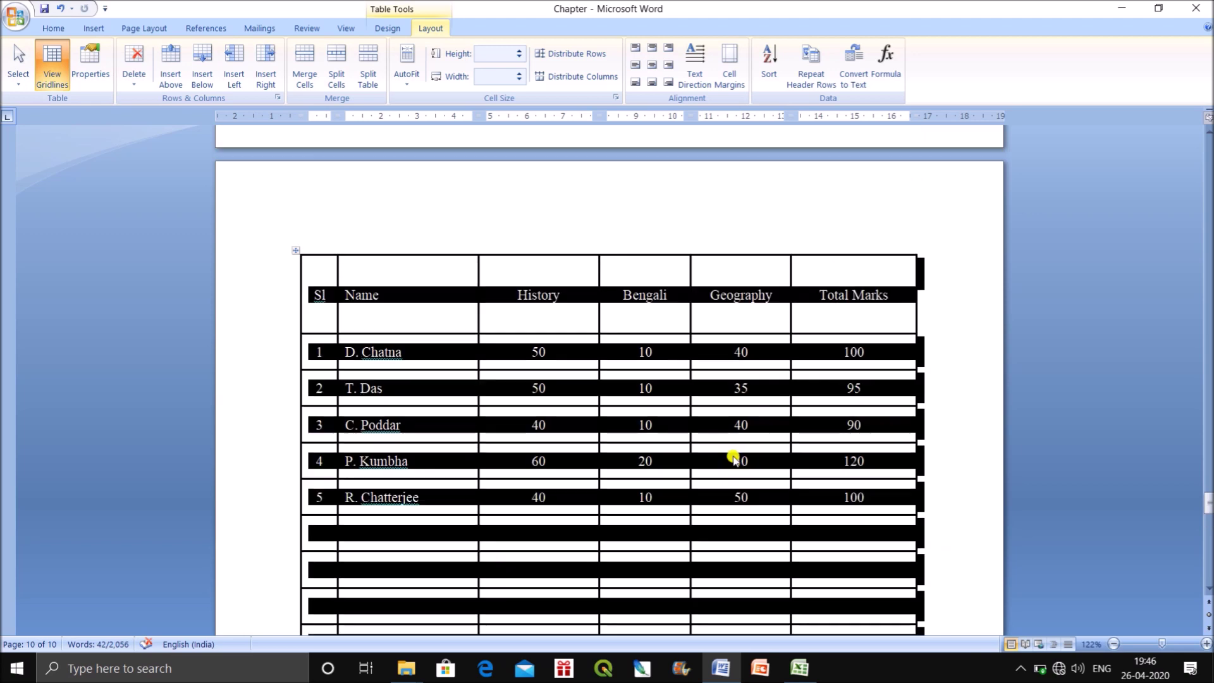
pyautogui.click(959, 305)
pyautogui.moveTo(302, 309); pyautogui.dragTo(863, 303)
pyautogui.moveTo(332, 292); pyautogui.dragTo(842, 306)
pyautogui.click(811, 67)
pyautogui.scroll(-12, 764, 374)
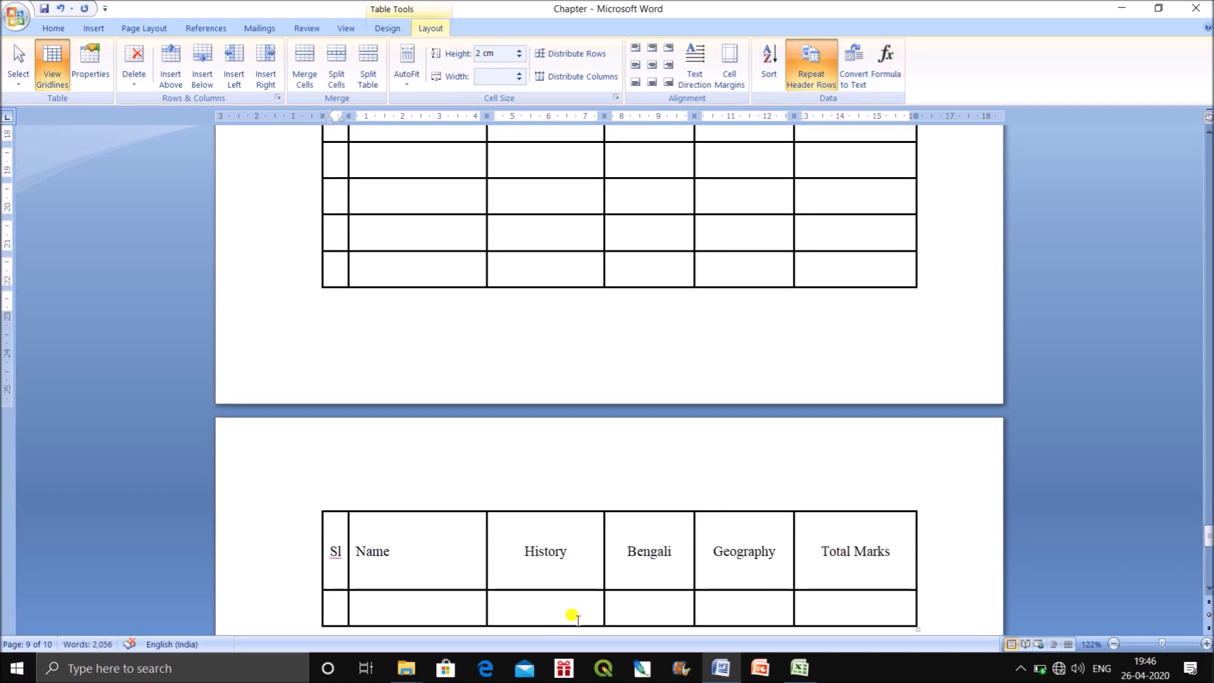
# Undo the header-repeat changes and all added blank rows so the table ends at student row 5
pyautogui.scroll(12, 554, 617)
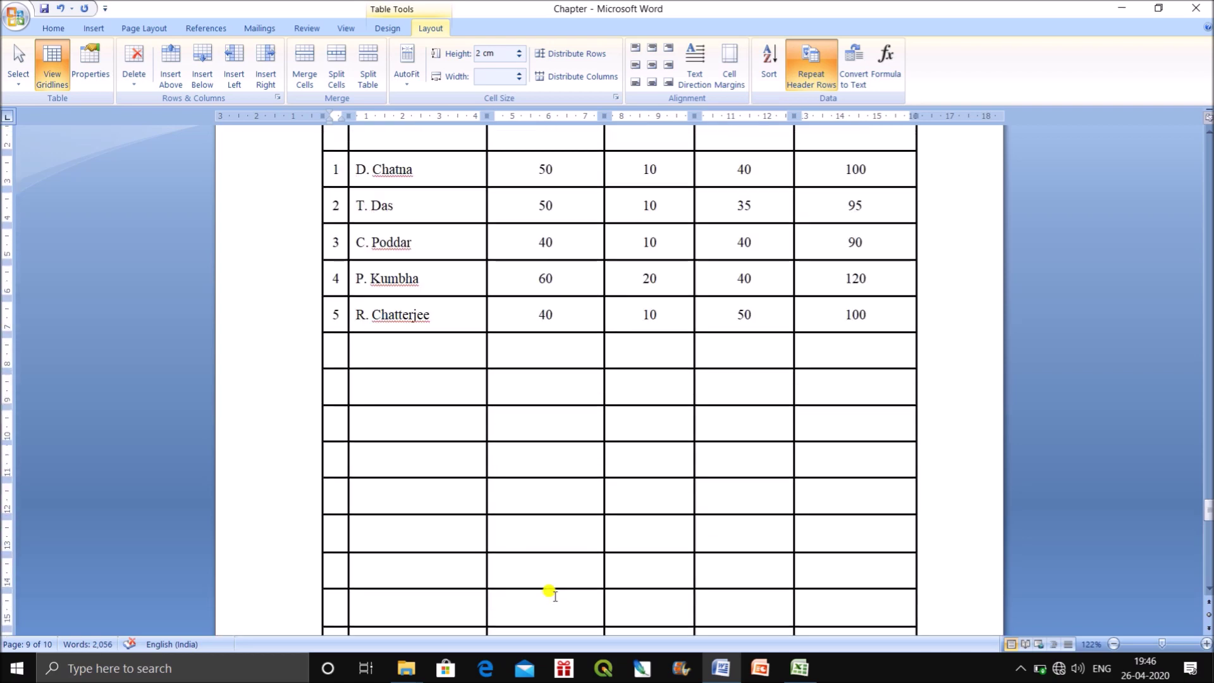
pyautogui.scroll(2, 549, 592)
pyautogui.scroll(-10, 549, 591)
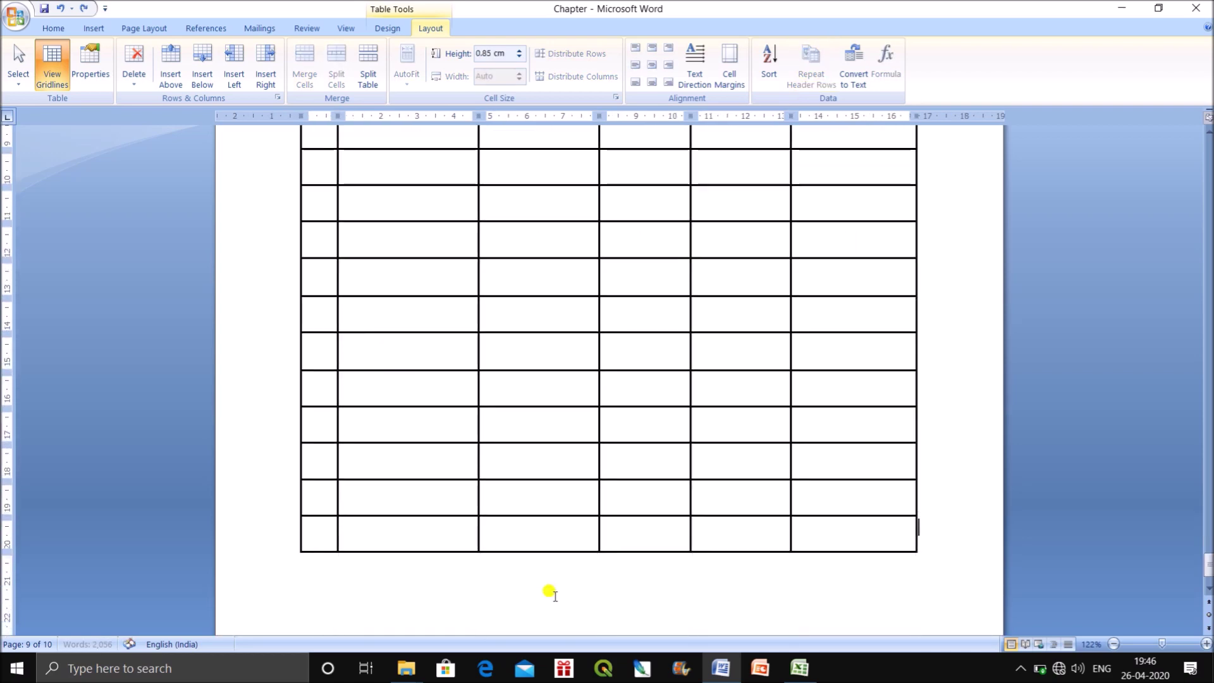
pyautogui.hotkey('ctrl', 'z')
pyautogui.hotkey('ctrl', 'z')
pyautogui.hotkey('ctrl', 'z')
pyautogui.hotkey('ctrl', 'z')
pyautogui.hotkey('ctrl', 'z')
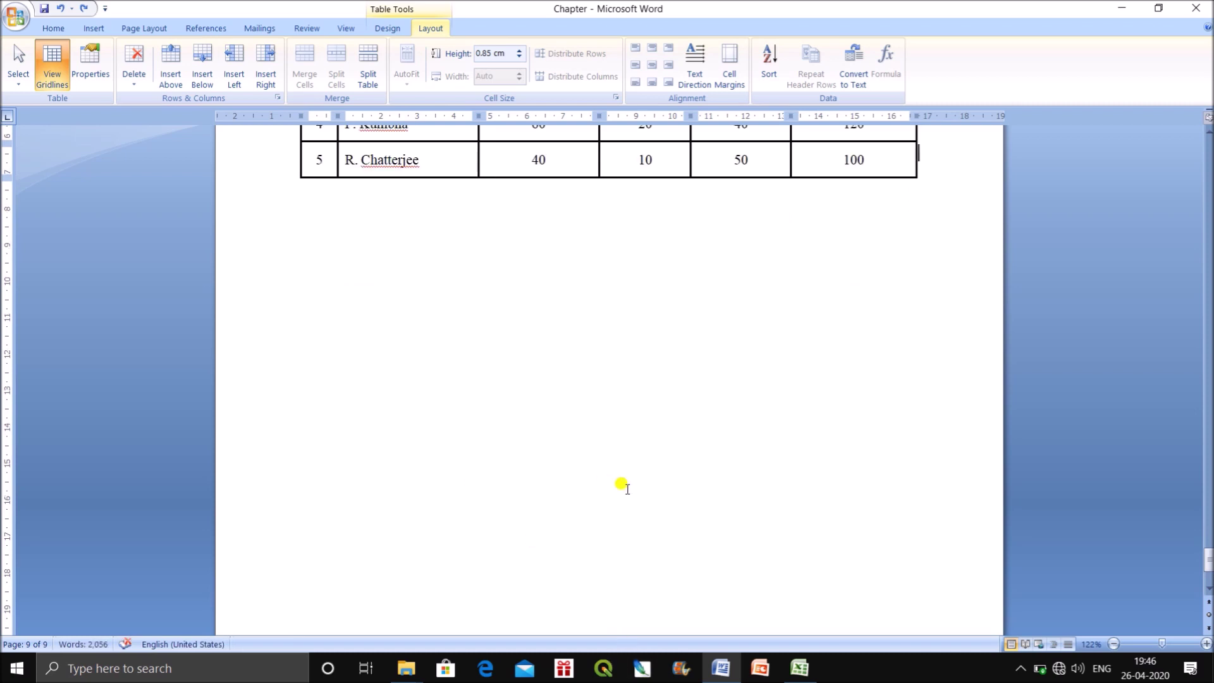
# Try converting the whole marks table to text separated by paragraph marks, and undo the conversion
pyautogui.scroll(8, 623, 475)
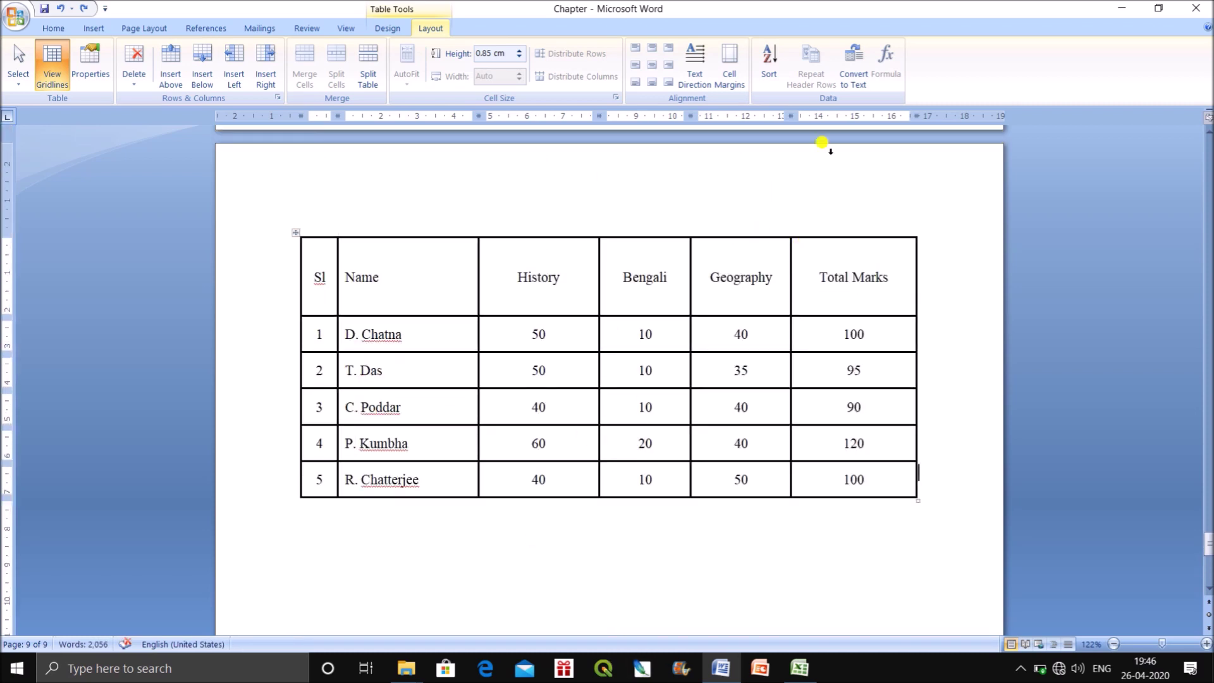
pyautogui.moveTo(310, 244); pyautogui.dragTo(832, 467)
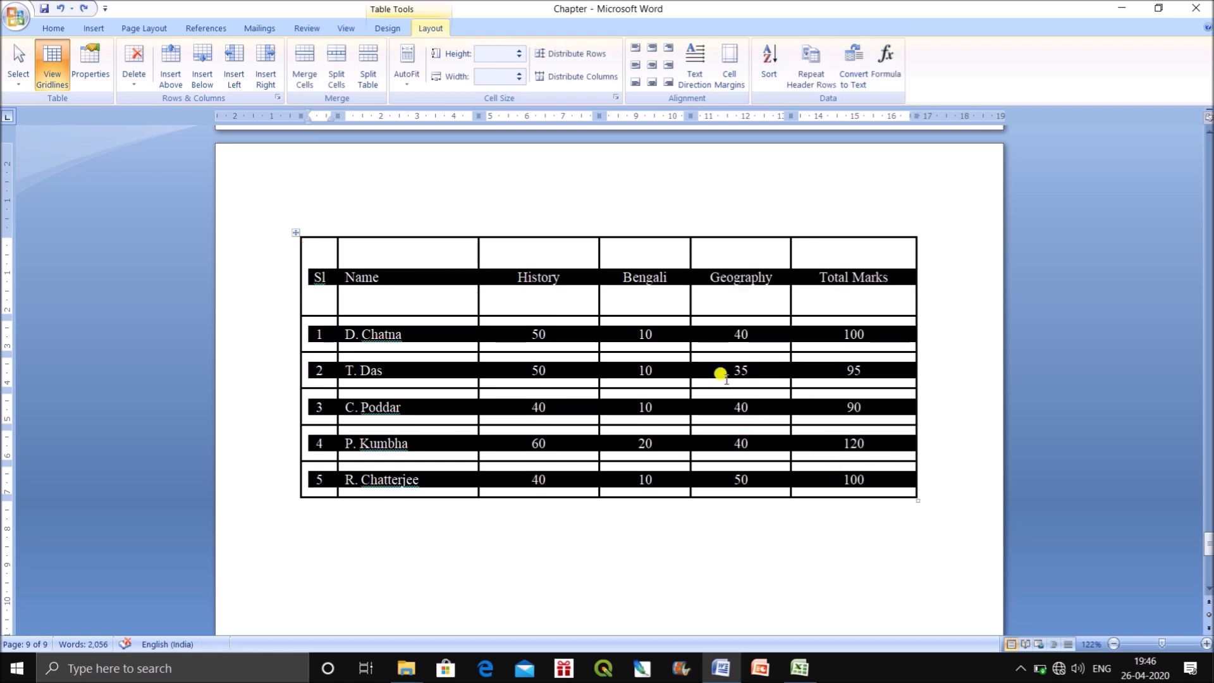
pyautogui.click(858, 70)
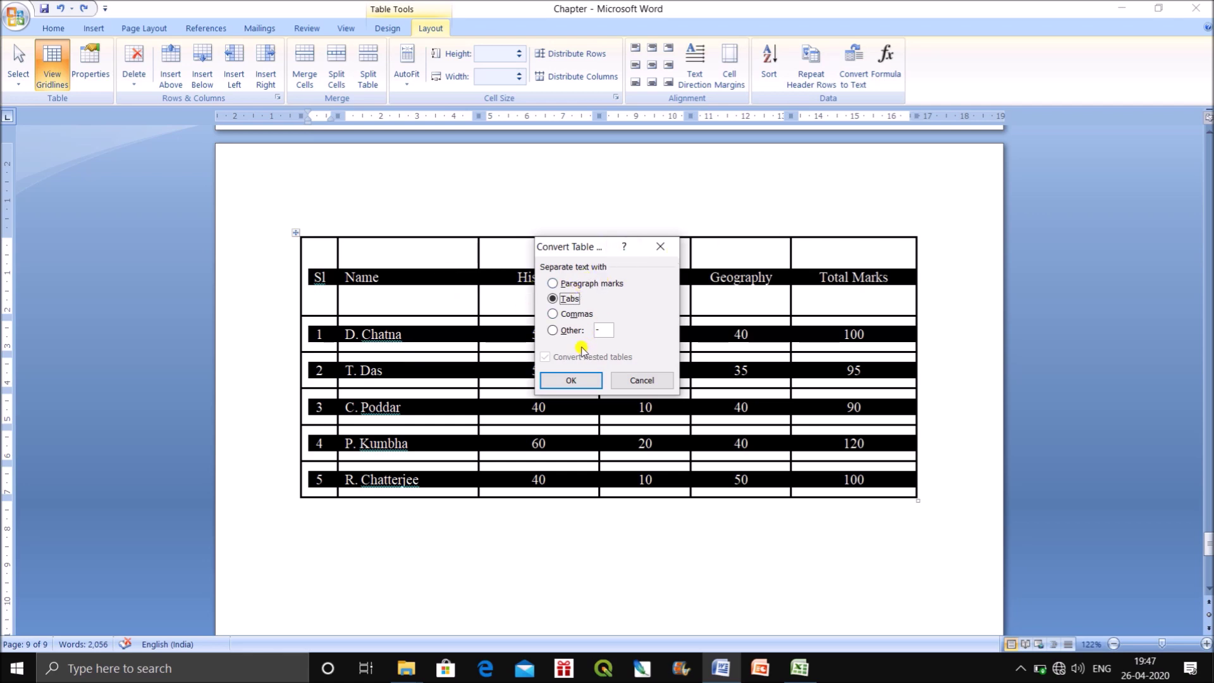
pyautogui.click(557, 284)
pyautogui.click(585, 379)
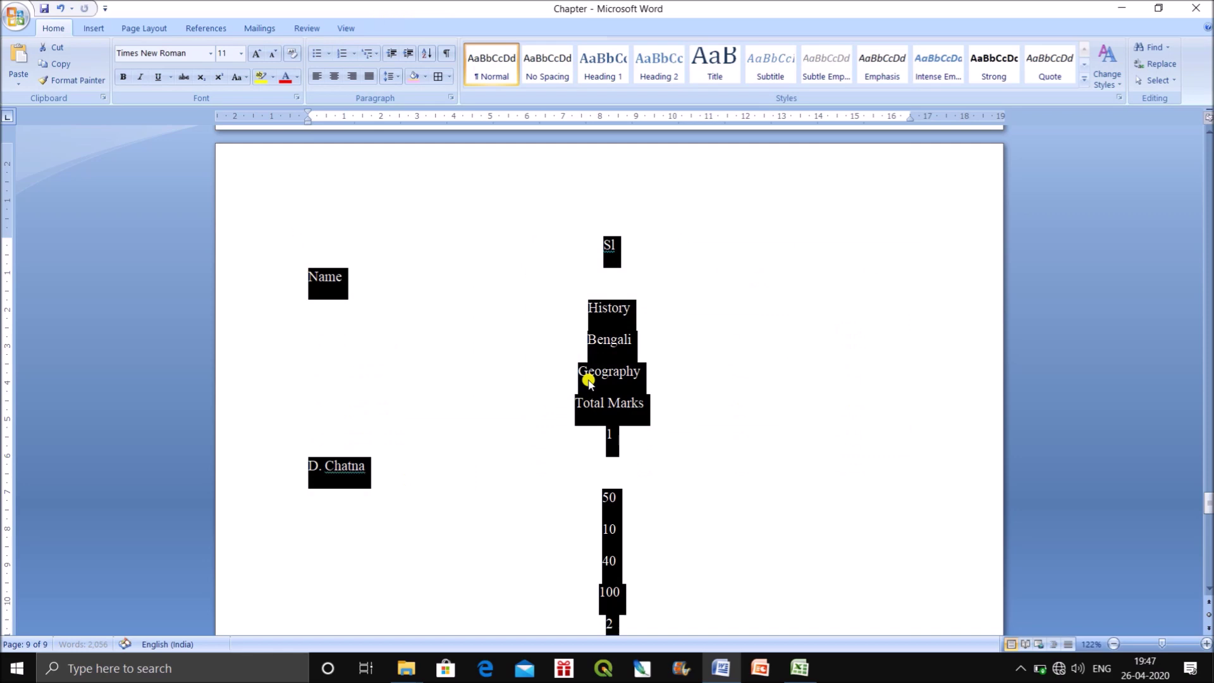
pyautogui.click(588, 382)
pyautogui.hotkey('ctrl', 'z')
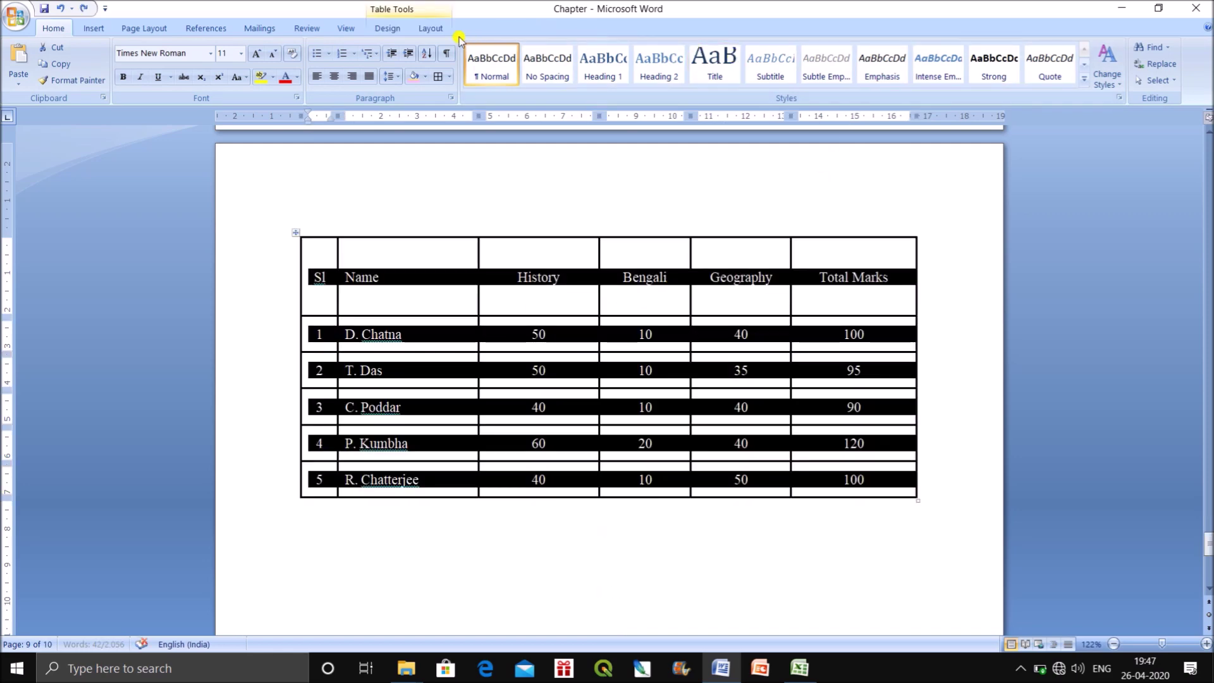
# Convert the whole marks table to text separated by commas
pyautogui.click(431, 28)
pyautogui.click(853, 64)
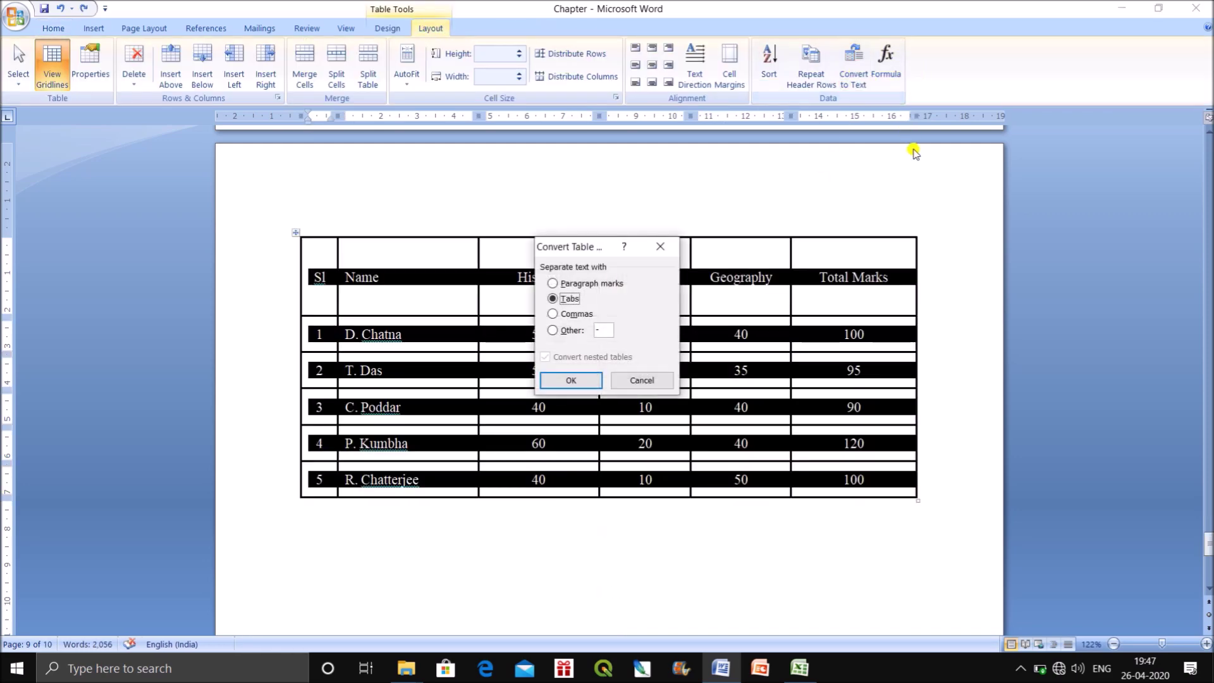
pyautogui.click(555, 314)
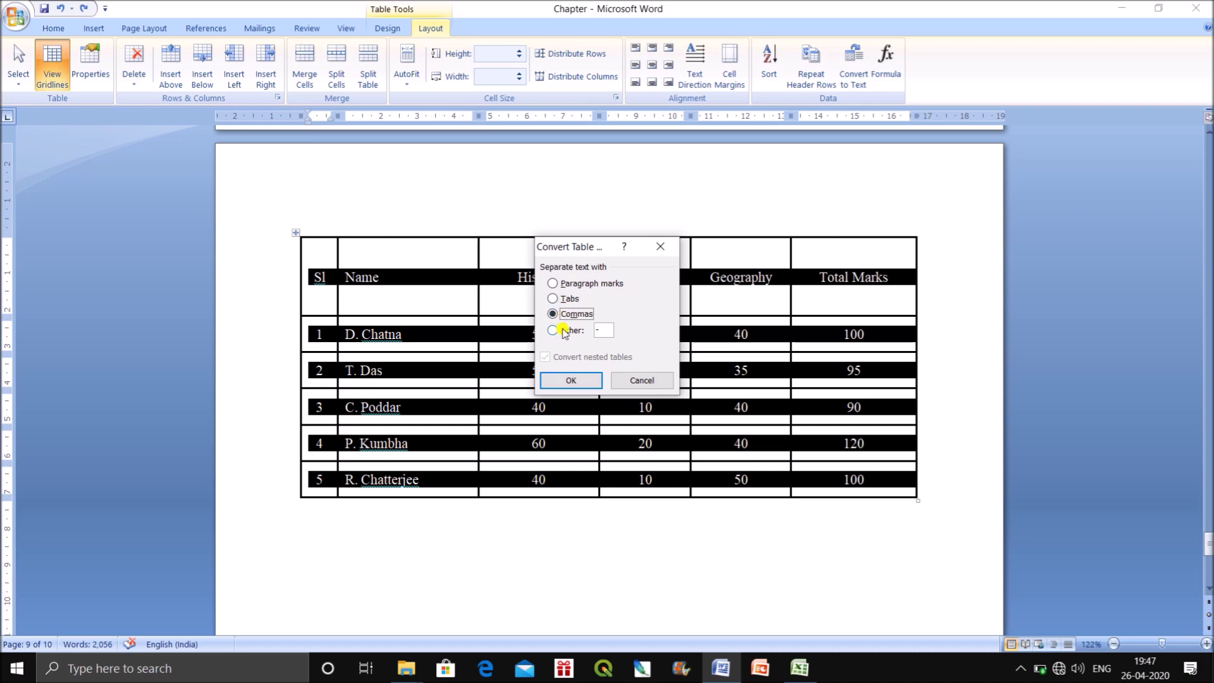
pyautogui.click(567, 380)
pyautogui.click(691, 468)
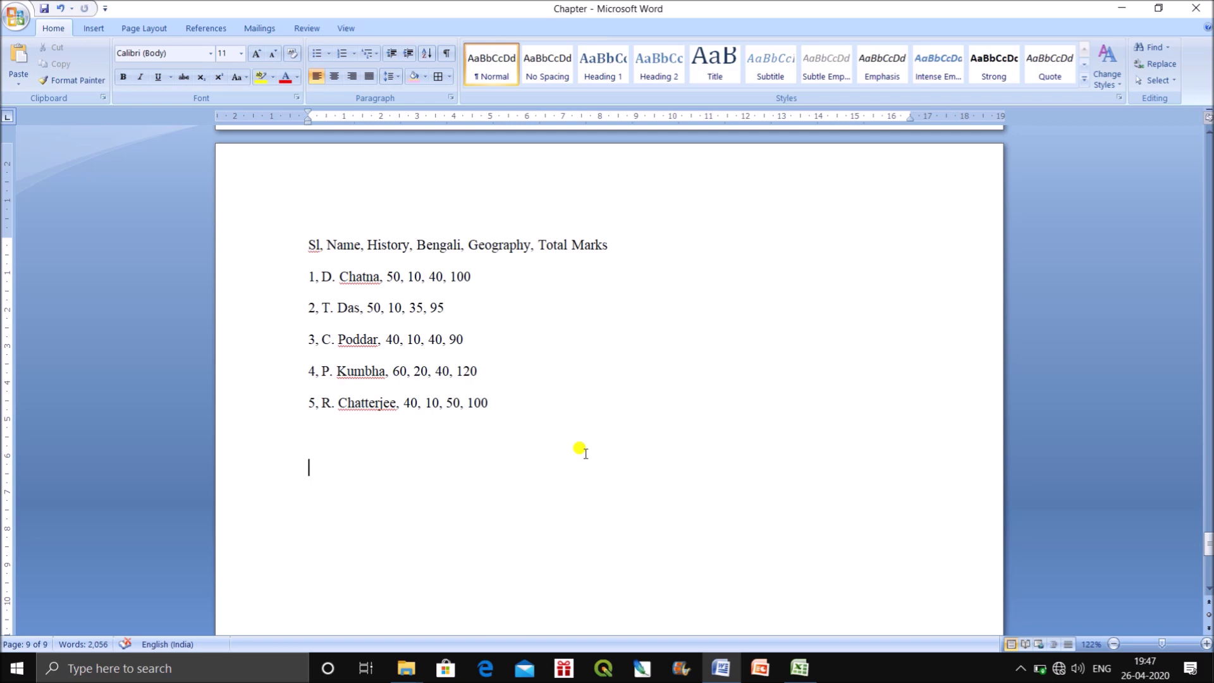
# Convert the six comma-separated lines to a table with 6 columns, automatic fixed column width and commas as separator
pyautogui.click(94, 28)
pyautogui.click(121, 86)
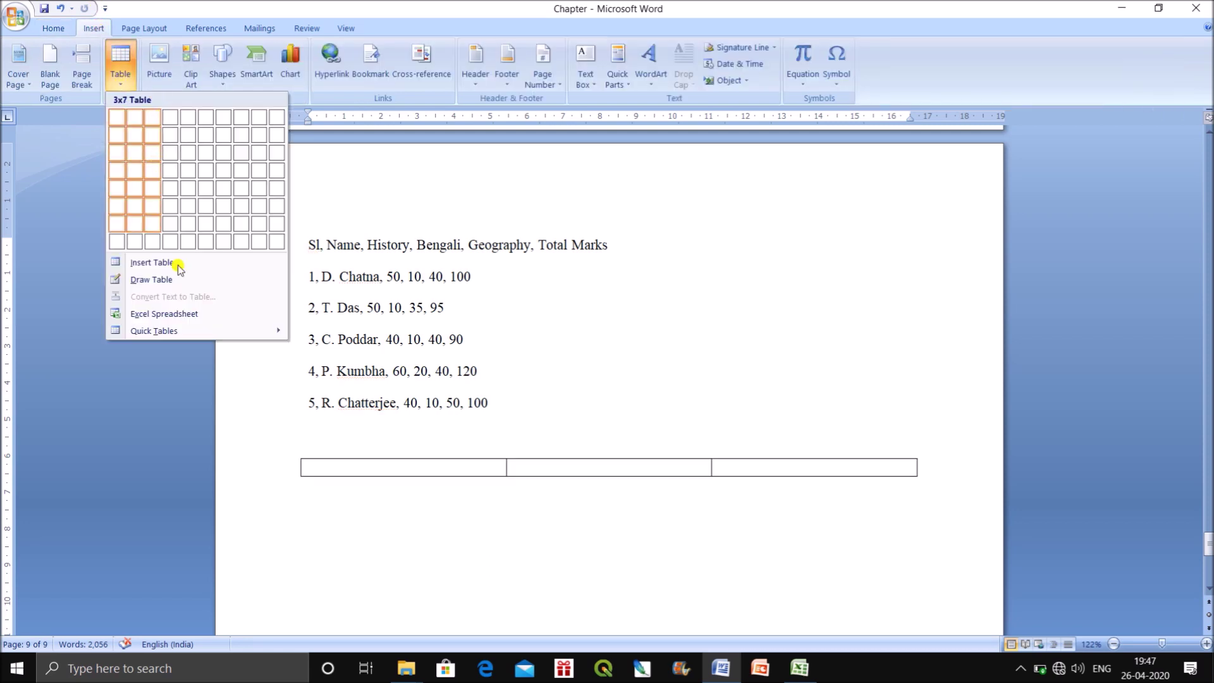
pyautogui.click(484, 393)
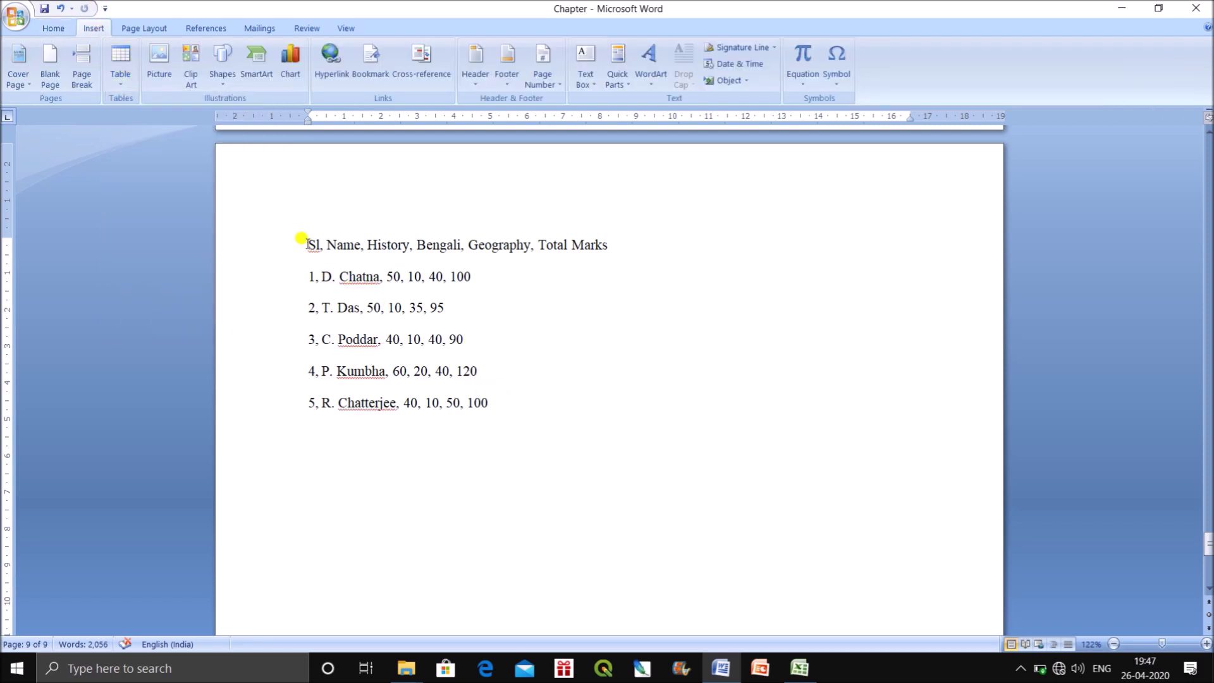
pyautogui.moveTo(306, 245); pyautogui.dragTo(536, 404)
pyautogui.click(120, 75)
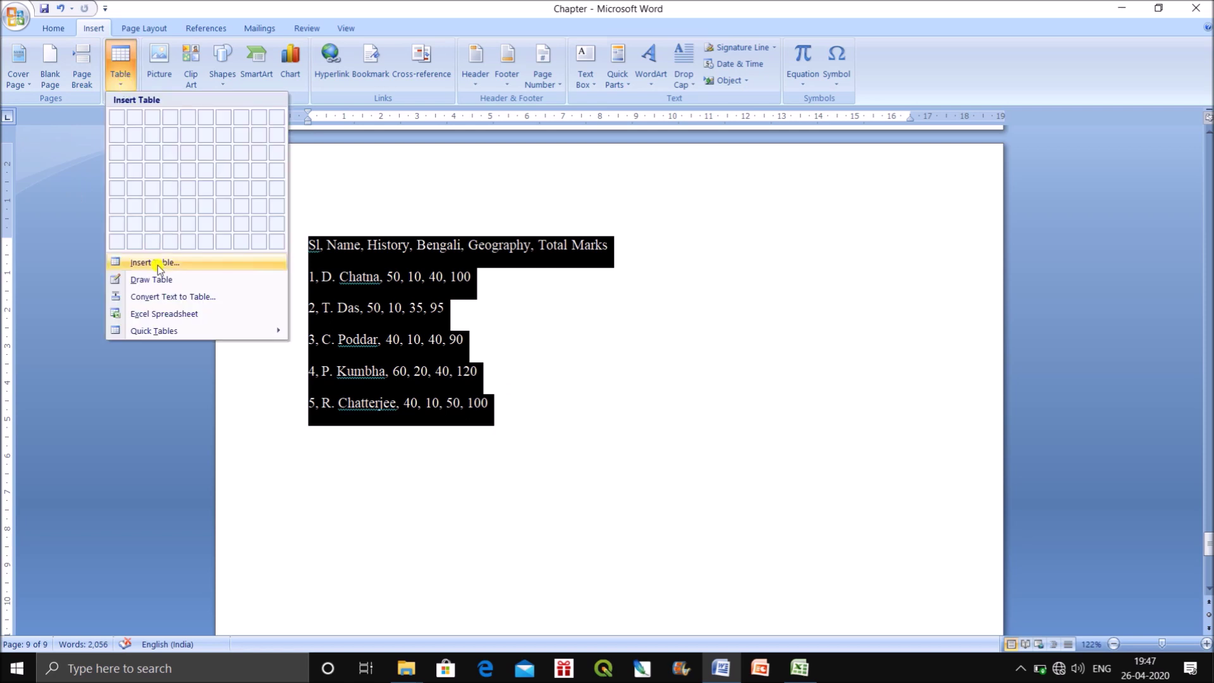
pyautogui.click(162, 297)
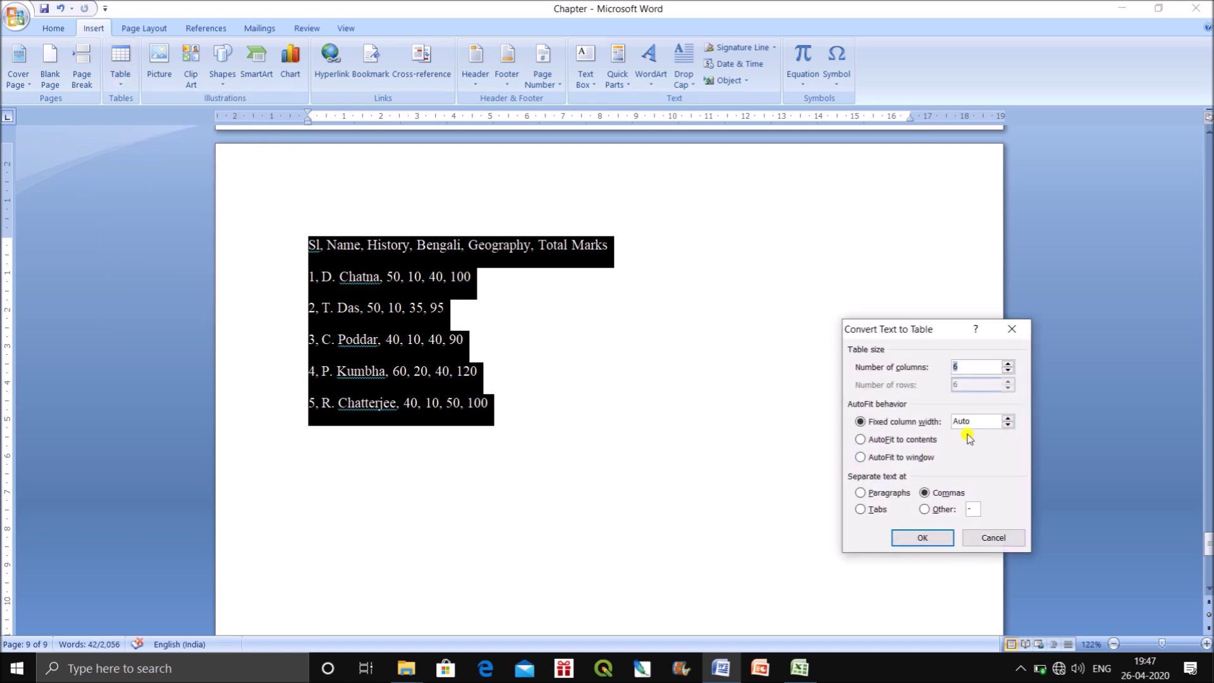
pyautogui.click(923, 536)
pyautogui.click(916, 499)
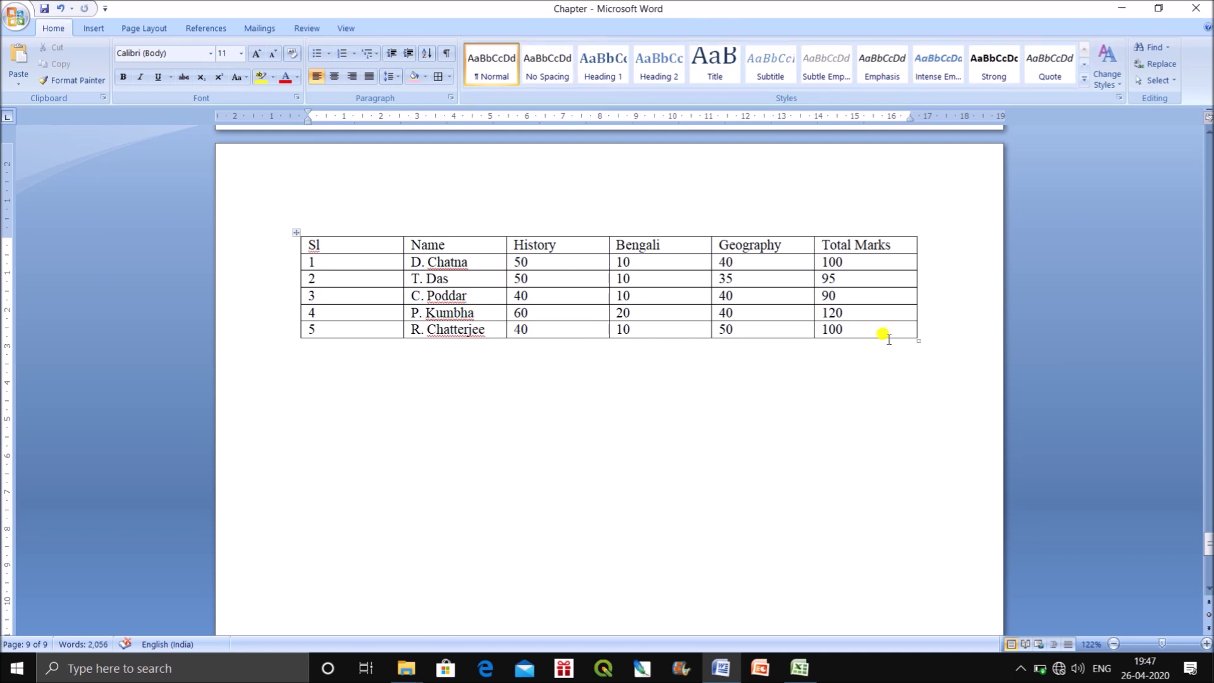
# Try converting the whole rebuilt marks table to text separated by commas
pyautogui.click(297, 233)
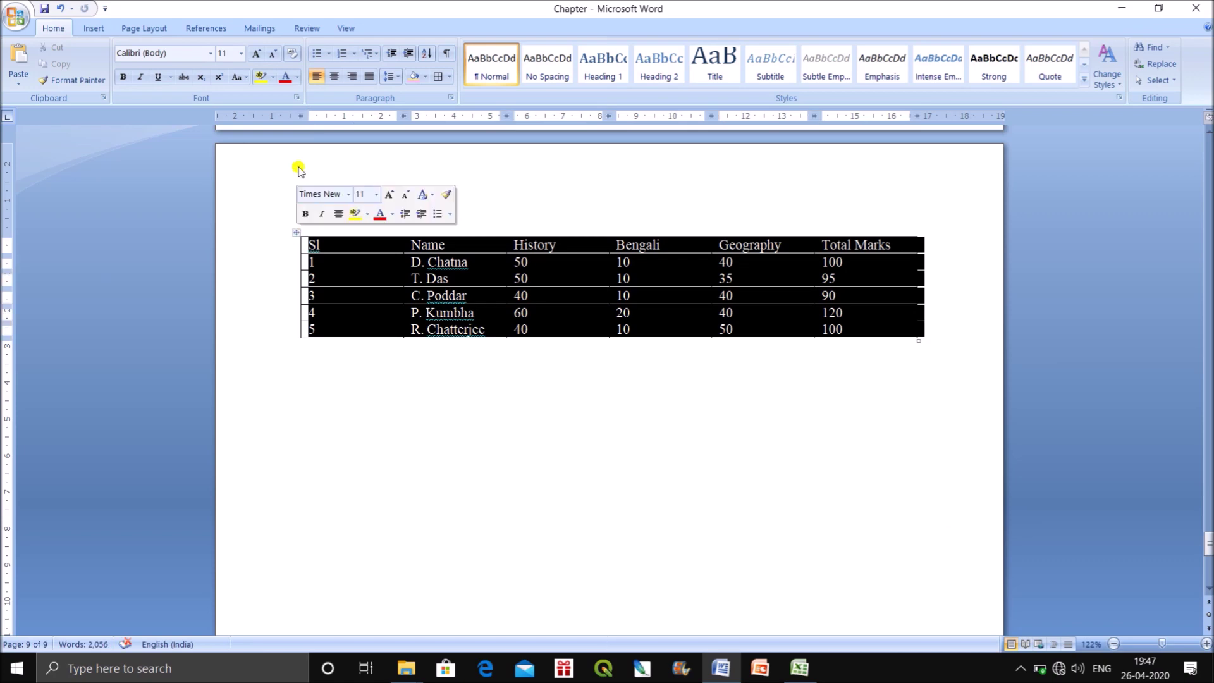
pyautogui.click(388, 28)
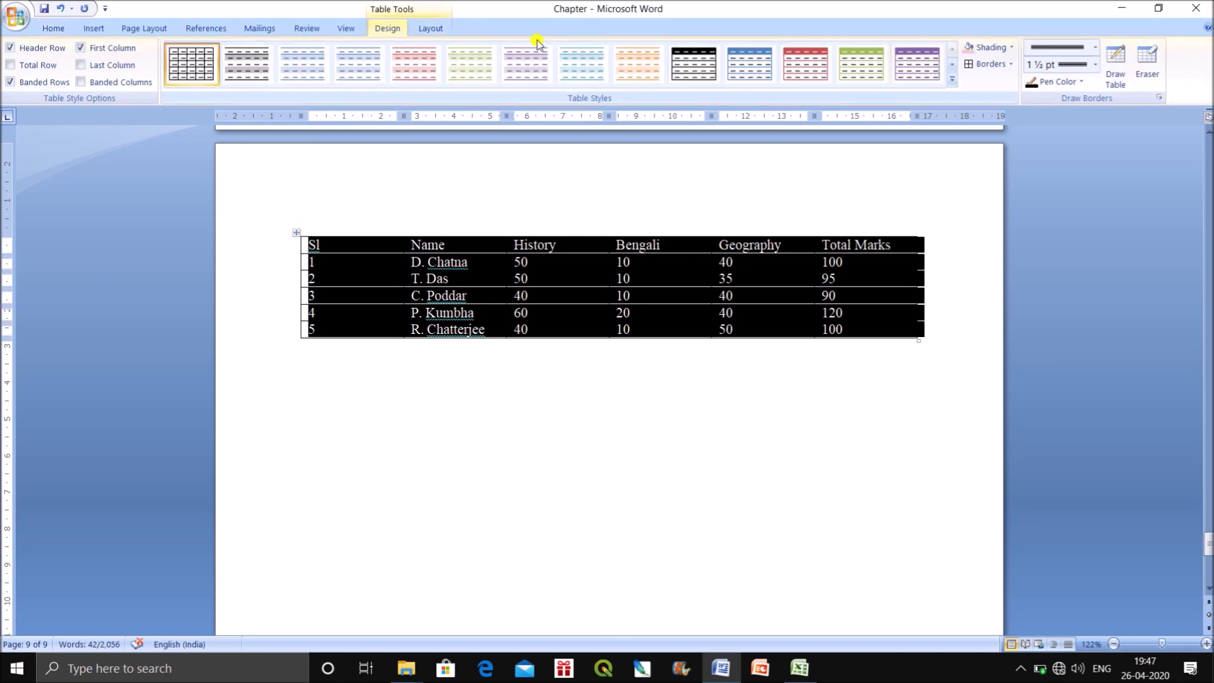
pyautogui.click(429, 28)
pyautogui.click(815, 77)
pyautogui.click(852, 76)
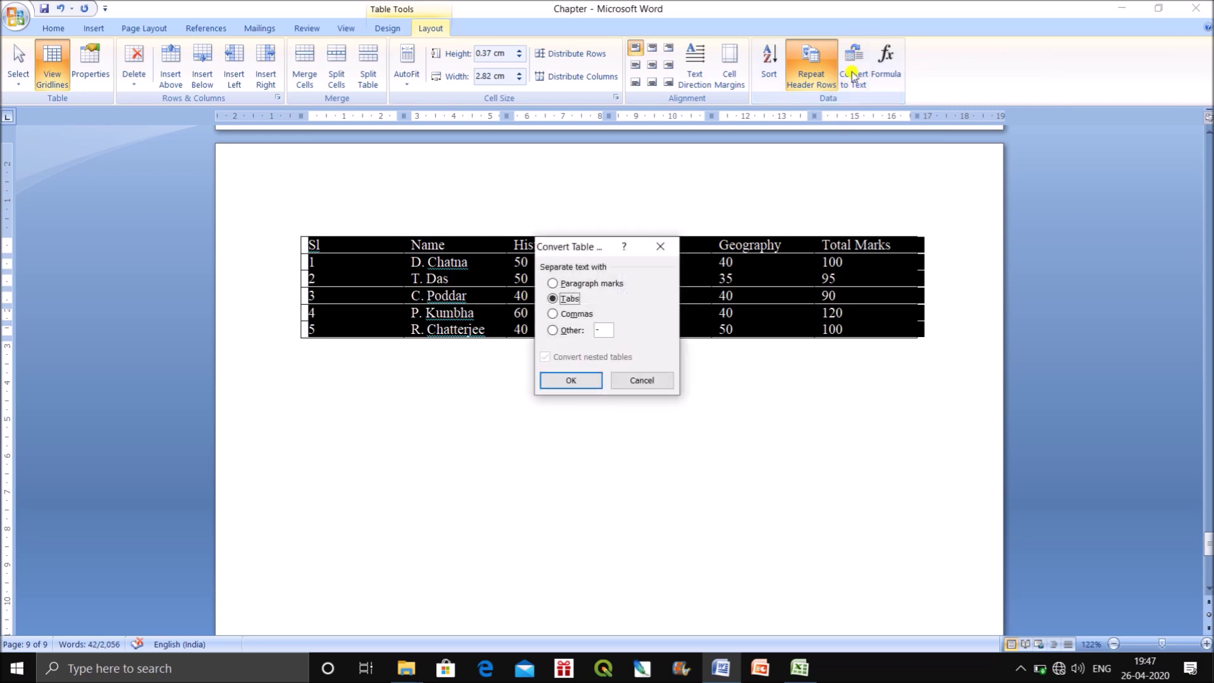
pyautogui.click(576, 314)
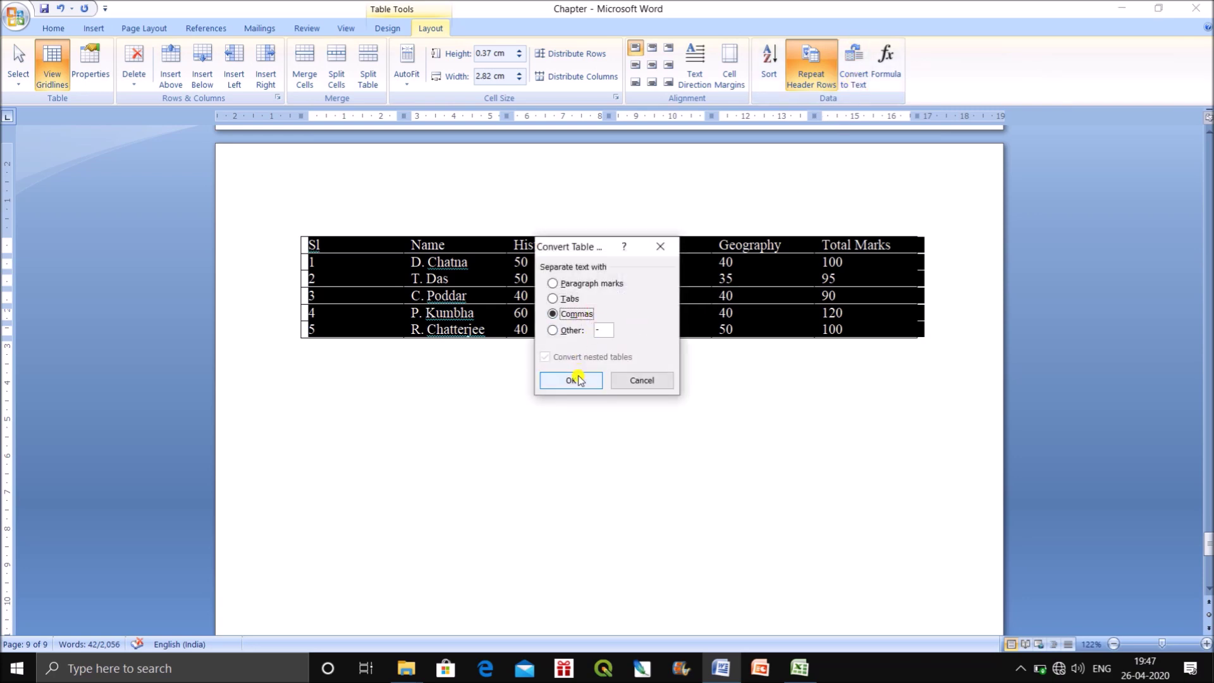
pyautogui.click(571, 380)
# Undo the table and text conversions back to the original marks table with thick borders and centred marks
pyautogui.hotkey('ctrl', 'z')
pyautogui.hotkey('ctrl', 'y')
pyautogui.hotkey('ctrl', 'z')
pyautogui.click(717, 532)
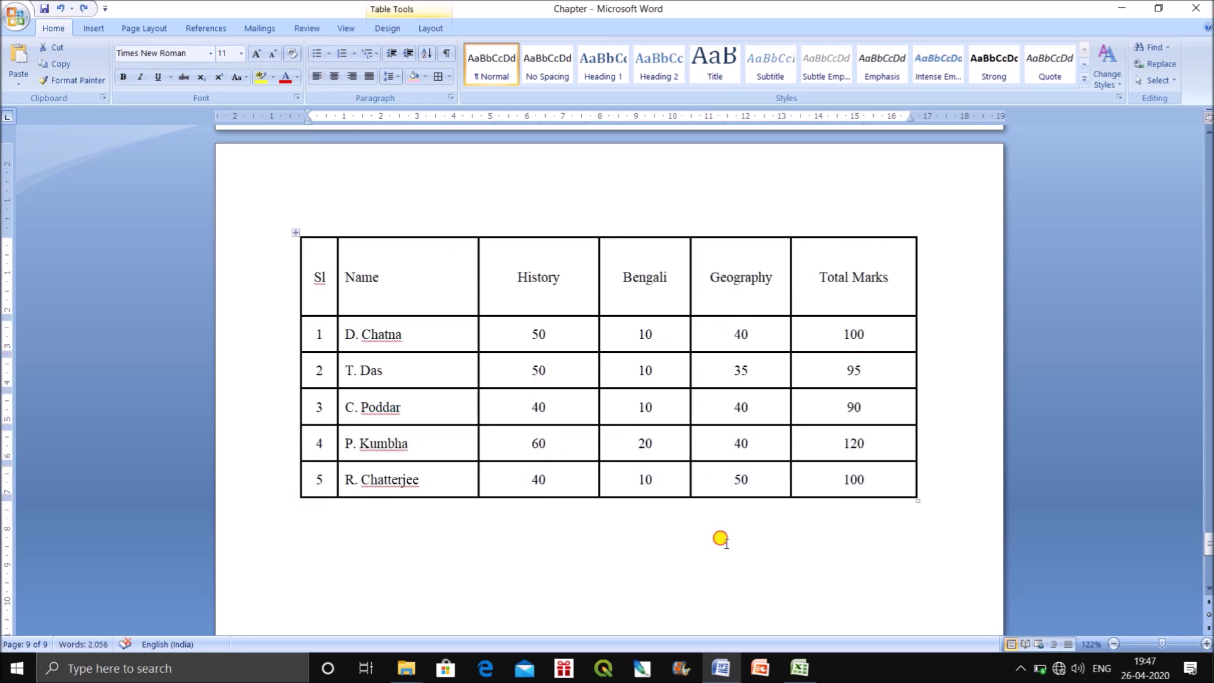
# Clear the Total Marks values of all five students and add a blank row below student row 5
pyautogui.moveTo(848, 325); pyautogui.dragTo(866, 477)
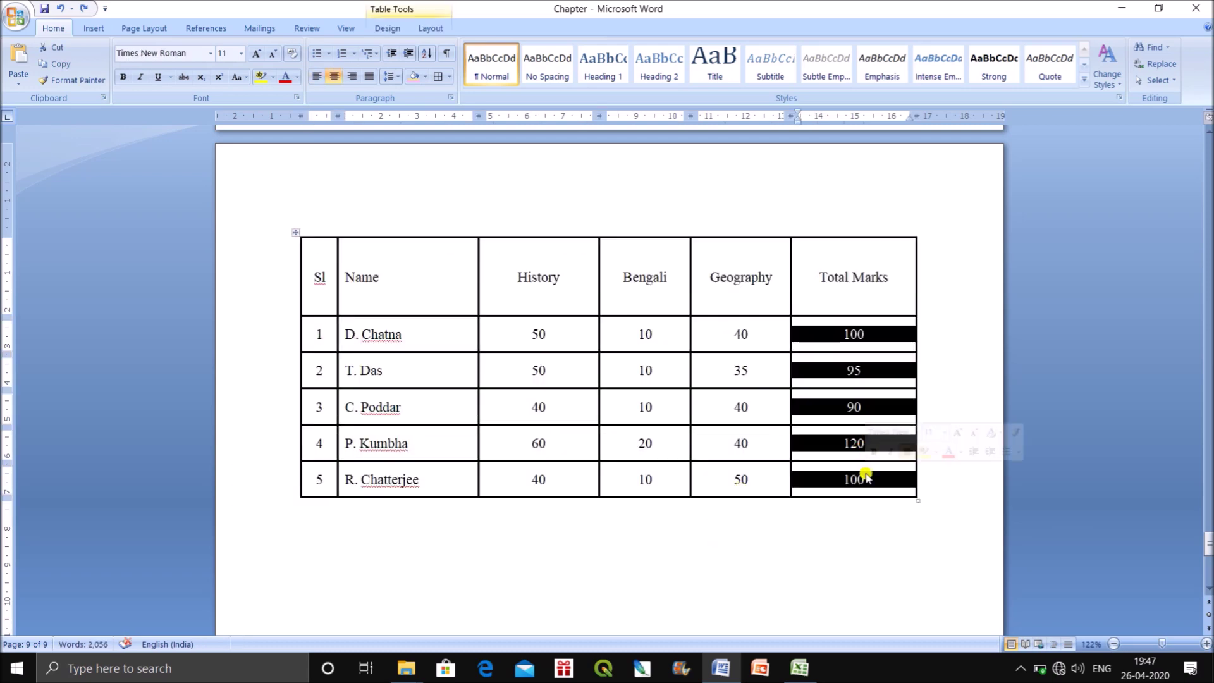
pyautogui.press('Delete')
pyautogui.click(923, 471)
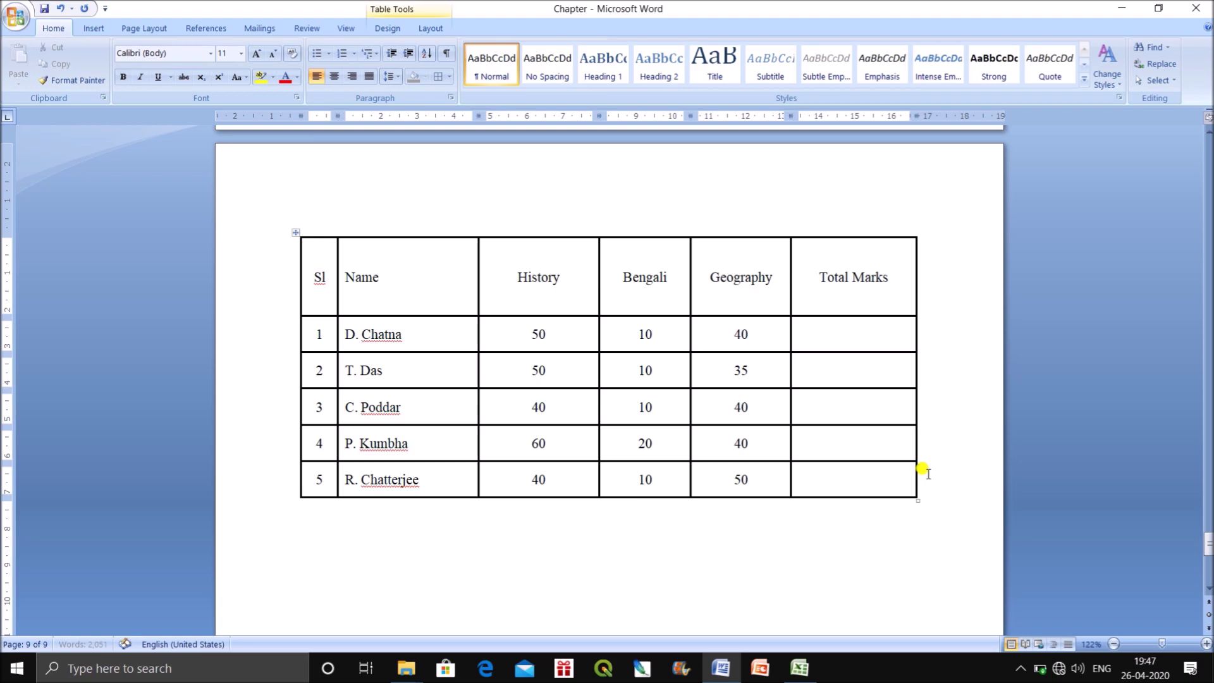
pyautogui.press('Return')
# Merge the first two cells of the blank last row and enter the label "Highest Marks" in the merged cell
pyautogui.moveTo(317, 506); pyautogui.dragTo(385, 514)
pyautogui.rightClick(385, 513)
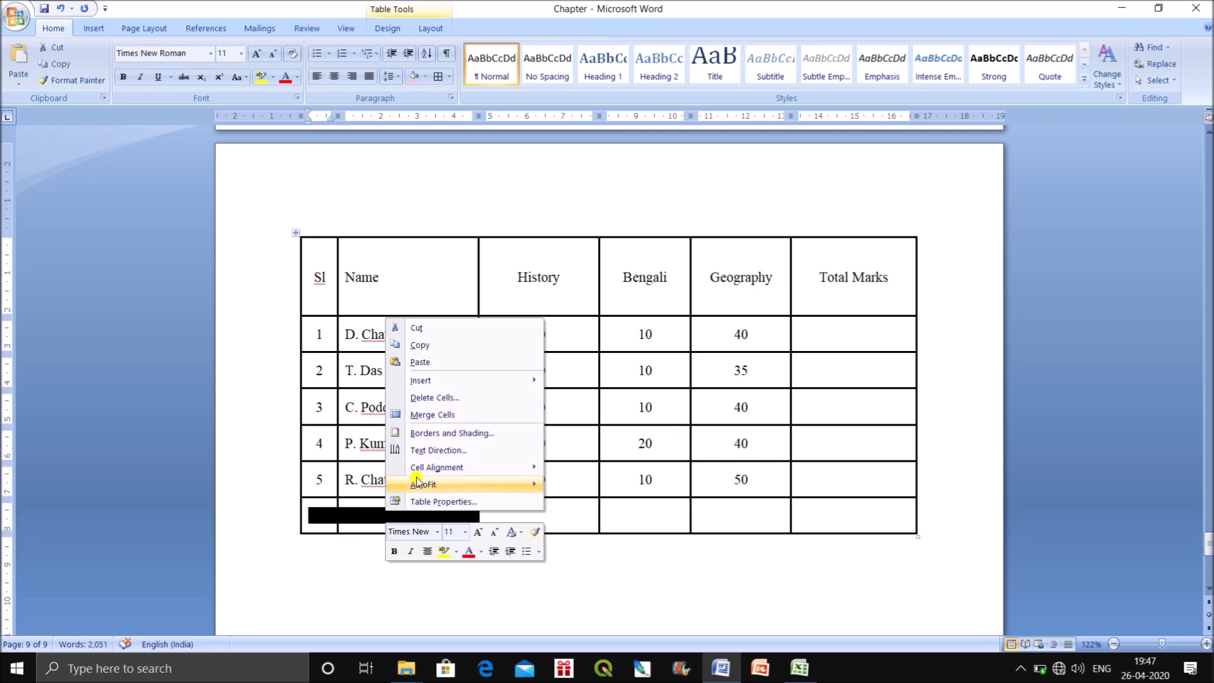
pyautogui.click(435, 415)
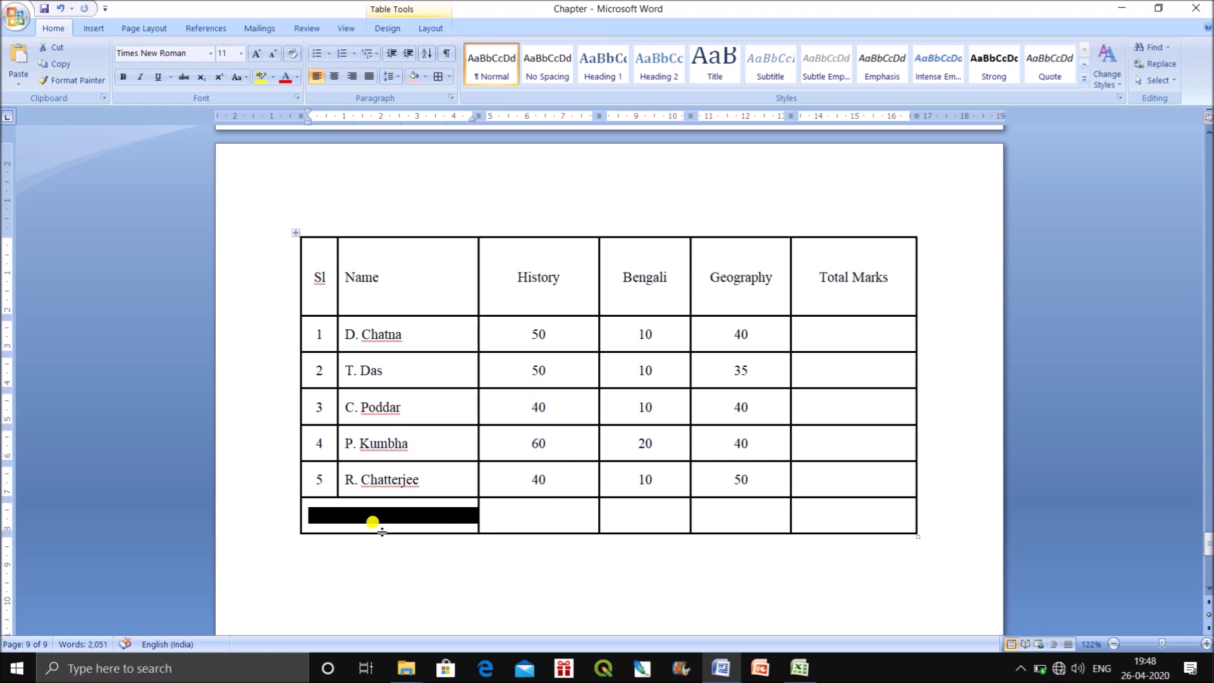
pyautogui.write('Highest')
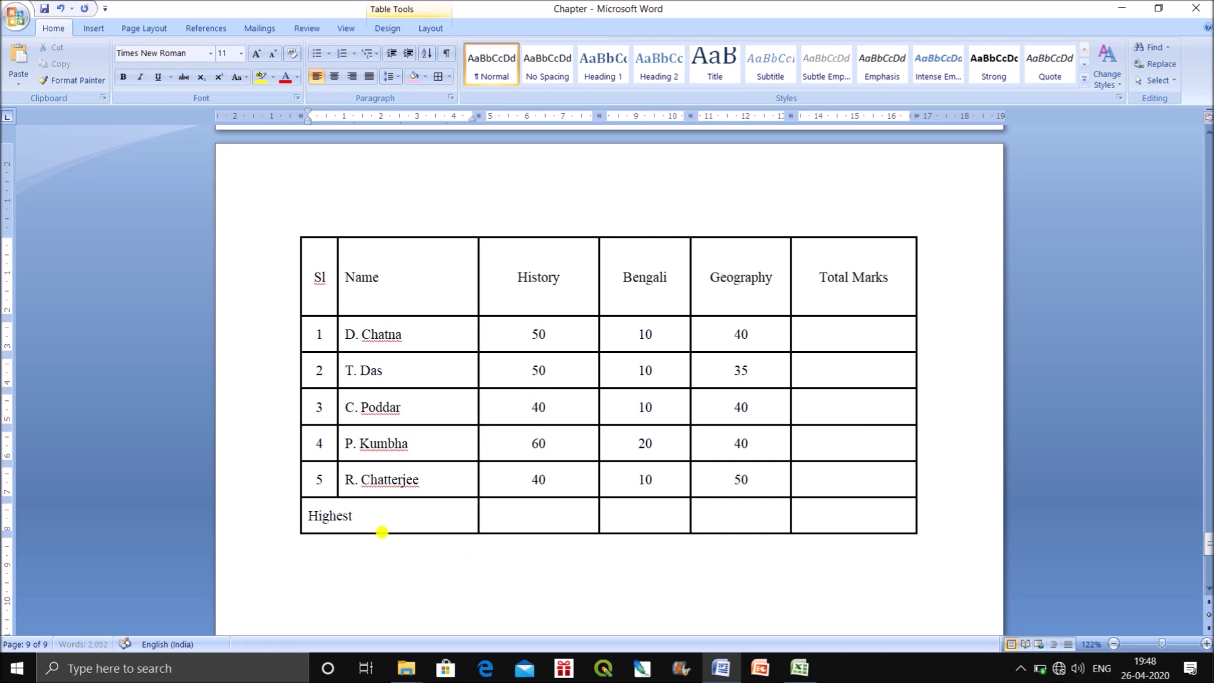
pyautogui.write(' Marks')
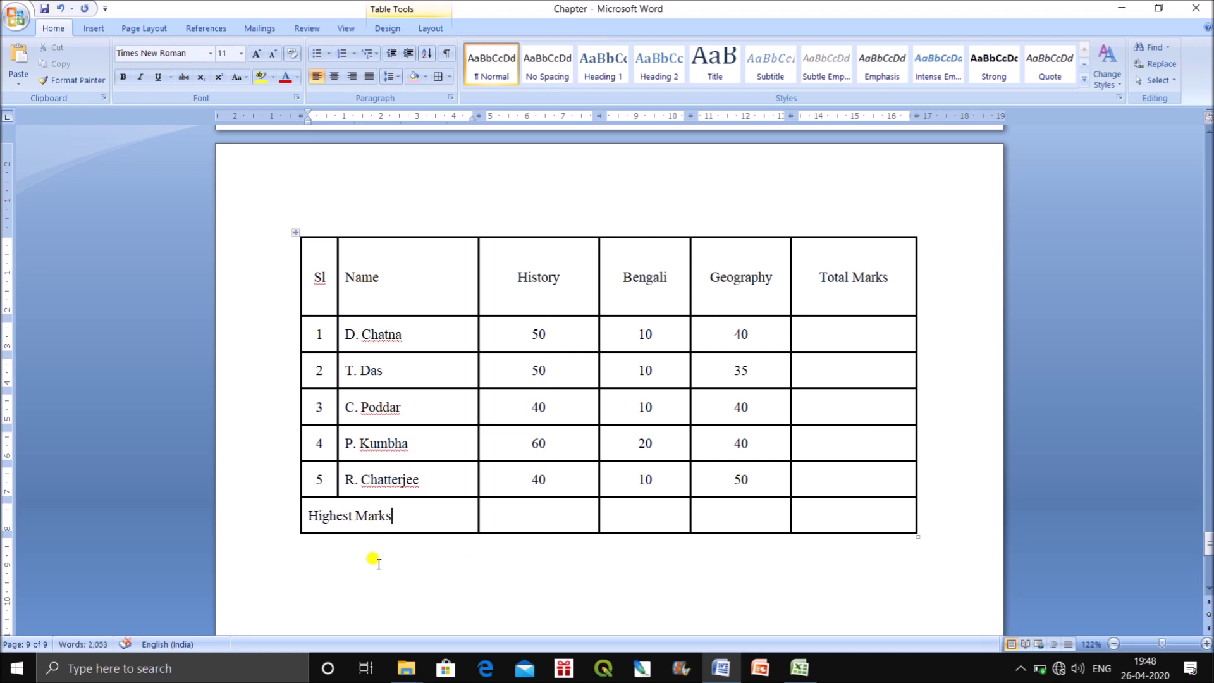
pyautogui.click(376, 559)
# Make the Highest Marks label and the adjacent History cell bold and centred
pyautogui.moveTo(307, 515); pyautogui.dragTo(503, 520)
pyautogui.click(123, 76)
pyautogui.click(333, 76)
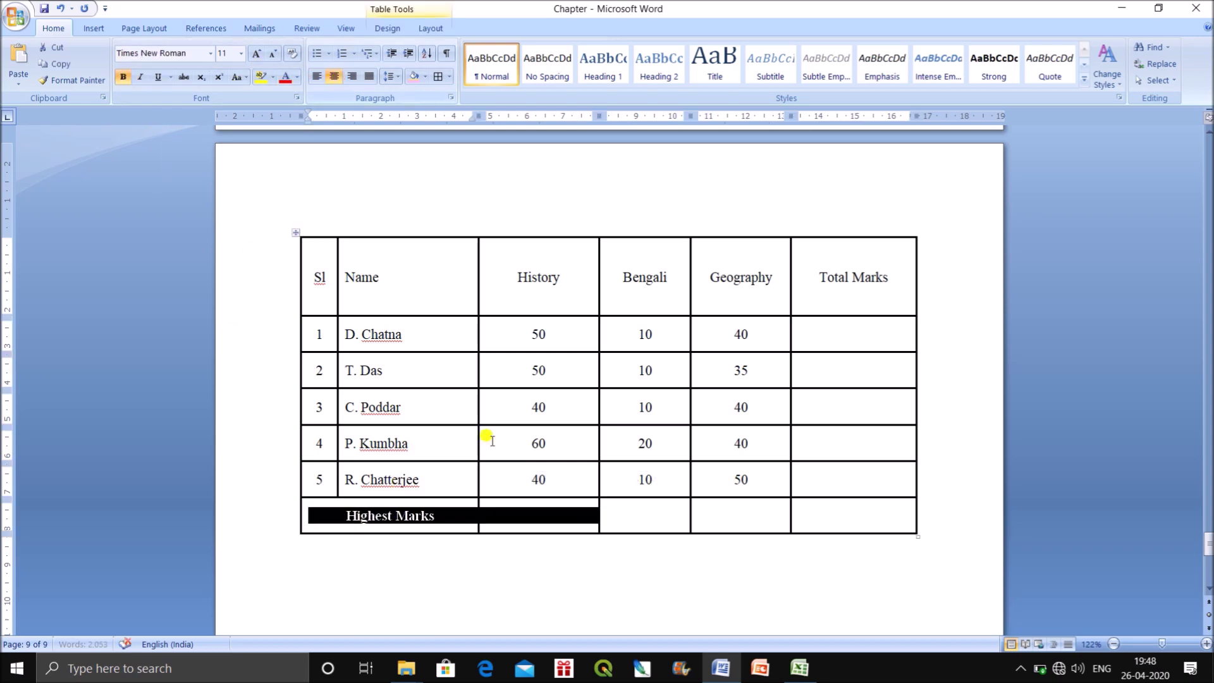
pyautogui.click(535, 565)
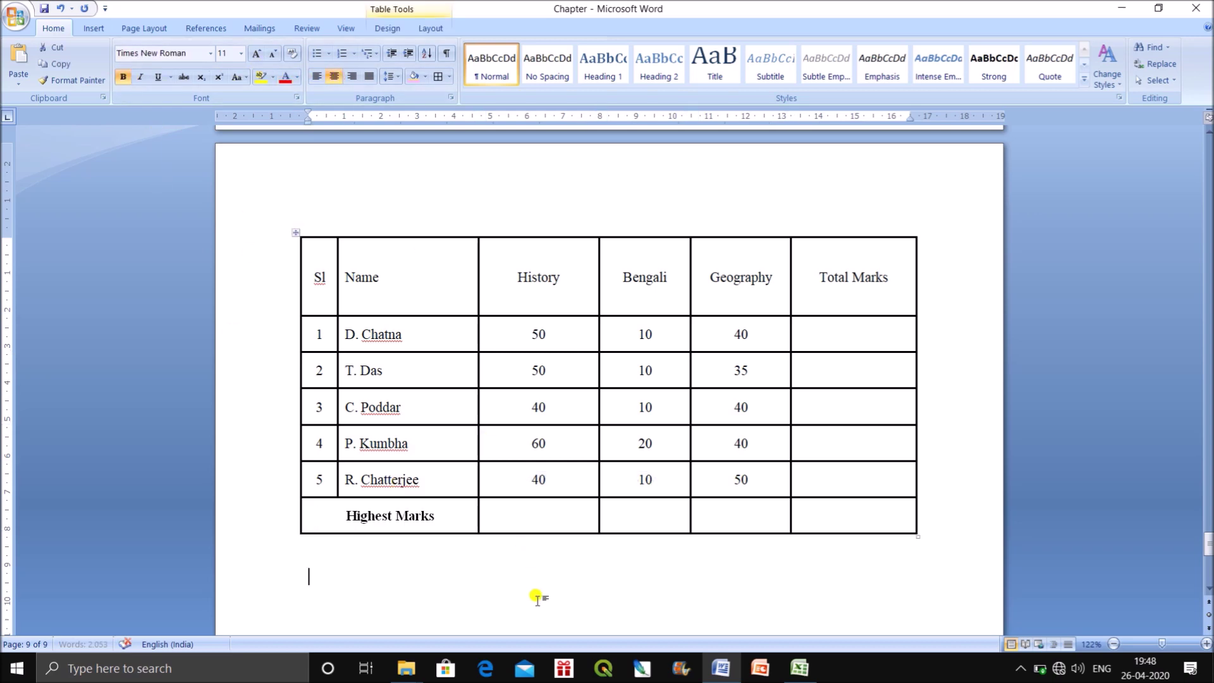
# Insert the formula =SUM(LEFT) in the Total Marks cell of student row 1
pyautogui.click(855, 335)
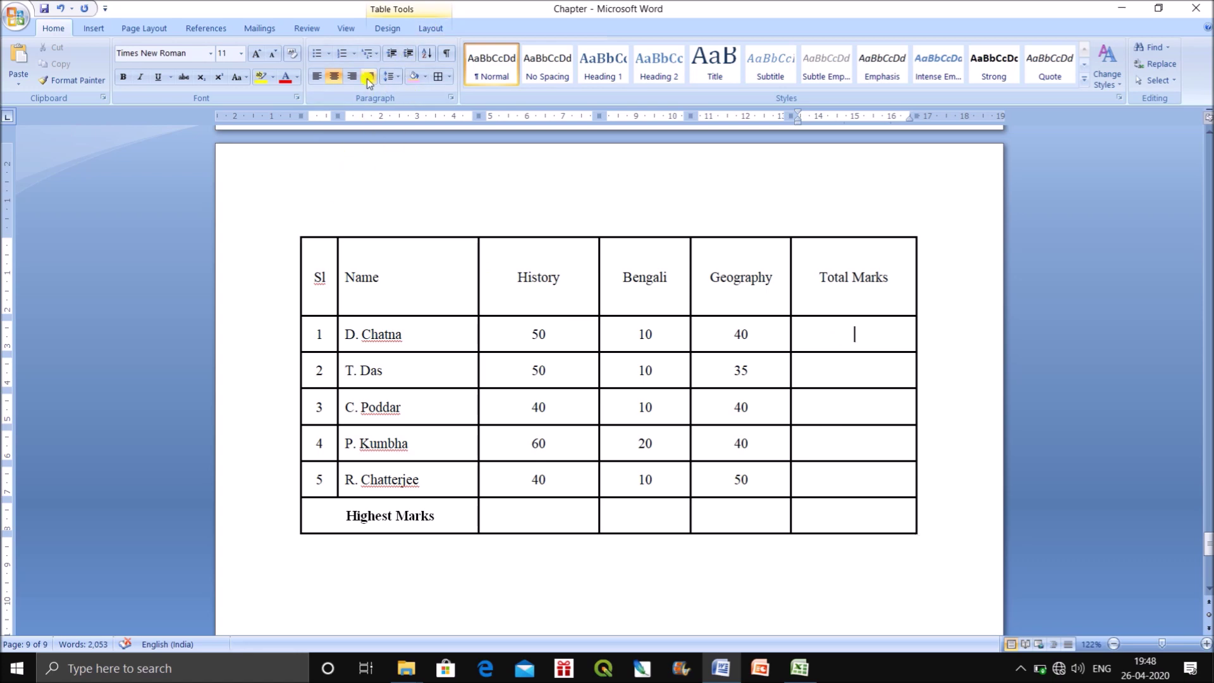
pyautogui.click(430, 28)
pyautogui.click(887, 58)
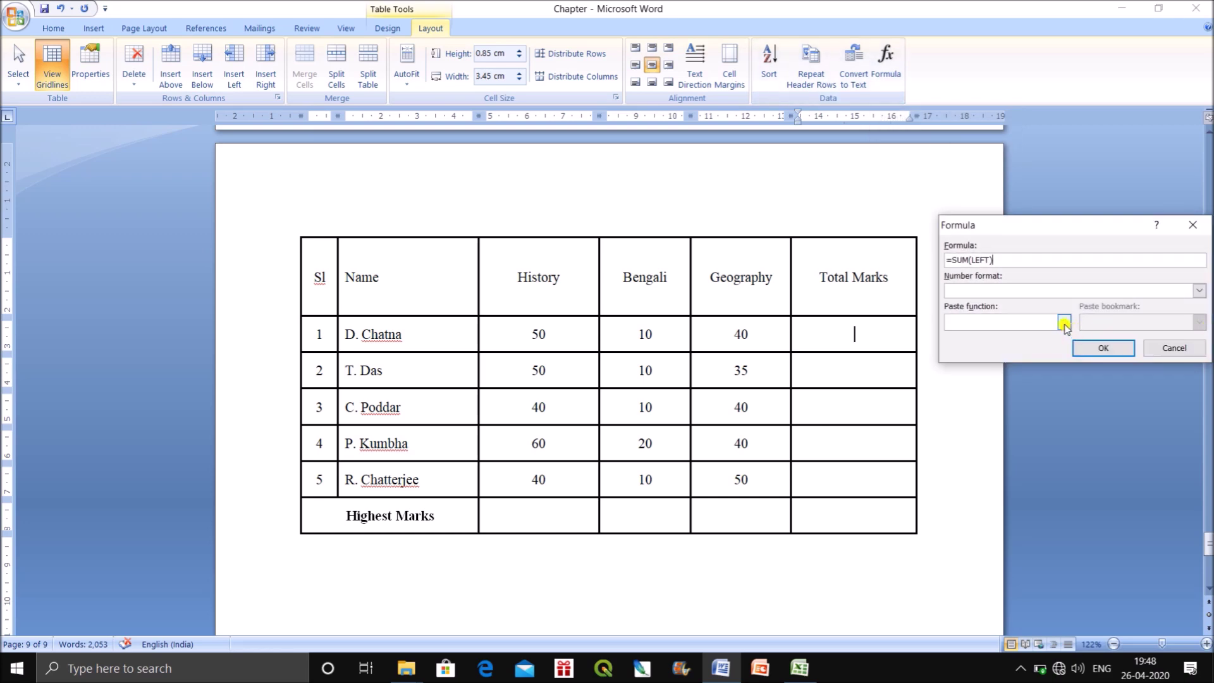
pyautogui.click(1064, 323)
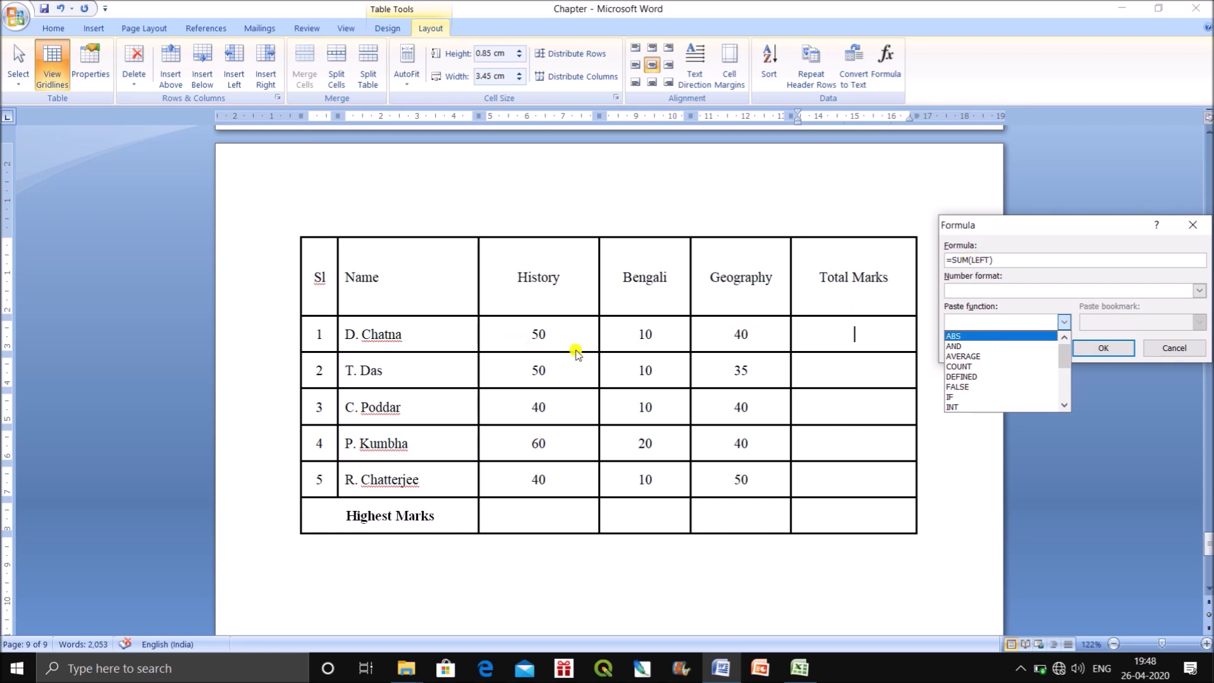
pyautogui.click(1103, 347)
pyautogui.click(1103, 348)
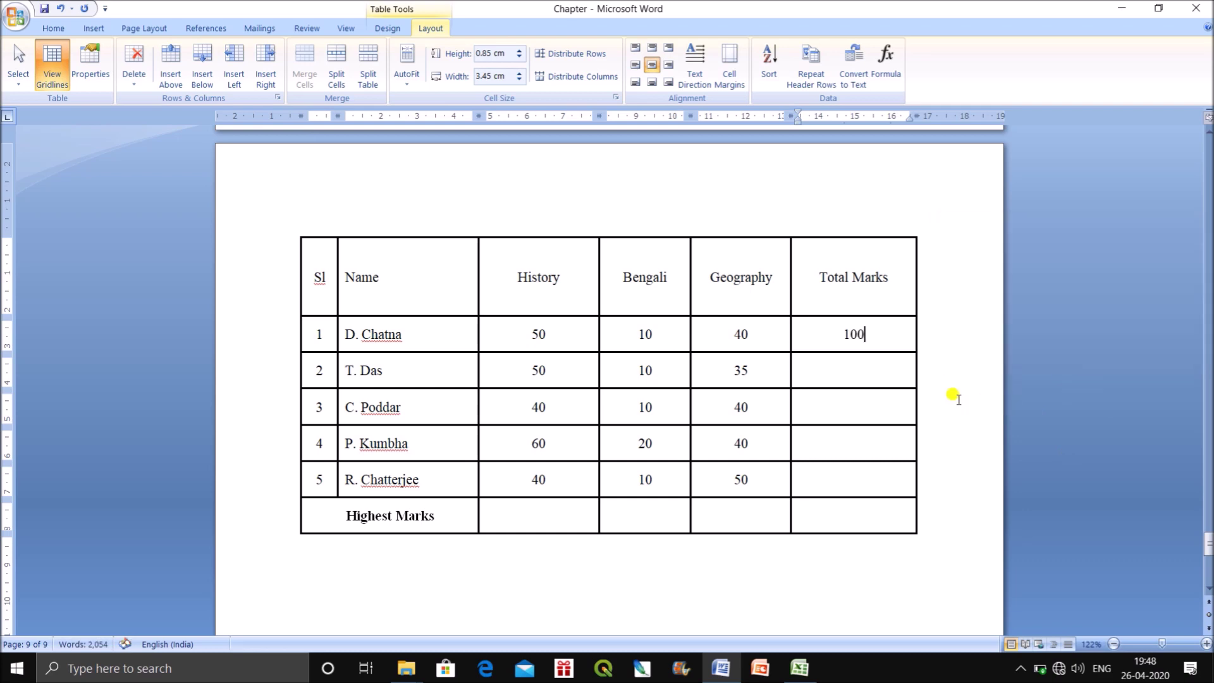
# Copy the row 1 total formula into the Total Marks cells of student rows 2 to 5 and update the pasted fields
pyautogui.click(848, 332)
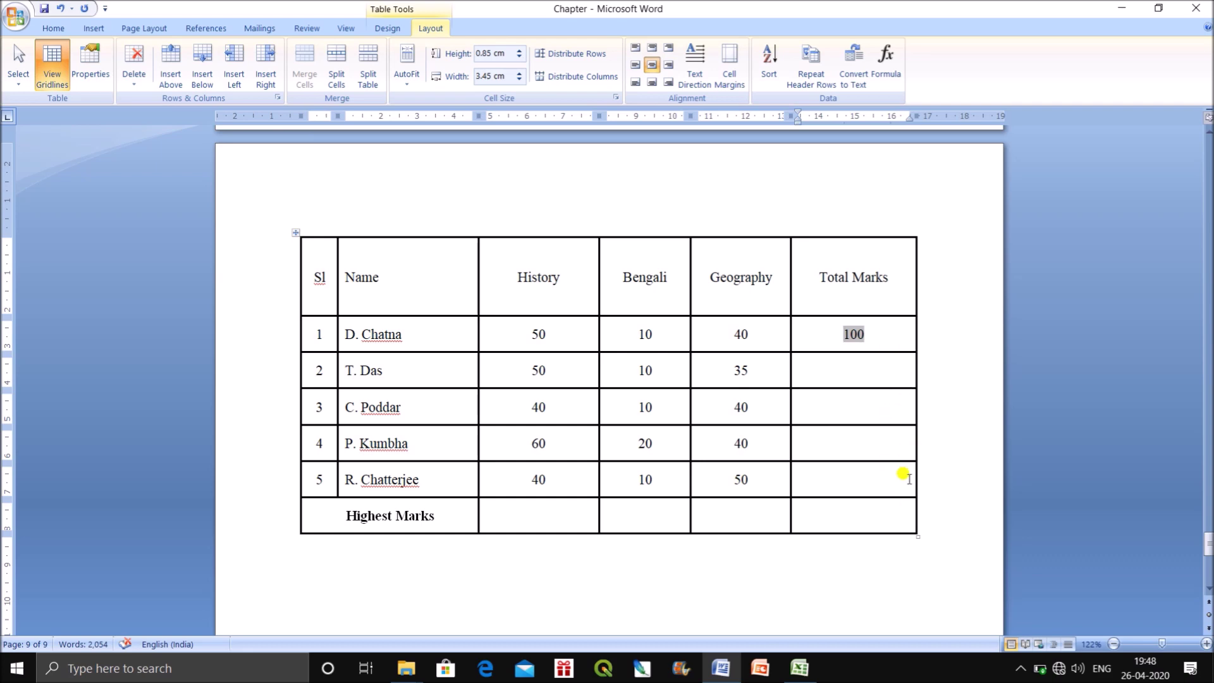
pyautogui.click(934, 471)
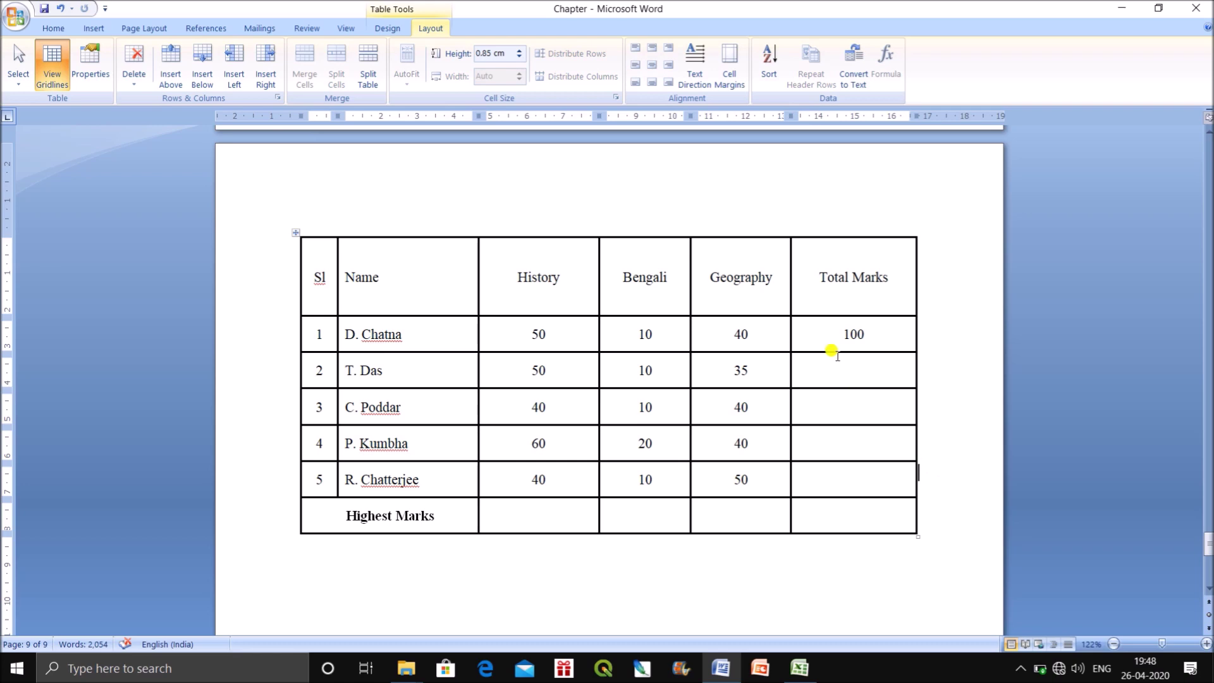
pyautogui.moveTo(838, 332); pyautogui.dragTo(866, 332)
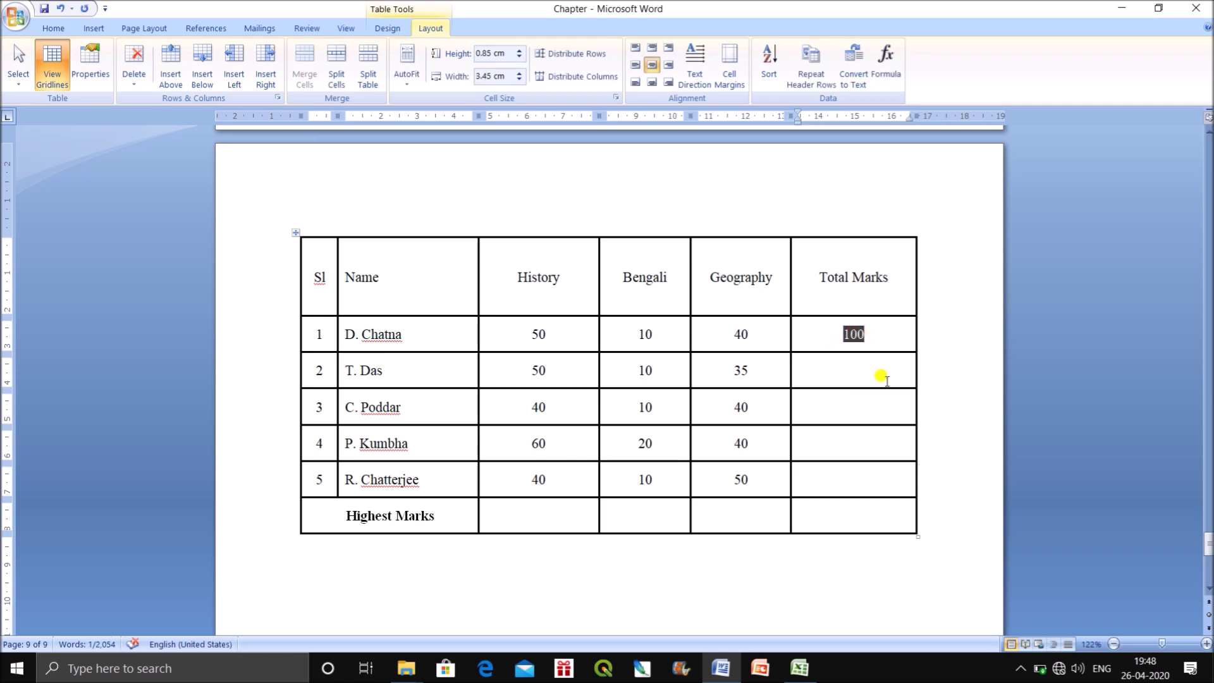
pyautogui.moveTo(843, 355); pyautogui.dragTo(829, 461)
pyautogui.hotkey('ctrl', 'v')
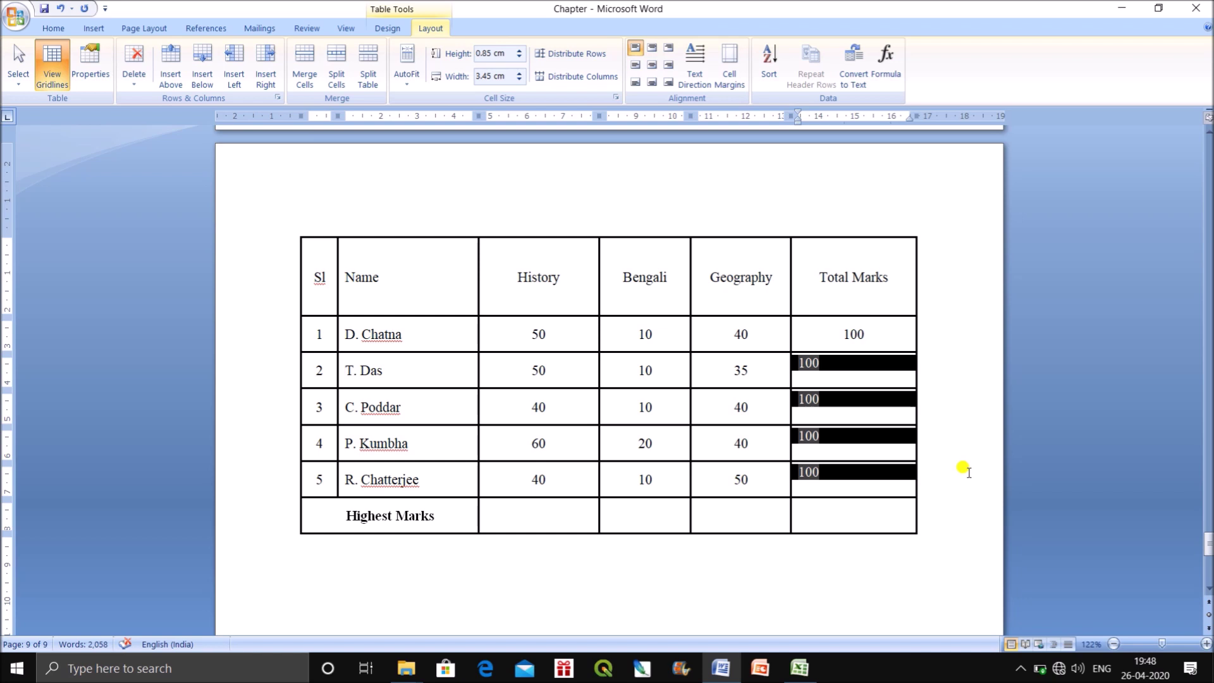
pyautogui.press('F9')
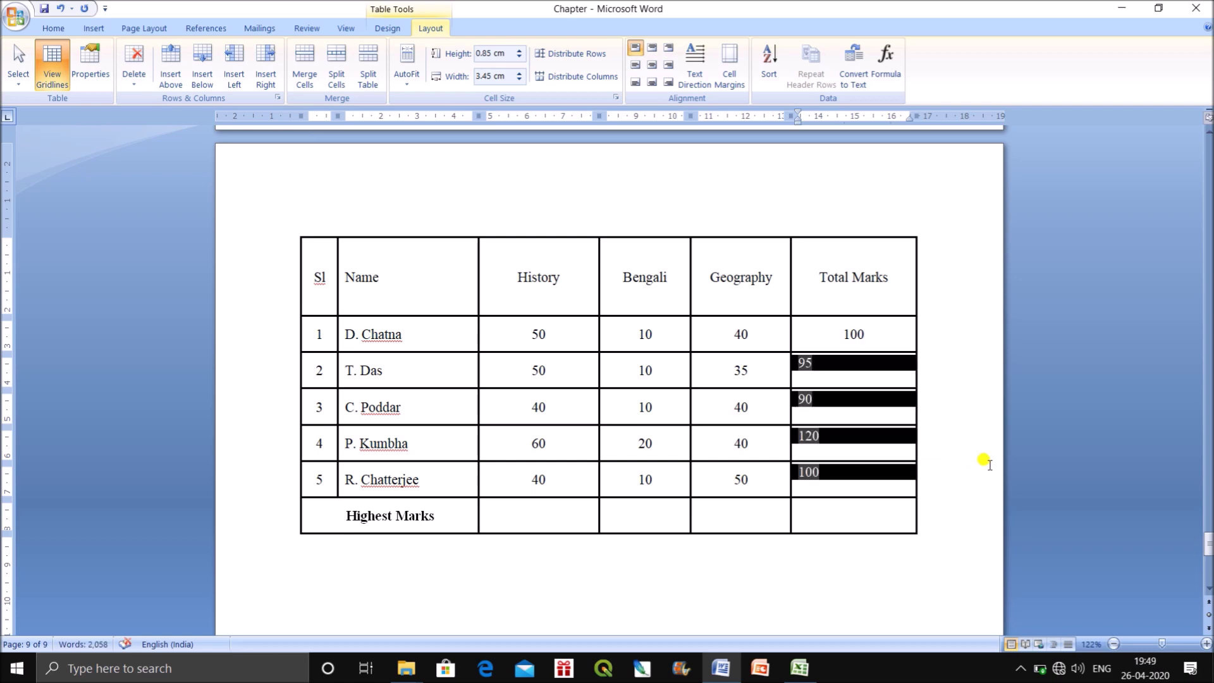
# Centre the Total Marks values of student rows 2 to 5 both horizontally and vertically in their cells
pyautogui.click(970, 460)
pyautogui.moveTo(840, 354); pyautogui.dragTo(862, 476)
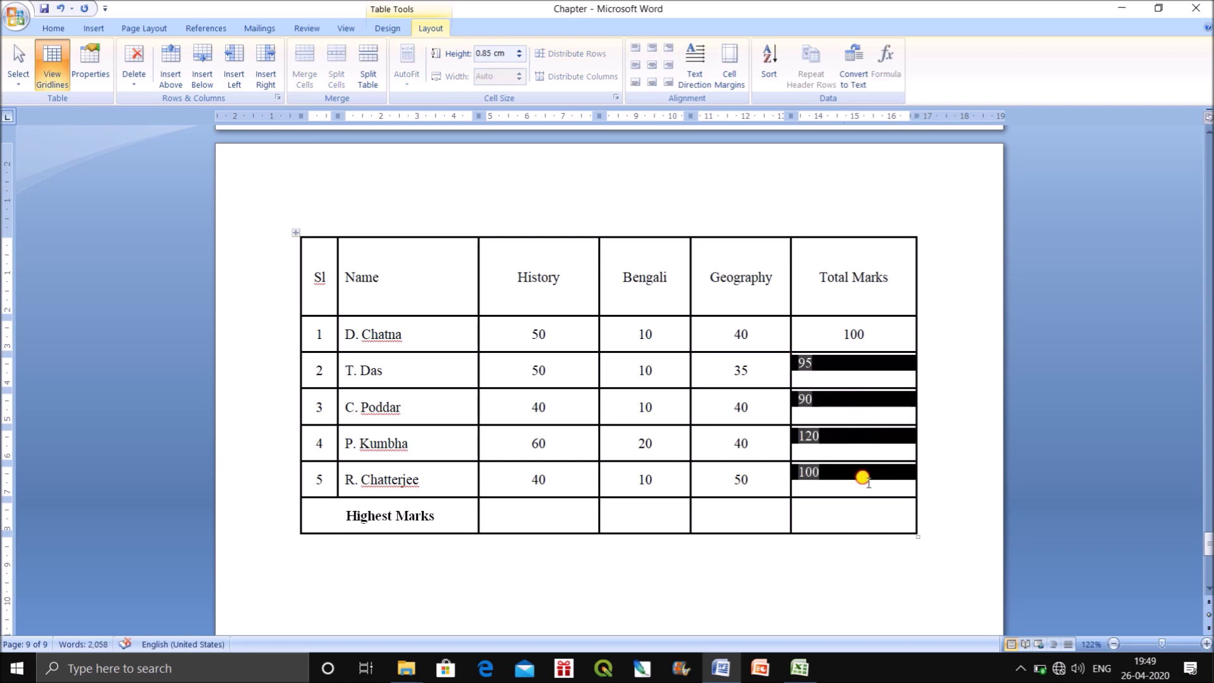
pyautogui.click(58, 27)
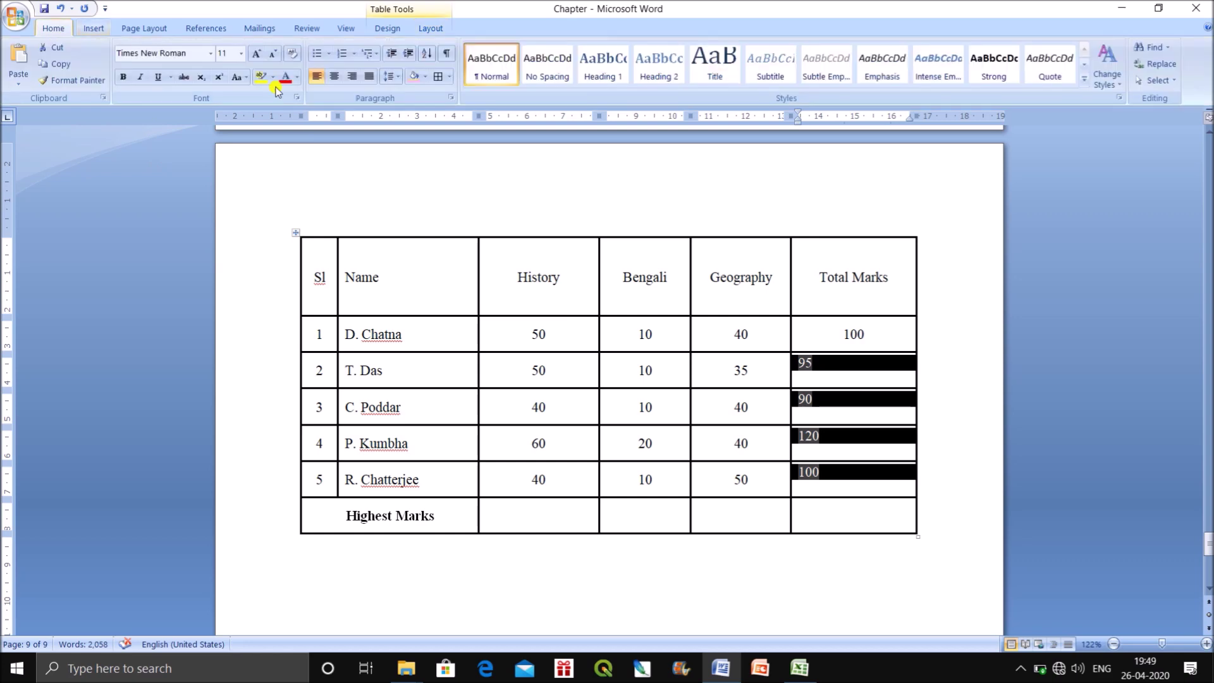
pyautogui.click(334, 76)
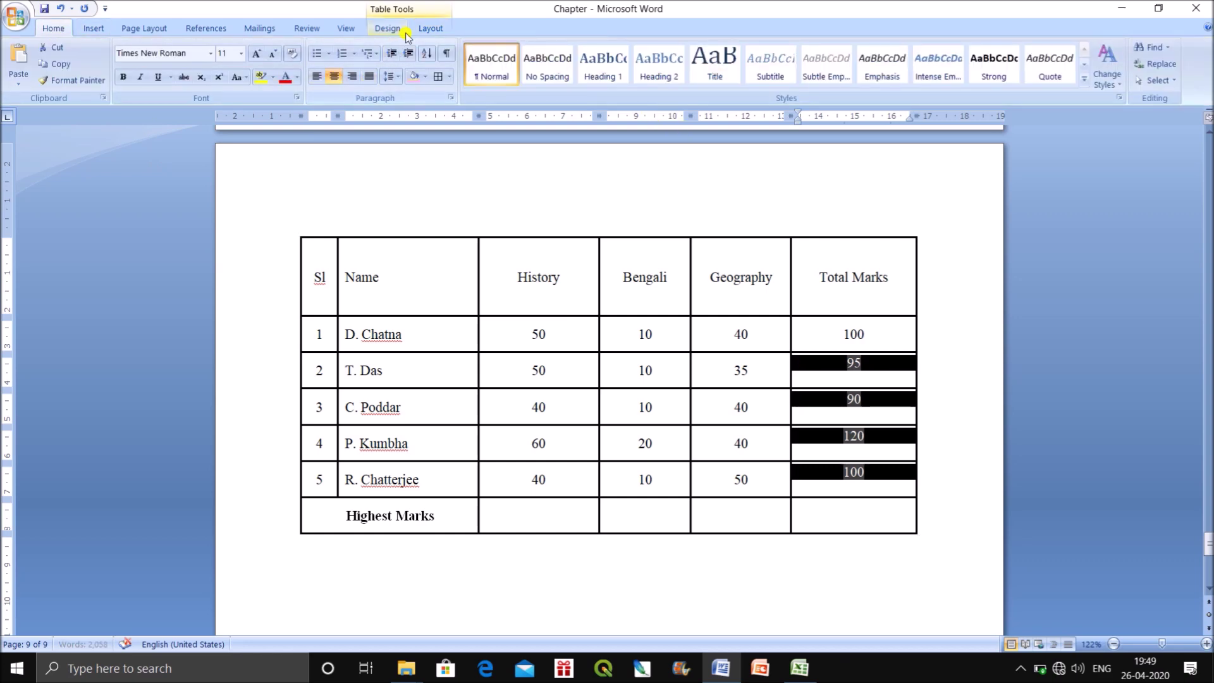
pyautogui.click(430, 27)
pyautogui.click(662, 68)
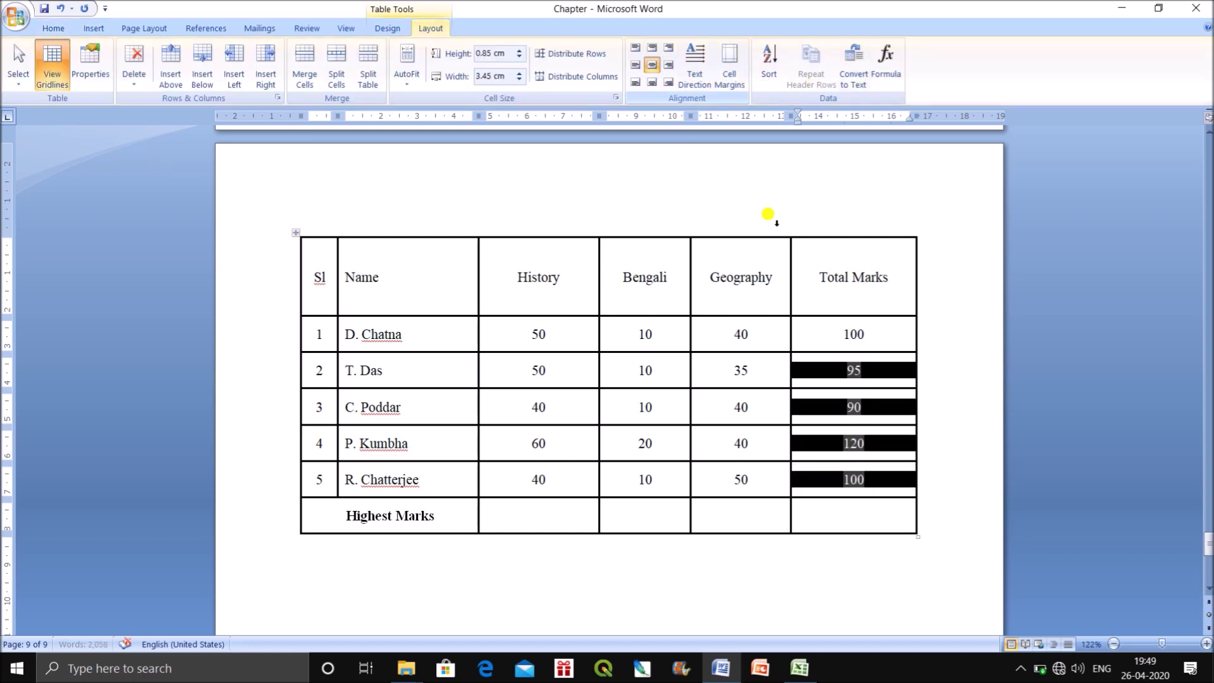
pyautogui.click(924, 397)
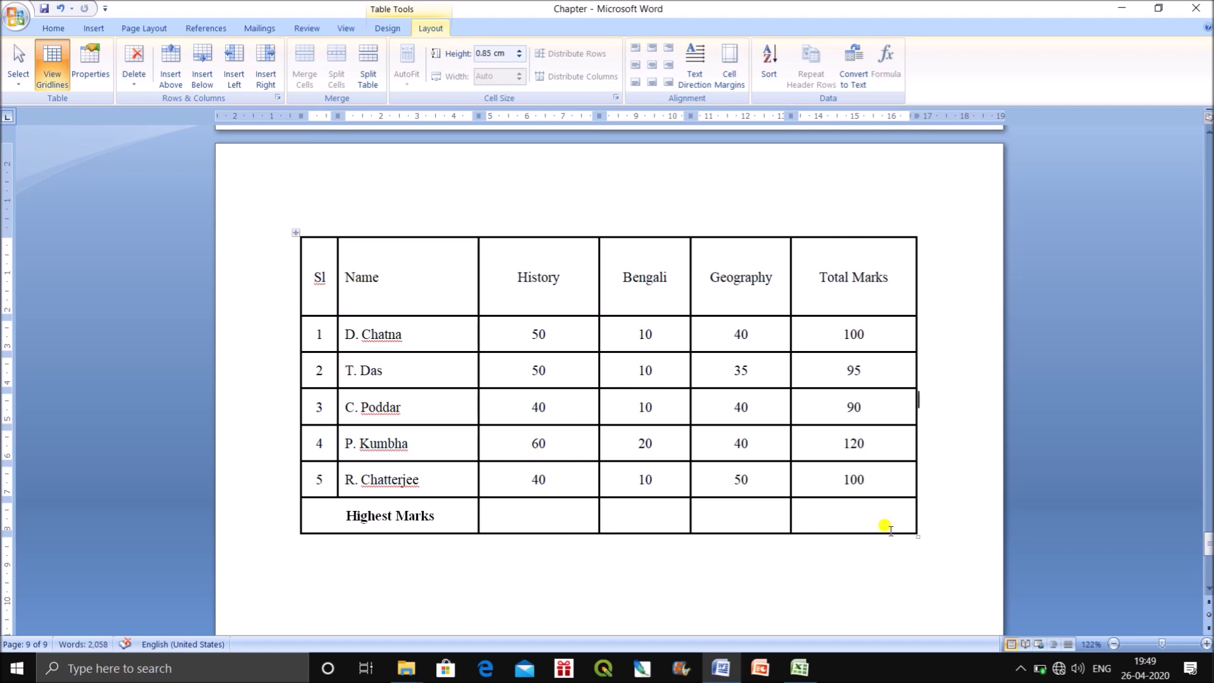
# Insert the formula =MAX(Above) in the History cell of the Highest Marks row
pyautogui.click(525, 514)
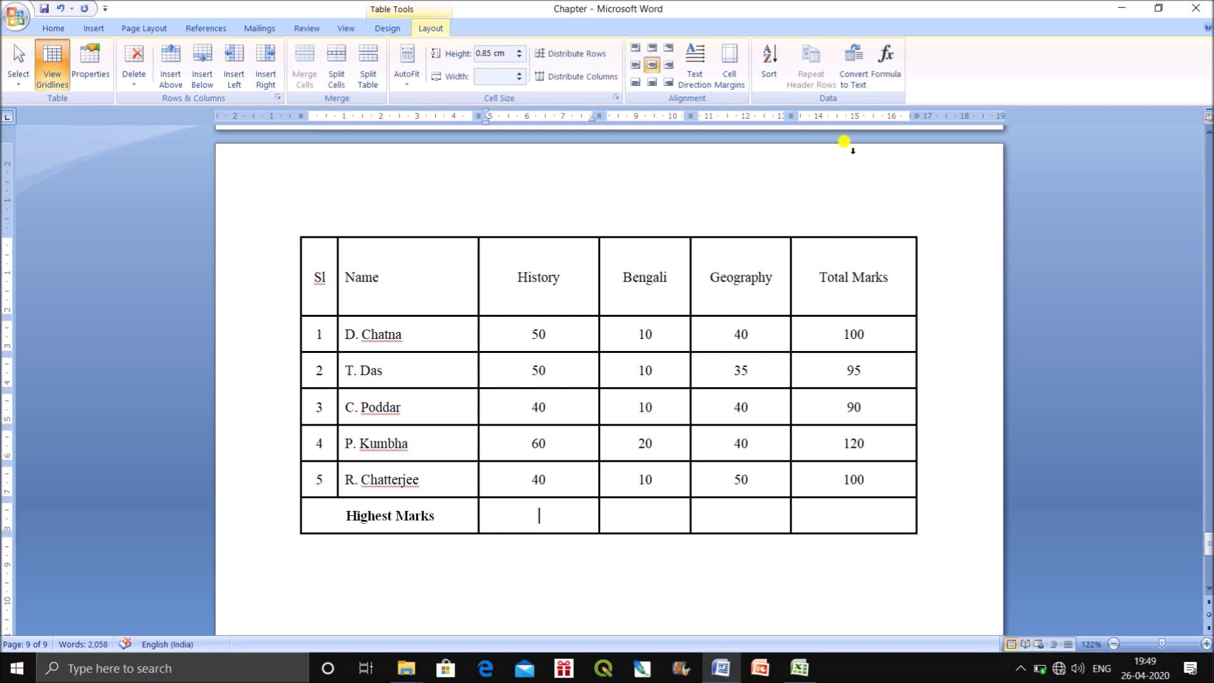
pyautogui.click(880, 68)
pyautogui.click(1064, 322)
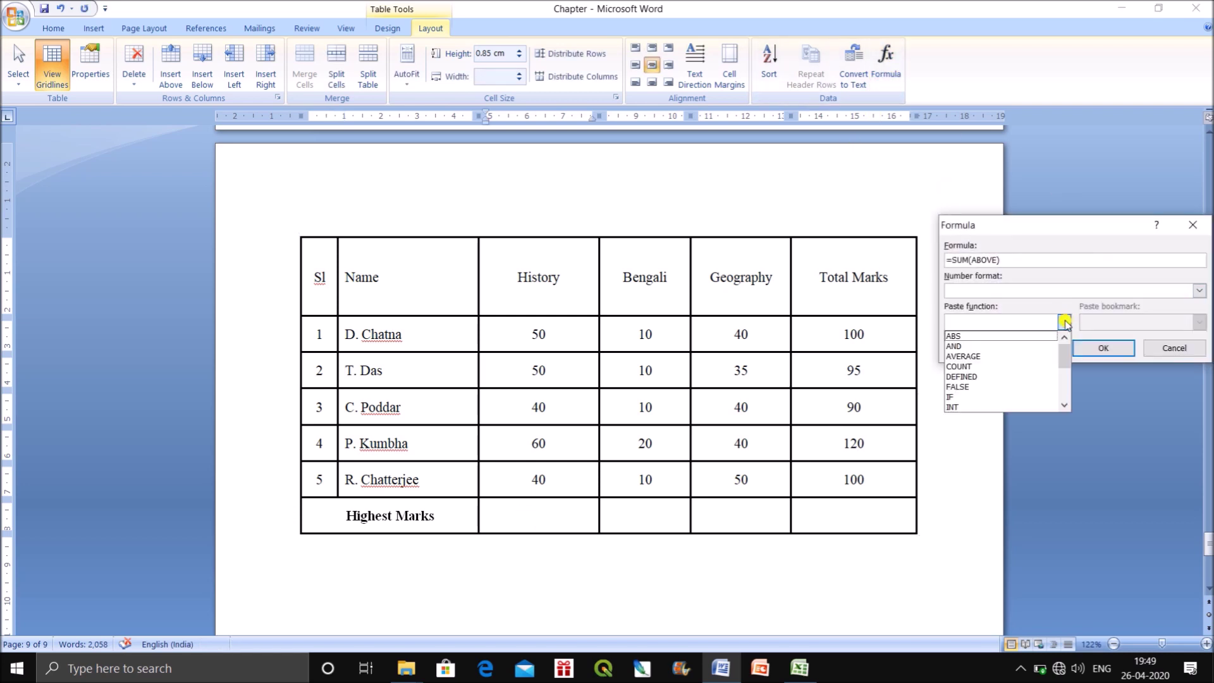
pyautogui.moveTo(1065, 358); pyautogui.dragTo(1064, 368)
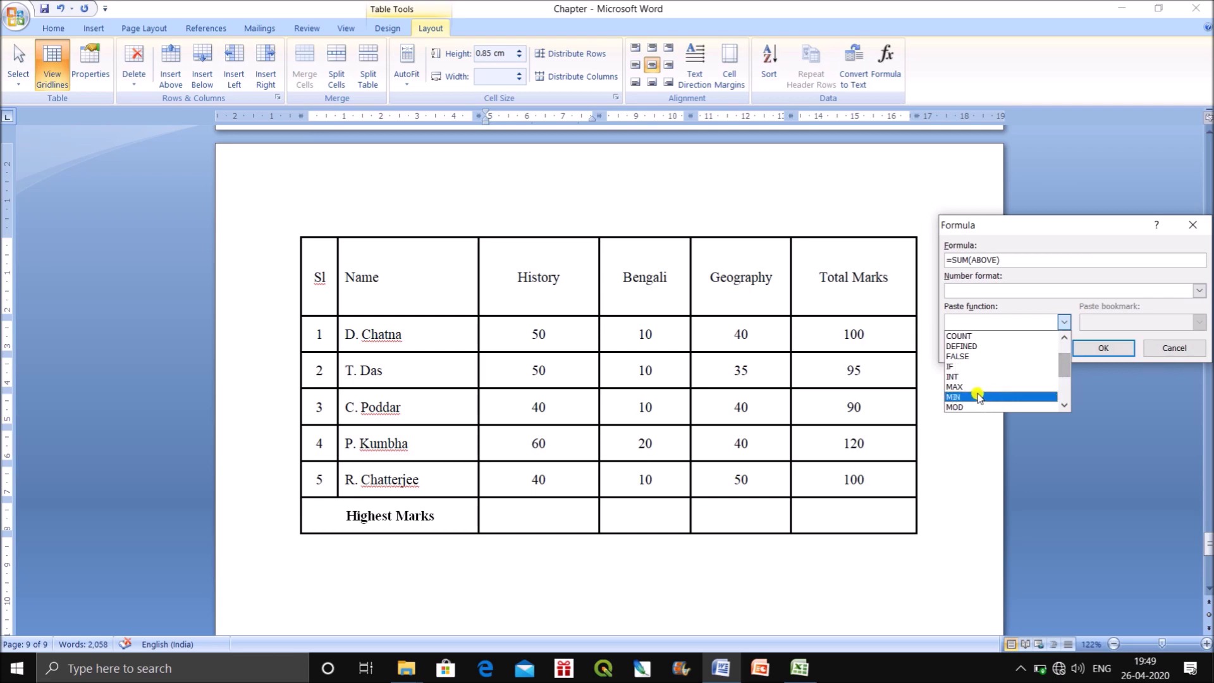
pyautogui.click(966, 387)
pyautogui.moveTo(1000, 260); pyautogui.dragTo(955, 255)
pyautogui.press('BackSpace')
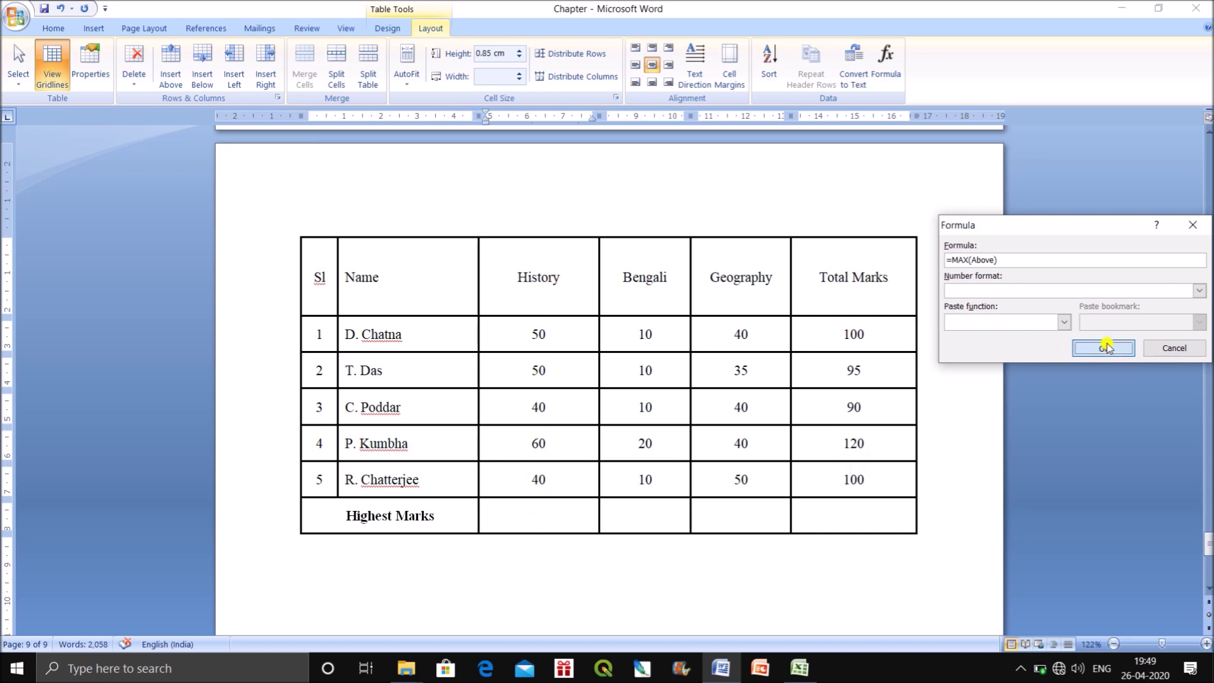
pyautogui.click(1087, 348)
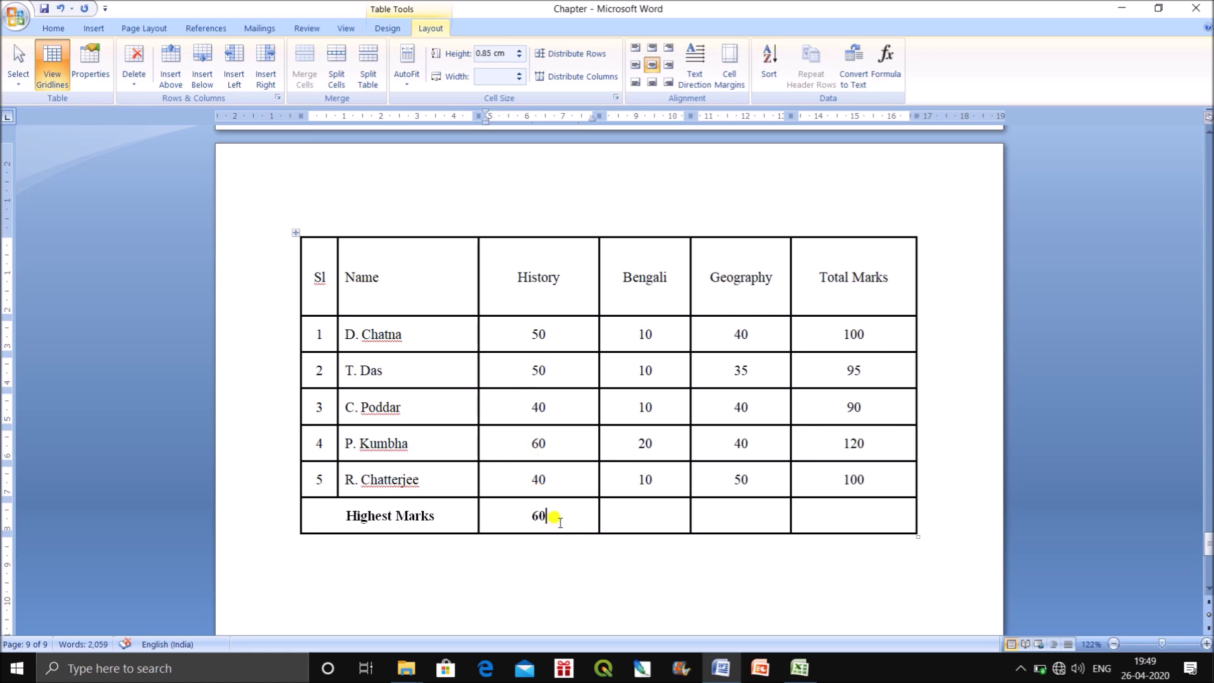
# Copy the History maximum formula into the Highest Marks row's Bengali, Geography and Total Marks cells, update the fields, and centre them horizontally and vertically
pyautogui.moveTo(533, 514); pyautogui.dragTo(545, 514)
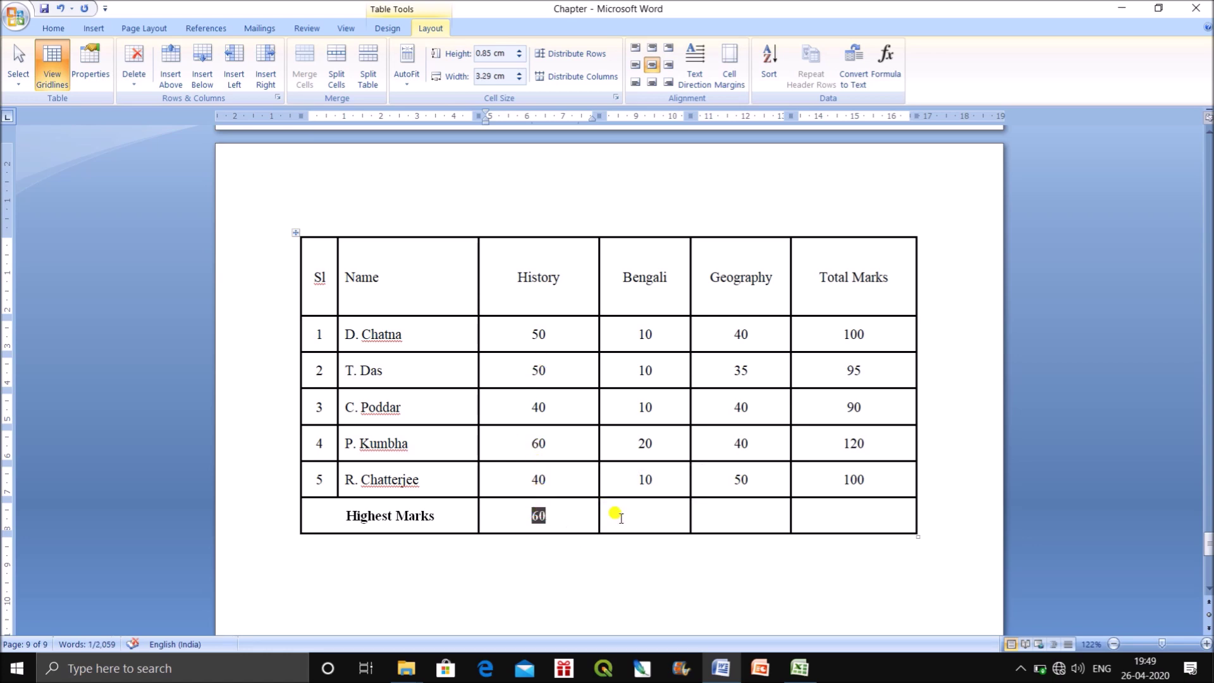
pyautogui.moveTo(649, 512); pyautogui.dragTo(932, 510)
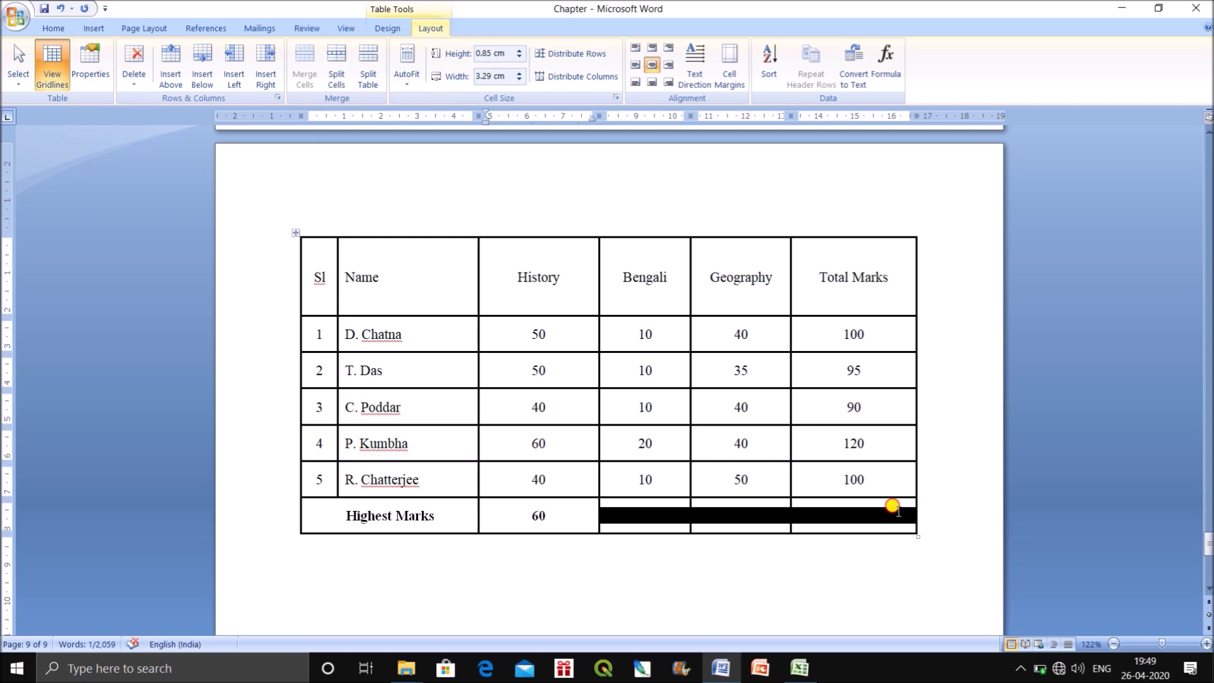
pyautogui.write('60\t60\t60')
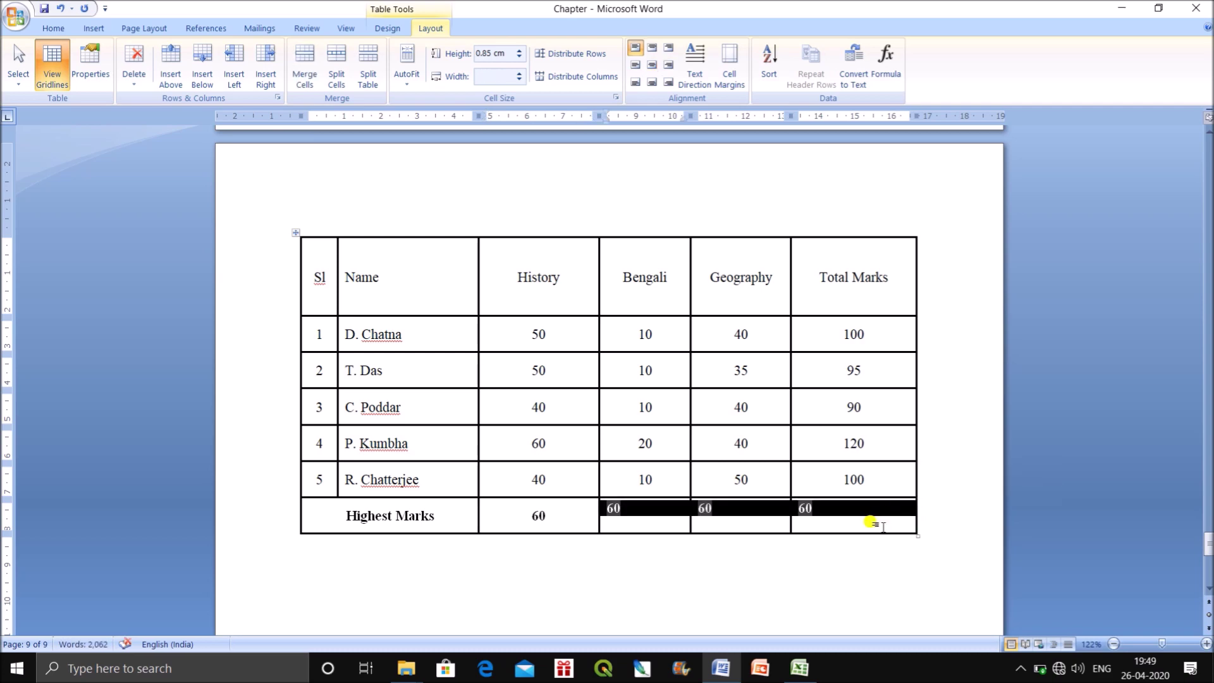
pyautogui.press('F9')
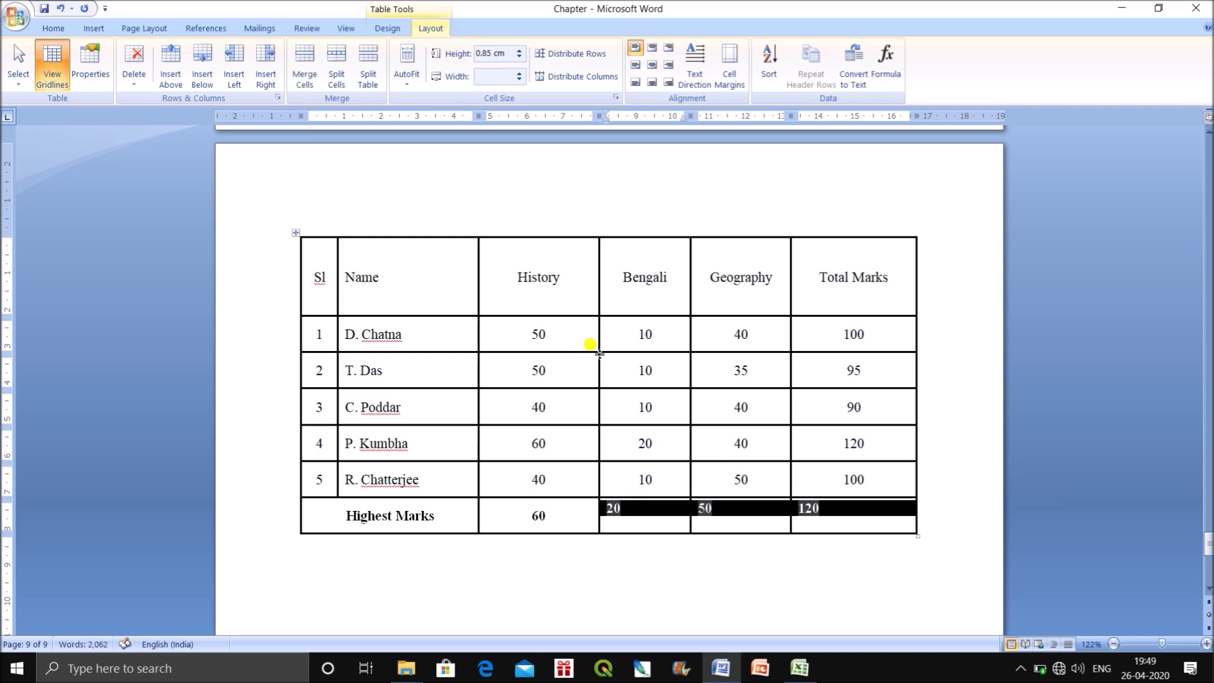
pyautogui.click(653, 72)
pyautogui.click(815, 587)
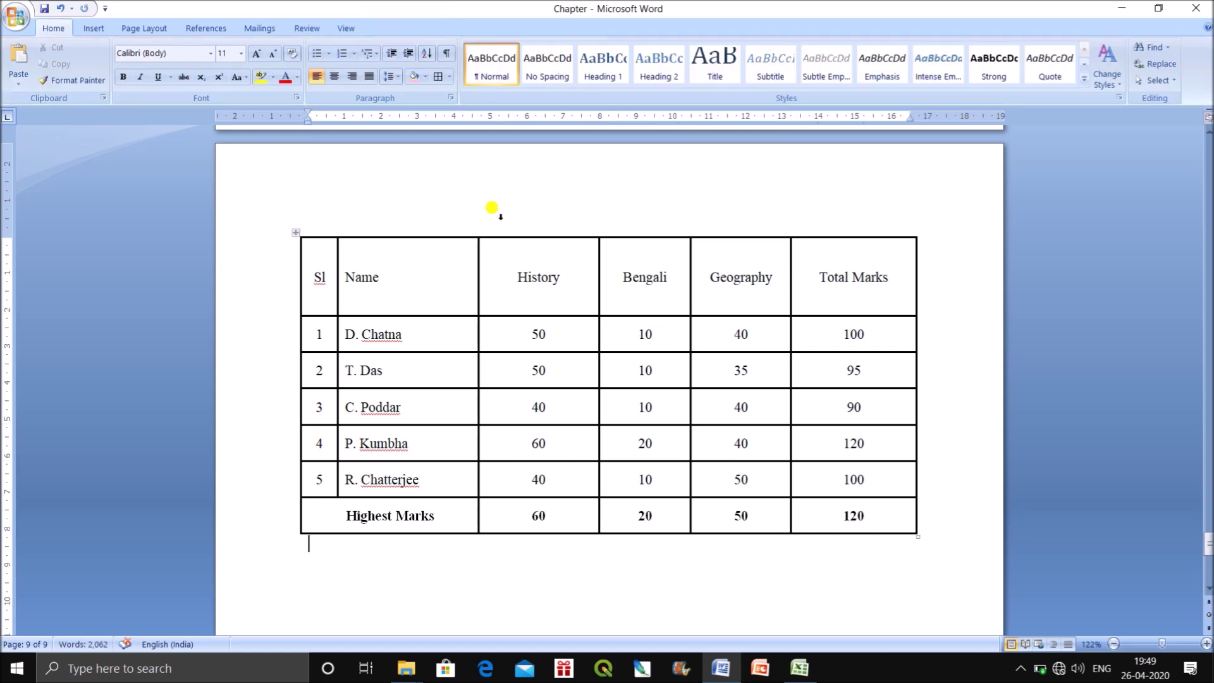
# Change the font colour to red for all Total Marks values below the header and for the entire Highest Marks row
pyautogui.moveTo(843, 329); pyautogui.dragTo(852, 498)
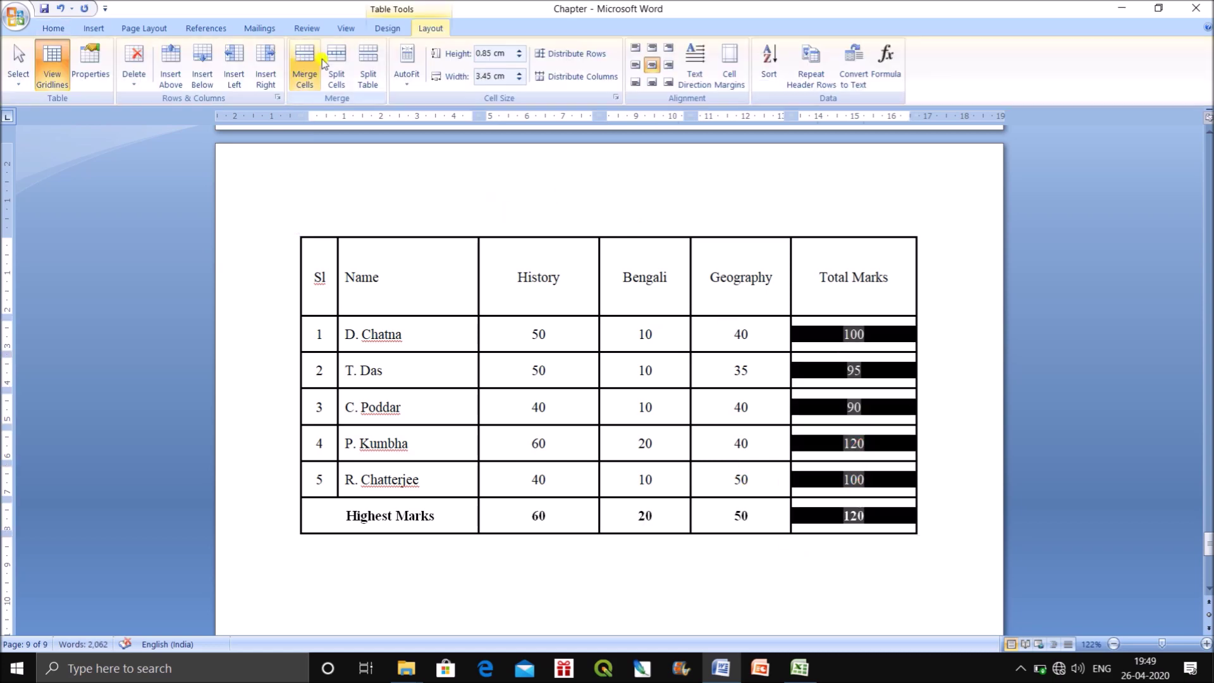
pyautogui.click(53, 28)
pyautogui.click(290, 86)
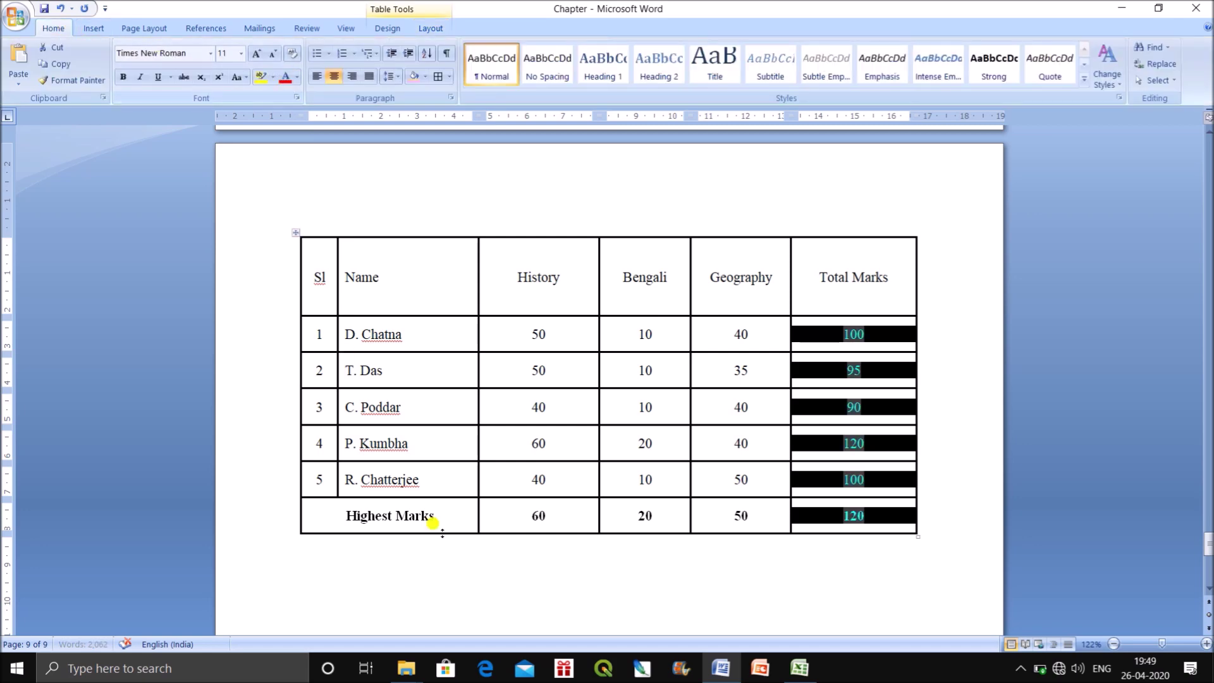
pyautogui.moveTo(361, 499); pyautogui.dragTo(853, 515)
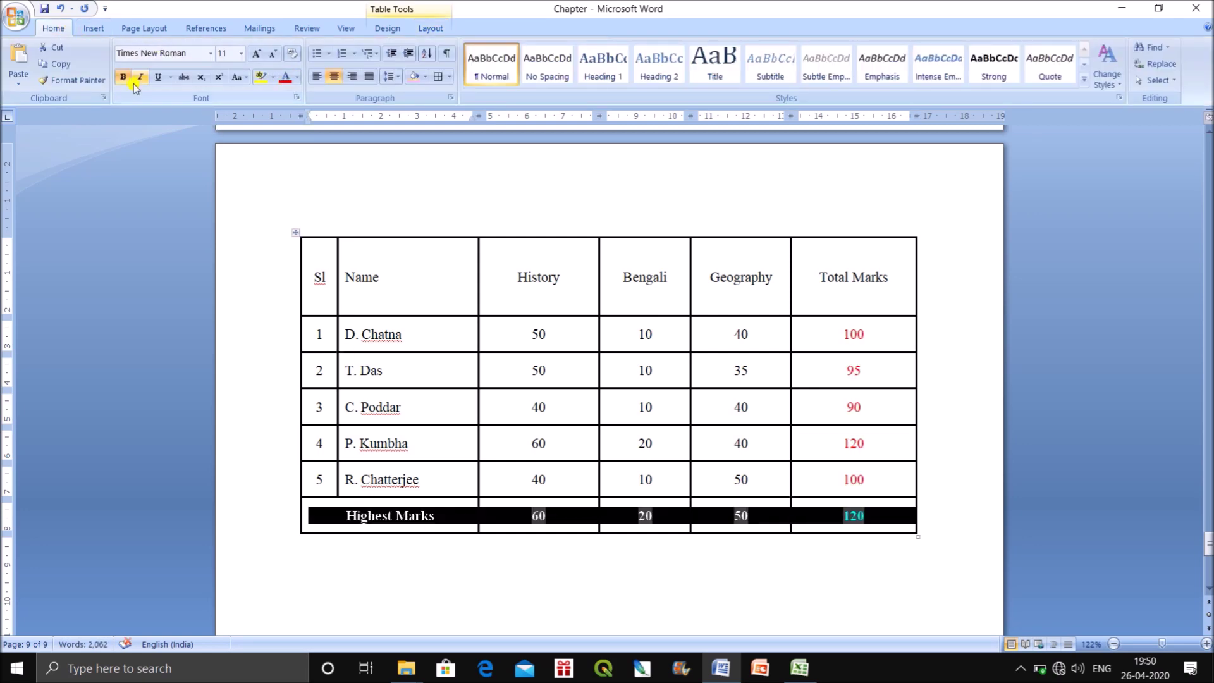
pyautogui.click(285, 77)
pyautogui.click(714, 588)
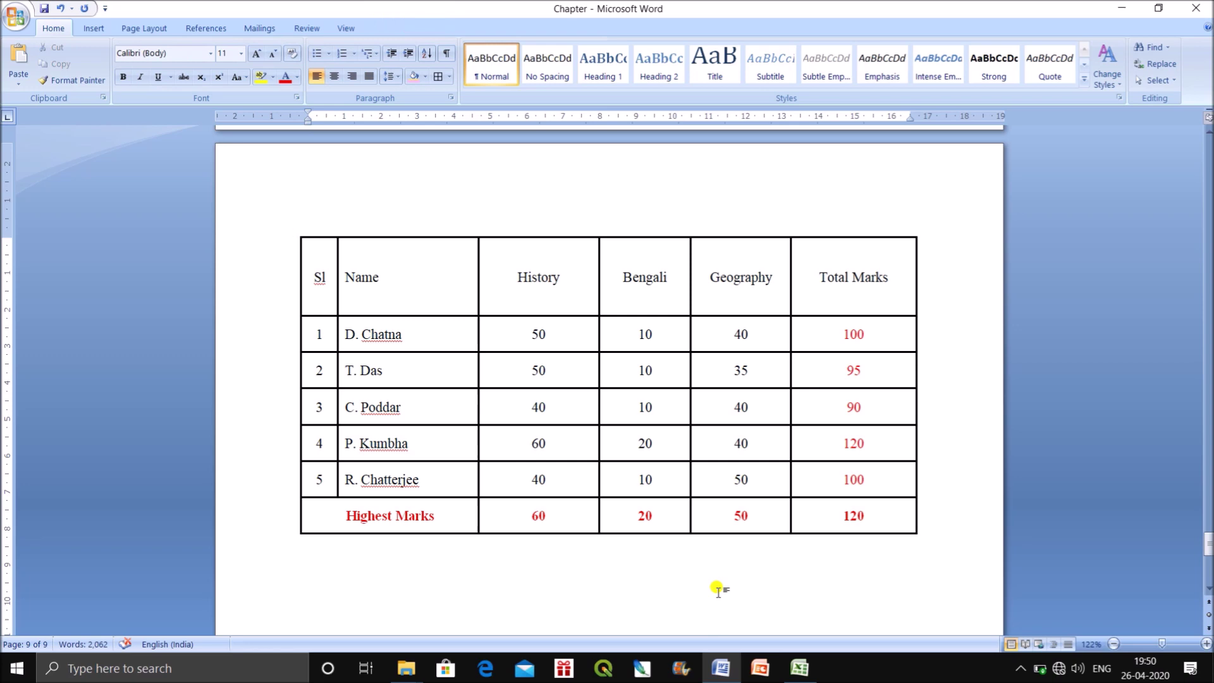